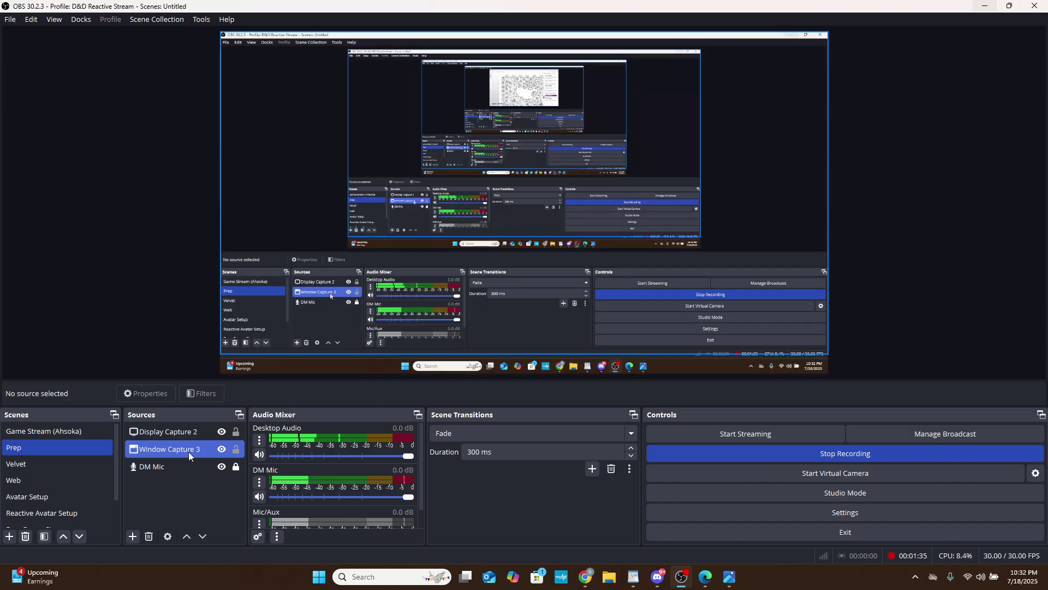
Delete the Window Capture 3 source from the Prep scene.
{"action": "left_click", "coordinate": [189, 452]}
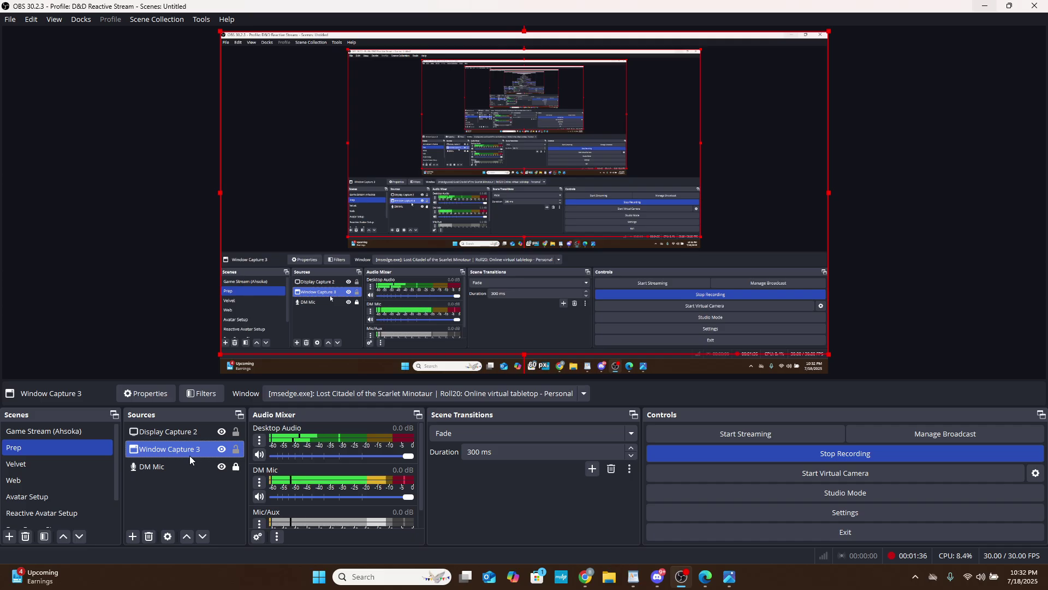
{"action": "key", "text": "Delete"}
{"action": "left_click", "coordinate": [574, 296]}
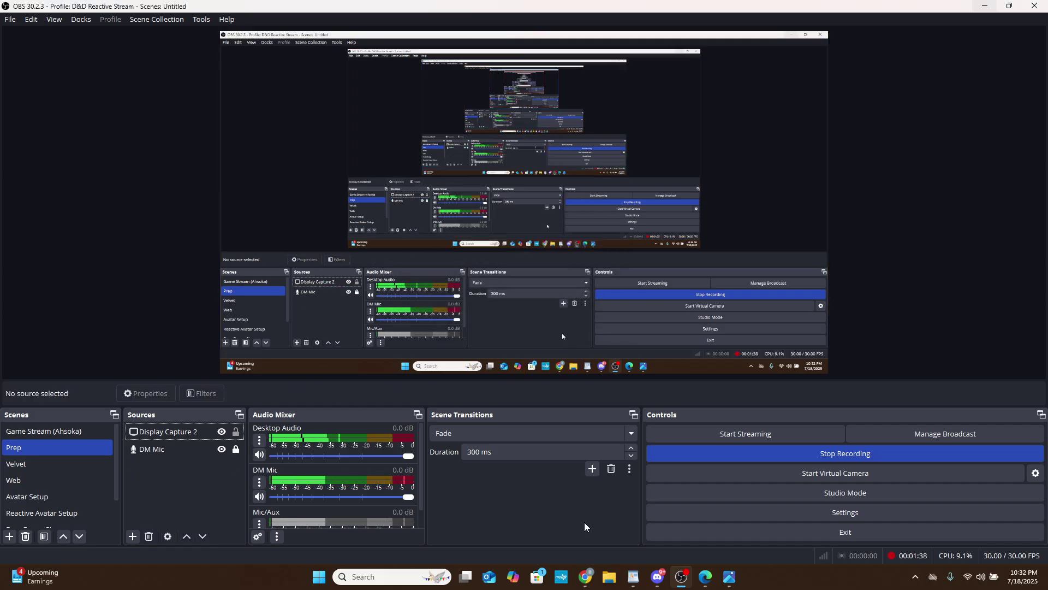
Switch to the Roll20 map in Chrome, move the 102 - Marker Stone tile to the Map layer and activate that layer.
{"action": "mouse_move", "coordinate": [584, 582]}
{"action": "left_click", "coordinate": [527, 524]}
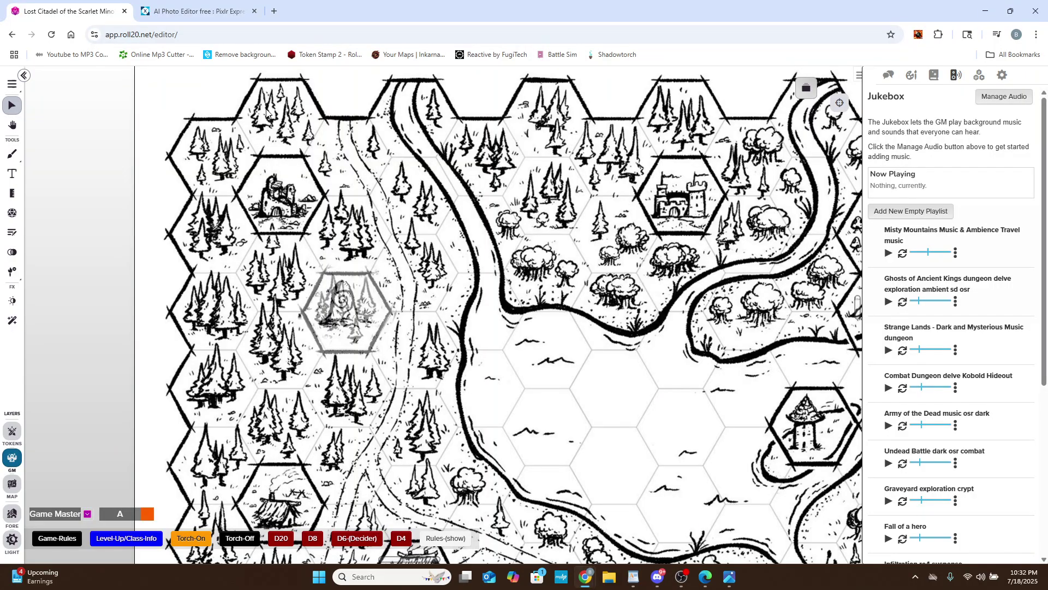
{"action": "left_click", "coordinate": [394, 308]}
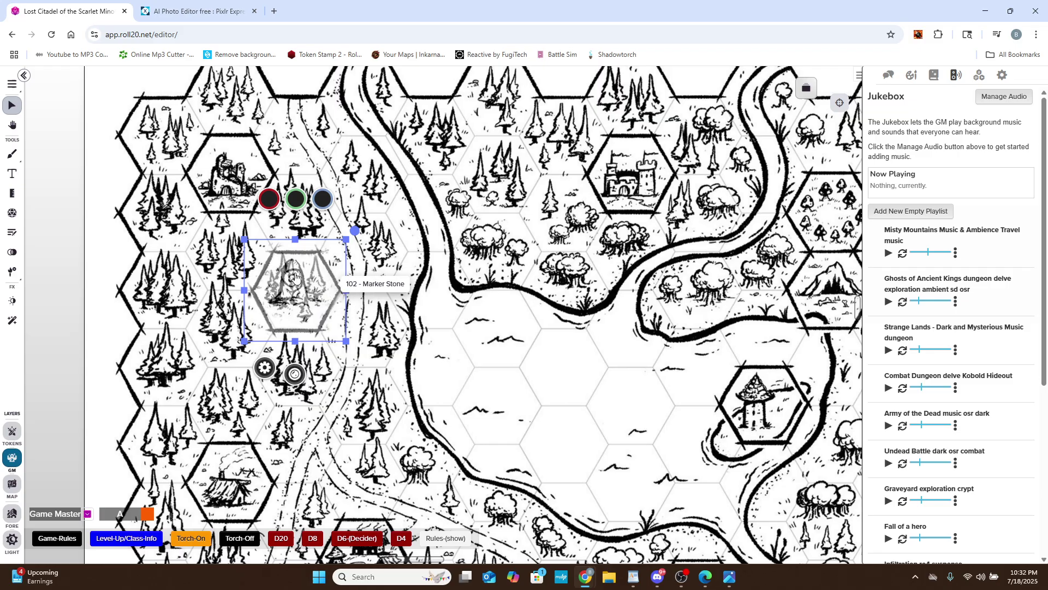
{"action": "left_click", "coordinate": [888, 76]}
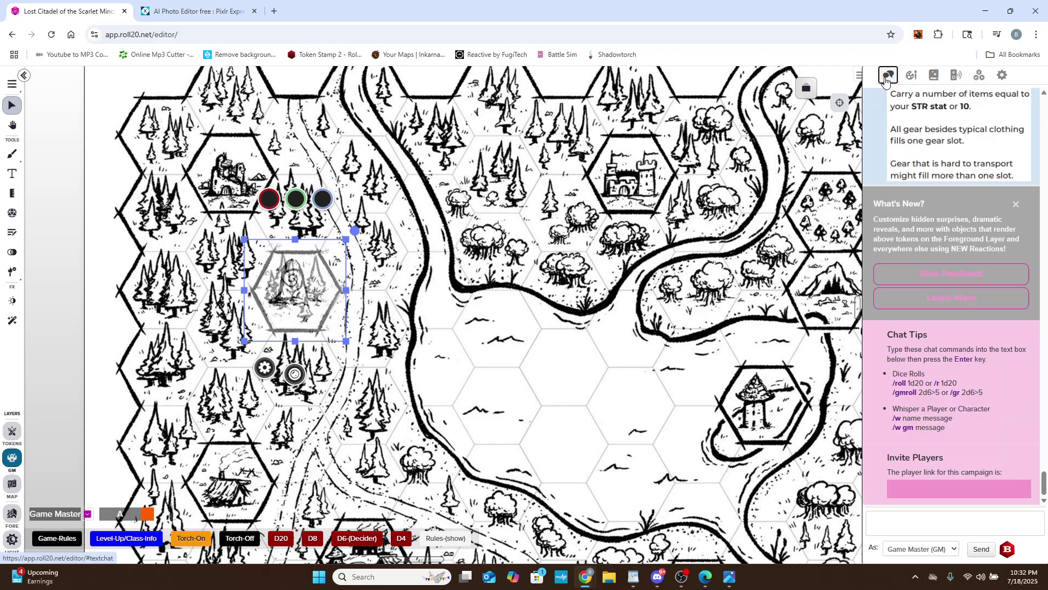
{"action": "left_click", "coordinate": [307, 320]}
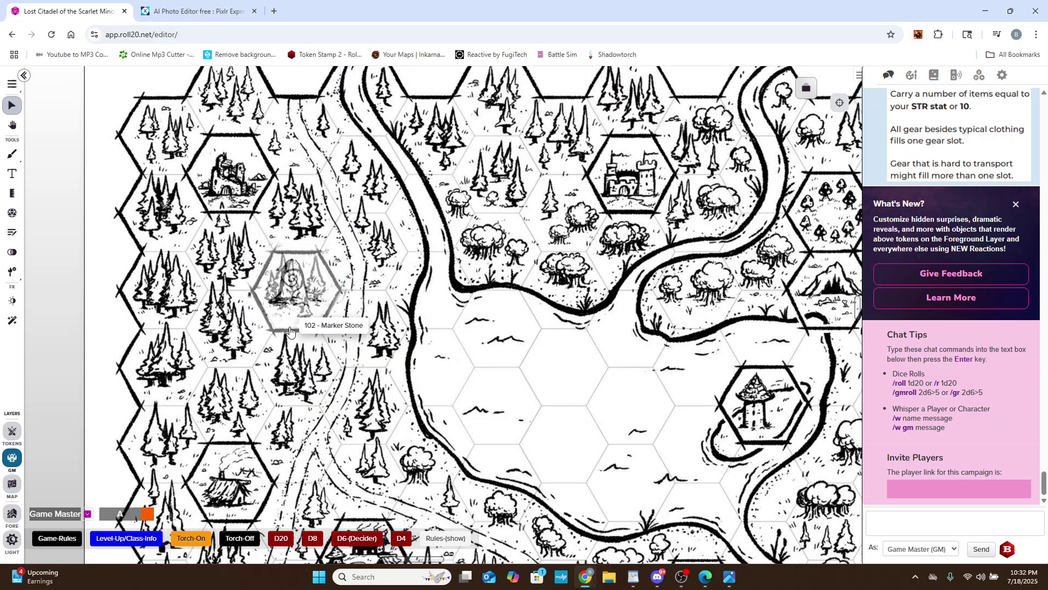
{"action": "right_click", "coordinate": [308, 320]}
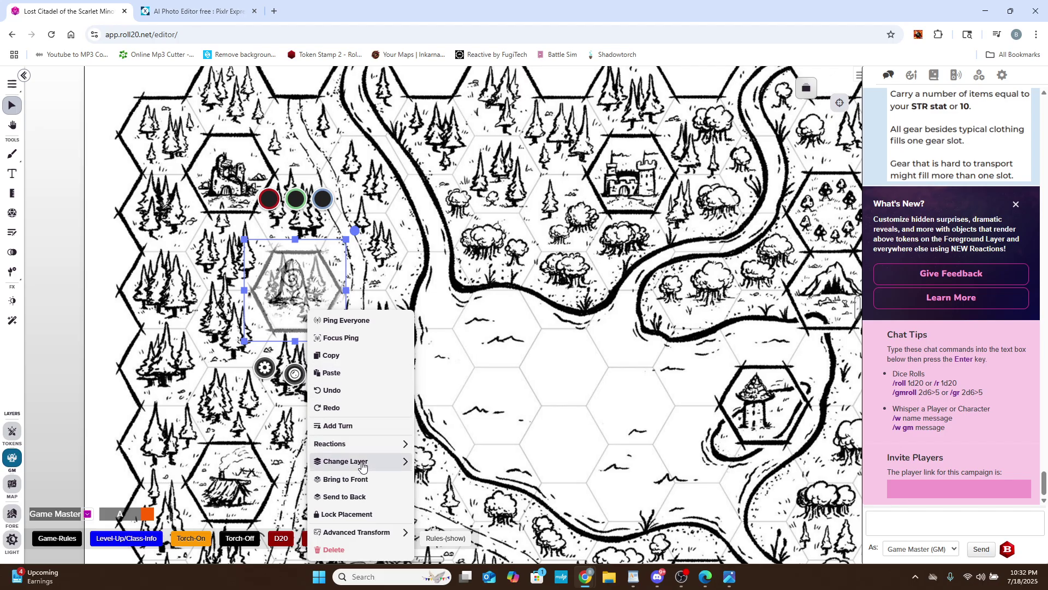
{"action": "mouse_move", "coordinate": [362, 465]}
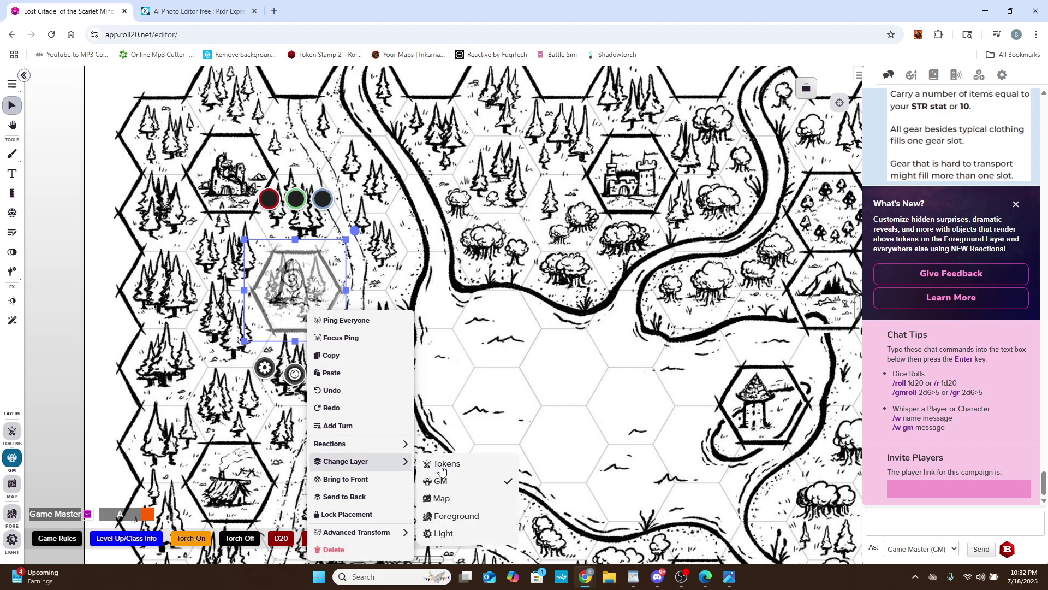
{"action": "left_click", "coordinate": [442, 499]}
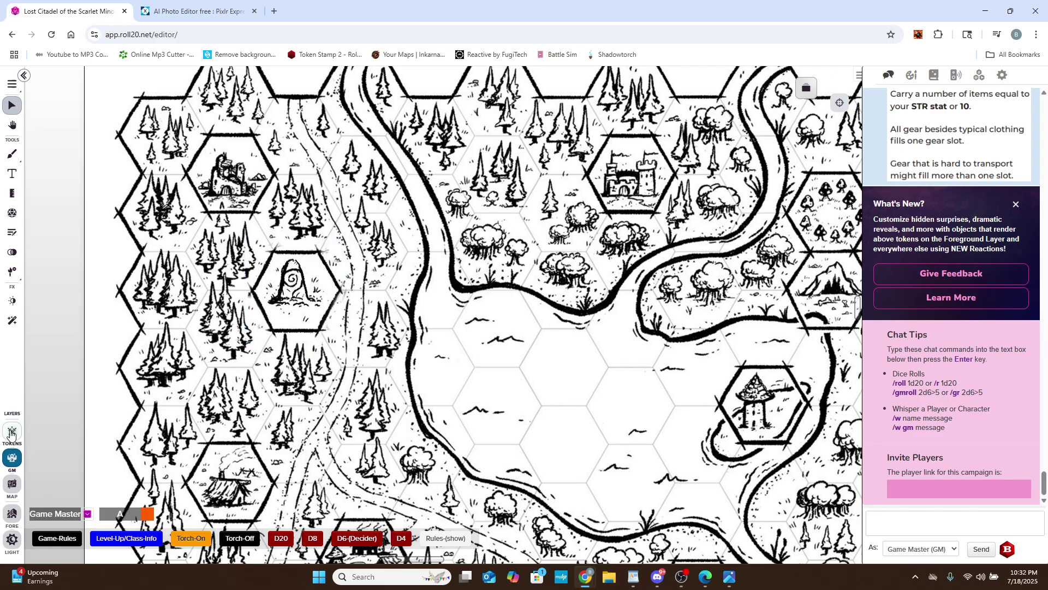
{"action": "left_click", "coordinate": [18, 487]}
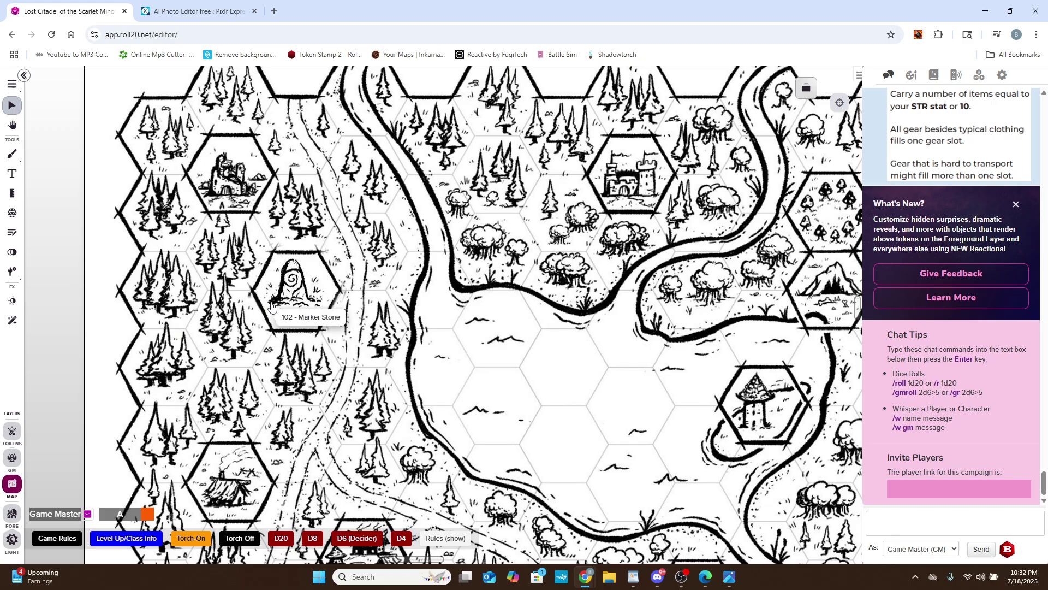
Move the Marker Stone tile to a forest hex on the map's western edge and return it to its original hex.
{"action": "scroll", "coordinate": [278, 304], "scroll_direction": "down", "scroll_amount": 2}
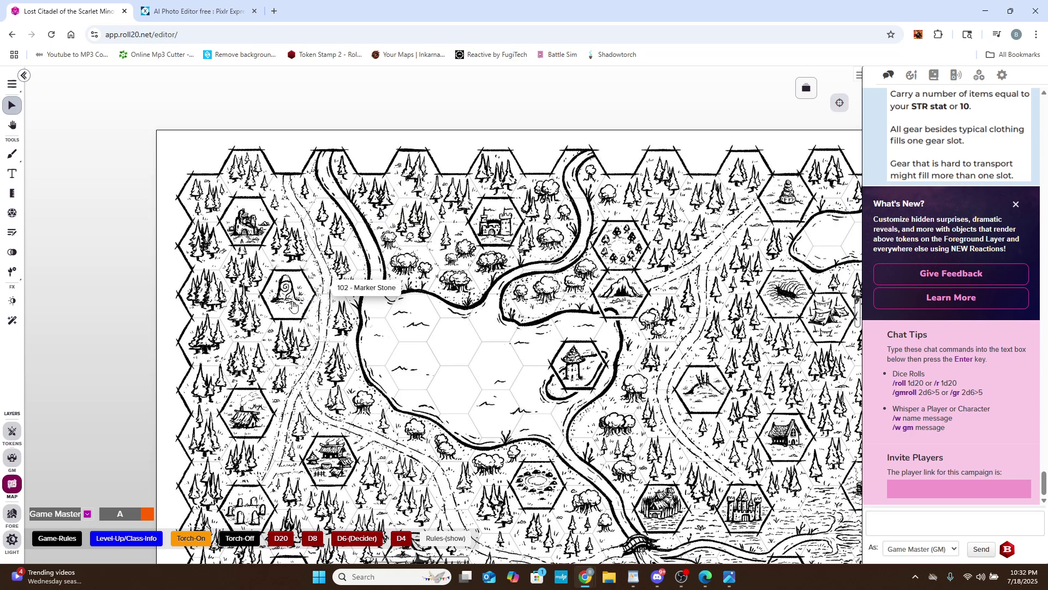
{"action": "mouse_move", "coordinate": [293, 306]}
{"action": "left_mouse_down"}
{"action": "mouse_move", "coordinate": [373, 210]}
{"action": "mouse_move", "coordinate": [419, 231]}
{"action": "mouse_move", "coordinate": [328, 267]}
{"action": "mouse_move", "coordinate": [267, 321]}
{"action": "mouse_move", "coordinate": [205, 343]}
{"action": "left_mouse_up"}
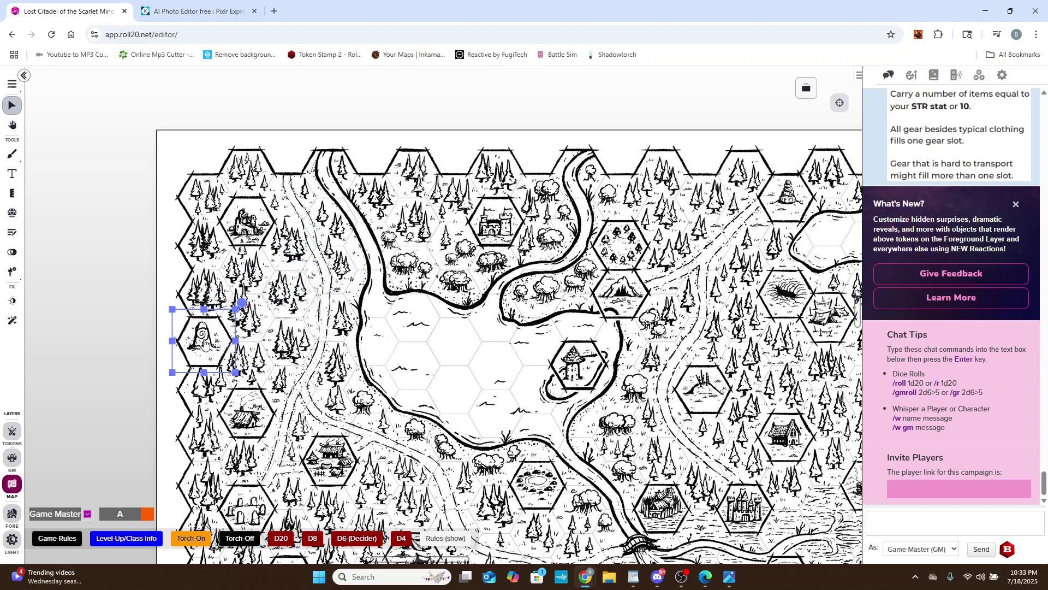
{"action": "left_click", "coordinate": [184, 389]}
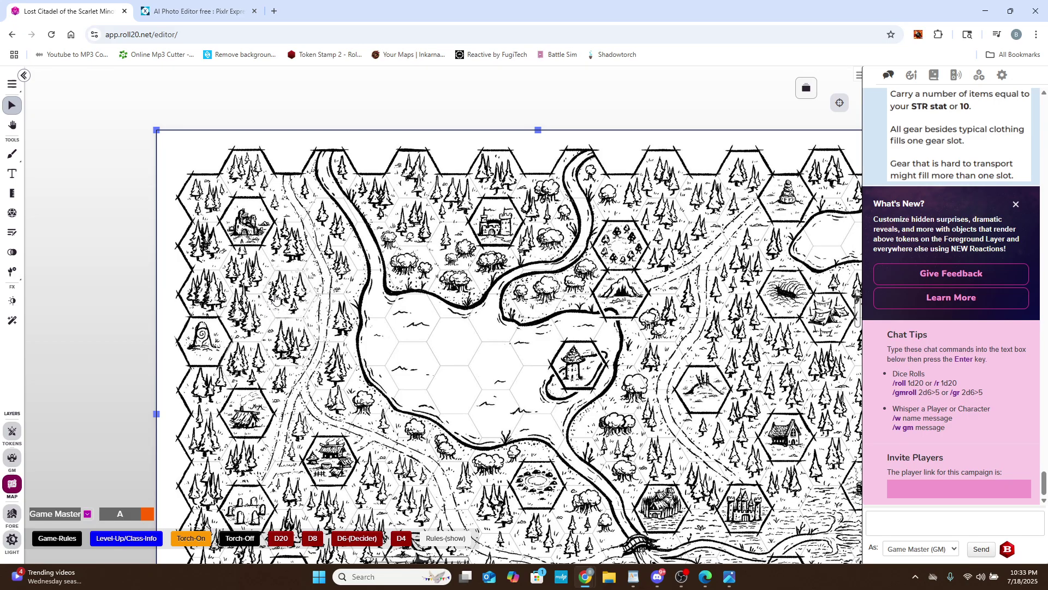
{"action": "left_click_drag", "start_coordinate": [221, 353], "coordinate": [302, 302]}
Send the 102 - Marker Stone tile back to the GM layer and make the Tokens layer active.
{"action": "right_click", "coordinate": [301, 302]}
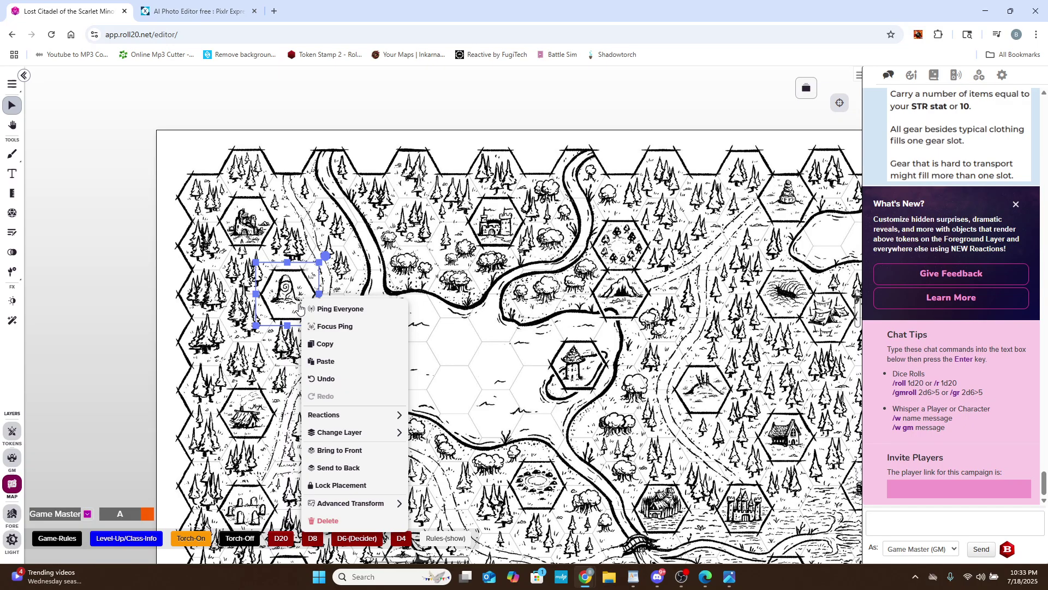
{"action": "mouse_move", "coordinate": [360, 439]}
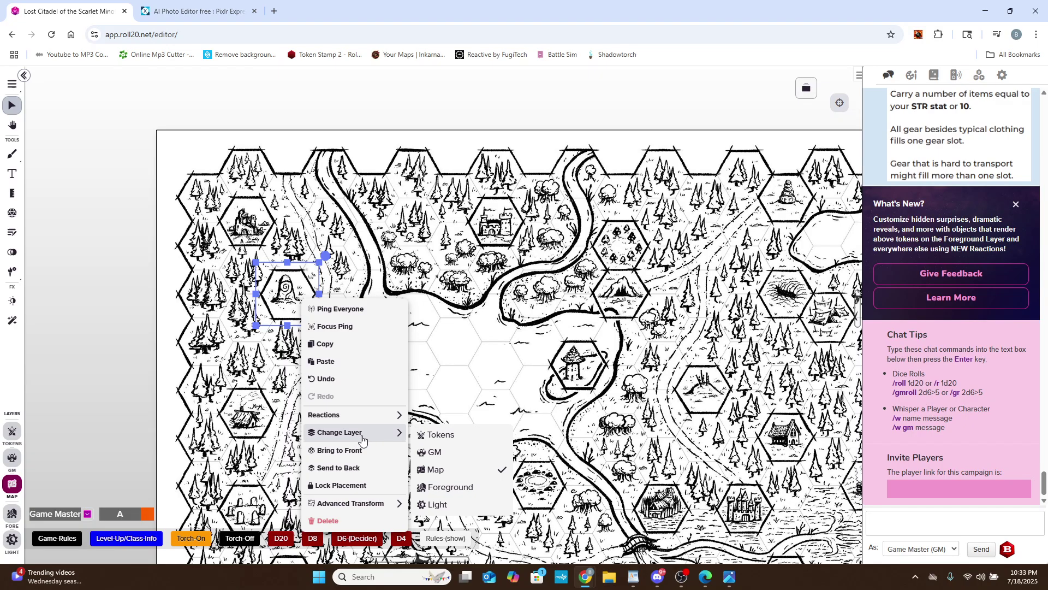
{"action": "left_click", "coordinate": [435, 453]}
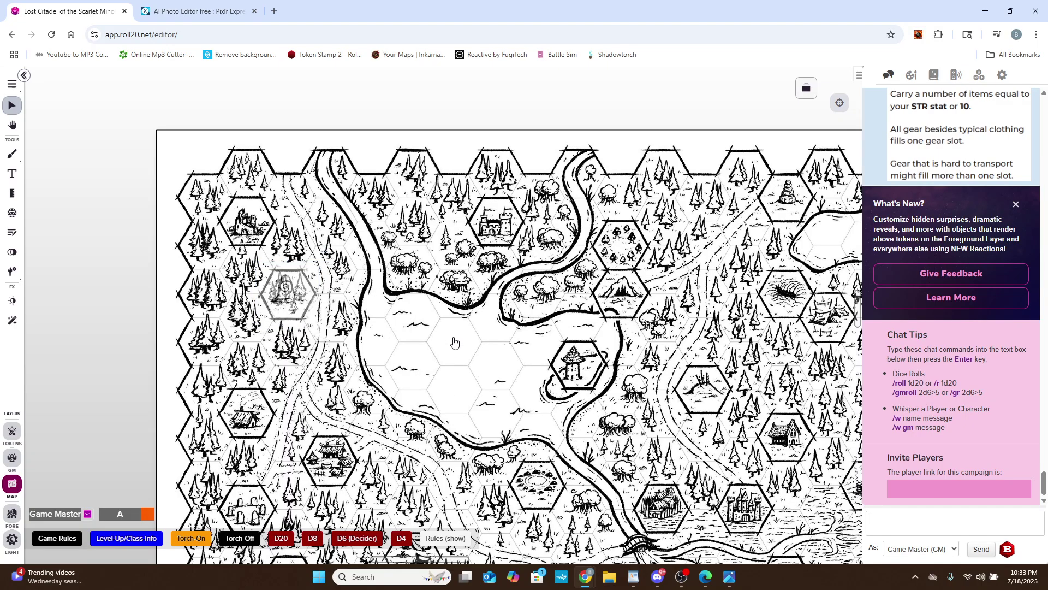
{"action": "left_click", "coordinate": [399, 285]}
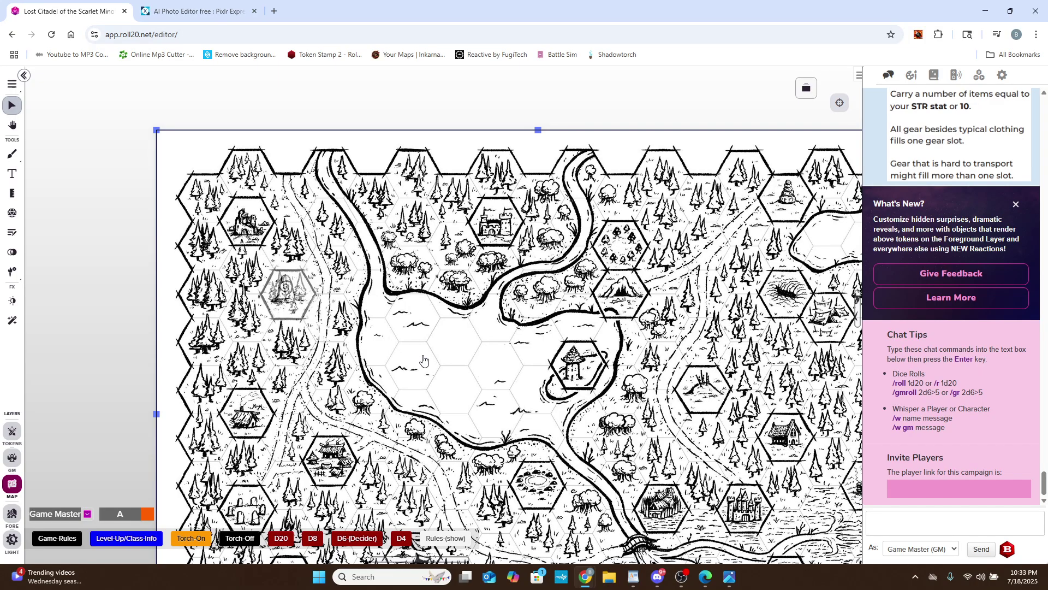
{"action": "left_click", "coordinate": [113, 430]}
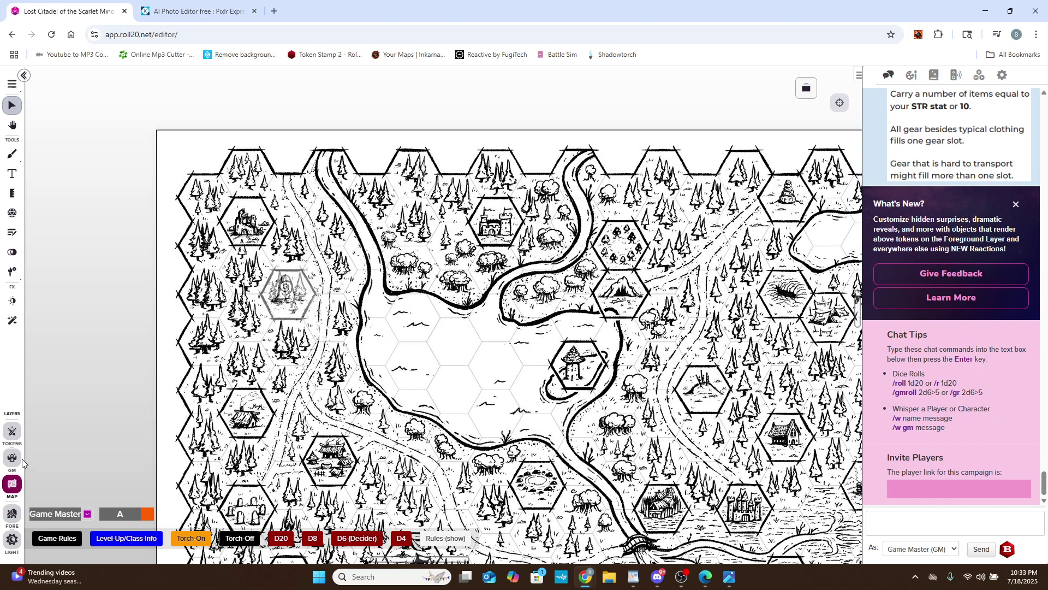
{"action": "left_click", "coordinate": [11, 432]}
{"action": "scroll", "coordinate": [385, 382], "scroll_direction": "down", "scroll_amount": 3}
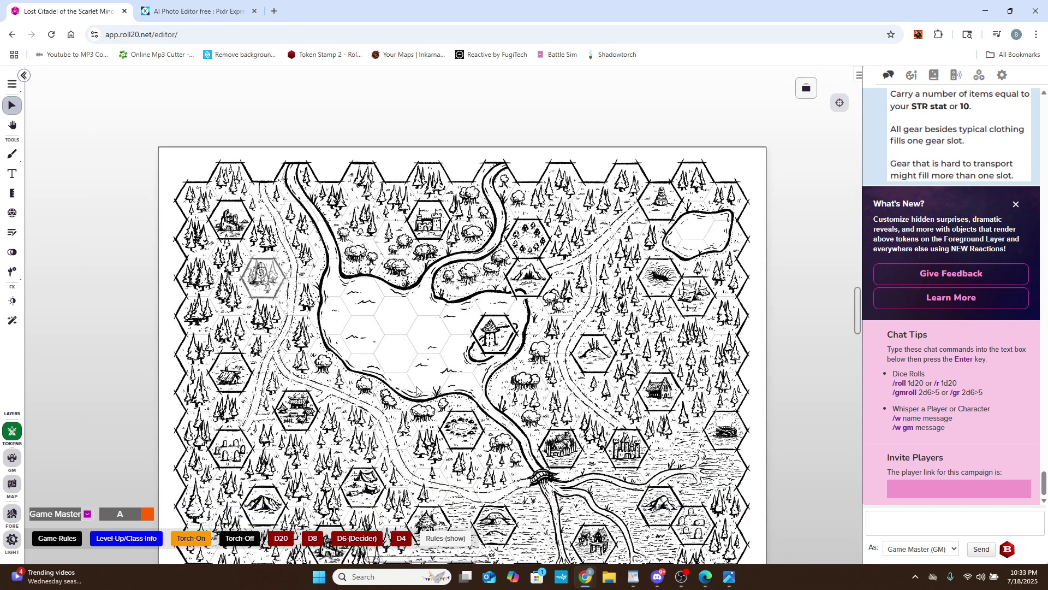
{"action": "scroll", "coordinate": [417, 389], "scroll_direction": "down", "scroll_amount": 1}
{"action": "scroll", "coordinate": [415, 402], "scroll_direction": "down", "scroll_amount": 2}
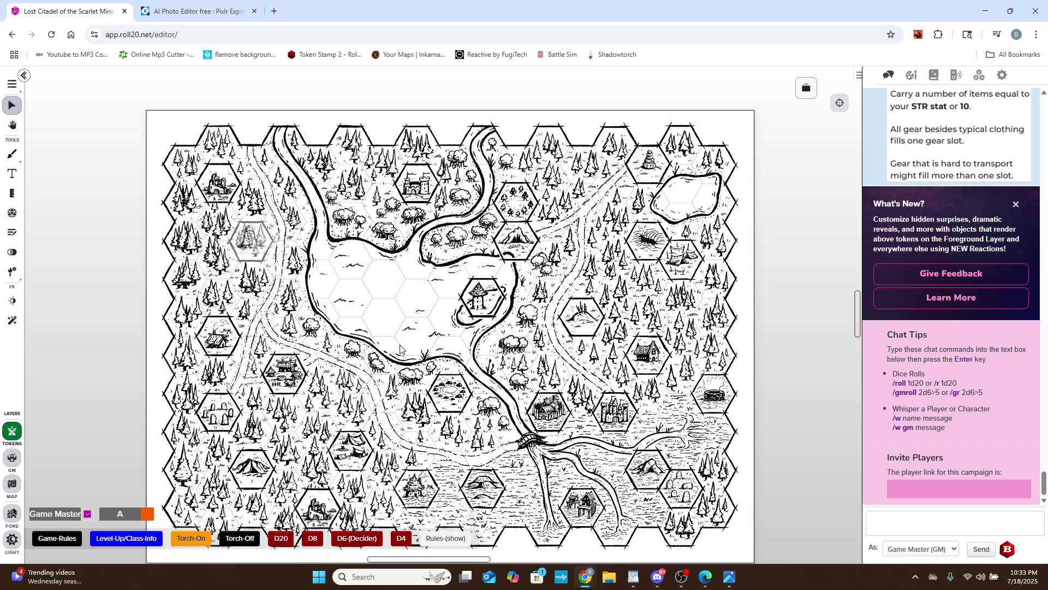
Switch to the hex map in the Pixlr Express tab and open Retouch with the Clone stamp in Source mode.
{"action": "left_click", "coordinate": [198, 11]}
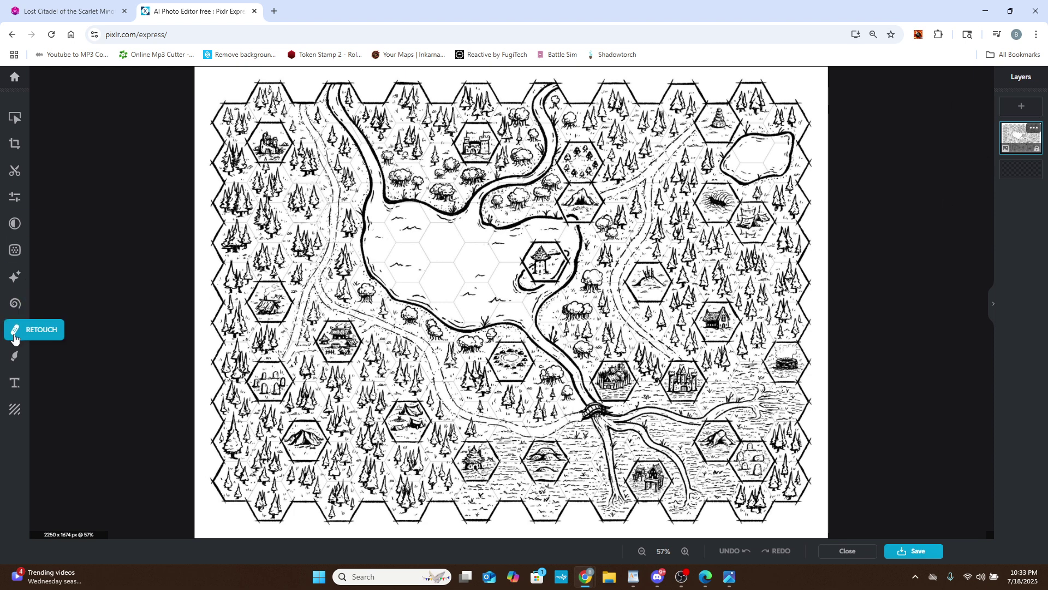
{"action": "left_click", "coordinate": [14, 337]}
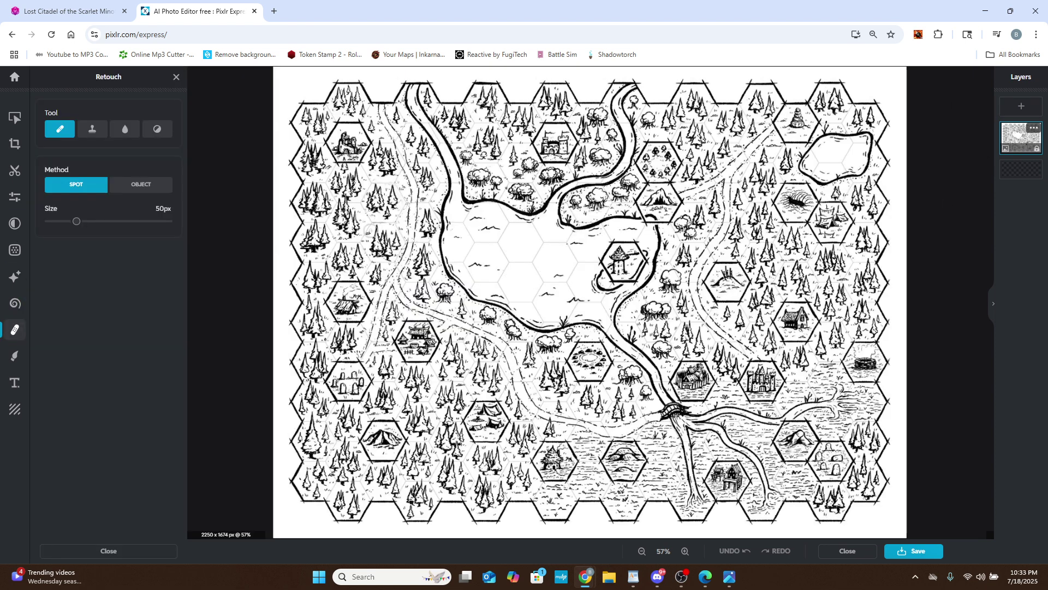
{"action": "left_click", "coordinate": [130, 188]}
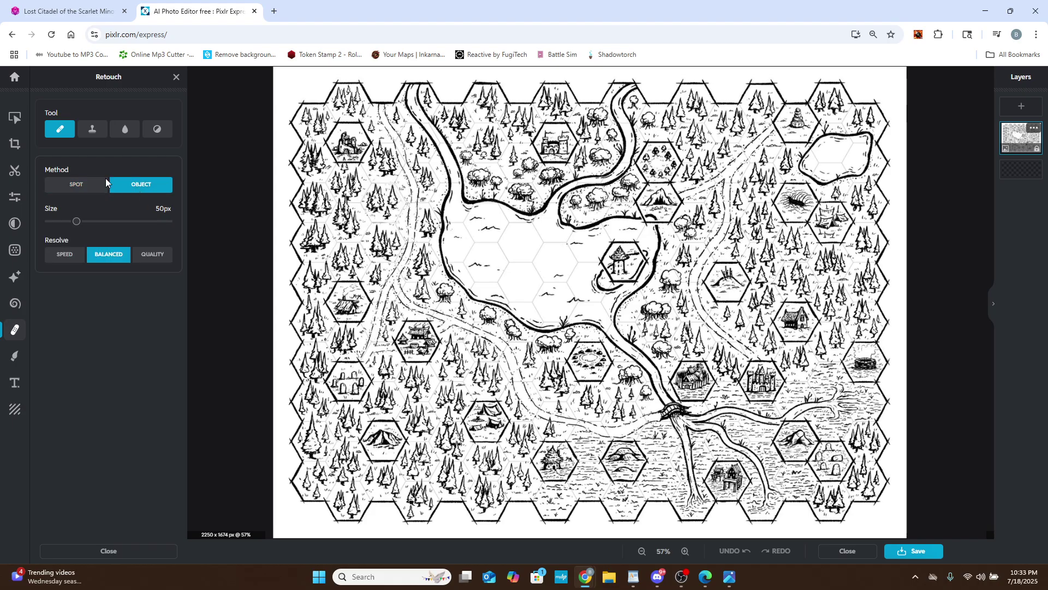
{"action": "left_click", "coordinate": [91, 134]}
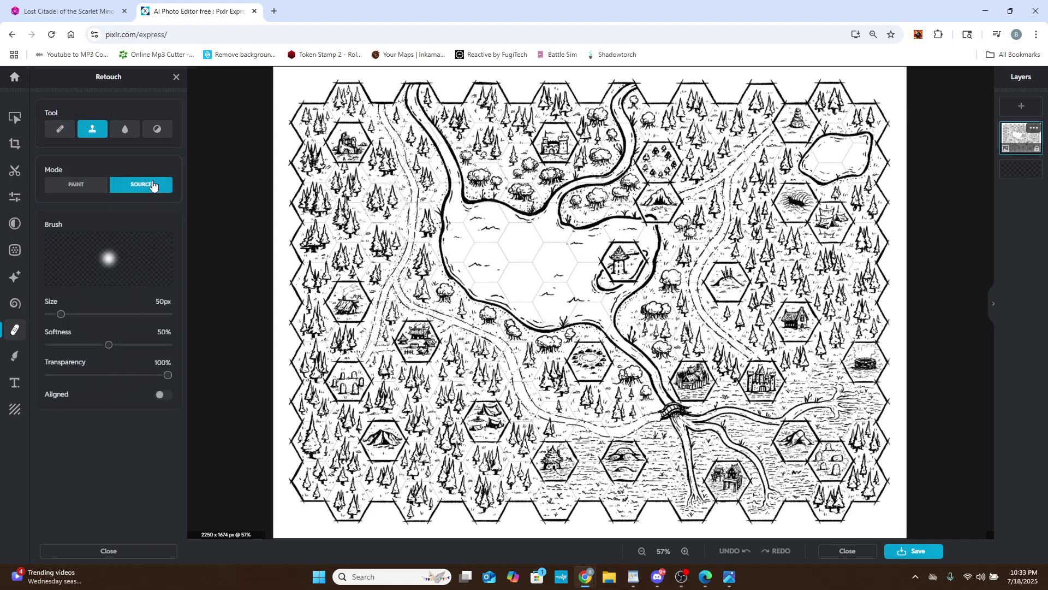
Try to clone texture from the neighbouring western forest hex over the lower edge of the former Marker Stone hex, and undo the stroke.
{"action": "scroll", "coordinate": [359, 205], "scroll_direction": "up", "scroll_amount": 3}
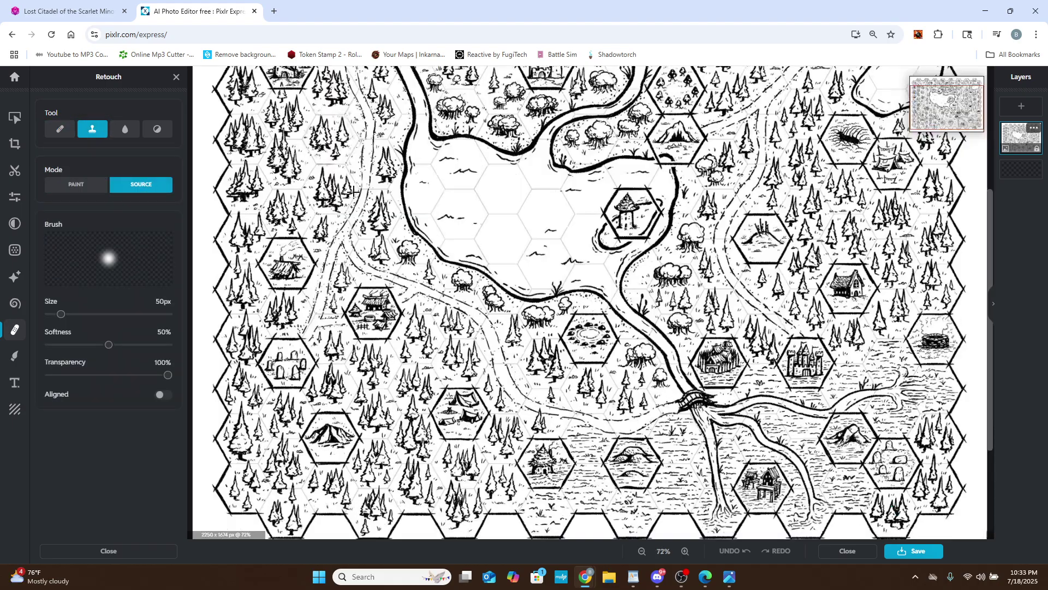
{"action": "left_click_drag", "start_coordinate": [933, 116], "coordinate": [917, 103]}
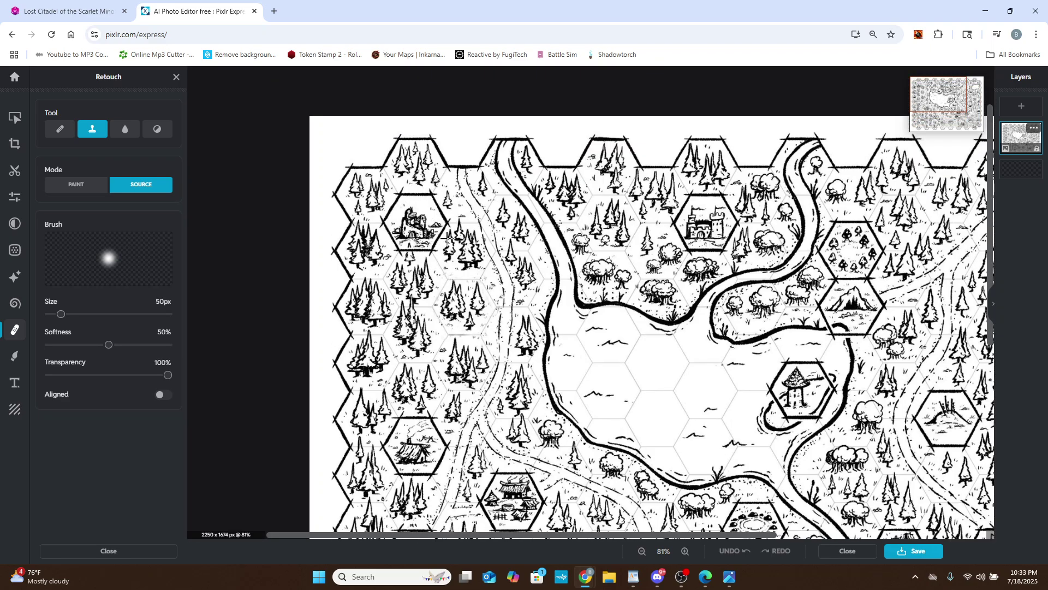
{"action": "scroll", "coordinate": [430, 260], "scroll_direction": "up", "scroll_amount": 2}
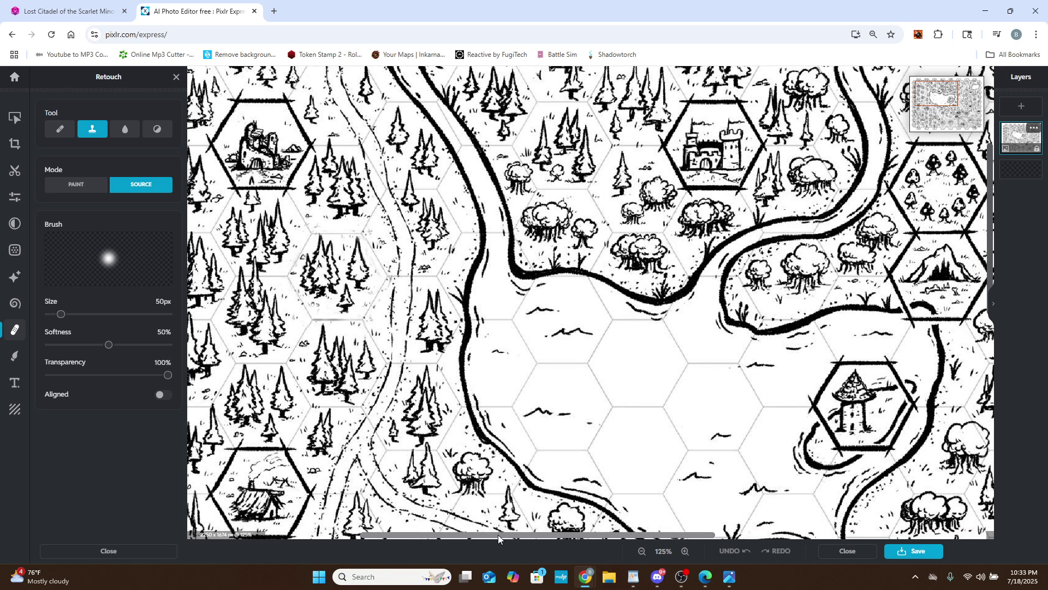
{"action": "left_click_drag", "start_coordinate": [497, 536], "coordinate": [445, 540]}
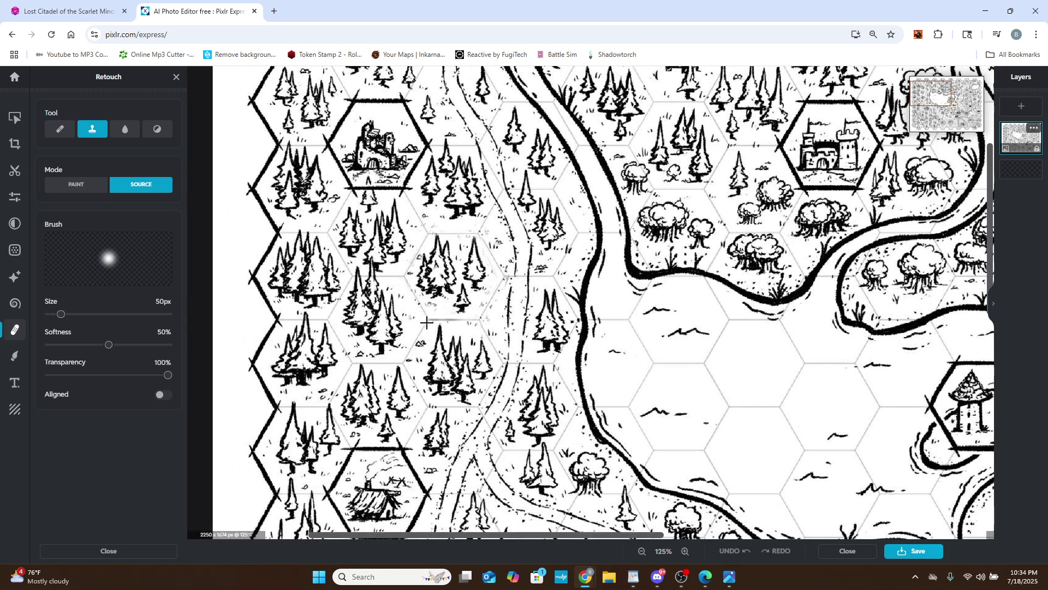
{"action": "scroll", "coordinate": [426, 322], "scroll_direction": "up", "scroll_amount": 2}
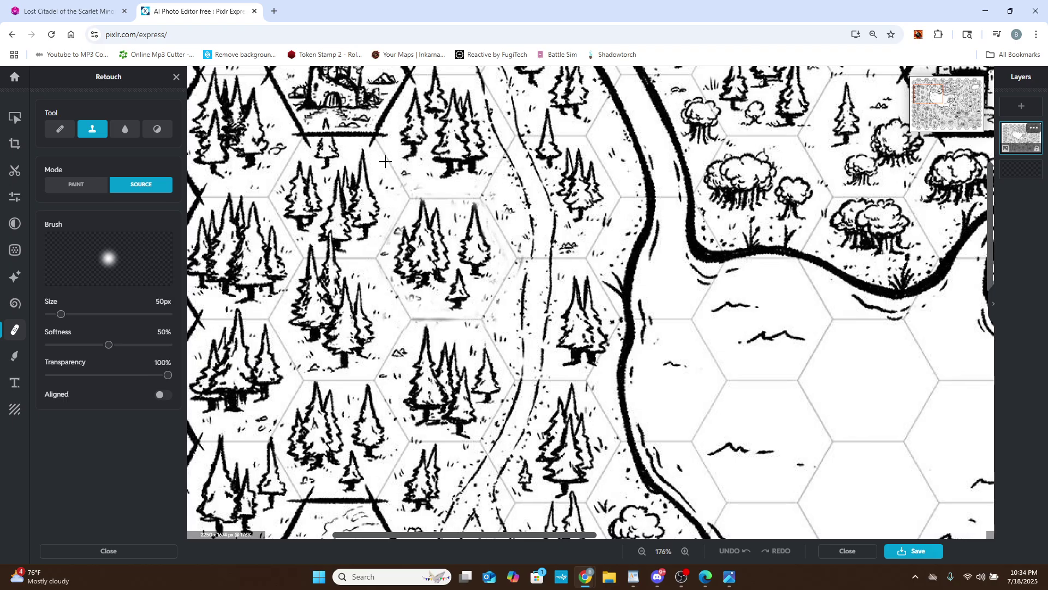
{"action": "scroll", "coordinate": [366, 262], "scroll_direction": "down", "scroll_amount": 2}
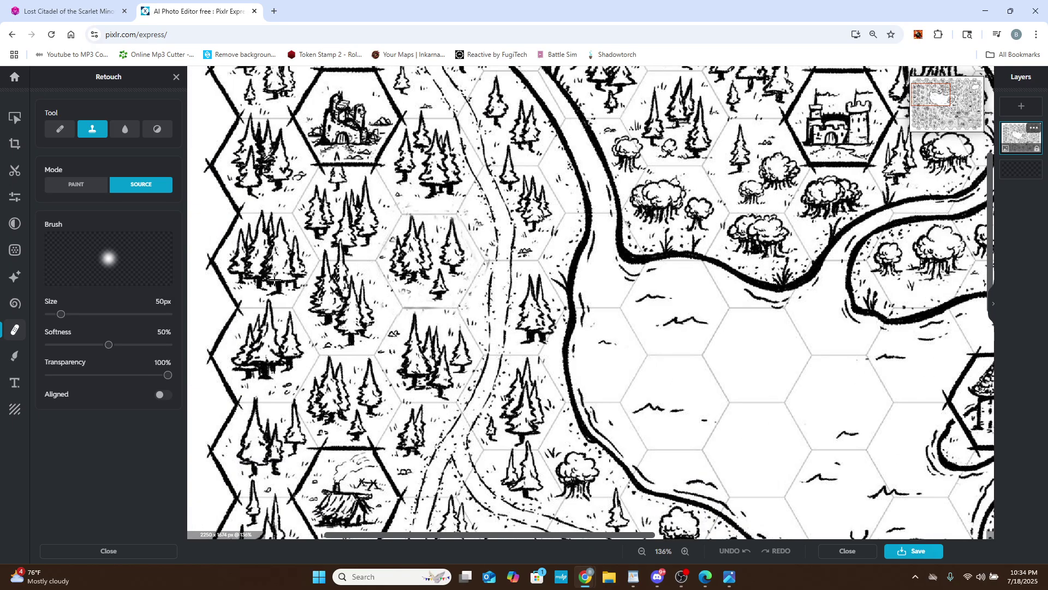
{"action": "left_click", "coordinate": [315, 336]}
{"action": "mouse_move", "coordinate": [404, 289]}
{"action": "left_mouse_down"}
{"action": "mouse_move", "coordinate": [410, 325]}
{"action": "mouse_move", "coordinate": [438, 279]}
{"action": "mouse_move", "coordinate": [442, 302]}
{"action": "left_mouse_up"}
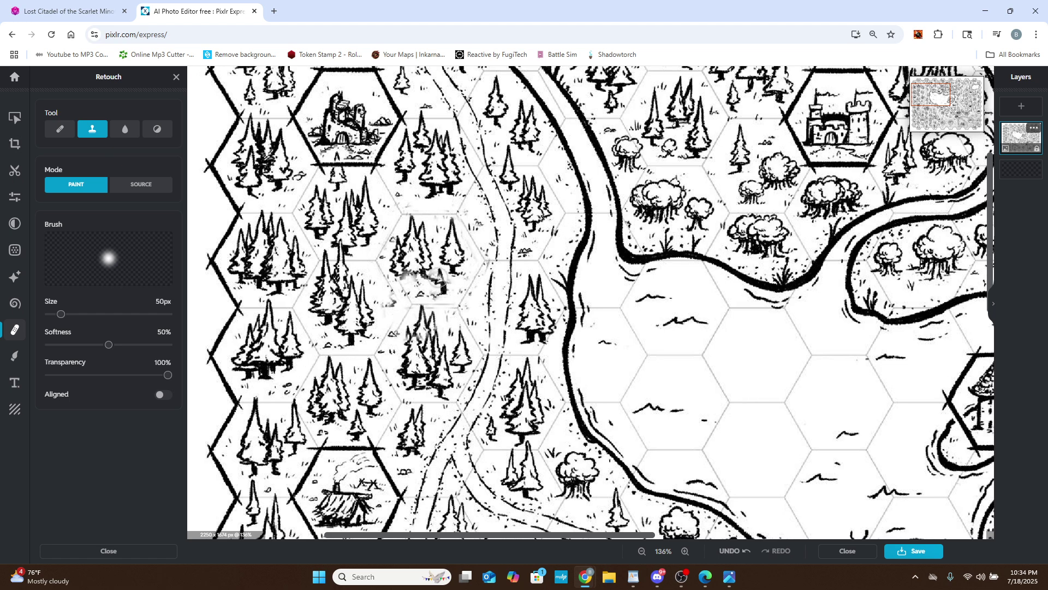
{"action": "left_click", "coordinate": [724, 552]}
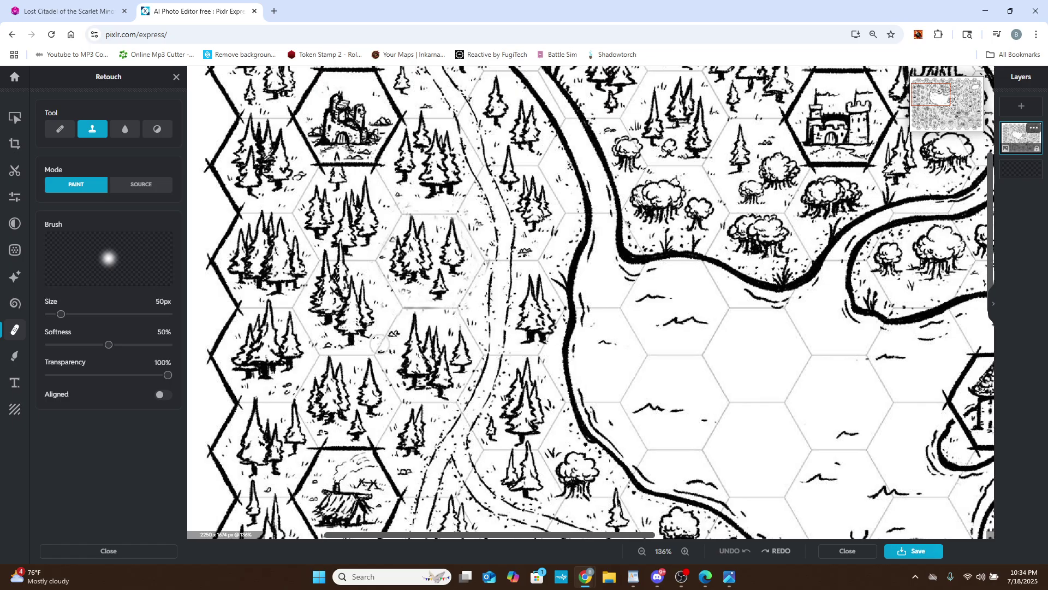
Set the clone source at the eastern corner of the forest hex directly south of the former Marker Stone hex.
{"action": "left_click", "coordinate": [148, 191]}
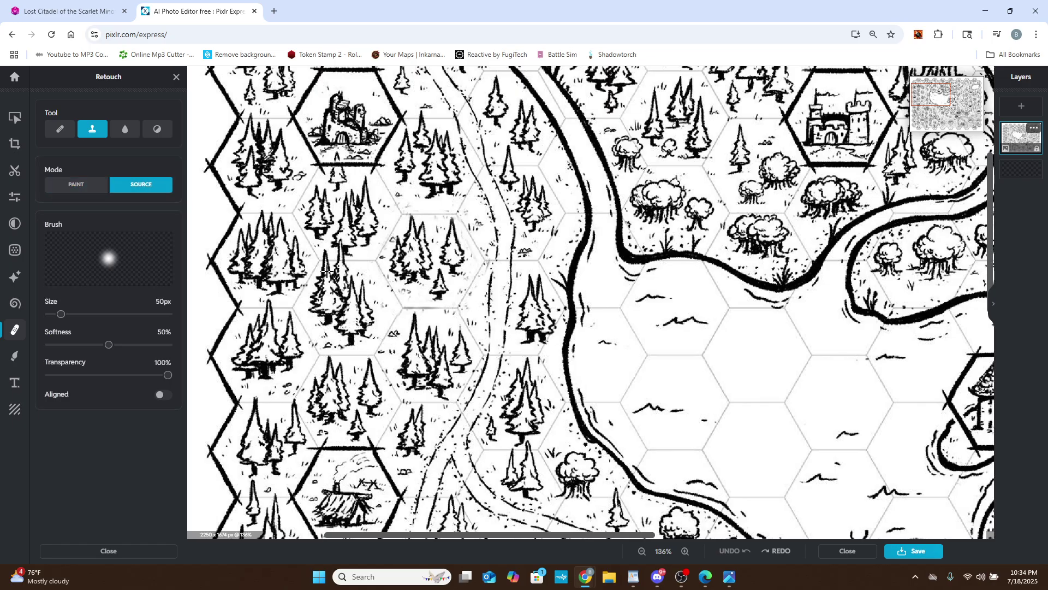
{"action": "scroll", "coordinate": [302, 309], "scroll_direction": "up", "scroll_amount": 3}
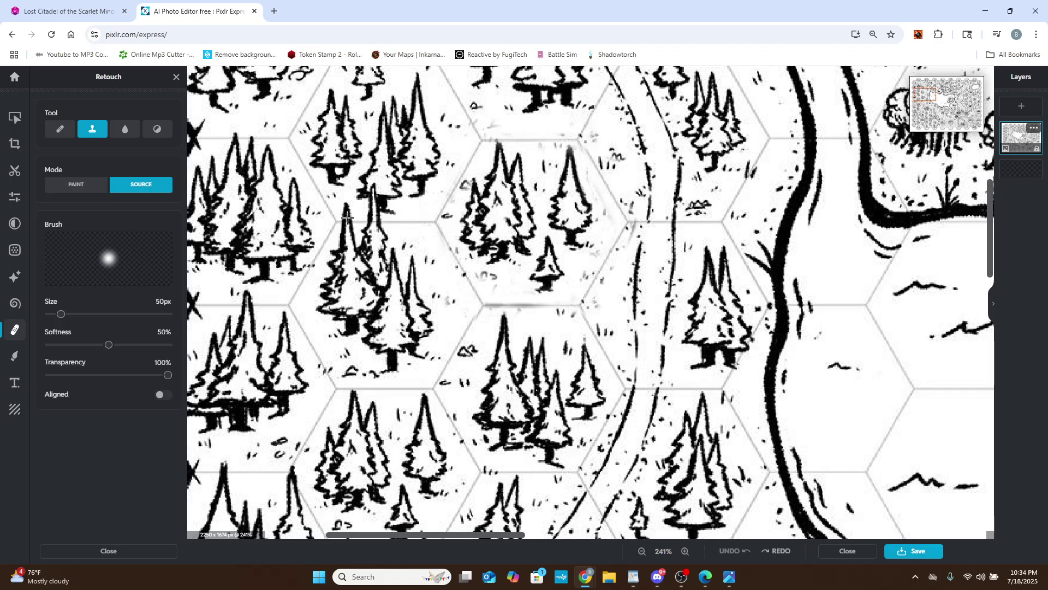
{"action": "scroll", "coordinate": [371, 212], "scroll_direction": "down", "scroll_amount": 2}
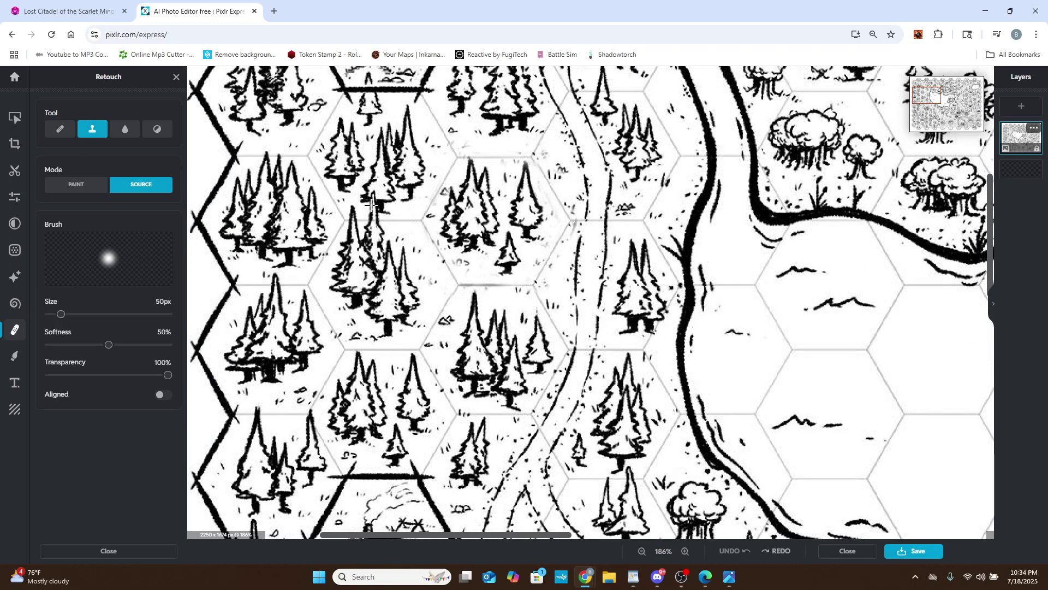
{"action": "scroll", "coordinate": [379, 207], "scroll_direction": "down", "scroll_amount": 2}
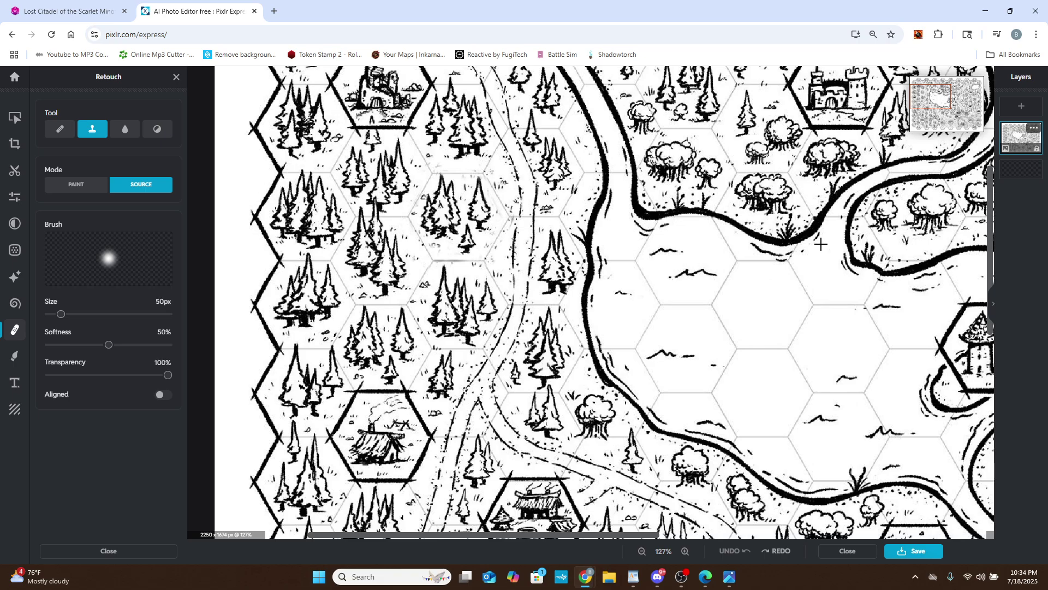
{"action": "left_click_drag", "start_coordinate": [924, 97], "coordinate": [926, 98]}
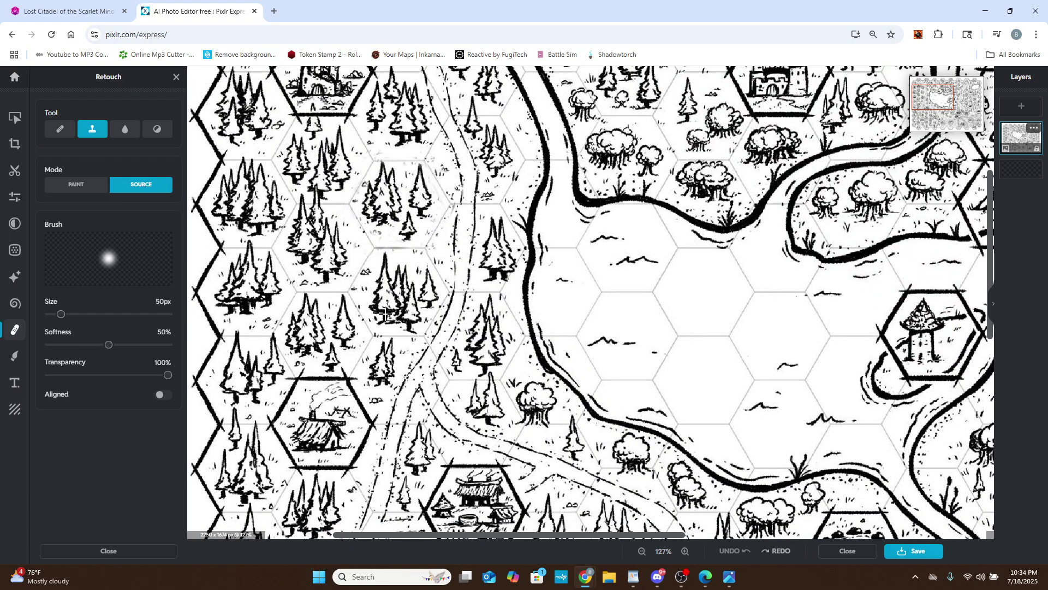
{"action": "scroll", "coordinate": [377, 254], "scroll_direction": "up", "scroll_amount": 3}
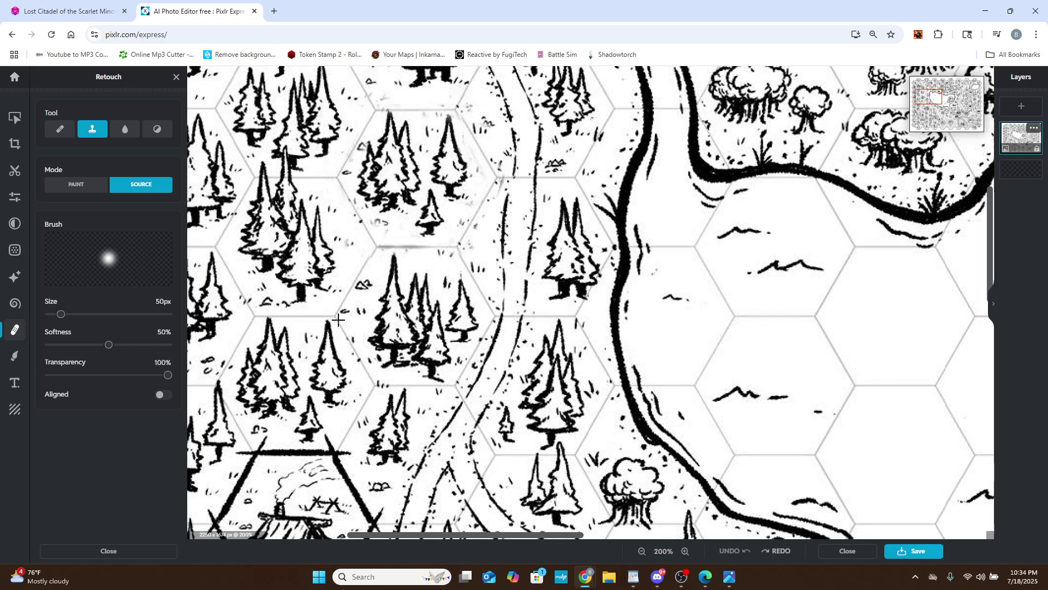
{"action": "left_click", "coordinate": [494, 315]}
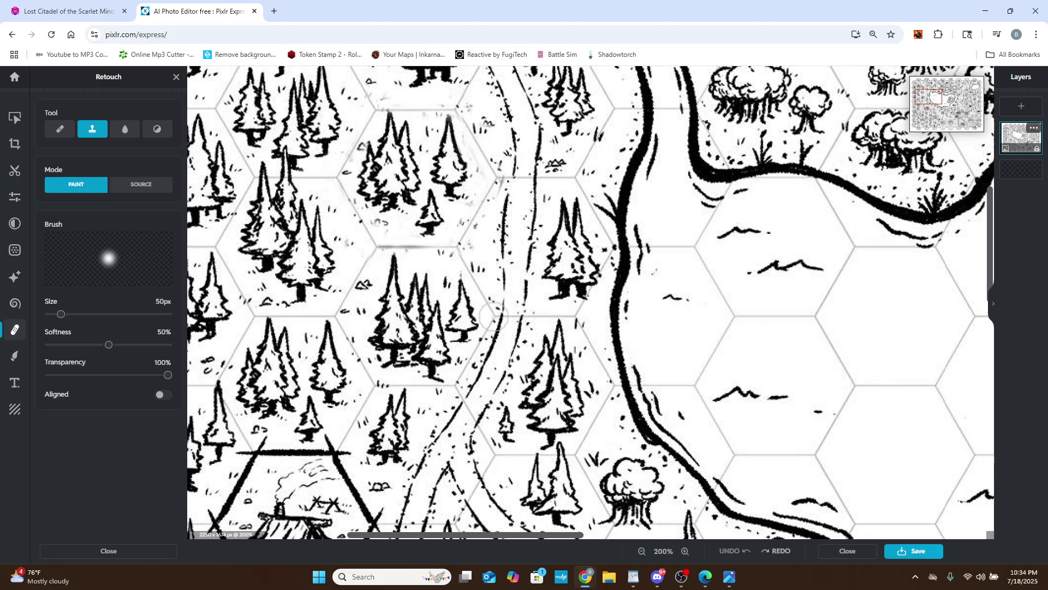
Try to clone forest over the eastern corner of the ruined castle hex with the 50 px brush, and undo the stroke.
{"action": "left_click_drag", "start_coordinate": [925, 94], "coordinate": [919, 85]}
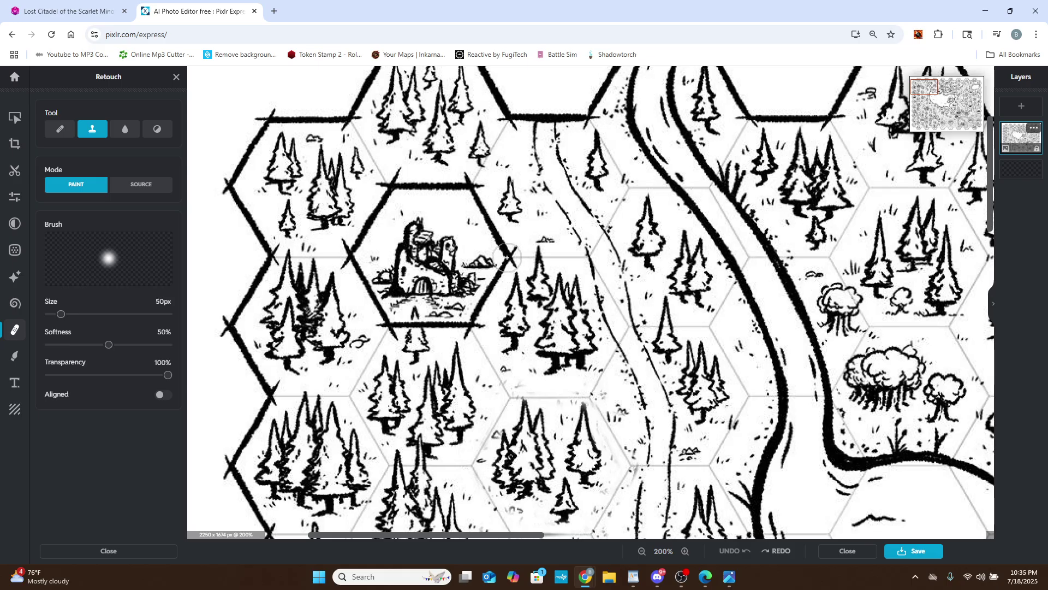
{"action": "mouse_move", "coordinate": [507, 259]}
{"action": "left_mouse_down"}
{"action": "mouse_move", "coordinate": [507, 249]}
{"action": "mouse_move", "coordinate": [485, 287]}
{"action": "mouse_move", "coordinate": [489, 233]}
{"action": "mouse_move", "coordinate": [494, 246]}
{"action": "mouse_move", "coordinate": [470, 314]}
{"action": "mouse_move", "coordinate": [505, 256]}
{"action": "left_mouse_up"}
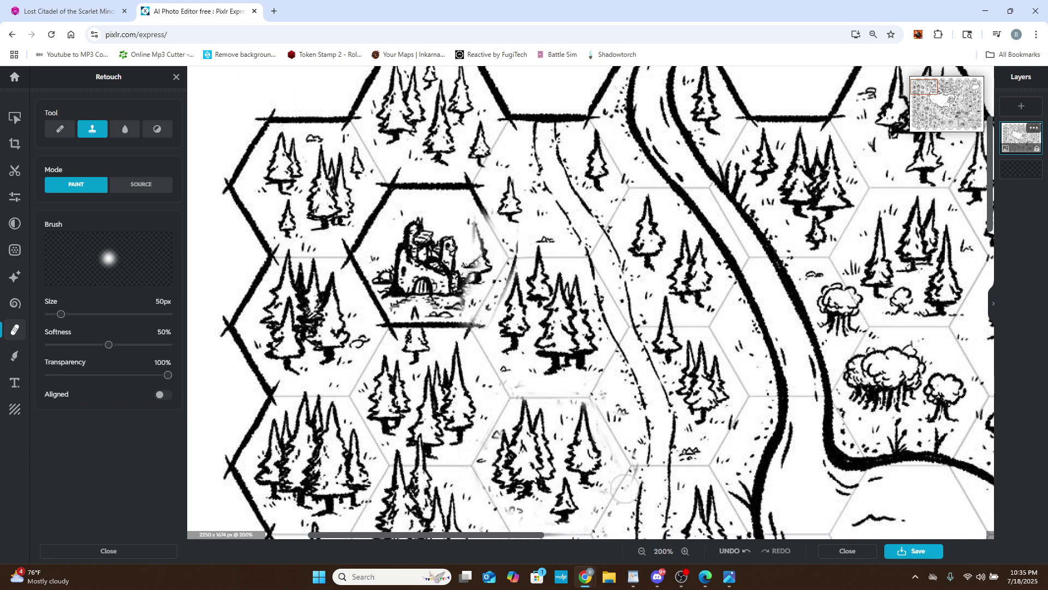
{"action": "left_click", "coordinate": [731, 550]}
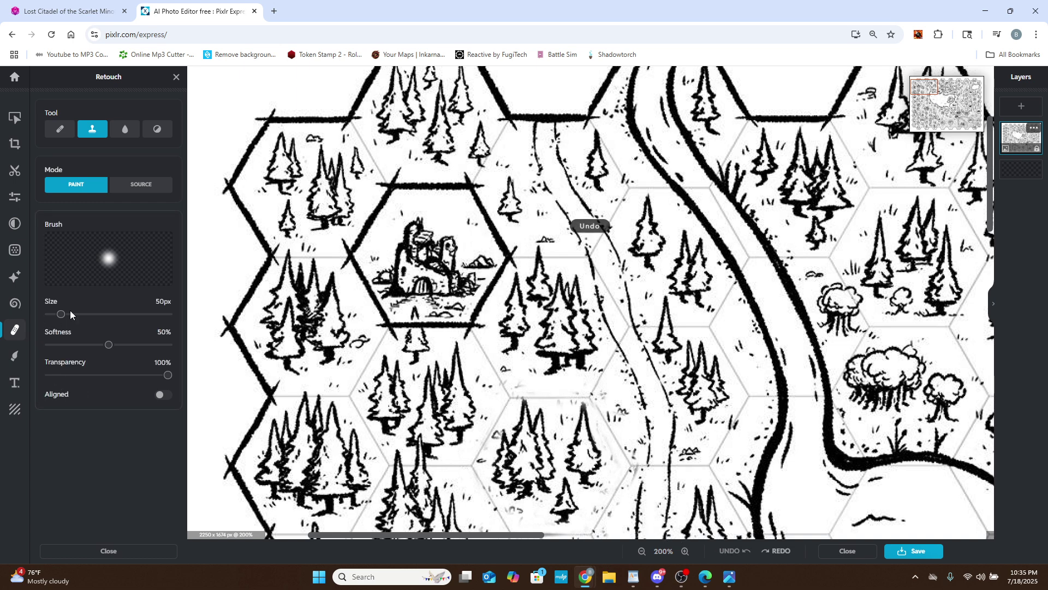
Reduce the clone brush to 33 px and clone the sampled forest over the ruined castle hex, its thick border and the small tree below.
{"action": "left_click_drag", "start_coordinate": [61, 314], "coordinate": [57, 314]}
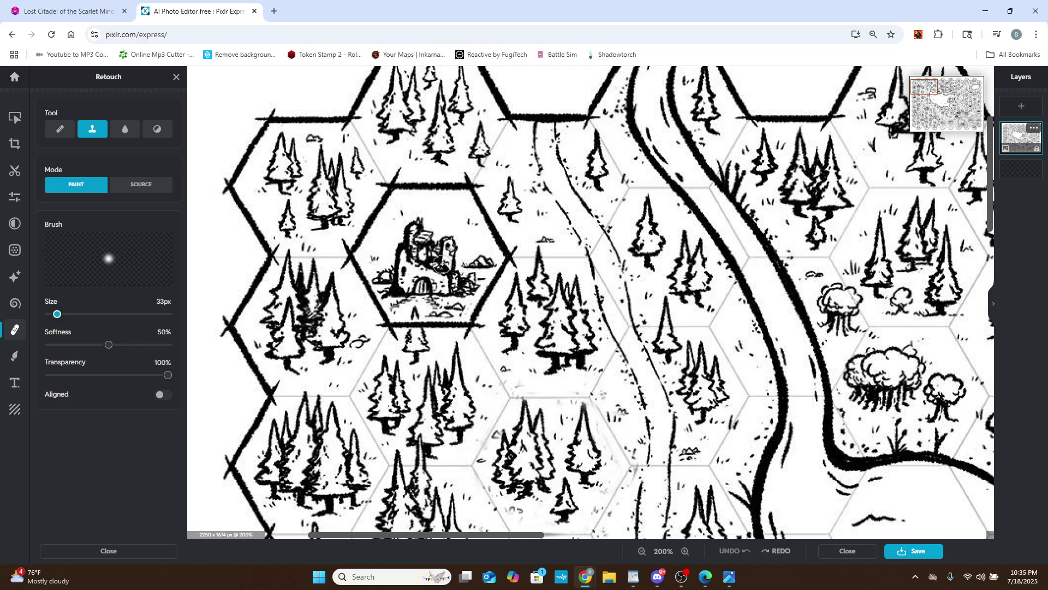
{"action": "left_click", "coordinate": [507, 256]}
{"action": "mouse_move", "coordinate": [507, 252]}
{"action": "left_mouse_down"}
{"action": "mouse_move", "coordinate": [496, 276]}
{"action": "mouse_move", "coordinate": [499, 261]}
{"action": "mouse_move", "coordinate": [469, 324]}
{"action": "mouse_move", "coordinate": [479, 327]}
{"action": "mouse_move", "coordinate": [464, 337]}
{"action": "mouse_move", "coordinate": [457, 324]}
{"action": "mouse_move", "coordinate": [403, 317]}
{"action": "mouse_move", "coordinate": [415, 309]}
{"action": "mouse_move", "coordinate": [392, 324]}
{"action": "mouse_move", "coordinate": [393, 337]}
{"action": "mouse_move", "coordinate": [378, 318]}
{"action": "mouse_move", "coordinate": [393, 339]}
{"action": "mouse_move", "coordinate": [347, 249]}
{"action": "mouse_move", "coordinate": [384, 183]}
{"action": "mouse_move", "coordinate": [400, 173]}
{"action": "mouse_move", "coordinate": [388, 190]}
{"action": "mouse_move", "coordinate": [479, 192]}
{"action": "mouse_move", "coordinate": [467, 179]}
{"action": "mouse_move", "coordinate": [493, 238]}
{"action": "mouse_move", "coordinate": [415, 232]}
{"action": "mouse_move", "coordinate": [461, 221]}
{"action": "mouse_move", "coordinate": [400, 204]}
{"action": "mouse_move", "coordinate": [474, 199]}
{"action": "mouse_move", "coordinate": [421, 240]}
{"action": "mouse_move", "coordinate": [365, 245]}
{"action": "mouse_move", "coordinate": [481, 254]}
{"action": "mouse_move", "coordinate": [381, 256]}
{"action": "mouse_move", "coordinate": [500, 265]}
{"action": "mouse_move", "coordinate": [374, 281]}
{"action": "mouse_move", "coordinate": [407, 290]}
{"action": "mouse_move", "coordinate": [475, 280]}
{"action": "mouse_move", "coordinate": [436, 303]}
{"action": "mouse_move", "coordinate": [385, 301]}
{"action": "mouse_move", "coordinate": [429, 314]}
{"action": "mouse_move", "coordinate": [467, 303]}
{"action": "mouse_move", "coordinate": [406, 295]}
{"action": "left_mouse_up"}
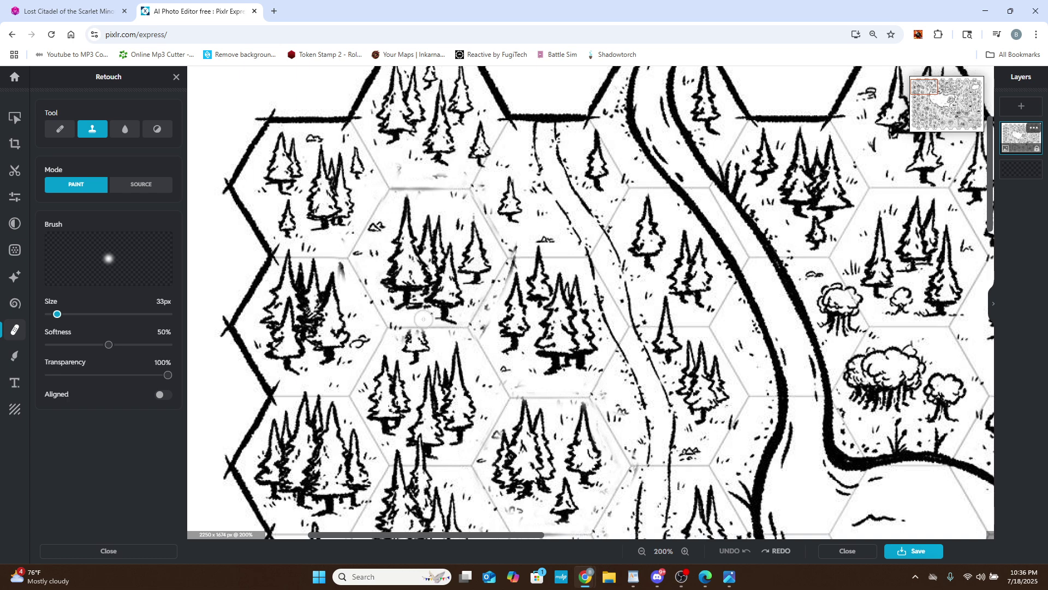
{"action": "mouse_move", "coordinate": [422, 329]}
{"action": "left_mouse_down"}
{"action": "mouse_move", "coordinate": [416, 352]}
{"action": "mouse_move", "coordinate": [407, 339]}
{"action": "mouse_move", "coordinate": [404, 353]}
{"action": "mouse_move", "coordinate": [418, 333]}
{"action": "mouse_move", "coordinate": [407, 336]}
{"action": "mouse_move", "coordinate": [426, 345]}
{"action": "left_mouse_up"}
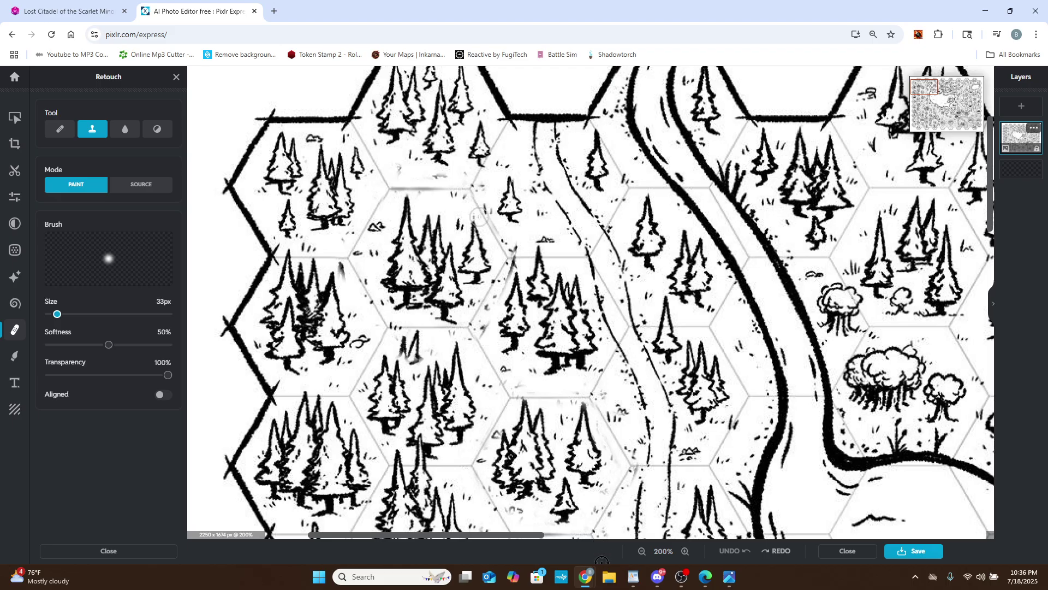
{"action": "key", "text": "ctrl+y"}
Set up a white 12 px Draw brush and paint out the smudge near the western corner of the former castle hex.
{"action": "left_click", "coordinate": [15, 356]}
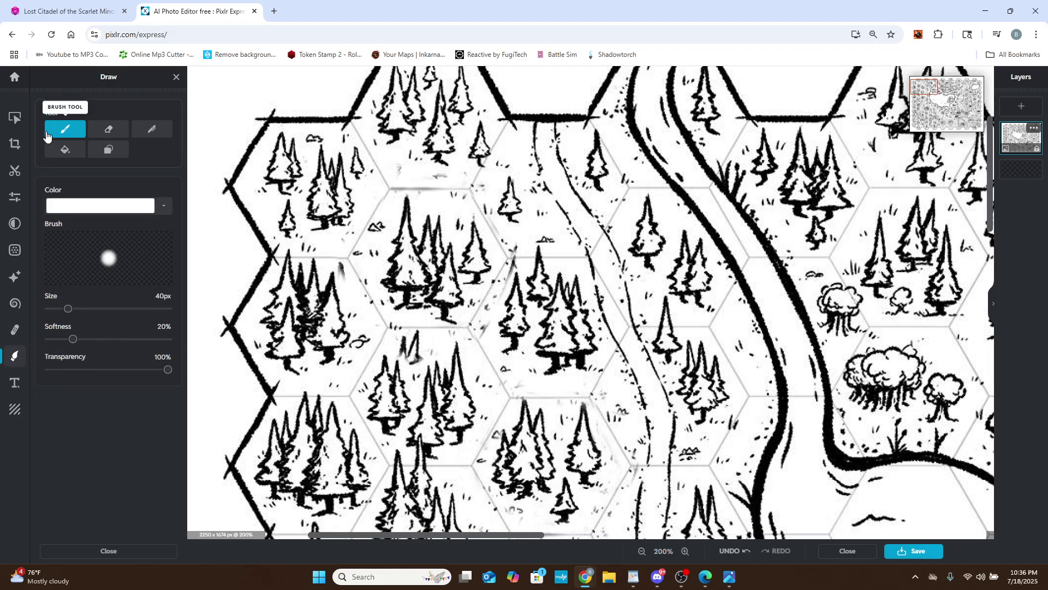
{"action": "left_click", "coordinate": [165, 206]}
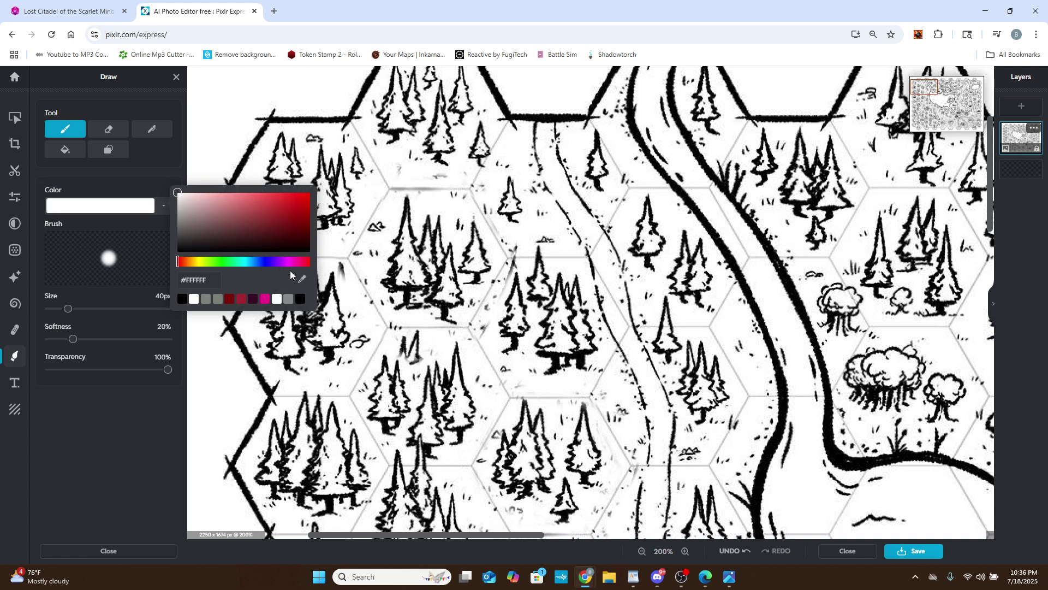
{"action": "left_click", "coordinate": [485, 255]}
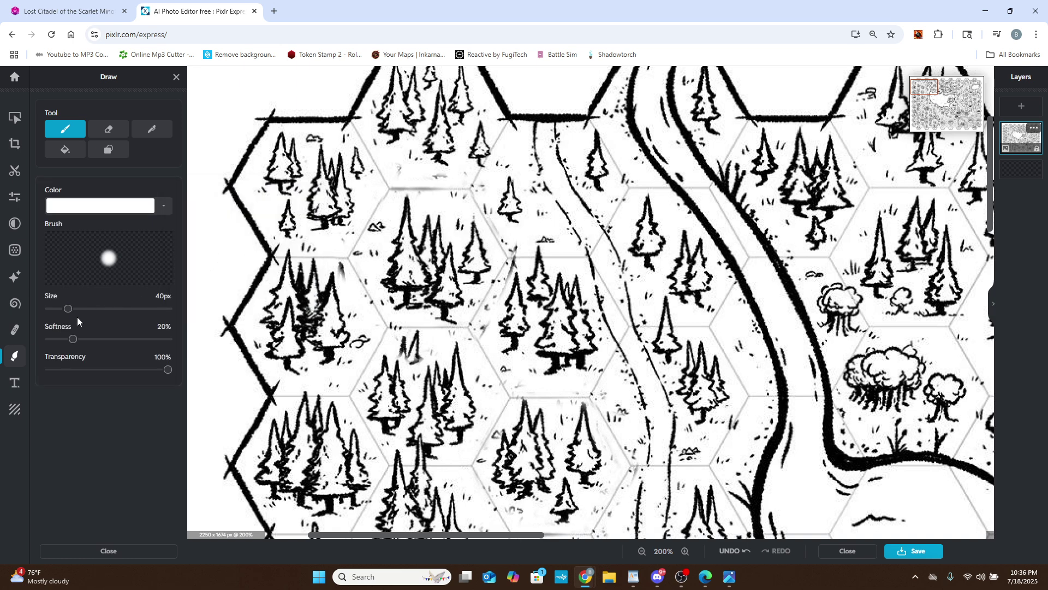
{"action": "left_click_drag", "start_coordinate": [69, 312], "coordinate": [54, 309]}
{"action": "scroll", "coordinate": [300, 255], "scroll_direction": "up", "scroll_amount": 5}
{"action": "scroll", "coordinate": [306, 256], "scroll_direction": "up", "scroll_amount": 5}
{"action": "left_click_drag", "start_coordinate": [381, 292], "coordinate": [404, 363]}
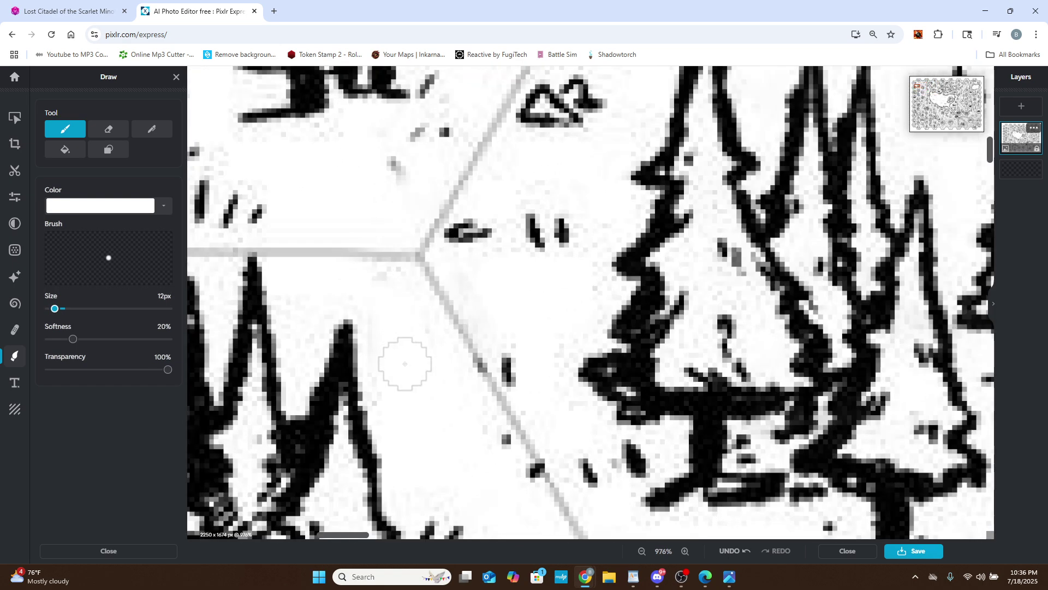
Paint white over the dark smears beside the former castle hex's eastern side and the leftover treetops in the hex below.
{"action": "scroll", "coordinate": [448, 131], "scroll_direction": "down", "scroll_amount": 4}
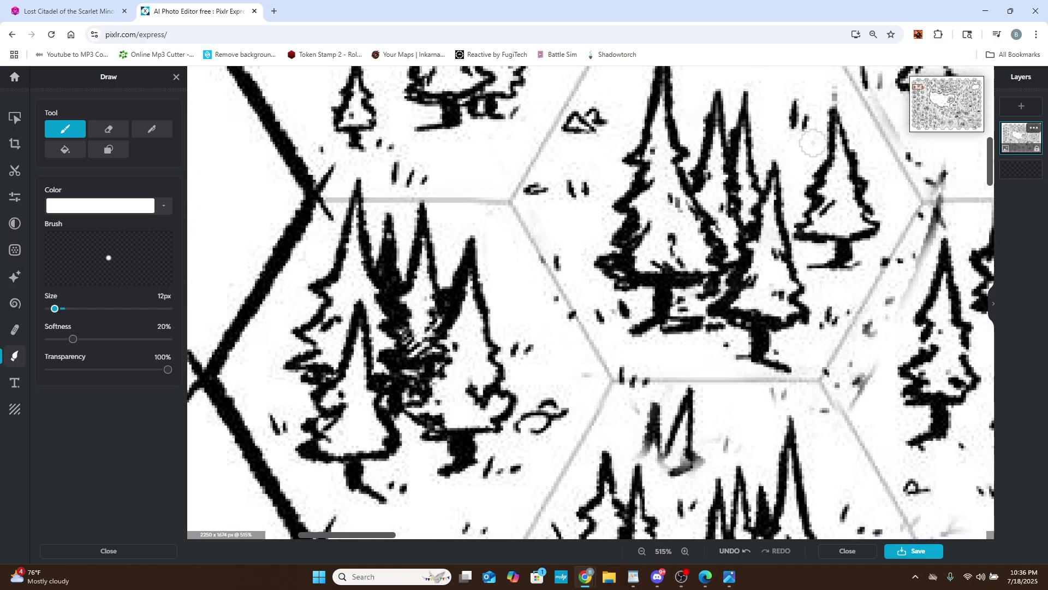
{"action": "left_click_drag", "start_coordinate": [916, 90], "coordinate": [918, 86]}
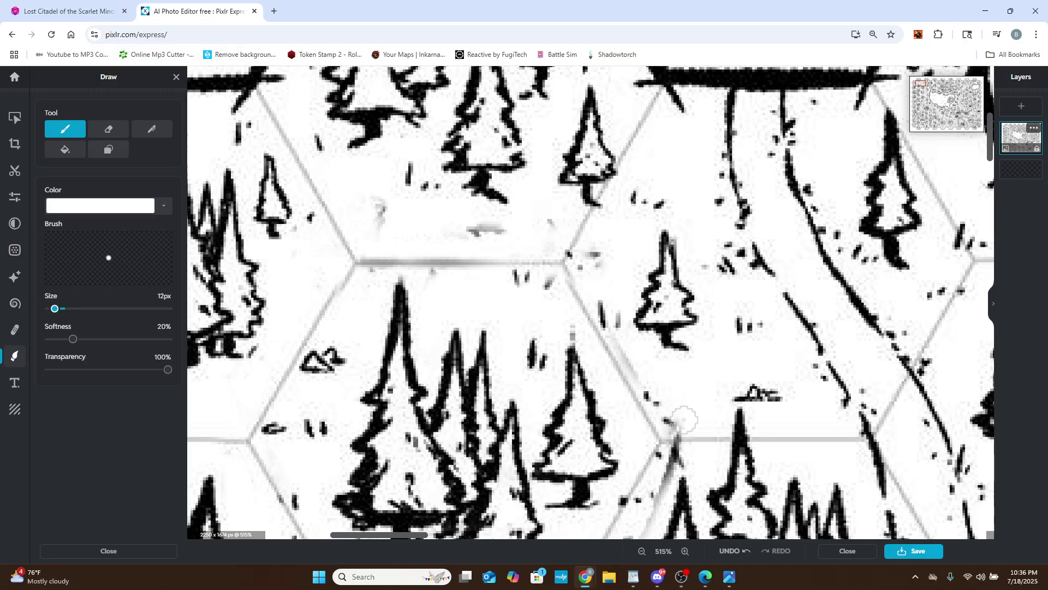
{"action": "scroll", "coordinate": [713, 400], "scroll_direction": "down", "scroll_amount": 4}
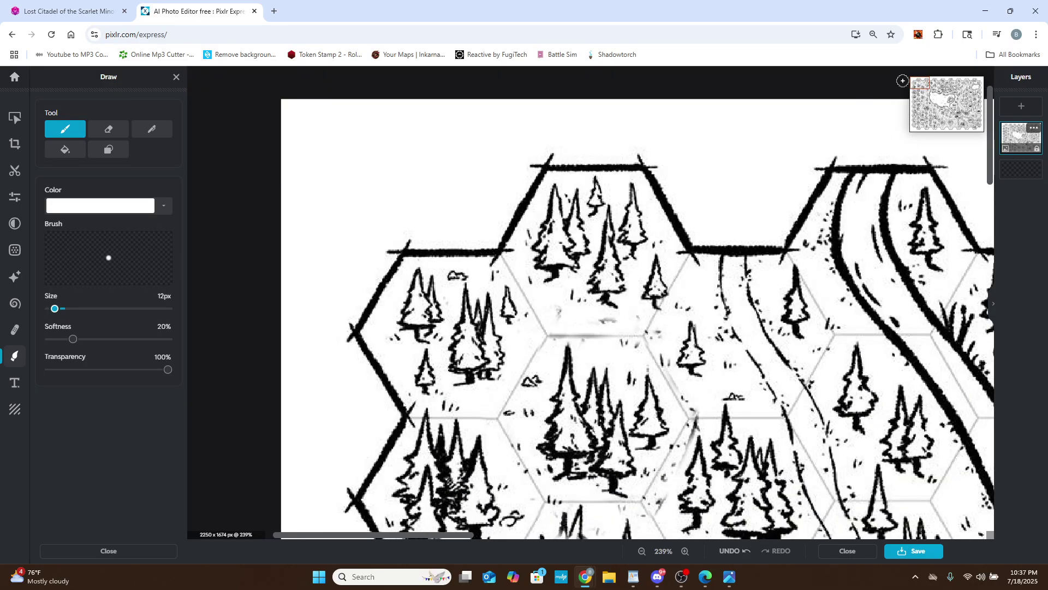
{"action": "left_click_drag", "start_coordinate": [920, 85], "coordinate": [923, 92]}
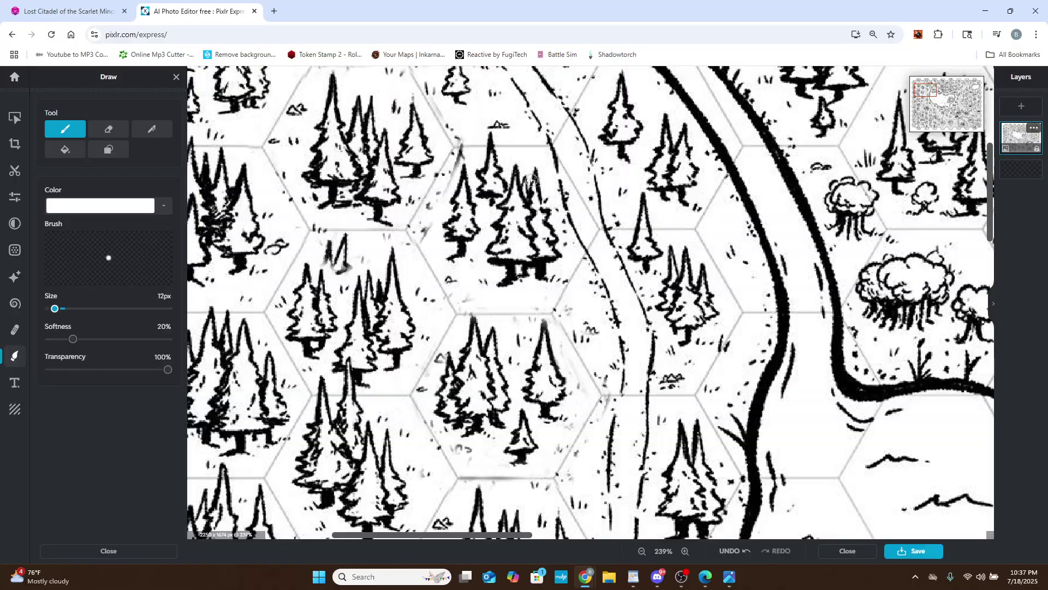
{"action": "scroll", "coordinate": [532, 179], "scroll_direction": "up", "scroll_amount": 5}
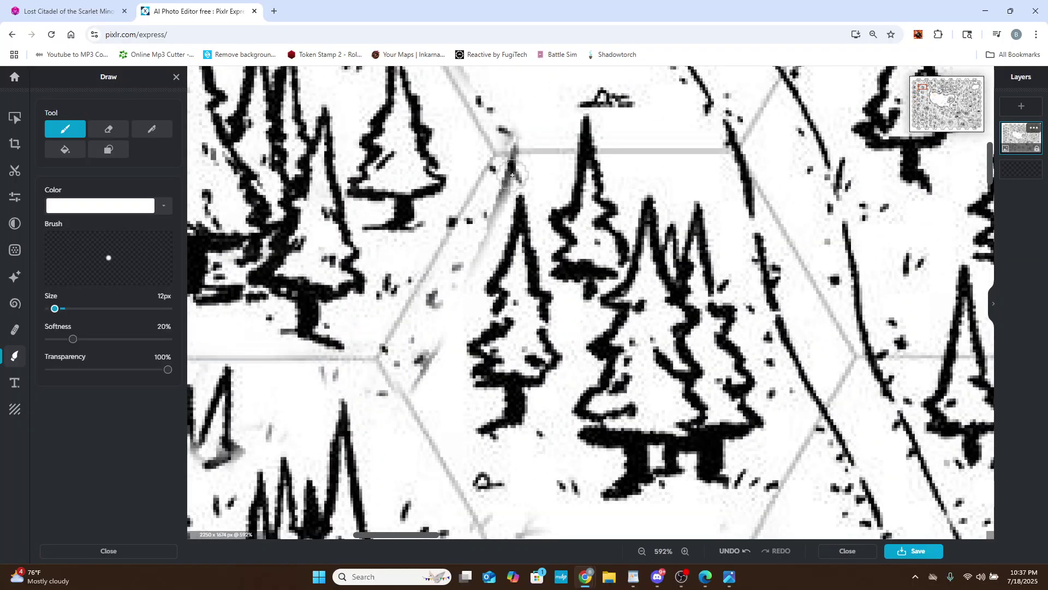
{"action": "mouse_move", "coordinate": [512, 174]}
{"action": "left_mouse_down"}
{"action": "mouse_move", "coordinate": [517, 154]}
{"action": "mouse_move", "coordinate": [508, 178]}
{"action": "left_mouse_up"}
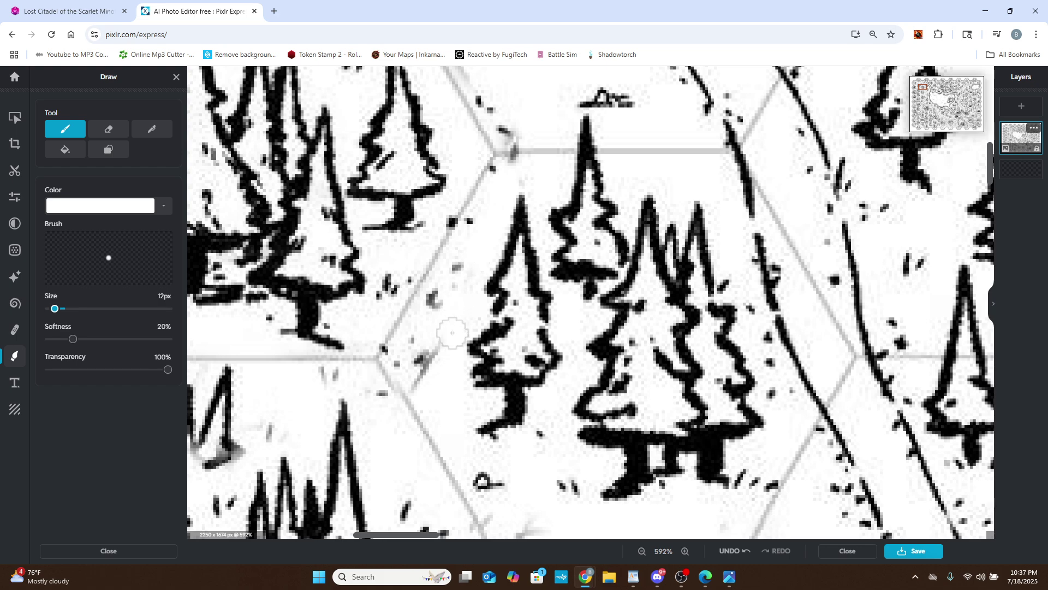
{"action": "mouse_move", "coordinate": [452, 332]}
{"action": "left_mouse_down"}
{"action": "mouse_move", "coordinate": [423, 375]}
{"action": "mouse_move", "coordinate": [431, 350]}
{"action": "left_mouse_up"}
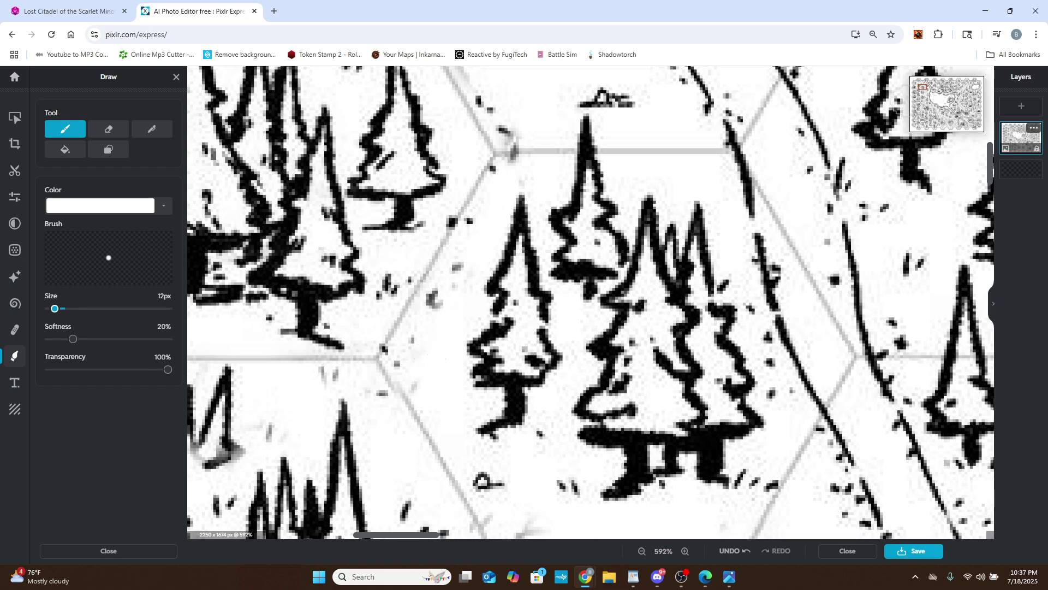
{"action": "left_click_drag", "start_coordinate": [925, 86], "coordinate": [919, 89]}
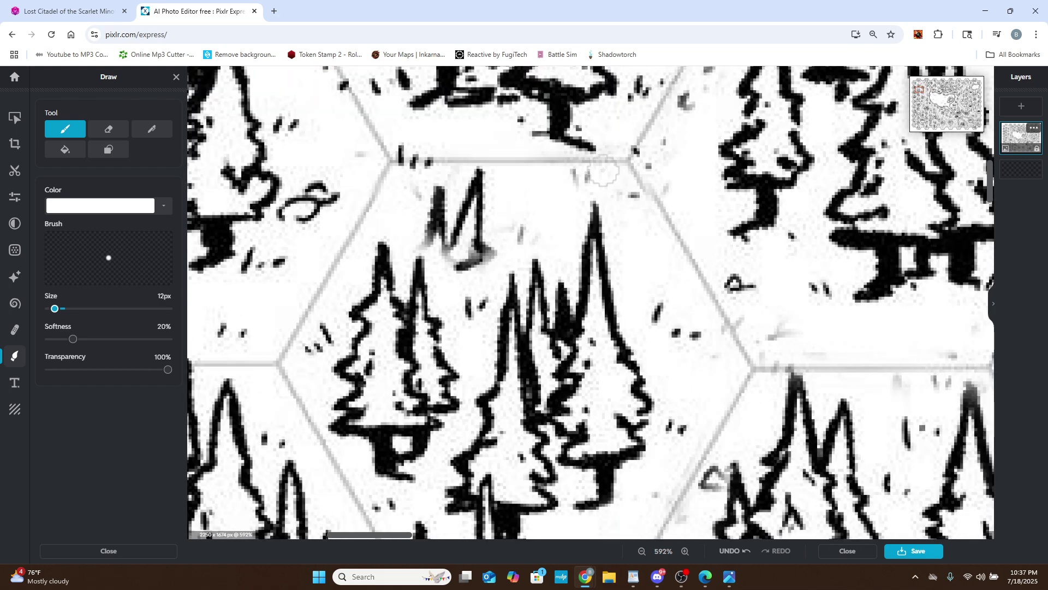
{"action": "mouse_move", "coordinate": [480, 188]}
{"action": "left_mouse_down"}
{"action": "mouse_move", "coordinate": [438, 189]}
{"action": "mouse_move", "coordinate": [425, 231]}
{"action": "mouse_move", "coordinate": [465, 262]}
{"action": "mouse_move", "coordinate": [494, 250]}
{"action": "mouse_move", "coordinate": [482, 199]}
{"action": "mouse_move", "coordinate": [469, 214]}
{"action": "mouse_move", "coordinate": [473, 238]}
{"action": "mouse_move", "coordinate": [462, 243]}
{"action": "mouse_move", "coordinate": [435, 222]}
{"action": "left_mouse_up"}
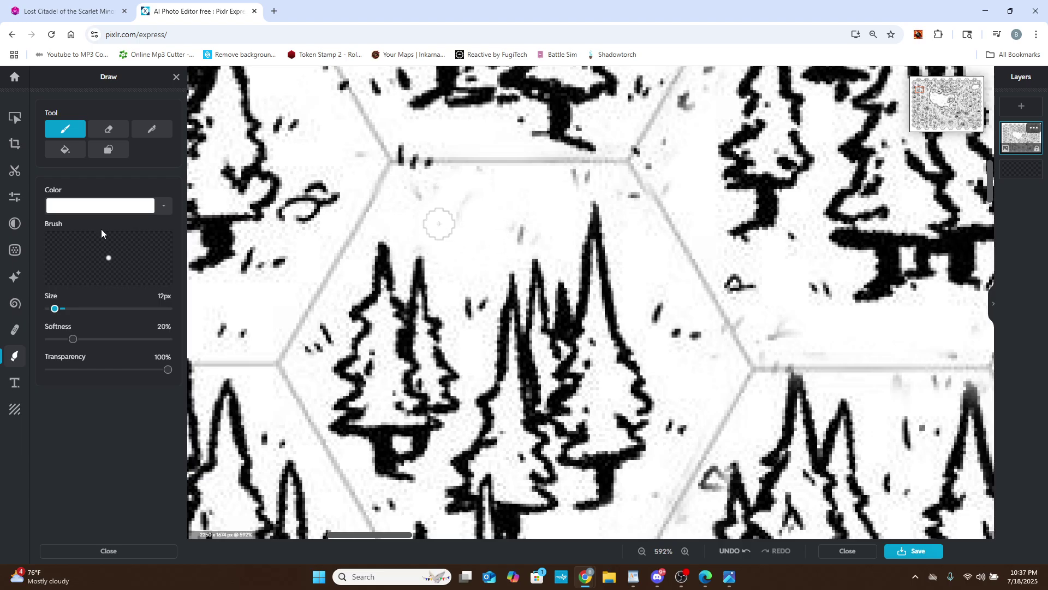
Clone a small grass mark from the eastern part of the hex below into its whitened area, using a 6 px clone brush.
{"action": "left_click", "coordinate": [15, 330]}
{"action": "scroll", "coordinate": [647, 276], "scroll_direction": "down", "scroll_amount": 3}
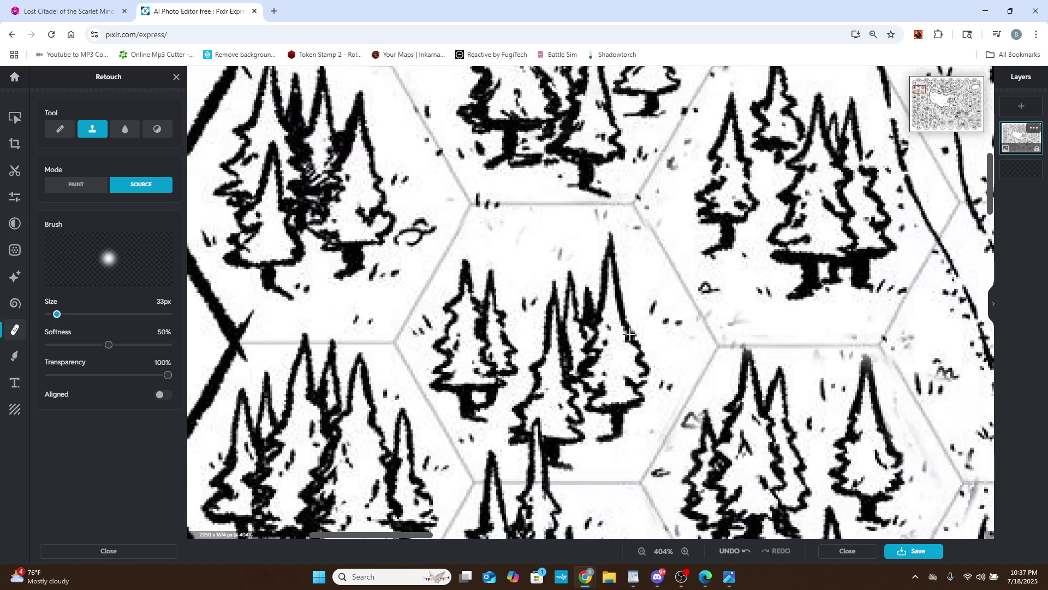
{"action": "left_click", "coordinate": [664, 322]}
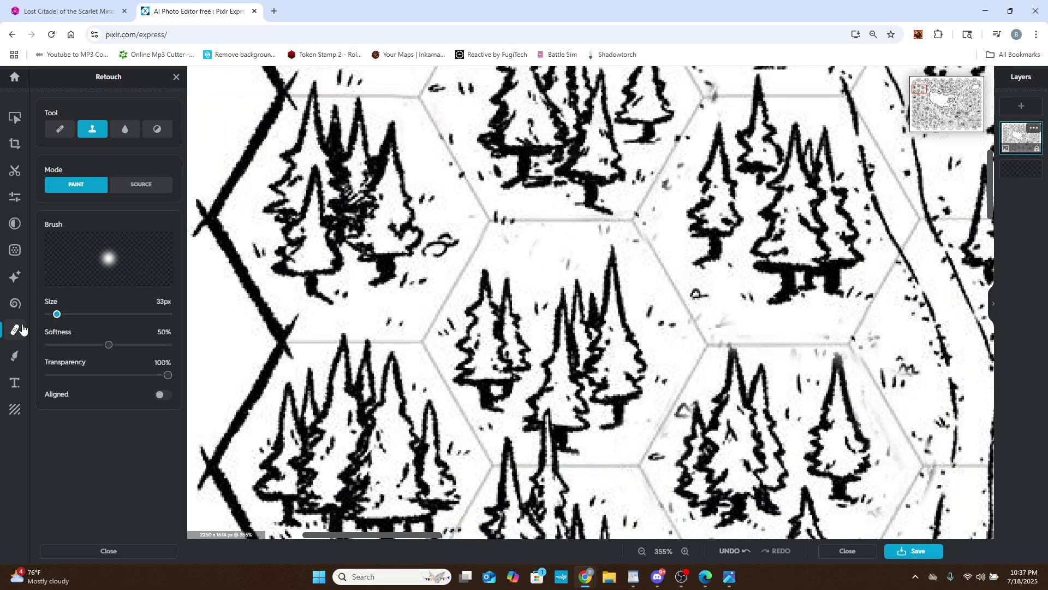
{"action": "left_click_drag", "start_coordinate": [51, 319], "coordinate": [50, 319]}
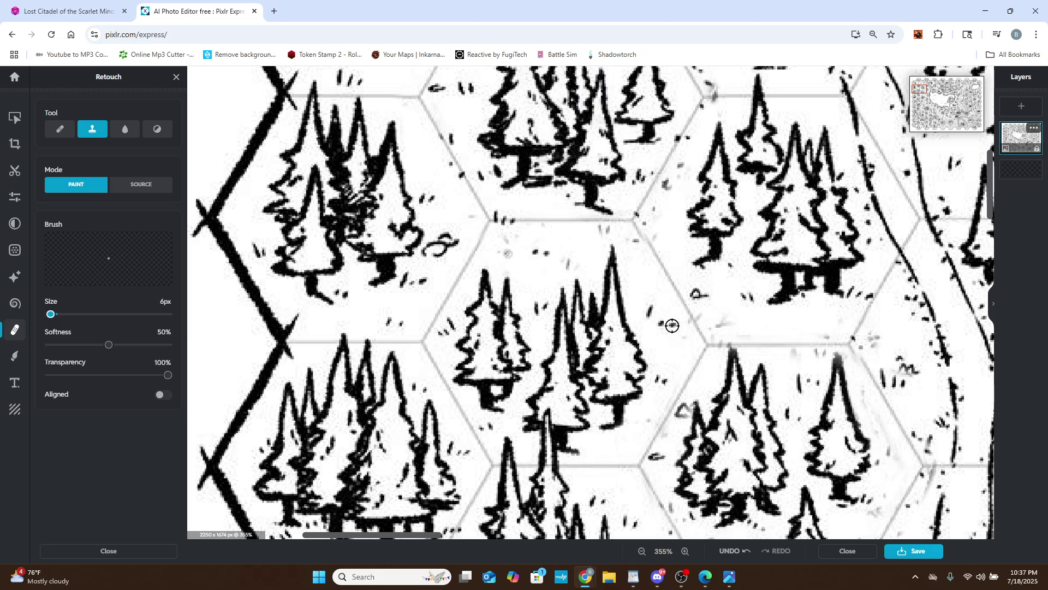
Switch to Arrange and examine how the retouched forest hexes blend in, on the full map and up close.
{"action": "scroll", "coordinate": [673, 327], "scroll_direction": "down", "scroll_amount": 5}
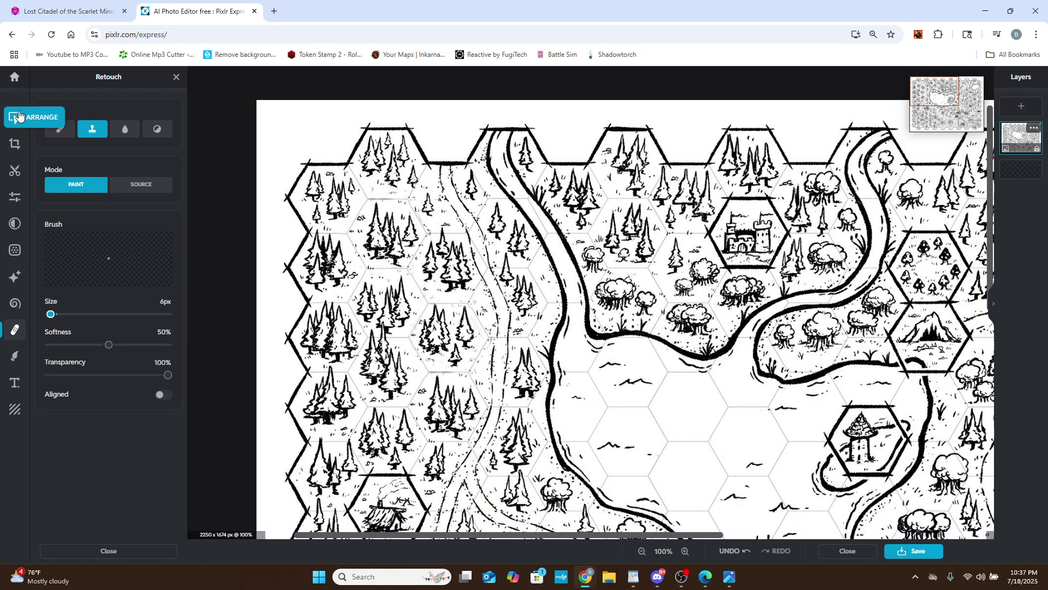
{"action": "left_click", "coordinate": [15, 117]}
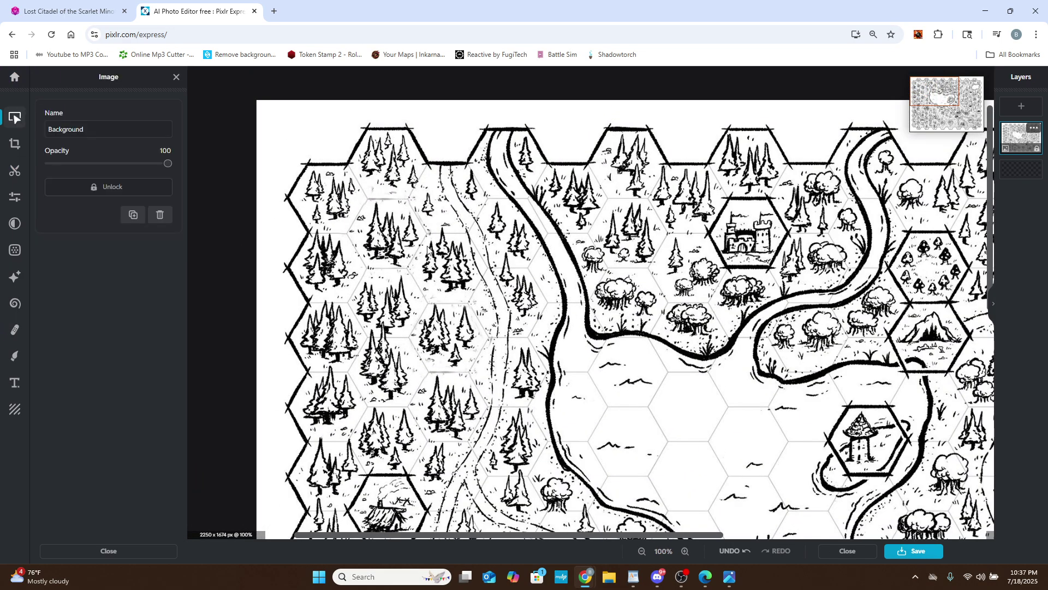
{"action": "scroll", "coordinate": [434, 251], "scroll_direction": "down", "scroll_amount": 3}
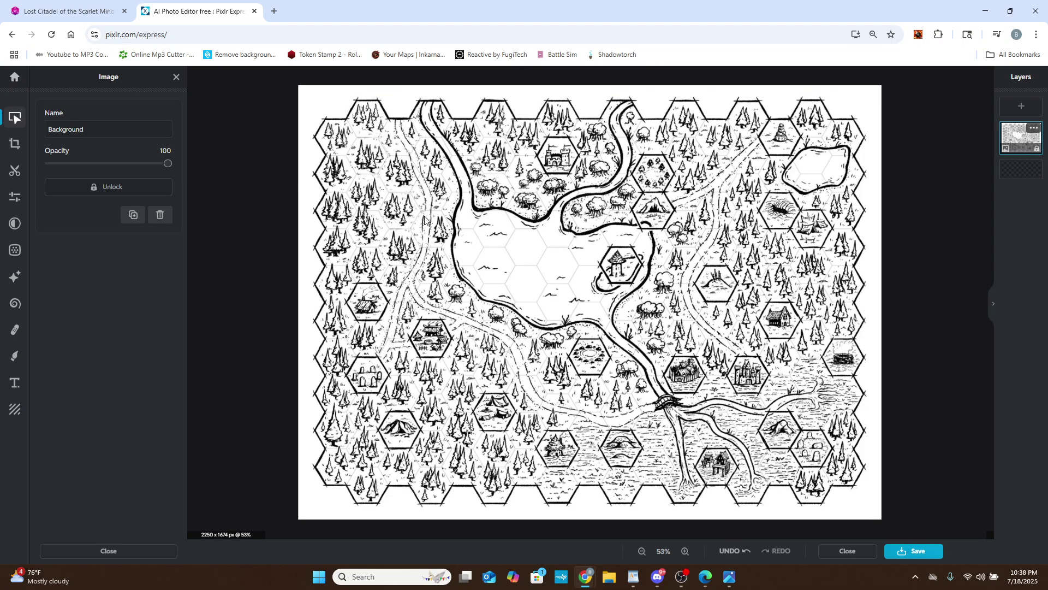
{"action": "scroll", "coordinate": [424, 219], "scroll_direction": "up", "scroll_amount": 5}
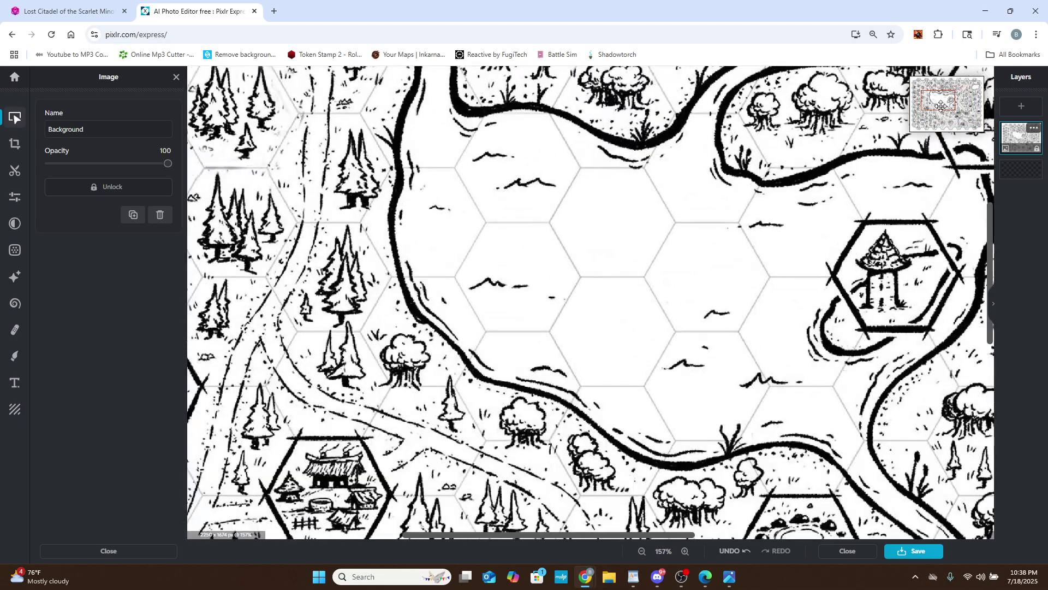
{"action": "left_click_drag", "start_coordinate": [941, 106], "coordinate": [935, 99]}
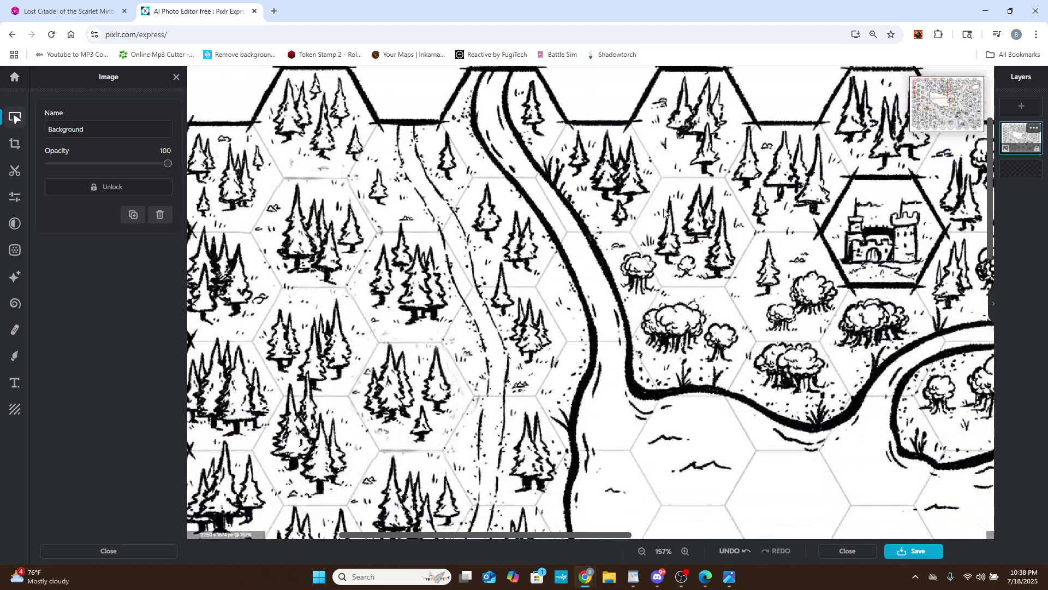
{"action": "scroll", "coordinate": [664, 213], "scroll_direction": "down", "scroll_amount": 2}
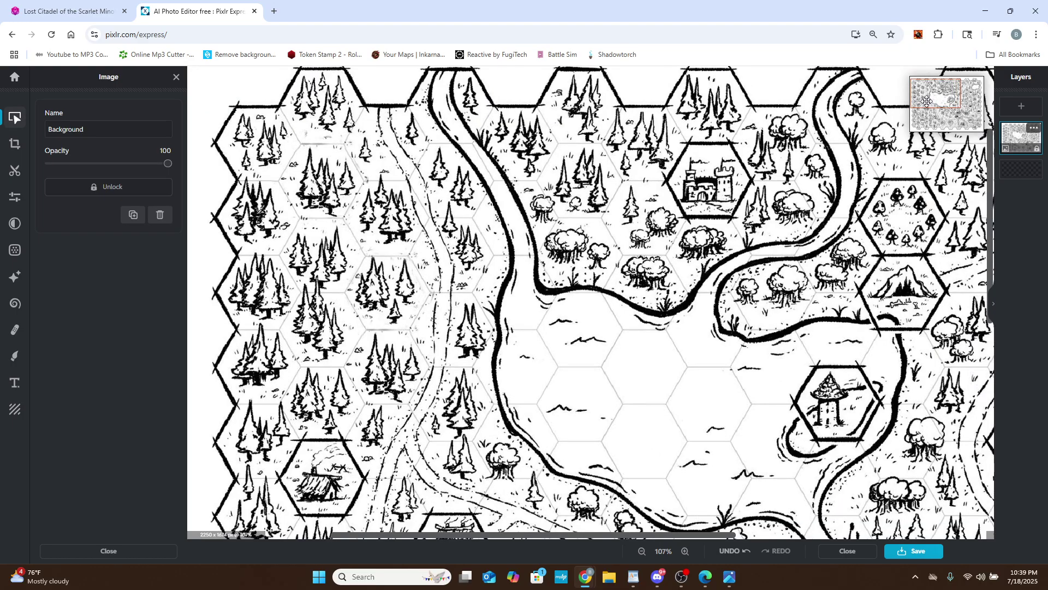
Set the clone brush size to 33 px and look over the forest and location hexes west of the lake.
{"action": "left_click_drag", "start_coordinate": [924, 99], "coordinate": [928, 110]}
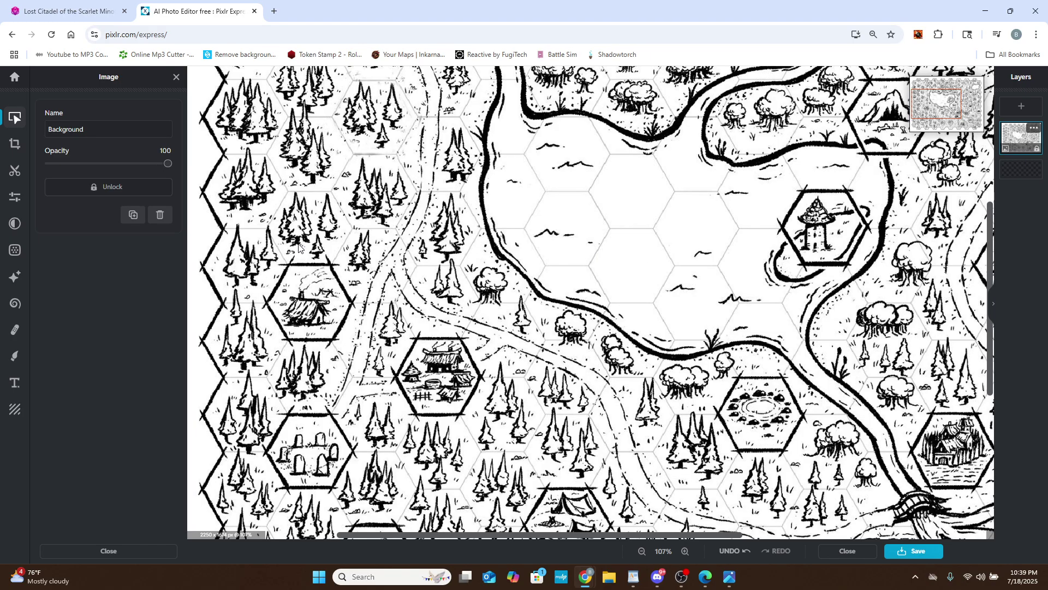
{"action": "left_click", "coordinate": [15, 329]}
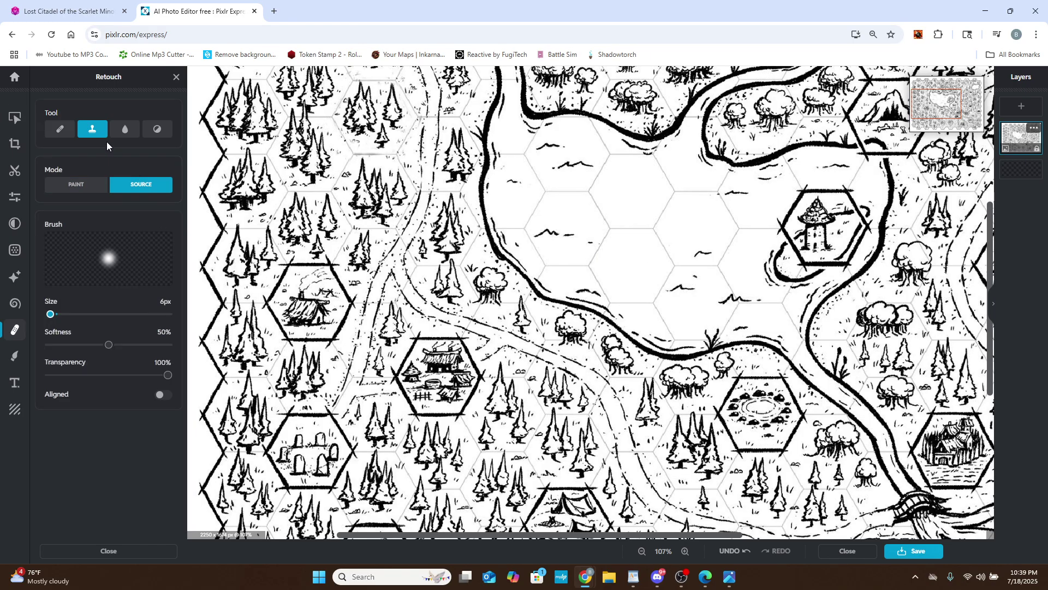
{"action": "left_click_drag", "start_coordinate": [50, 315], "coordinate": [58, 317]}
{"action": "left_click_drag", "start_coordinate": [931, 109], "coordinate": [924, 109]}
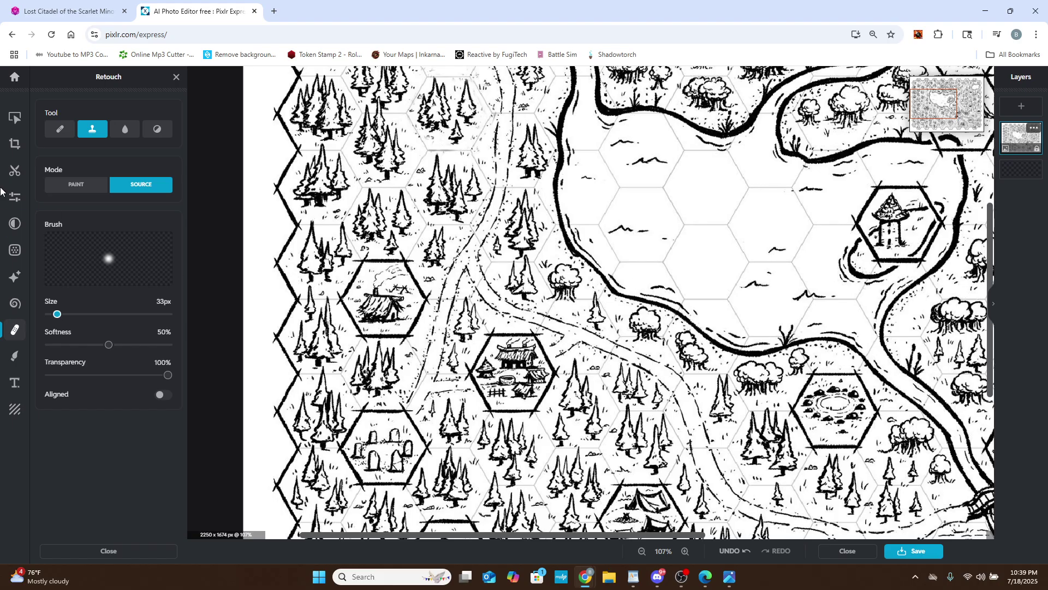
{"action": "left_click", "coordinate": [14, 330]}
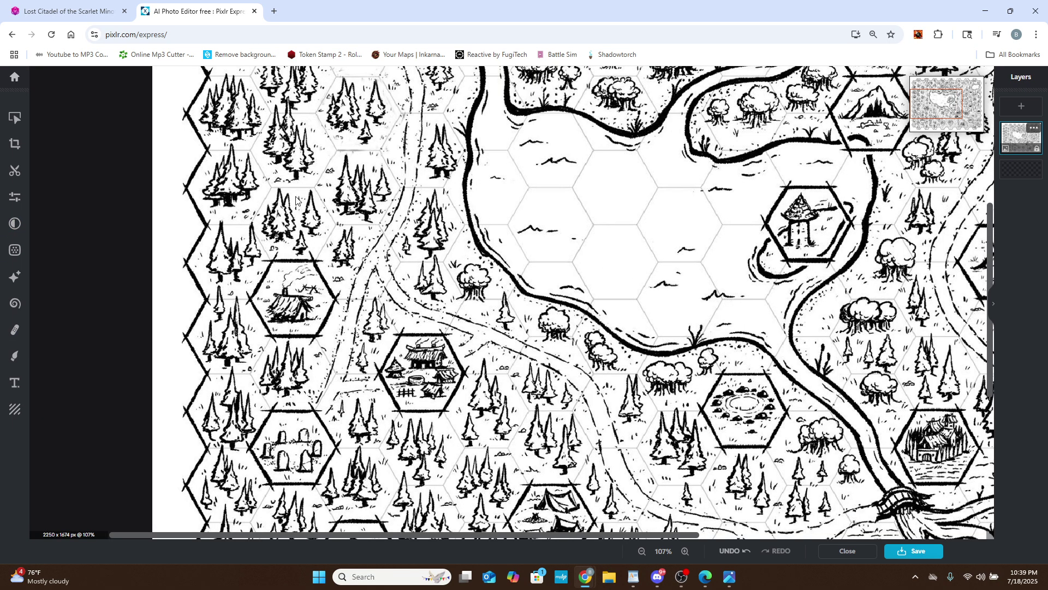
{"action": "scroll", "coordinate": [361, 163], "scroll_direction": "up", "scroll_amount": 2}
{"action": "scroll", "coordinate": [361, 163], "scroll_direction": "up", "scroll_amount": 2}
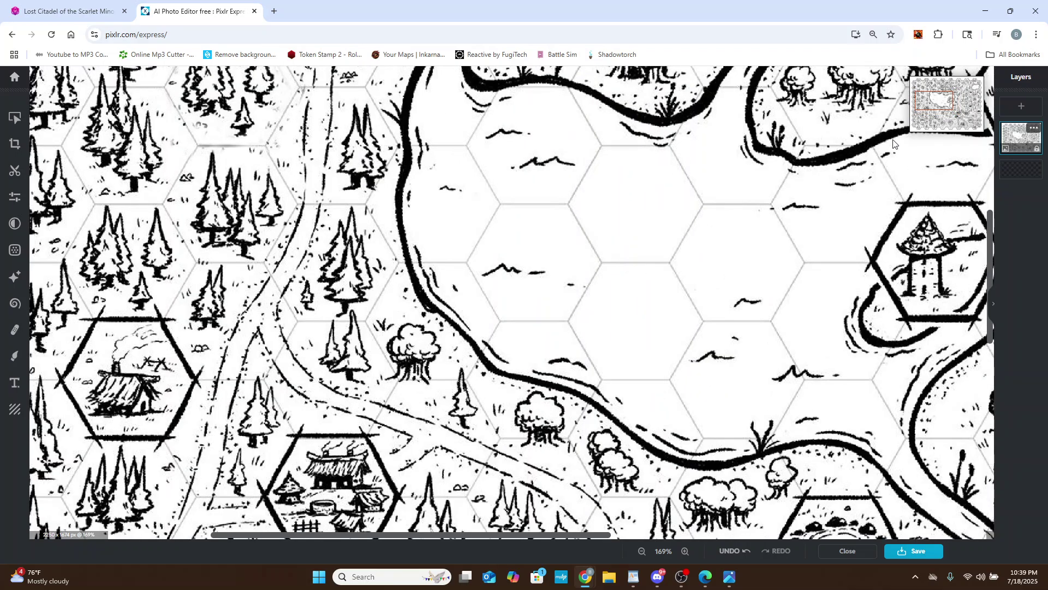
{"action": "left_click_drag", "start_coordinate": [930, 101], "coordinate": [926, 94]}
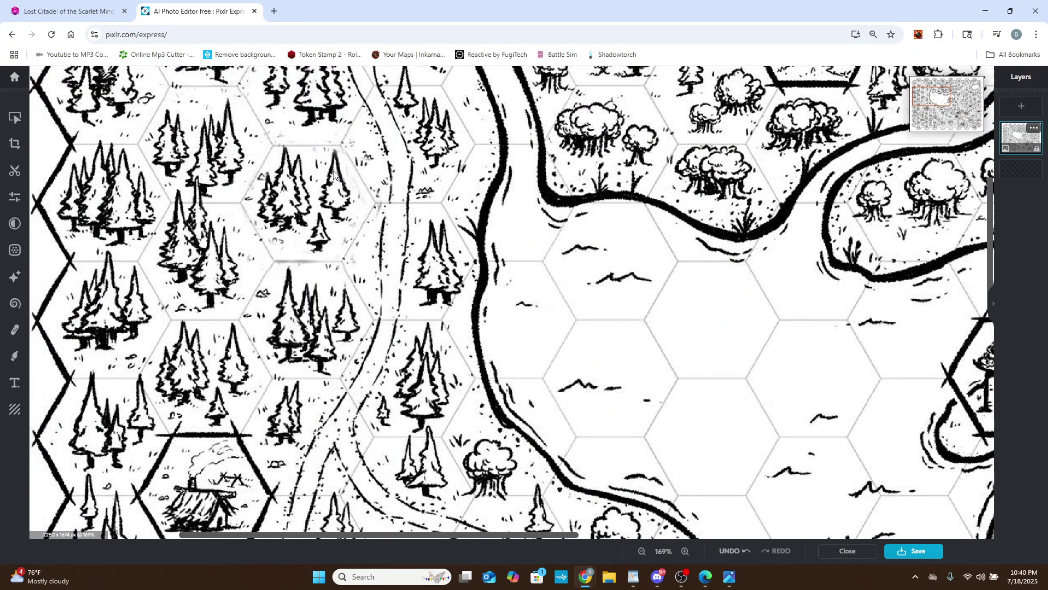
Sample the map's white for a 6 px Draw brush and paint out the grey smear beside the road at the retouched hex's eastern corner.
{"action": "left_click", "coordinate": [13, 333]}
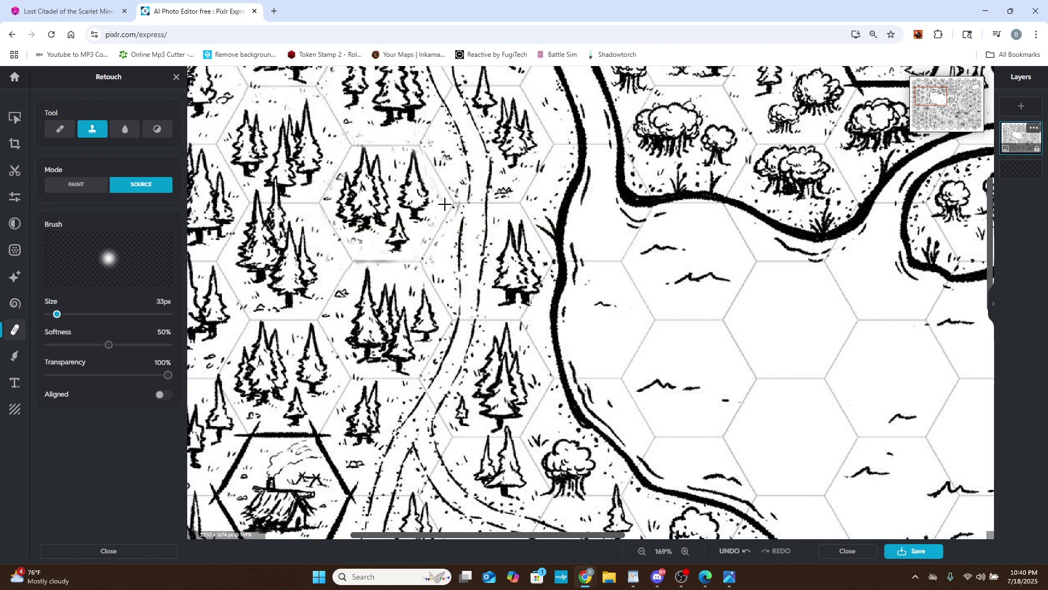
{"action": "scroll", "coordinate": [469, 208], "scroll_direction": "up", "scroll_amount": 2}
{"action": "scroll", "coordinate": [469, 209], "scroll_direction": "up", "scroll_amount": 2}
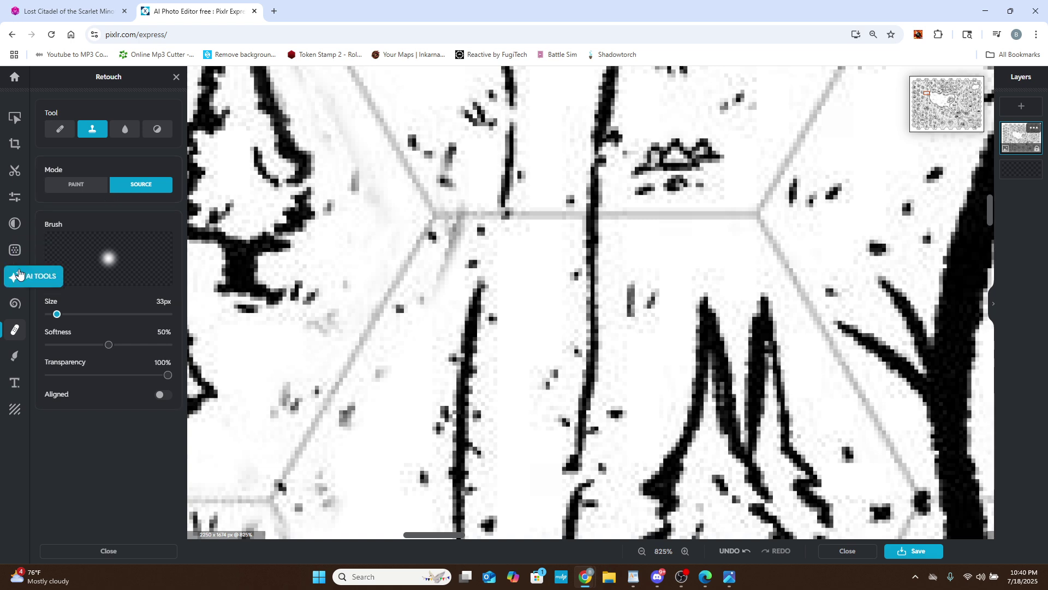
{"action": "left_click", "coordinate": [15, 356]}
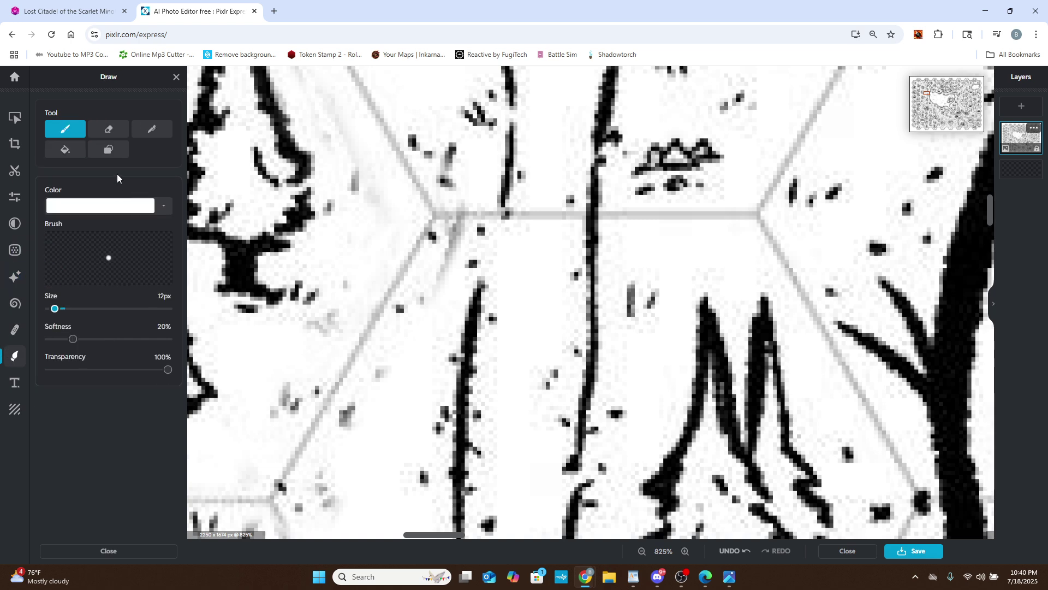
{"action": "left_click", "coordinate": [164, 207]}
{"action": "left_click", "coordinate": [302, 280]}
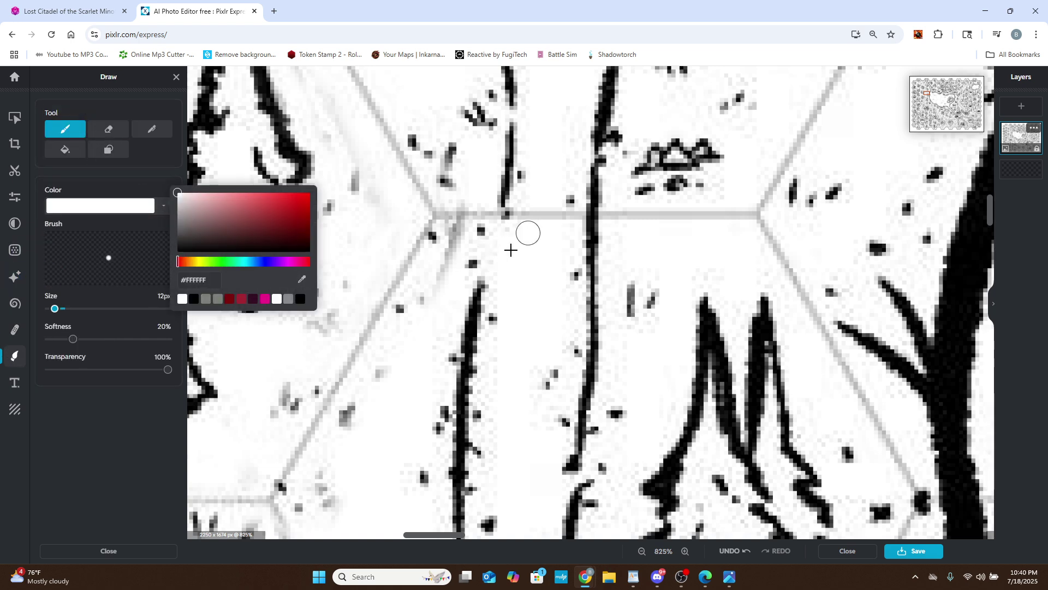
{"action": "left_click", "coordinate": [508, 261]}
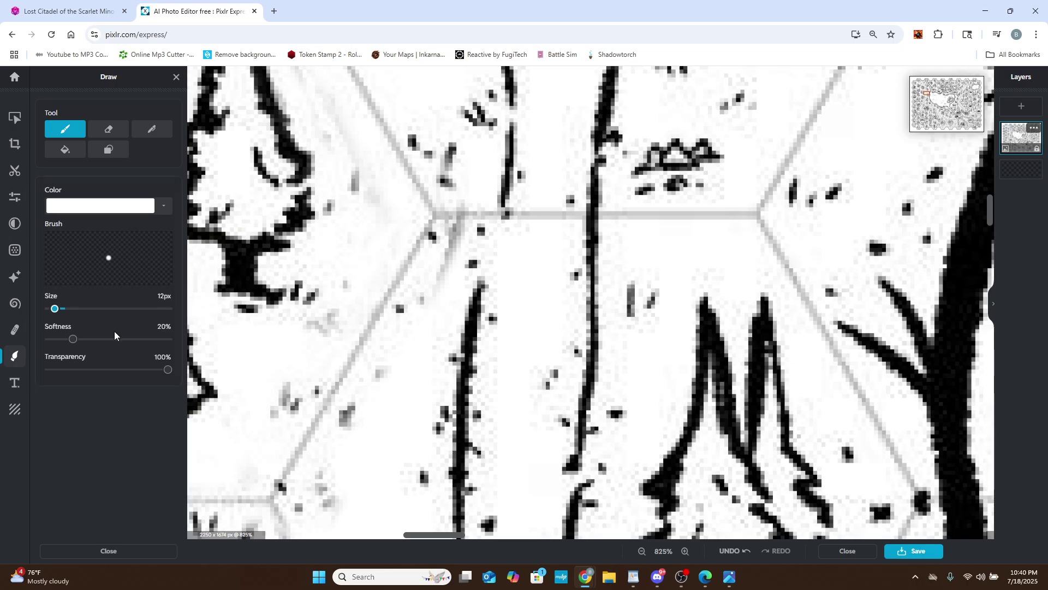
{"action": "left_click_drag", "start_coordinate": [55, 308], "coordinate": [52, 308]}
{"action": "left_click_drag", "start_coordinate": [462, 225], "coordinate": [444, 276]}
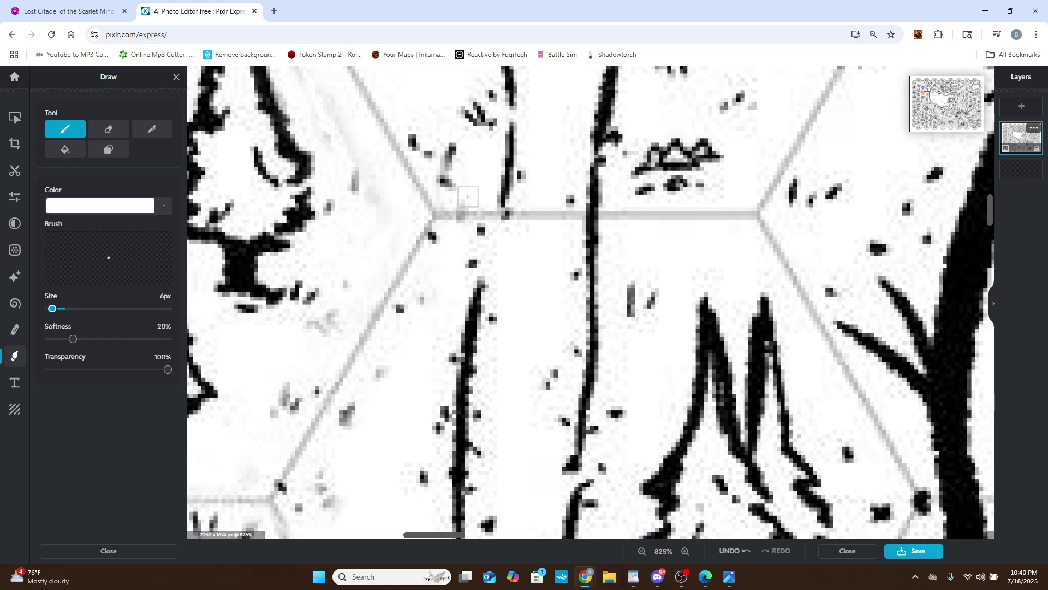
Return to the clone tool and set the clone source at the north-western corner of the retouched forest hex.
{"action": "left_click", "coordinate": [18, 339]}
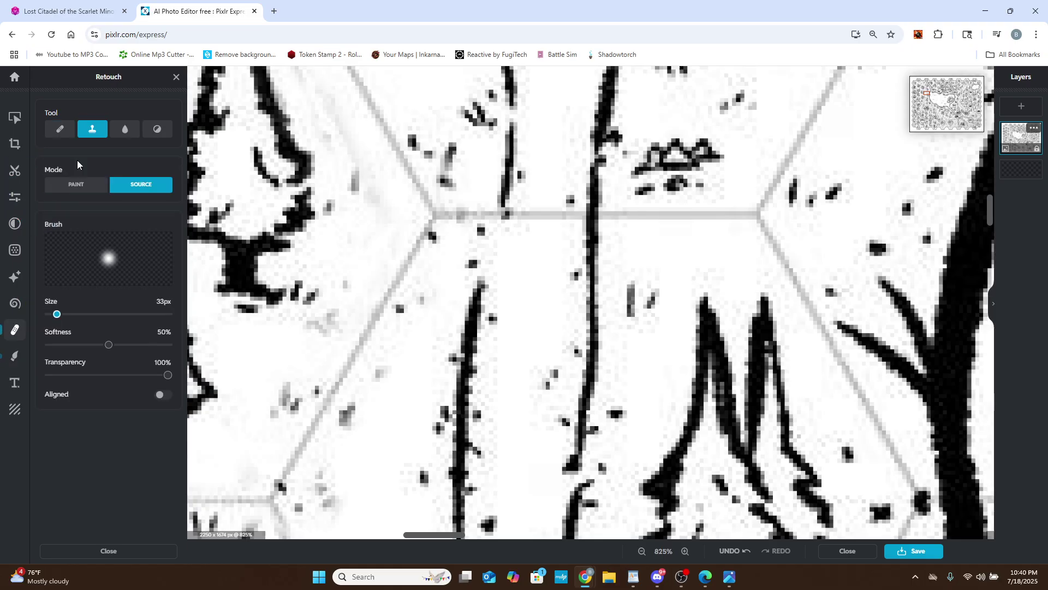
{"action": "scroll", "coordinate": [357, 199], "scroll_direction": "down", "scroll_amount": 3}
{"action": "scroll", "coordinate": [357, 199], "scroll_direction": "down", "scroll_amount": 5}
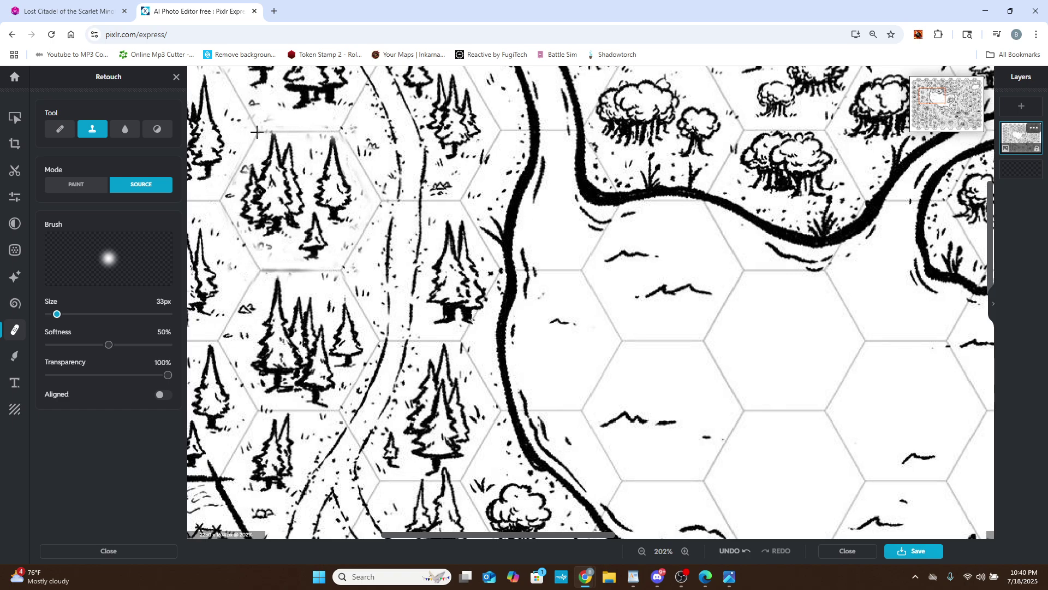
{"action": "scroll", "coordinate": [253, 126], "scroll_direction": "up", "scroll_amount": 5}
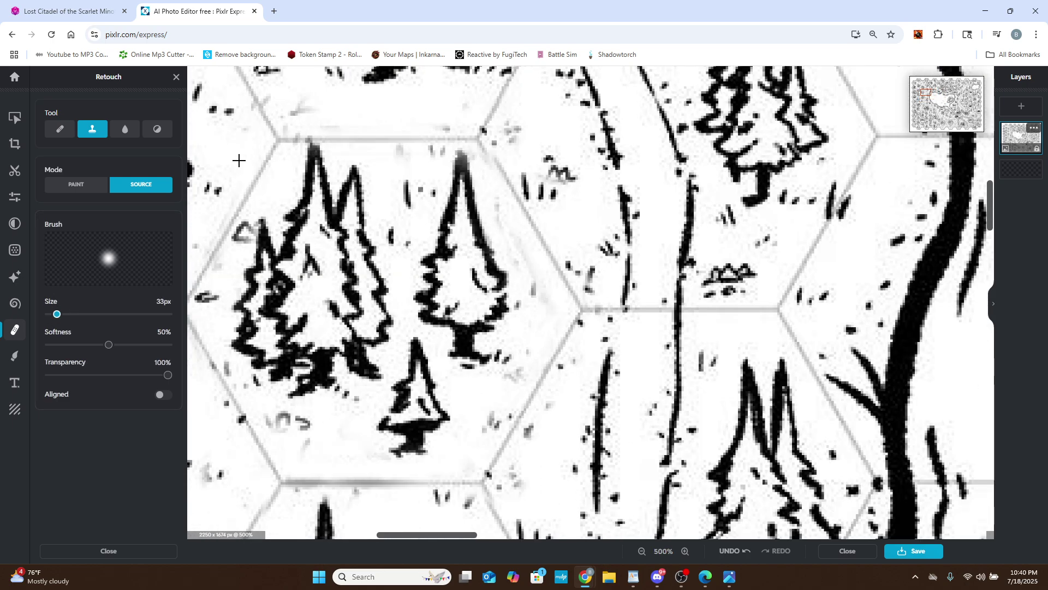
{"action": "left_click", "coordinate": [275, 141]}
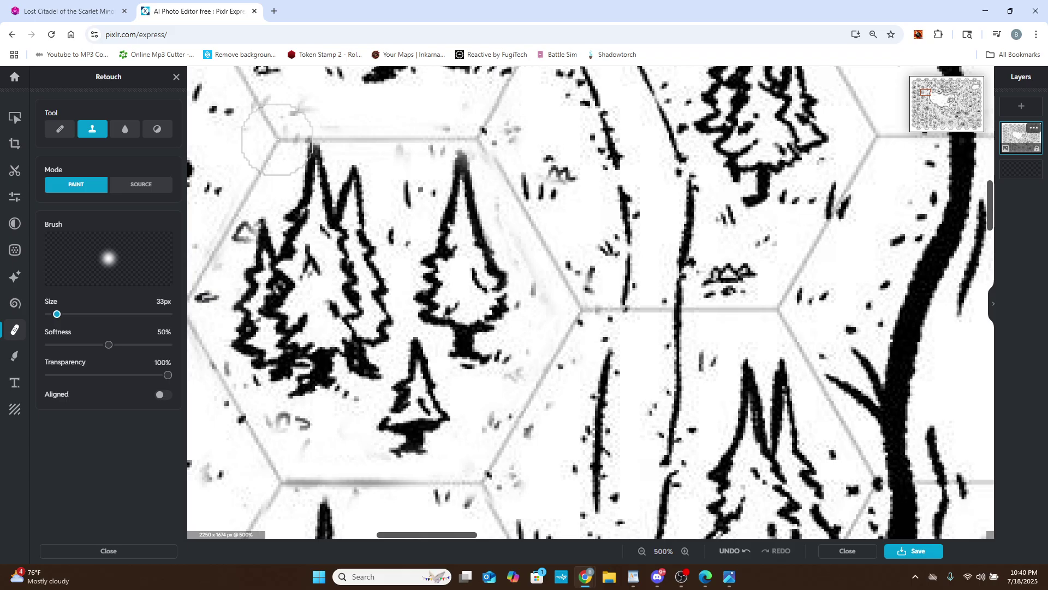
Locate and examine the smoking hut hex near the map's western edge.
{"action": "scroll", "coordinate": [255, 345], "scroll_direction": "down", "scroll_amount": 10}
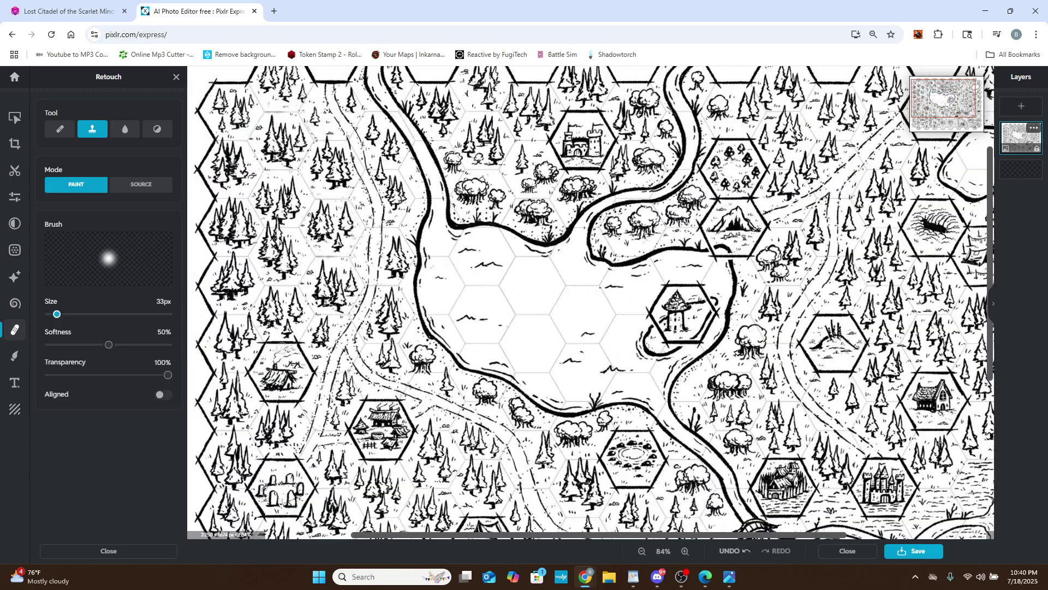
{"action": "scroll", "coordinate": [256, 344], "scroll_direction": "up", "scroll_amount": 5}
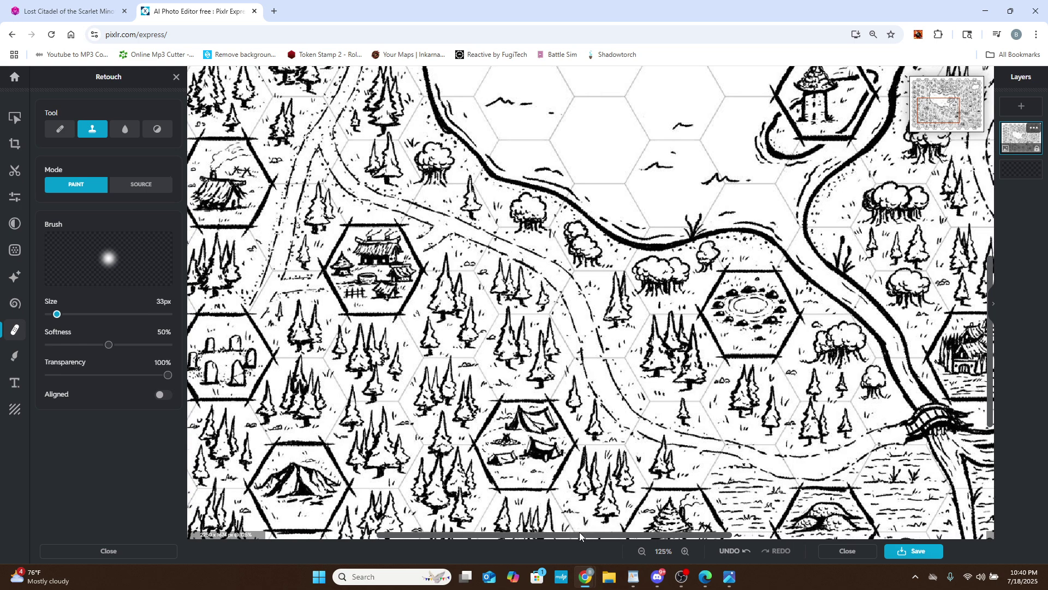
{"action": "left_click_drag", "start_coordinate": [579, 534], "coordinate": [563, 533]}
{"action": "scroll", "coordinate": [339, 133], "scroll_direction": "up", "scroll_amount": 5}
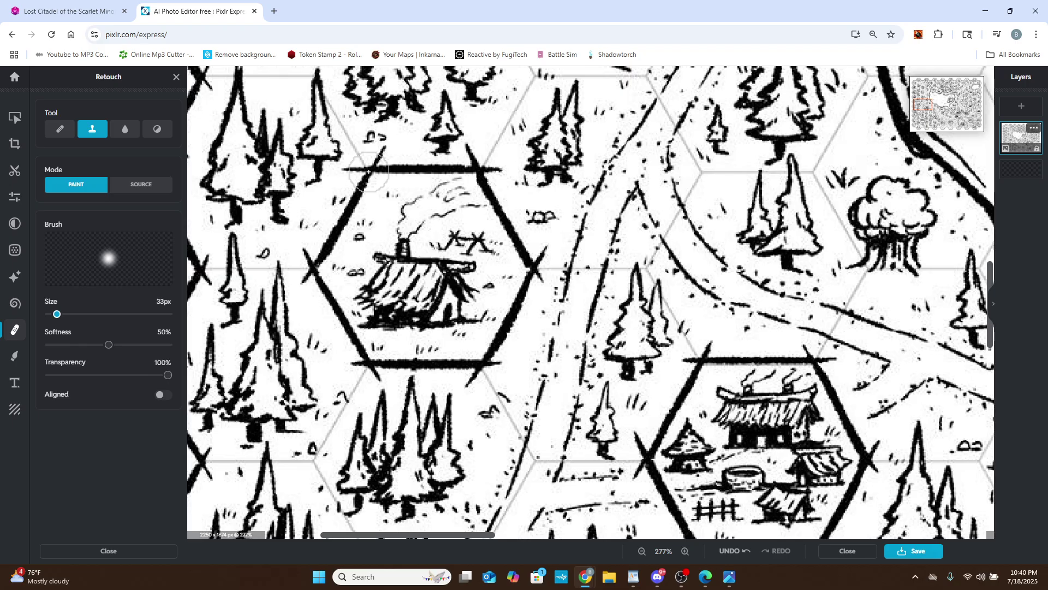
{"action": "scroll", "coordinate": [369, 172], "scroll_direction": "down", "scroll_amount": 3}
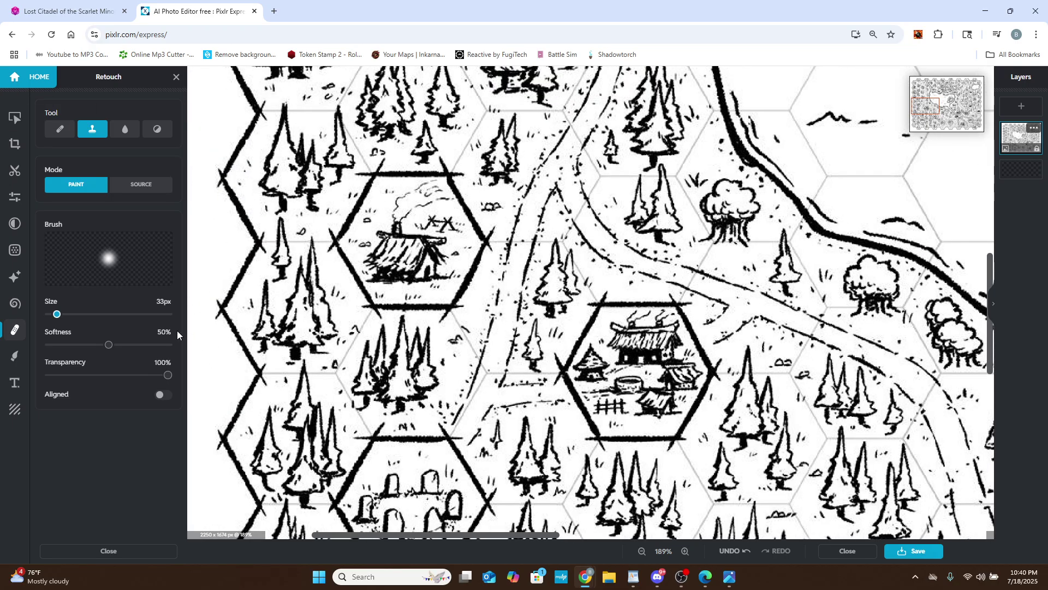
Leave the retouched map, duplicate the the_gloaming_hex_map.jpg project and open the copy.
{"action": "left_click", "coordinate": [108, 550]}
{"action": "right_click", "coordinate": [57, 486]}
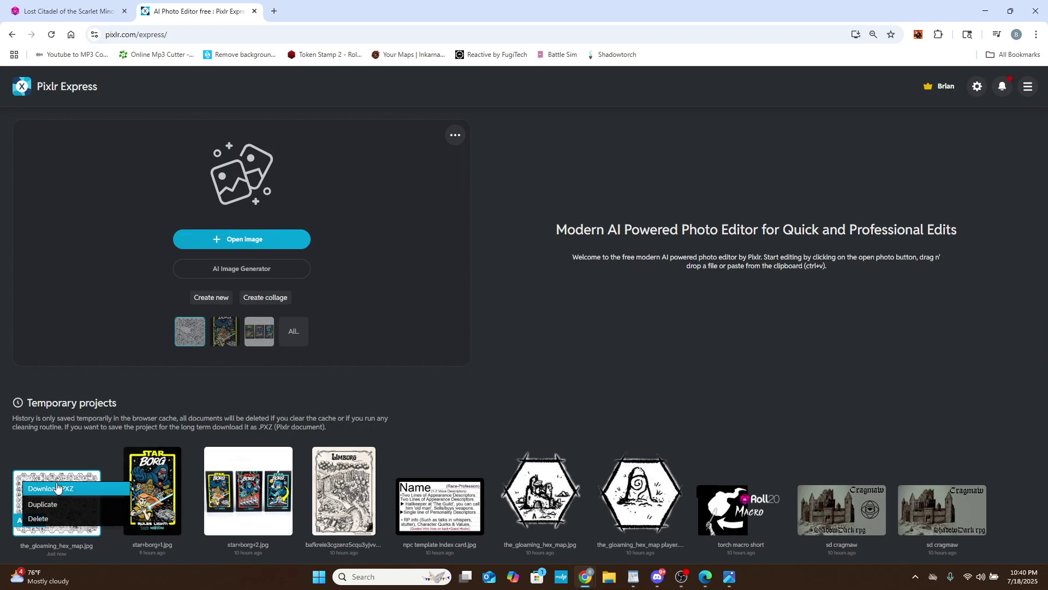
{"action": "left_click", "coordinate": [44, 504]}
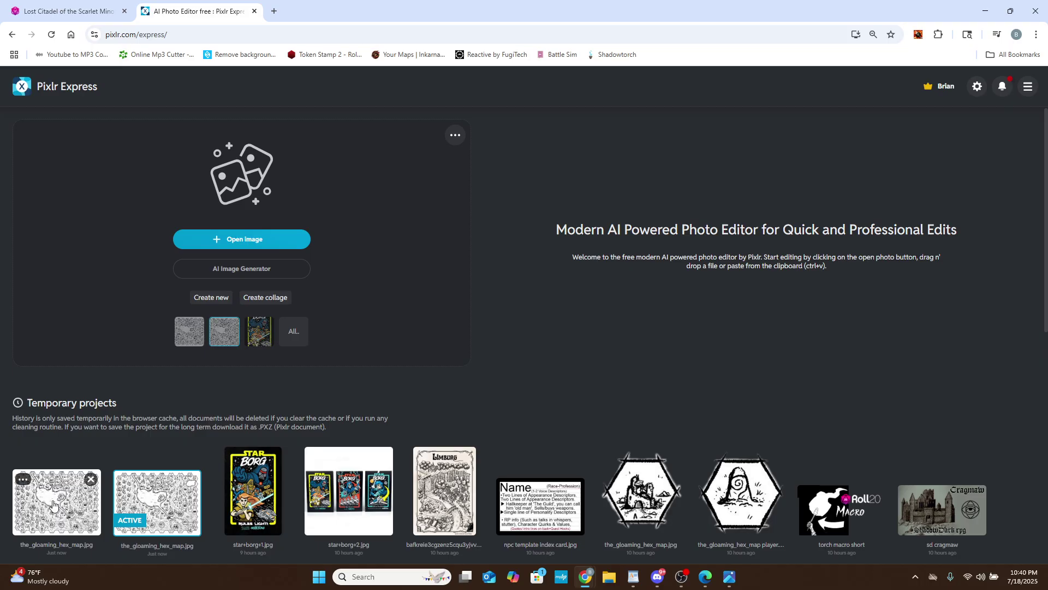
{"action": "left_click", "coordinate": [54, 507]}
Cut out the smoking hut hex by lassoing closely around its black border, using Keep mode and light softness.
{"action": "left_click", "coordinate": [15, 170]}
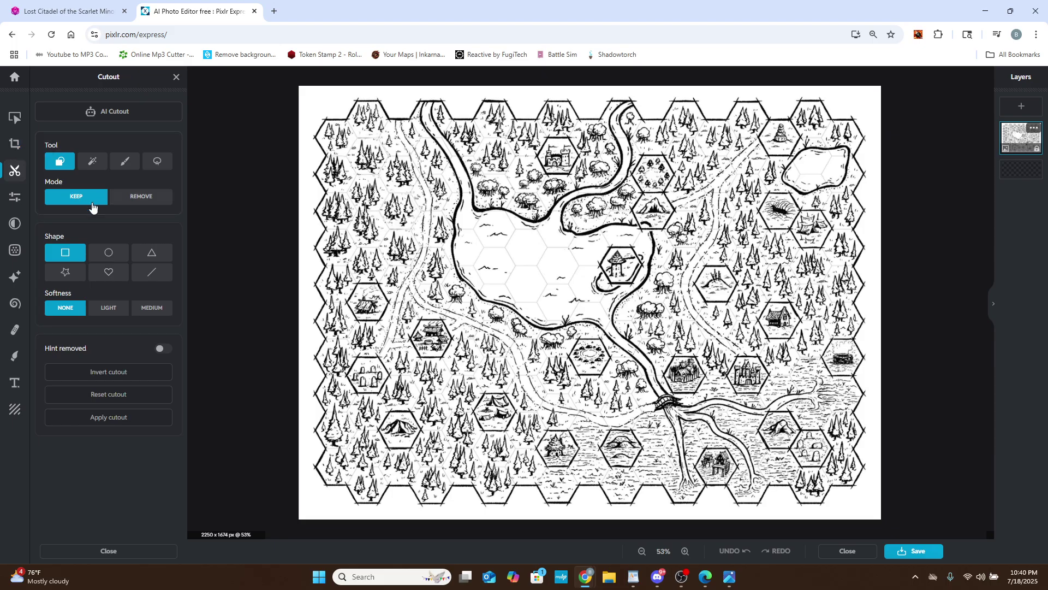
{"action": "left_click", "coordinate": [160, 163]}
{"action": "left_click", "coordinate": [74, 198]}
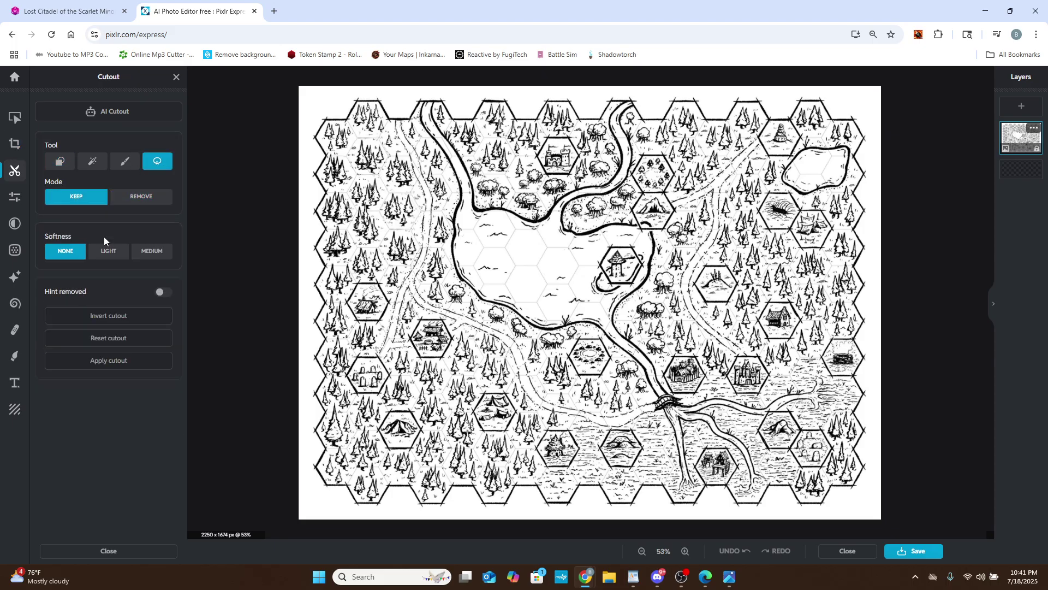
{"action": "left_click", "coordinate": [107, 250]}
{"action": "scroll", "coordinate": [396, 297], "scroll_direction": "up", "scroll_amount": 10}
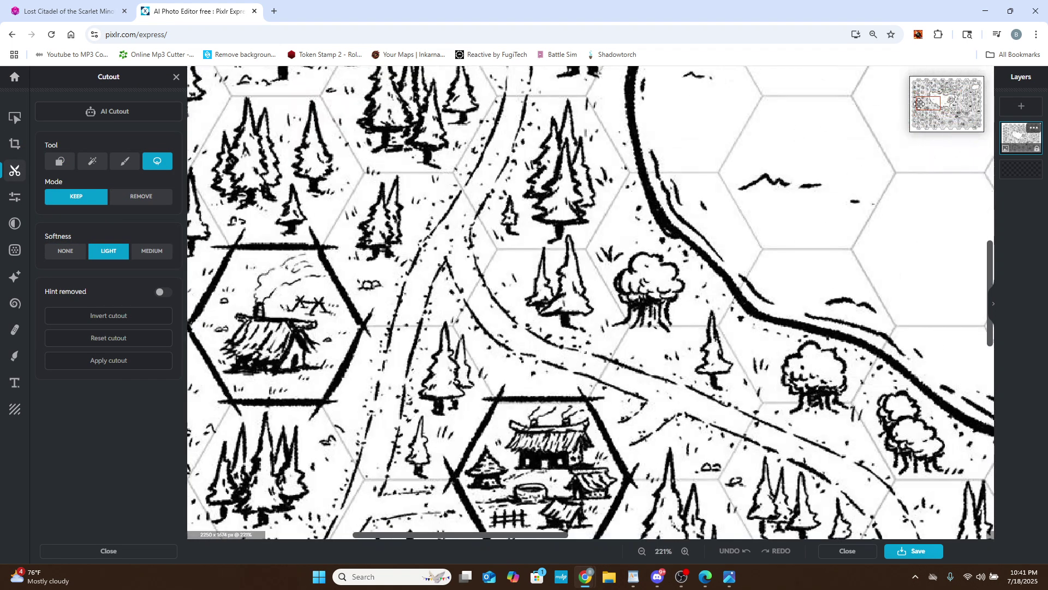
{"action": "left_click_drag", "start_coordinate": [920, 104], "coordinate": [914, 104]}
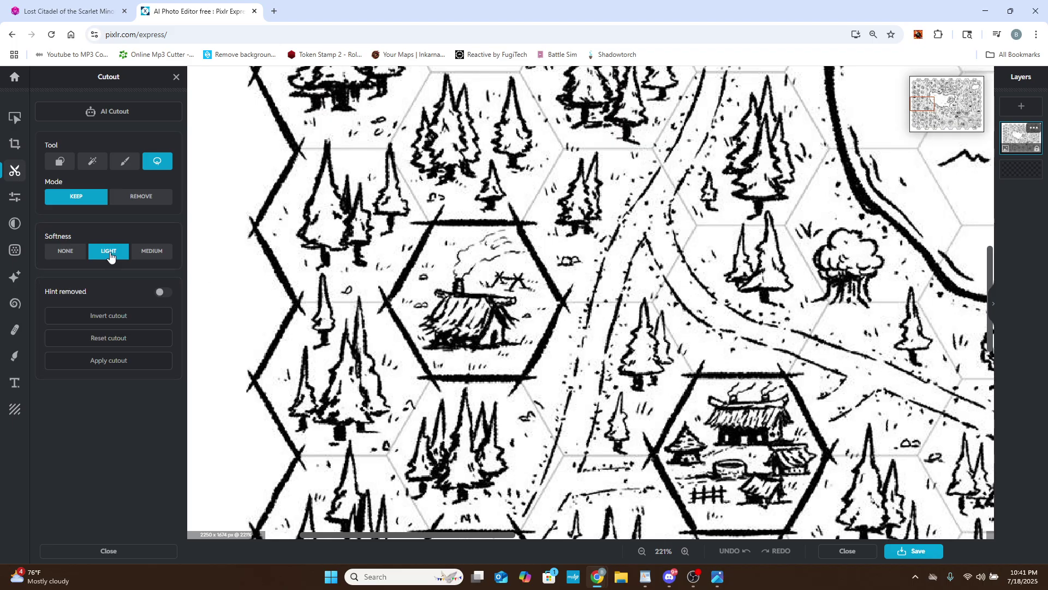
{"action": "scroll", "coordinate": [409, 180], "scroll_direction": "up", "scroll_amount": 2}
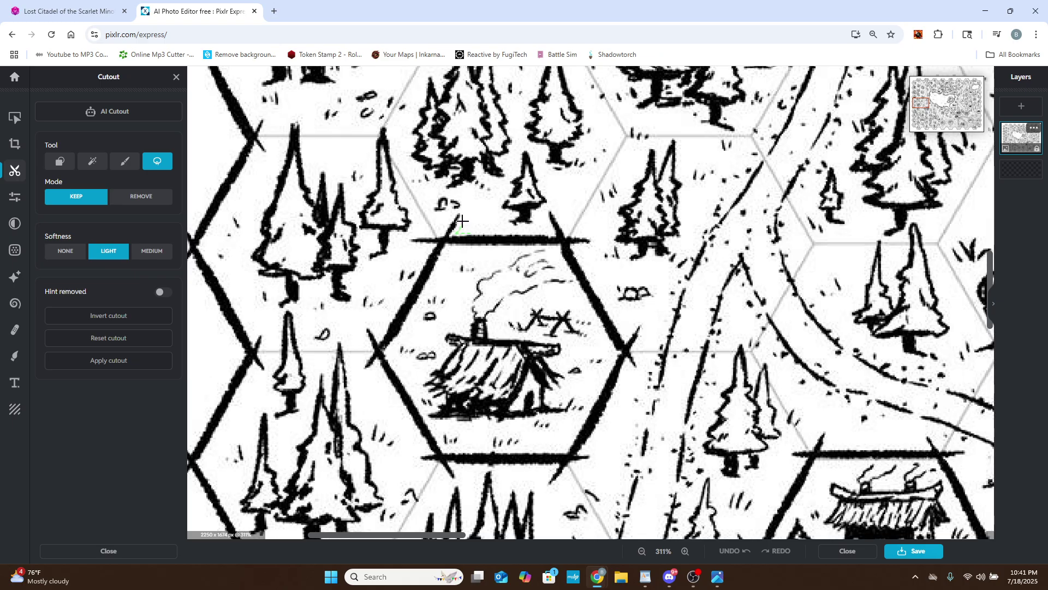
{"action": "mouse_move", "coordinate": [457, 210]}
{"action": "left_mouse_down"}
{"action": "mouse_move", "coordinate": [418, 246]}
{"action": "mouse_move", "coordinate": [411, 284]}
{"action": "mouse_move", "coordinate": [378, 337]}
{"action": "mouse_move", "coordinate": [365, 338]}
{"action": "mouse_move", "coordinate": [362, 365]}
{"action": "mouse_move", "coordinate": [373, 364]}
{"action": "left_mouse_up"}
{"action": "mouse_move", "coordinate": [374, 365]}
{"action": "left_mouse_down"}
{"action": "mouse_move", "coordinate": [431, 450]}
{"action": "mouse_move", "coordinate": [419, 462]}
{"action": "mouse_move", "coordinate": [453, 482]}
{"action": "mouse_move", "coordinate": [453, 463]}
{"action": "mouse_move", "coordinate": [534, 470]}
{"action": "left_mouse_up"}
{"action": "mouse_move", "coordinate": [550, 467]}
{"action": "left_mouse_down"}
{"action": "mouse_move", "coordinate": [553, 487]}
{"action": "mouse_move", "coordinate": [594, 453]}
{"action": "left_mouse_up"}
{"action": "mouse_move", "coordinate": [592, 445]}
{"action": "left_mouse_down"}
{"action": "mouse_move", "coordinate": [627, 365]}
{"action": "mouse_move", "coordinate": [638, 369]}
{"action": "left_mouse_up"}
{"action": "mouse_move", "coordinate": [635, 347]}
{"action": "left_mouse_down"}
{"action": "mouse_move", "coordinate": [641, 322]}
{"action": "mouse_move", "coordinate": [628, 334]}
{"action": "mouse_move", "coordinate": [580, 256]}
{"action": "mouse_move", "coordinate": [594, 236]}
{"action": "mouse_move", "coordinate": [546, 208]}
{"action": "mouse_move", "coordinate": [550, 232]}
{"action": "mouse_move", "coordinate": [538, 240]}
{"action": "mouse_move", "coordinate": [536, 229]}
{"action": "mouse_move", "coordinate": [467, 231]}
{"action": "left_mouse_up"}
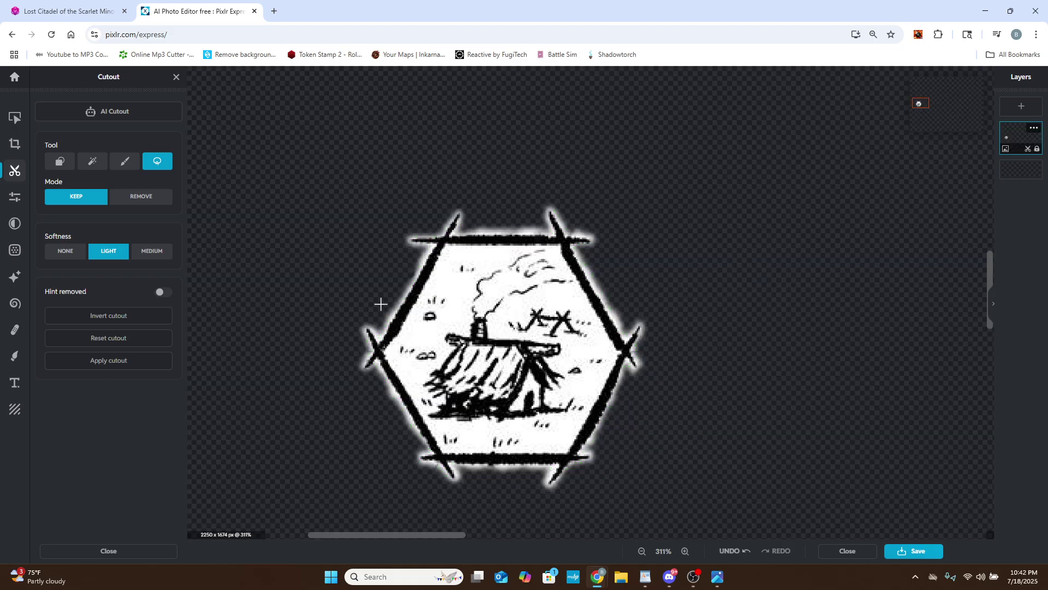
Inspect the soft edge of the cut-out up close around the hut hex's north-eastern and eastern corners.
{"action": "scroll", "coordinate": [552, 199], "scroll_direction": "up", "scroll_amount": 4}
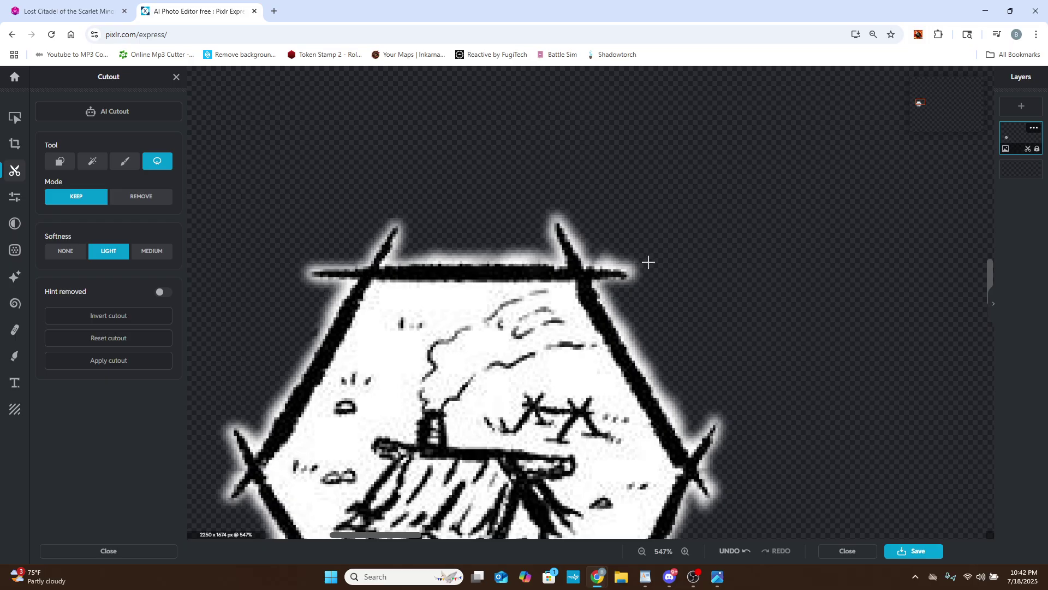
{"action": "mouse_move", "coordinate": [627, 282]}
{"action": "left_mouse_down"}
{"action": "mouse_move", "coordinate": [618, 287]}
{"action": "mouse_move", "coordinate": [603, 264]}
{"action": "left_mouse_up"}
{"action": "mouse_move", "coordinate": [700, 424]}
{"action": "left_mouse_down"}
{"action": "mouse_move", "coordinate": [700, 437]}
{"action": "mouse_move", "coordinate": [717, 443]}
{"action": "mouse_move", "coordinate": [704, 470]}
{"action": "left_mouse_up"}
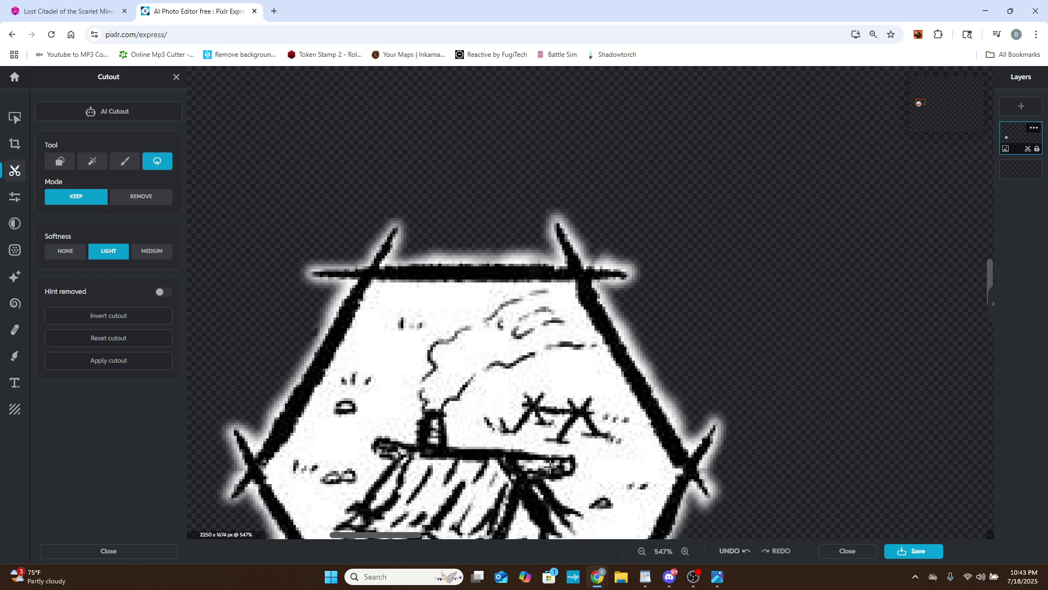
Crop the canvas tightly around the cut-out hut hex to 201 × 190 px.
{"action": "scroll", "coordinate": [426, 464], "scroll_direction": "down", "scroll_amount": 10}
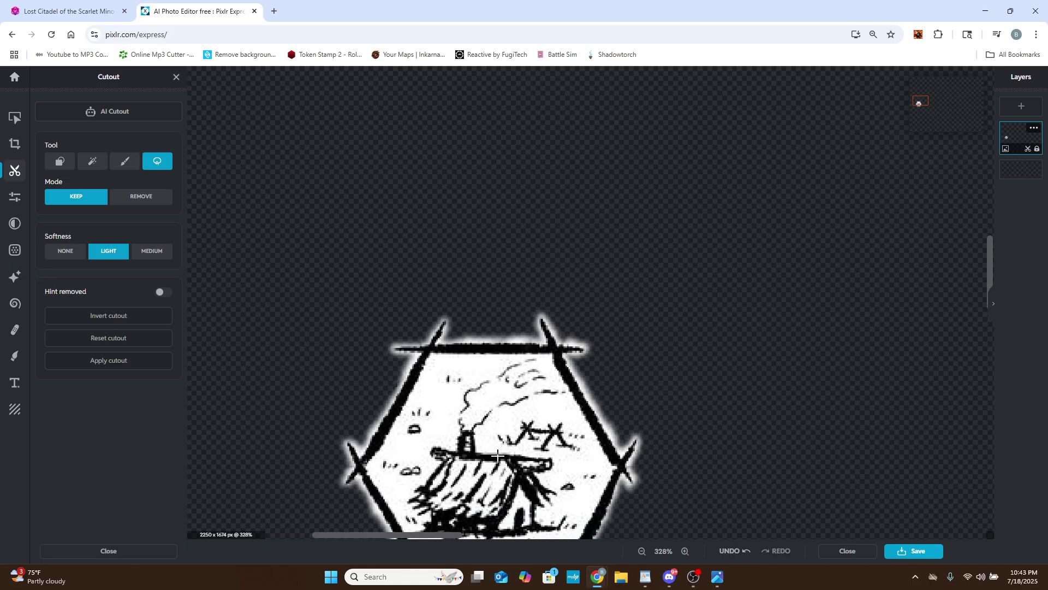
{"action": "left_click", "coordinate": [17, 155]}
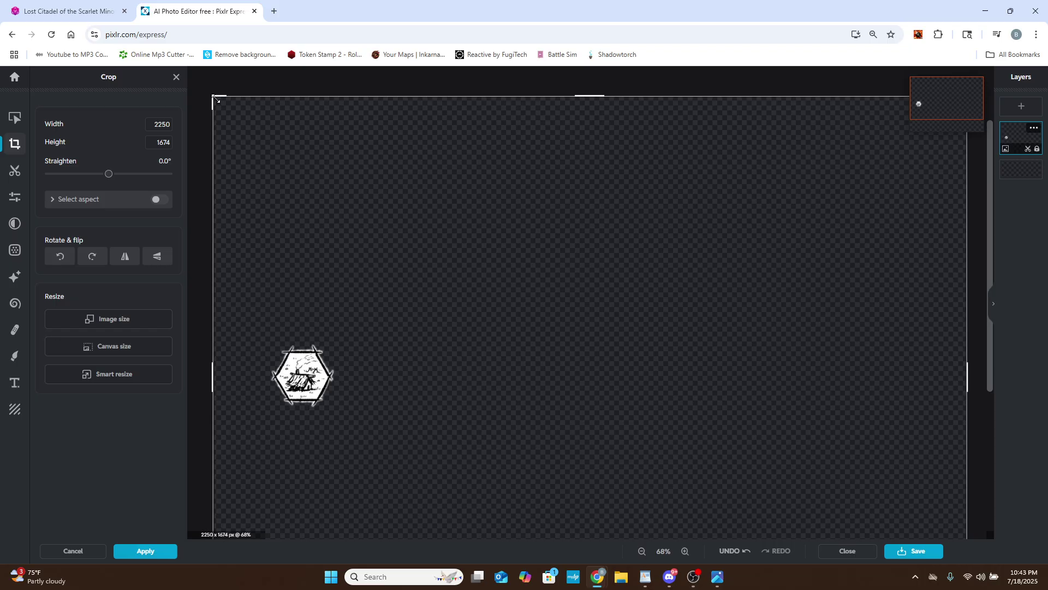
{"action": "left_click_drag", "start_coordinate": [214, 100], "coordinate": [274, 347]}
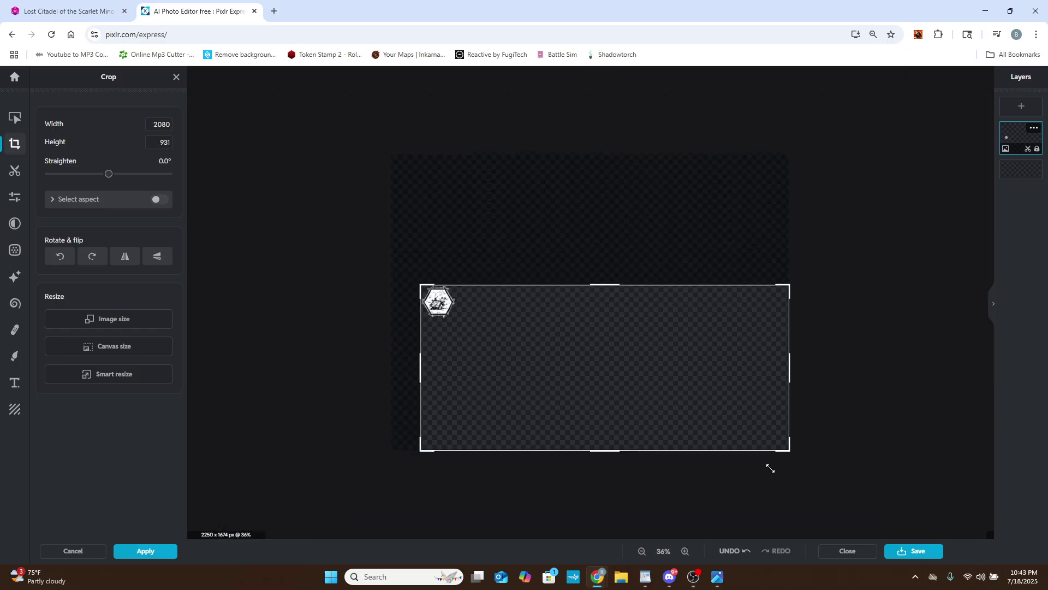
{"action": "left_click_drag", "start_coordinate": [789, 447], "coordinate": [459, 317]}
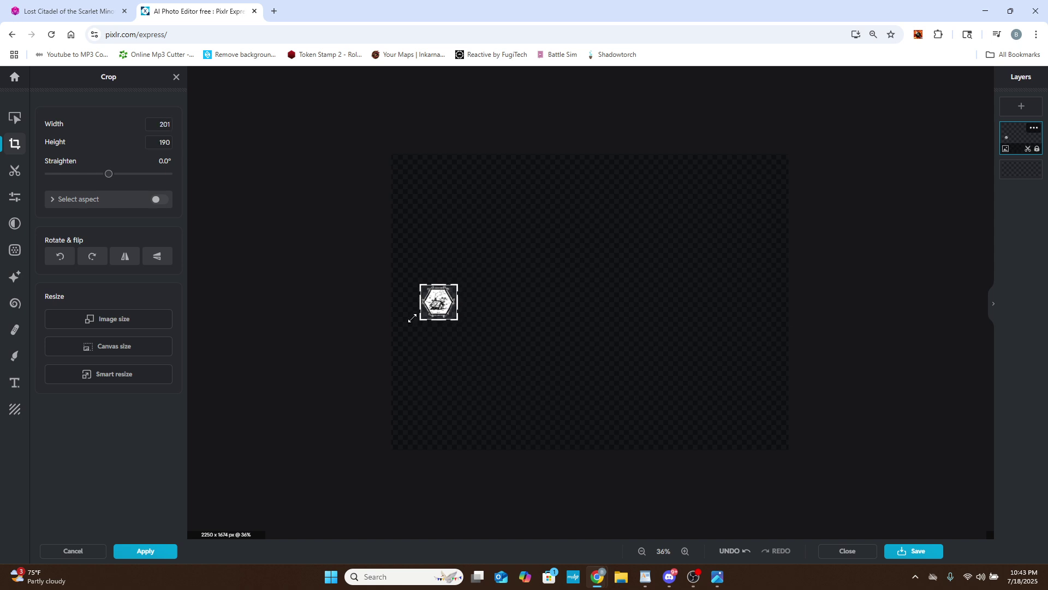
{"action": "scroll", "coordinate": [223, 354], "scroll_direction": "up", "scroll_amount": 2}
{"action": "left_click", "coordinate": [157, 548]}
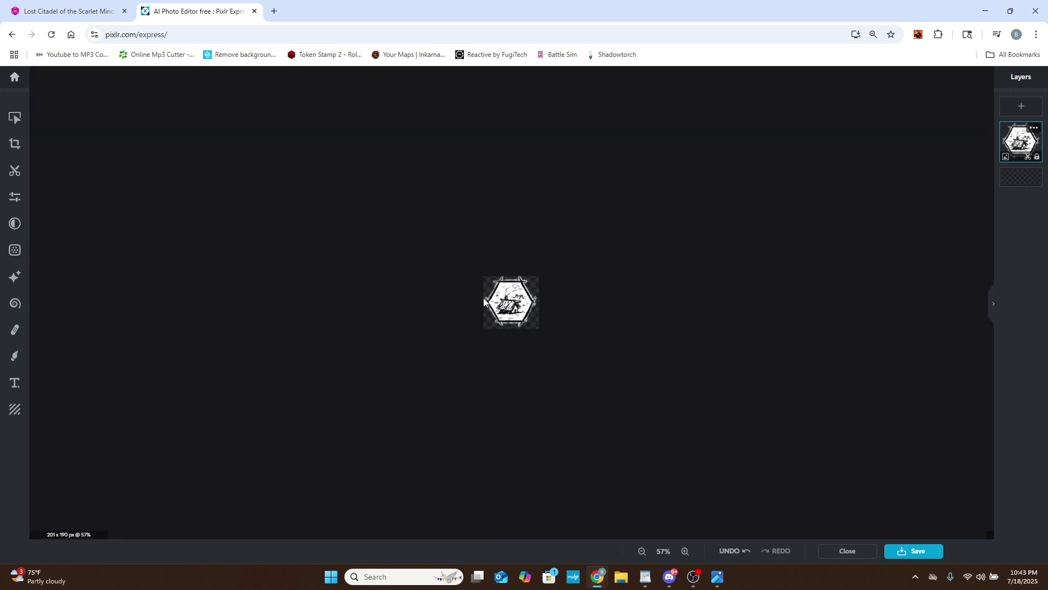
{"action": "left_click", "coordinate": [620, 577]}
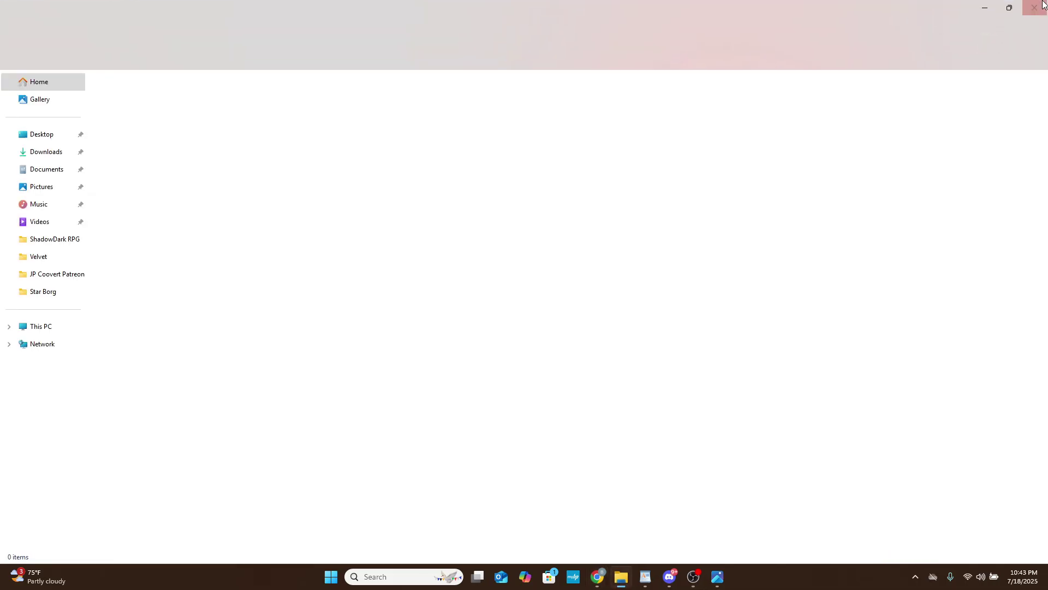
{"action": "left_click", "coordinate": [1037, 8]}
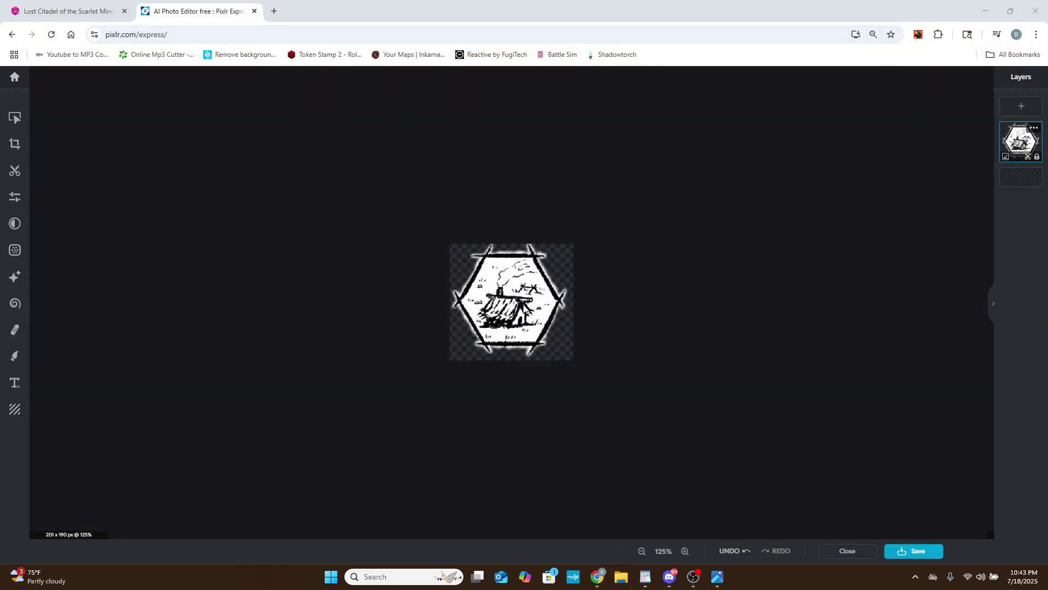
Enlarge the canvas around the cut-out hut hex to 210 × 210 px, keeping the centre anchor, and apply the change.
{"action": "scroll", "coordinate": [523, 307], "scroll_direction": "up", "scroll_amount": 3}
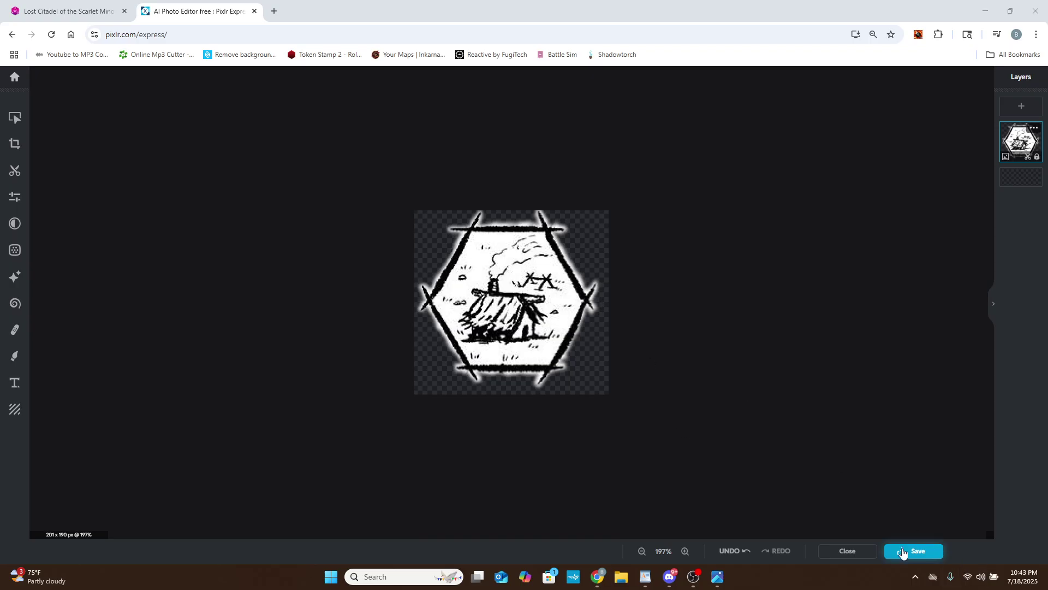
{"action": "left_click", "coordinate": [14, 143]}
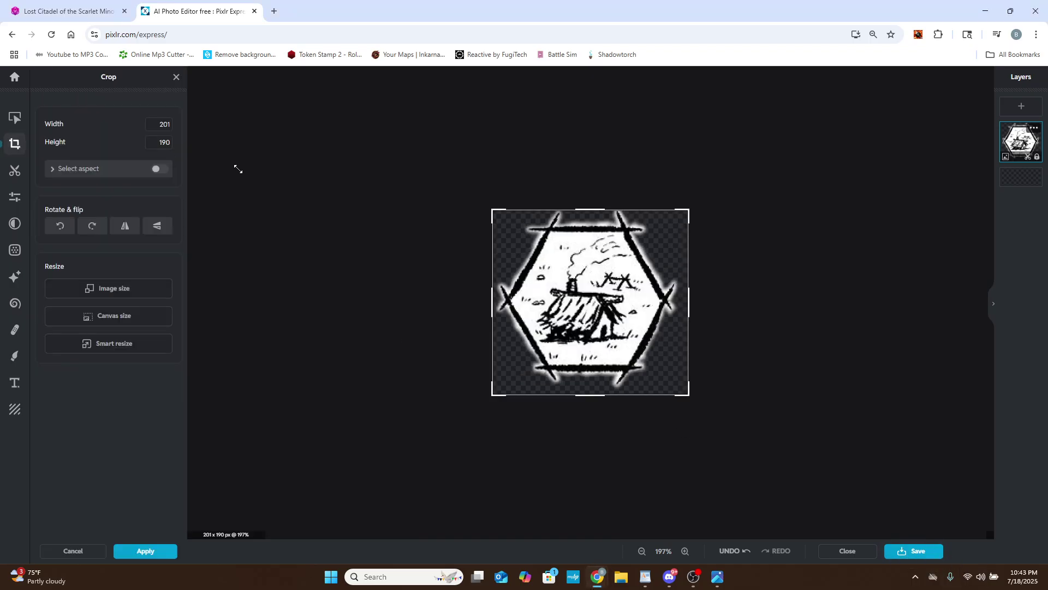
{"action": "left_click", "coordinate": [160, 143]}
{"action": "type", "text": "210"}
{"action": "left_click", "coordinate": [112, 322]}
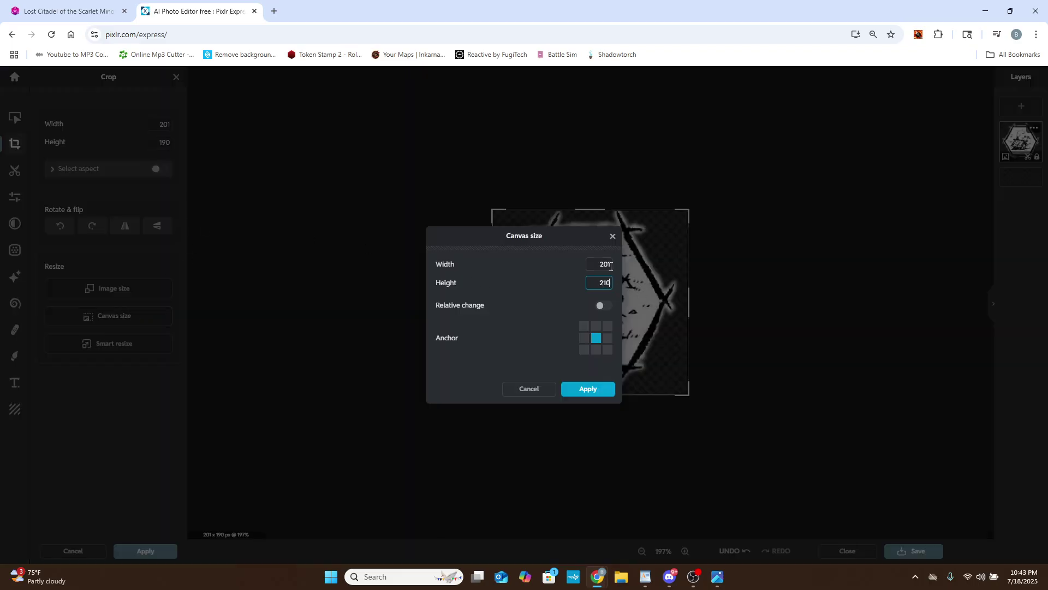
{"action": "left_click", "coordinate": [611, 266]}
{"action": "left_click", "coordinate": [598, 392]}
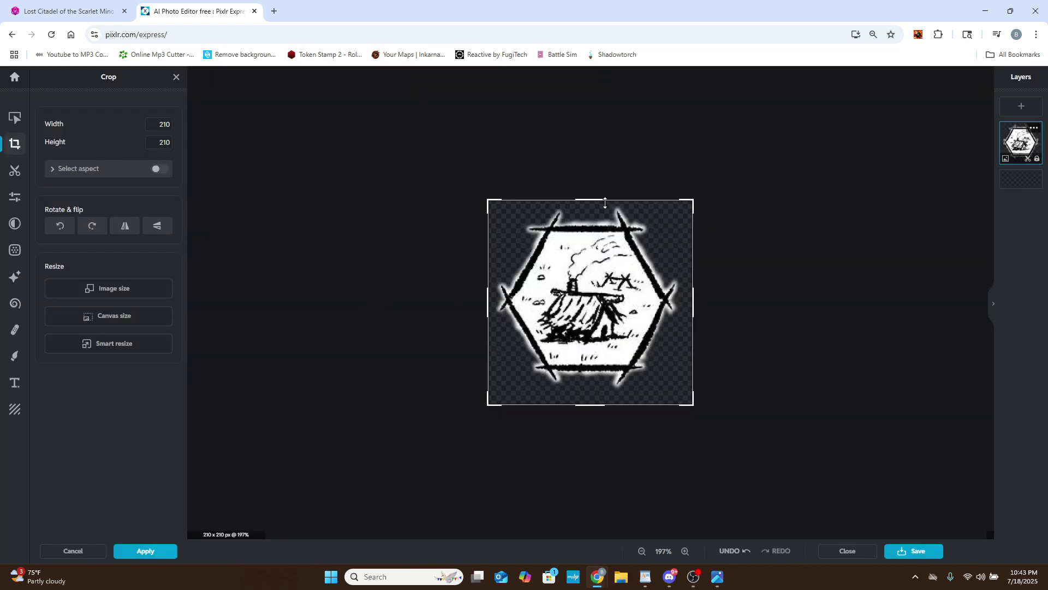
{"action": "left_click", "coordinate": [146, 553]}
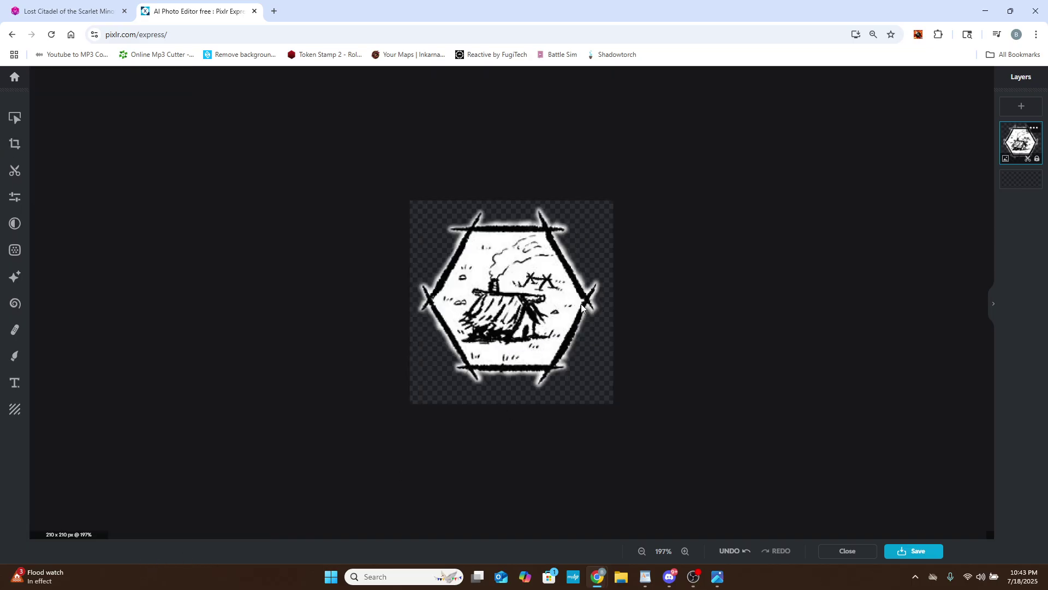
Save the hut hex as a transparent PNG in Downloads, named "hut i need to name late".
{"action": "left_click", "coordinate": [914, 552]}
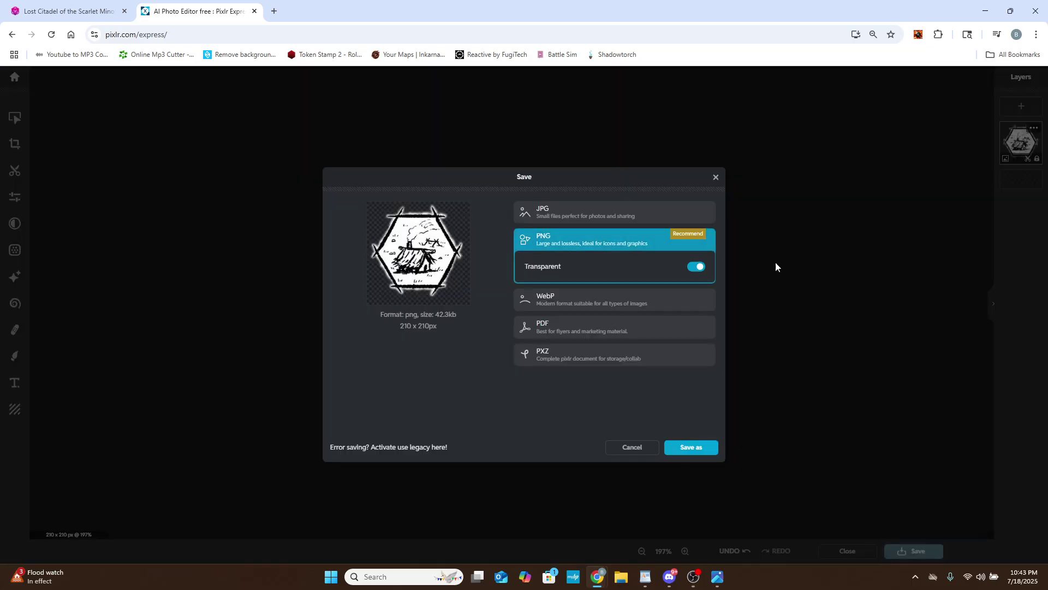
{"action": "left_click", "coordinate": [705, 449]}
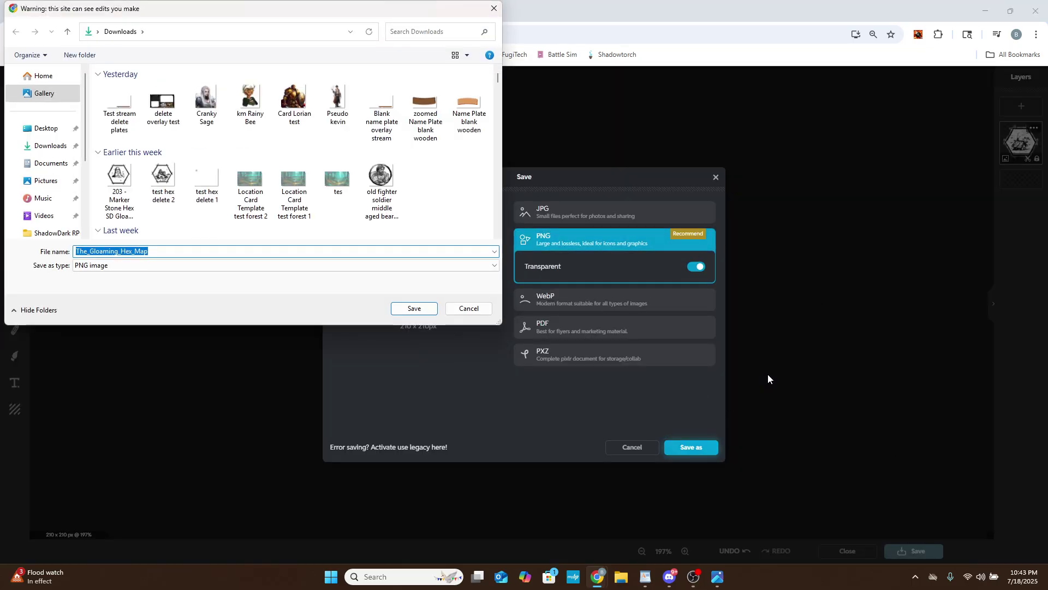
{"action": "type", "text": "hut i need to name"}
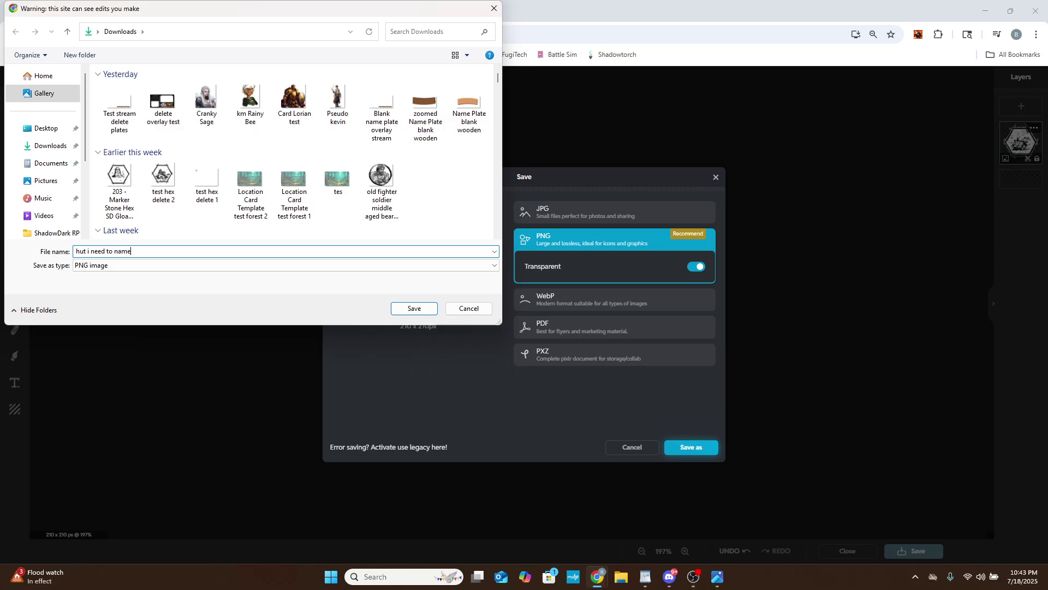
{"action": "type", "text": " late"}
{"action": "key", "text": "Return"}
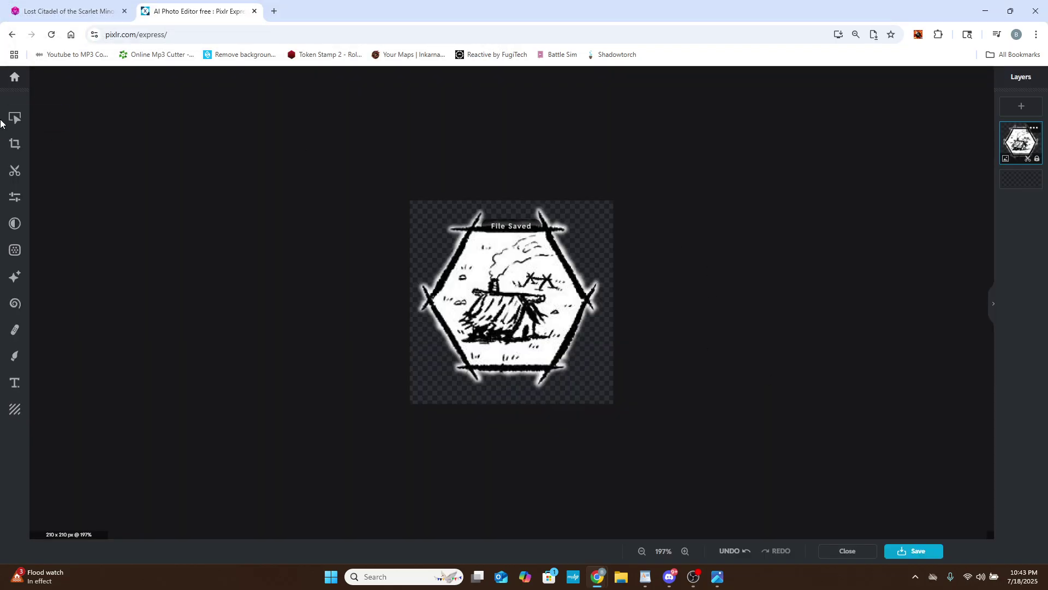
Return to the project list, reopen the full the_gloaming_hex_map.jpg map and open the Retouch tool's clone stamp.
{"action": "left_click", "coordinate": [13, 80]}
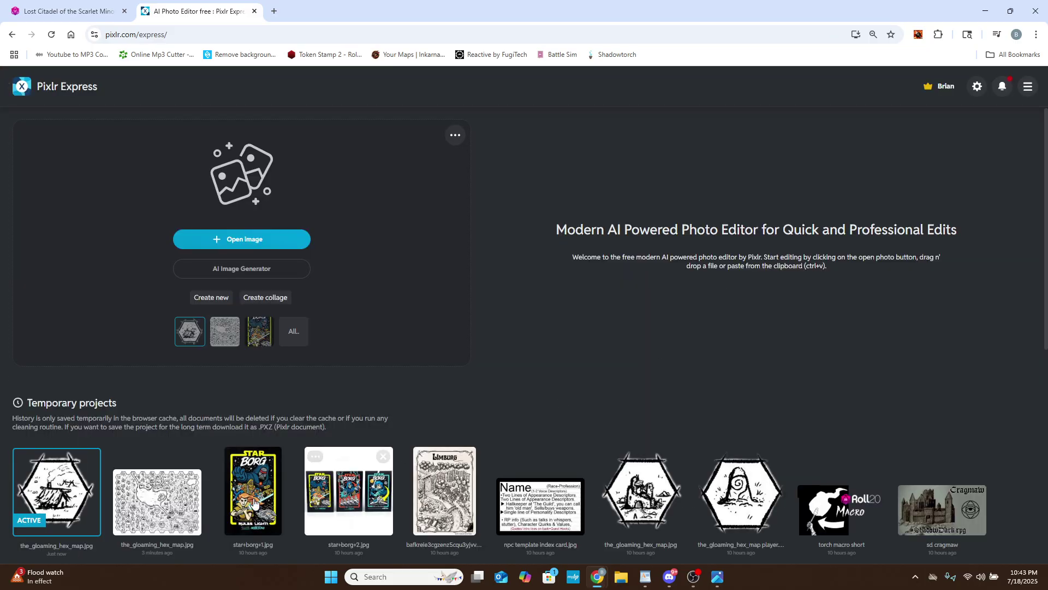
{"action": "left_click", "coordinate": [159, 517]}
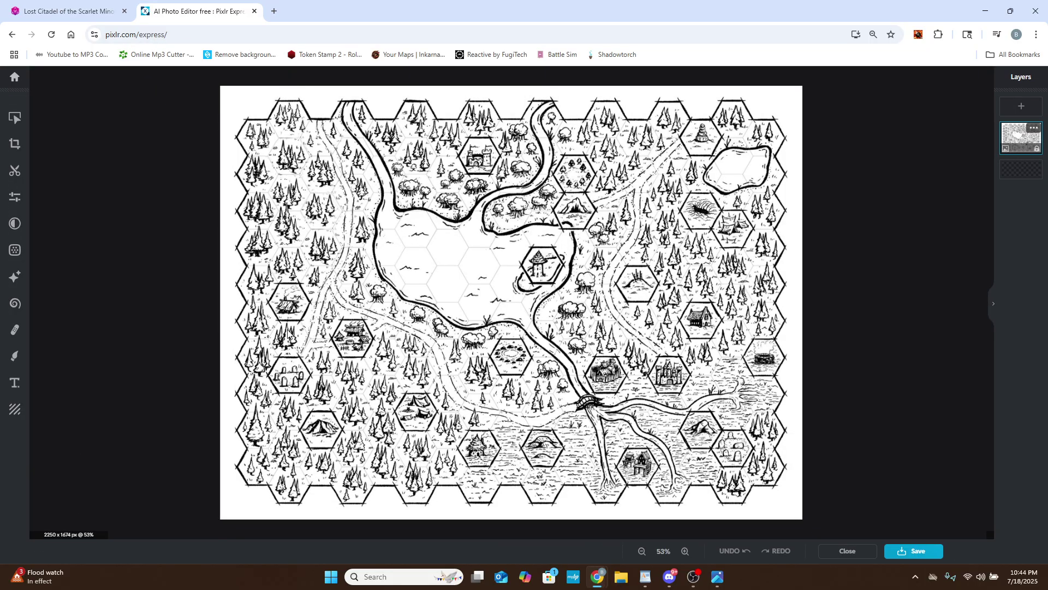
{"action": "scroll", "coordinate": [286, 304], "scroll_direction": "up", "scroll_amount": 5}
{"action": "scroll", "coordinate": [286, 304], "scroll_direction": "down", "scroll_amount": 4}
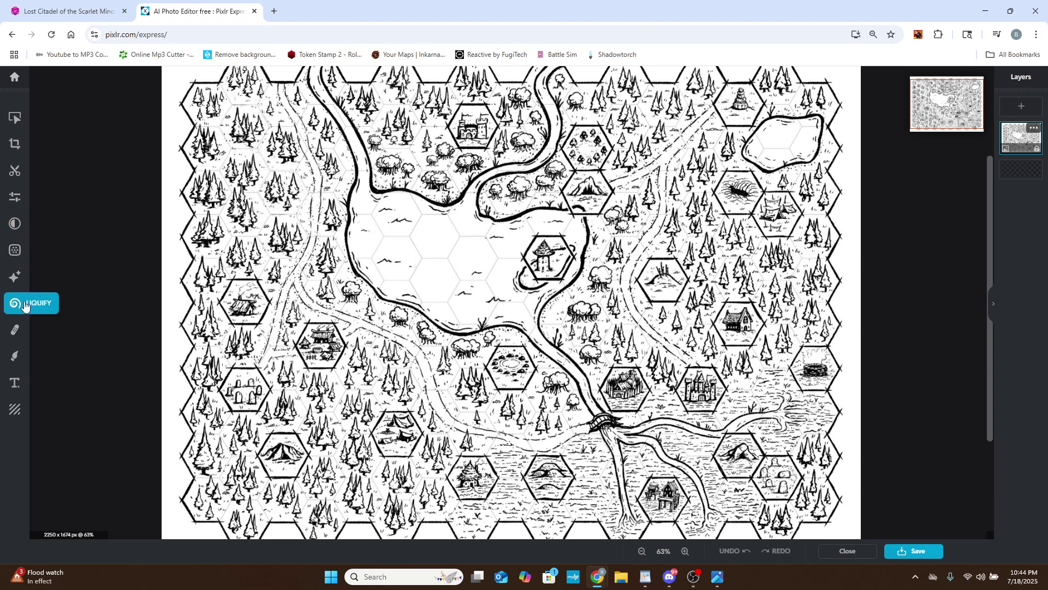
{"action": "left_click", "coordinate": [15, 330]}
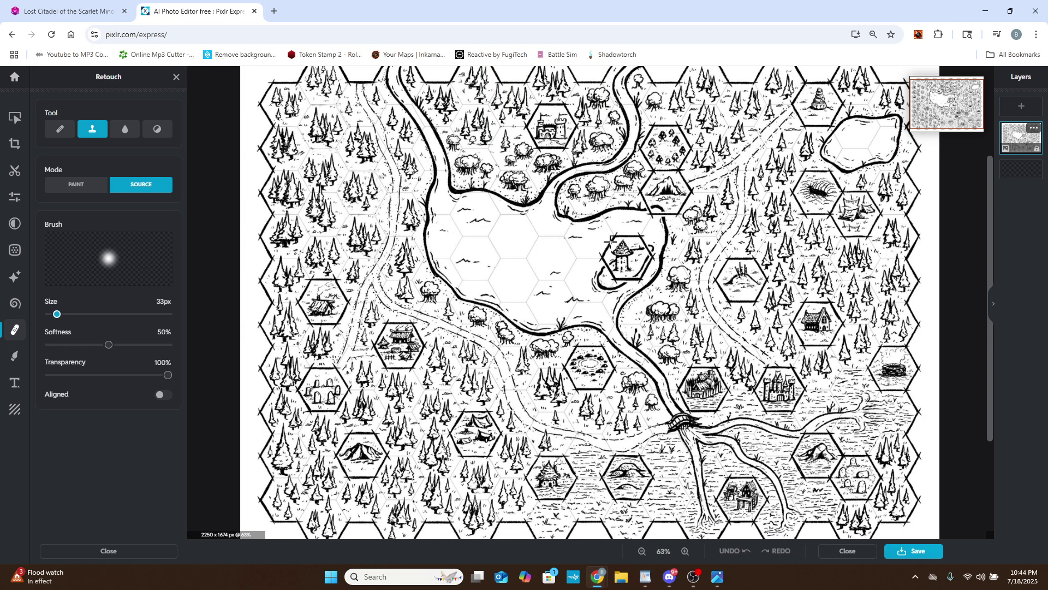
Examine the map's location hexes and surrounding terrain, especially around the lake, the mountain cave and the forest north of the hut.
{"action": "scroll", "coordinate": [681, 113], "scroll_direction": "up", "scroll_amount": 5}
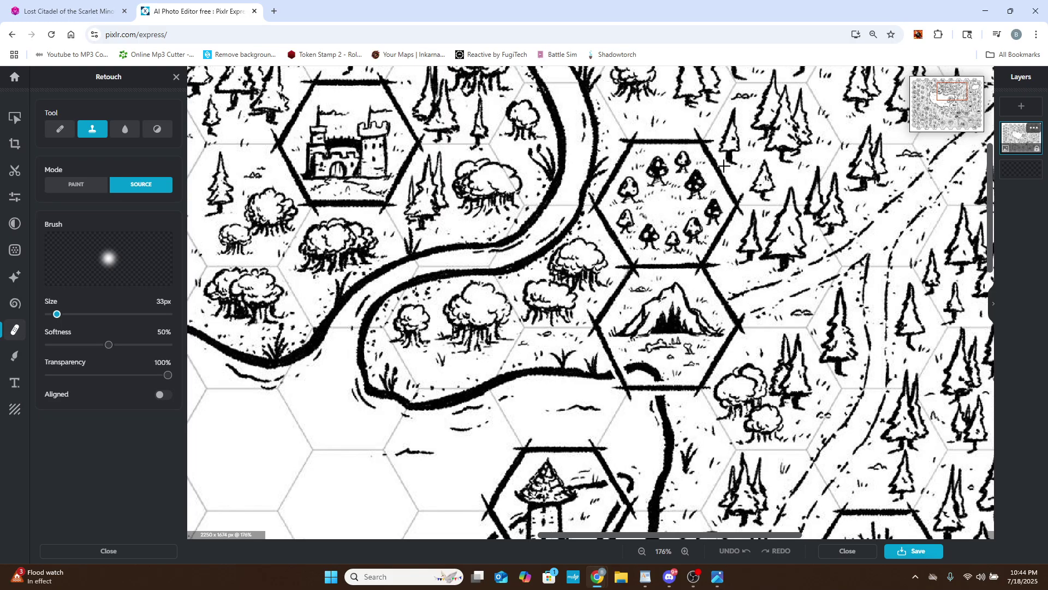
{"action": "scroll", "coordinate": [649, 265], "scroll_direction": "down", "scroll_amount": 3}
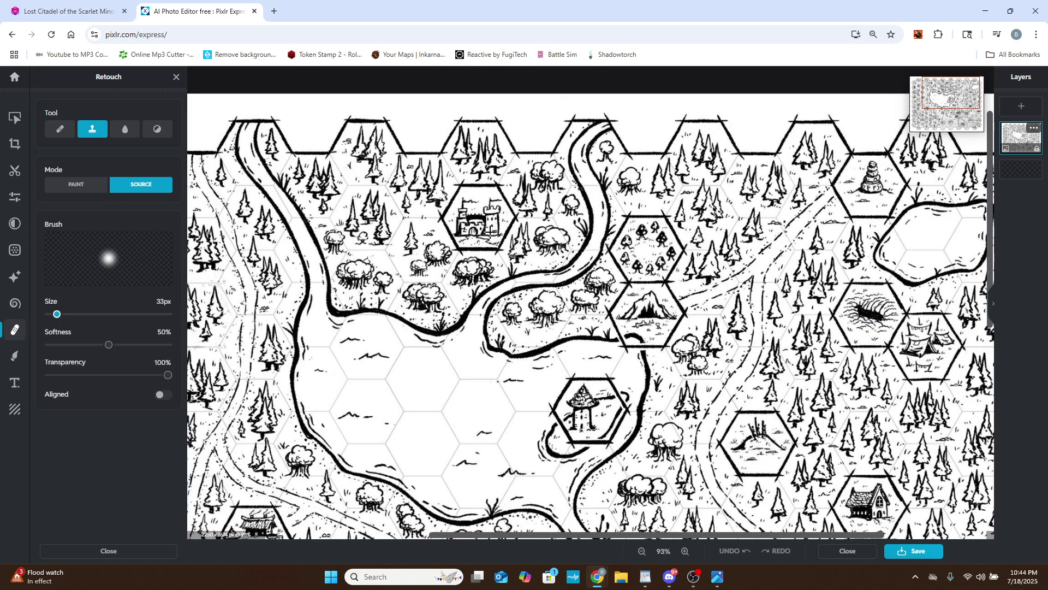
{"action": "scroll", "coordinate": [455, 236], "scroll_direction": "down", "scroll_amount": 2}
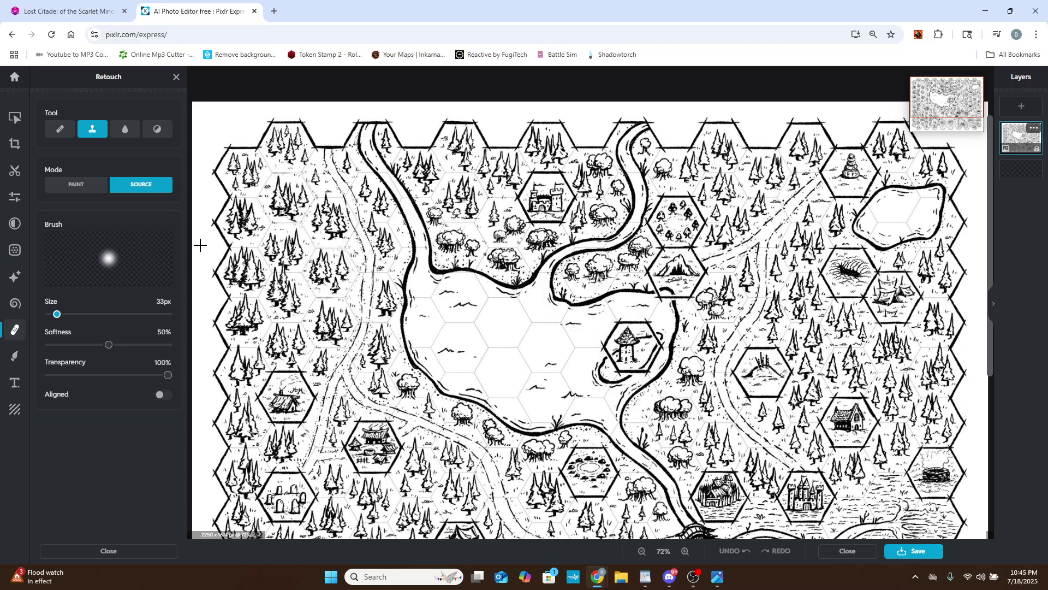
{"action": "scroll", "coordinate": [414, 442], "scroll_direction": "down", "scroll_amount": 1}
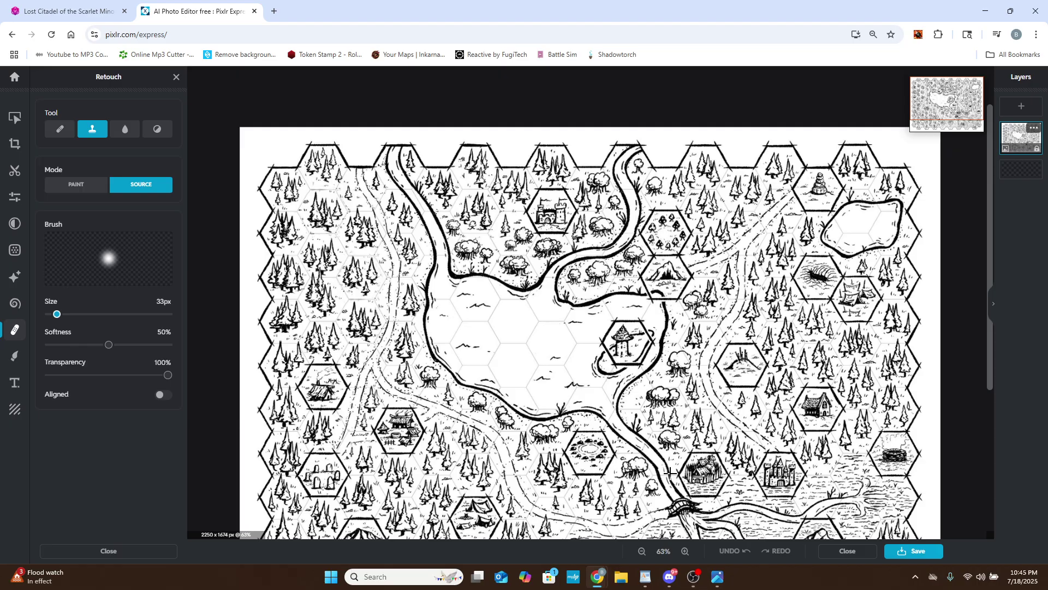
{"action": "scroll", "coordinate": [670, 472], "scroll_direction": "down", "scroll_amount": 2}
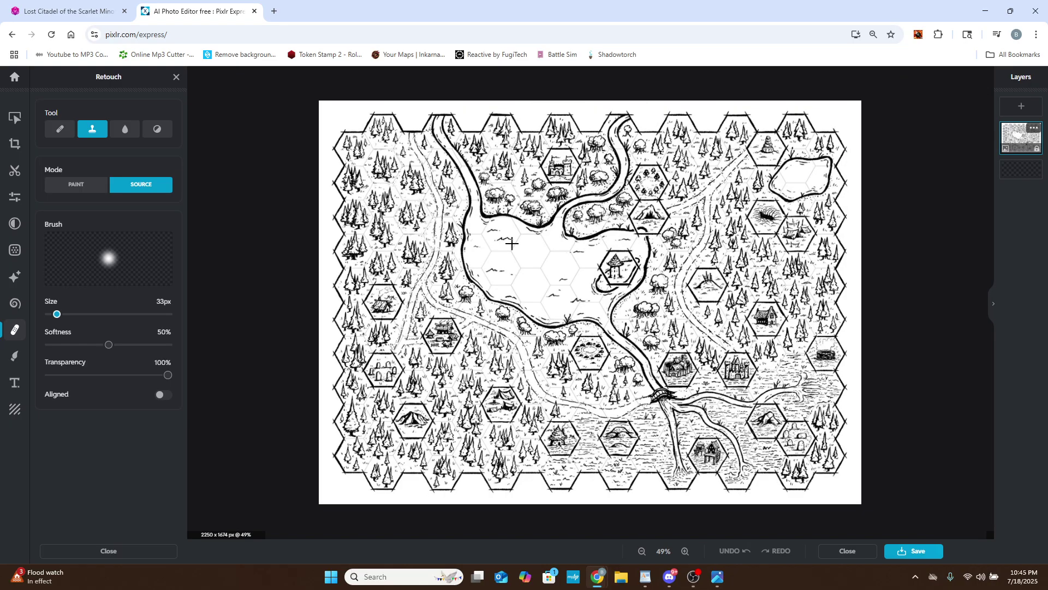
{"action": "scroll", "coordinate": [623, 217], "scroll_direction": "up", "scroll_amount": 10}
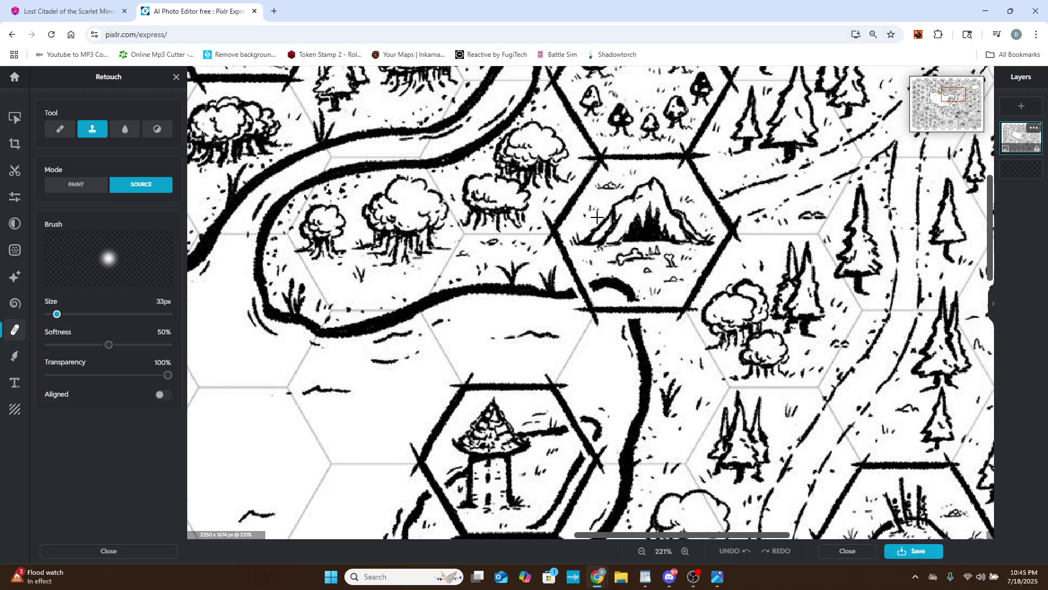
{"action": "scroll", "coordinate": [655, 176], "scroll_direction": "down", "scroll_amount": 5}
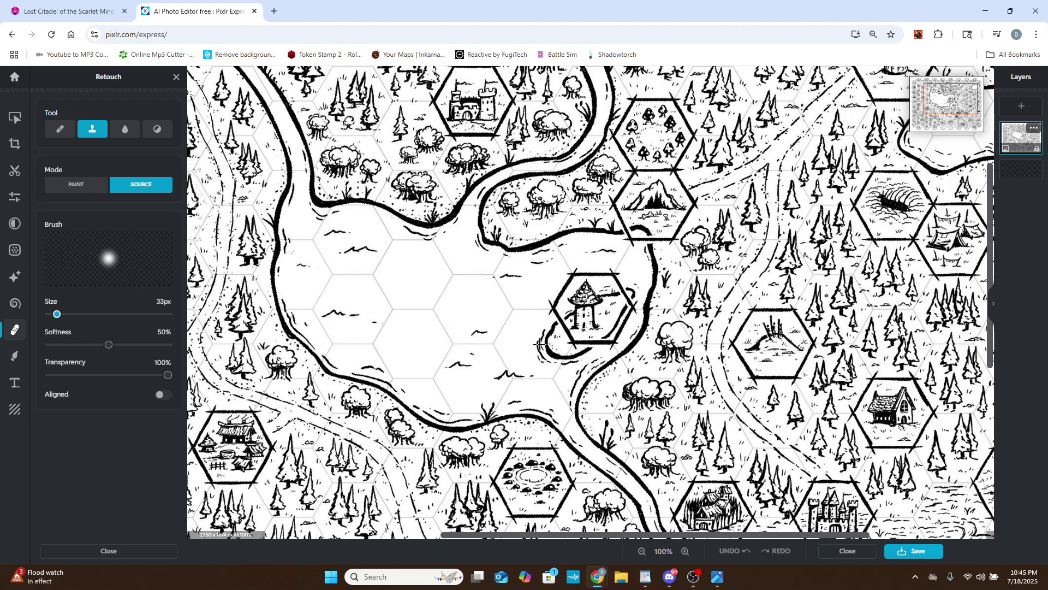
{"action": "scroll", "coordinate": [540, 366], "scroll_direction": "down", "scroll_amount": 4}
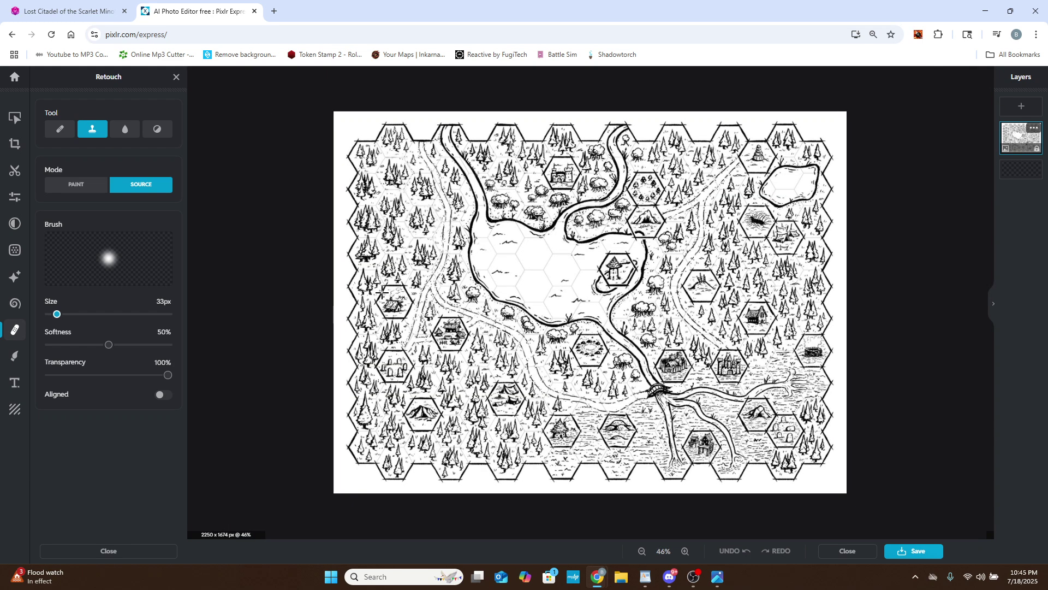
{"action": "scroll", "coordinate": [383, 293], "scroll_direction": "up", "scroll_amount": 4}
{"action": "scroll", "coordinate": [350, 316], "scroll_direction": "up", "scroll_amount": 2}
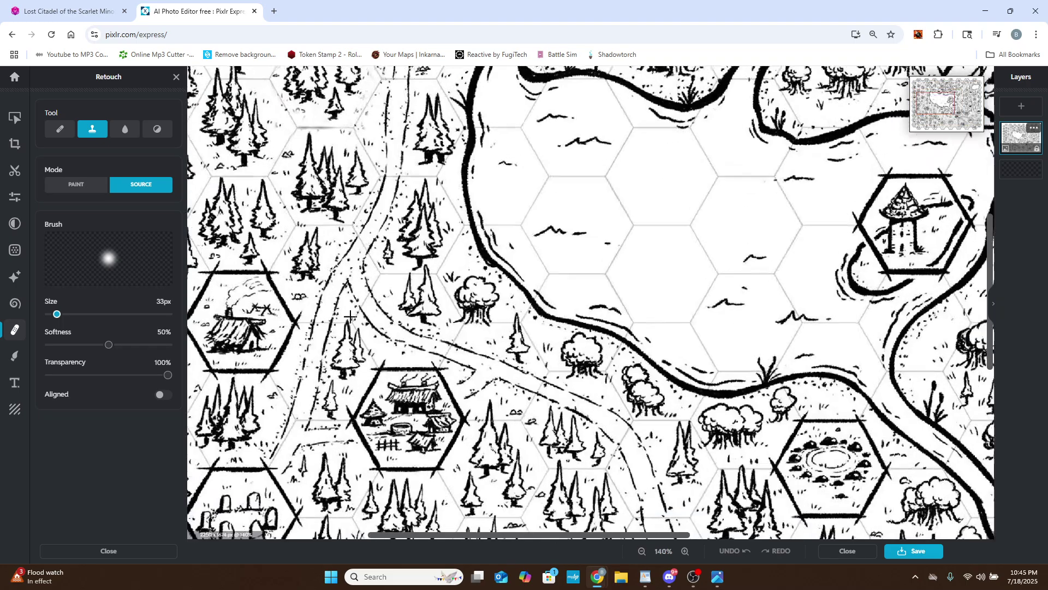
{"action": "scroll", "coordinate": [757, 189], "scroll_direction": "up", "scroll_amount": 1}
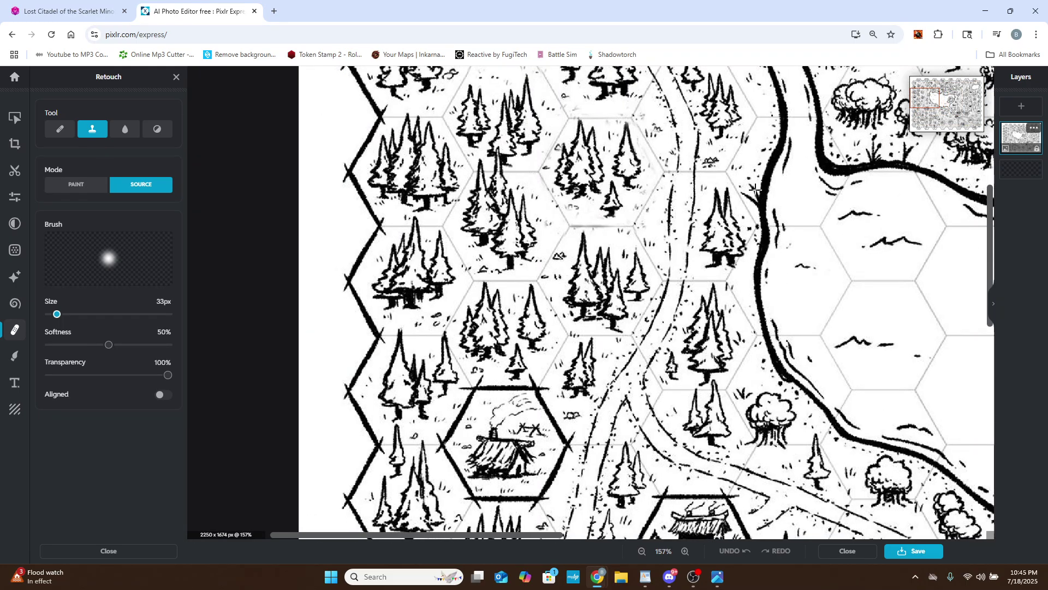
{"action": "scroll", "coordinate": [432, 375], "scroll_direction": "down", "scroll_amount": 2}
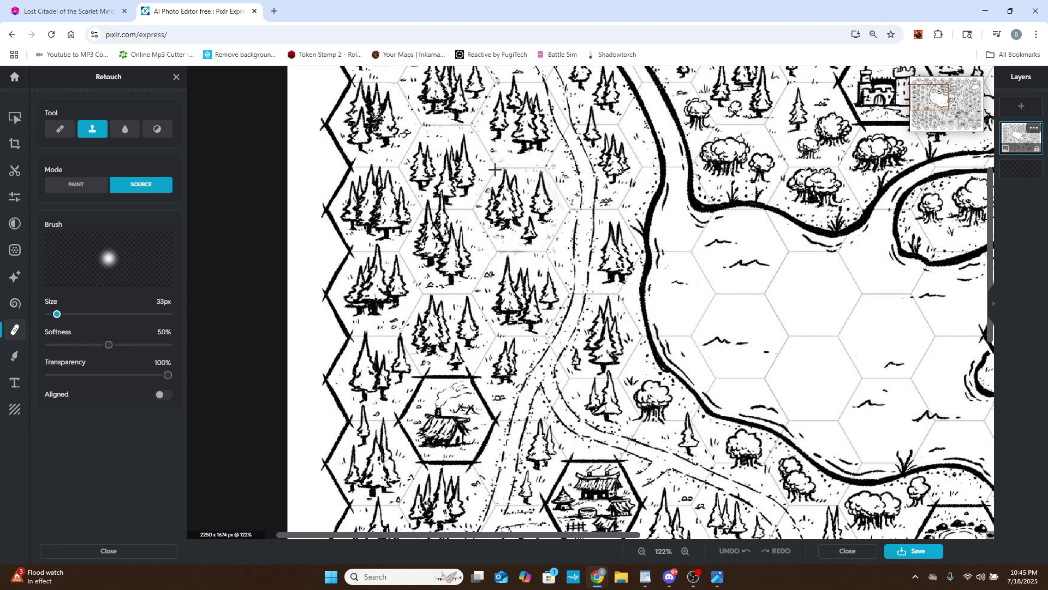
Clone the forest hex north-east of the smoking hut over the hut hex, sampling from its north-western corner and painting out the border and hut.
{"action": "scroll", "coordinate": [495, 168], "scroll_direction": "up", "scroll_amount": 6}
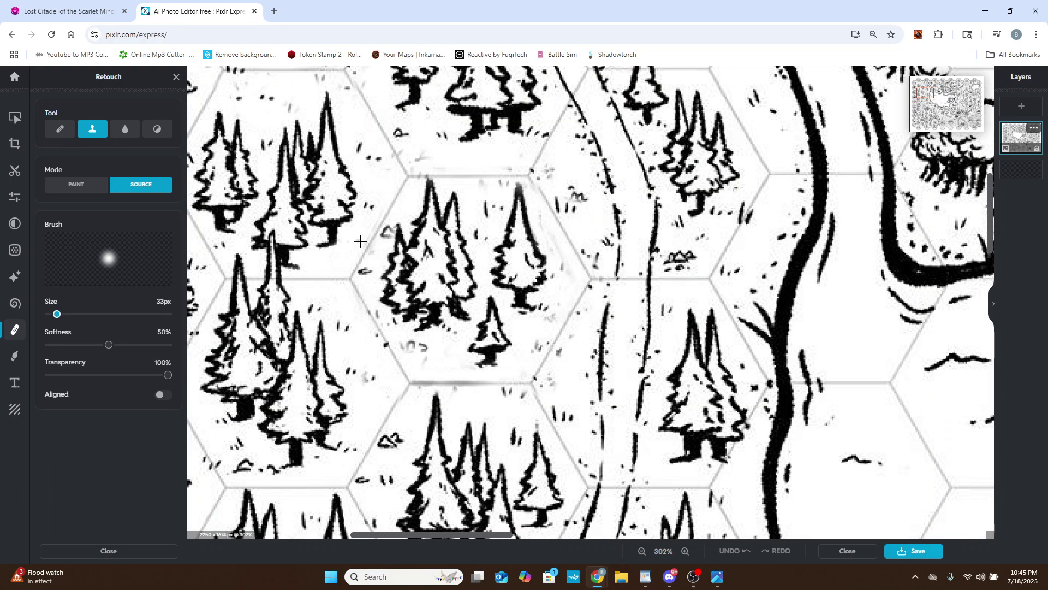
{"action": "left_click", "coordinate": [408, 177]}
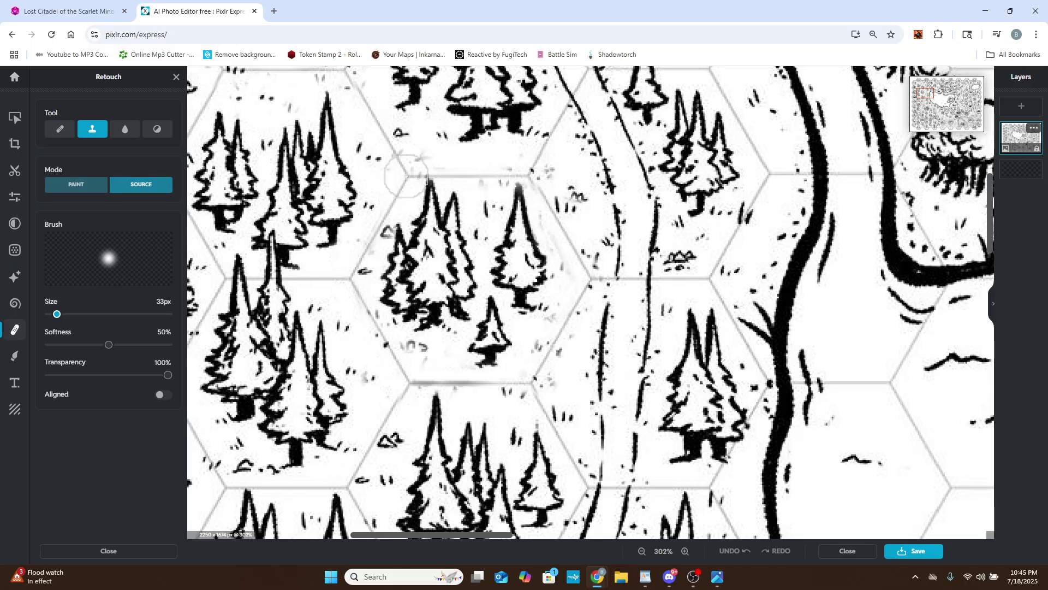
{"action": "left_click_drag", "start_coordinate": [926, 95], "coordinate": [921, 102]}
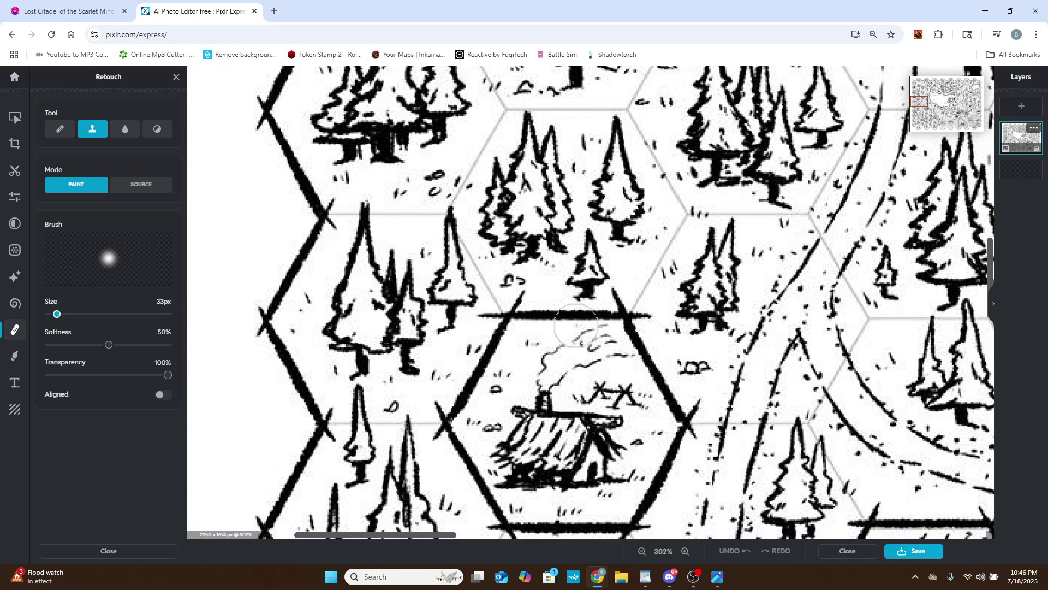
{"action": "scroll", "coordinate": [505, 349], "scroll_direction": "down", "scroll_amount": 2}
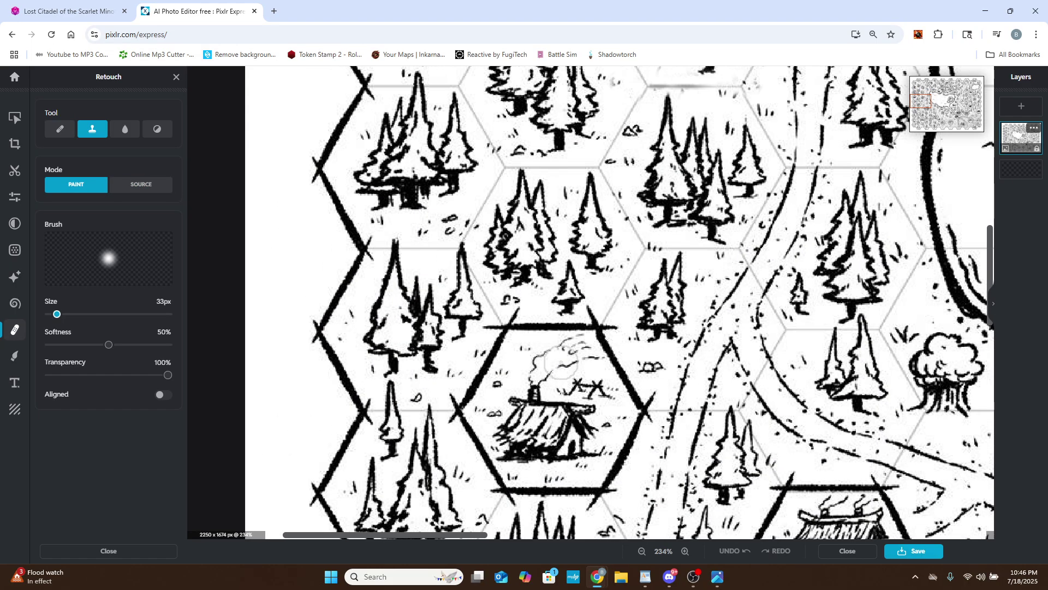
{"action": "left_click", "coordinate": [502, 331]}
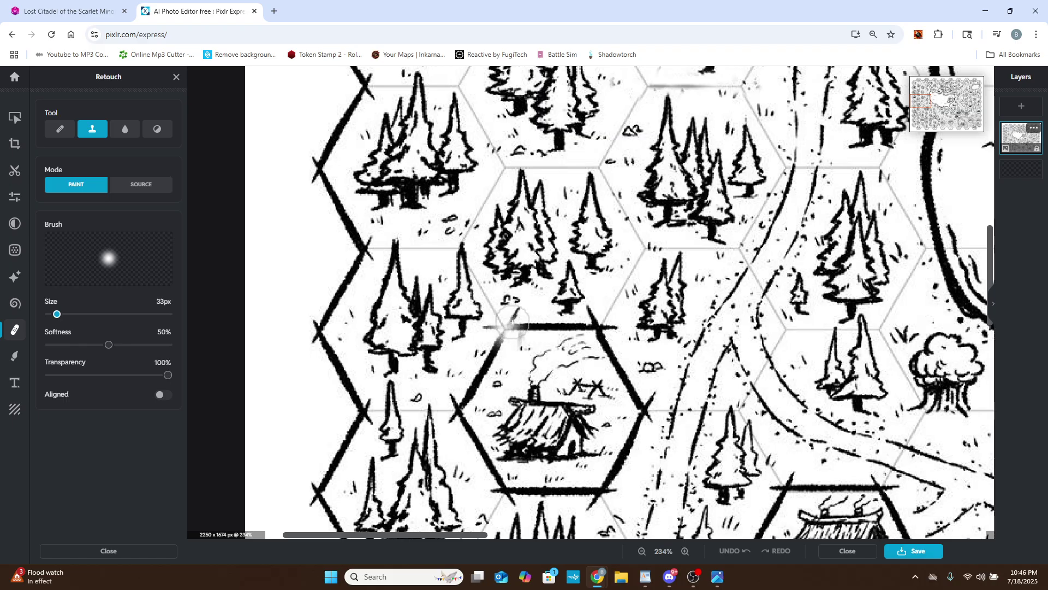
{"action": "left_click", "coordinate": [522, 323]}
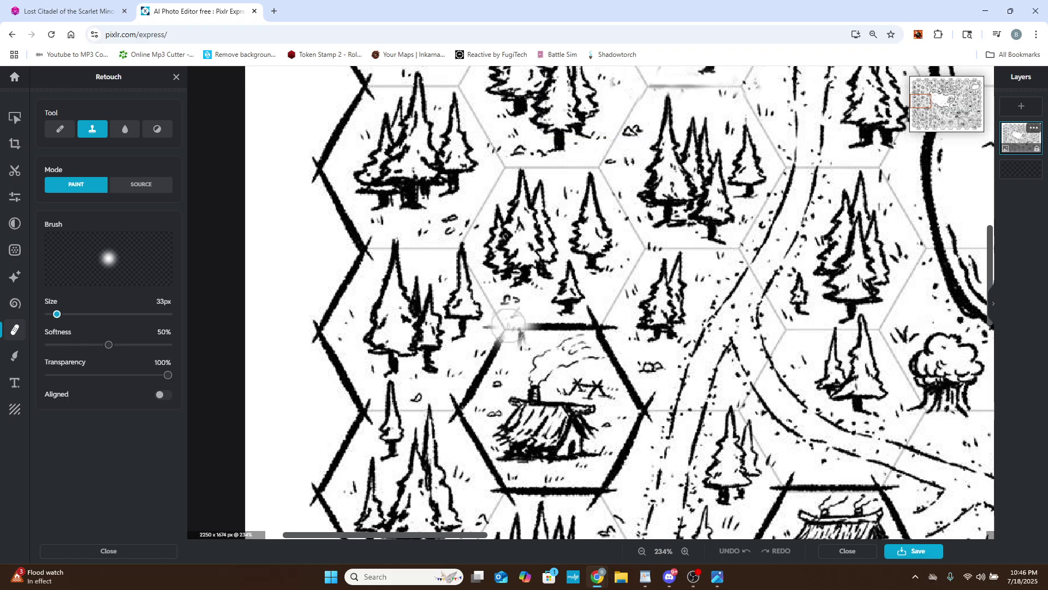
{"action": "left_click", "coordinate": [520, 318]}
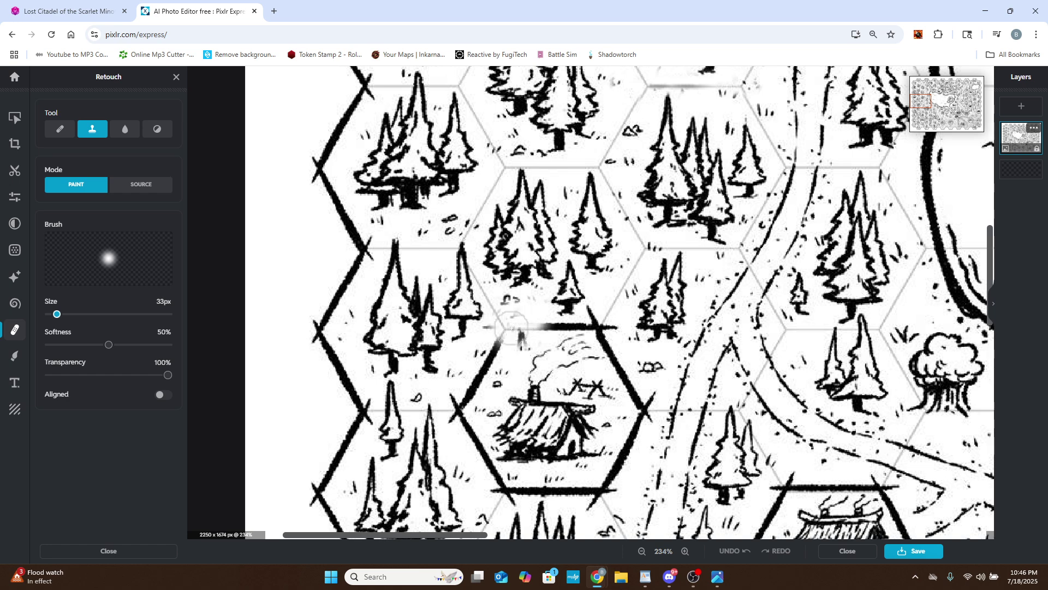
{"action": "mouse_move", "coordinate": [510, 326]}
{"action": "left_mouse_down"}
{"action": "mouse_move", "coordinate": [478, 344]}
{"action": "mouse_move", "coordinate": [494, 341]}
{"action": "mouse_move", "coordinate": [477, 382]}
{"action": "mouse_move", "coordinate": [499, 349]}
{"action": "mouse_move", "coordinate": [495, 366]}
{"action": "mouse_move", "coordinate": [522, 340]}
{"action": "mouse_move", "coordinate": [579, 340]}
{"action": "mouse_move", "coordinate": [590, 330]}
{"action": "mouse_move", "coordinate": [514, 336]}
{"action": "mouse_move", "coordinate": [592, 334]}
{"action": "mouse_move", "coordinate": [602, 312]}
{"action": "mouse_move", "coordinate": [600, 332]}
{"action": "mouse_move", "coordinate": [600, 310]}
{"action": "mouse_move", "coordinate": [591, 328]}
{"action": "mouse_move", "coordinate": [590, 317]}
{"action": "mouse_move", "coordinate": [607, 308]}
{"action": "mouse_move", "coordinate": [599, 339]}
{"action": "mouse_move", "coordinate": [630, 398]}
{"action": "mouse_move", "coordinate": [589, 338]}
{"action": "mouse_move", "coordinate": [589, 373]}
{"action": "mouse_move", "coordinate": [518, 369]}
{"action": "mouse_move", "coordinate": [501, 391]}
{"action": "mouse_move", "coordinate": [602, 389]}
{"action": "mouse_move", "coordinate": [622, 395]}
{"action": "mouse_move", "coordinate": [611, 409]}
{"action": "mouse_move", "coordinate": [464, 405]}
{"action": "mouse_move", "coordinate": [459, 415]}
{"action": "mouse_move", "coordinate": [455, 394]}
{"action": "mouse_move", "coordinate": [494, 485]}
{"action": "mouse_move", "coordinate": [508, 487]}
{"action": "mouse_move", "coordinate": [491, 486]}
{"action": "mouse_move", "coordinate": [606, 477]}
{"action": "mouse_move", "coordinate": [502, 480]}
{"action": "mouse_move", "coordinate": [598, 479]}
{"action": "mouse_move", "coordinate": [592, 503]}
{"action": "mouse_move", "coordinate": [629, 402]}
{"action": "left_mouse_up"}
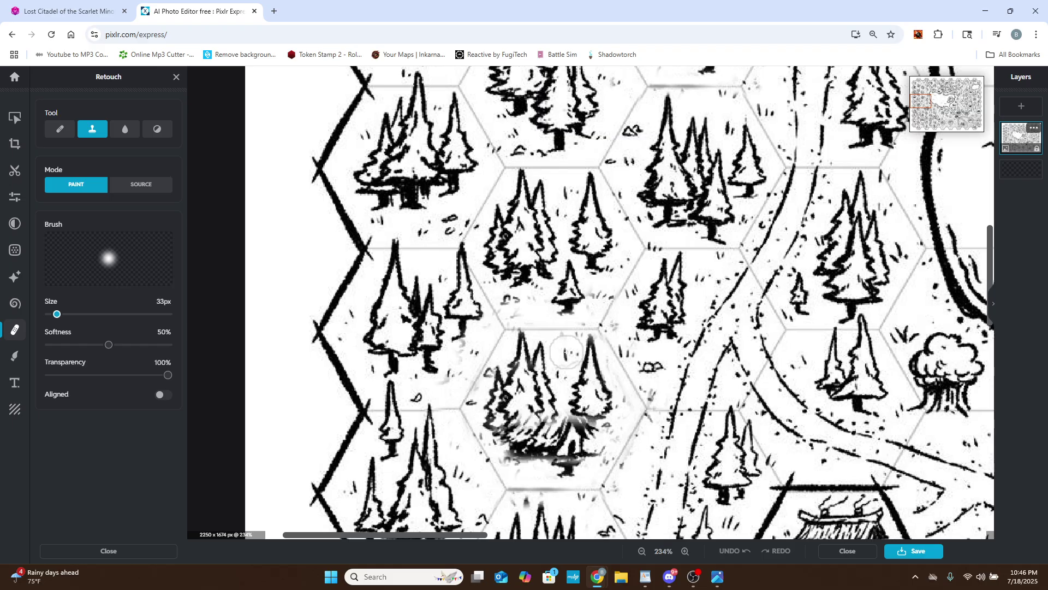
{"action": "mouse_move", "coordinate": [581, 402]}
{"action": "left_mouse_down"}
{"action": "mouse_move", "coordinate": [568, 448]}
{"action": "mouse_move", "coordinate": [513, 434]}
{"action": "mouse_move", "coordinate": [527, 464]}
{"action": "mouse_move", "coordinate": [576, 437]}
{"action": "mouse_move", "coordinate": [590, 402]}
{"action": "mouse_move", "coordinate": [567, 405]}
{"action": "mouse_move", "coordinate": [548, 440]}
{"action": "mouse_move", "coordinate": [543, 408]}
{"action": "mouse_move", "coordinate": [507, 377]}
{"action": "left_mouse_up"}
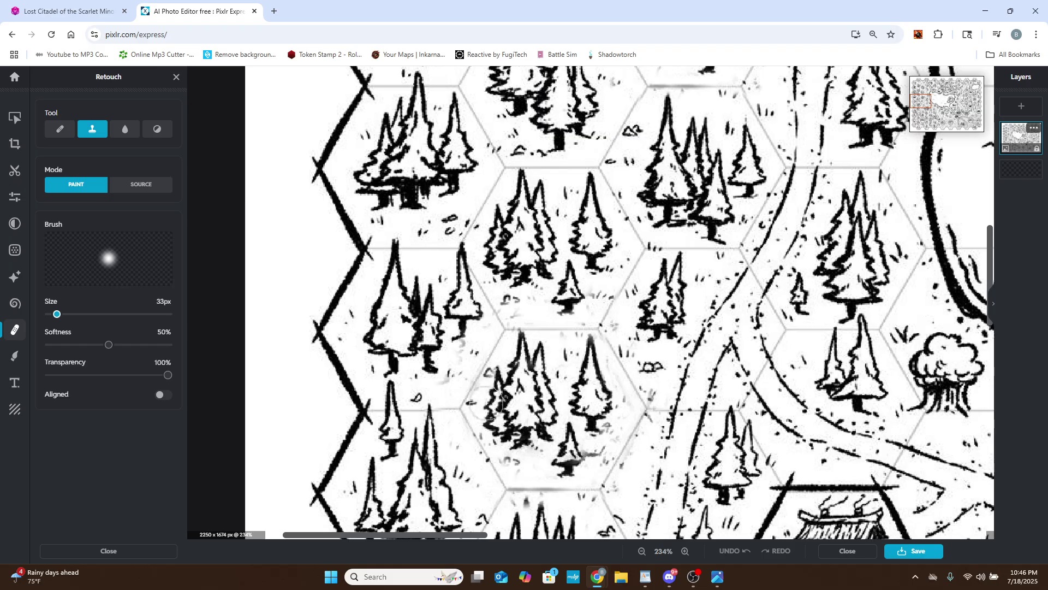
Finish cloning the trees in the covered hut hex and paint out the grey smudges west of it with a white 25 px brush.
{"action": "mouse_move", "coordinate": [617, 403]}
{"action": "left_mouse_down"}
{"action": "mouse_move", "coordinate": [599, 445]}
{"action": "mouse_move", "coordinate": [557, 465]}
{"action": "mouse_move", "coordinate": [604, 457]}
{"action": "mouse_move", "coordinate": [624, 409]}
{"action": "mouse_move", "coordinate": [590, 467]}
{"action": "mouse_move", "coordinate": [617, 421]}
{"action": "mouse_move", "coordinate": [587, 341]}
{"action": "mouse_move", "coordinate": [515, 344]}
{"action": "mouse_move", "coordinate": [497, 371]}
{"action": "mouse_move", "coordinate": [488, 436]}
{"action": "mouse_move", "coordinate": [507, 461]}
{"action": "mouse_move", "coordinate": [507, 383]}
{"action": "mouse_move", "coordinate": [519, 356]}
{"action": "mouse_move", "coordinate": [534, 354]}
{"action": "mouse_move", "coordinate": [532, 416]}
{"action": "mouse_move", "coordinate": [578, 466]}
{"action": "mouse_move", "coordinate": [594, 389]}
{"action": "mouse_move", "coordinate": [569, 342]}
{"action": "mouse_move", "coordinate": [560, 363]}
{"action": "mouse_move", "coordinate": [592, 353]}
{"action": "mouse_move", "coordinate": [600, 381]}
{"action": "mouse_move", "coordinate": [594, 438]}
{"action": "mouse_move", "coordinate": [644, 391]}
{"action": "mouse_move", "coordinate": [641, 383]}
{"action": "mouse_move", "coordinate": [639, 409]}
{"action": "mouse_move", "coordinate": [592, 329]}
{"action": "mouse_move", "coordinate": [497, 334]}
{"action": "mouse_move", "coordinate": [476, 424]}
{"action": "mouse_move", "coordinate": [499, 465]}
{"action": "mouse_move", "coordinate": [524, 477]}
{"action": "mouse_move", "coordinate": [602, 479]}
{"action": "mouse_move", "coordinate": [601, 405]}
{"action": "mouse_move", "coordinate": [576, 458]}
{"action": "mouse_move", "coordinate": [554, 356]}
{"action": "mouse_move", "coordinate": [529, 349]}
{"action": "mouse_move", "coordinate": [521, 398]}
{"action": "left_mouse_up"}
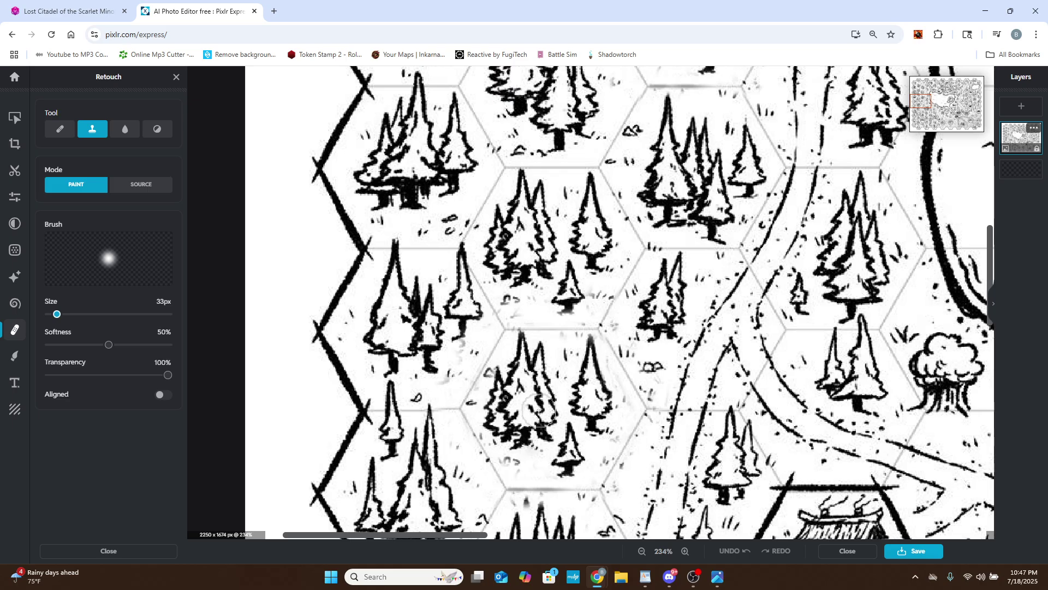
{"action": "left_click", "coordinate": [16, 354]}
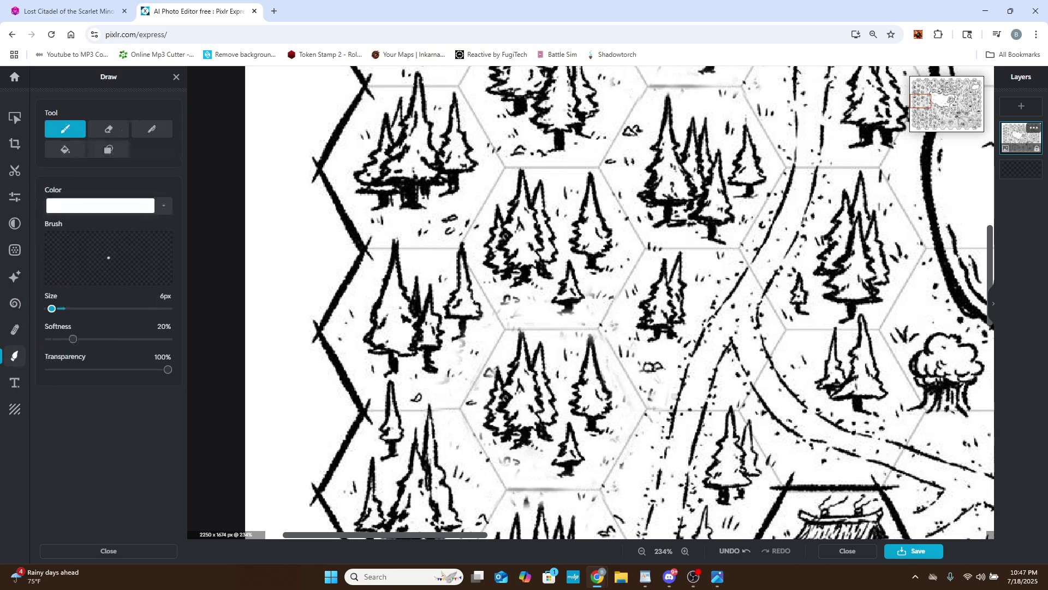
{"action": "scroll", "coordinate": [262, 259], "scroll_direction": "up", "scroll_amount": 5}
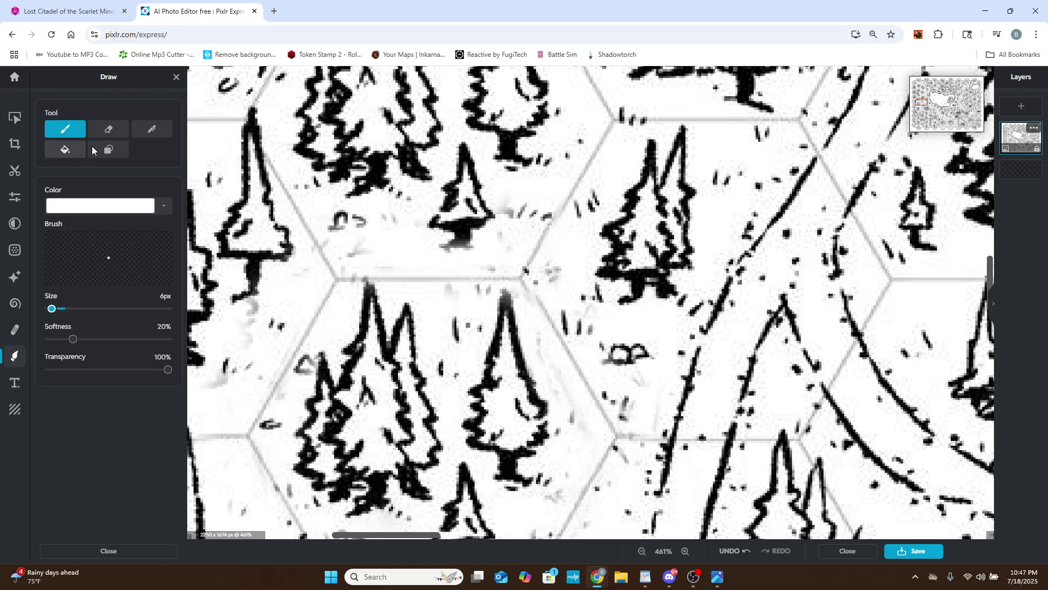
{"action": "left_click", "coordinate": [163, 205]}
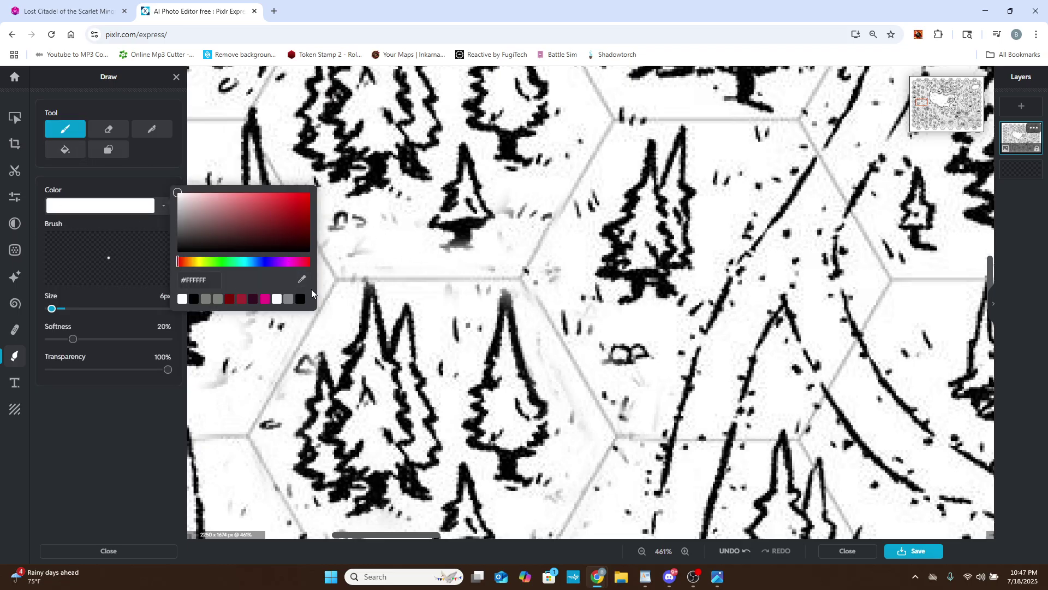
{"action": "left_click", "coordinate": [127, 182]}
{"action": "scroll", "coordinate": [399, 385], "scroll_direction": "down", "scroll_amount": 5}
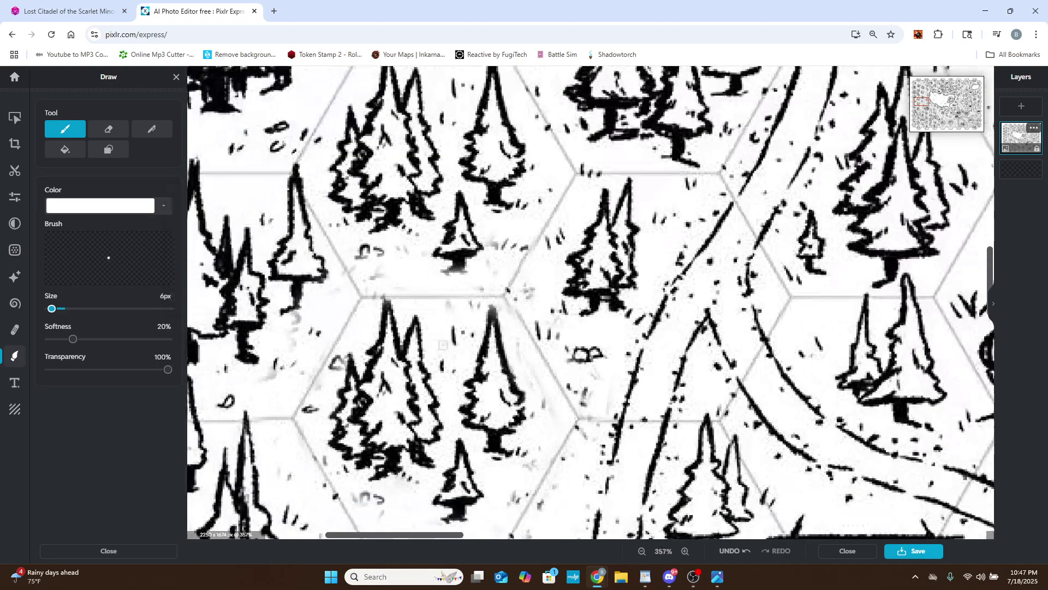
{"action": "scroll", "coordinate": [317, 344], "scroll_direction": "right", "scroll_amount": 3}
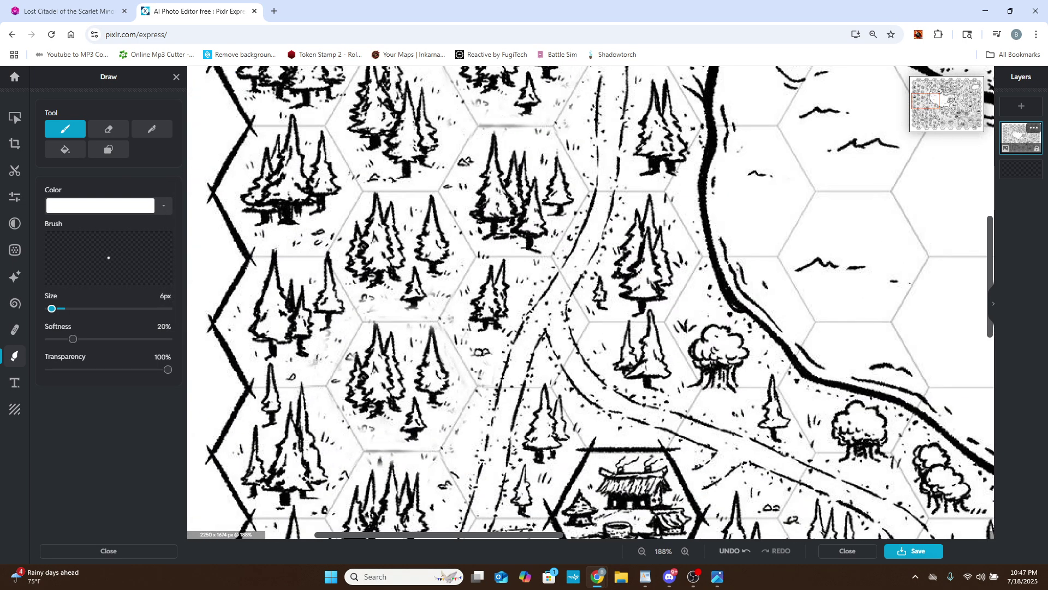
{"action": "scroll", "coordinate": [330, 359], "scroll_direction": "up", "scroll_amount": 5}
{"action": "left_click_drag", "start_coordinate": [54, 312], "coordinate": [61, 309]}
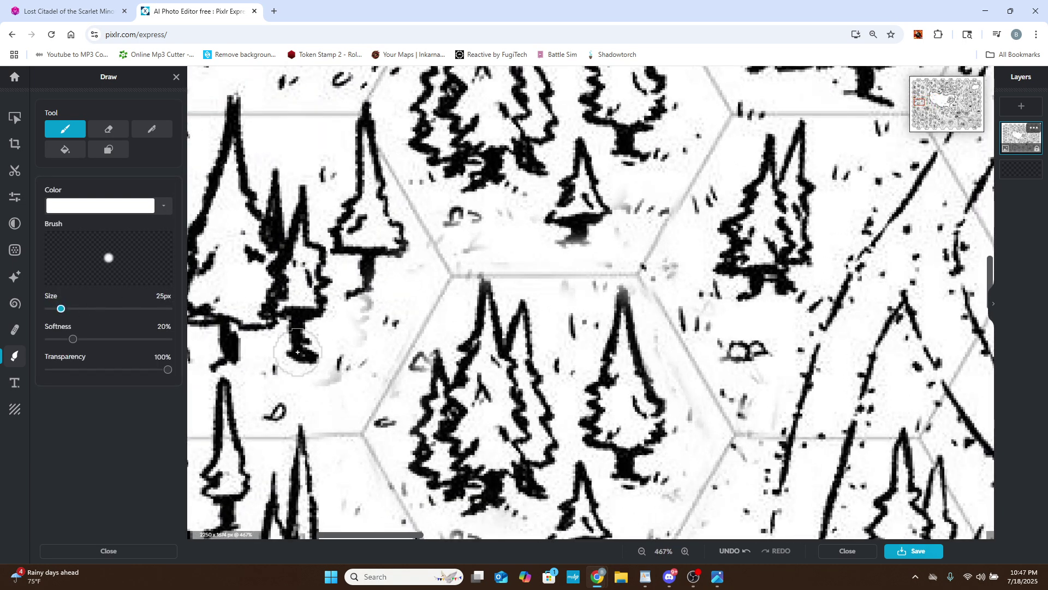
{"action": "mouse_move", "coordinate": [344, 377]}
{"action": "left_mouse_down"}
{"action": "mouse_move", "coordinate": [332, 370]}
{"action": "mouse_move", "coordinate": [382, 328]}
{"action": "mouse_move", "coordinate": [355, 316]}
{"action": "mouse_move", "coordinate": [357, 355]}
{"action": "left_mouse_up"}
{"action": "scroll", "coordinate": [357, 355], "scroll_direction": "down", "scroll_amount": 5}
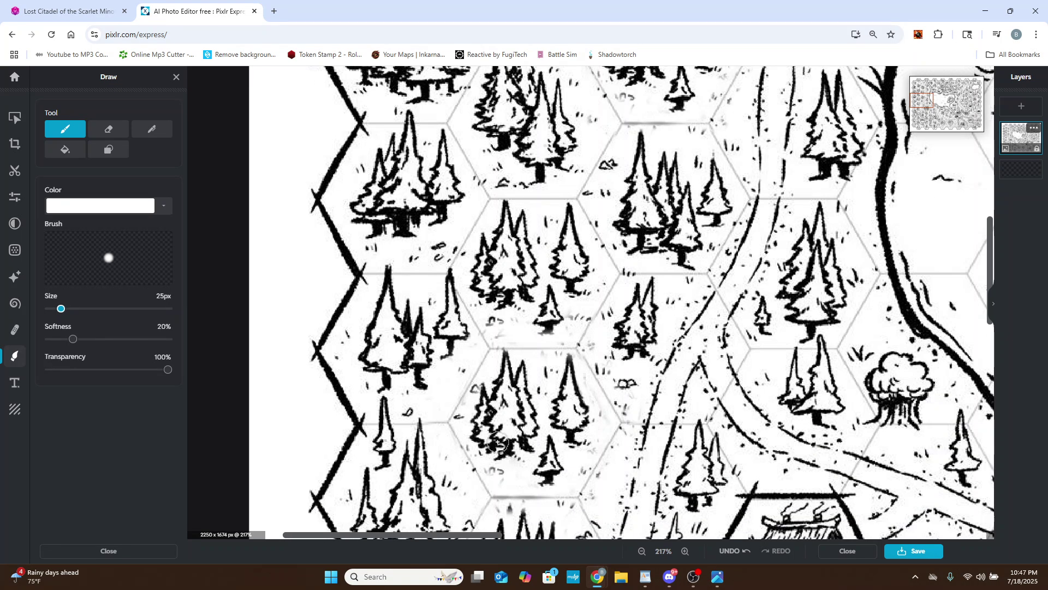
Paint out the grey smudges beside the small tree in the hex directly north with a white 12 px brush.
{"action": "scroll", "coordinate": [495, 445], "scroll_direction": "down", "scroll_amount": 3}
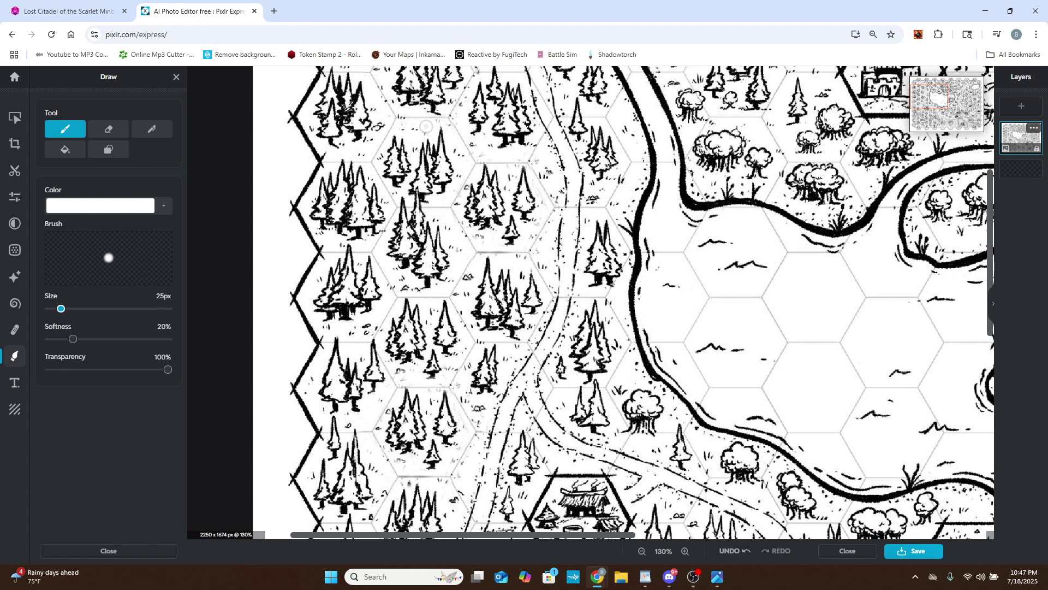
{"action": "scroll", "coordinate": [396, 394], "scroll_direction": "up", "scroll_amount": 6}
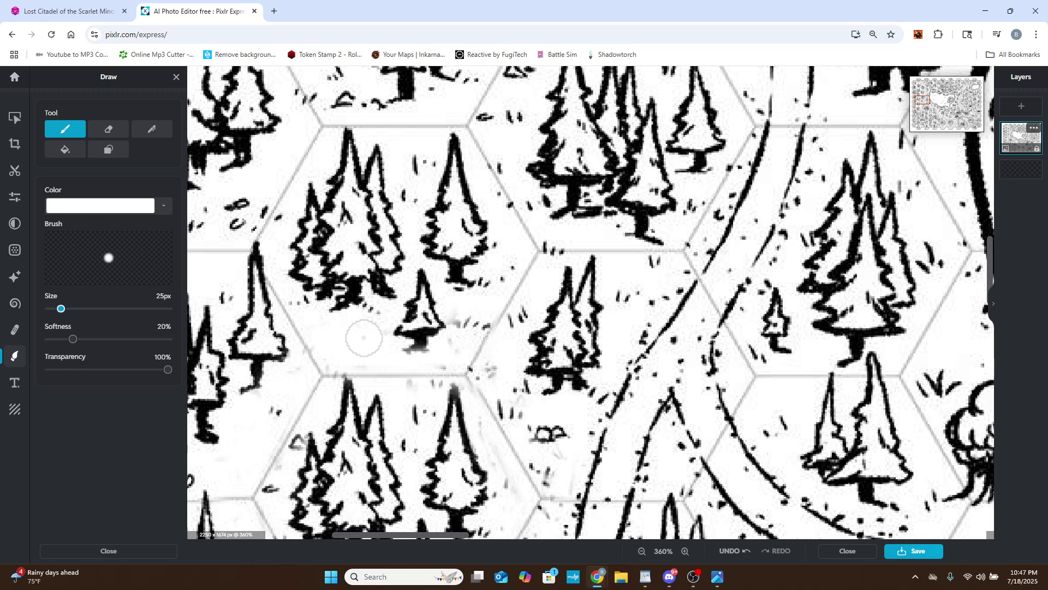
{"action": "scroll", "coordinate": [468, 322], "scroll_direction": "up", "scroll_amount": 7}
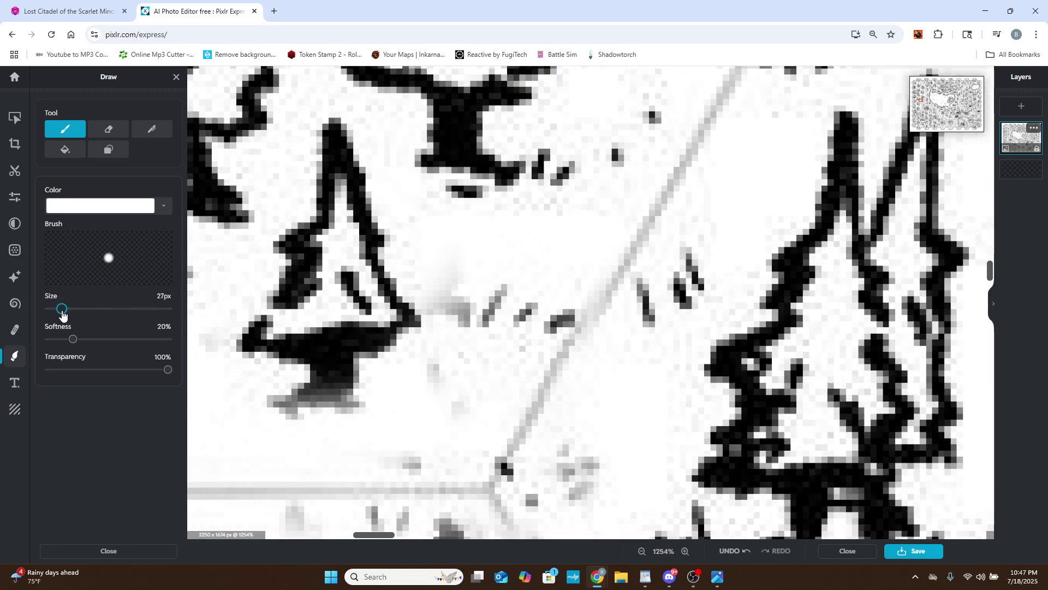
{"action": "left_click_drag", "start_coordinate": [62, 310], "coordinate": [54, 308]}
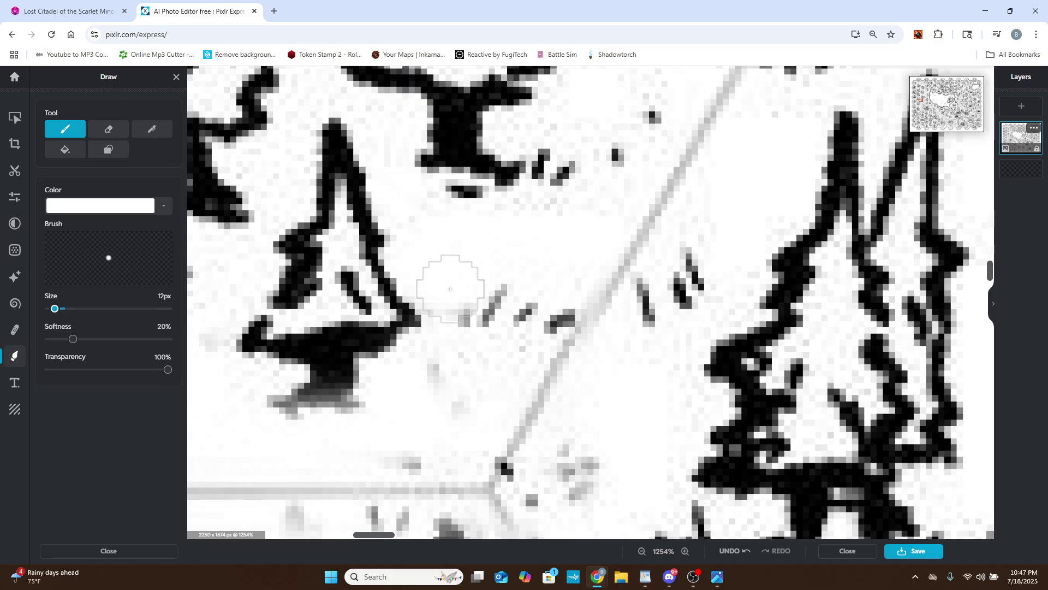
{"action": "left_click_drag", "start_coordinate": [450, 288], "coordinate": [453, 295]}
{"action": "scroll", "coordinate": [452, 256], "scroll_direction": "down", "scroll_amount": 2}
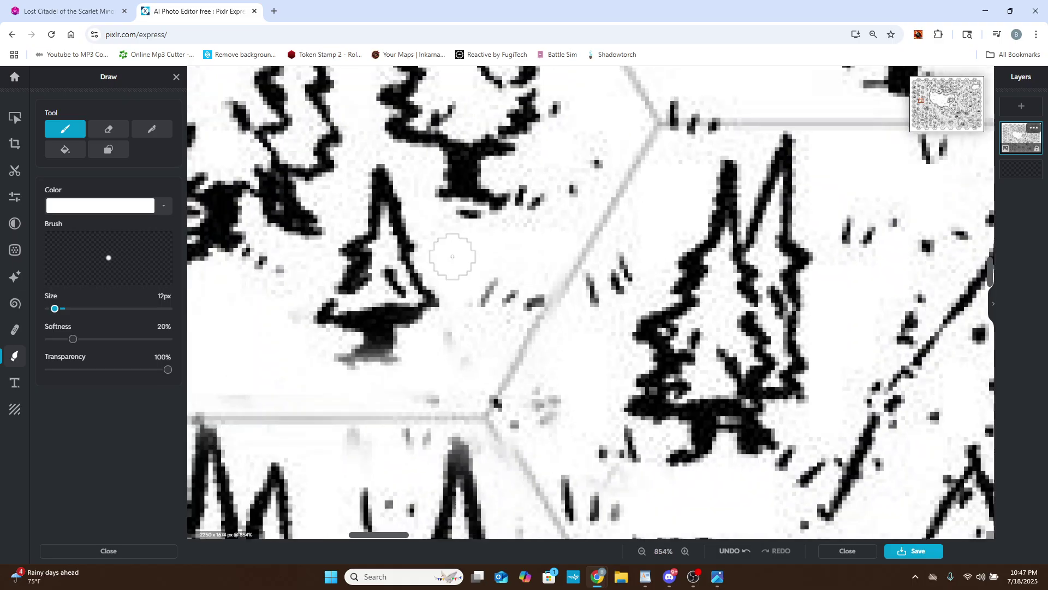
{"action": "scroll", "coordinate": [452, 256], "scroll_direction": "down", "scroll_amount": 7}
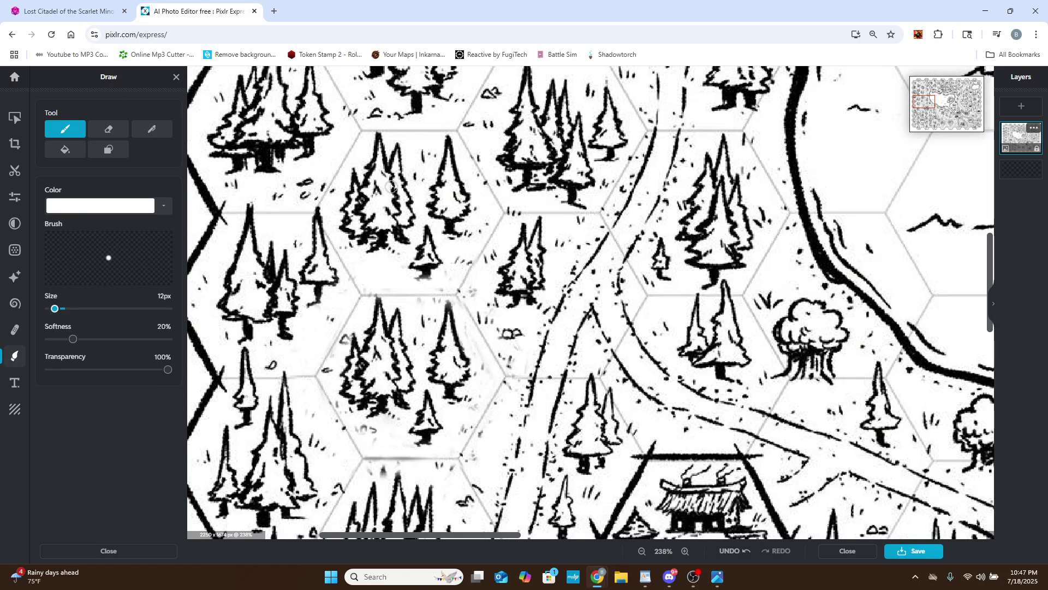
{"action": "scroll", "coordinate": [427, 280], "scroll_direction": "up", "scroll_amount": 2}
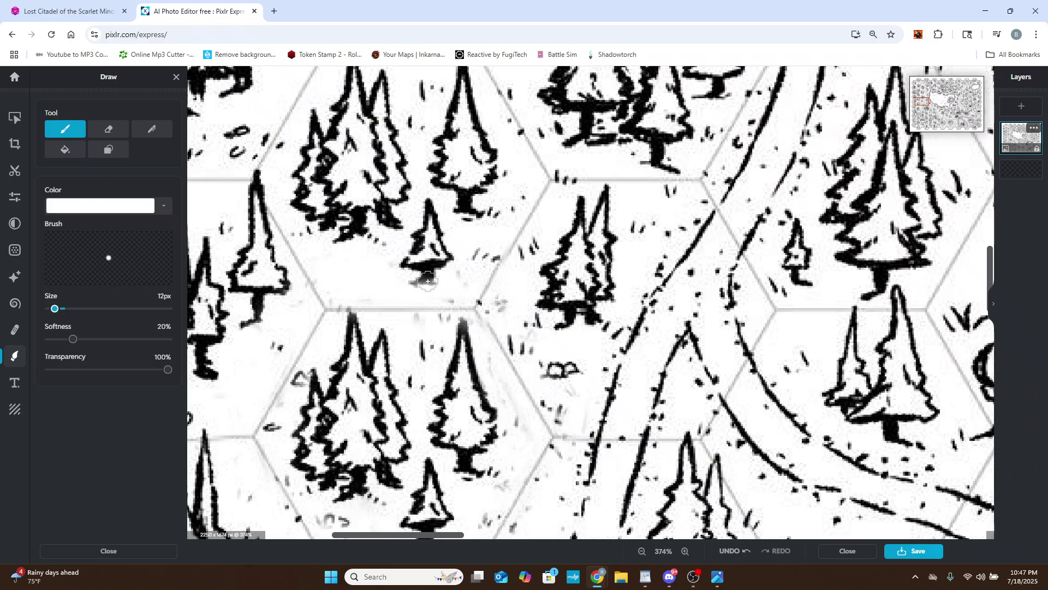
{"action": "scroll", "coordinate": [427, 279], "scroll_direction": "down", "scroll_amount": 1}
{"action": "scroll", "coordinate": [328, 286], "scroll_direction": "up", "scroll_amount": 4}
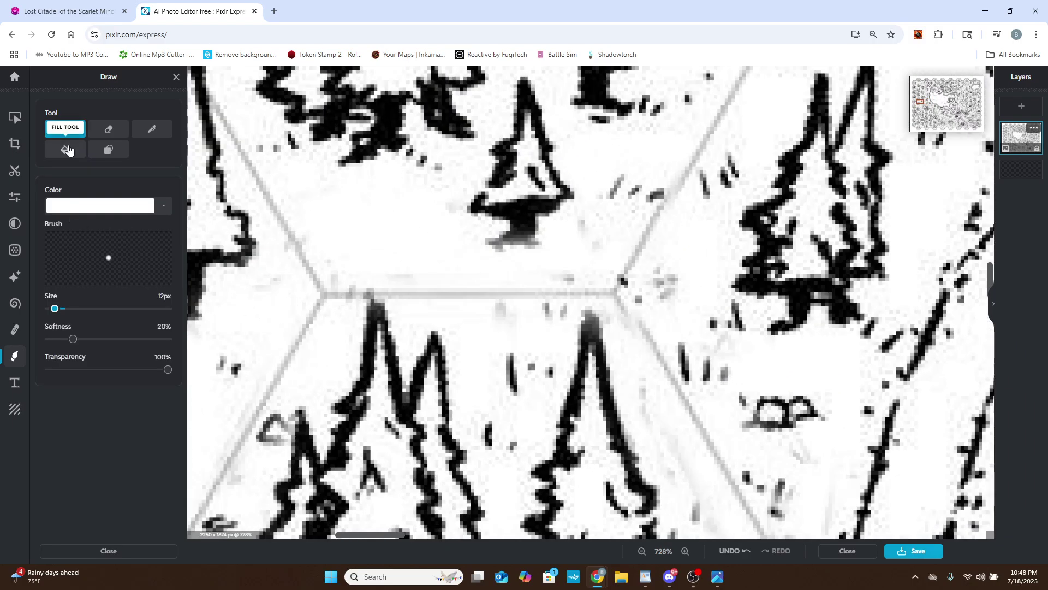
Clone a clean stretch of grid line along the covered hex's northern edge with a 10 px clone stamp.
{"action": "left_click", "coordinate": [15, 330]}
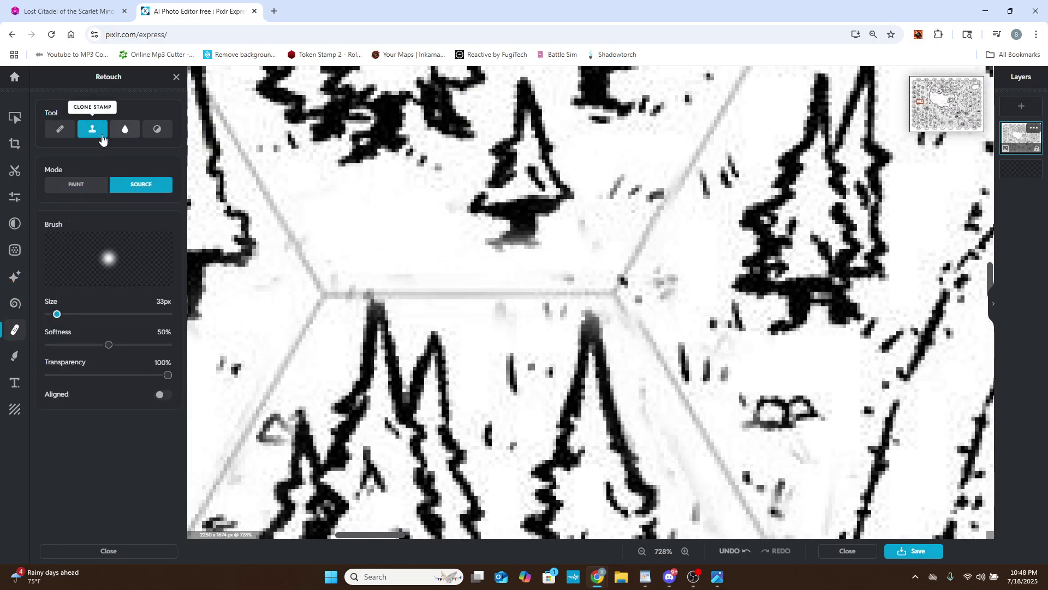
{"action": "left_click", "coordinate": [470, 294]}
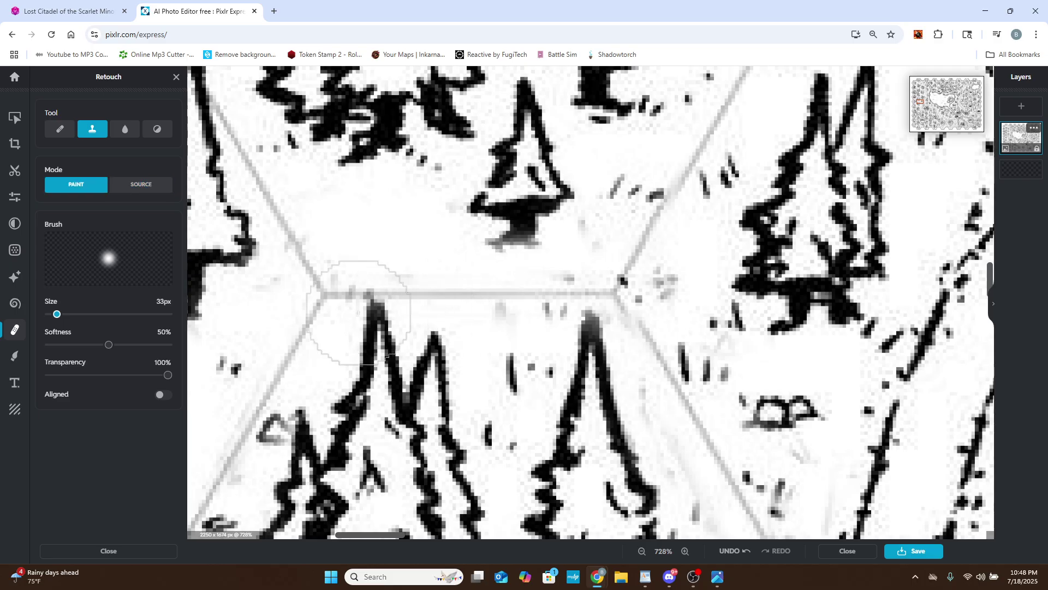
{"action": "left_click_drag", "start_coordinate": [56, 313], "coordinate": [52, 314]}
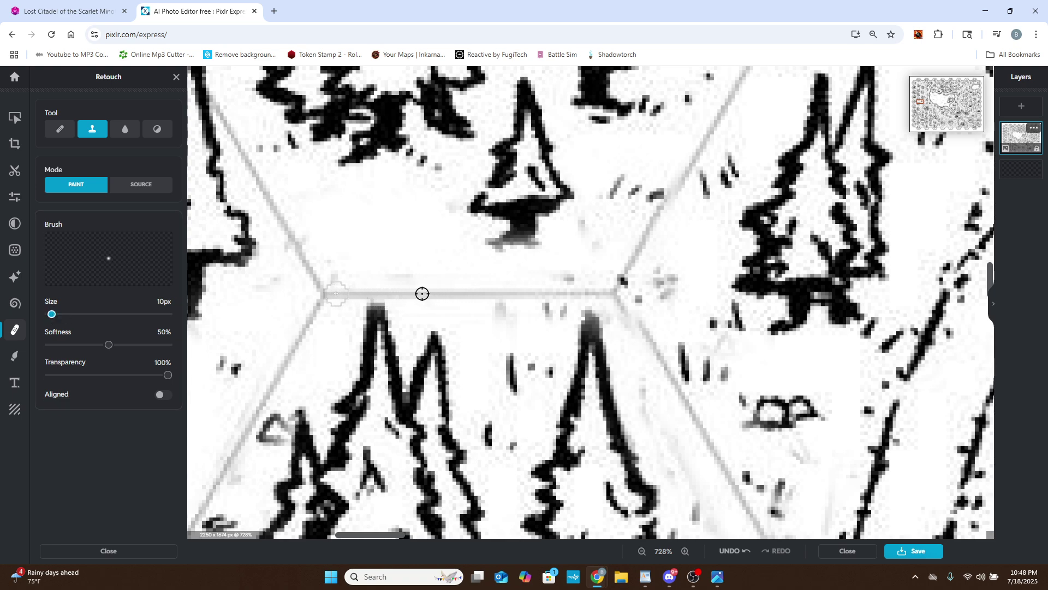
{"action": "scroll", "coordinate": [532, 306], "scroll_direction": "down", "scroll_amount": 5}
{"action": "scroll", "coordinate": [522, 319], "scroll_direction": "down", "scroll_amount": 1}
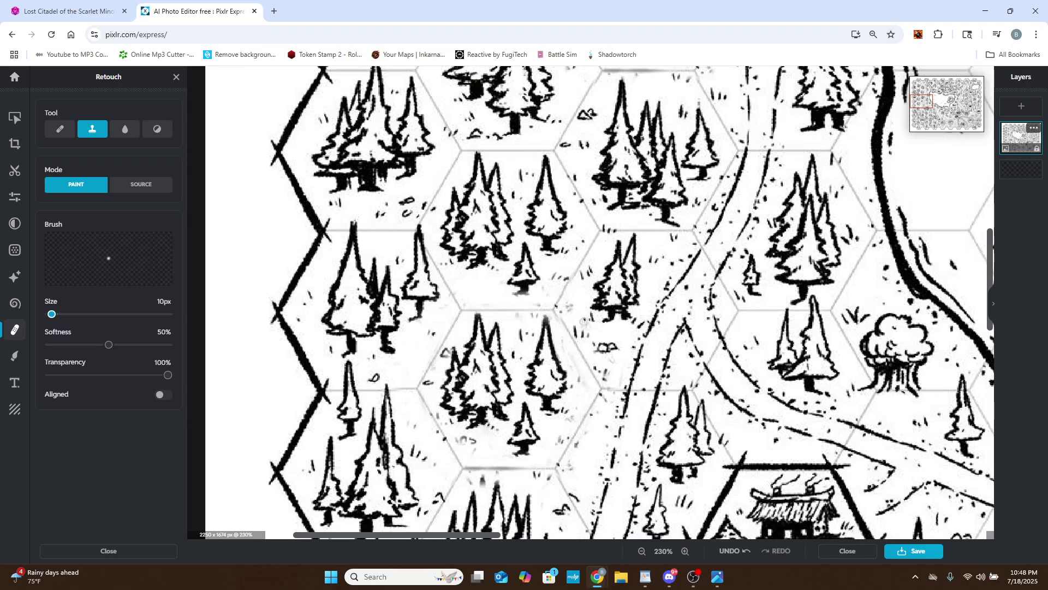
Retrace the covered hex's eastern edges by cloning from the north-eastern corner of the hex above, and undo the last stroke.
{"action": "scroll", "coordinate": [508, 333], "scroll_direction": "up", "scroll_amount": 6}
{"action": "scroll", "coordinate": [506, 337], "scroll_direction": "down", "scroll_amount": 3}
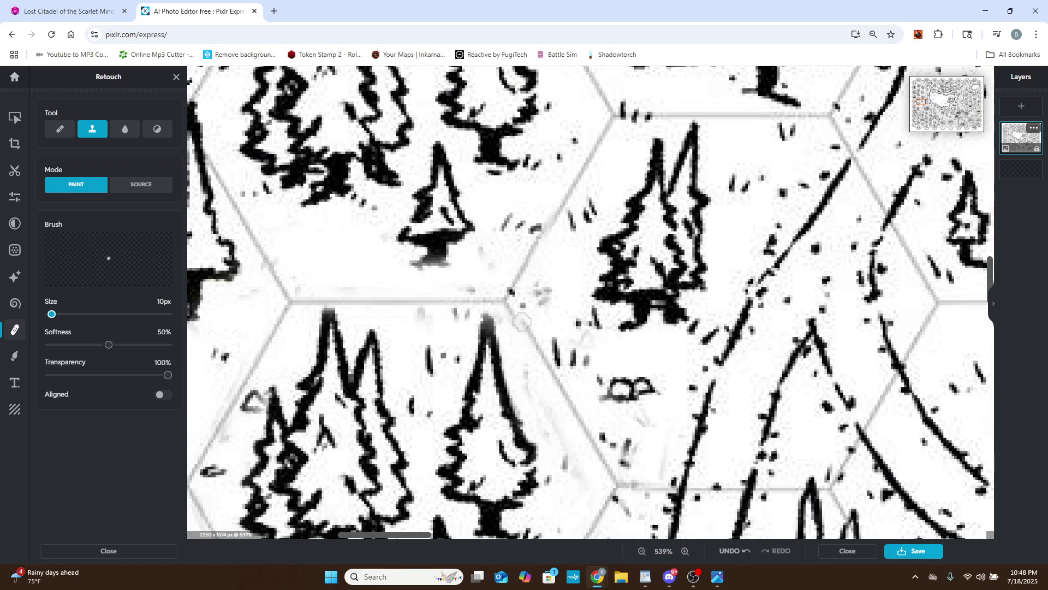
{"action": "left_click", "coordinate": [134, 177]}
{"action": "scroll", "coordinate": [345, 165], "scroll_direction": "down", "scroll_amount": 6}
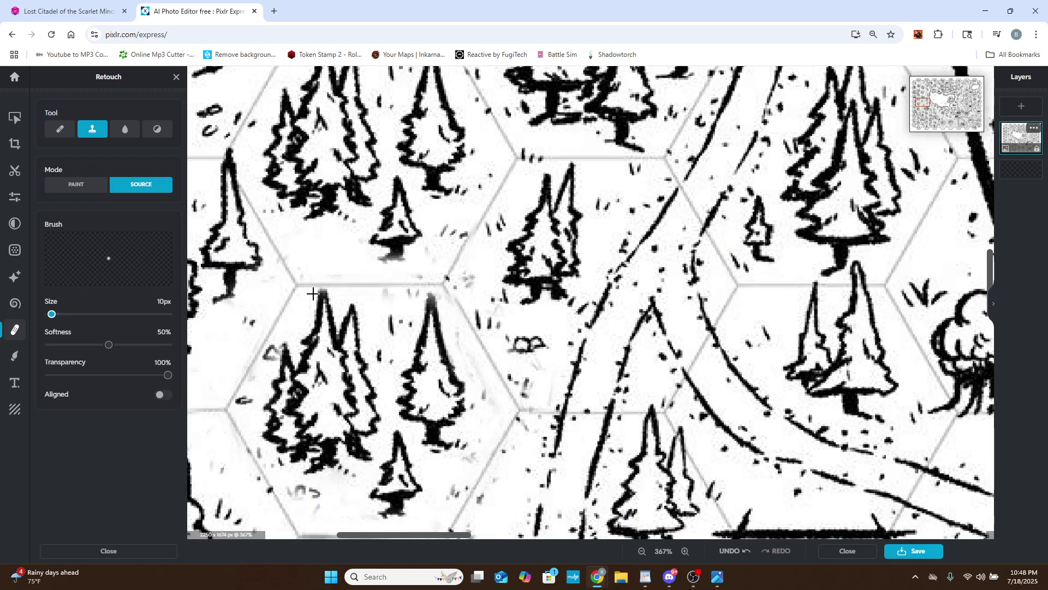
{"action": "scroll", "coordinate": [377, 109], "scroll_direction": "up", "scroll_amount": 6}
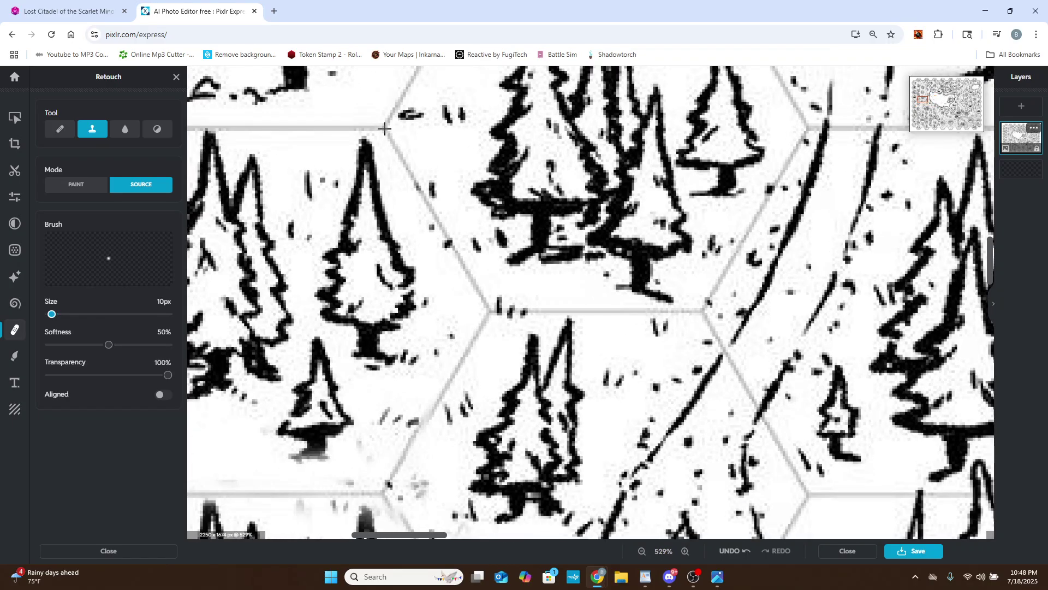
{"action": "left_click", "coordinate": [385, 128]}
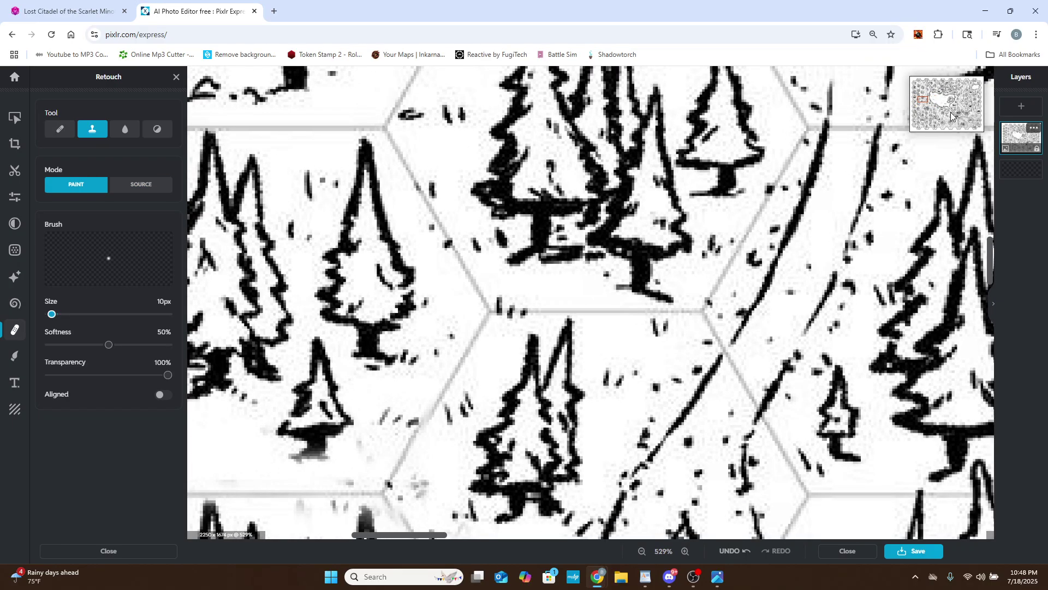
{"action": "left_click_drag", "start_coordinate": [920, 100], "coordinate": [923, 104]}
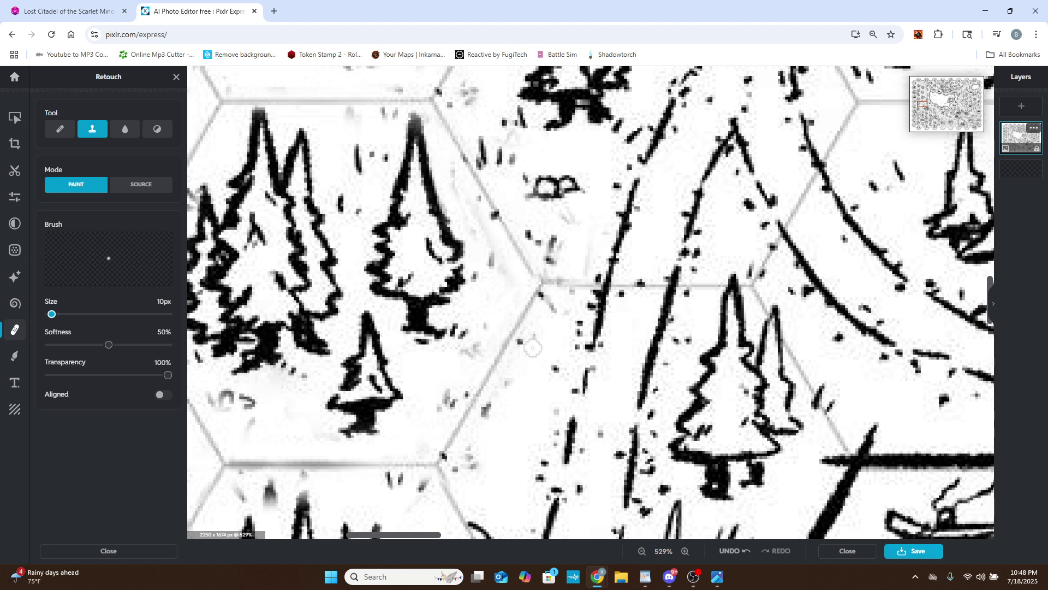
{"action": "scroll", "coordinate": [527, 341], "scroll_direction": "down", "scroll_amount": 2}
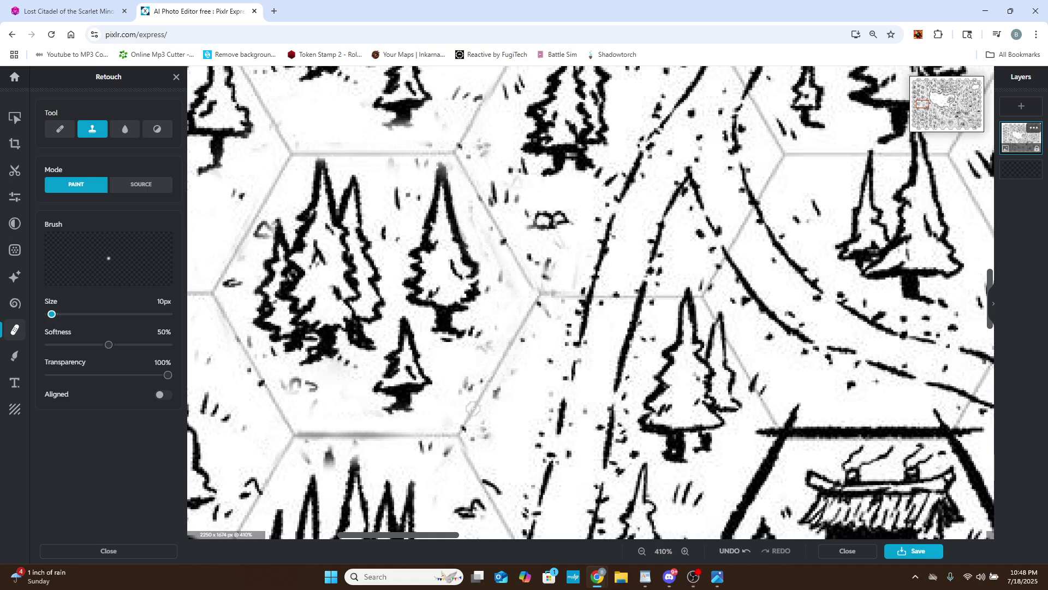
{"action": "scroll", "coordinate": [571, 249], "scroll_direction": "down", "scroll_amount": 2}
{"action": "scroll", "coordinate": [514, 273], "scroll_direction": "up", "scroll_amount": 3}
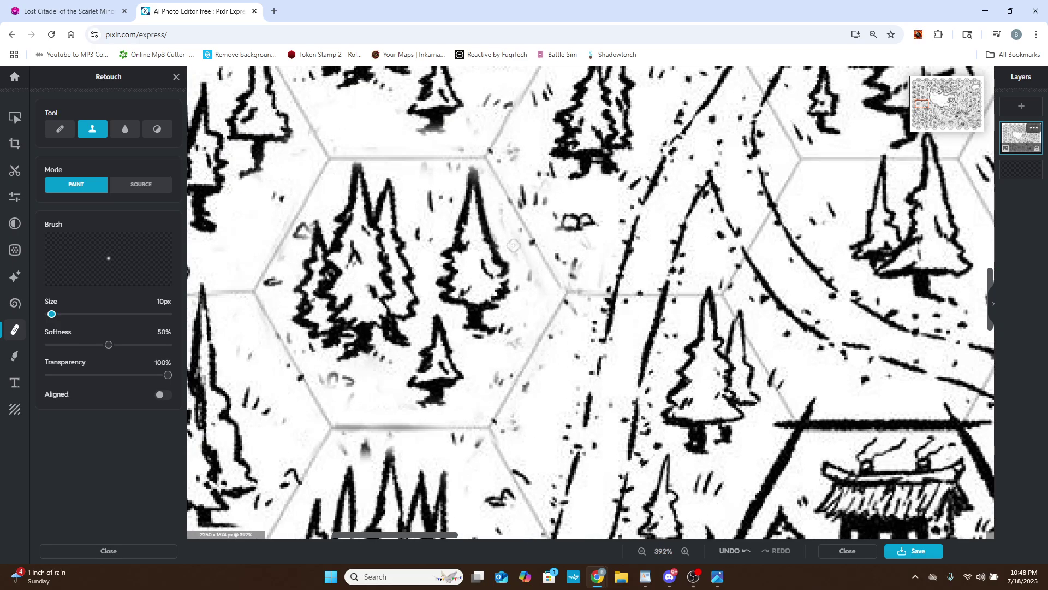
{"action": "left_click", "coordinate": [731, 552]}
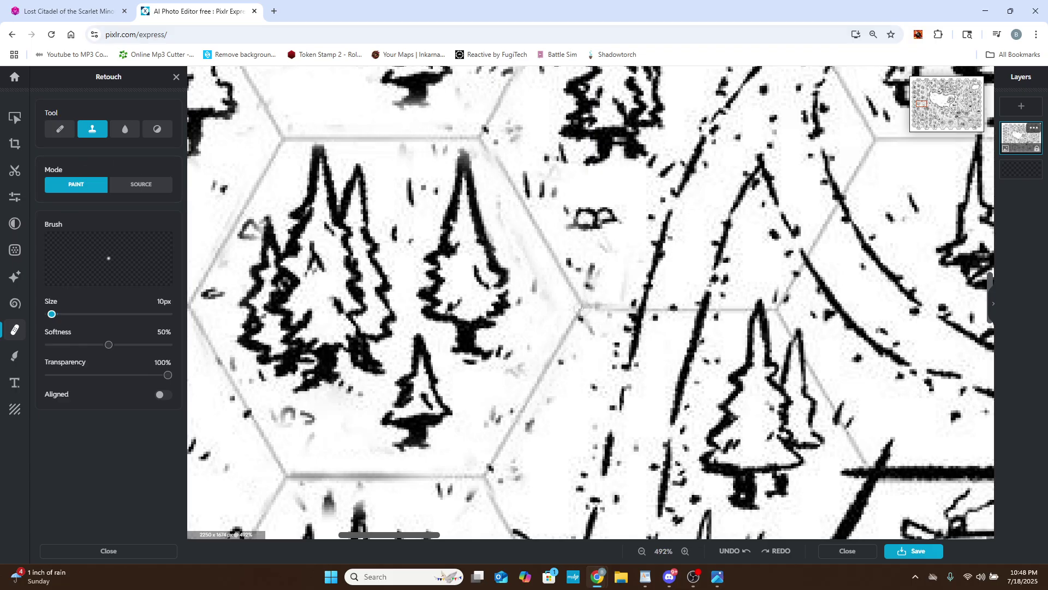
Sample an off-white from the map background beside the road as the 12 px brush colour.
{"action": "left_click", "coordinate": [15, 330]}
{"action": "left_click", "coordinate": [12, 355]}
{"action": "left_click", "coordinate": [163, 205]}
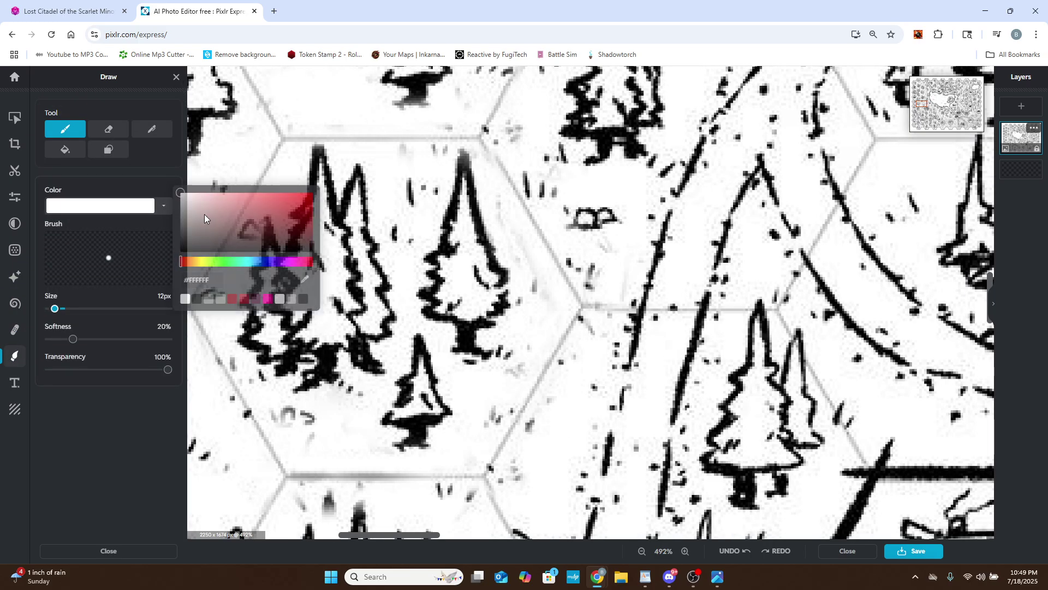
{"action": "left_click", "coordinate": [607, 271]}
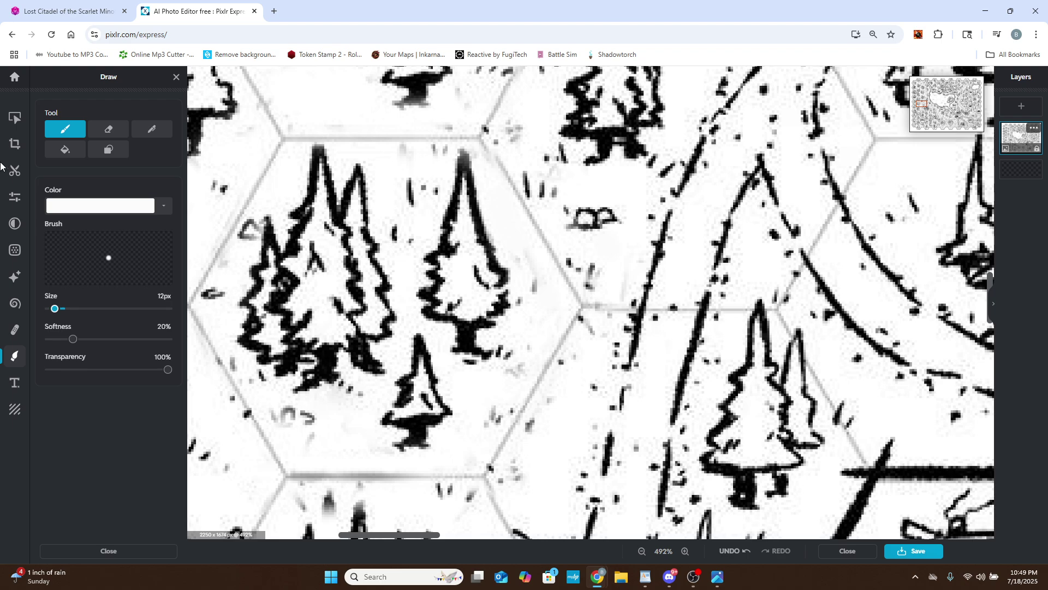
Return to the clone stamp's source selection and examine the smoking village hex and the remaining location hexes across the map.
{"action": "left_click", "coordinate": [15, 329]}
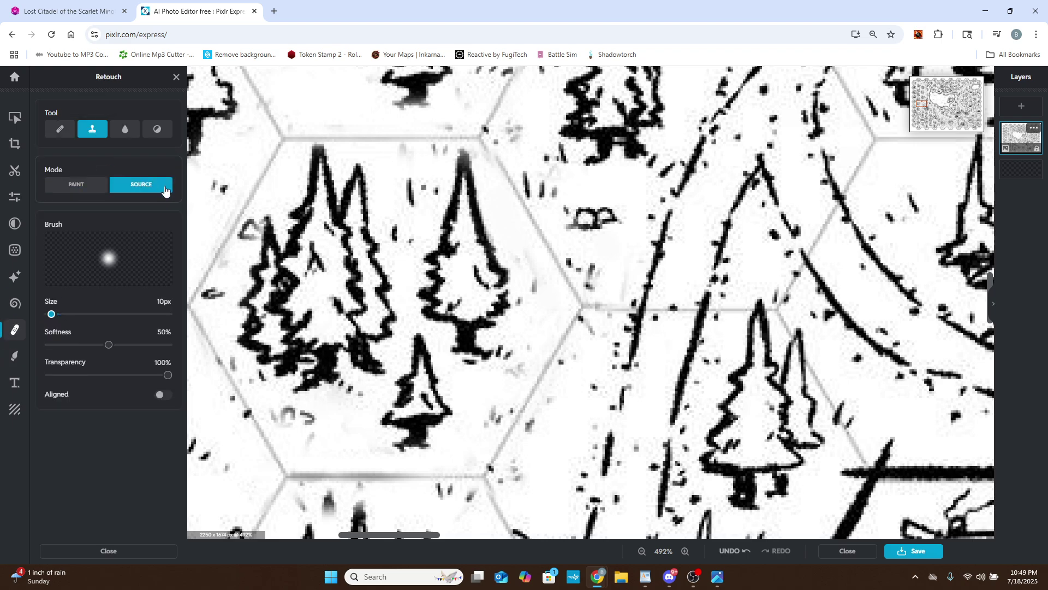
{"action": "scroll", "coordinate": [434, 355], "scroll_direction": "down", "scroll_amount": 2}
{"action": "scroll", "coordinate": [434, 355], "scroll_direction": "down", "scroll_amount": 5}
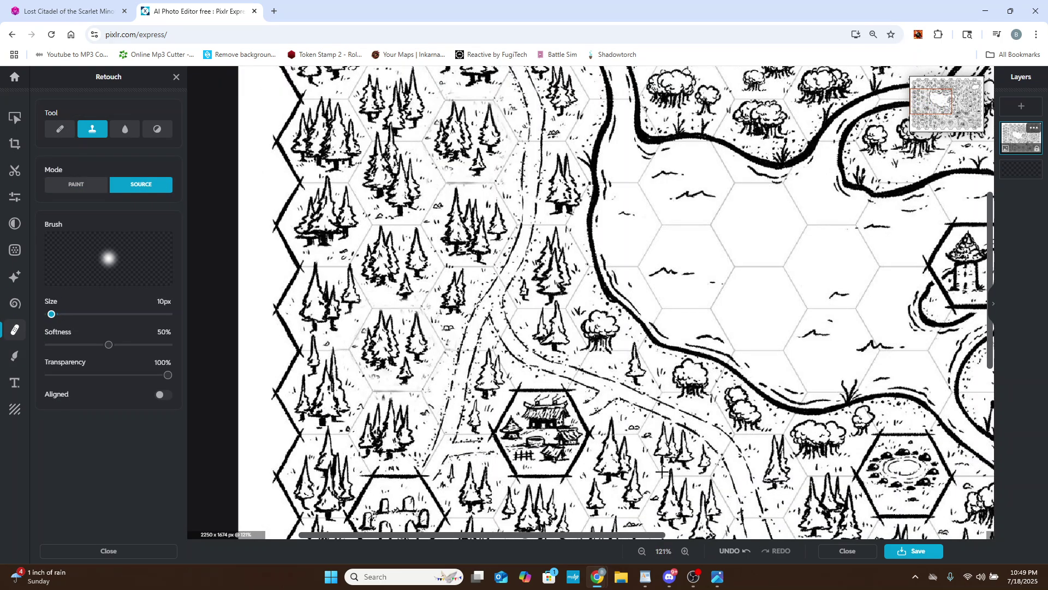
{"action": "scroll", "coordinate": [565, 482], "scroll_direction": "up", "scroll_amount": 4}
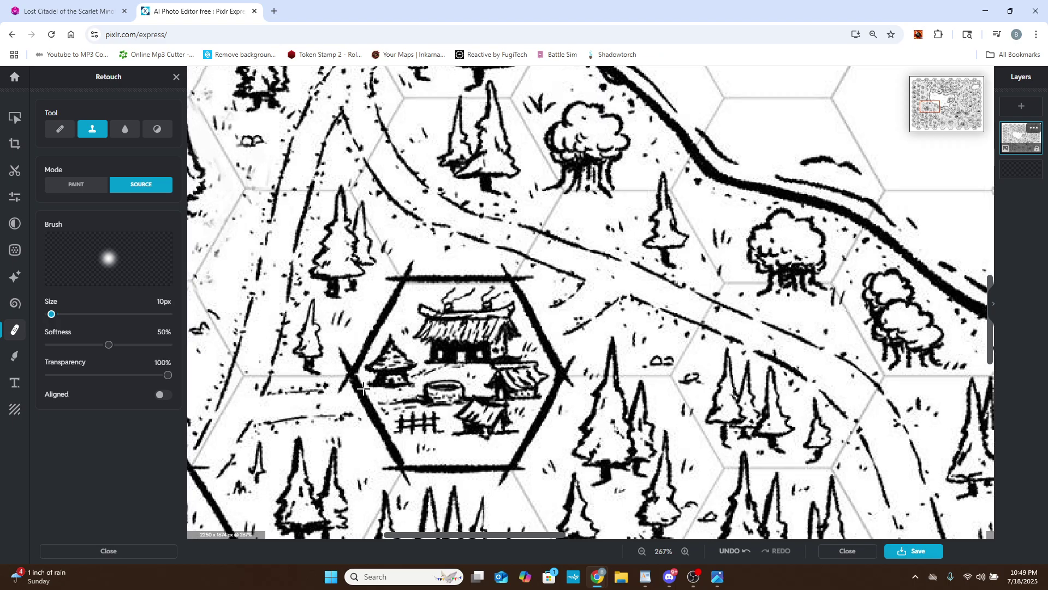
{"action": "scroll", "coordinate": [363, 388], "scroll_direction": "down", "scroll_amount": 5}
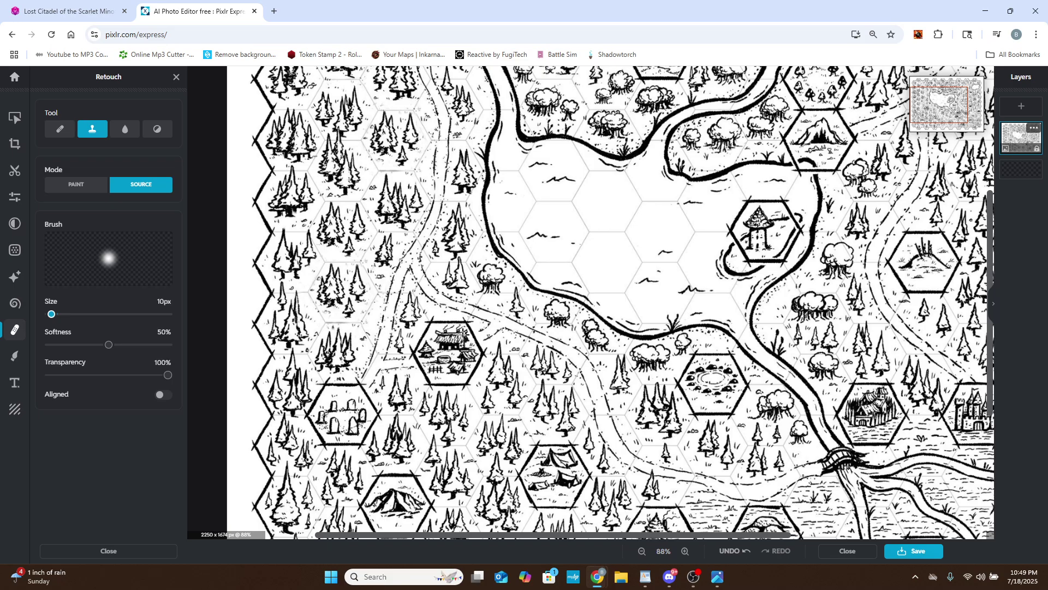
{"action": "scroll", "coordinate": [640, 333], "scroll_direction": "down", "scroll_amount": 3}
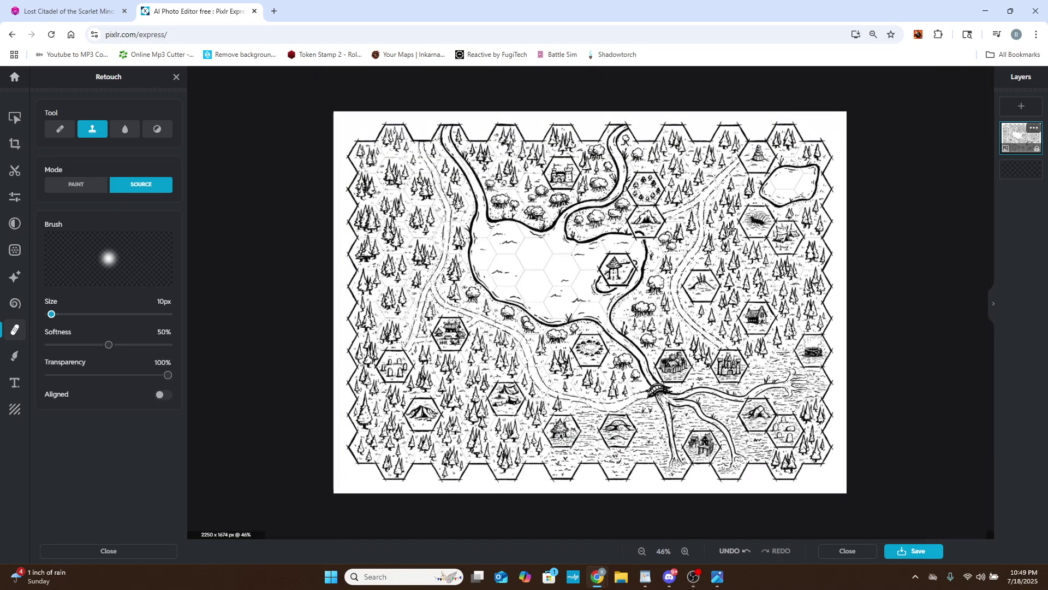
Try to clone the road stretch west of the smoking village hex across the hex's western corner, and undo it.
{"action": "scroll", "coordinate": [574, 208], "scroll_direction": "up", "scroll_amount": 1}
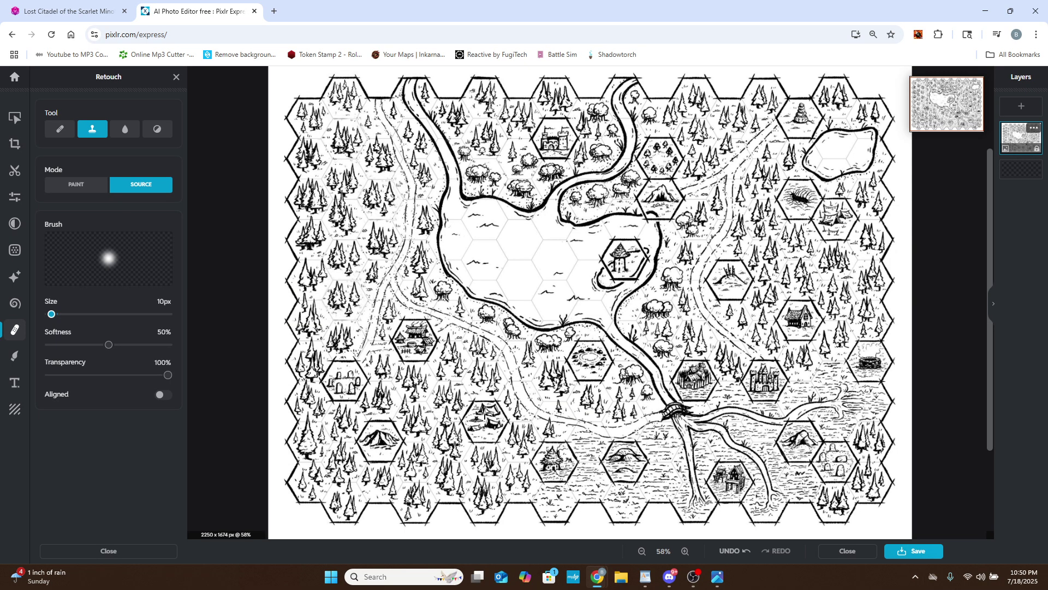
{"action": "scroll", "coordinate": [427, 398], "scroll_direction": "up", "scroll_amount": 5}
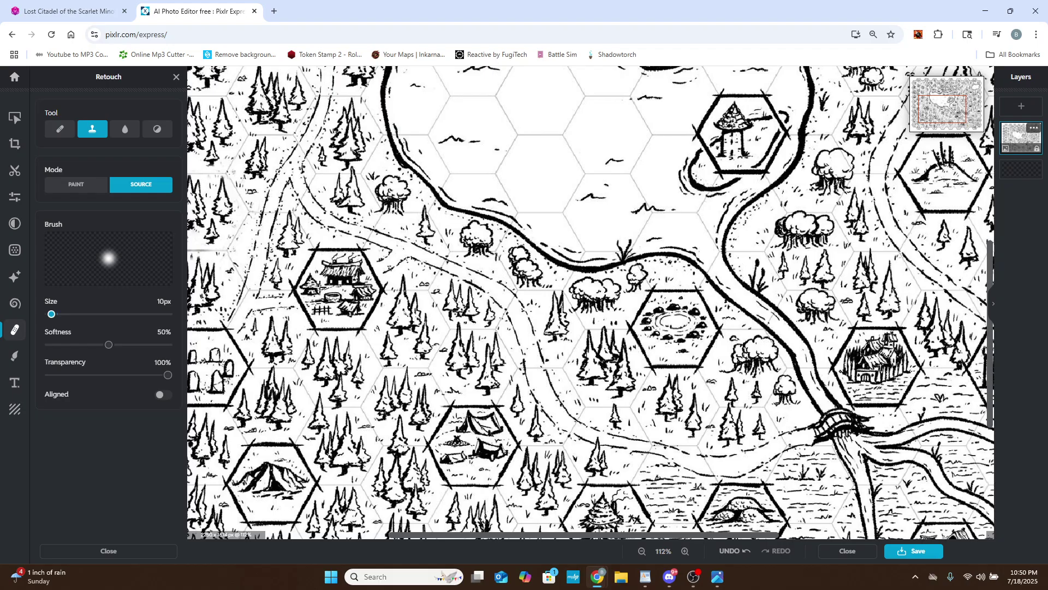
{"action": "scroll", "coordinate": [310, 298], "scroll_direction": "up", "scroll_amount": 8}
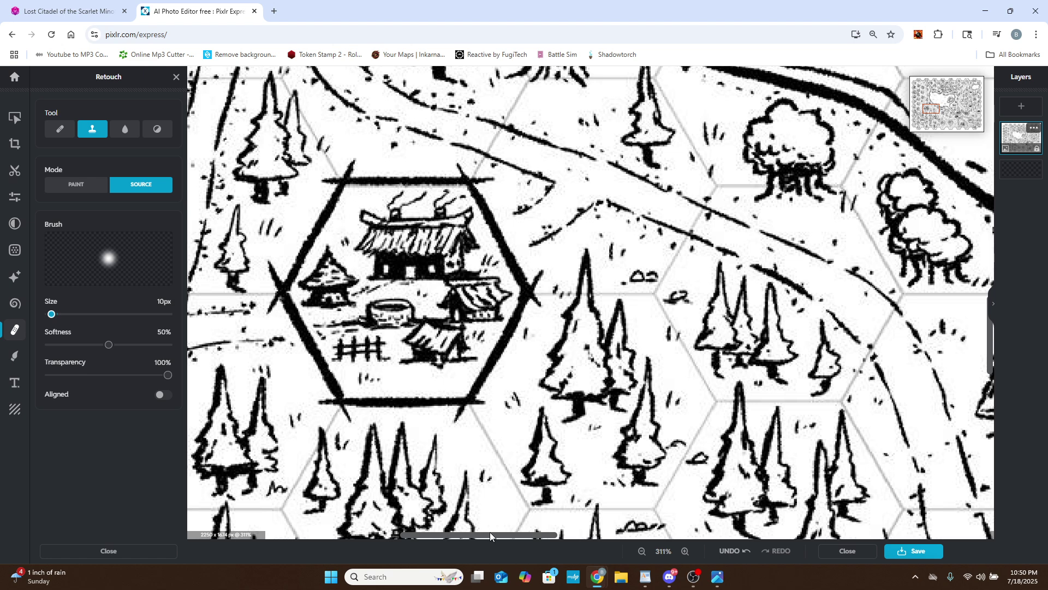
{"action": "left_click_drag", "start_coordinate": [490, 536], "coordinate": [465, 536]}
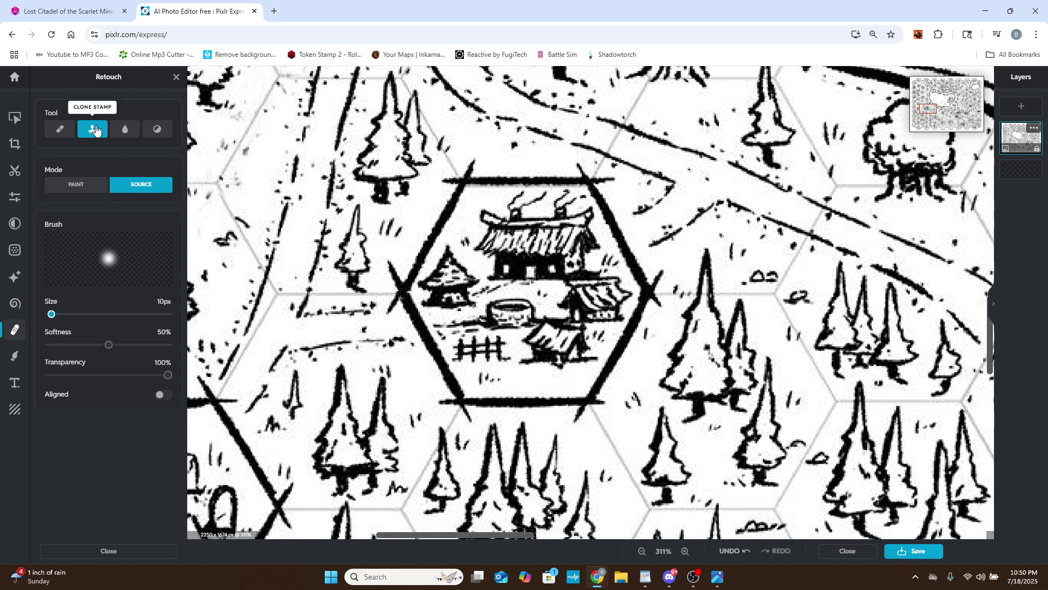
{"action": "left_click", "coordinate": [322, 345]}
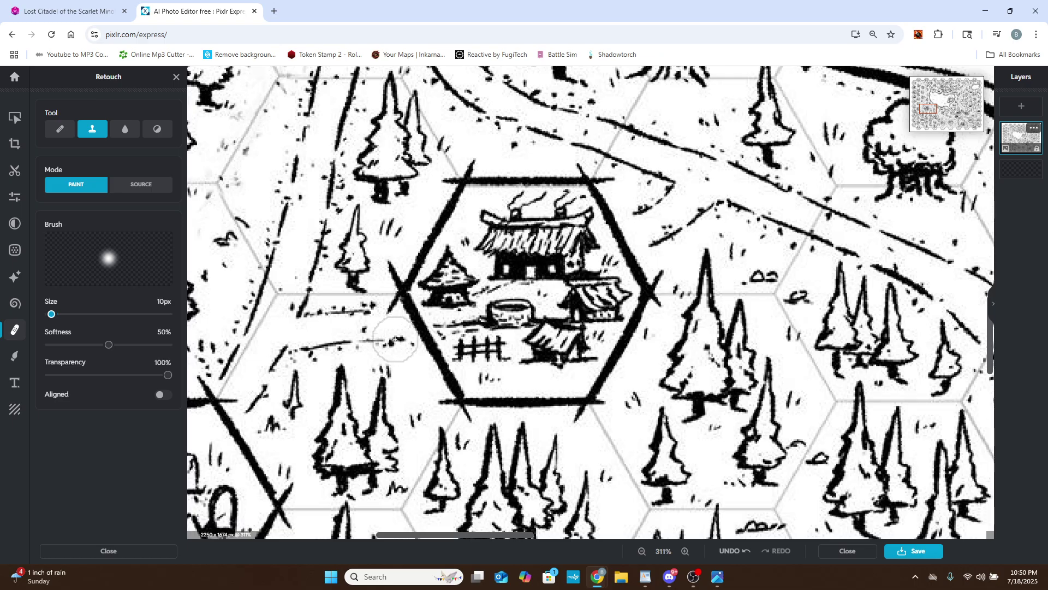
{"action": "mouse_move", "coordinate": [394, 339]}
{"action": "left_mouse_down"}
{"action": "mouse_move", "coordinate": [431, 333]}
{"action": "mouse_move", "coordinate": [390, 338]}
{"action": "mouse_move", "coordinate": [381, 314]}
{"action": "mouse_move", "coordinate": [426, 308]}
{"action": "mouse_move", "coordinate": [378, 310]}
{"action": "mouse_move", "coordinate": [450, 352]}
{"action": "mouse_move", "coordinate": [393, 289]}
{"action": "mouse_move", "coordinate": [336, 344]}
{"action": "left_mouse_up"}
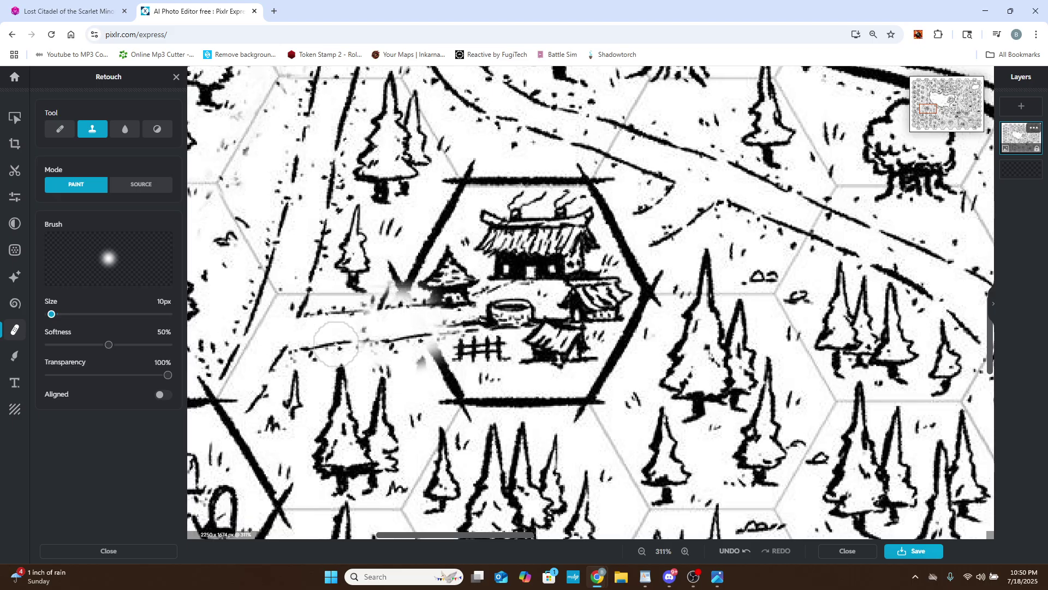
{"action": "scroll", "coordinate": [437, 325], "scroll_direction": "down", "scroll_amount": 2}
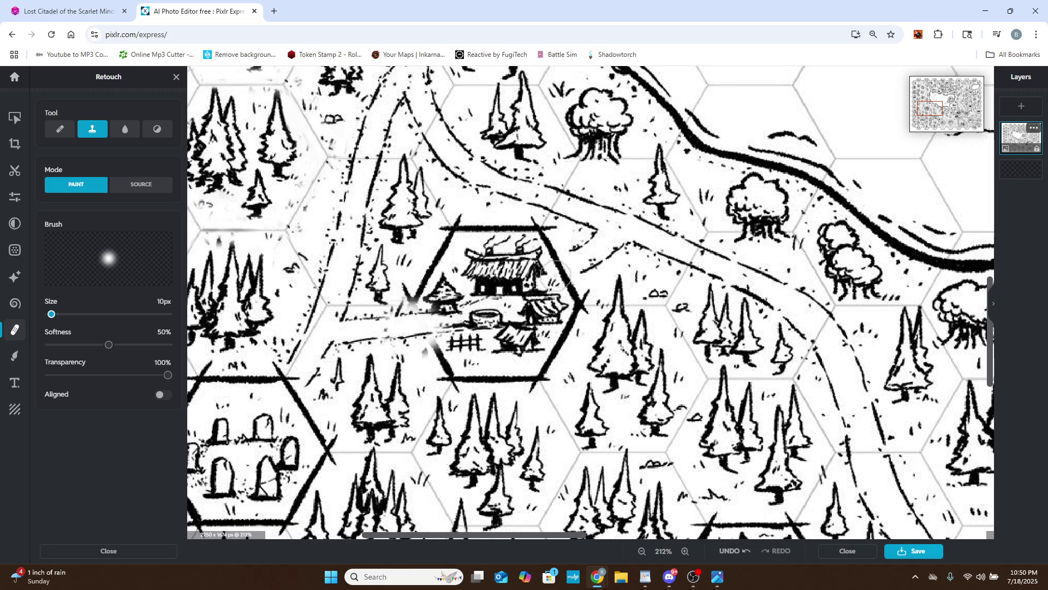
{"action": "left_click", "coordinate": [733, 552]}
Clone clean background over the grey smudge above the treetops in the hex north of the gravestone hex with a 25 px clone stamp.
{"action": "scroll", "coordinate": [401, 382], "scroll_direction": "down", "scroll_amount": 1}
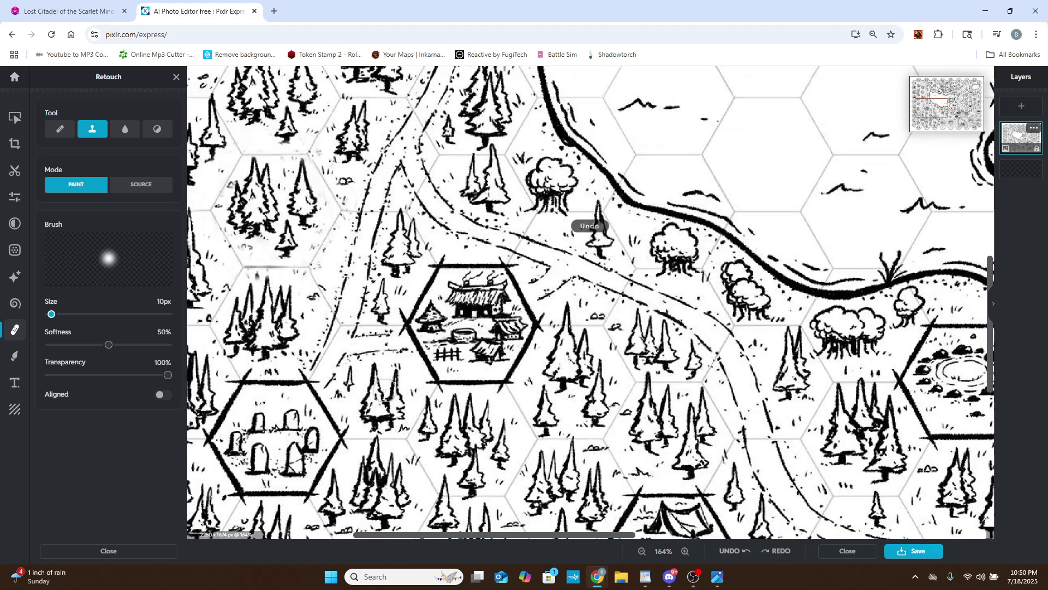
{"action": "scroll", "coordinate": [390, 375], "scroll_direction": "down", "scroll_amount": 1}
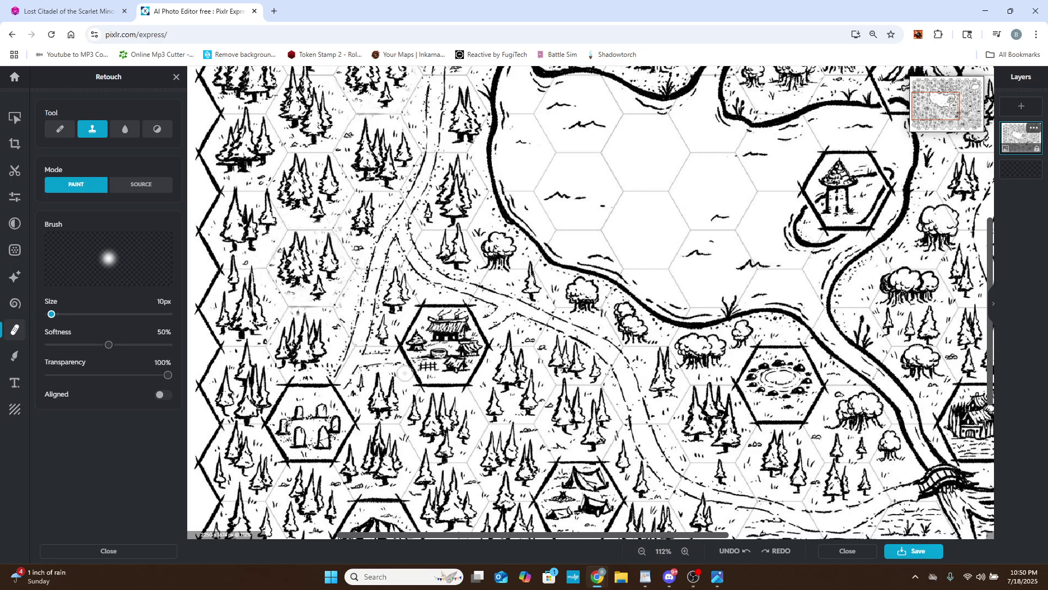
{"action": "scroll", "coordinate": [267, 434], "scroll_direction": "up", "scroll_amount": 3}
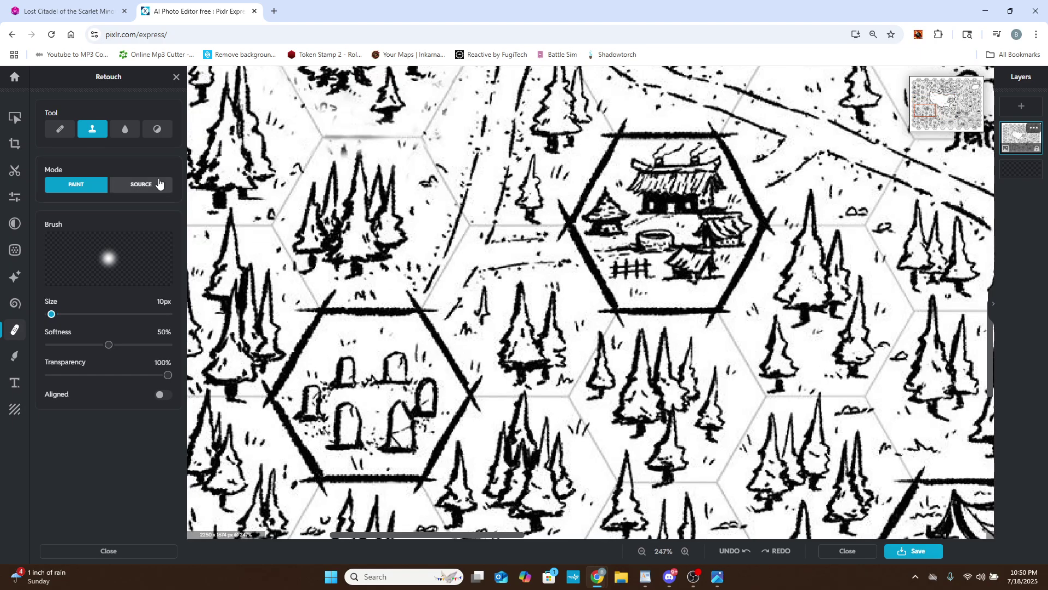
{"action": "left_click", "coordinate": [143, 188]}
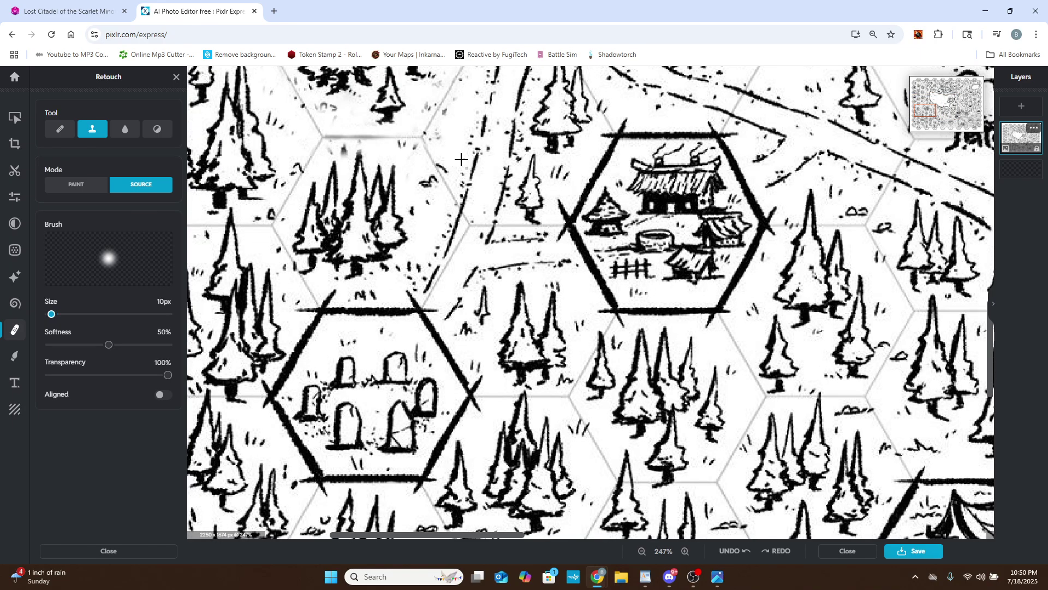
{"action": "left_click", "coordinate": [381, 162]}
{"action": "scroll", "coordinate": [363, 160], "scroll_direction": "up", "scroll_amount": 6}
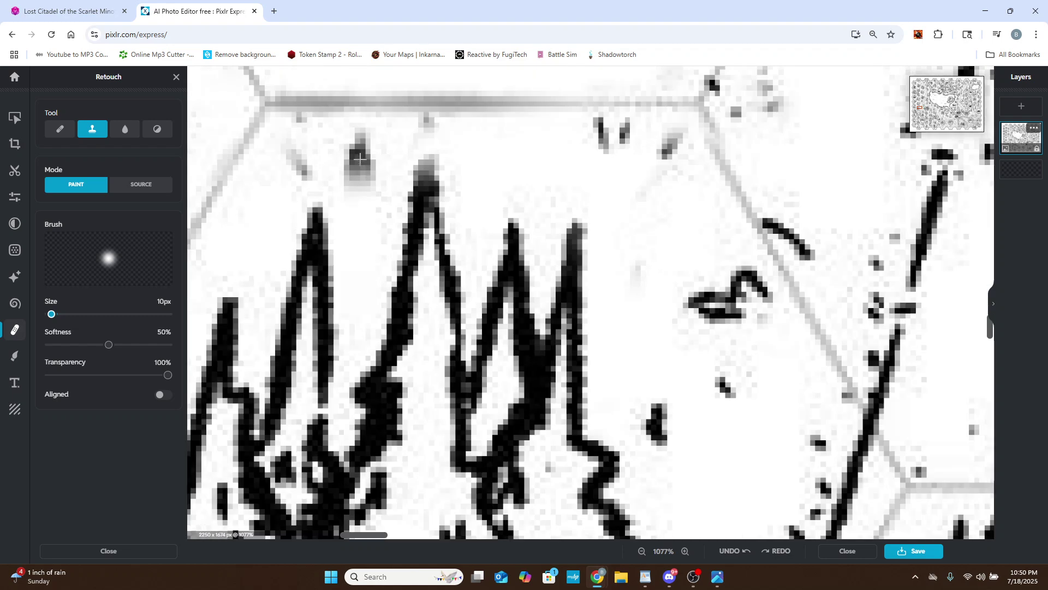
{"action": "left_click", "coordinate": [55, 314]}
{"action": "left_click_drag", "start_coordinate": [410, 164], "coordinate": [359, 157]}
{"action": "scroll", "coordinate": [345, 209], "scroll_direction": "down", "scroll_amount": 7}
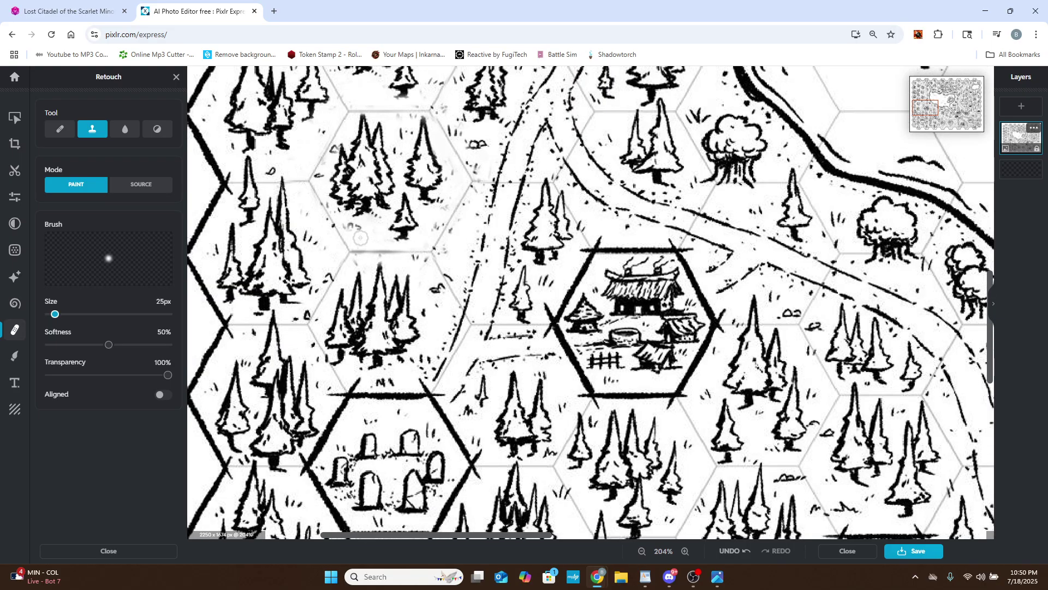
{"action": "scroll", "coordinate": [340, 293], "scroll_direction": "down", "scroll_amount": 2}
{"action": "scroll", "coordinate": [355, 307], "scroll_direction": "down", "scroll_amount": 1}
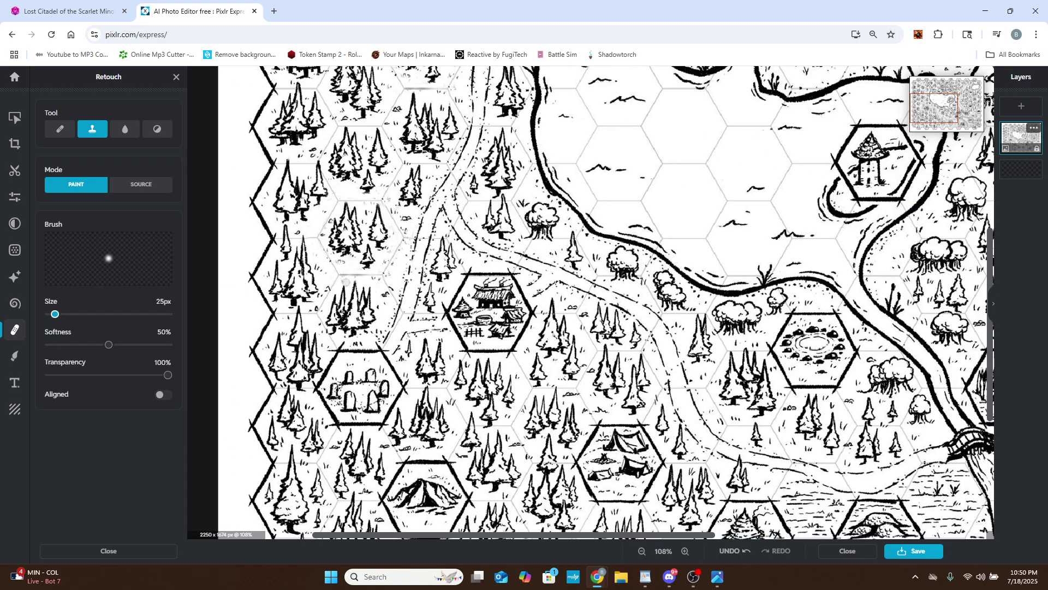
{"action": "left_click", "coordinate": [141, 184]}
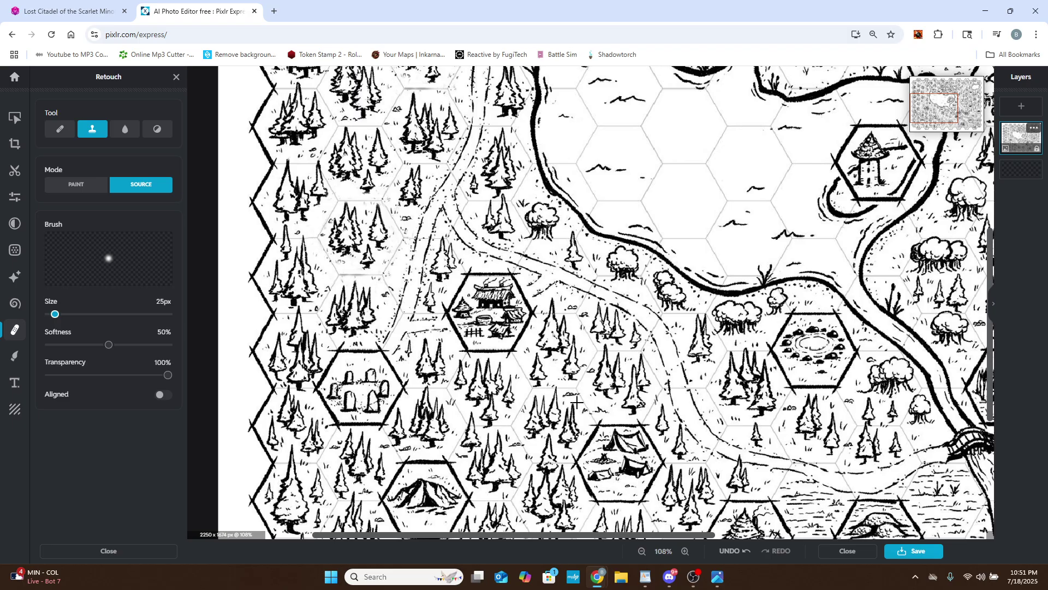
{"action": "scroll", "coordinate": [576, 402], "scroll_direction": "up", "scroll_amount": 5}
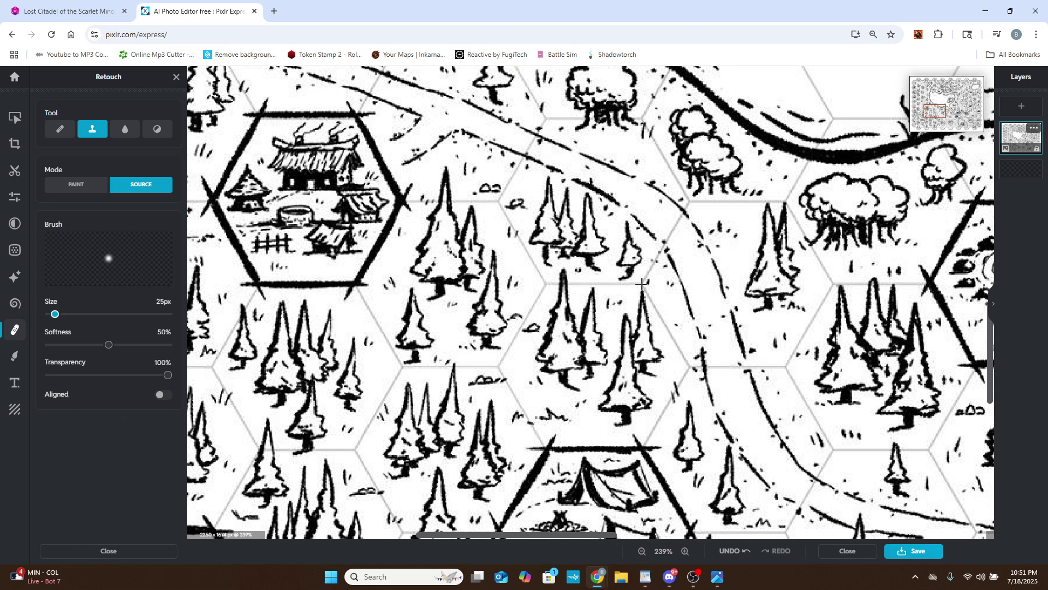
{"action": "left_click", "coordinate": [641, 283]}
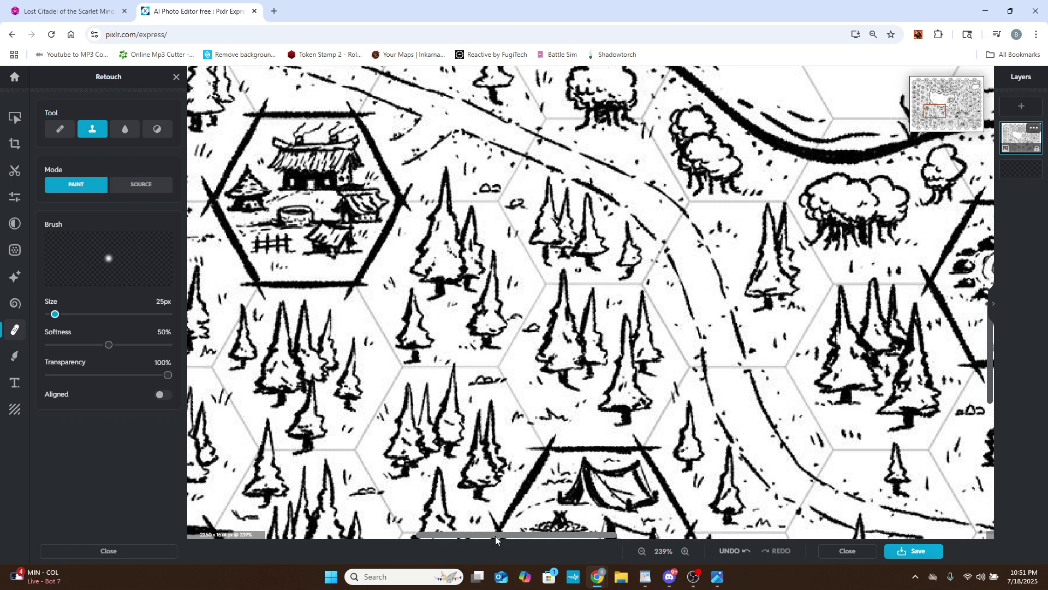
{"action": "left_click_drag", "start_coordinate": [501, 536], "coordinate": [392, 536]}
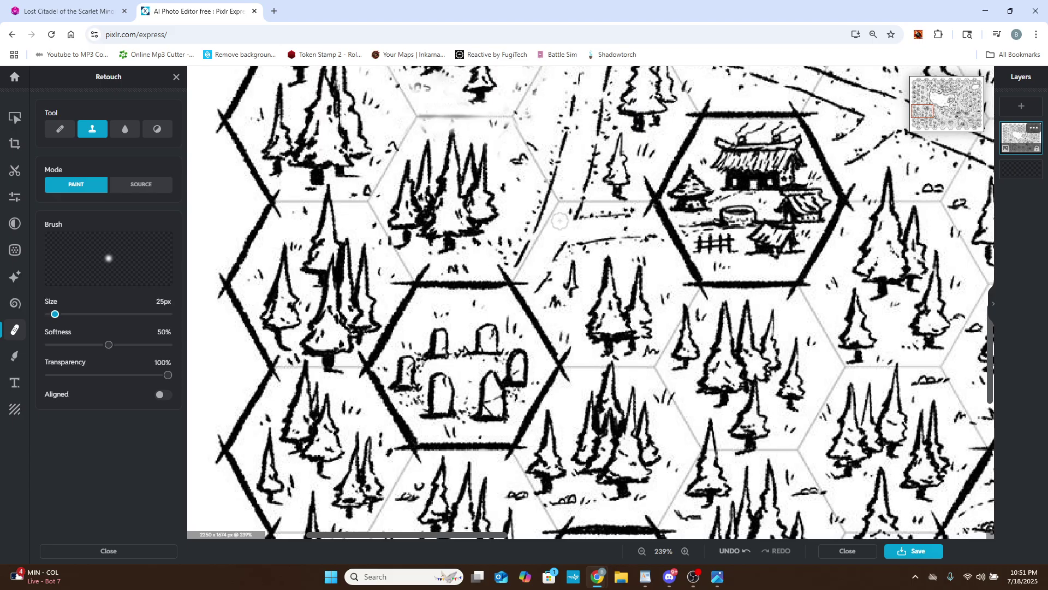
{"action": "scroll", "coordinate": [502, 252], "scroll_direction": "up", "scroll_amount": 2}
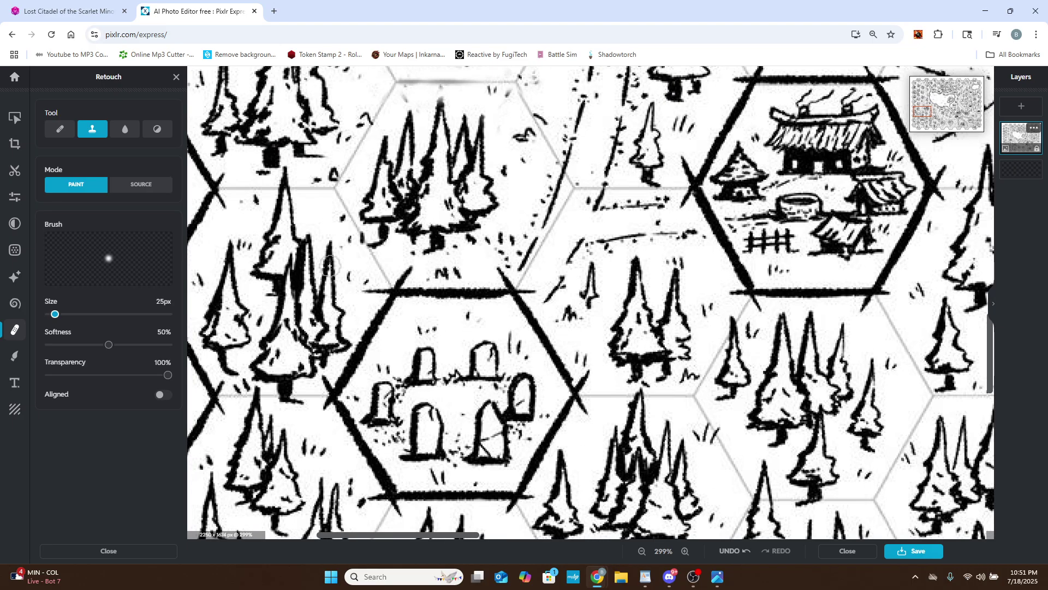
Sample the north-western corner of the forest hex south-east of the village and clone its trees over the gravestone hex from its matching corner.
{"action": "left_click", "coordinate": [165, 189]}
{"action": "scroll", "coordinate": [498, 295], "scroll_direction": "down", "scroll_amount": 2}
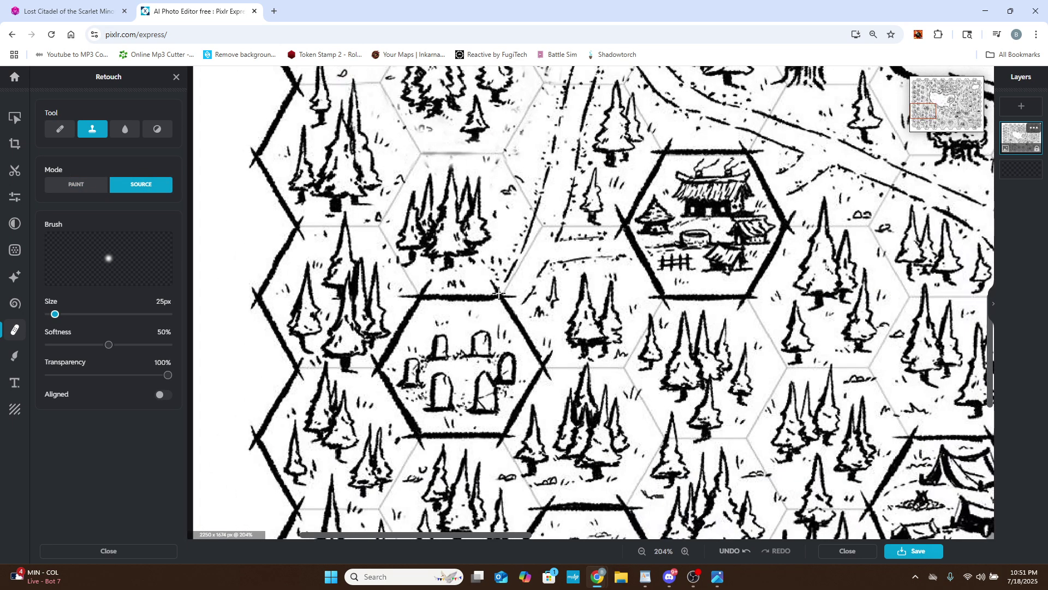
{"action": "scroll", "coordinate": [546, 333], "scroll_direction": "down", "scroll_amount": 1}
{"action": "scroll", "coordinate": [851, 342], "scroll_direction": "up", "scroll_amount": 5}
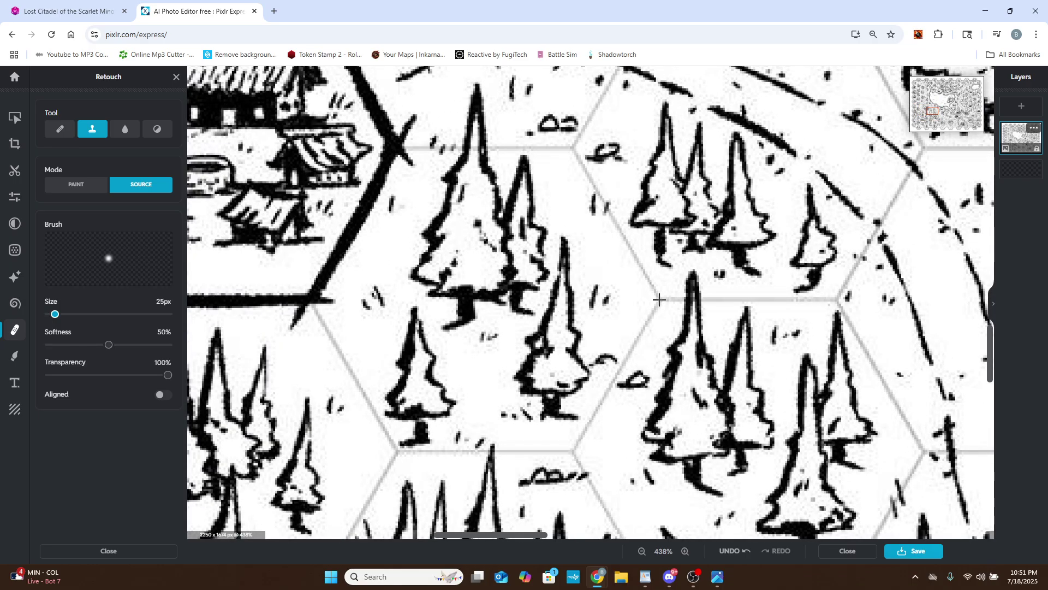
{"action": "left_click", "coordinate": [659, 299]}
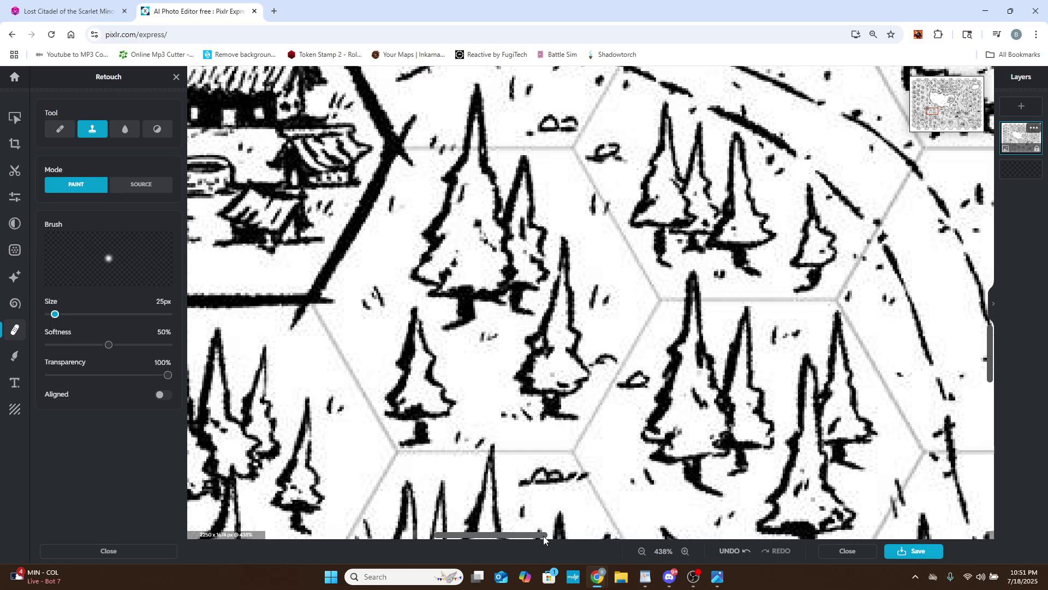
{"action": "left_click_drag", "start_coordinate": [543, 536], "coordinate": [435, 536]}
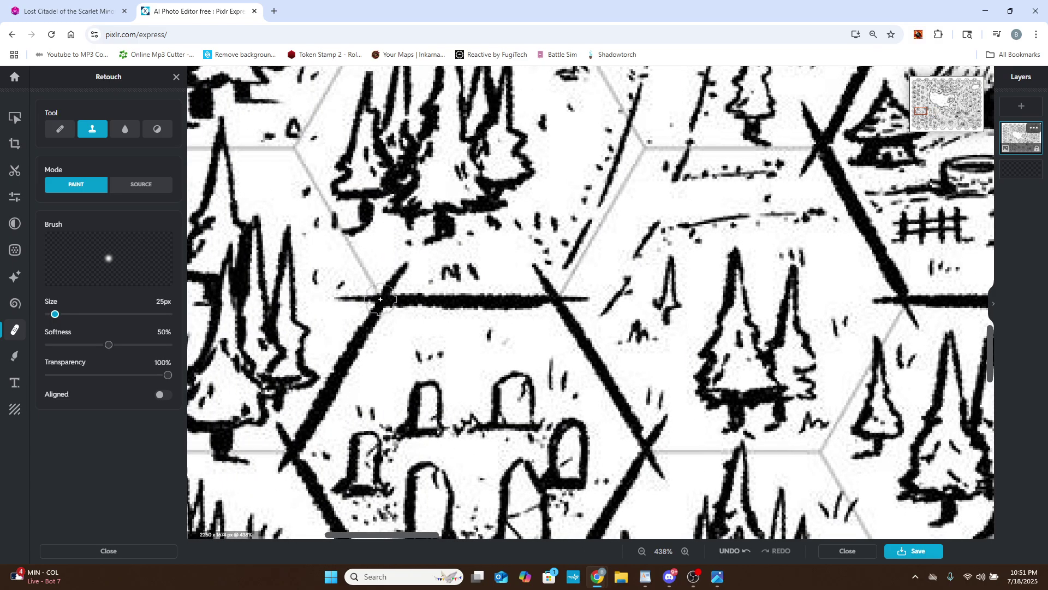
{"action": "mouse_move", "coordinate": [380, 299]}
{"action": "left_mouse_down"}
{"action": "mouse_move", "coordinate": [378, 298]}
{"action": "mouse_move", "coordinate": [367, 317]}
{"action": "mouse_move", "coordinate": [393, 273]}
{"action": "mouse_move", "coordinate": [398, 282]}
{"action": "mouse_move", "coordinate": [351, 302]}
{"action": "mouse_move", "coordinate": [428, 294]}
{"action": "mouse_move", "coordinate": [404, 283]}
{"action": "mouse_move", "coordinate": [474, 300]}
{"action": "mouse_move", "coordinate": [391, 301]}
{"action": "mouse_move", "coordinate": [356, 351]}
{"action": "mouse_move", "coordinate": [377, 304]}
{"action": "mouse_move", "coordinate": [330, 382]}
{"action": "mouse_move", "coordinate": [360, 359]}
{"action": "mouse_move", "coordinate": [334, 397]}
{"action": "mouse_move", "coordinate": [297, 445]}
{"action": "mouse_move", "coordinate": [286, 430]}
{"action": "mouse_move", "coordinate": [278, 448]}
{"action": "mouse_move", "coordinate": [296, 425]}
{"action": "mouse_move", "coordinate": [283, 438]}
{"action": "mouse_move", "coordinate": [284, 463]}
{"action": "mouse_move", "coordinate": [295, 463]}
{"action": "mouse_move", "coordinate": [335, 517]}
{"action": "mouse_move", "coordinate": [344, 514]}
{"action": "mouse_move", "coordinate": [328, 431]}
{"action": "mouse_move", "coordinate": [352, 370]}
{"action": "mouse_move", "coordinate": [323, 408]}
{"action": "mouse_move", "coordinate": [321, 423]}
{"action": "mouse_move", "coordinate": [432, 301]}
{"action": "mouse_move", "coordinate": [539, 304]}
{"action": "mouse_move", "coordinate": [503, 300]}
{"action": "mouse_move", "coordinate": [519, 295]}
{"action": "mouse_move", "coordinate": [477, 309]}
{"action": "mouse_move", "coordinate": [536, 303]}
{"action": "mouse_move", "coordinate": [541, 283]}
{"action": "mouse_move", "coordinate": [525, 276]}
{"action": "mouse_move", "coordinate": [558, 320]}
{"action": "mouse_move", "coordinate": [565, 385]}
{"action": "mouse_move", "coordinate": [552, 429]}
{"action": "mouse_move", "coordinate": [579, 423]}
{"action": "mouse_move", "coordinate": [547, 449]}
{"action": "mouse_move", "coordinate": [546, 407]}
{"action": "mouse_move", "coordinate": [527, 415]}
{"action": "mouse_move", "coordinate": [543, 374]}
{"action": "mouse_move", "coordinate": [528, 345]}
{"action": "mouse_move", "coordinate": [513, 475]}
{"action": "mouse_move", "coordinate": [529, 476]}
{"action": "mouse_move", "coordinate": [508, 500]}
{"action": "mouse_move", "coordinate": [506, 399]}
{"action": "mouse_move", "coordinate": [475, 330]}
{"action": "mouse_move", "coordinate": [409, 348]}
{"action": "mouse_move", "coordinate": [383, 432]}
{"action": "mouse_move", "coordinate": [382, 307]}
{"action": "mouse_move", "coordinate": [385, 415]}
{"action": "mouse_move", "coordinate": [371, 480]}
{"action": "mouse_move", "coordinate": [397, 403]}
{"action": "mouse_move", "coordinate": [437, 341]}
{"action": "mouse_move", "coordinate": [437, 464]}
{"action": "mouse_move", "coordinate": [421, 453]}
{"action": "mouse_move", "coordinate": [461, 349]}
{"action": "mouse_move", "coordinate": [480, 454]}
{"action": "mouse_move", "coordinate": [508, 336]}
{"action": "mouse_move", "coordinate": [464, 448]}
{"action": "mouse_move", "coordinate": [502, 413]}
{"action": "mouse_move", "coordinate": [399, 488]}
{"action": "mouse_move", "coordinate": [355, 448]}
{"action": "mouse_move", "coordinate": [369, 389]}
{"action": "mouse_move", "coordinate": [354, 453]}
{"action": "mouse_move", "coordinate": [383, 519]}
{"action": "mouse_move", "coordinate": [363, 469]}
{"action": "mouse_move", "coordinate": [419, 482]}
{"action": "left_mouse_up"}
Continue cloning forest and thin grid lines over the gravestone hex's eastern edges and remaining southern part.
{"action": "scroll", "coordinate": [540, 454], "scroll_direction": "down", "scroll_amount": 1}
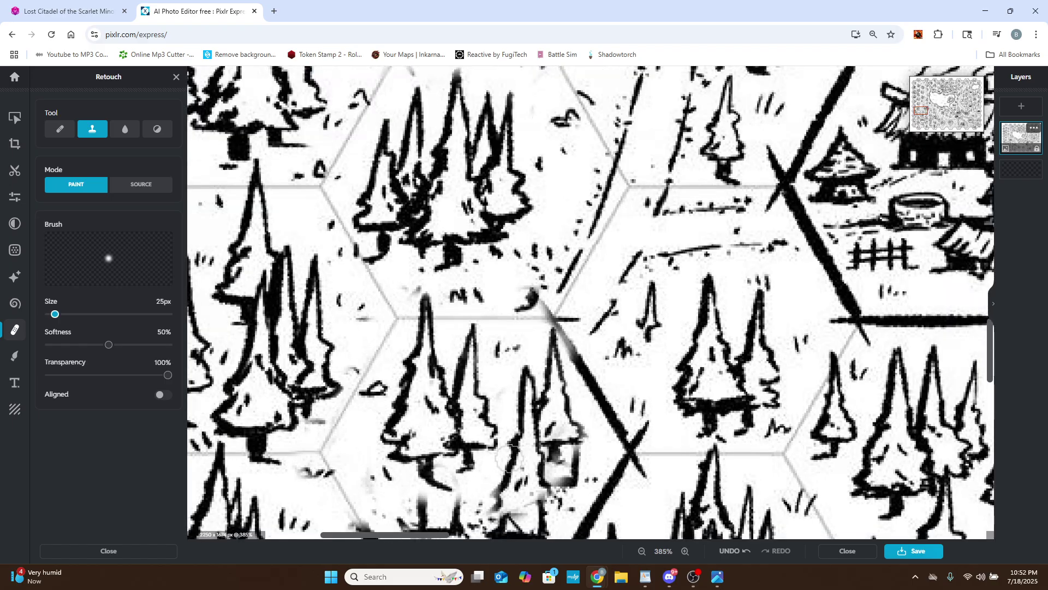
{"action": "scroll", "coordinate": [484, 456], "scroll_direction": "down", "scroll_amount": 1}
{"action": "mouse_move", "coordinate": [475, 462]}
{"action": "left_mouse_down"}
{"action": "mouse_move", "coordinate": [407, 484]}
{"action": "mouse_move", "coordinate": [414, 501]}
{"action": "mouse_move", "coordinate": [482, 500]}
{"action": "mouse_move", "coordinate": [440, 512]}
{"action": "mouse_move", "coordinate": [399, 475]}
{"action": "mouse_move", "coordinate": [406, 503]}
{"action": "mouse_move", "coordinate": [429, 519]}
{"action": "mouse_move", "coordinate": [465, 518]}
{"action": "mouse_move", "coordinate": [438, 523]}
{"action": "mouse_move", "coordinate": [425, 523]}
{"action": "mouse_move", "coordinate": [402, 469]}
{"action": "mouse_move", "coordinate": [415, 531]}
{"action": "mouse_move", "coordinate": [524, 521]}
{"action": "mouse_move", "coordinate": [541, 508]}
{"action": "mouse_move", "coordinate": [527, 514]}
{"action": "mouse_move", "coordinate": [526, 530]}
{"action": "mouse_move", "coordinate": [558, 504]}
{"action": "mouse_move", "coordinate": [567, 457]}
{"action": "mouse_move", "coordinate": [541, 509]}
{"action": "mouse_move", "coordinate": [529, 438]}
{"action": "mouse_move", "coordinate": [582, 476]}
{"action": "mouse_move", "coordinate": [607, 464]}
{"action": "mouse_move", "coordinate": [624, 433]}
{"action": "mouse_move", "coordinate": [616, 444]}
{"action": "mouse_move", "coordinate": [594, 441]}
{"action": "mouse_move", "coordinate": [593, 417]}
{"action": "mouse_move", "coordinate": [616, 445]}
{"action": "mouse_move", "coordinate": [538, 328]}
{"action": "mouse_move", "coordinate": [521, 322]}
{"action": "mouse_move", "coordinate": [566, 335]}
{"action": "mouse_move", "coordinate": [555, 369]}
{"action": "mouse_move", "coordinate": [595, 437]}
{"action": "left_mouse_up"}
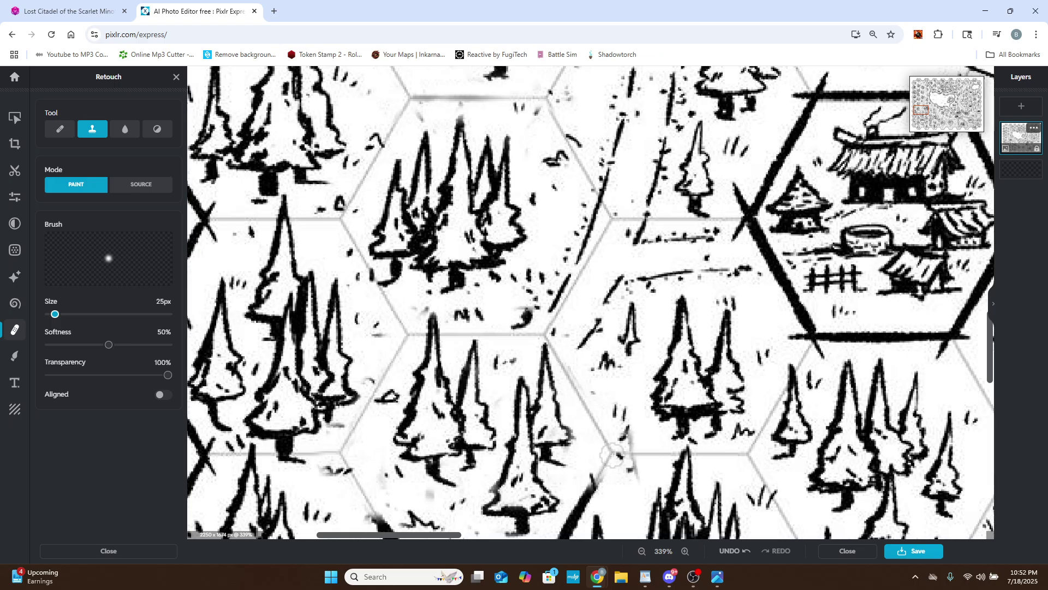
{"action": "mouse_move", "coordinate": [606, 469]}
{"action": "left_mouse_down"}
{"action": "mouse_move", "coordinate": [590, 491]}
{"action": "mouse_move", "coordinate": [595, 464]}
{"action": "mouse_move", "coordinate": [573, 511]}
{"action": "left_mouse_up"}
{"action": "scroll", "coordinate": [574, 511], "scroll_direction": "down", "scroll_amount": 3}
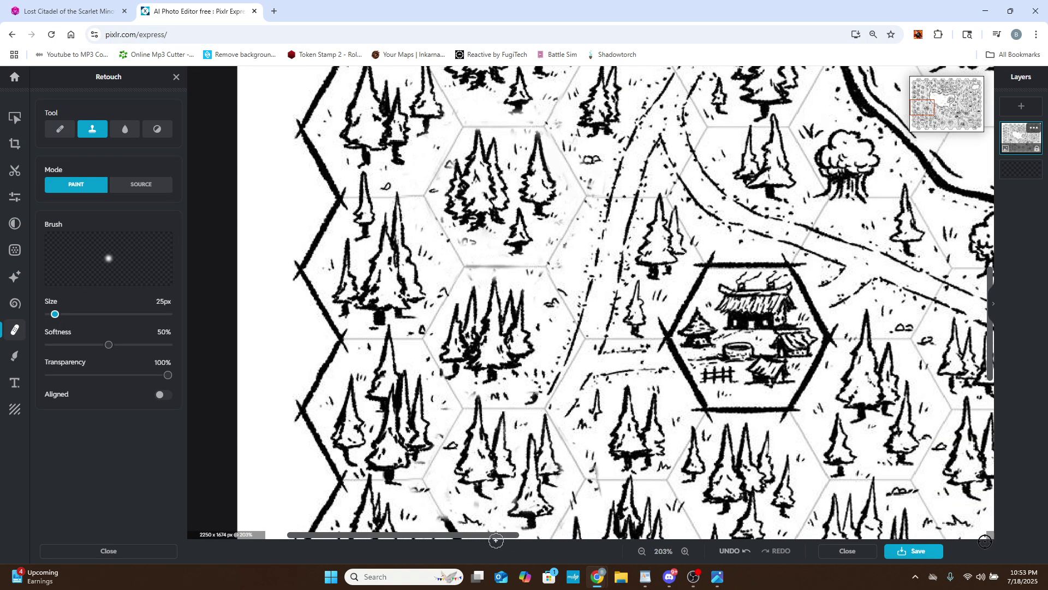
{"action": "left_click_drag", "start_coordinate": [463, 541], "coordinate": [449, 526]}
{"action": "mouse_move", "coordinate": [505, 500]}
{"action": "left_mouse_down"}
{"action": "mouse_move", "coordinate": [473, 515]}
{"action": "mouse_move", "coordinate": [480, 502]}
{"action": "mouse_move", "coordinate": [461, 506]}
{"action": "mouse_move", "coordinate": [458, 471]}
{"action": "left_mouse_up"}
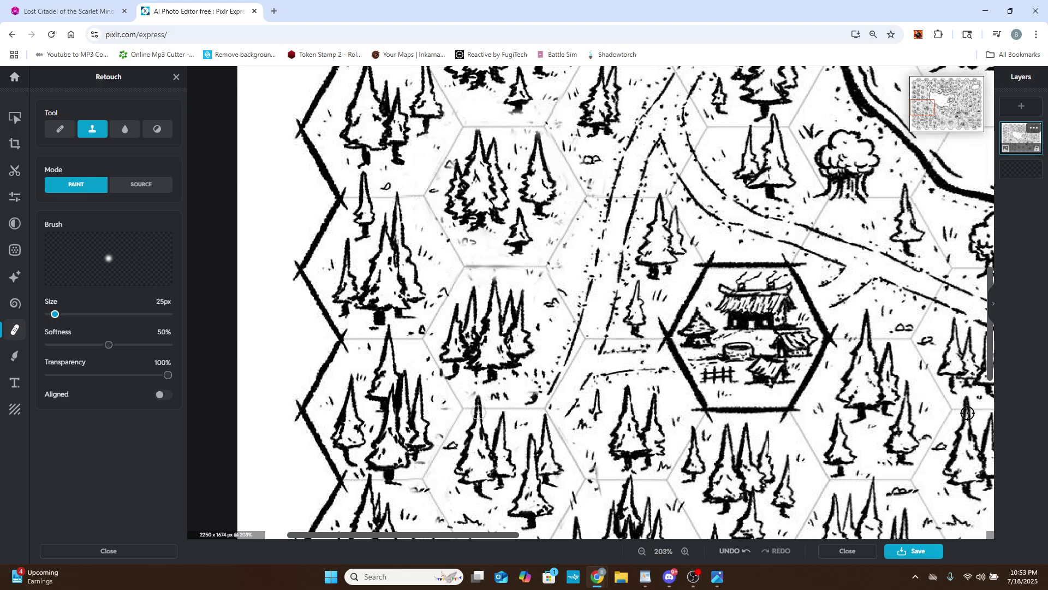
Sample the background white from the forest hex above the covered one and paint out the smudge above the treetop with a 12 px brush.
{"action": "left_click", "coordinate": [14, 357]}
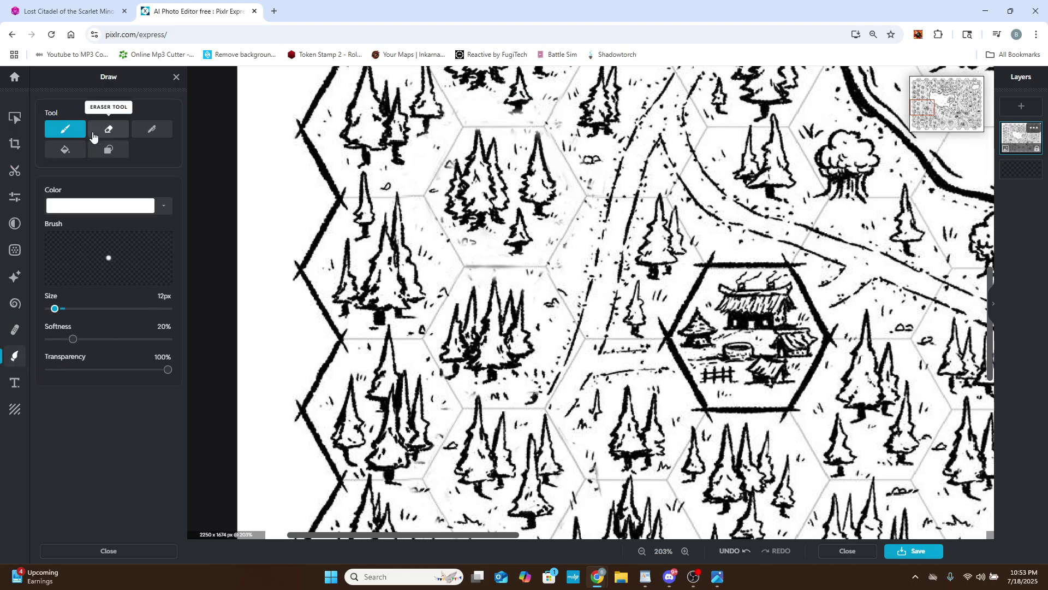
{"action": "left_click", "coordinate": [163, 207]}
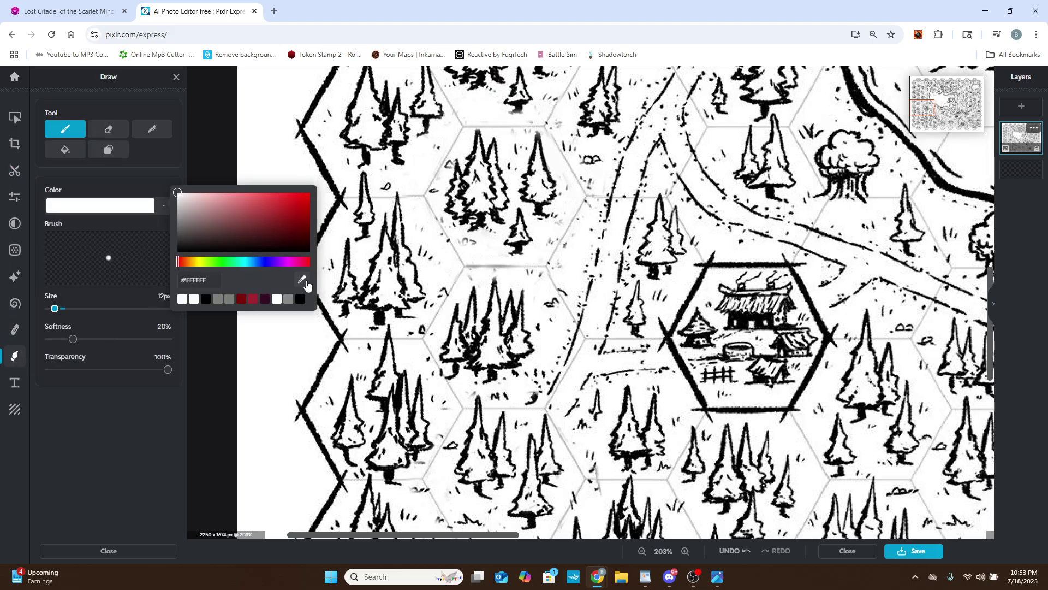
{"action": "left_click", "coordinate": [304, 281]}
{"action": "left_click", "coordinate": [479, 299]}
{"action": "left_click", "coordinate": [466, 386]}
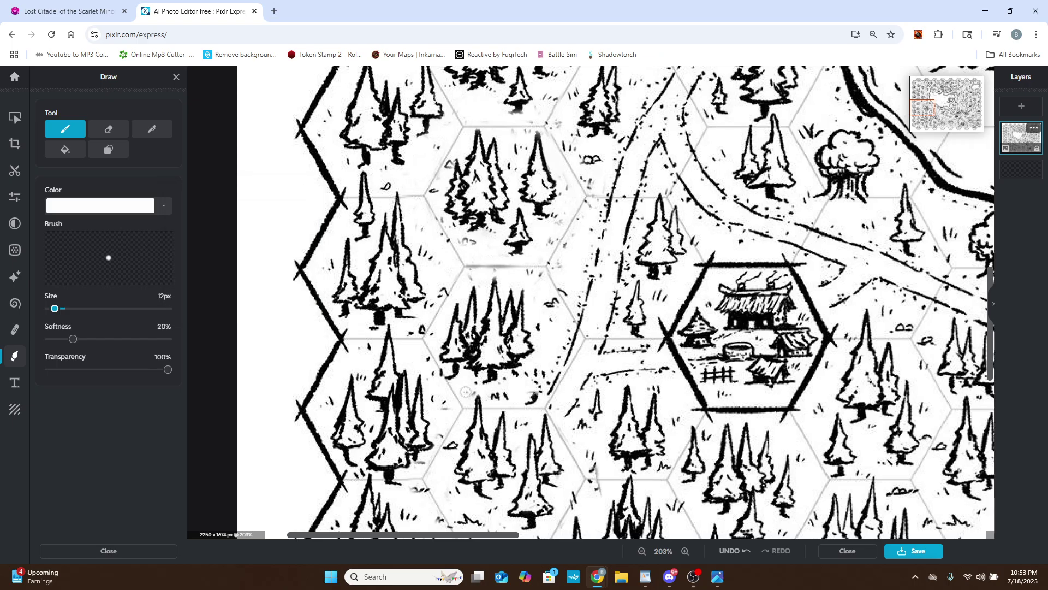
{"action": "scroll", "coordinate": [461, 388], "scroll_direction": "up", "scroll_amount": 10}
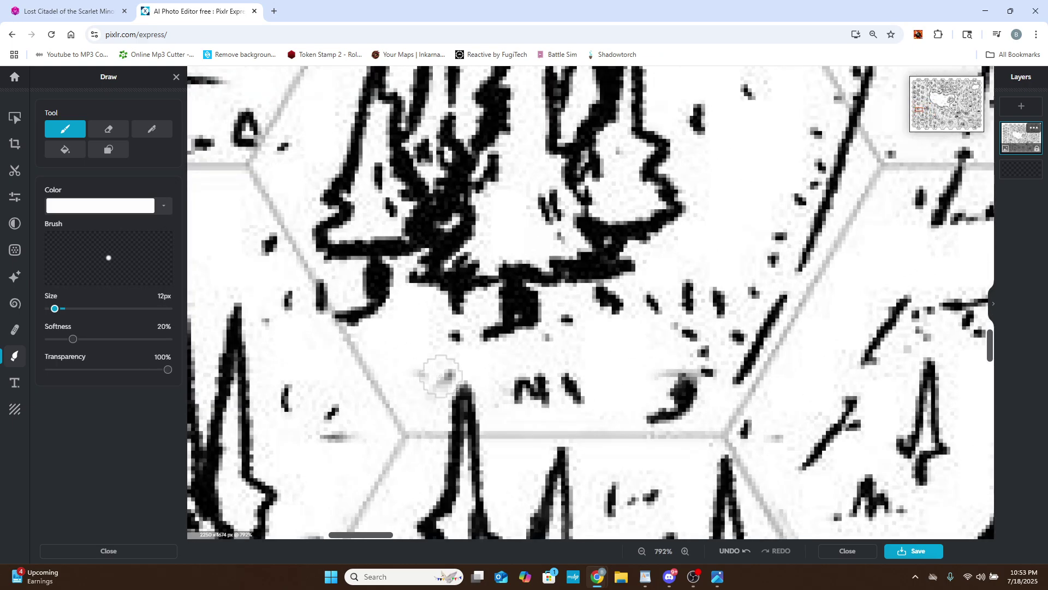
{"action": "mouse_move", "coordinate": [441, 377]}
{"action": "left_mouse_down"}
{"action": "mouse_move", "coordinate": [433, 368]}
{"action": "mouse_move", "coordinate": [421, 379]}
{"action": "mouse_move", "coordinate": [440, 371]}
{"action": "left_mouse_up"}
Paint out the leftover grey streak crossing the grid line at the covered gravestone hex's eastern corner.
{"action": "scroll", "coordinate": [602, 343], "scroll_direction": "down", "scroll_amount": 12}
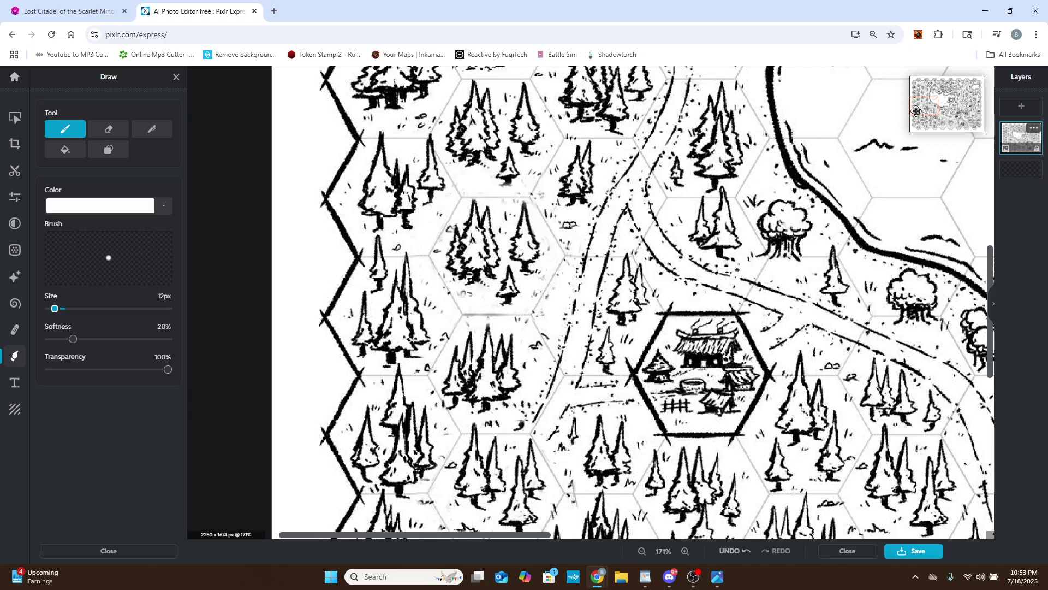
{"action": "left_click_drag", "start_coordinate": [917, 111], "coordinate": [916, 116]}
{"action": "scroll", "coordinate": [617, 230], "scroll_direction": "up", "scroll_amount": 12}
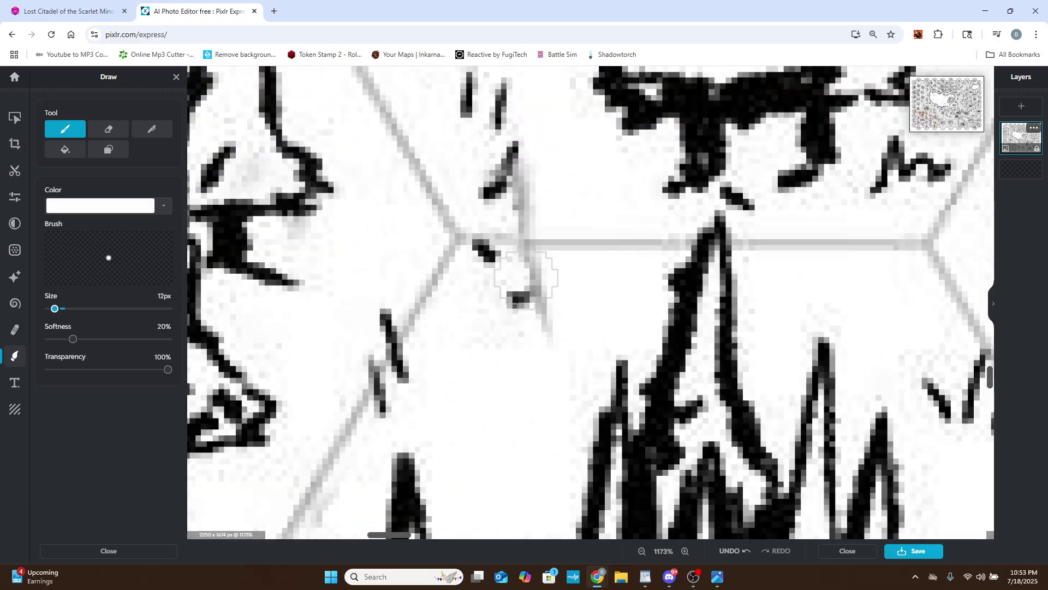
{"action": "mouse_move", "coordinate": [526, 277]}
{"action": "left_mouse_down"}
{"action": "mouse_move", "coordinate": [519, 298]}
{"action": "mouse_move", "coordinate": [540, 312]}
{"action": "mouse_move", "coordinate": [545, 331]}
{"action": "left_mouse_up"}
{"action": "left_click_drag", "start_coordinate": [543, 188], "coordinate": [524, 224]}
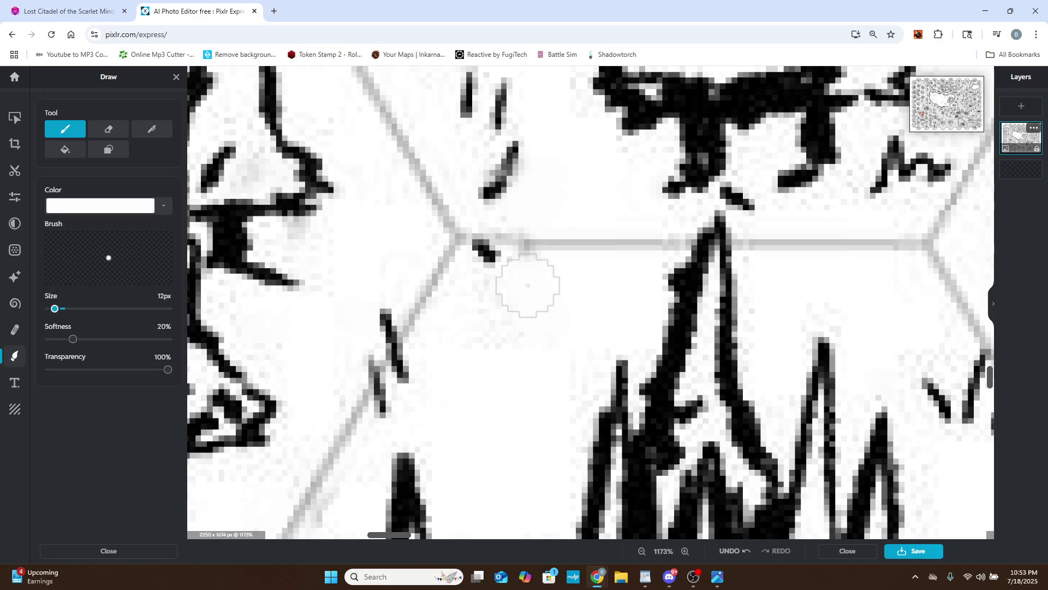
{"action": "scroll", "coordinate": [511, 390], "scroll_direction": "down", "scroll_amount": 3}
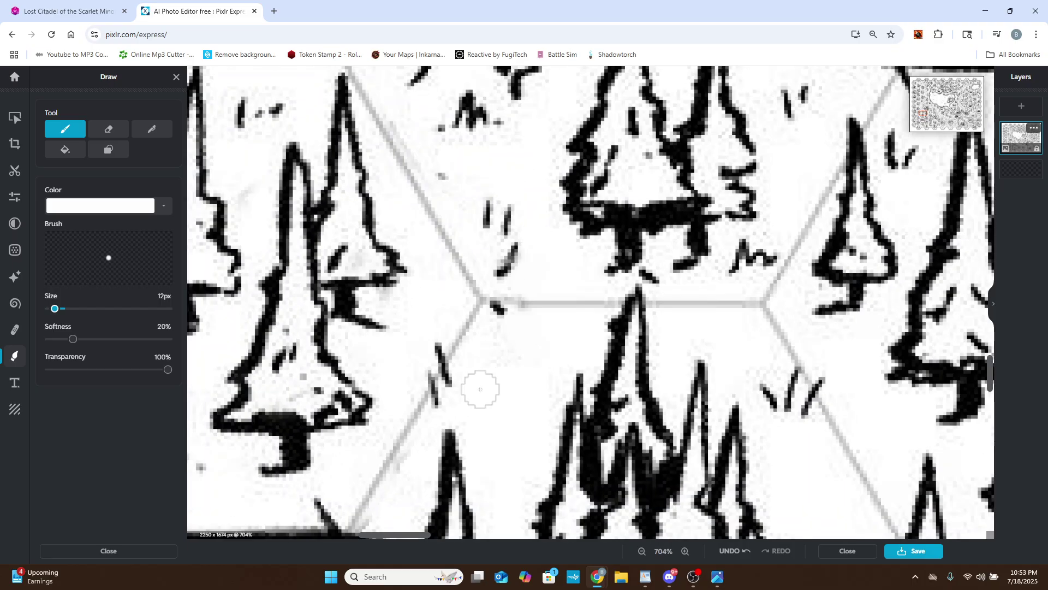
Set the clone brush to 15 px and sample the north-western grid corner of the bushy-tree hex west-southwest of the castle.
{"action": "scroll", "coordinate": [480, 389], "scroll_direction": "down", "scroll_amount": 3}
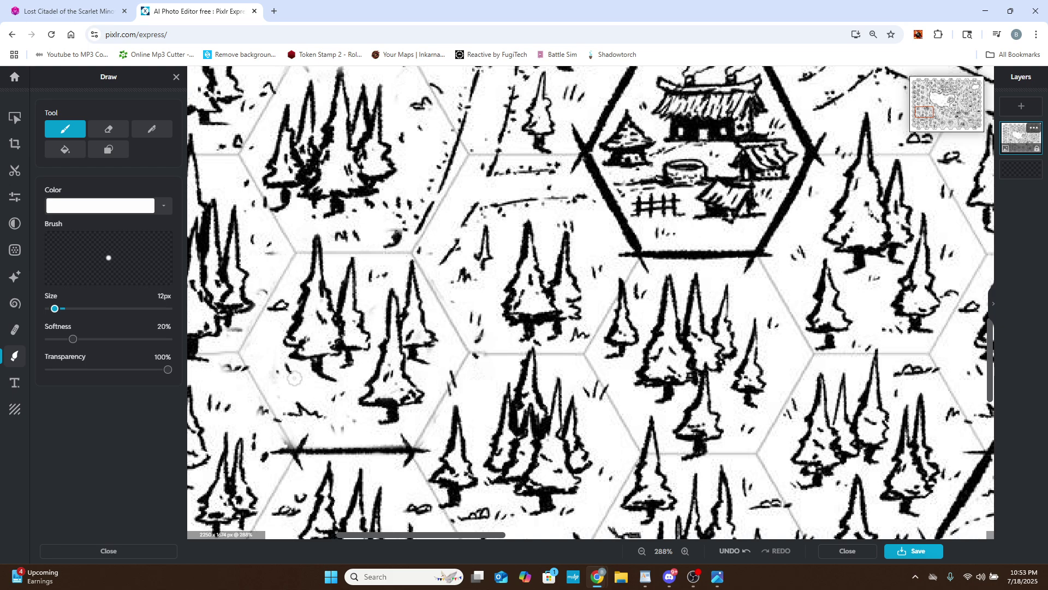
{"action": "scroll", "coordinate": [236, 387], "scroll_direction": "up", "scroll_amount": 2}
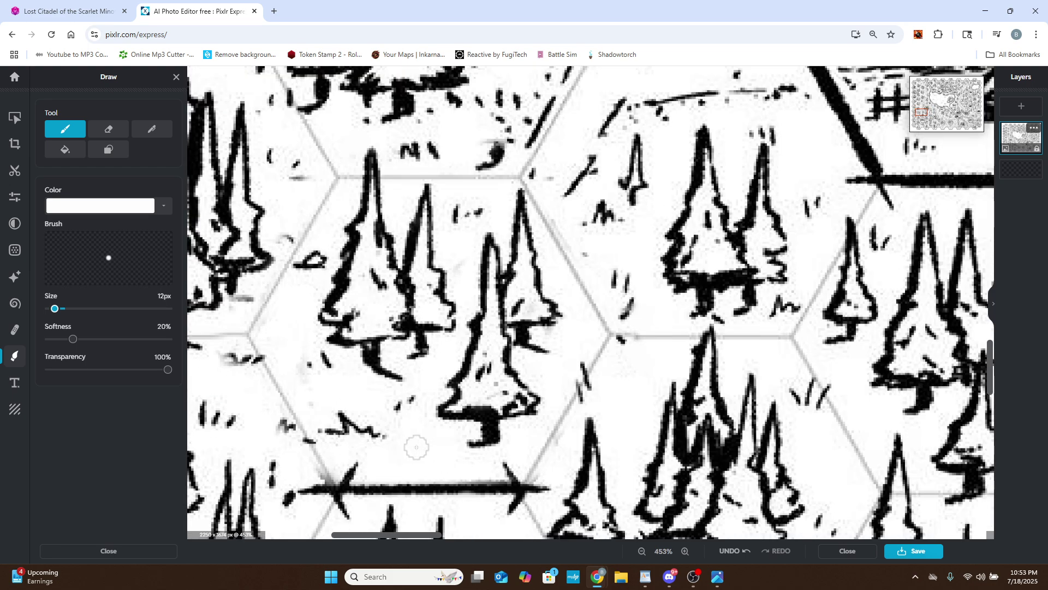
{"action": "scroll", "coordinate": [423, 461], "scroll_direction": "down", "scroll_amount": 2}
{"action": "scroll", "coordinate": [415, 483], "scroll_direction": "down", "scroll_amount": 3}
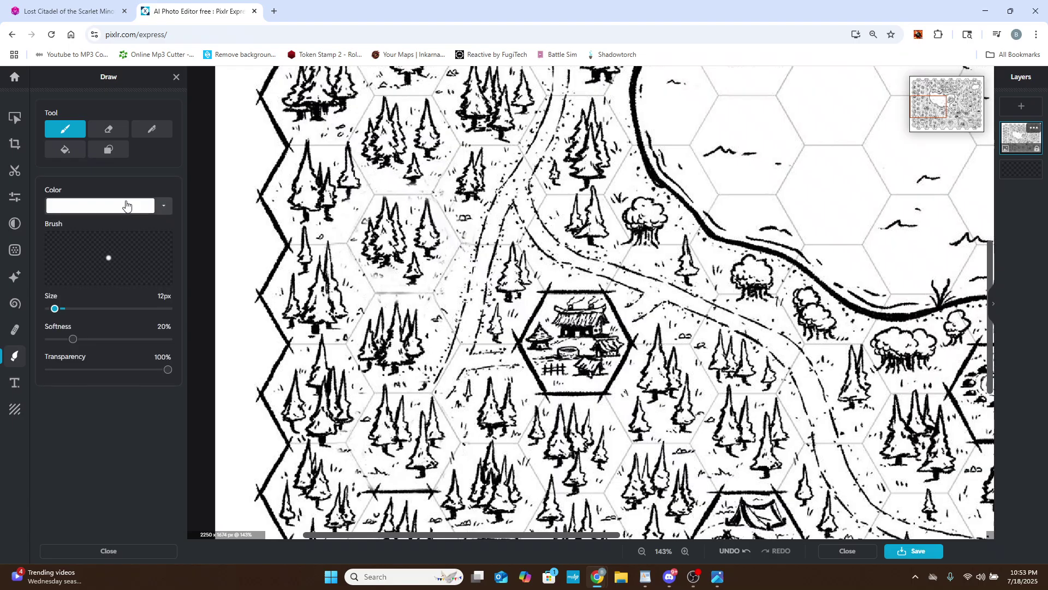
{"action": "left_click", "coordinate": [15, 329]}
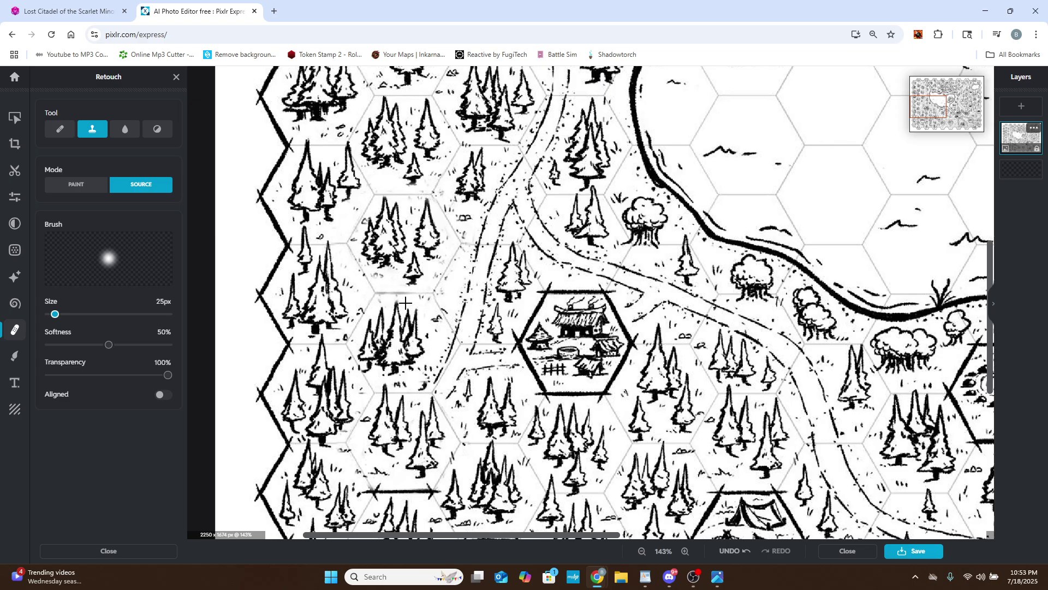
{"action": "scroll", "coordinate": [384, 297], "scroll_direction": "up", "scroll_amount": 5}
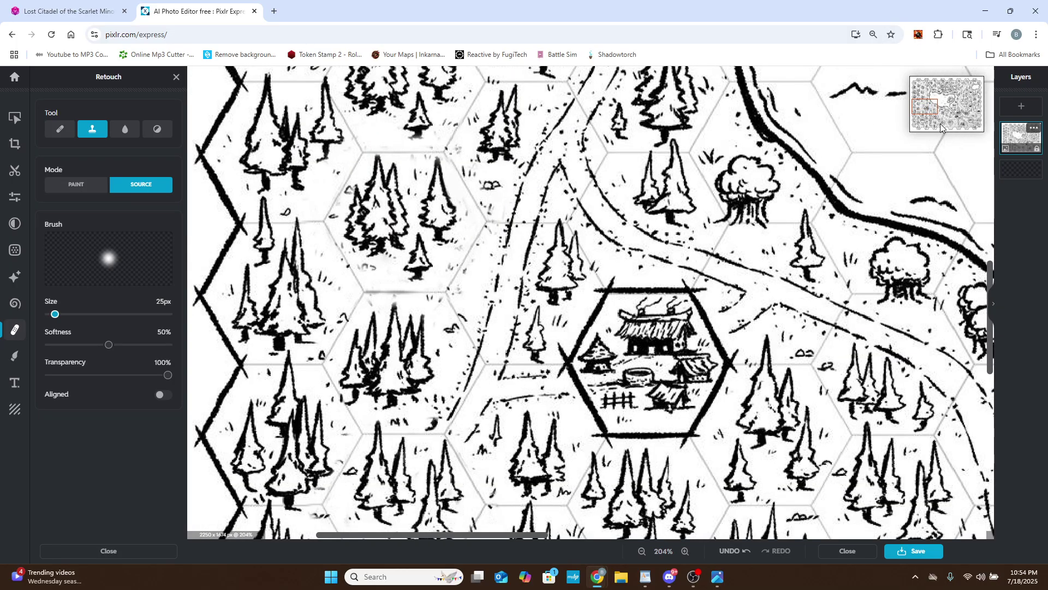
{"action": "left_click_drag", "start_coordinate": [923, 107], "coordinate": [938, 88]}
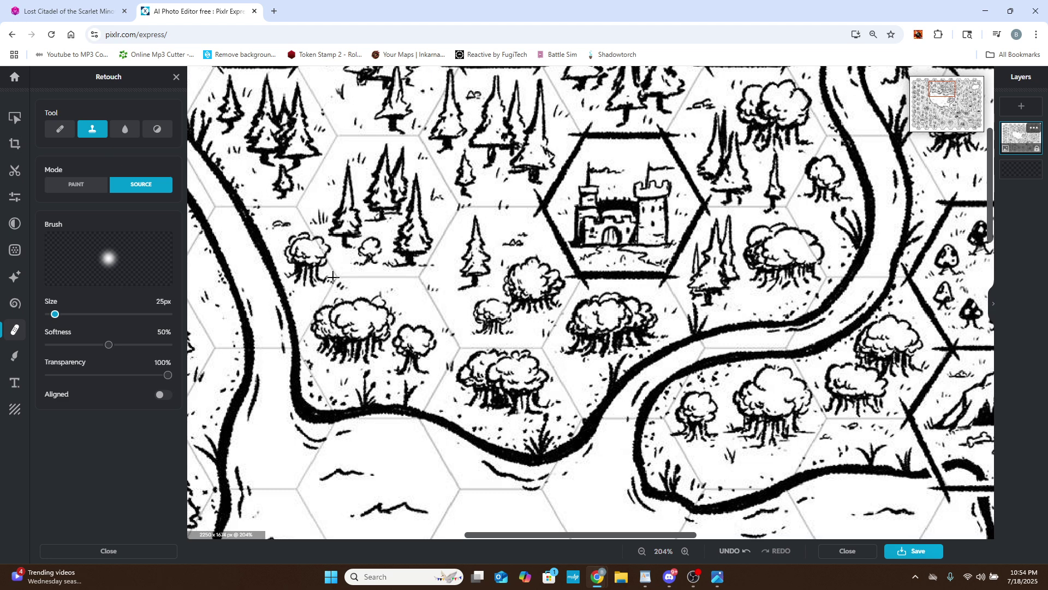
{"action": "scroll", "coordinate": [334, 277], "scroll_direction": "up", "scroll_amount": 5}
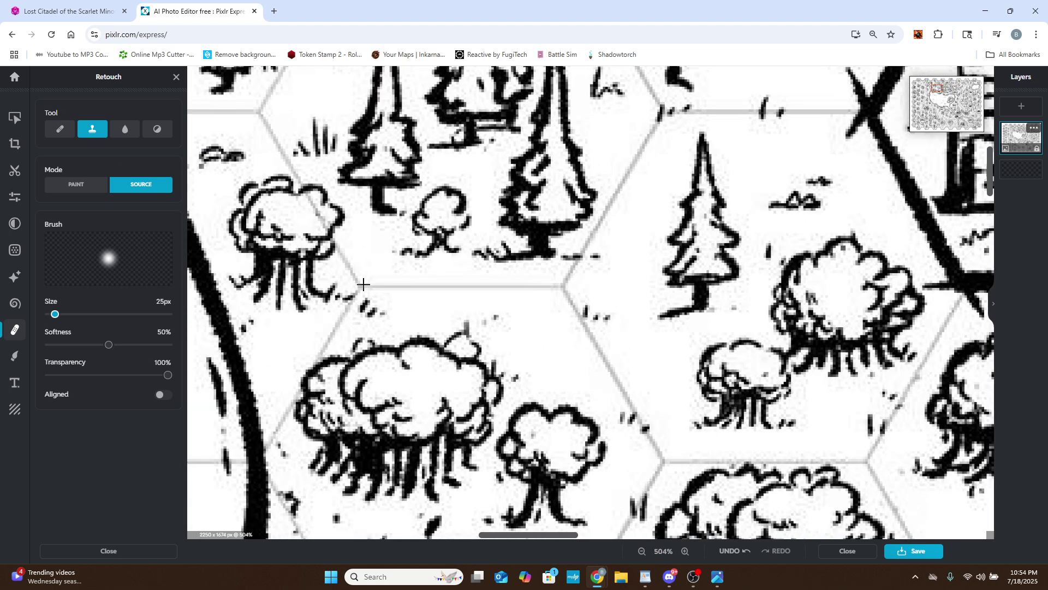
{"action": "left_click", "coordinate": [358, 286]}
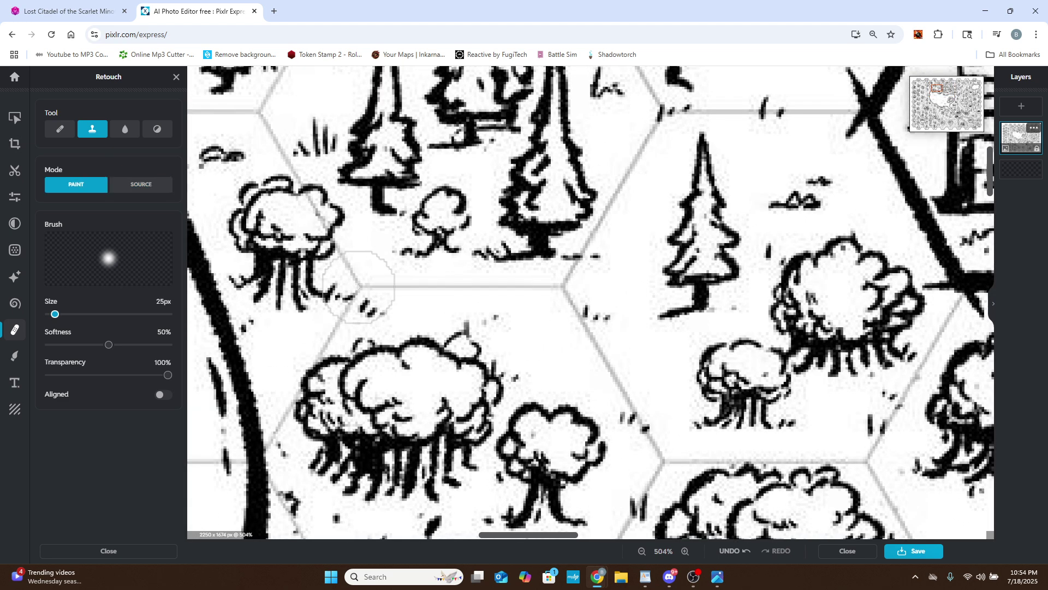
{"action": "left_click_drag", "start_coordinate": [54, 315], "coordinate": [53, 314]}
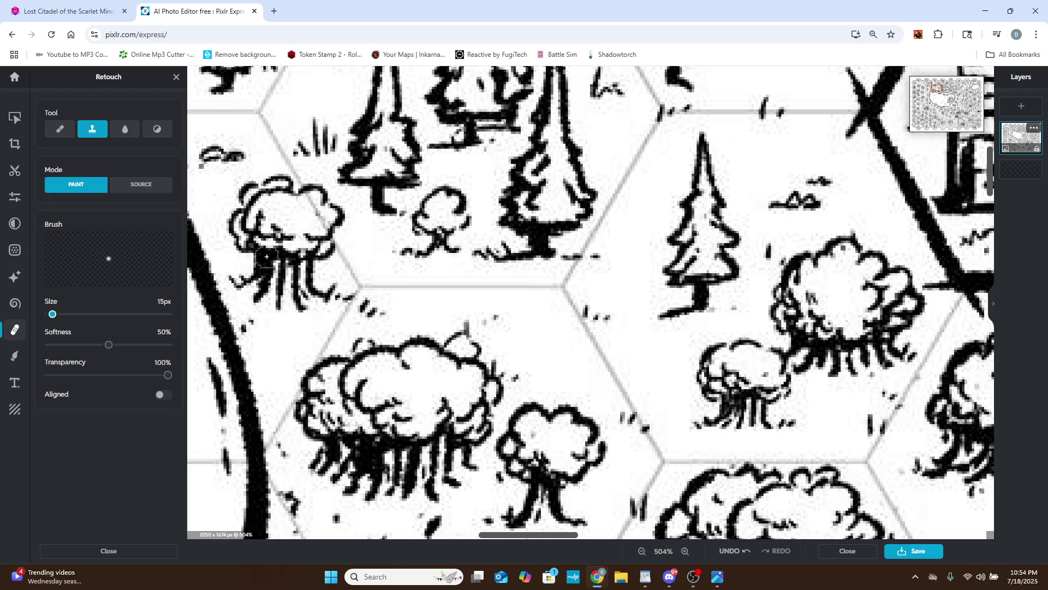
{"action": "left_click", "coordinate": [136, 186]}
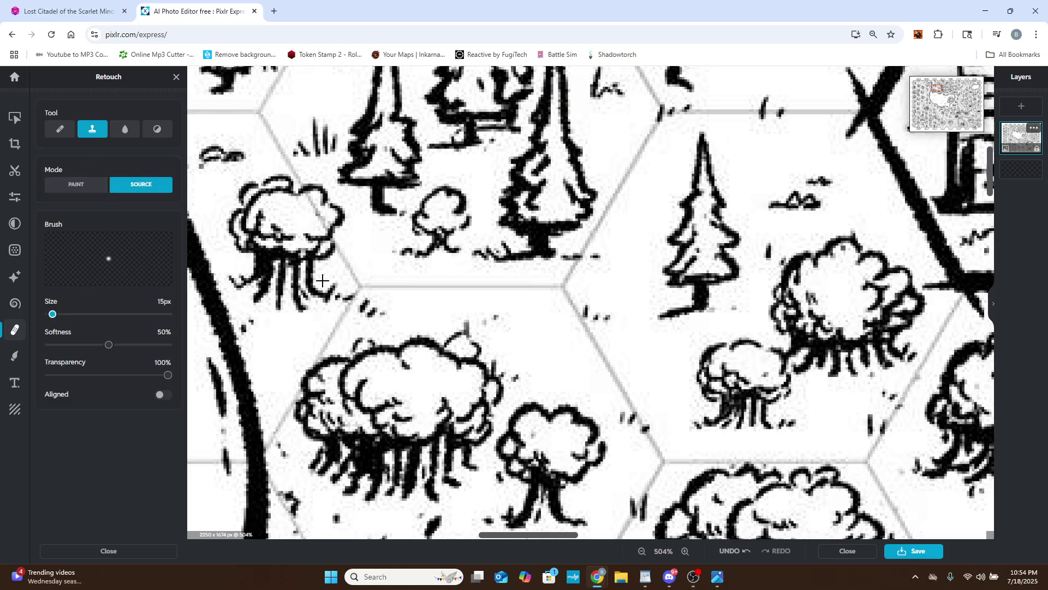
{"action": "left_click", "coordinate": [357, 286]}
Clone the thin grid line over the thick black border along the covered gravestone hex's southern edge.
{"action": "scroll", "coordinate": [357, 286], "scroll_direction": "down", "scroll_amount": 6}
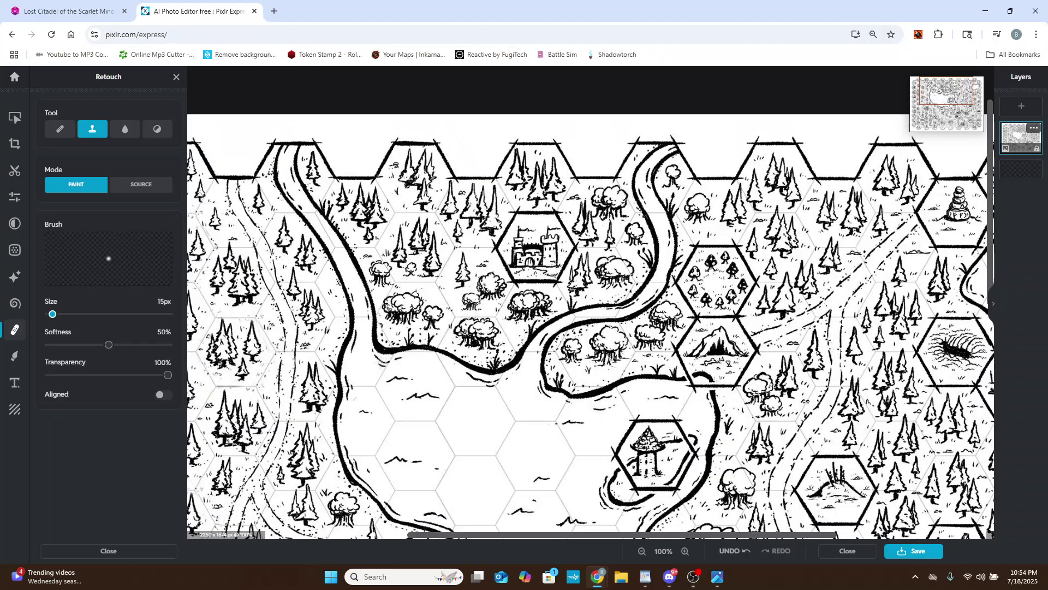
{"action": "scroll", "coordinate": [589, 303], "scroll_direction": "down", "scroll_amount": 3}
{"action": "scroll", "coordinate": [396, 399], "scroll_direction": "up", "scroll_amount": 7}
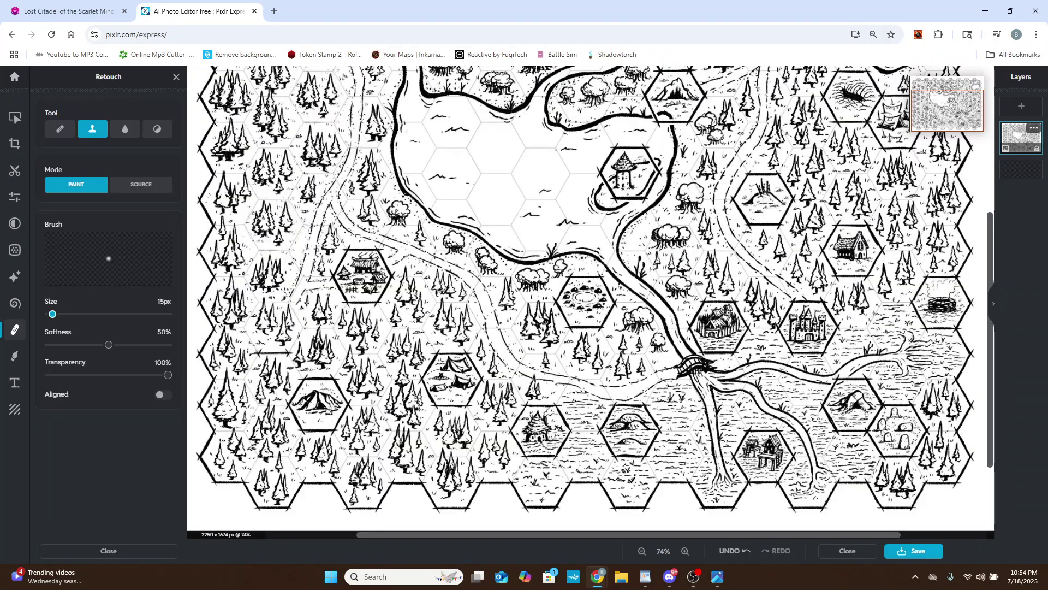
{"action": "scroll", "coordinate": [282, 383], "scroll_direction": "up", "scroll_amount": 3}
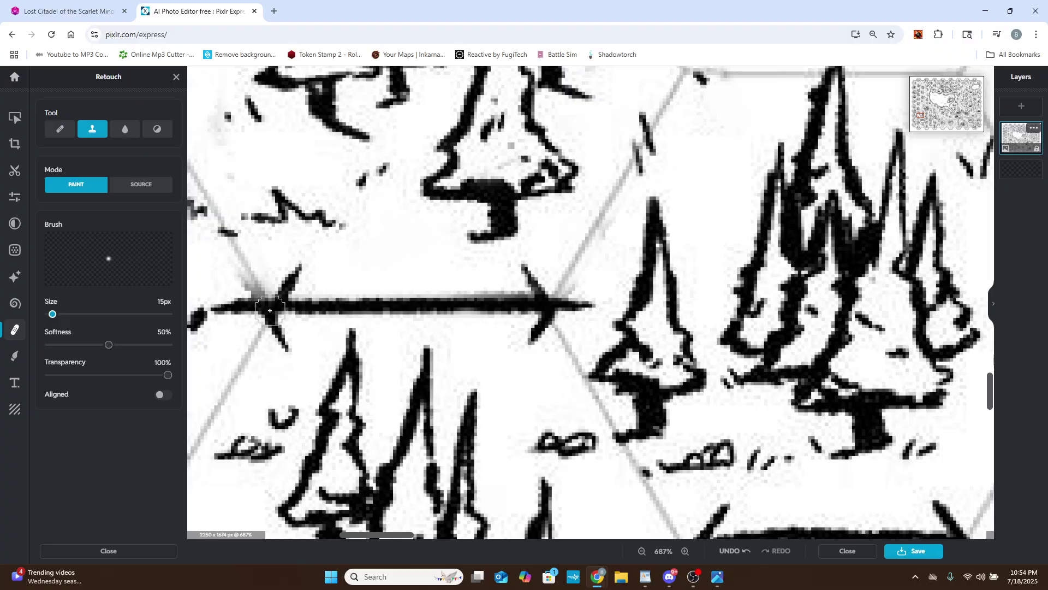
{"action": "mouse_move", "coordinate": [268, 310]}
{"action": "left_mouse_down"}
{"action": "mouse_move", "coordinate": [251, 280]}
{"action": "mouse_move", "coordinate": [269, 303]}
{"action": "mouse_move", "coordinate": [260, 342]}
{"action": "mouse_move", "coordinate": [281, 297]}
{"action": "mouse_move", "coordinate": [259, 320]}
{"action": "mouse_move", "coordinate": [258, 344]}
{"action": "mouse_move", "coordinate": [278, 305]}
{"action": "mouse_move", "coordinate": [319, 308]}
{"action": "mouse_move", "coordinate": [297, 299]}
{"action": "mouse_move", "coordinate": [300, 265]}
{"action": "mouse_move", "coordinate": [280, 296]}
{"action": "mouse_move", "coordinate": [304, 266]}
{"action": "mouse_move", "coordinate": [303, 293]}
{"action": "mouse_move", "coordinate": [331, 312]}
{"action": "mouse_move", "coordinate": [315, 315]}
{"action": "mouse_move", "coordinate": [414, 305]}
{"action": "mouse_move", "coordinate": [326, 305]}
{"action": "mouse_move", "coordinate": [489, 306]}
{"action": "mouse_move", "coordinate": [390, 303]}
{"action": "mouse_move", "coordinate": [461, 296]}
{"action": "mouse_move", "coordinate": [537, 301]}
{"action": "mouse_move", "coordinate": [523, 277]}
{"action": "mouse_move", "coordinate": [563, 308]}
{"action": "mouse_move", "coordinate": [538, 334]}
{"action": "mouse_move", "coordinate": [538, 324]}
{"action": "mouse_move", "coordinate": [532, 343]}
{"action": "mouse_move", "coordinate": [542, 324]}
{"action": "mouse_move", "coordinate": [587, 303]}
{"action": "mouse_move", "coordinate": [558, 306]}
{"action": "left_mouse_up"}
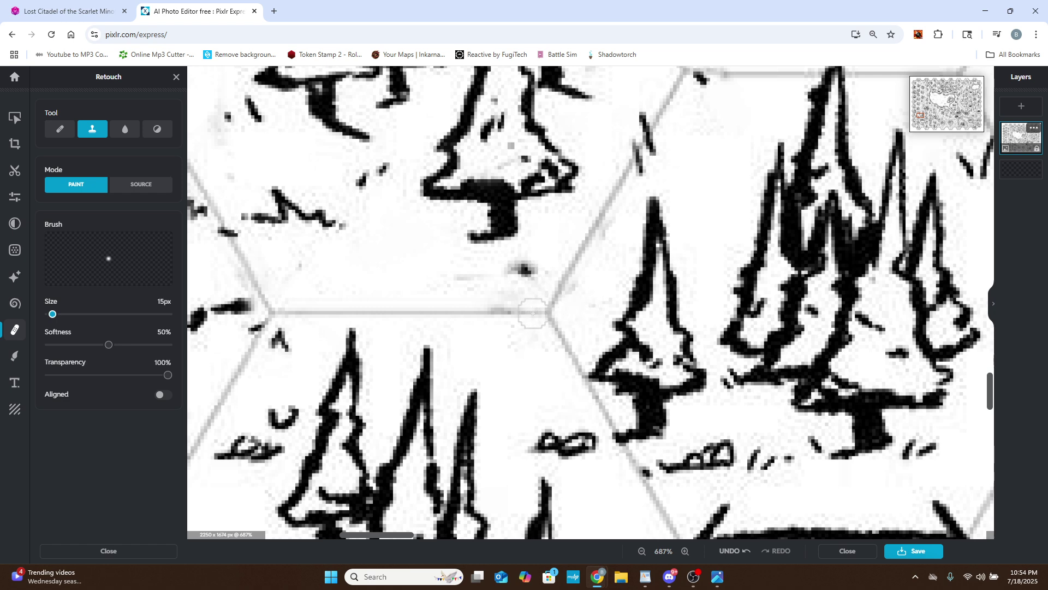
Paint out the smudge above the covered hex's southern grid line and the black remnants around its south-western corner in white.
{"action": "left_click", "coordinate": [14, 354]}
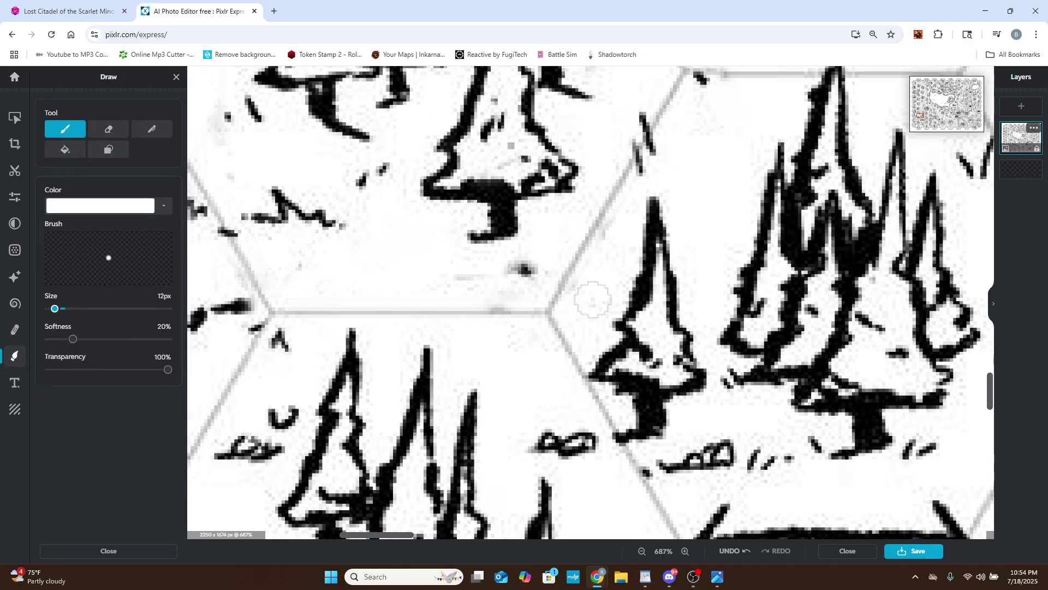
{"action": "left_click_drag", "start_coordinate": [519, 274], "coordinate": [450, 276]}
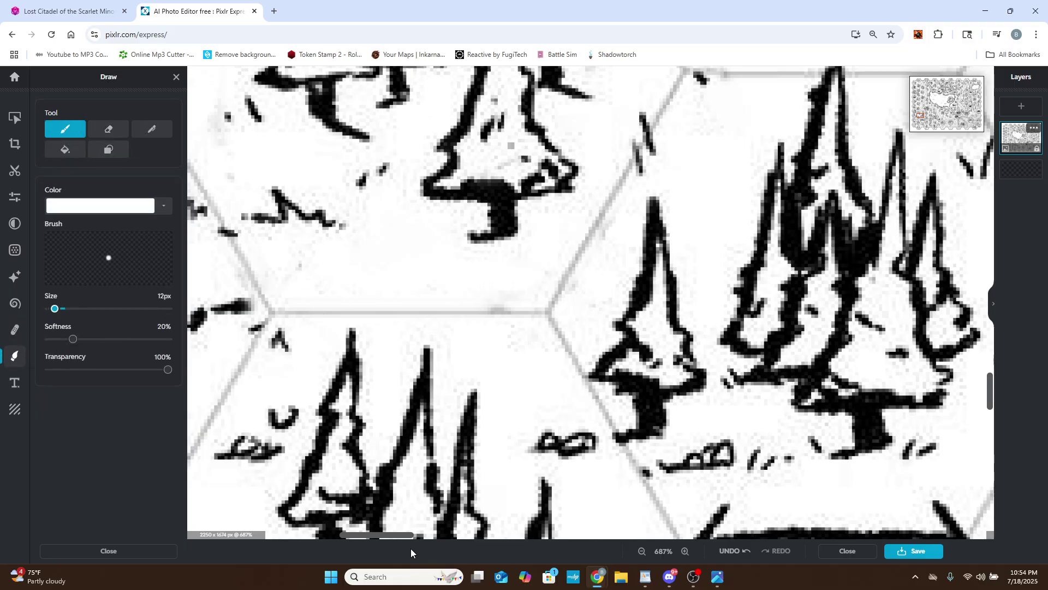
{"action": "left_click_drag", "start_coordinate": [402, 536], "coordinate": [391, 535]}
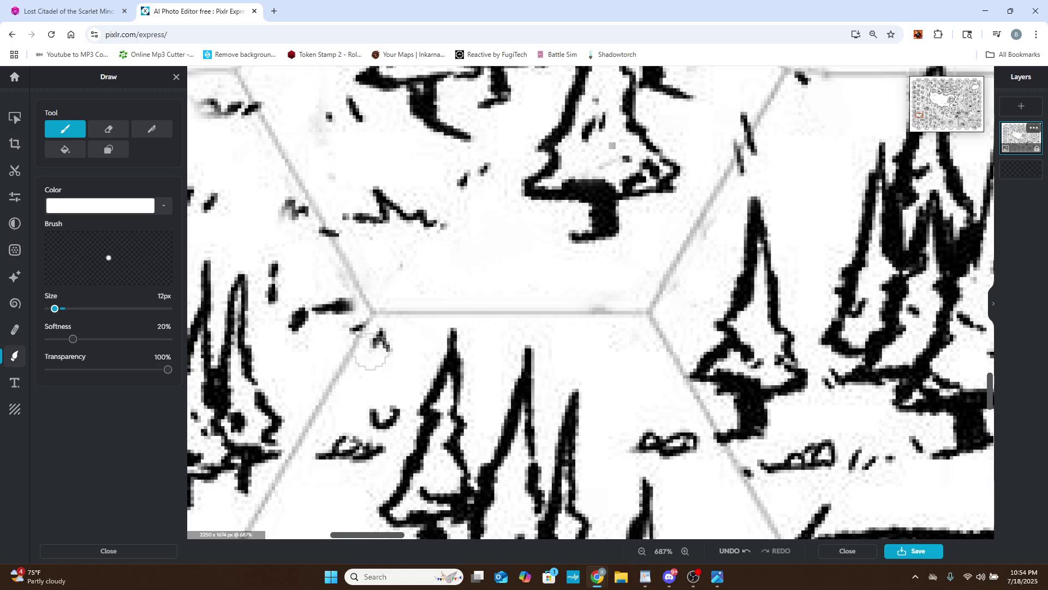
{"action": "left_click", "coordinate": [340, 307]}
{"action": "mouse_move", "coordinate": [340, 307]}
{"action": "left_mouse_down"}
{"action": "mouse_move", "coordinate": [301, 329]}
{"action": "mouse_move", "coordinate": [368, 336]}
{"action": "mouse_move", "coordinate": [346, 318]}
{"action": "mouse_move", "coordinate": [385, 344]}
{"action": "left_mouse_up"}
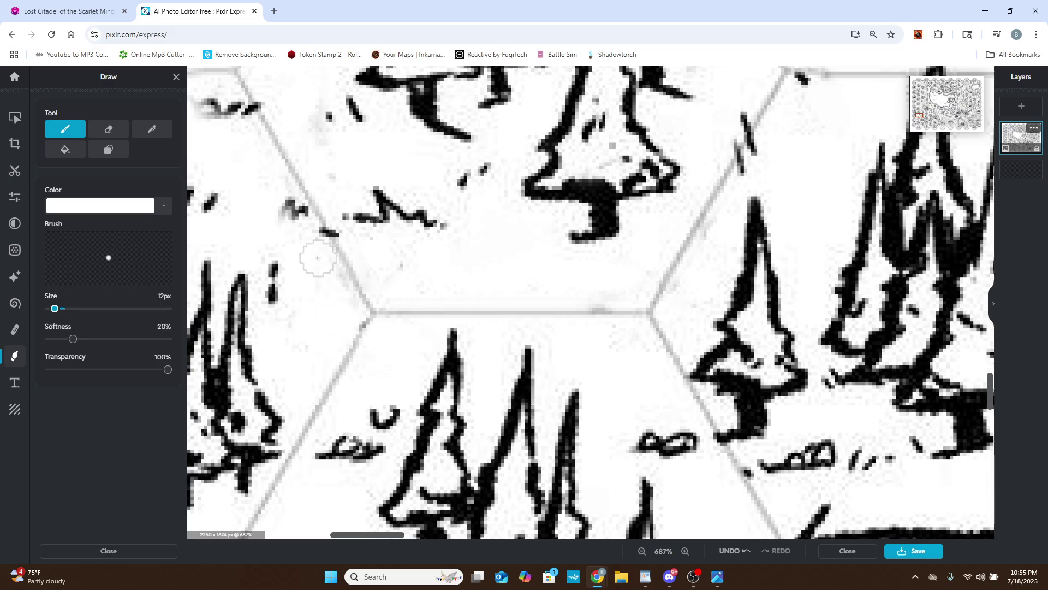
Sample the north-western grid line of the forest hex west of the village with a 15 px clone brush for patching the covered hex's south-western corner.
{"action": "scroll", "coordinate": [327, 276], "scroll_direction": "down", "scroll_amount": 3}
{"action": "scroll", "coordinate": [336, 280], "scroll_direction": "down", "scroll_amount": 3}
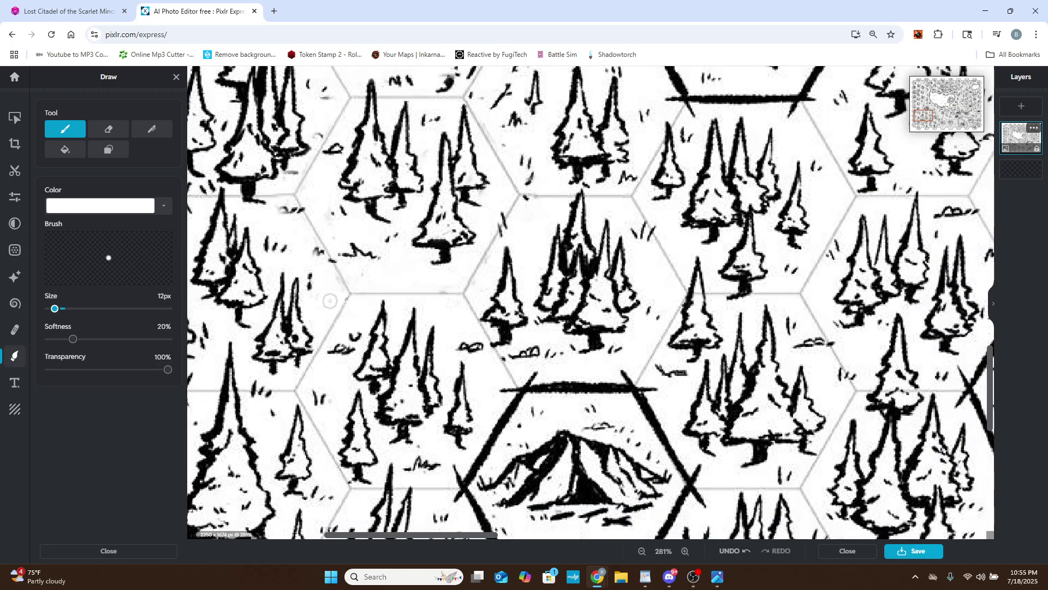
{"action": "scroll", "coordinate": [267, 278], "scroll_direction": "up", "scroll_amount": 3}
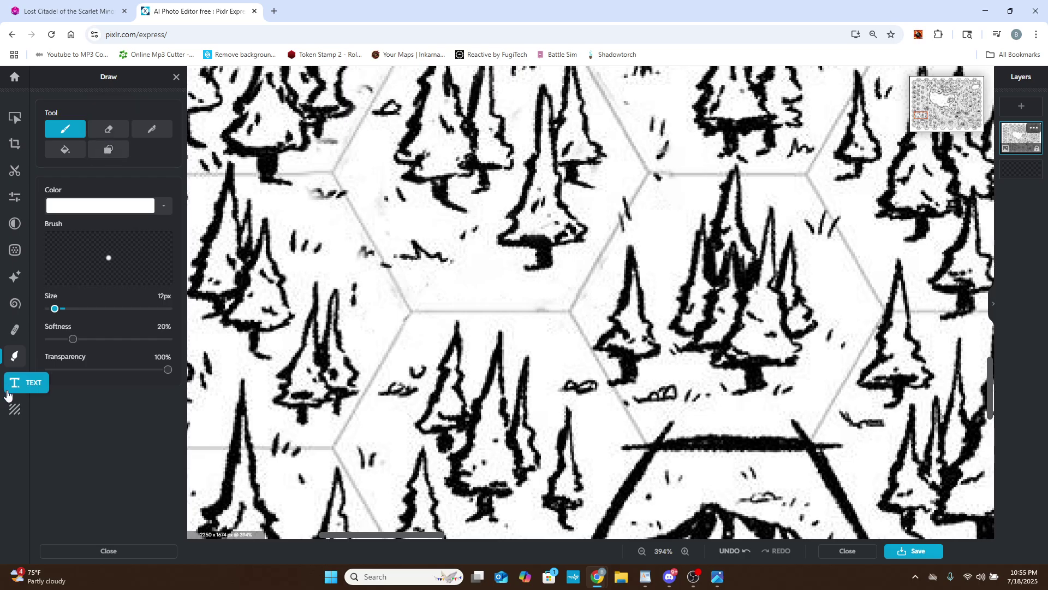
{"action": "left_click", "coordinate": [15, 330]}
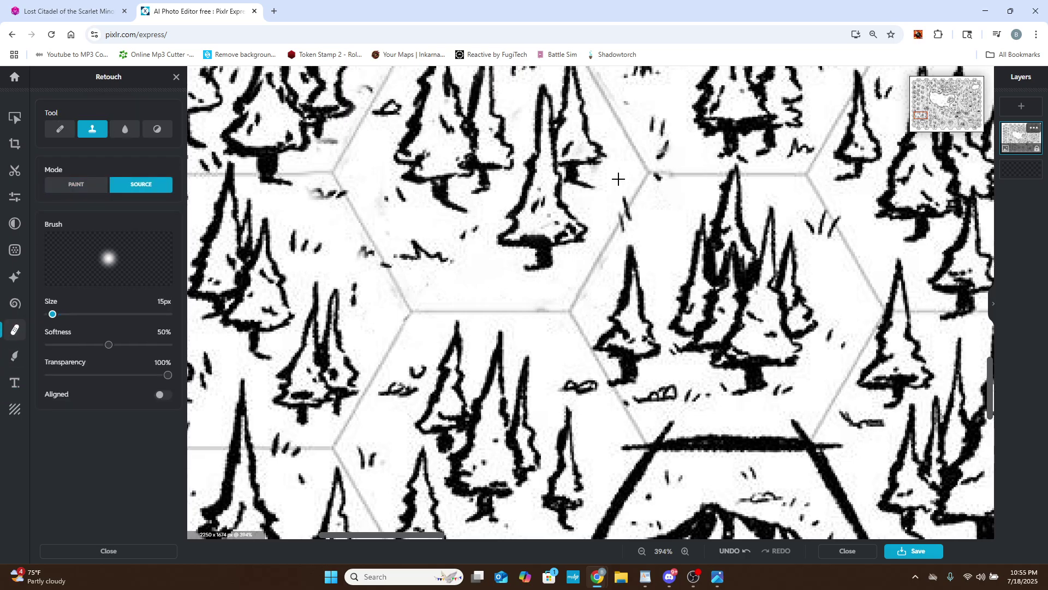
{"action": "scroll", "coordinate": [409, 322], "scroll_direction": "down", "scroll_amount": 5}
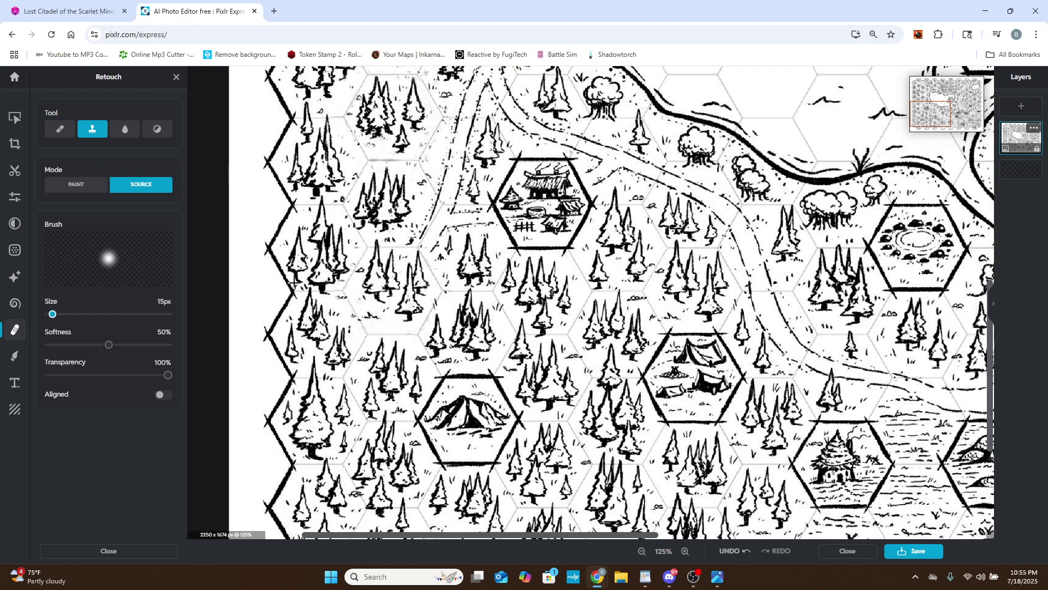
{"action": "scroll", "coordinate": [298, 273], "scroll_direction": "up", "scroll_amount": 2}
{"action": "scroll", "coordinate": [322, 116], "scroll_direction": "up", "scroll_amount": 4}
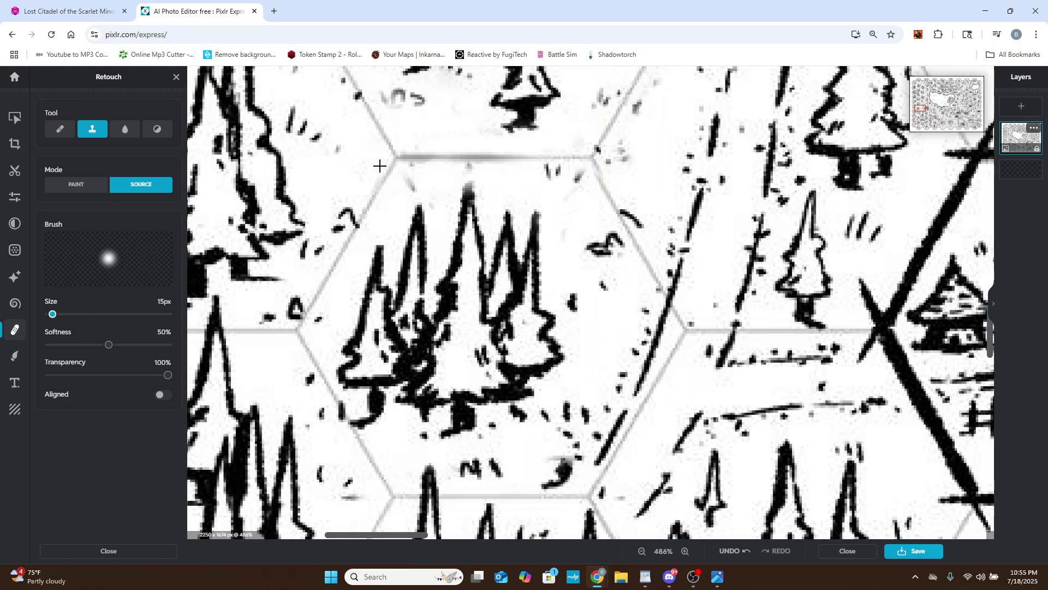
{"action": "left_click", "coordinate": [382, 182]}
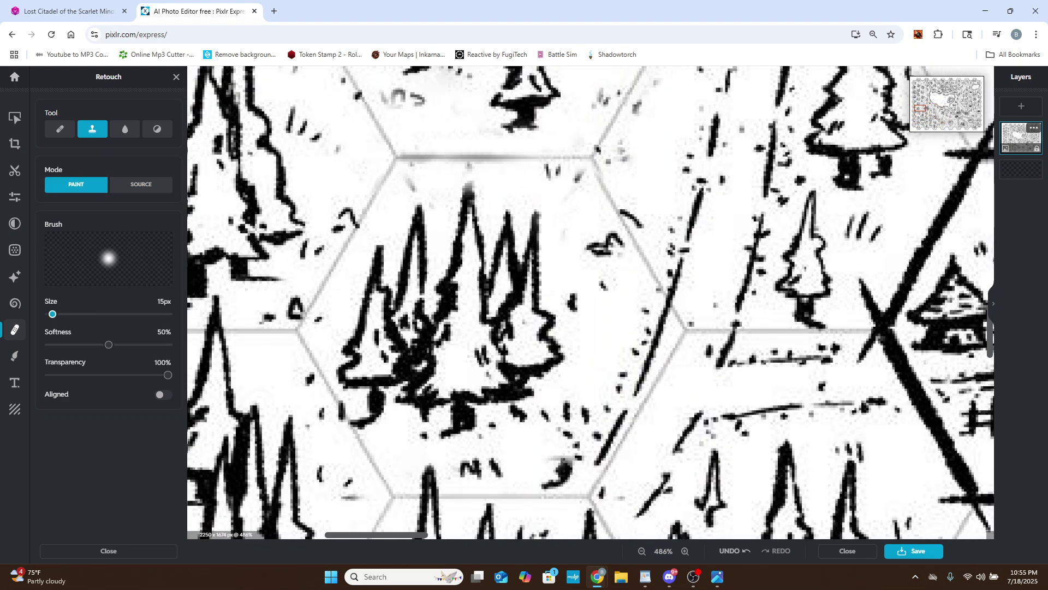
{"action": "left_click_drag", "start_coordinate": [51, 316], "coordinate": [46, 315]}
{"action": "left_click", "coordinate": [53, 314]}
{"action": "left_click", "coordinate": [924, 112]}
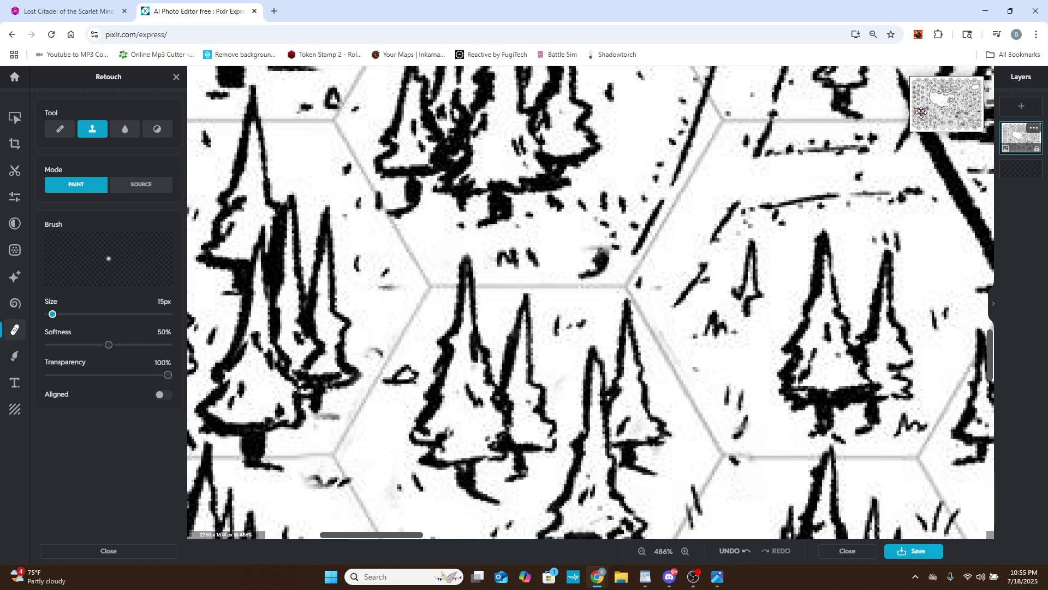
{"action": "scroll", "coordinate": [813, 155], "scroll_direction": "down", "scroll_amount": 3}
{"action": "scroll", "coordinate": [555, 321], "scroll_direction": "down", "scroll_amount": 2}
{"action": "scroll", "coordinate": [531, 336], "scroll_direction": "up", "scroll_amount": 6}
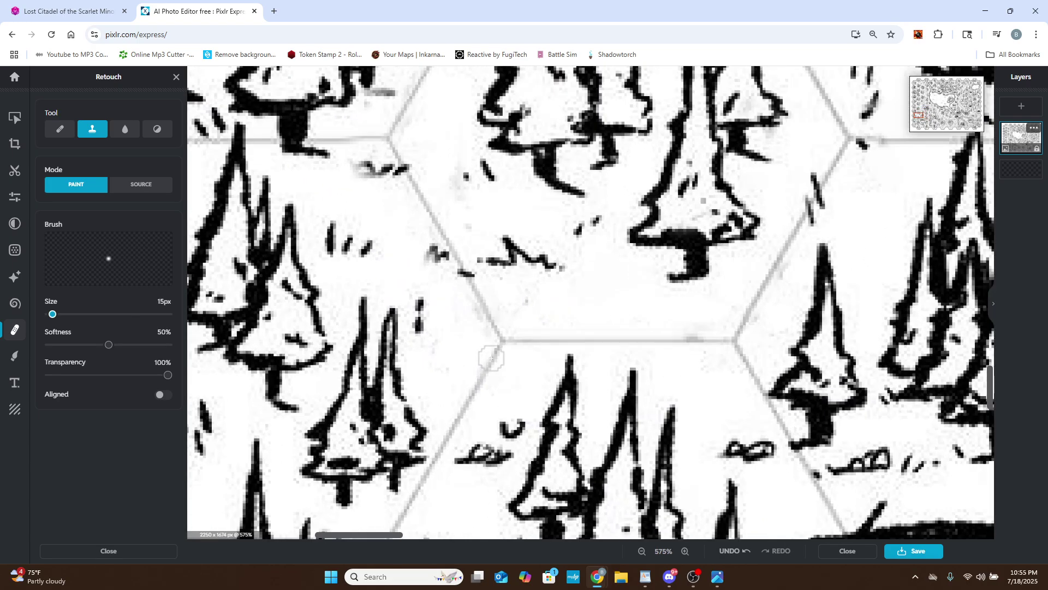
Start picking a new clone source and look over the location hexes and thin grid lines across the map's southern half.
{"action": "scroll", "coordinate": [521, 389], "scroll_direction": "down", "scroll_amount": 8}
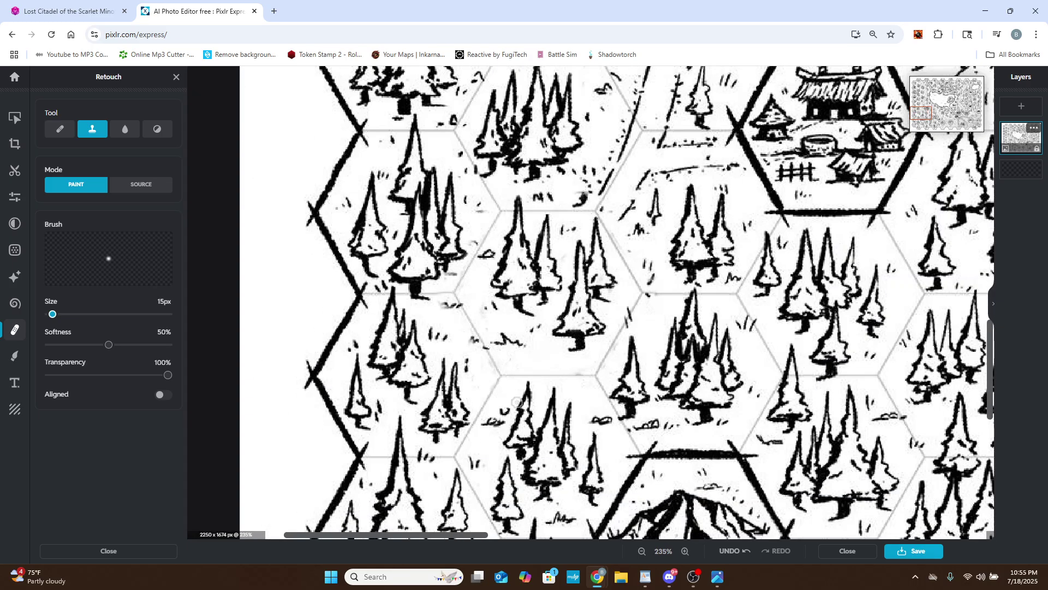
{"action": "scroll", "coordinate": [523, 402], "scroll_direction": "down", "scroll_amount": 3}
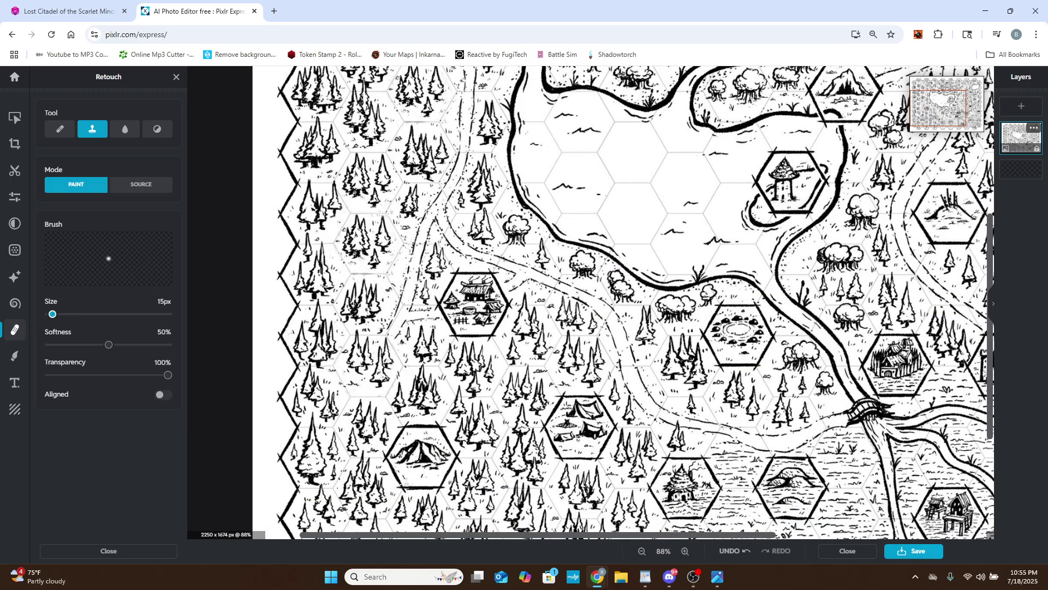
{"action": "scroll", "coordinate": [523, 401], "scroll_direction": "down", "scroll_amount": 2}
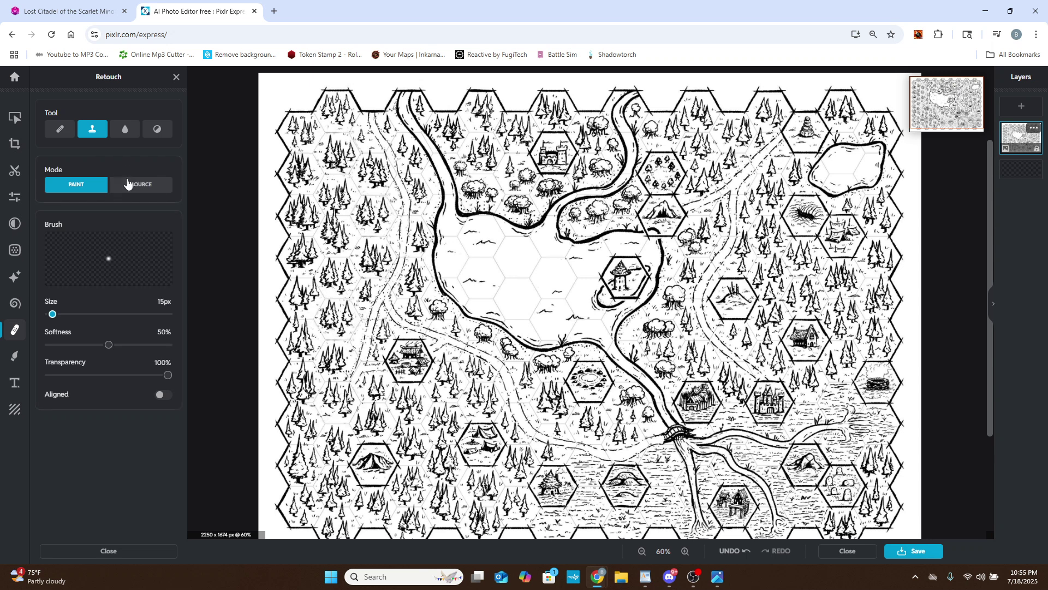
{"action": "left_click", "coordinate": [141, 184]}
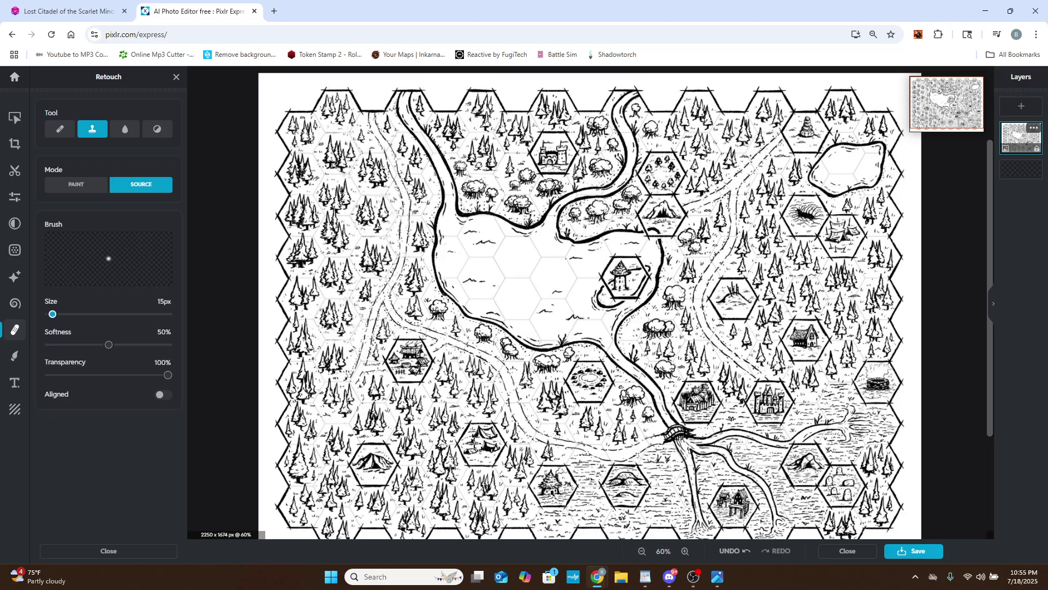
{"action": "scroll", "coordinate": [462, 468], "scroll_direction": "up", "scroll_amount": 5}
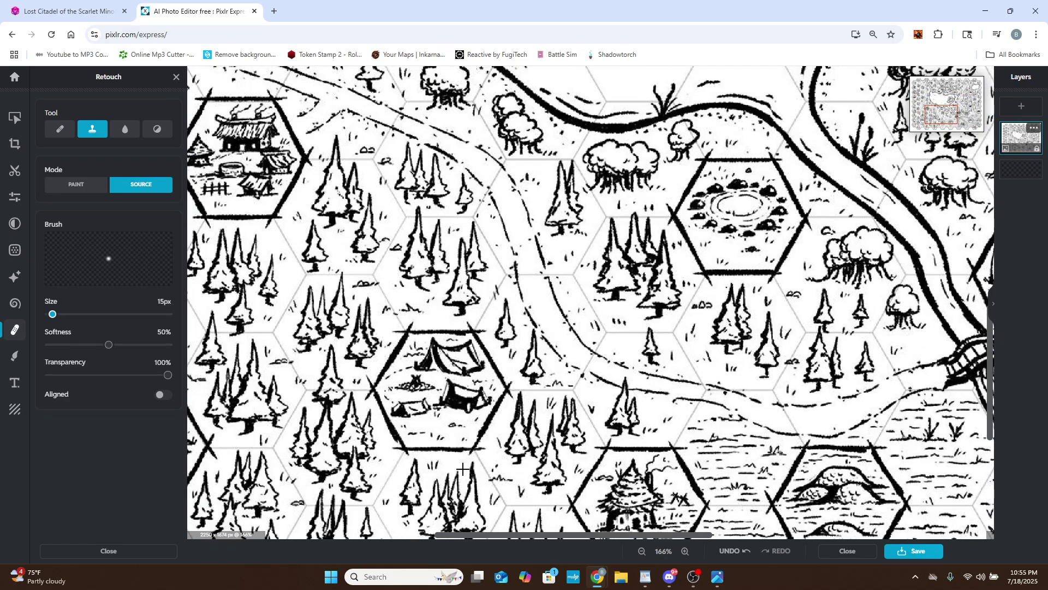
{"action": "scroll", "coordinate": [615, 479], "scroll_direction": "down", "scroll_amount": 2}
{"action": "left_click_drag", "start_coordinate": [928, 114], "coordinate": [940, 122]}
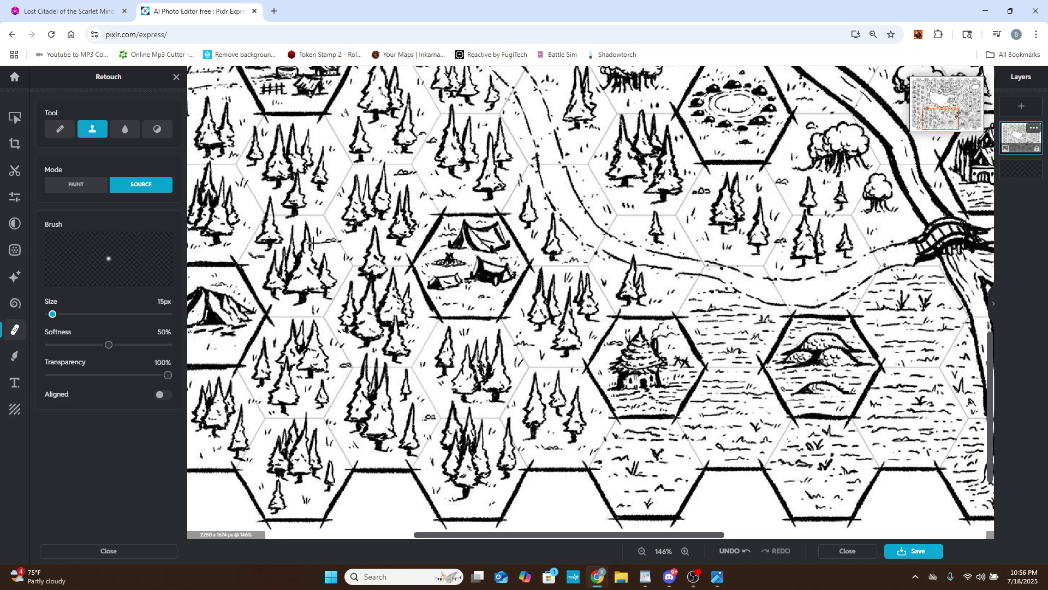
{"action": "scroll", "coordinate": [367, 257], "scroll_direction": "down", "scroll_amount": 4}
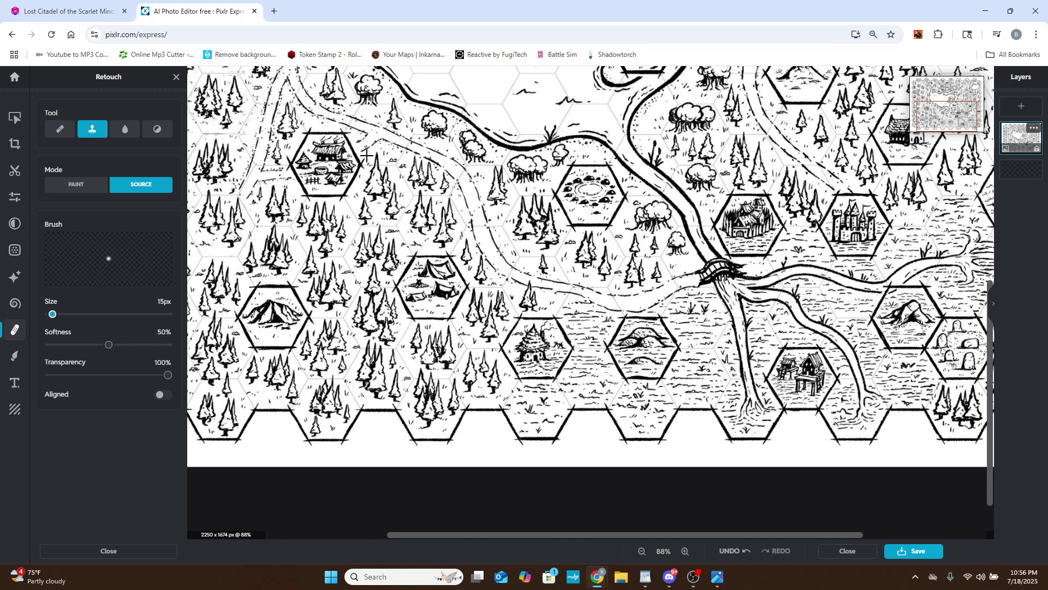
{"action": "scroll", "coordinate": [289, 173], "scroll_direction": "down", "scroll_amount": 1}
Sample the north-western grid corner of the covered forest hex west-northwest of the village as the 15 px clone source.
{"action": "scroll", "coordinate": [250, 176], "scroll_direction": "up", "scroll_amount": 5}
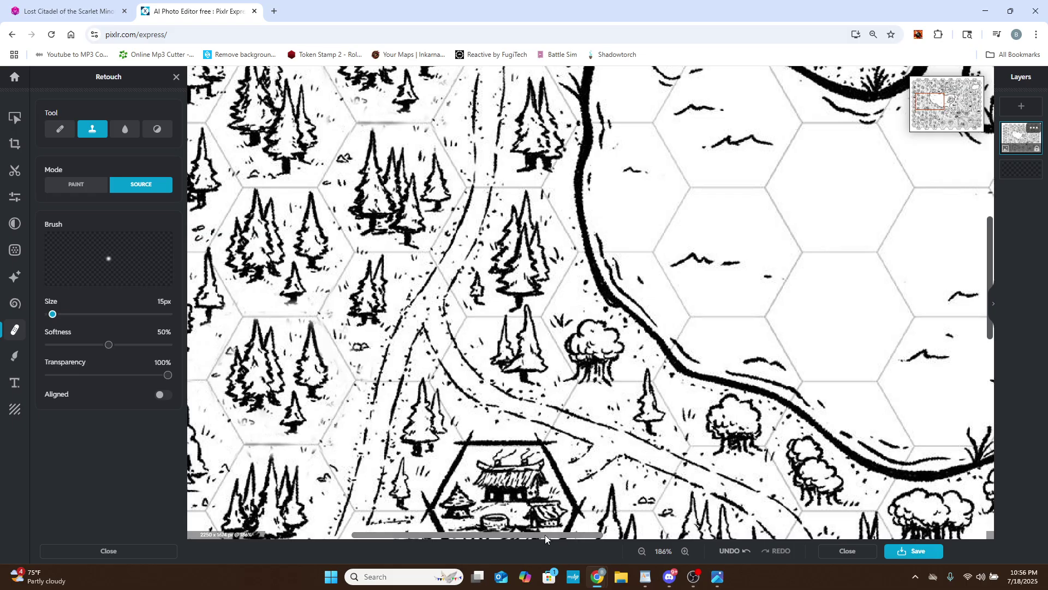
{"action": "left_click_drag", "start_coordinate": [545, 535], "coordinate": [499, 533]}
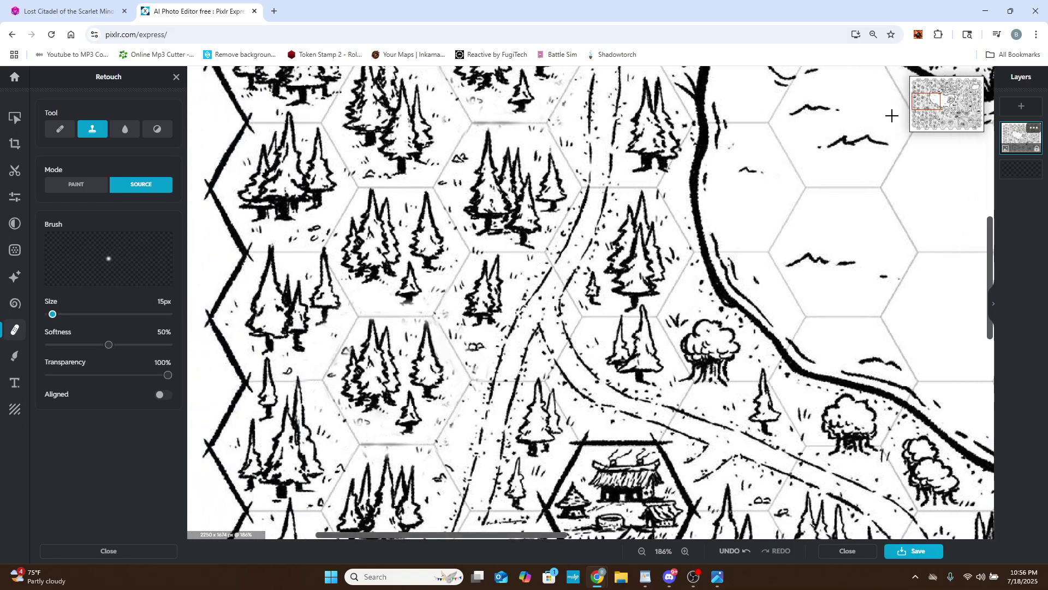
{"action": "left_click", "coordinate": [927, 104]}
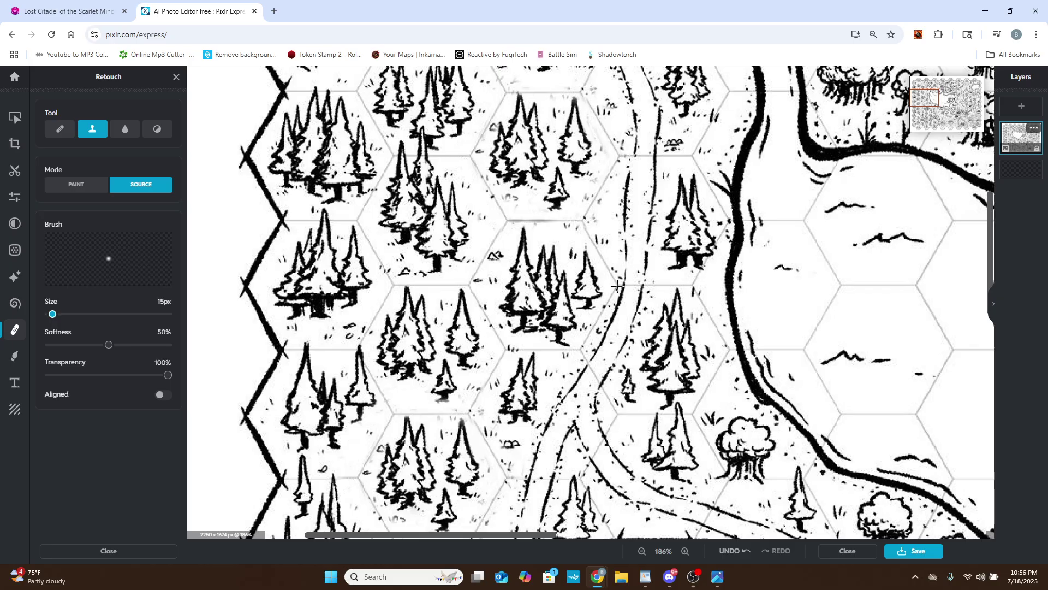
{"action": "left_click", "coordinate": [923, 93]}
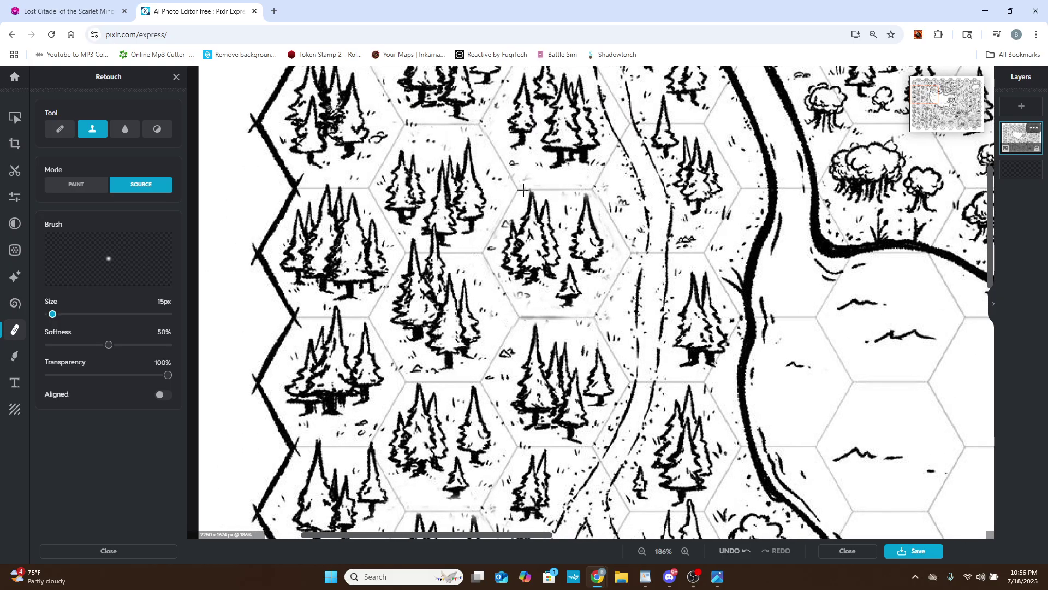
{"action": "left_click", "coordinate": [923, 93]}
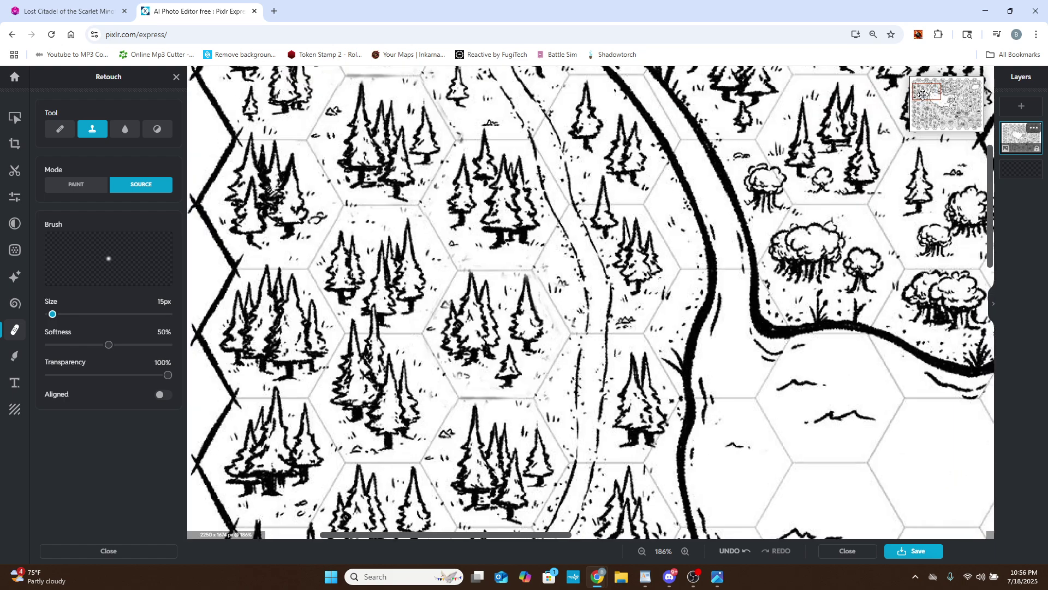
{"action": "left_click_drag", "start_coordinate": [922, 93], "coordinate": [944, 119]}
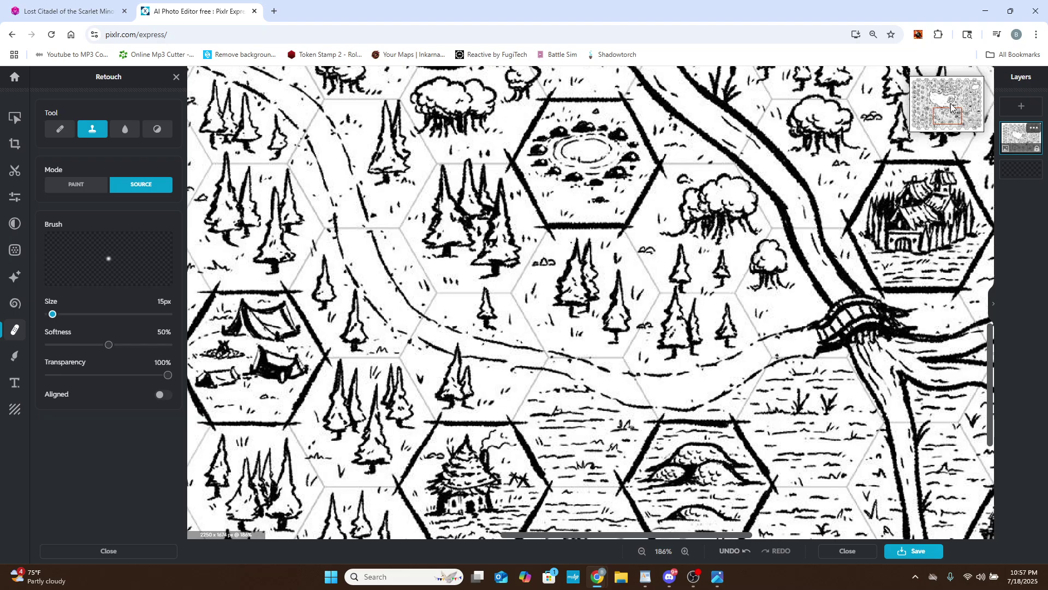
{"action": "left_click_drag", "start_coordinate": [952, 116], "coordinate": [930, 122]}
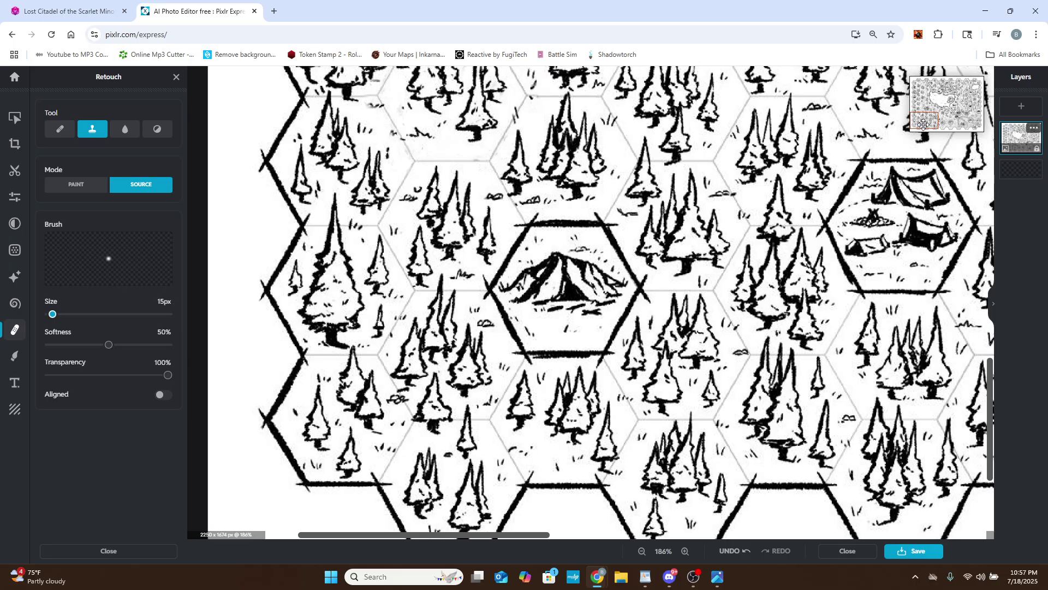
{"action": "mouse_move", "coordinate": [923, 127]}
{"action": "left_mouse_down"}
{"action": "mouse_move", "coordinate": [930, 118]}
{"action": "mouse_move", "coordinate": [920, 107]}
{"action": "left_mouse_up"}
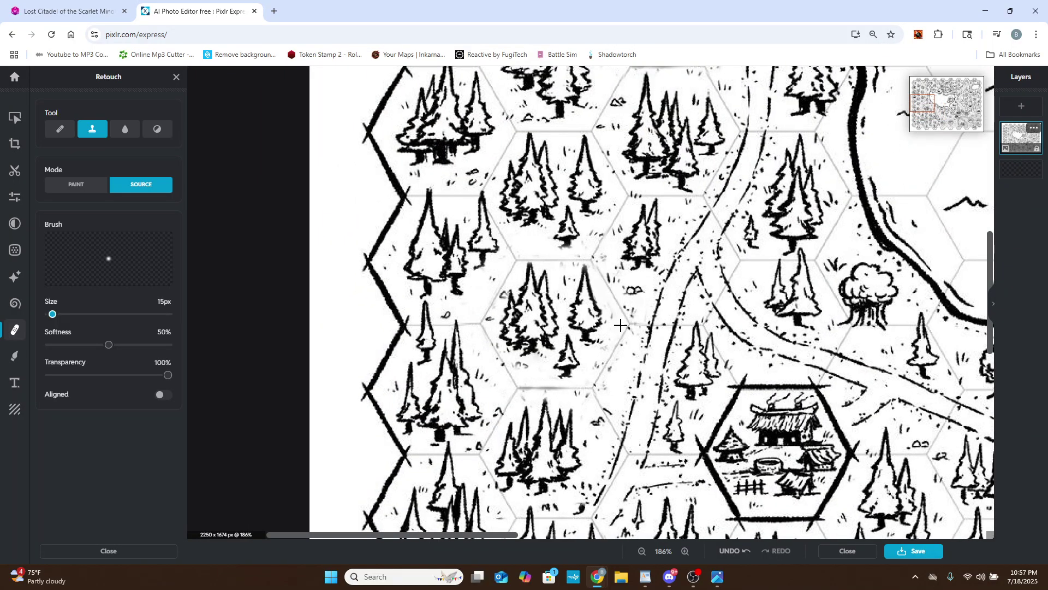
{"action": "scroll", "coordinate": [620, 326], "scroll_direction": "up", "scroll_amount": 3}
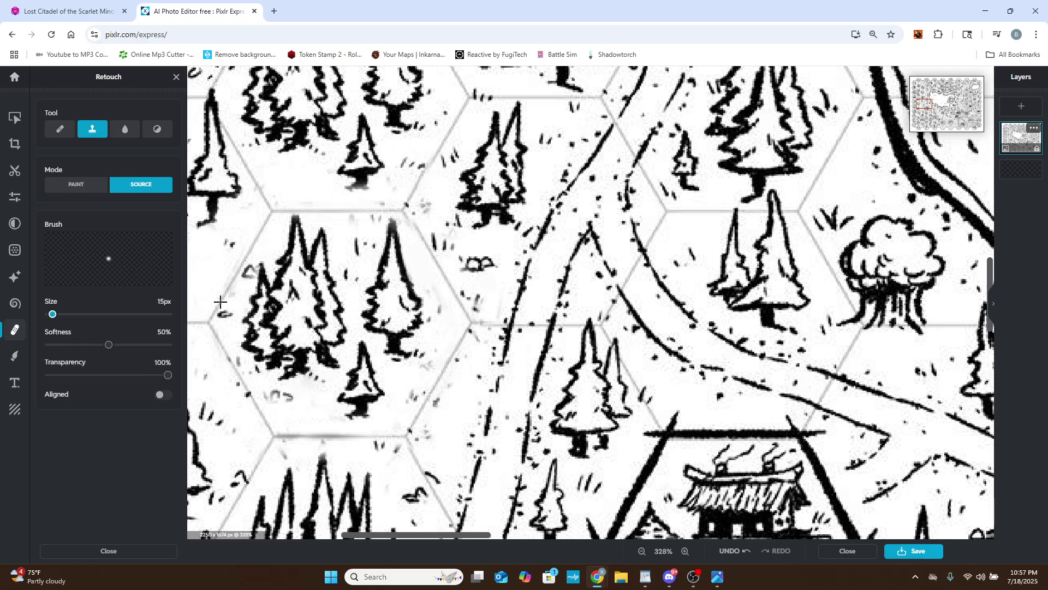
{"action": "left_click", "coordinate": [271, 211]}
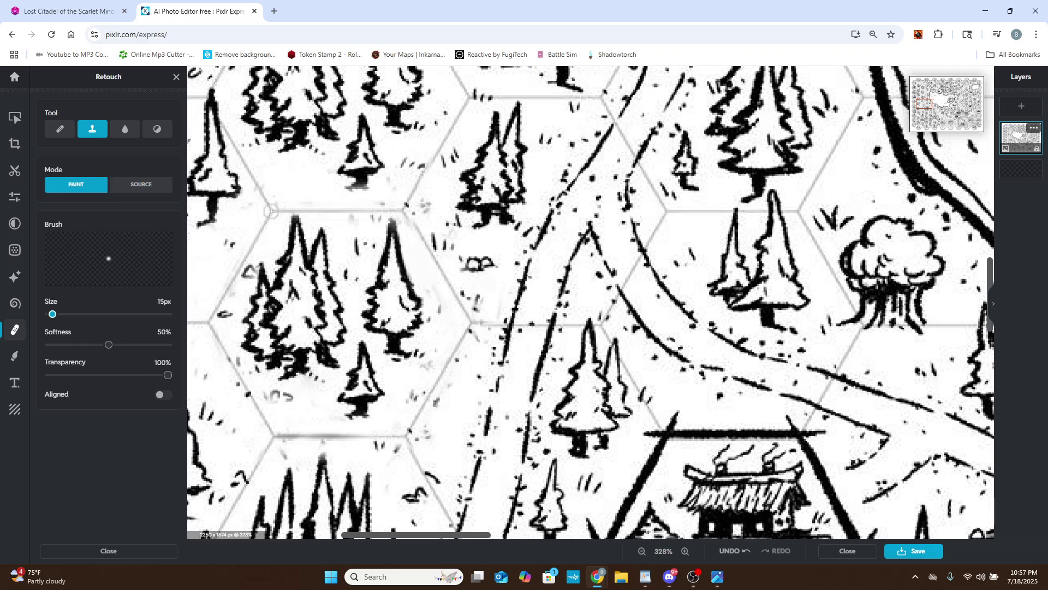
Clone the thin grid line over the thick black northern, north-eastern and north-western borders of the hut hex southeast of the tent camp.
{"action": "scroll", "coordinate": [635, 328], "scroll_direction": "down", "scroll_amount": 5}
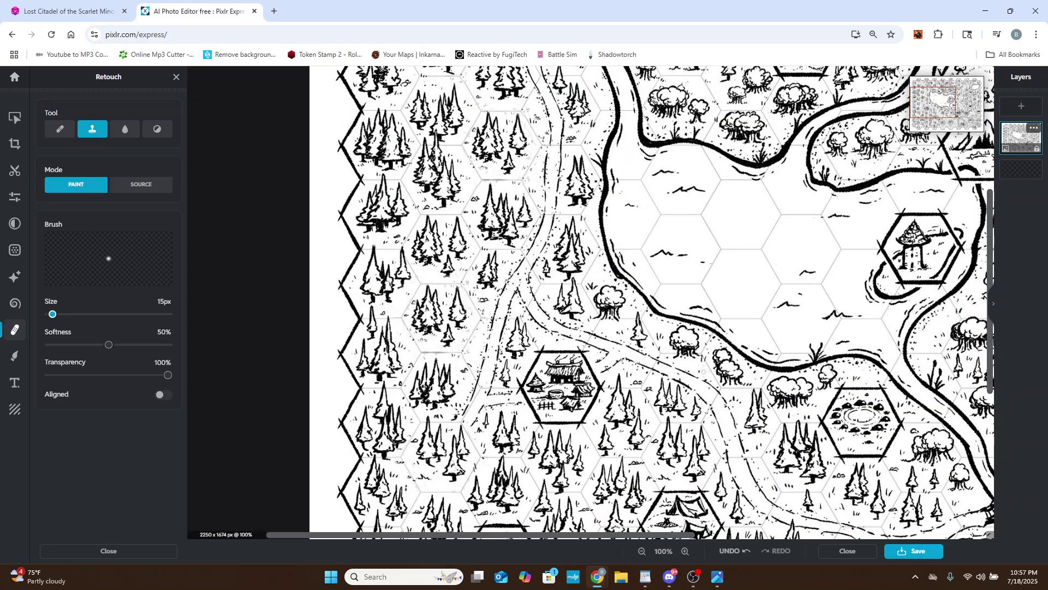
{"action": "scroll", "coordinate": [666, 449], "scroll_direction": "up", "scroll_amount": 3}
{"action": "scroll", "coordinate": [554, 433], "scroll_direction": "up", "scroll_amount": 6}
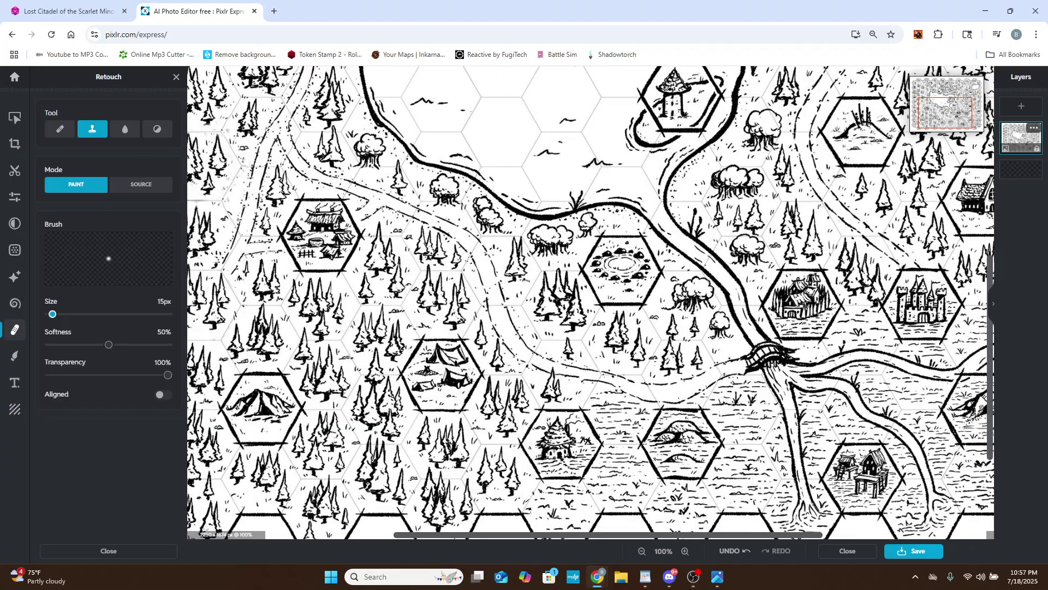
{"action": "scroll", "coordinate": [515, 396], "scroll_direction": "up", "scroll_amount": 2}
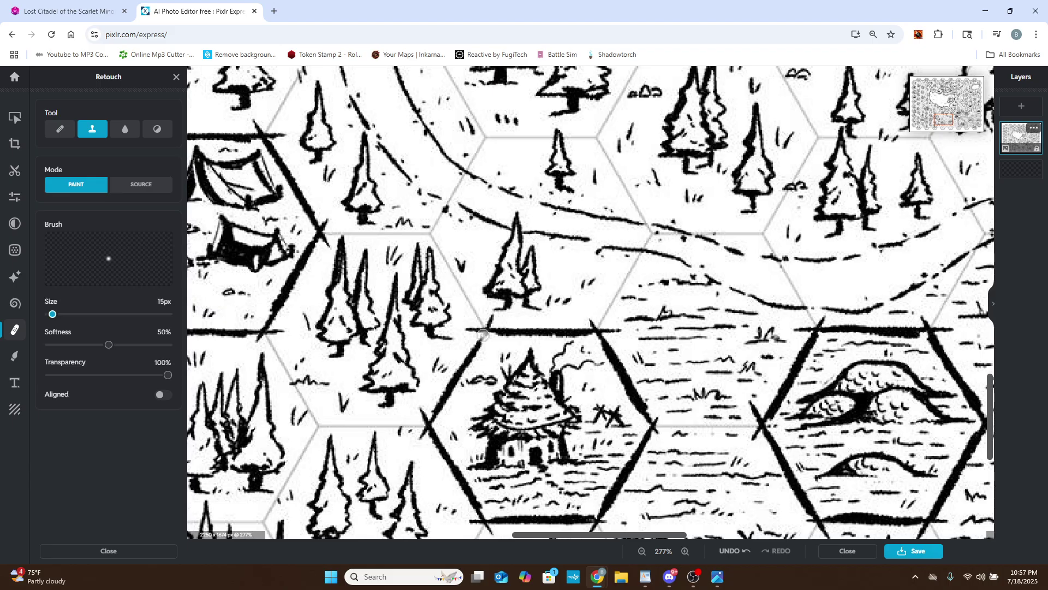
{"action": "mouse_move", "coordinate": [483, 330]}
{"action": "left_mouse_down"}
{"action": "mouse_move", "coordinate": [506, 314]}
{"action": "mouse_move", "coordinate": [481, 344]}
{"action": "mouse_move", "coordinate": [484, 309]}
{"action": "mouse_move", "coordinate": [479, 320]}
{"action": "mouse_move", "coordinate": [513, 305]}
{"action": "left_mouse_up"}
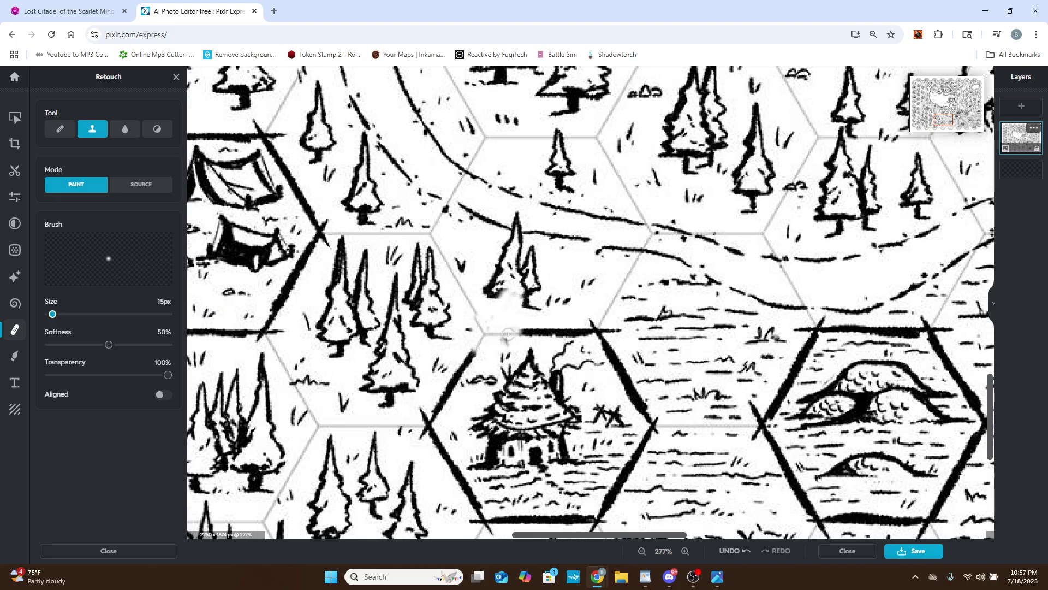
{"action": "left_click", "coordinate": [737, 552]}
{"action": "scroll", "coordinate": [492, 333], "scroll_direction": "up", "scroll_amount": 8}
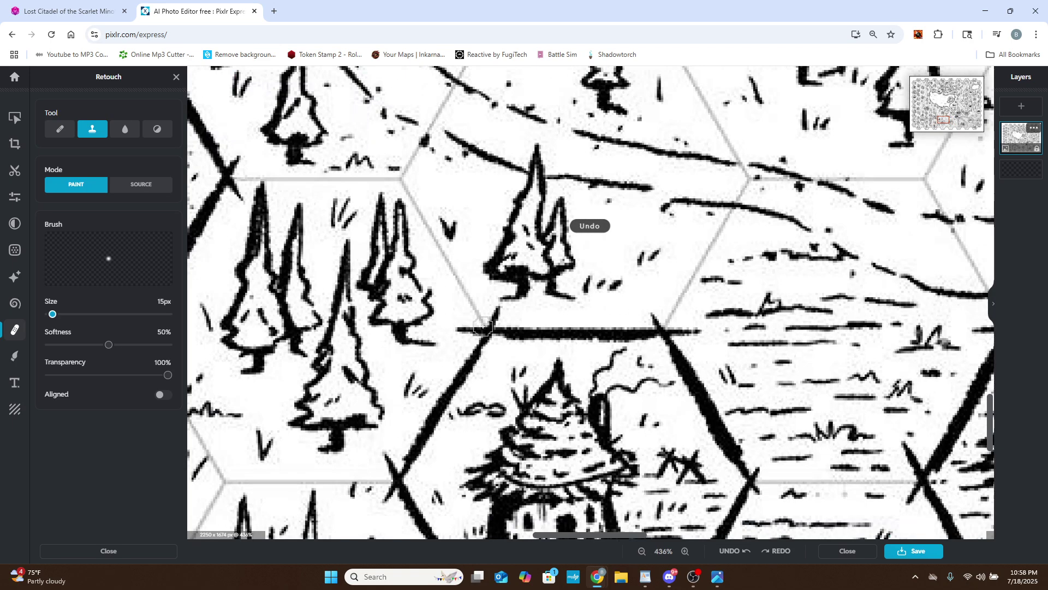
{"action": "mouse_move", "coordinate": [489, 335]}
{"action": "left_mouse_down"}
{"action": "mouse_move", "coordinate": [503, 305]}
{"action": "mouse_move", "coordinate": [463, 349]}
{"action": "mouse_move", "coordinate": [462, 331]}
{"action": "mouse_move", "coordinate": [519, 326]}
{"action": "mouse_move", "coordinate": [469, 342]}
{"action": "mouse_move", "coordinate": [449, 336]}
{"action": "mouse_move", "coordinate": [465, 323]}
{"action": "mouse_move", "coordinate": [479, 373]}
{"action": "mouse_move", "coordinate": [508, 326]}
{"action": "mouse_move", "coordinate": [537, 325]}
{"action": "mouse_move", "coordinate": [497, 301]}
{"action": "mouse_move", "coordinate": [503, 341]}
{"action": "mouse_move", "coordinate": [489, 334]}
{"action": "mouse_move", "coordinate": [555, 332]}
{"action": "mouse_move", "coordinate": [506, 341]}
{"action": "mouse_move", "coordinate": [706, 336]}
{"action": "mouse_move", "coordinate": [729, 328]}
{"action": "mouse_move", "coordinate": [720, 313]}
{"action": "mouse_move", "coordinate": [736, 336]}
{"action": "mouse_move", "coordinate": [710, 312]}
{"action": "mouse_move", "coordinate": [730, 326]}
{"action": "mouse_move", "coordinate": [771, 325]}
{"action": "mouse_move", "coordinate": [781, 332]}
{"action": "mouse_move", "coordinate": [730, 334]}
{"action": "mouse_move", "coordinate": [777, 391]}
{"action": "mouse_move", "coordinate": [786, 407]}
{"action": "mouse_move", "coordinate": [756, 368]}
{"action": "mouse_move", "coordinate": [794, 440]}
{"action": "mouse_move", "coordinate": [740, 343]}
{"action": "mouse_move", "coordinate": [636, 338]}
{"action": "mouse_move", "coordinate": [719, 350]}
{"action": "mouse_move", "coordinate": [746, 370]}
{"action": "mouse_move", "coordinate": [841, 527]}
{"action": "mouse_move", "coordinate": [785, 419]}
{"action": "mouse_move", "coordinate": [823, 483]}
{"action": "left_mouse_up"}
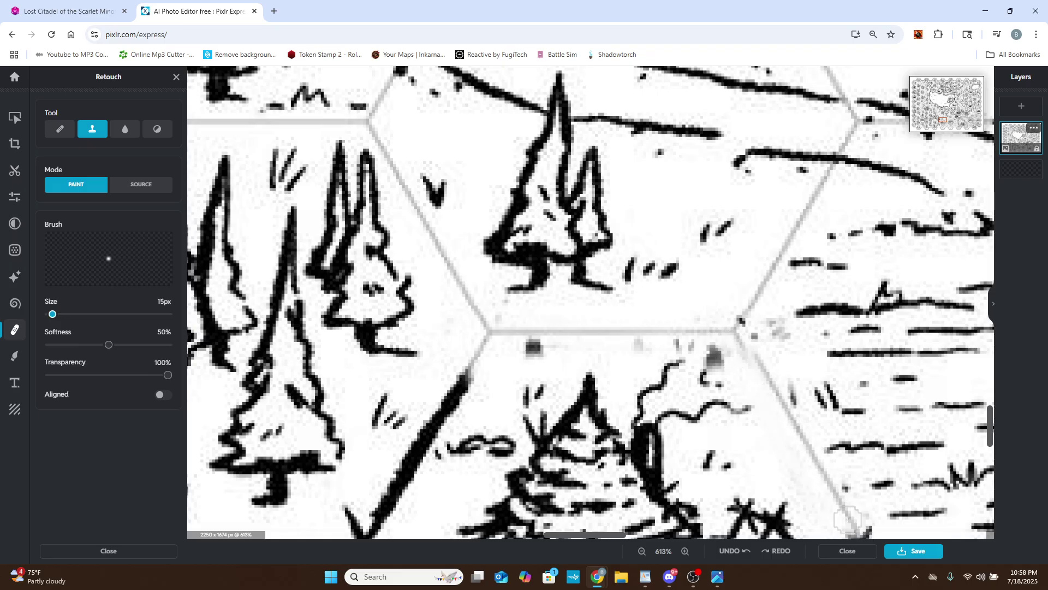
{"action": "left_click_drag", "start_coordinate": [848, 519], "coordinate": [863, 531]}
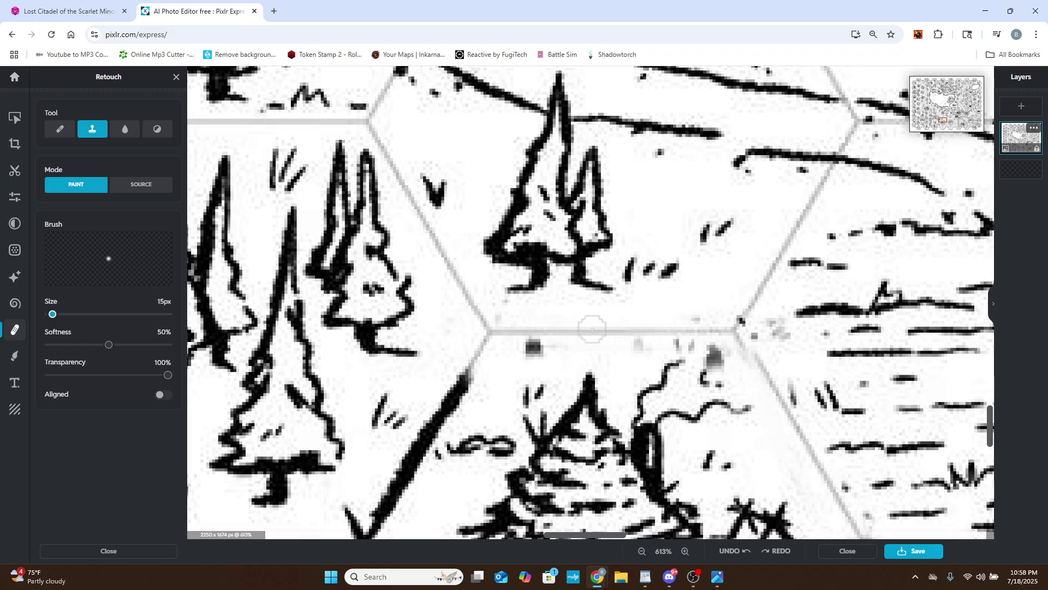
{"action": "left_click_drag", "start_coordinate": [471, 373], "coordinate": [368, 531]}
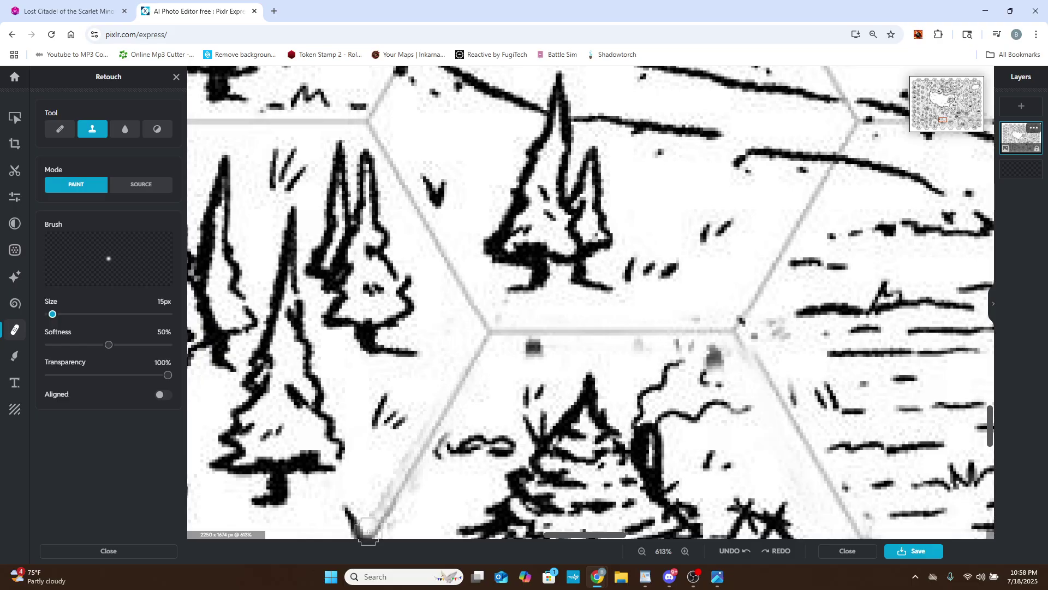
Try the north-eastern grid line of the forest hex south of the tent camp as clone source for the hut hex.
{"action": "scroll", "coordinate": [396, 513], "scroll_direction": "down", "scroll_amount": 10}
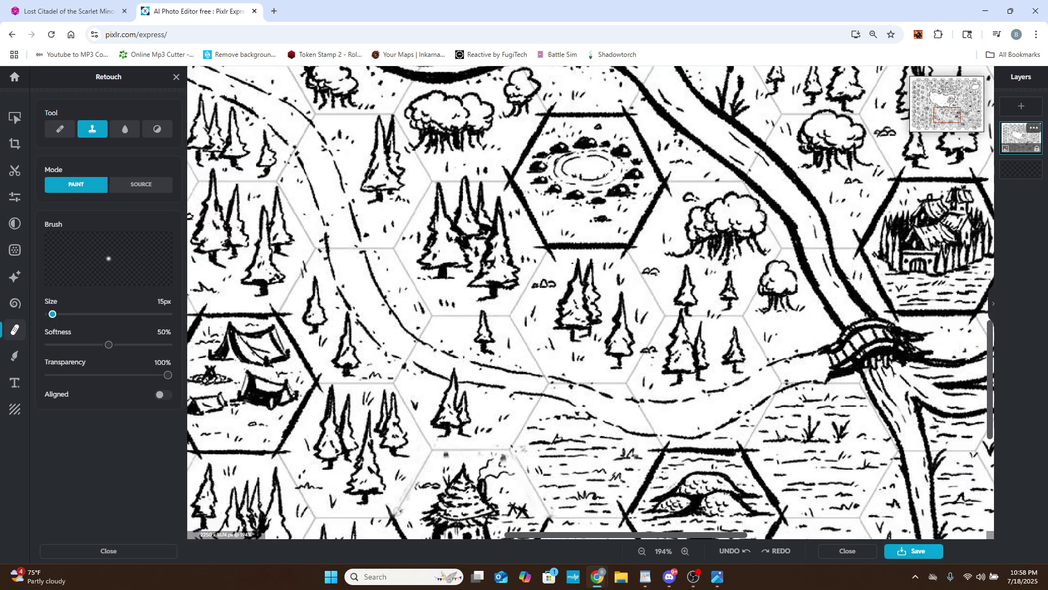
{"action": "scroll", "coordinate": [397, 511], "scroll_direction": "down", "scroll_amount": 6}
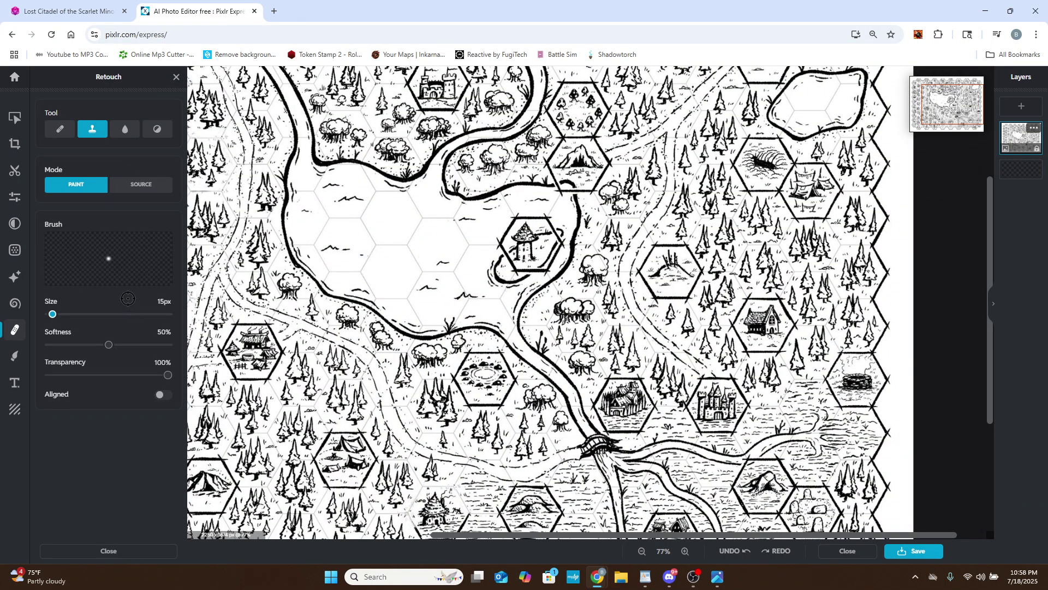
{"action": "scroll", "coordinate": [769, 239], "scroll_direction": "up", "scroll_amount": 5}
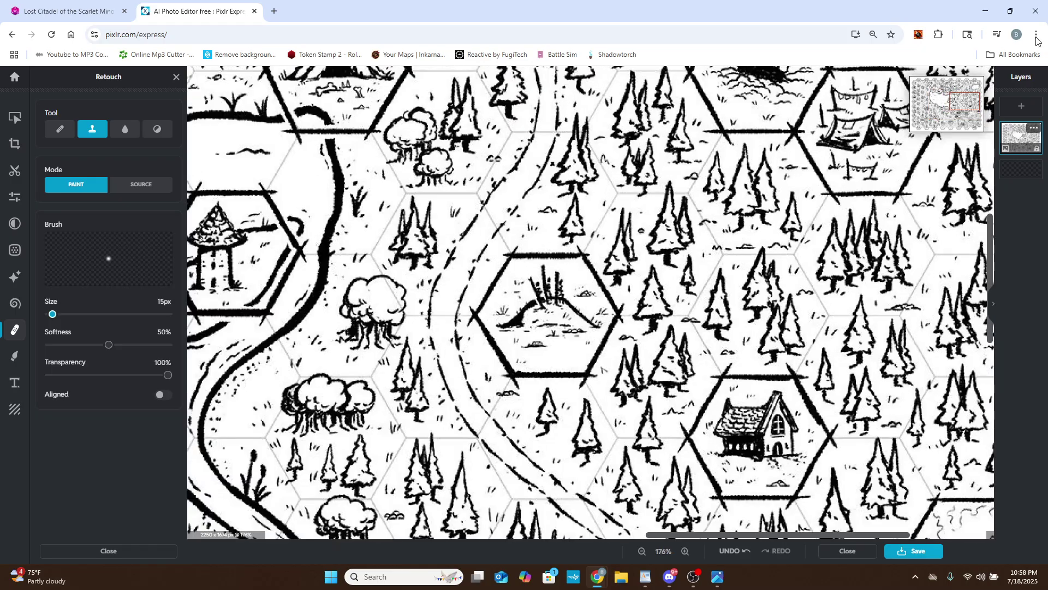
{"action": "mouse_move", "coordinate": [955, 109]}
{"action": "left_mouse_down"}
{"action": "mouse_move", "coordinate": [952, 127]}
{"action": "mouse_move", "coordinate": [940, 124]}
{"action": "left_mouse_up"}
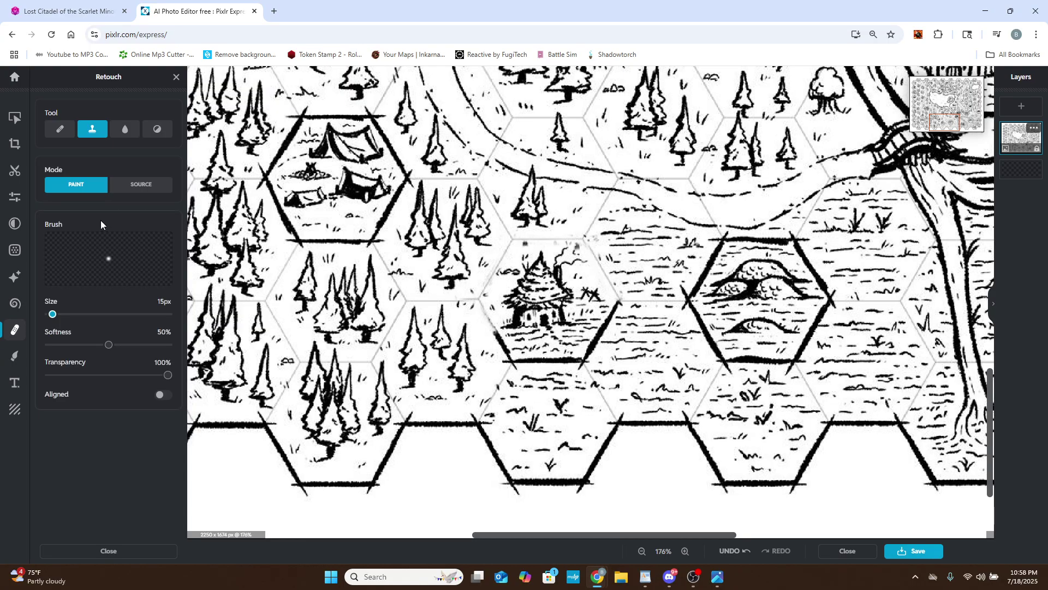
{"action": "left_click", "coordinate": [137, 184]}
{"action": "scroll", "coordinate": [496, 303], "scroll_direction": "up", "scroll_amount": 2}
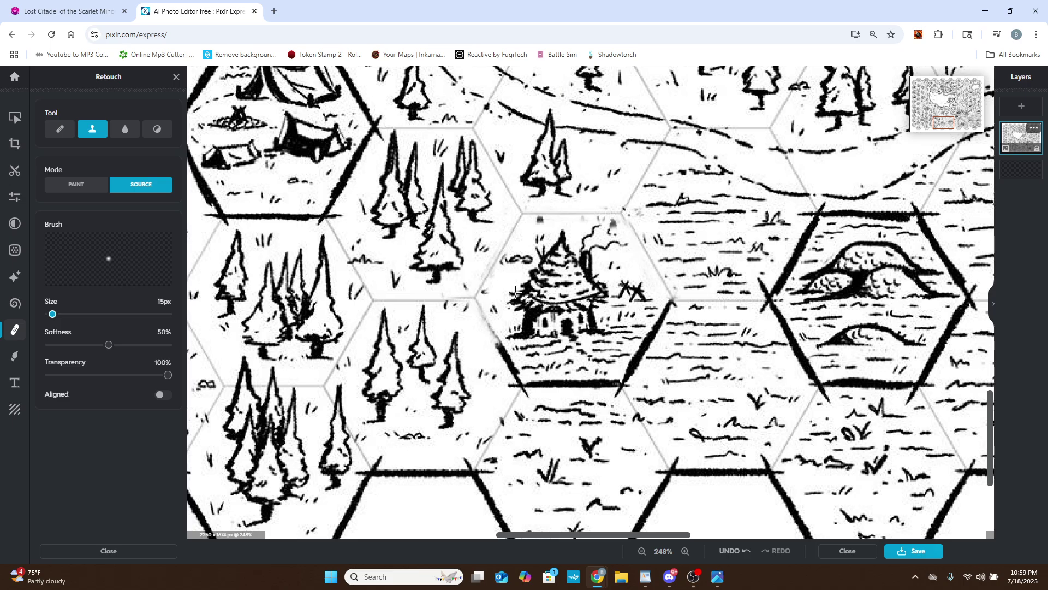
{"action": "left_click", "coordinate": [333, 232]}
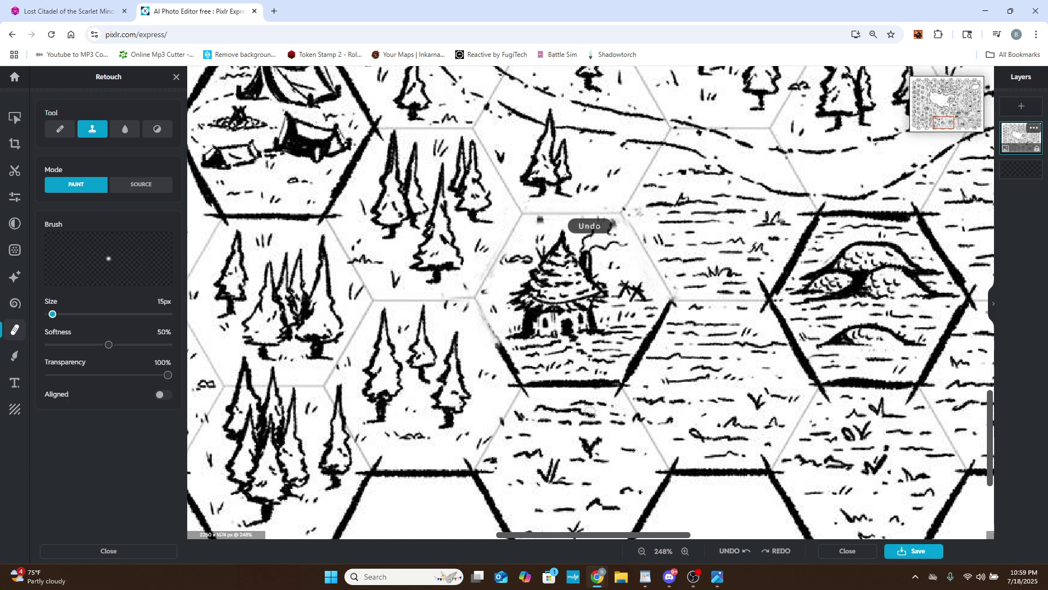
Sample the north-western grid corner of the forest hex north of the tent camp for patching the hut hex's south-western corner.
{"action": "left_click", "coordinate": [154, 188]}
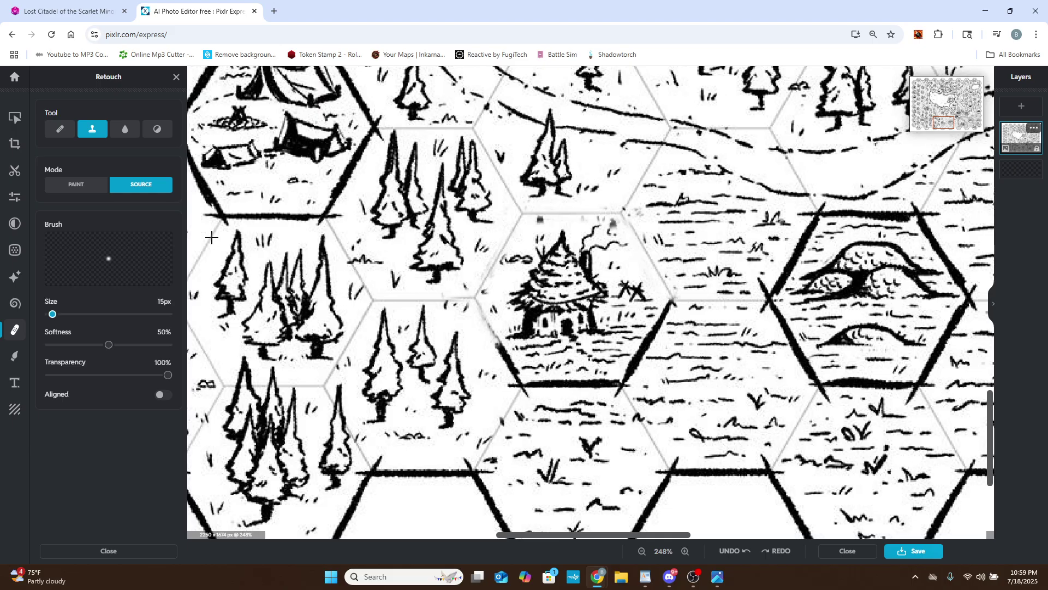
{"action": "left_click_drag", "start_coordinate": [940, 123], "coordinate": [934, 114]}
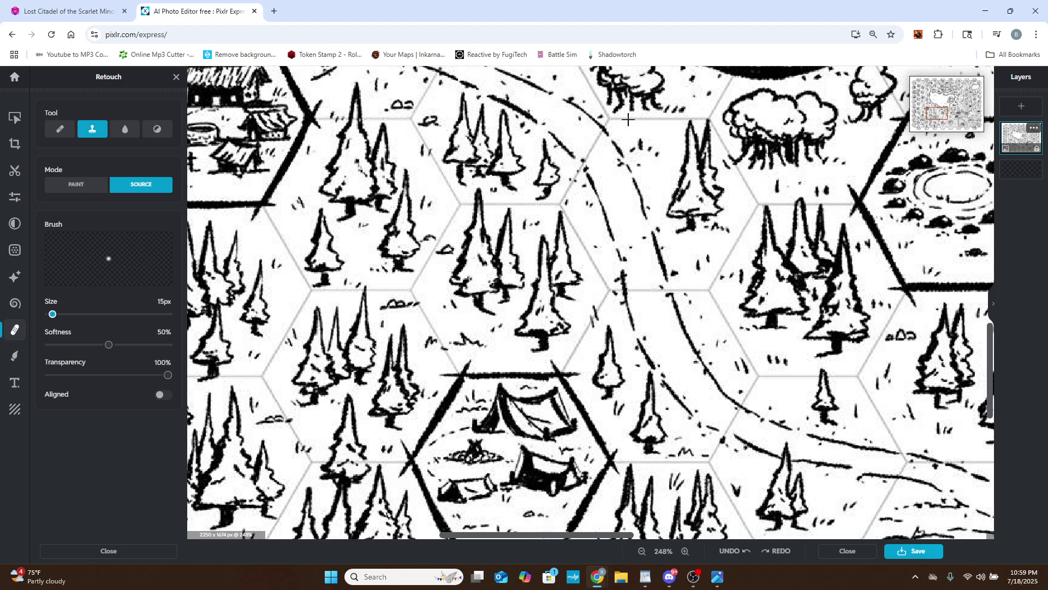
{"action": "left_click", "coordinate": [459, 203]}
{"action": "left_click_drag", "start_coordinate": [928, 108], "coordinate": [933, 124]}
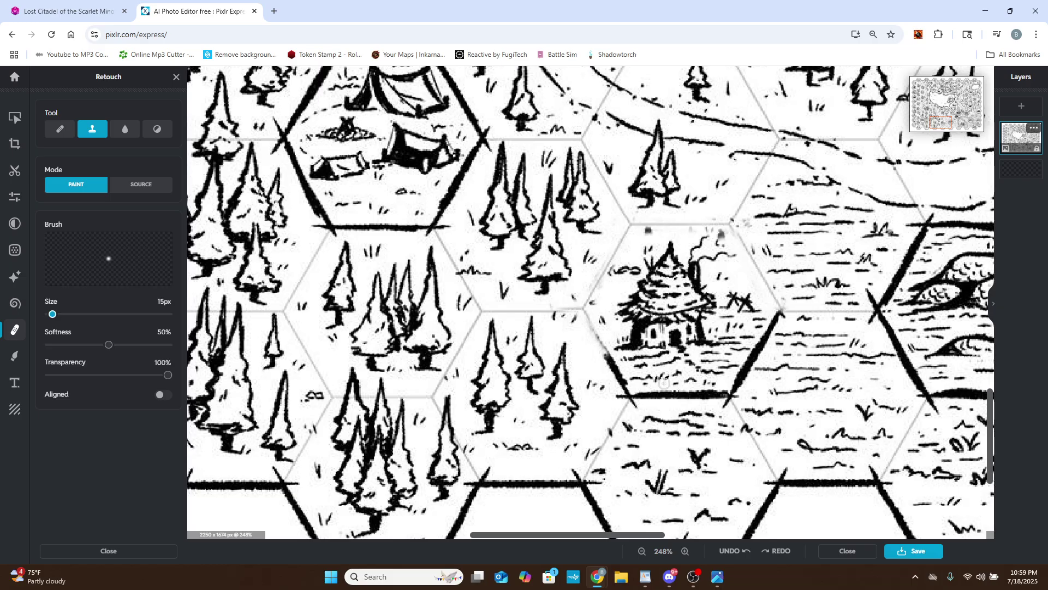
{"action": "scroll", "coordinate": [664, 384], "scroll_direction": "up", "scroll_amount": 5}
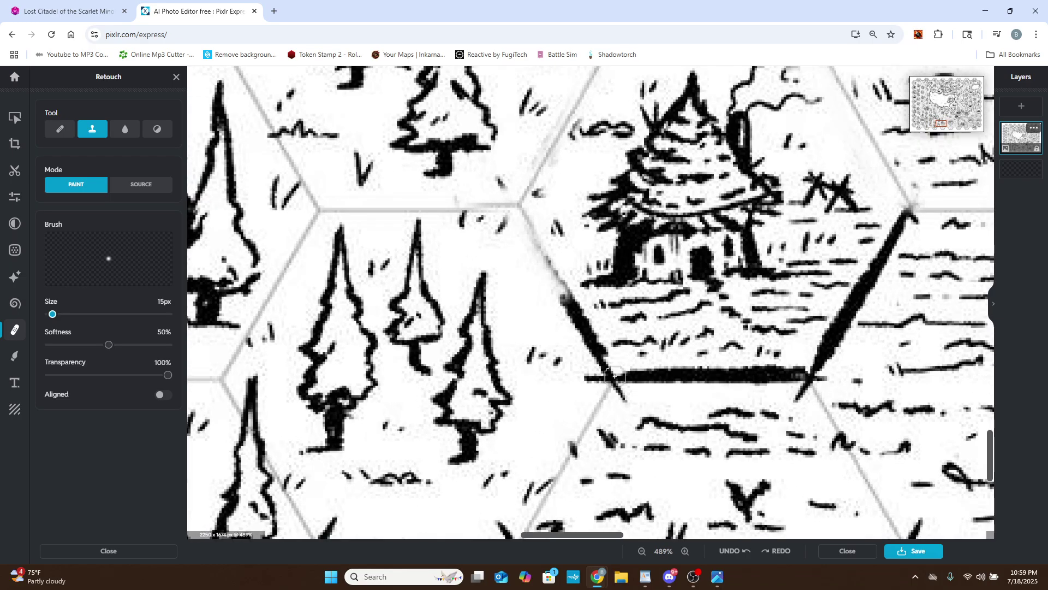
Clone the thin grid line over the thick south-western, southern and south-eastern borders of the hut hex southeast of the tent camp.
{"action": "mouse_move", "coordinate": [614, 378]}
{"action": "left_mouse_down"}
{"action": "mouse_move", "coordinate": [604, 342]}
{"action": "mouse_move", "coordinate": [613, 368]}
{"action": "mouse_move", "coordinate": [583, 335]}
{"action": "mouse_move", "coordinate": [523, 216]}
{"action": "mouse_move", "coordinate": [566, 310]}
{"action": "mouse_move", "coordinate": [612, 361]}
{"action": "mouse_move", "coordinate": [616, 373]}
{"action": "mouse_move", "coordinate": [582, 379]}
{"action": "mouse_move", "coordinate": [623, 393]}
{"action": "left_mouse_up"}
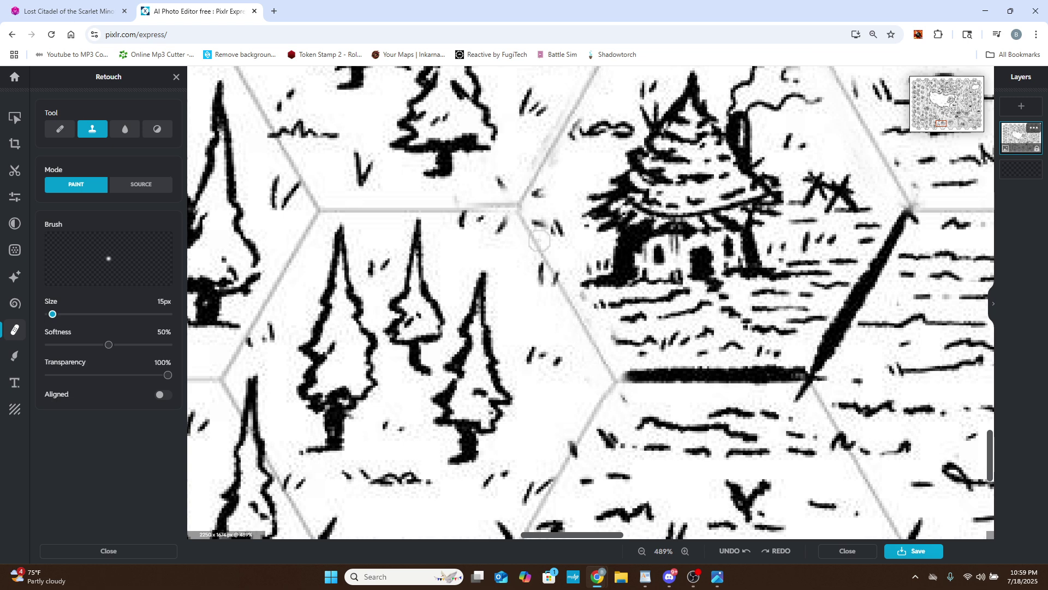
{"action": "left_click_drag", "start_coordinate": [539, 240], "coordinate": [548, 225]}
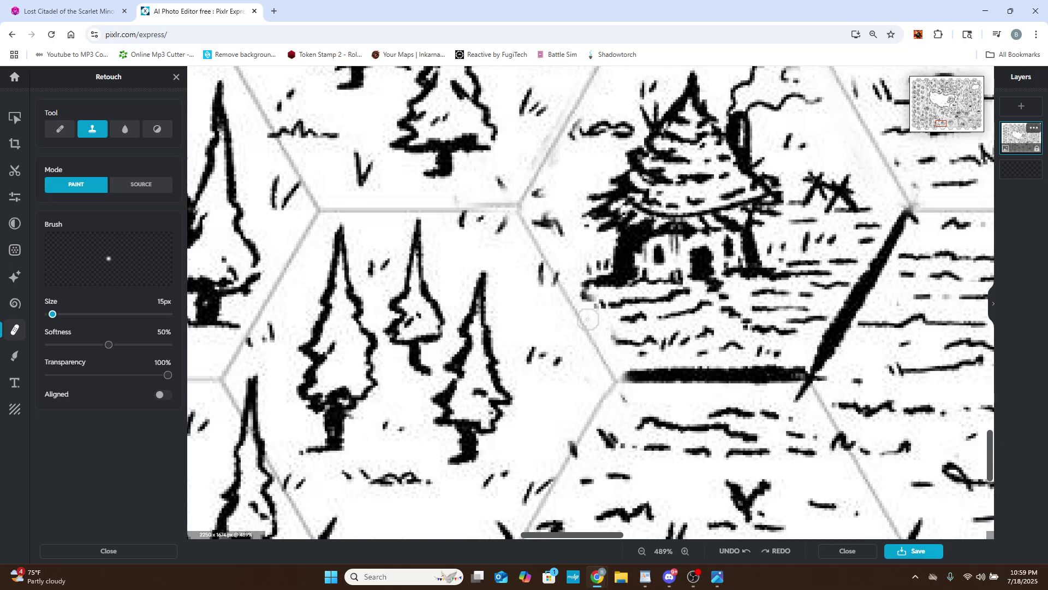
{"action": "mouse_move", "coordinate": [605, 363]}
{"action": "left_mouse_down"}
{"action": "mouse_move", "coordinate": [655, 377]}
{"action": "mouse_move", "coordinate": [642, 378]}
{"action": "mouse_move", "coordinate": [796, 373]}
{"action": "mouse_move", "coordinate": [801, 392]}
{"action": "mouse_move", "coordinate": [890, 251]}
{"action": "mouse_move", "coordinate": [851, 295]}
{"action": "mouse_move", "coordinate": [906, 227]}
{"action": "mouse_move", "coordinate": [895, 236]}
{"action": "mouse_move", "coordinate": [911, 203]}
{"action": "mouse_move", "coordinate": [914, 219]}
{"action": "left_mouse_up"}
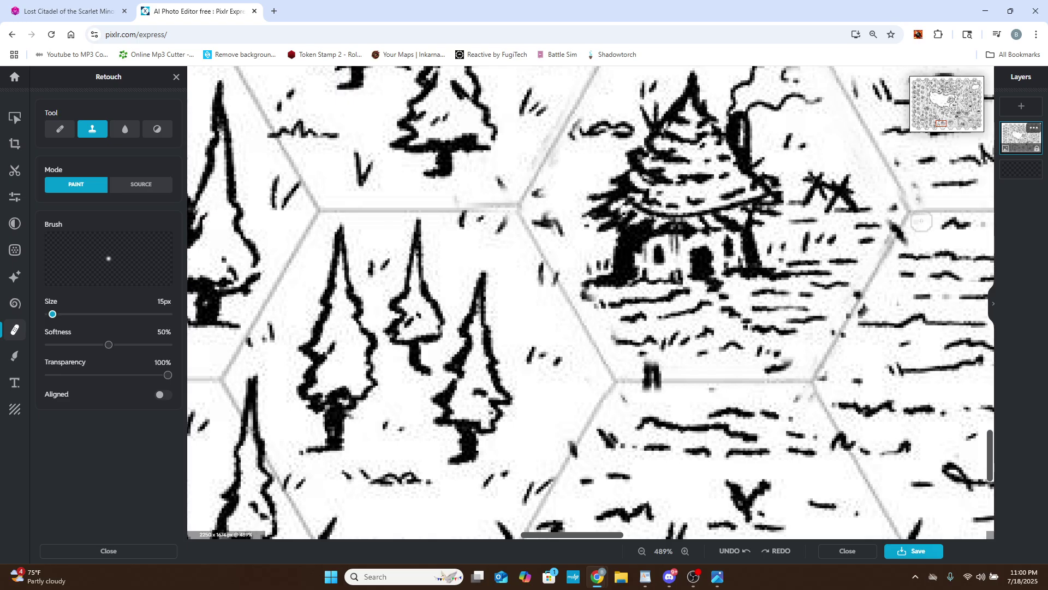
{"action": "left_click", "coordinate": [912, 212]}
Sample the northern grid line of the forest hex southwest of the hut and clone it over the leftover marks on the hut hex's southern border.
{"action": "left_click", "coordinate": [141, 185]}
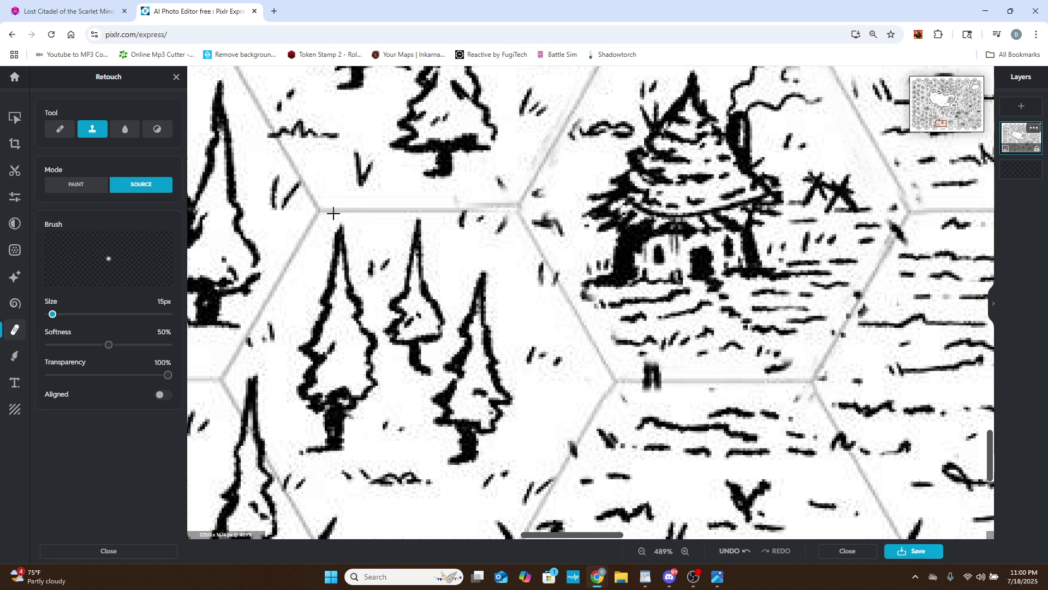
{"action": "left_click", "coordinate": [329, 209]}
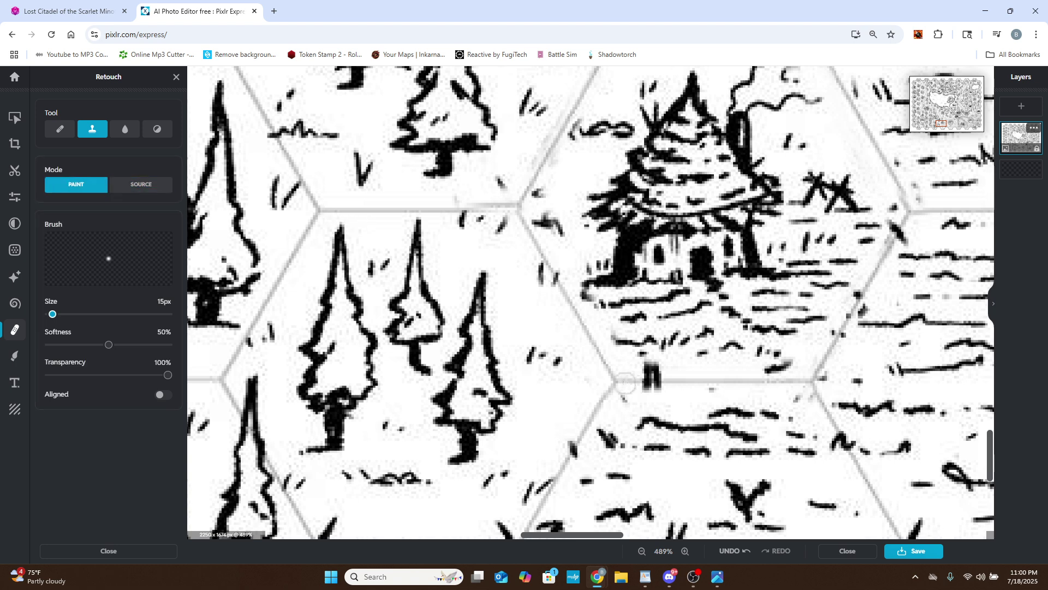
{"action": "mouse_move", "coordinate": [624, 380]}
{"action": "left_mouse_down"}
{"action": "mouse_move", "coordinate": [657, 369]}
{"action": "mouse_move", "coordinate": [645, 374]}
{"action": "mouse_move", "coordinate": [659, 381]}
{"action": "mouse_move", "coordinate": [646, 382]}
{"action": "mouse_move", "coordinate": [802, 382]}
{"action": "mouse_move", "coordinate": [777, 382]}
{"action": "left_mouse_up"}
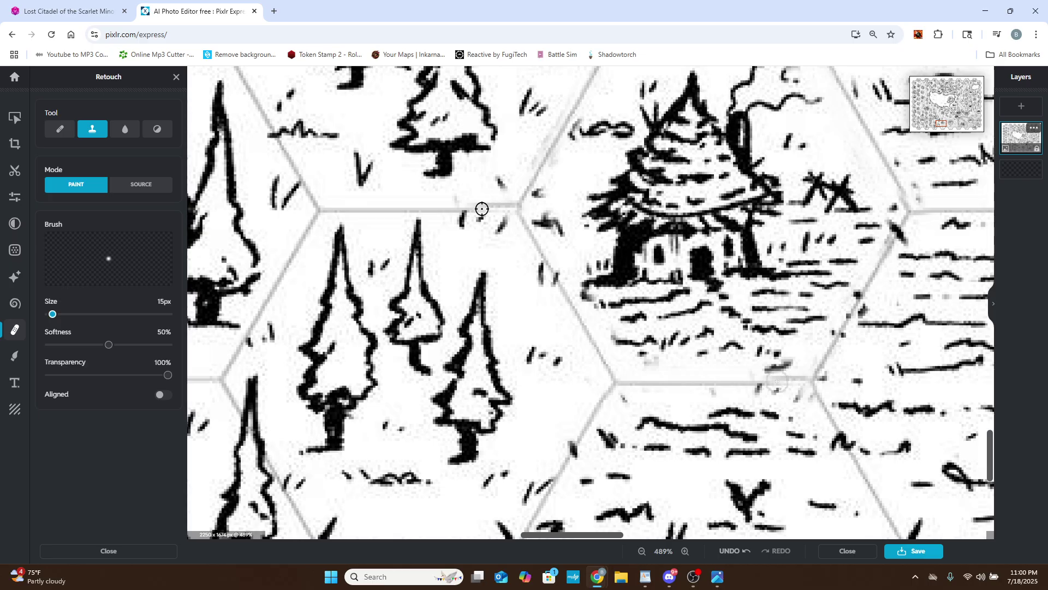
{"action": "left_click", "coordinate": [135, 187]}
{"action": "left_click", "coordinate": [375, 211]}
{"action": "mouse_move", "coordinate": [764, 382]}
{"action": "left_mouse_down"}
{"action": "mouse_move", "coordinate": [806, 383]}
{"action": "mouse_move", "coordinate": [702, 384]}
{"action": "left_mouse_up"}
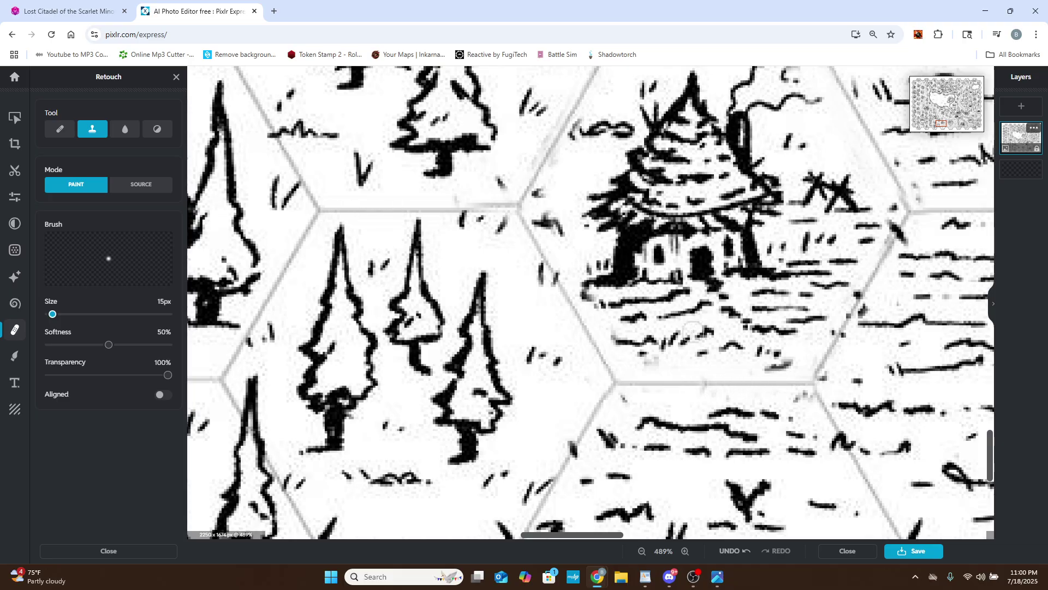
Paint over the dark smudges inside the hut hex's northern edge with a 12 px brush in the off-white sampled beside them.
{"action": "scroll", "coordinate": [692, 330], "scroll_direction": "down", "scroll_amount": 4}
{"action": "scroll", "coordinate": [636, 329], "scroll_direction": "up", "scroll_amount": 2}
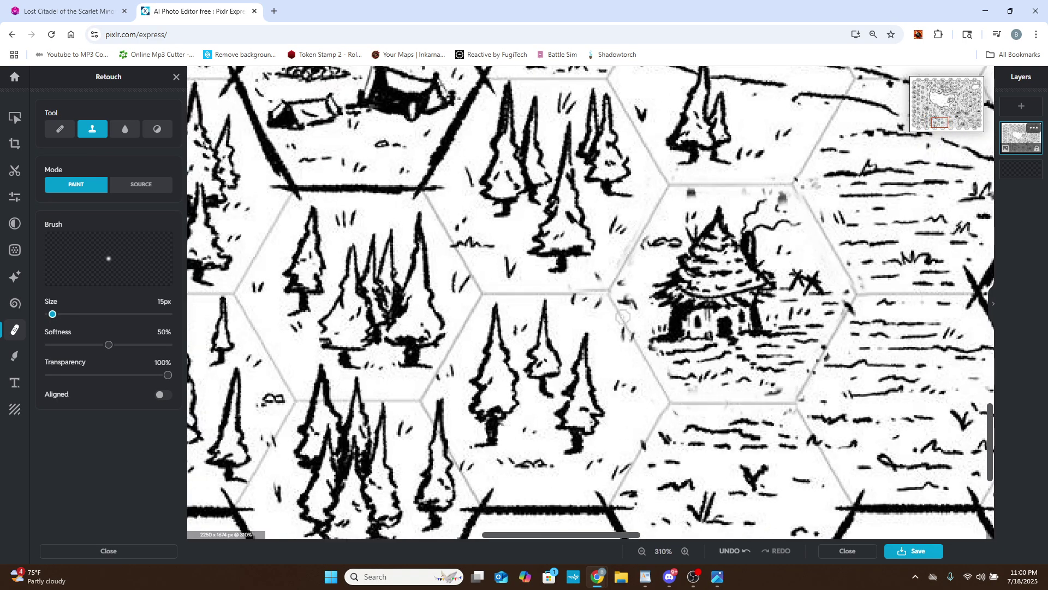
{"action": "scroll", "coordinate": [678, 195], "scroll_direction": "up", "scroll_amount": 4}
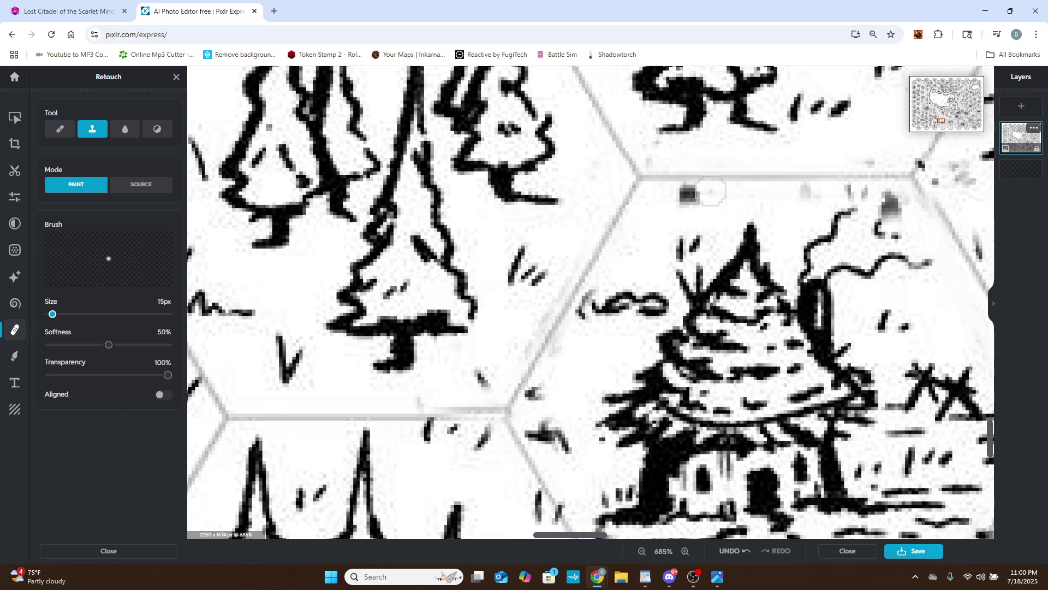
{"action": "left_click", "coordinate": [14, 356]}
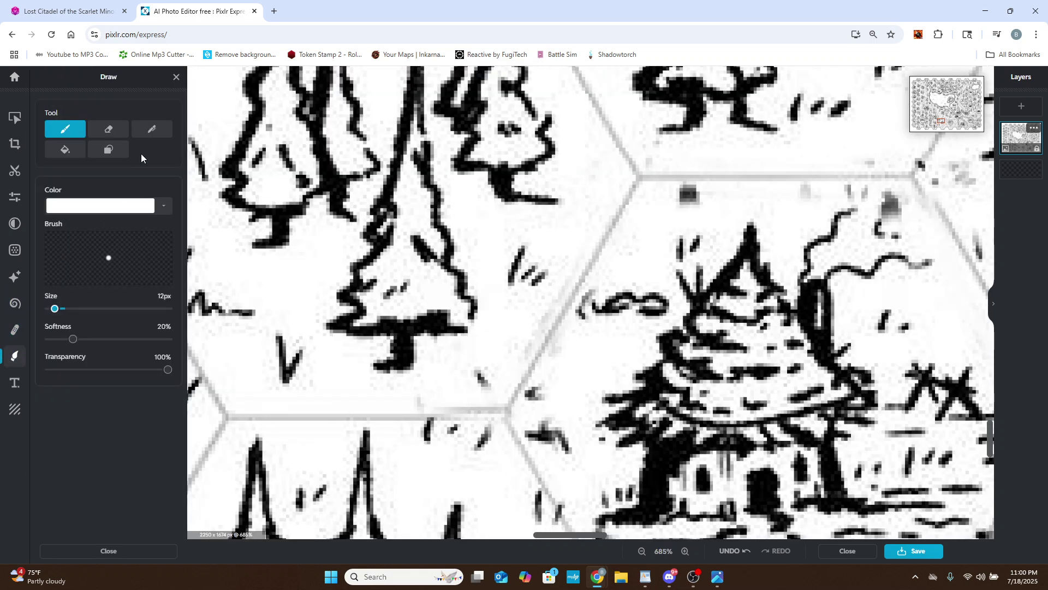
{"action": "left_click", "coordinate": [164, 206]}
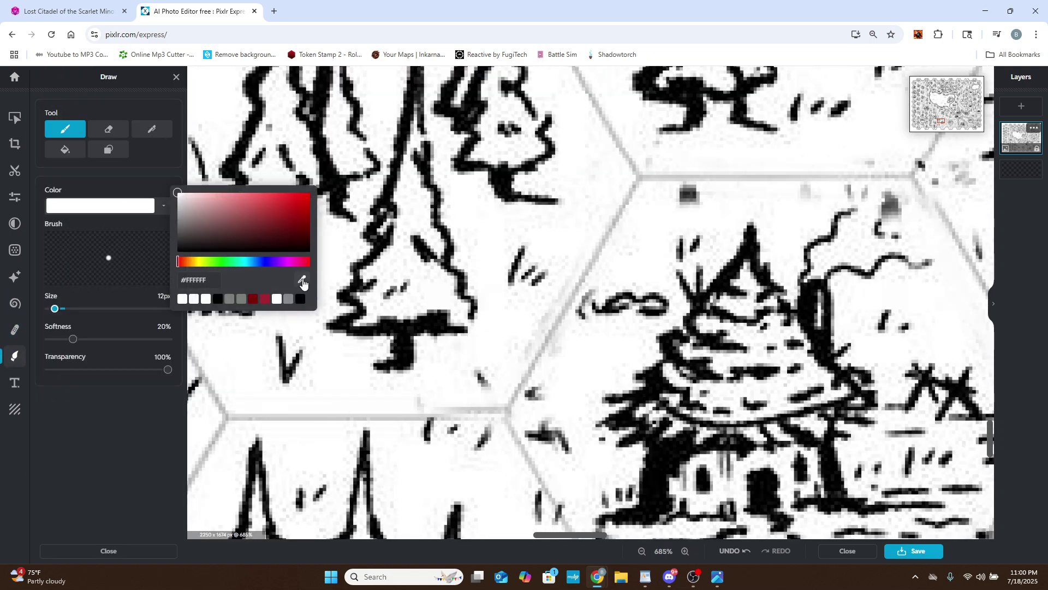
{"action": "left_click", "coordinate": [303, 283]}
{"action": "left_click", "coordinate": [730, 192]}
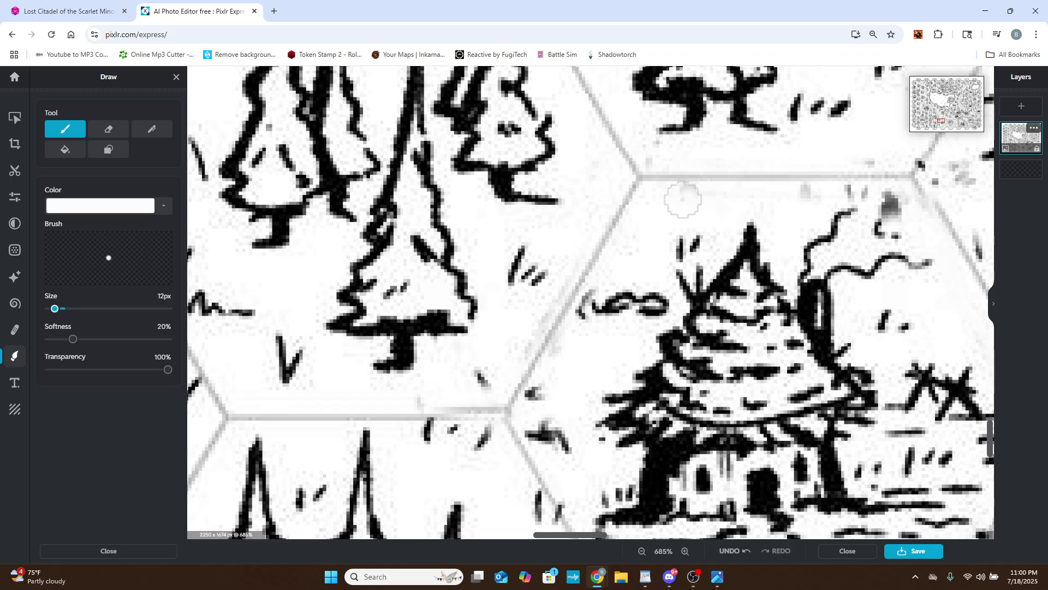
{"action": "mouse_move", "coordinate": [882, 202]}
{"action": "left_mouse_down"}
{"action": "mouse_move", "coordinate": [902, 210]}
{"action": "mouse_move", "coordinate": [865, 192]}
{"action": "left_mouse_up"}
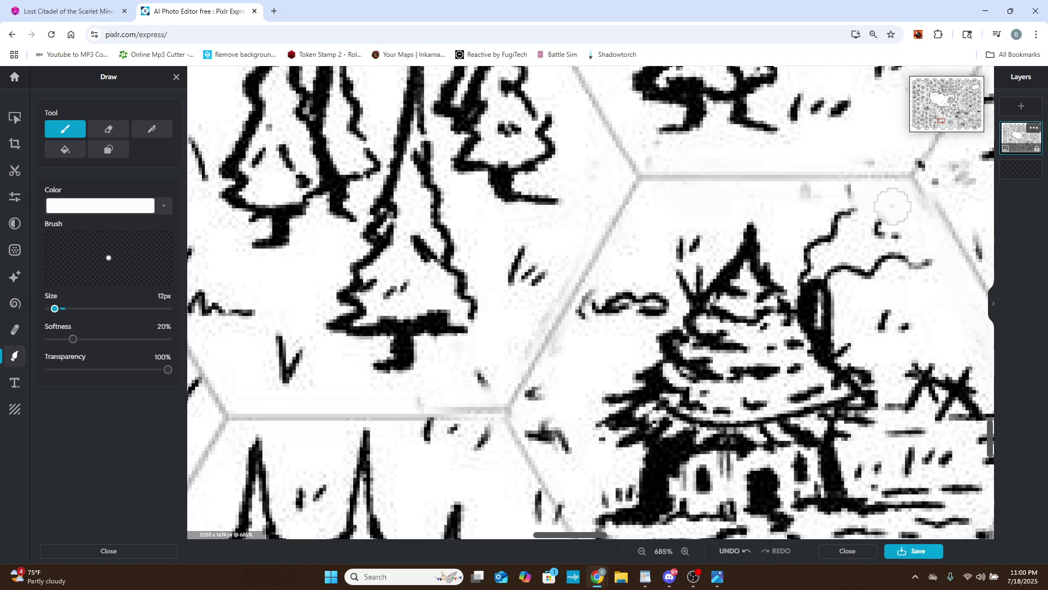
Paint out the hut, its chimney smoke and the bush beside it in off-white, keeping the grass strokes in the hex's southern part.
{"action": "scroll", "coordinate": [604, 501], "scroll_direction": "down", "scroll_amount": 10}
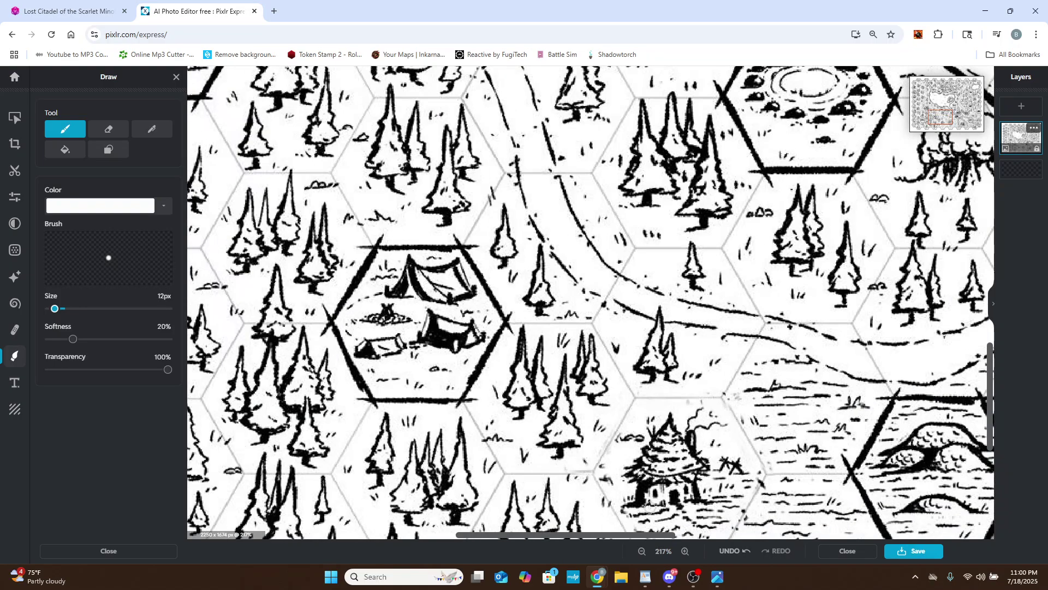
{"action": "scroll", "coordinate": [558, 449], "scroll_direction": "up", "scroll_amount": 6}
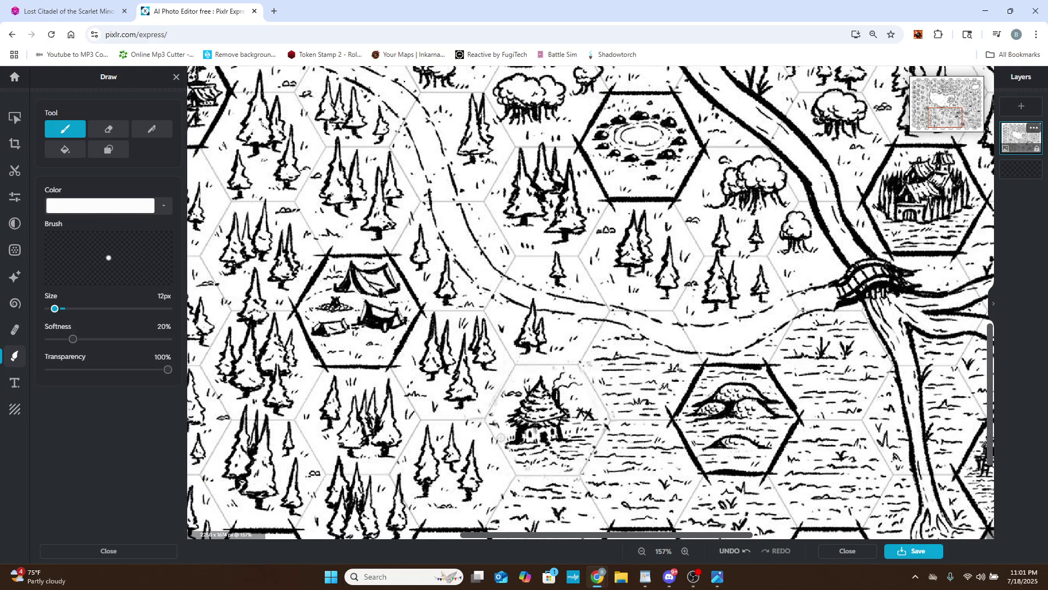
{"action": "scroll", "coordinate": [523, 456], "scroll_direction": "up", "scroll_amount": 3}
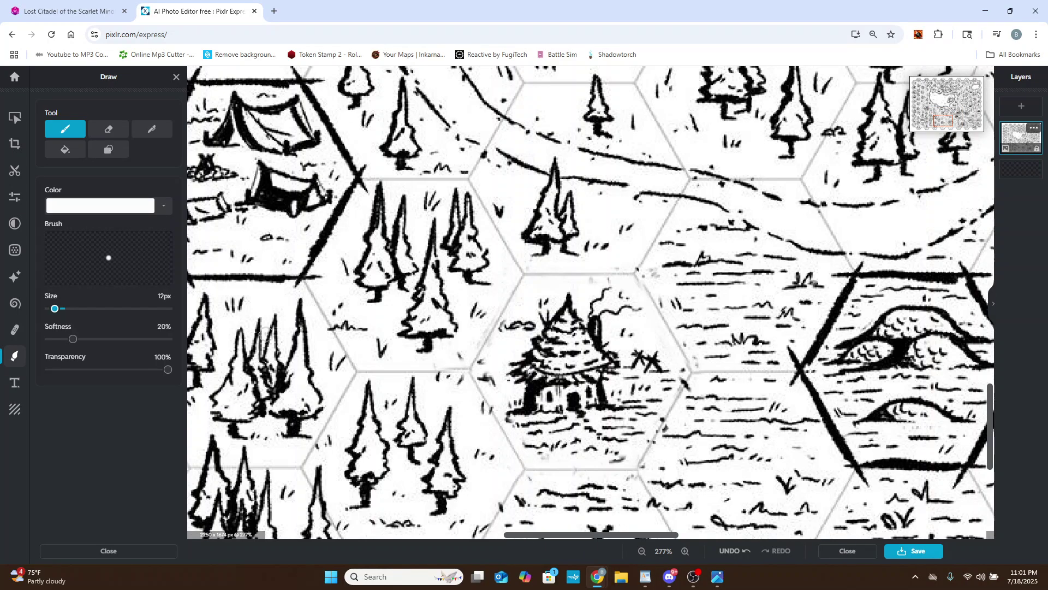
{"action": "scroll", "coordinate": [579, 414], "scroll_direction": "up", "scroll_amount": 4}
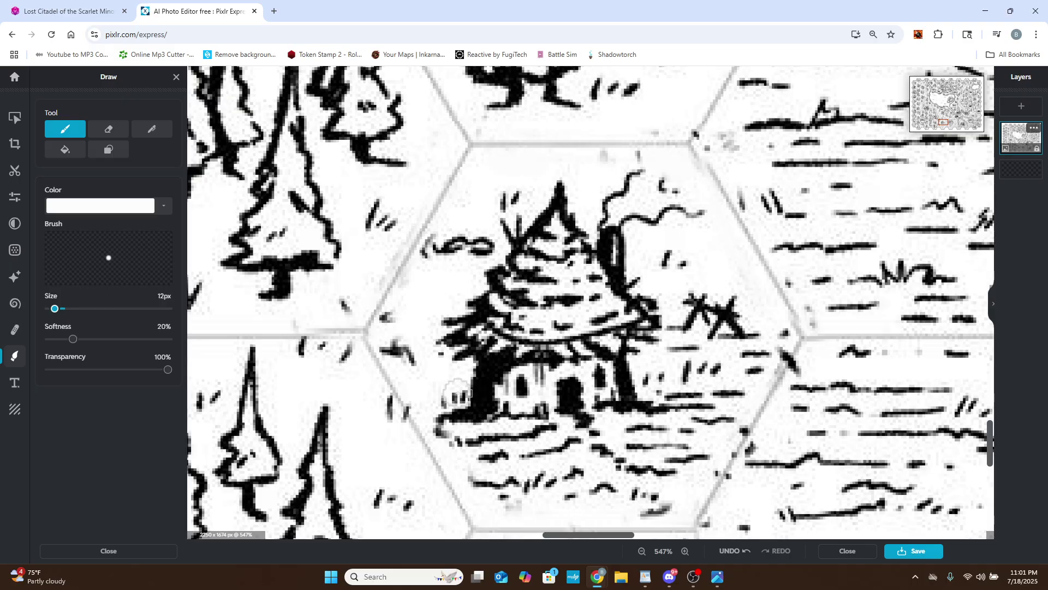
{"action": "mouse_move", "coordinate": [458, 392]}
{"action": "left_mouse_down"}
{"action": "mouse_move", "coordinate": [506, 395]}
{"action": "mouse_move", "coordinate": [454, 349]}
{"action": "mouse_move", "coordinate": [449, 329]}
{"action": "mouse_move", "coordinate": [469, 316]}
{"action": "mouse_move", "coordinate": [508, 248]}
{"action": "mouse_move", "coordinate": [509, 200]}
{"action": "mouse_move", "coordinate": [562, 180]}
{"action": "mouse_move", "coordinate": [481, 333]}
{"action": "mouse_move", "coordinate": [493, 348]}
{"action": "mouse_move", "coordinate": [473, 340]}
{"action": "mouse_move", "coordinate": [495, 359]}
{"action": "mouse_move", "coordinate": [532, 360]}
{"action": "mouse_move", "coordinate": [611, 351]}
{"action": "mouse_move", "coordinate": [644, 323]}
{"action": "mouse_move", "coordinate": [647, 301]}
{"action": "mouse_move", "coordinate": [623, 274]}
{"action": "mouse_move", "coordinate": [607, 202]}
{"action": "mouse_move", "coordinate": [636, 175]}
{"action": "mouse_move", "coordinate": [699, 206]}
{"action": "mouse_move", "coordinate": [607, 226]}
{"action": "mouse_move", "coordinate": [666, 196]}
{"action": "mouse_move", "coordinate": [640, 162]}
{"action": "mouse_move", "coordinate": [603, 162]}
{"action": "mouse_move", "coordinate": [619, 173]}
{"action": "mouse_move", "coordinate": [563, 223]}
{"action": "mouse_move", "coordinate": [506, 335]}
{"action": "mouse_move", "coordinate": [628, 320]}
{"action": "mouse_move", "coordinate": [632, 302]}
{"action": "mouse_move", "coordinate": [577, 239]}
{"action": "mouse_move", "coordinate": [546, 321]}
{"action": "mouse_move", "coordinate": [570, 300]}
{"action": "mouse_move", "coordinate": [602, 296]}
{"action": "mouse_move", "coordinate": [573, 283]}
{"action": "mouse_move", "coordinate": [683, 256]}
{"action": "mouse_move", "coordinate": [731, 290]}
{"action": "mouse_move", "coordinate": [715, 302]}
{"action": "mouse_move", "coordinate": [689, 297]}
{"action": "mouse_move", "coordinate": [740, 321]}
{"action": "mouse_move", "coordinate": [688, 324]}
{"action": "mouse_move", "coordinate": [704, 328]}
{"action": "mouse_move", "coordinate": [657, 261]}
{"action": "mouse_move", "coordinate": [601, 244]}
{"action": "mouse_move", "coordinate": [599, 234]}
{"action": "mouse_move", "coordinate": [613, 246]}
{"action": "mouse_move", "coordinate": [597, 257]}
{"action": "mouse_move", "coordinate": [620, 335]}
{"action": "mouse_move", "coordinate": [456, 315]}
{"action": "mouse_move", "coordinate": [438, 346]}
{"action": "mouse_move", "coordinate": [458, 328]}
{"action": "left_mouse_up"}
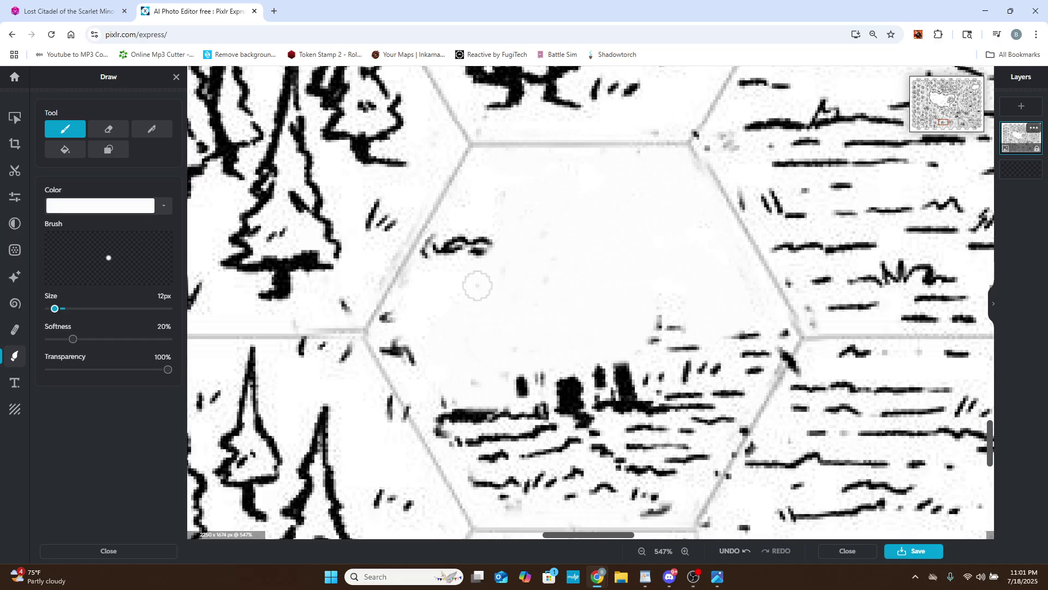
{"action": "mouse_move", "coordinate": [477, 286]}
{"action": "left_mouse_down"}
{"action": "mouse_move", "coordinate": [435, 286]}
{"action": "mouse_move", "coordinate": [435, 257]}
{"action": "mouse_move", "coordinate": [498, 248]}
{"action": "mouse_move", "coordinate": [440, 262]}
{"action": "mouse_move", "coordinate": [431, 257]}
{"action": "mouse_move", "coordinate": [440, 241]}
{"action": "mouse_move", "coordinate": [432, 254]}
{"action": "left_mouse_up"}
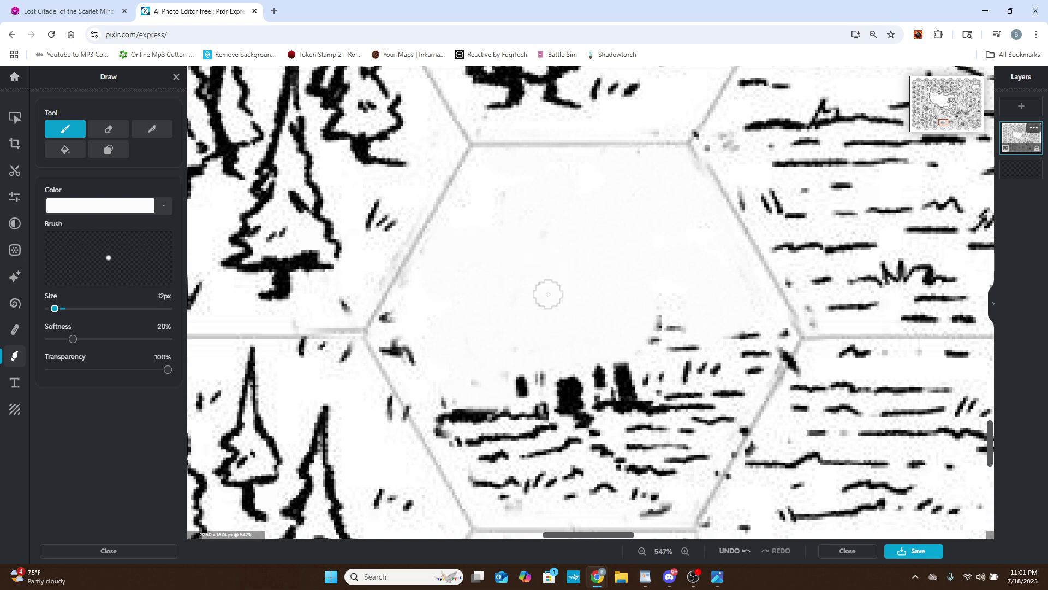
{"action": "mouse_move", "coordinate": [569, 365]}
{"action": "left_mouse_down"}
{"action": "mouse_move", "coordinate": [561, 401]}
{"action": "mouse_move", "coordinate": [573, 382]}
{"action": "left_mouse_up"}
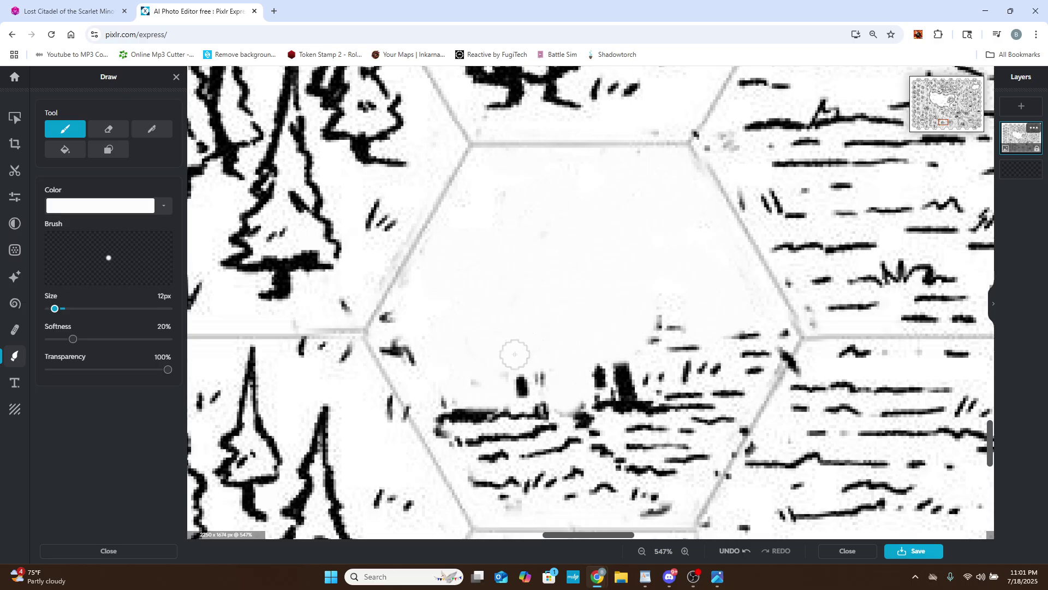
{"action": "mouse_move", "coordinate": [515, 354]}
{"action": "left_mouse_down"}
{"action": "mouse_move", "coordinate": [519, 389]}
{"action": "mouse_move", "coordinate": [567, 372]}
{"action": "mouse_move", "coordinate": [617, 365]}
{"action": "mouse_move", "coordinate": [621, 373]}
{"action": "mouse_move", "coordinate": [587, 373]}
{"action": "mouse_move", "coordinate": [636, 380]}
{"action": "left_mouse_up"}
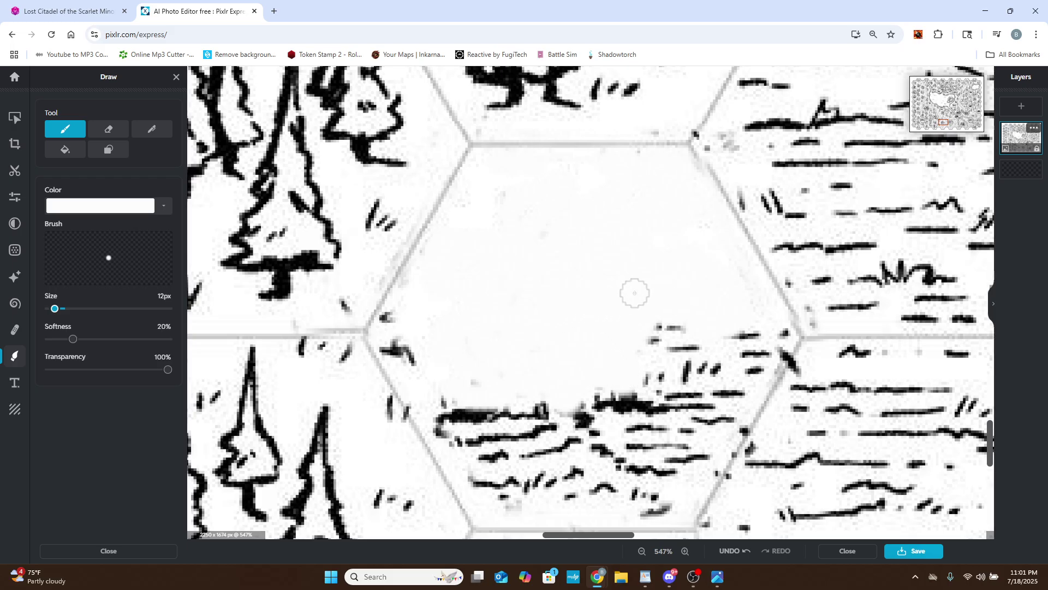
Undo and redo the last brush strokes to compare the covered hut hex with its earlier state.
{"action": "scroll", "coordinate": [572, 283], "scroll_direction": "down", "scroll_amount": 1}
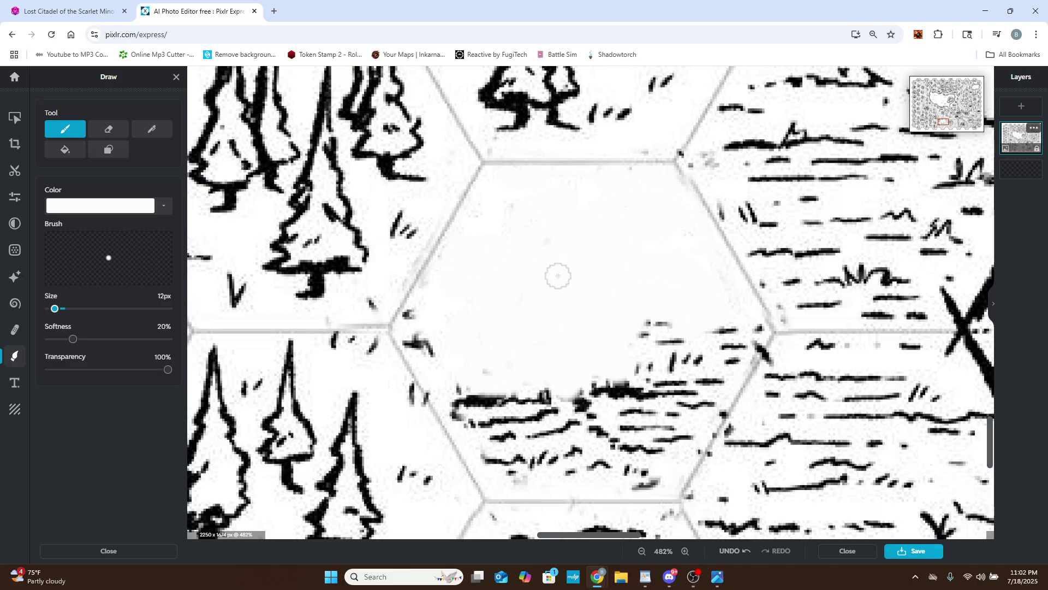
{"action": "scroll", "coordinate": [557, 276], "scroll_direction": "down", "scroll_amount": 8}
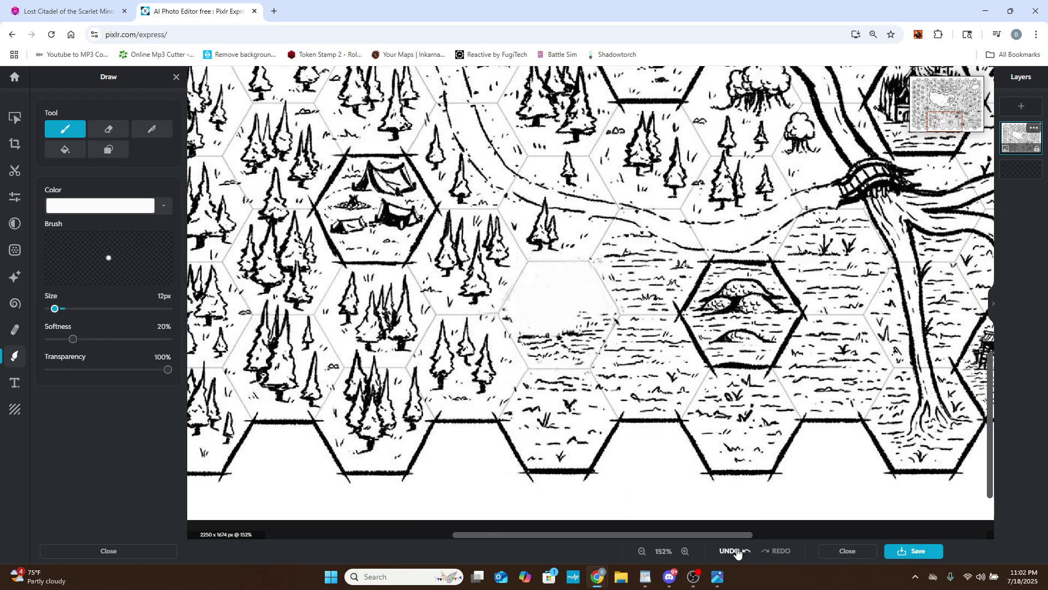
{"action": "left_click", "coordinate": [737, 551]}
{"action": "left_click", "coordinate": [775, 552]}
{"action": "left_click", "coordinate": [747, 552]}
{"action": "left_click", "coordinate": [775, 551]}
{"action": "scroll", "coordinate": [544, 286], "scroll_direction": "up", "scroll_amount": 5}
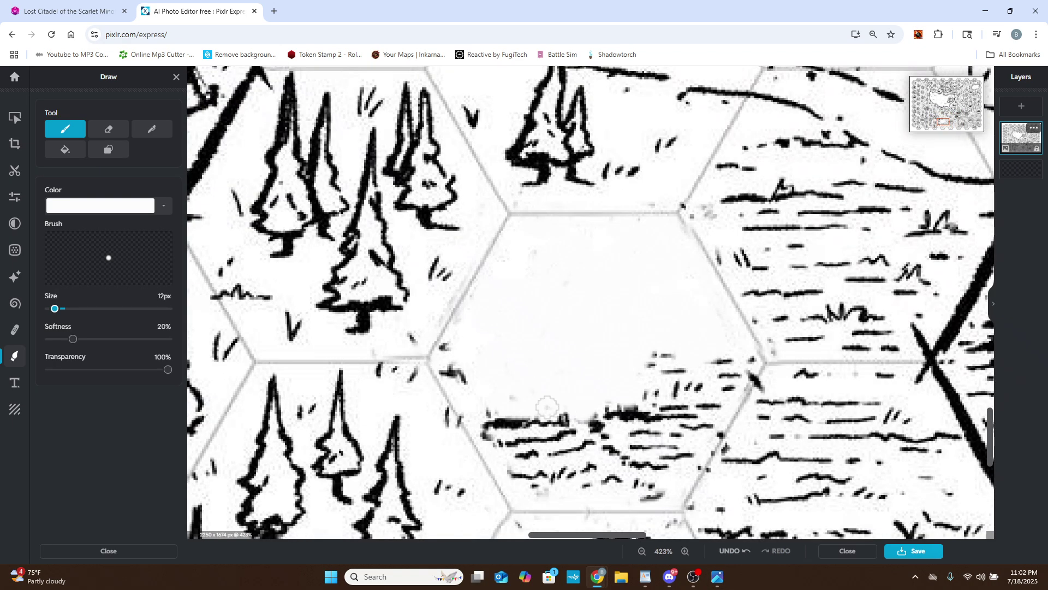
{"action": "scroll", "coordinate": [423, 360], "scroll_direction": "down", "scroll_amount": 3}
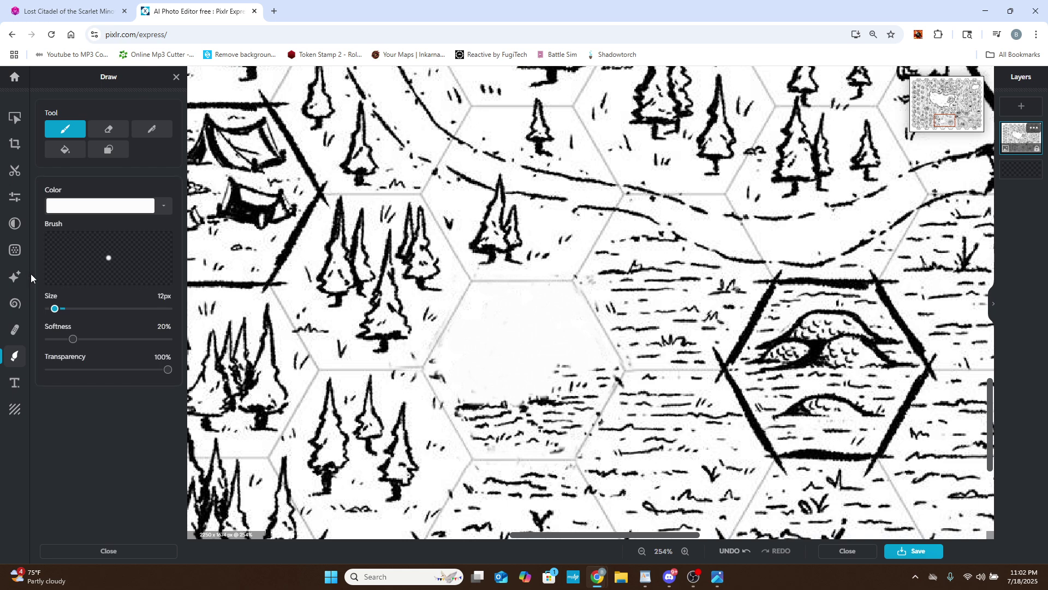
Try cloning the trees from the forest hex southwest of the blanked hut hex into it with the 15 px clone stamp.
{"action": "left_click", "coordinate": [18, 353]}
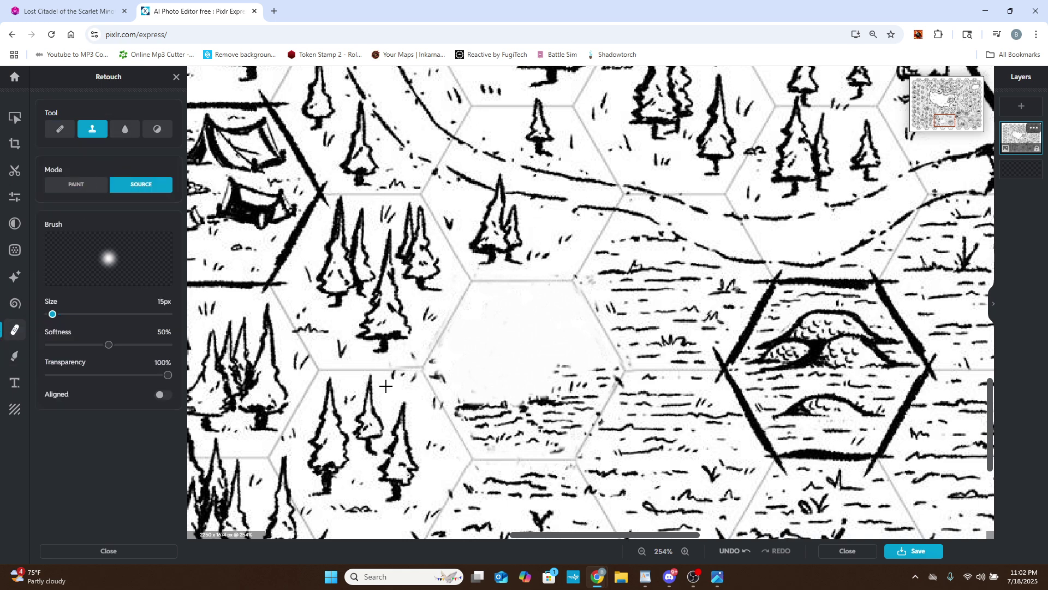
{"action": "scroll", "coordinate": [386, 386], "scroll_direction": "down", "scroll_amount": 2}
{"action": "scroll", "coordinate": [369, 440], "scroll_direction": "up", "scroll_amount": 3}
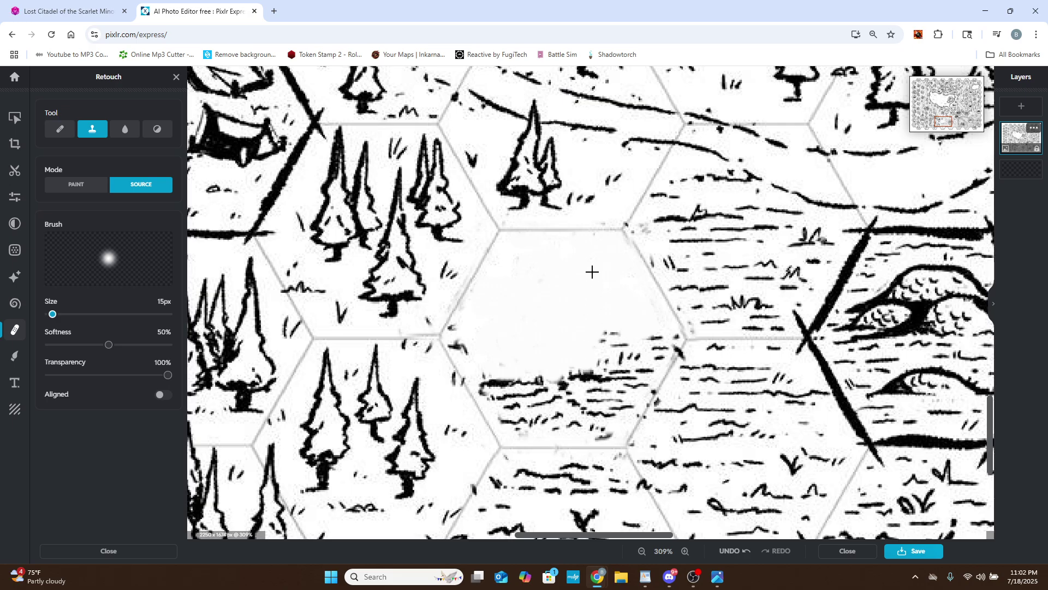
{"action": "left_click", "coordinate": [397, 497]}
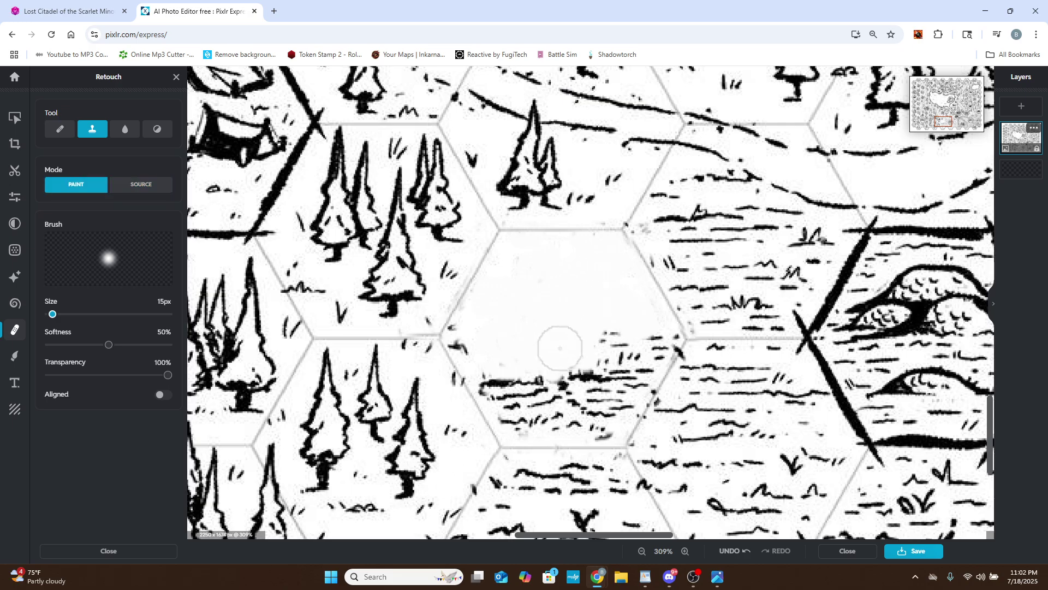
{"action": "mouse_move", "coordinate": [557, 347]}
{"action": "left_mouse_down"}
{"action": "mouse_move", "coordinate": [562, 337]}
{"action": "mouse_move", "coordinate": [548, 337]}
{"action": "mouse_move", "coordinate": [578, 261]}
{"action": "mouse_move", "coordinate": [551, 256]}
{"action": "mouse_move", "coordinate": [533, 286]}
{"action": "mouse_move", "coordinate": [521, 269]}
{"action": "mouse_move", "coordinate": [529, 248]}
{"action": "mouse_move", "coordinate": [573, 262]}
{"action": "mouse_move", "coordinate": [574, 325]}
{"action": "left_mouse_up"}
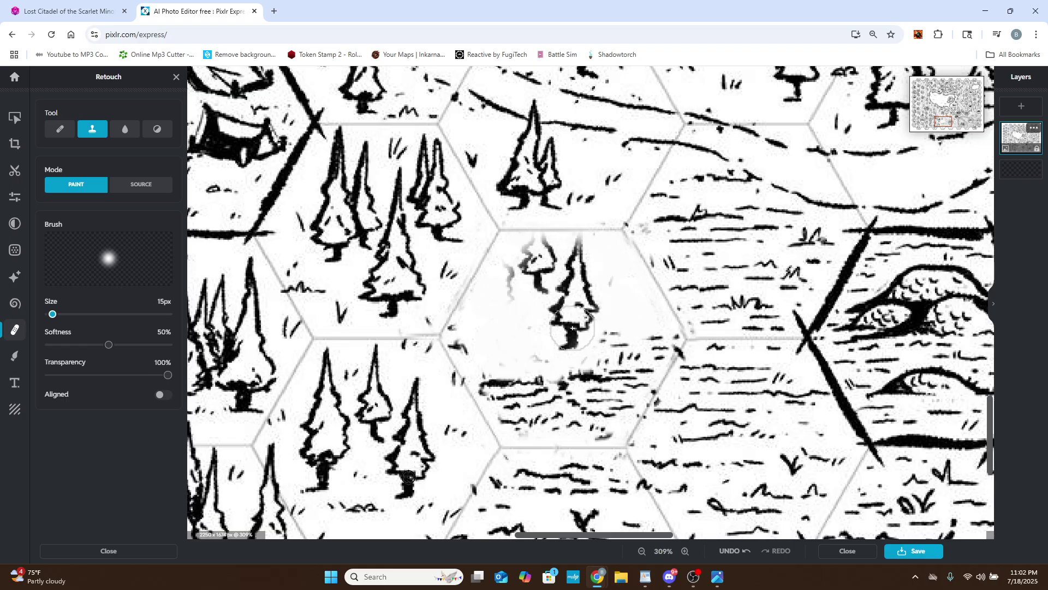
{"action": "left_click", "coordinate": [729, 551]}
{"action": "left_click", "coordinate": [731, 551]}
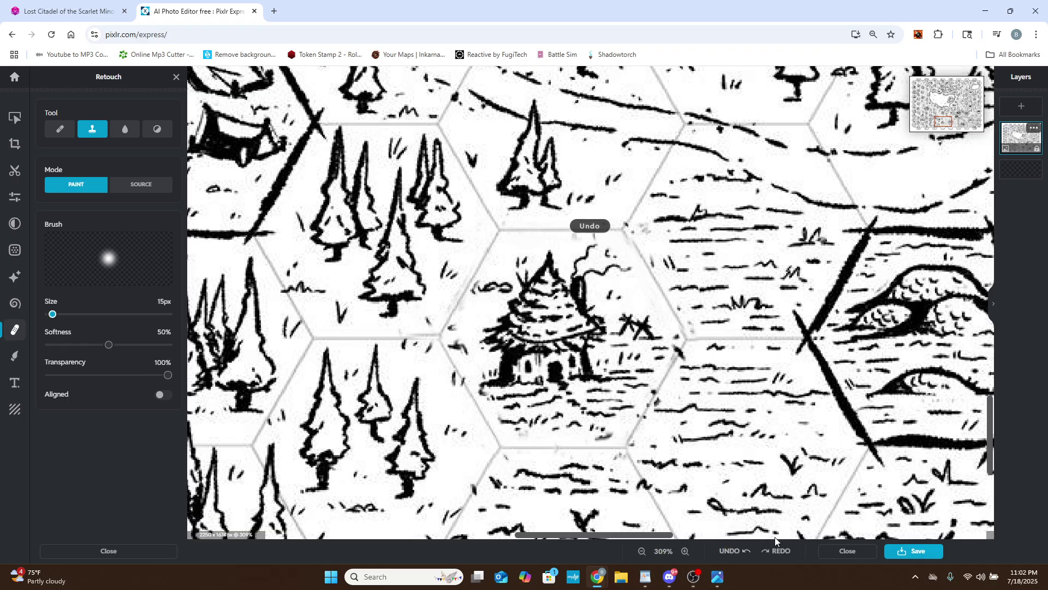
{"action": "left_click", "coordinate": [776, 552]}
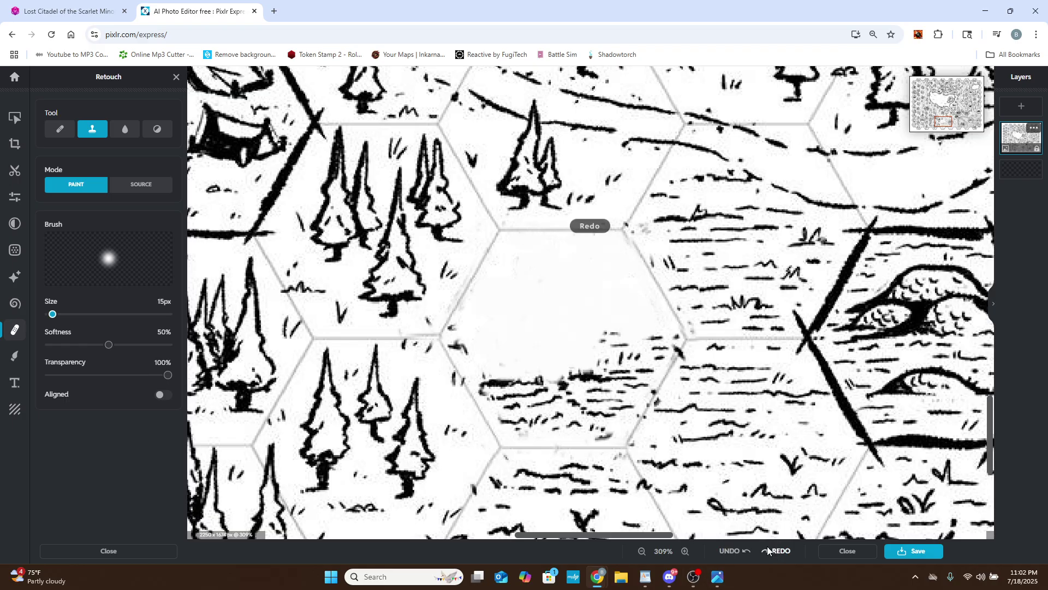
Sample the tip of the westernmost small tree in the path hex northeast of the tent camp as the clone source.
{"action": "left_click", "coordinate": [147, 189]}
{"action": "scroll", "coordinate": [251, 394], "scroll_direction": "down", "scroll_amount": 5}
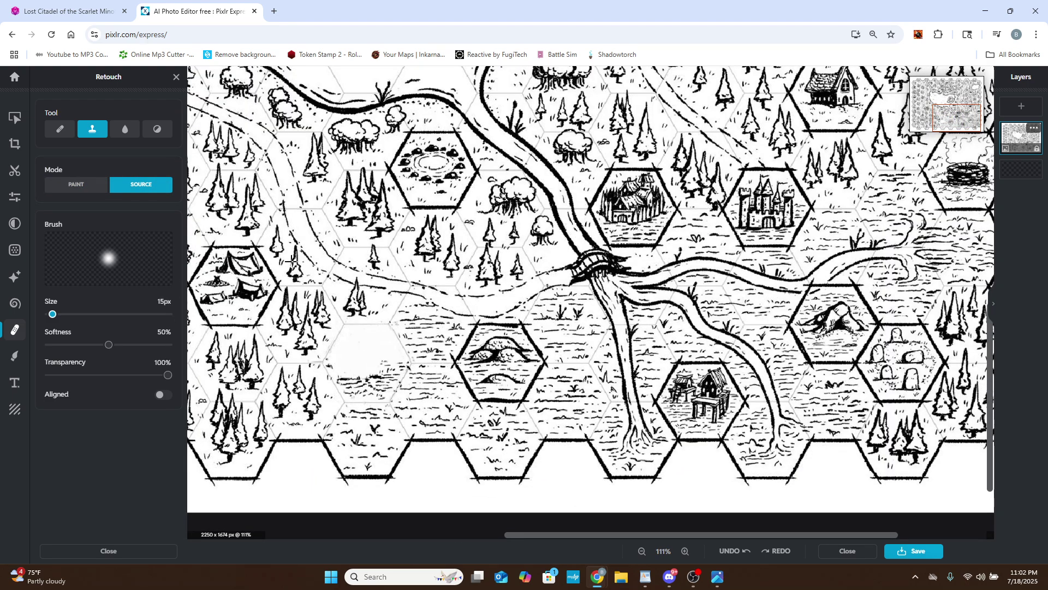
{"action": "scroll", "coordinate": [291, 261], "scroll_direction": "up", "scroll_amount": 6}
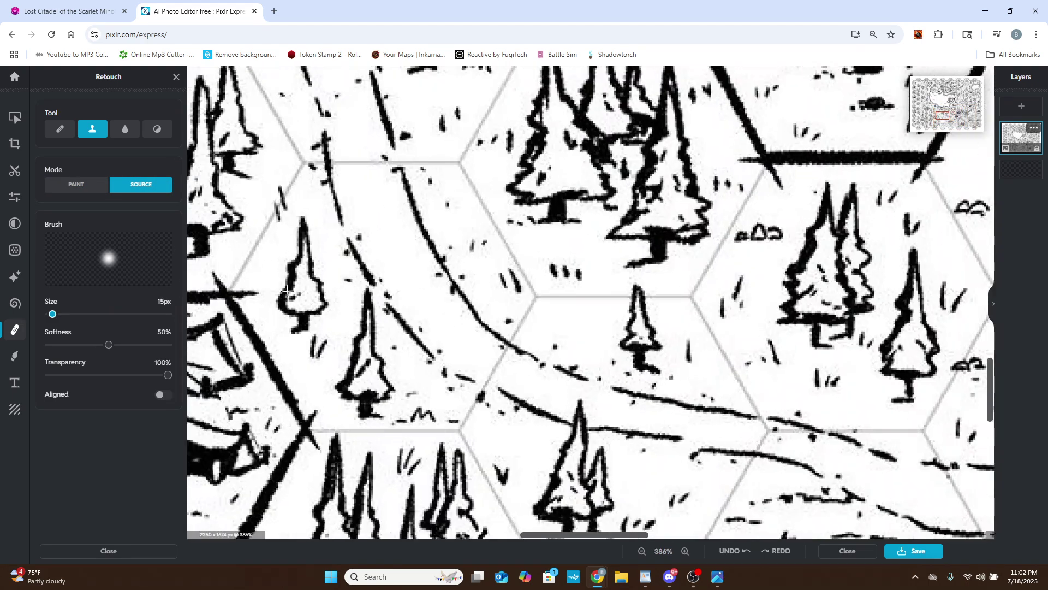
{"action": "scroll", "coordinate": [286, 290], "scroll_direction": "up", "scroll_amount": 2}
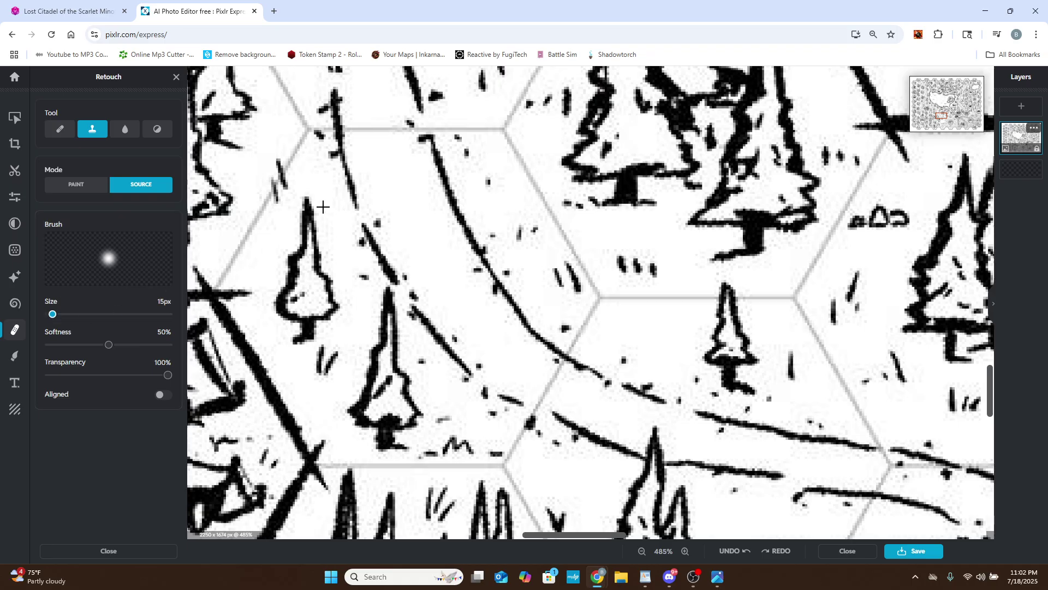
{"action": "left_click", "coordinate": [308, 209]}
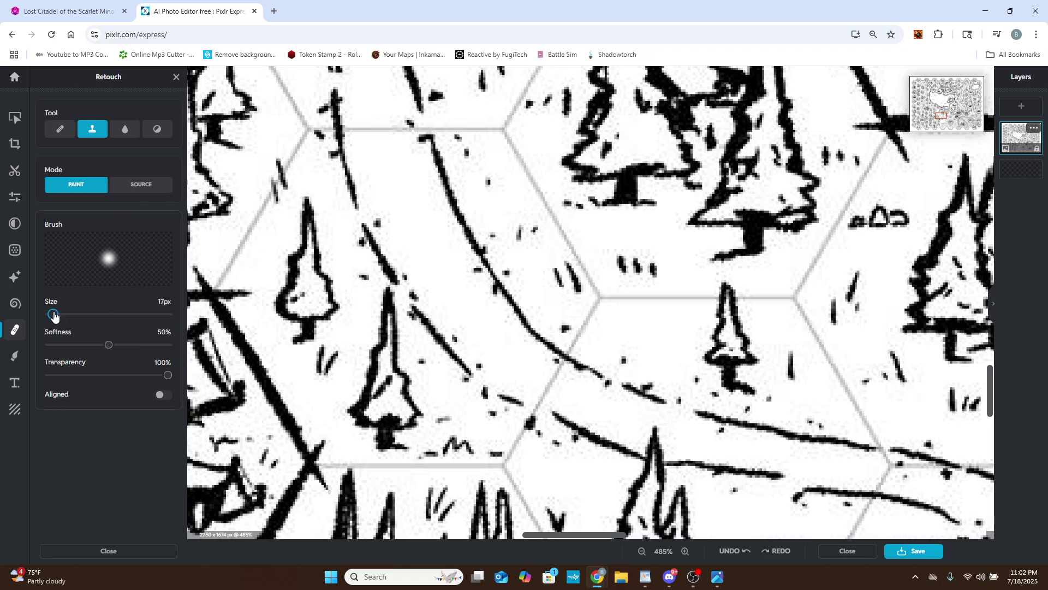
Clone the westernmost small tree from the path hex northeast of the tent camp into the blanked hut hex's western part at 15 px.
{"action": "left_click", "coordinate": [131, 185]}
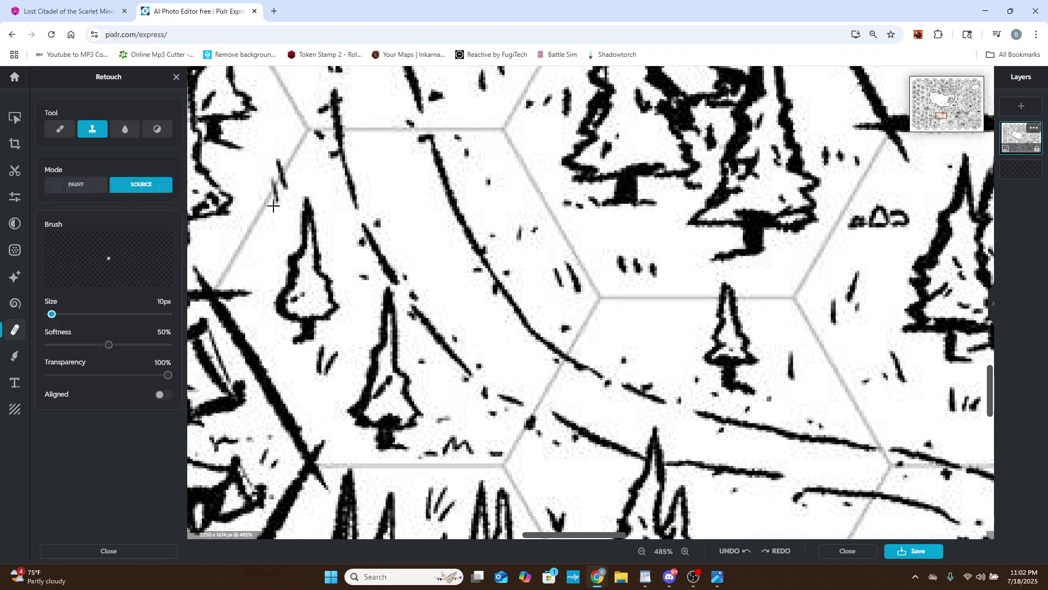
{"action": "left_click", "coordinate": [308, 209]}
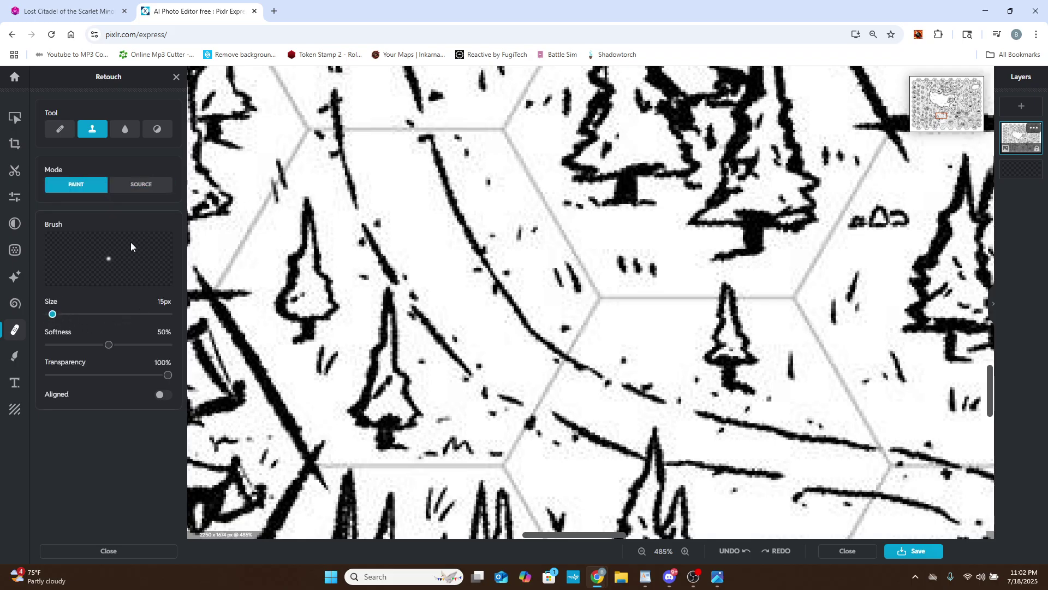
{"action": "left_click", "coordinate": [158, 186]}
{"action": "left_click", "coordinate": [307, 205]}
{"action": "left_click_drag", "start_coordinate": [943, 114], "coordinate": [943, 120]}
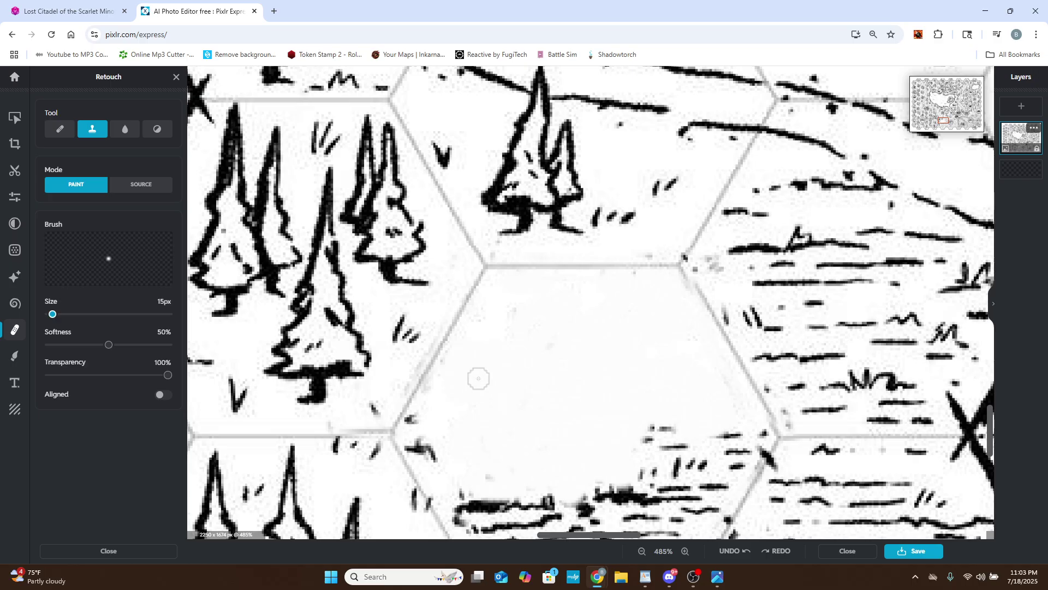
{"action": "mouse_move", "coordinate": [468, 357]}
{"action": "left_mouse_down"}
{"action": "mouse_move", "coordinate": [473, 455]}
{"action": "mouse_move", "coordinate": [465, 404]}
{"action": "mouse_move", "coordinate": [463, 447]}
{"action": "mouse_move", "coordinate": [455, 417]}
{"action": "mouse_move", "coordinate": [469, 406]}
{"action": "mouse_move", "coordinate": [479, 448]}
{"action": "mouse_move", "coordinate": [454, 442]}
{"action": "mouse_move", "coordinate": [454, 456]}
{"action": "mouse_move", "coordinate": [489, 462]}
{"action": "mouse_move", "coordinate": [479, 477]}
{"action": "mouse_move", "coordinate": [453, 481]}
{"action": "mouse_move", "coordinate": [479, 481]}
{"action": "mouse_move", "coordinate": [464, 487]}
{"action": "mouse_move", "coordinate": [450, 438]}
{"action": "mouse_move", "coordinate": [474, 367]}
{"action": "mouse_move", "coordinate": [471, 425]}
{"action": "mouse_move", "coordinate": [493, 456]}
{"action": "left_mouse_up"}
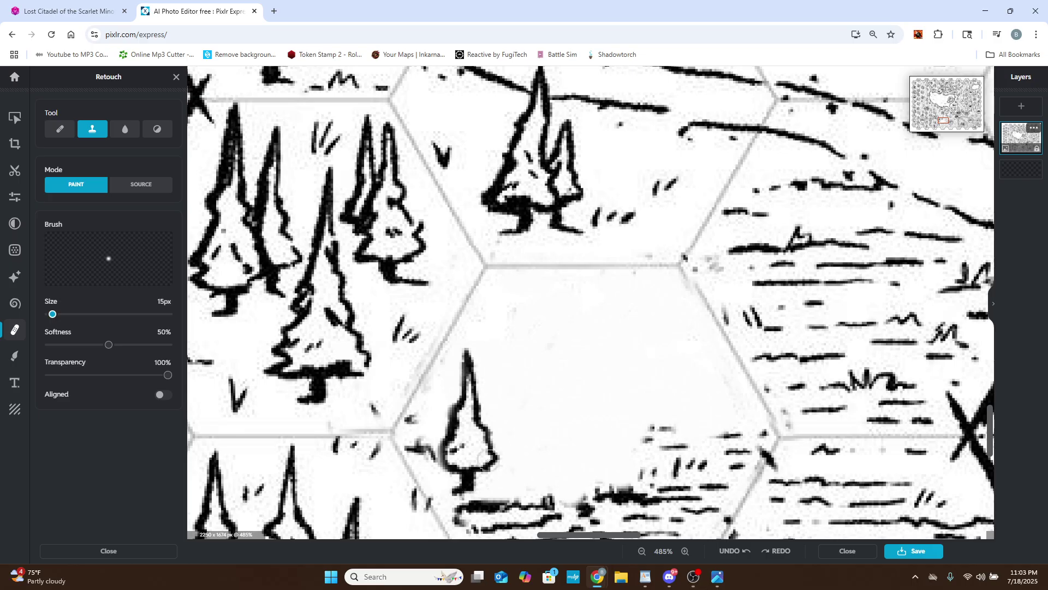
{"action": "mouse_move", "coordinate": [460, 447]}
{"action": "left_mouse_down"}
{"action": "mouse_move", "coordinate": [447, 463]}
{"action": "mouse_move", "coordinate": [453, 407]}
{"action": "mouse_move", "coordinate": [490, 349]}
{"action": "left_mouse_up"}
Clone the grass dashes below the tree pair in the hex directly north into the blanked hex's northwest corner.
{"action": "left_click", "coordinate": [142, 184]}
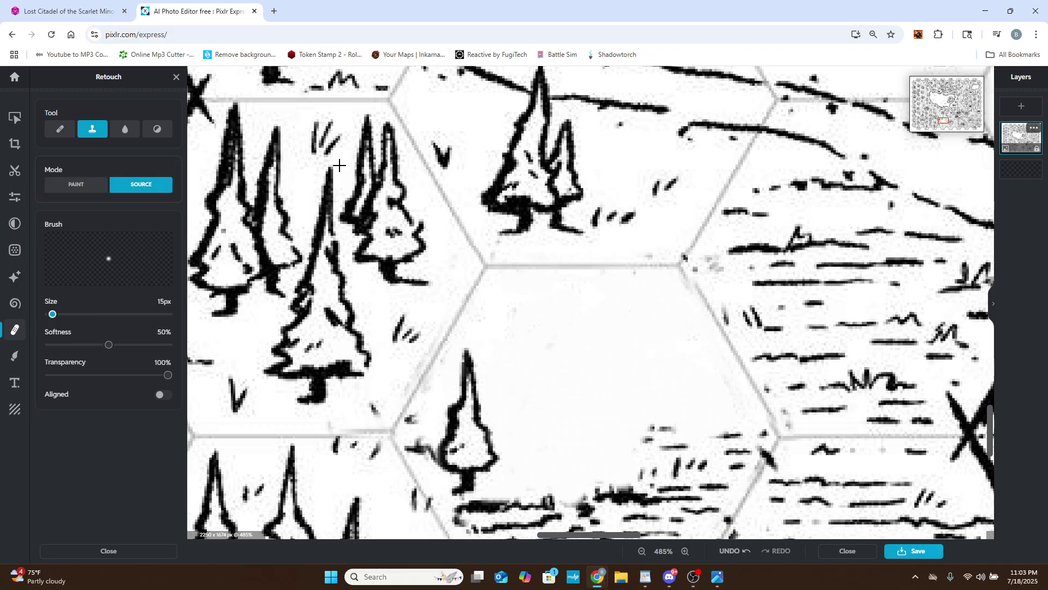
{"action": "left_click", "coordinate": [594, 215]}
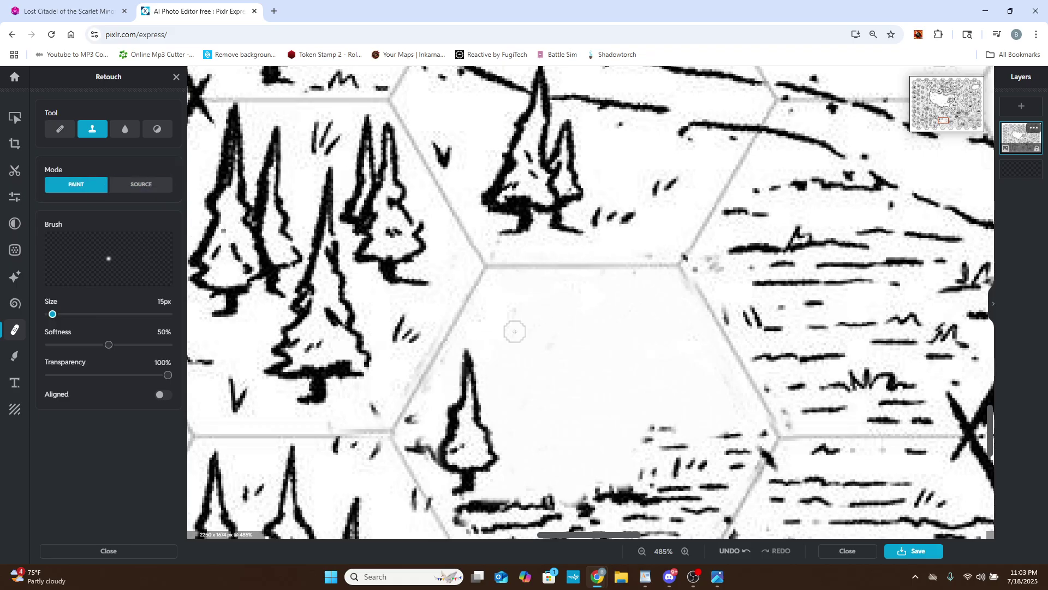
{"action": "mouse_move", "coordinate": [497, 300]}
{"action": "left_mouse_down"}
{"action": "mouse_move", "coordinate": [485, 304]}
{"action": "mouse_move", "coordinate": [540, 297]}
{"action": "left_mouse_up"}
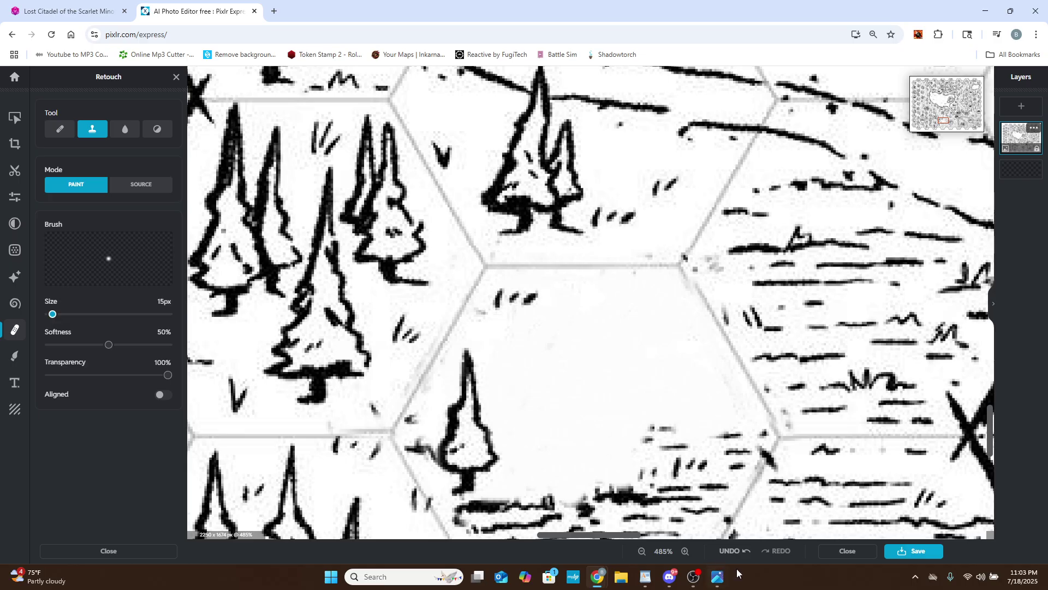
Clone two grass tufts from the forest hex northwest of the blanked hex to just east of its new tree.
{"action": "left_click", "coordinate": [156, 188]}
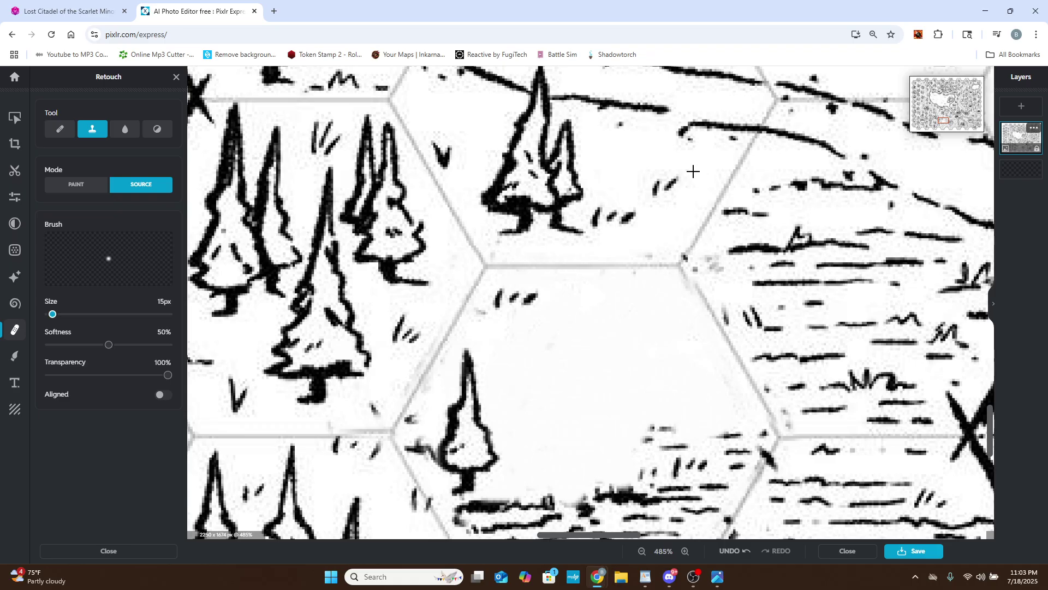
{"action": "scroll", "coordinate": [692, 189], "scroll_direction": "down", "scroll_amount": 2}
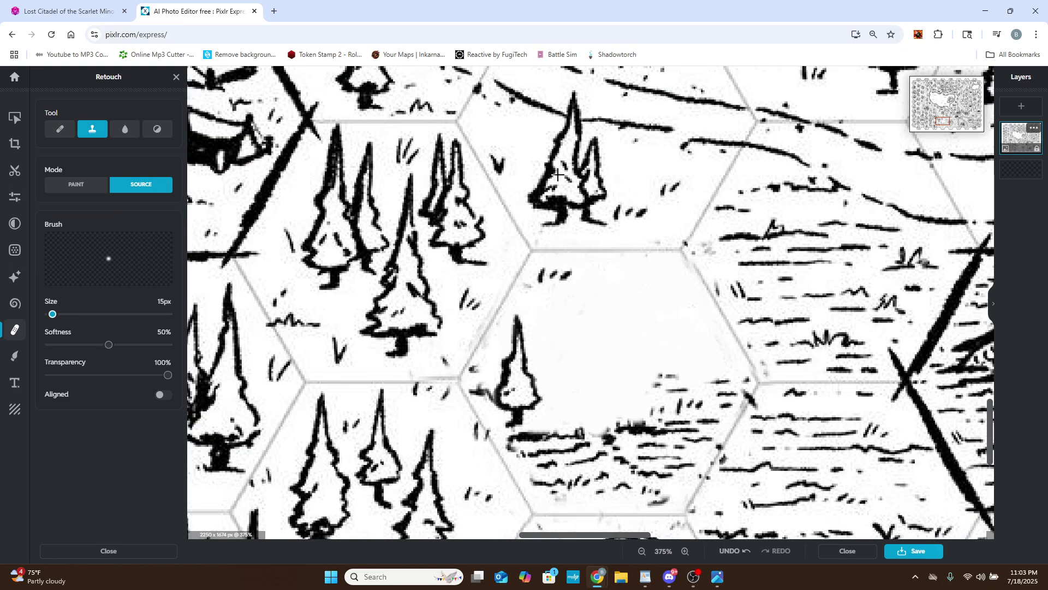
{"action": "left_click", "coordinate": [402, 140]}
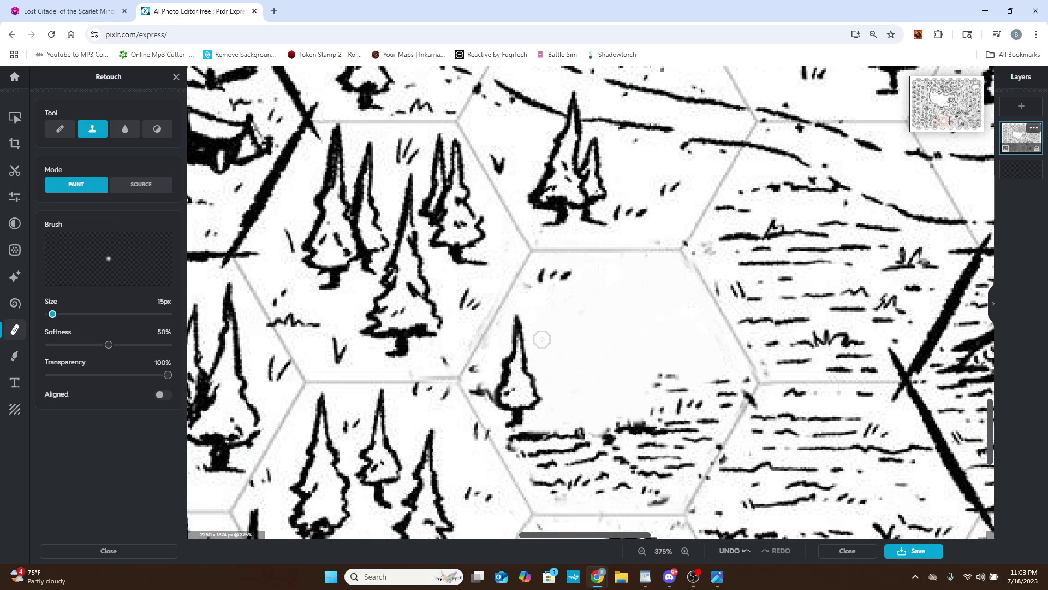
{"action": "mouse_move", "coordinate": [541, 339]}
{"action": "left_mouse_down"}
{"action": "mouse_move", "coordinate": [539, 362]}
{"action": "mouse_move", "coordinate": [552, 343]}
{"action": "mouse_move", "coordinate": [554, 361]}
{"action": "left_mouse_up"}
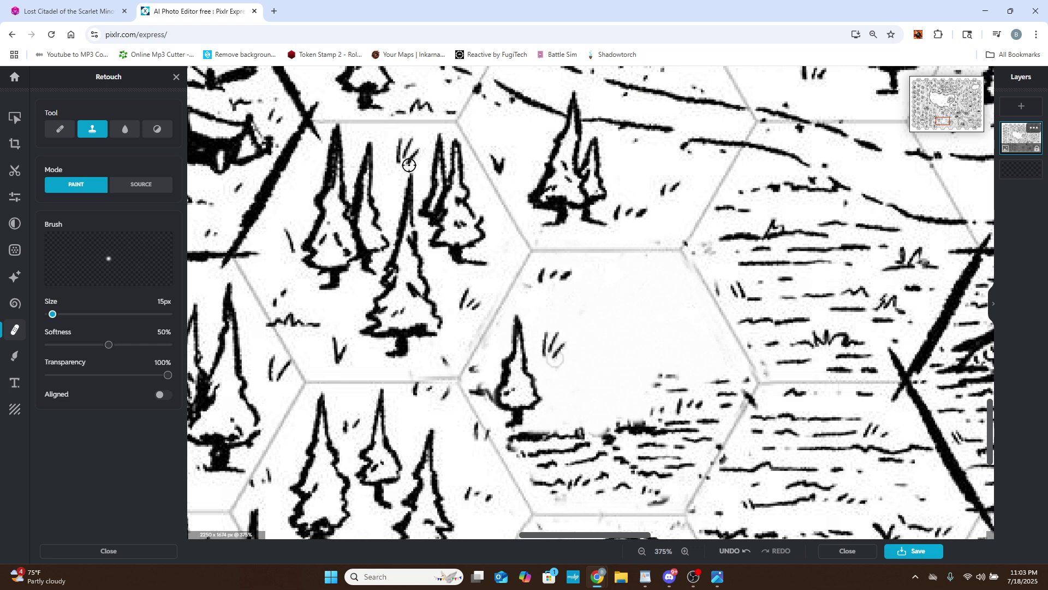
{"action": "left_click", "coordinate": [147, 187]}
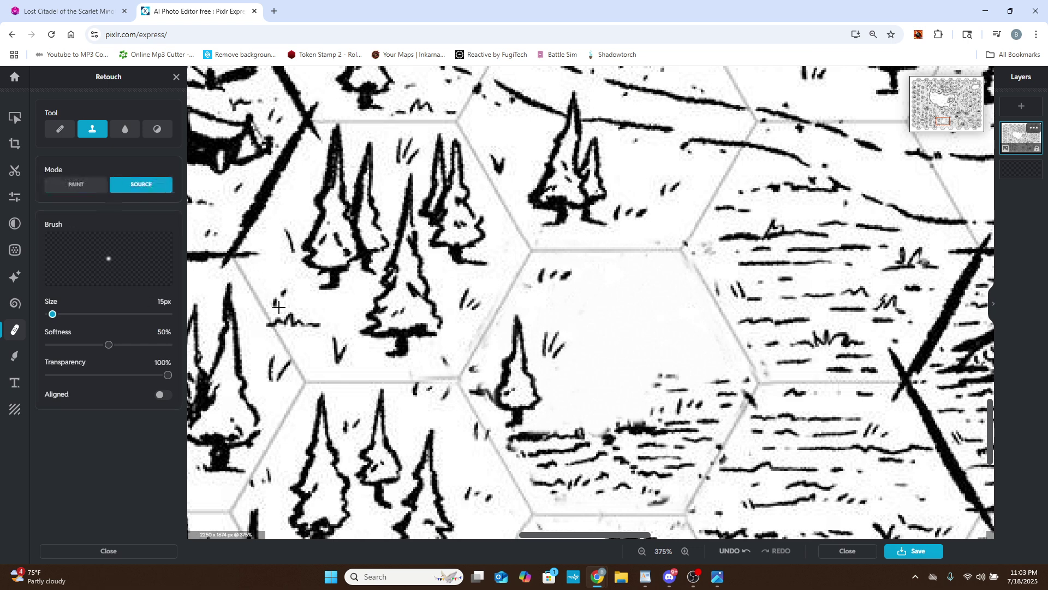
{"action": "left_click", "coordinate": [280, 235]}
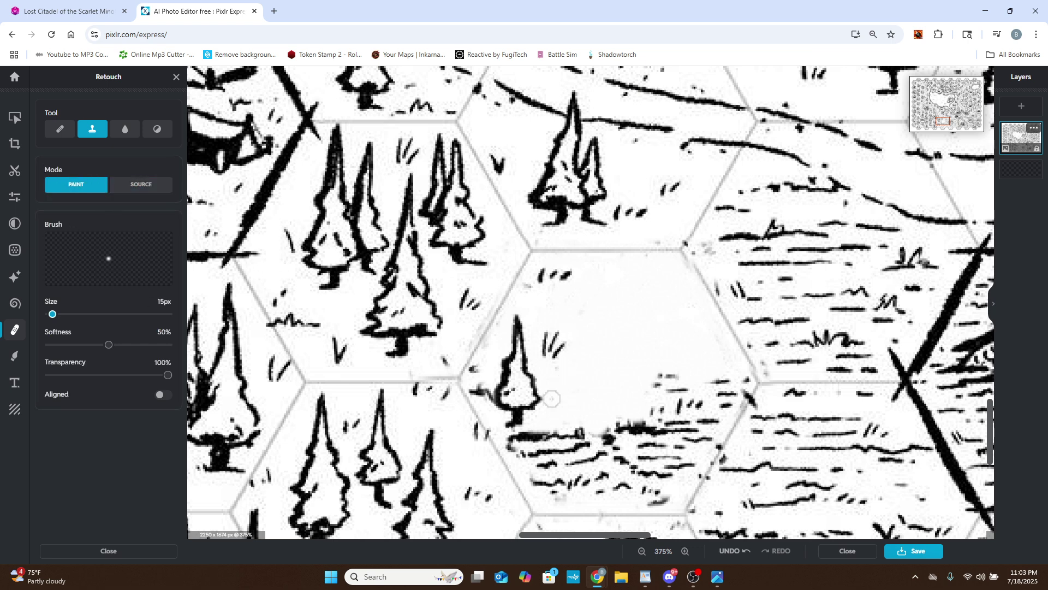
{"action": "mouse_move", "coordinate": [552, 398]}
{"action": "left_mouse_down"}
{"action": "mouse_move", "coordinate": [564, 418]}
{"action": "mouse_move", "coordinate": [552, 388]}
{"action": "left_mouse_up"}
Clone the westernmost tree of the forest hex directly south of the tent camp into the blanked hex's upper middle.
{"action": "scroll", "coordinate": [497, 341], "scroll_direction": "down", "scroll_amount": 3}
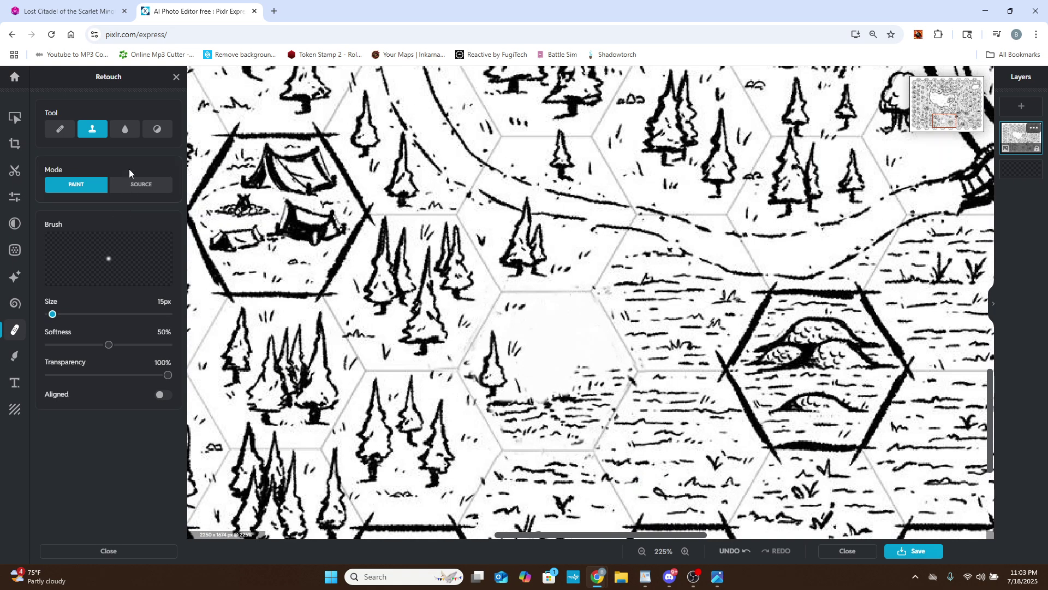
{"action": "left_click", "coordinate": [132, 185]}
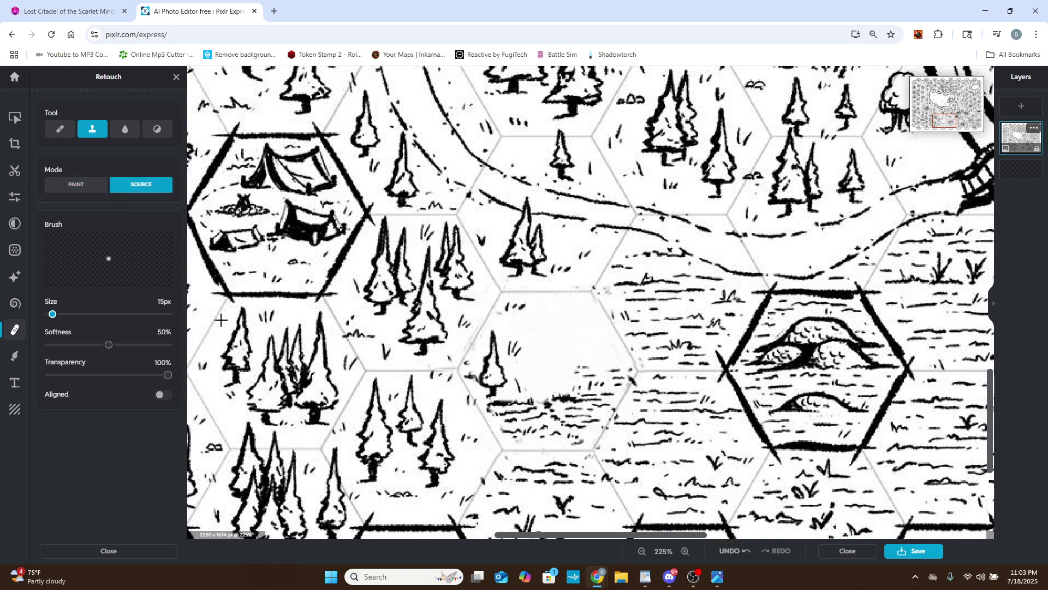
{"action": "left_click", "coordinate": [227, 385]}
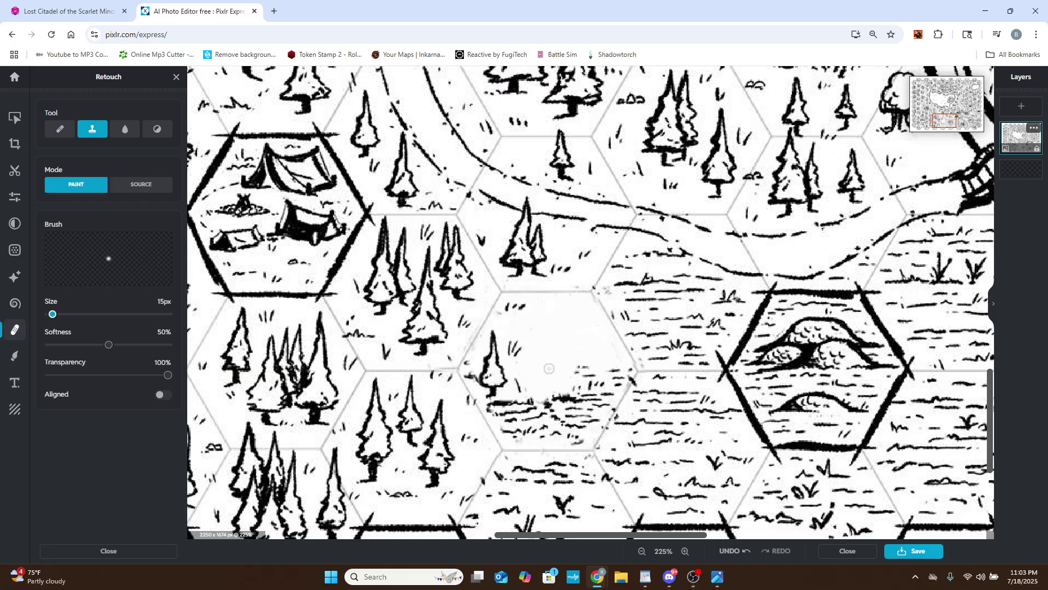
{"action": "mouse_move", "coordinate": [543, 368]}
{"action": "left_mouse_down"}
{"action": "mouse_move", "coordinate": [557, 354]}
{"action": "mouse_move", "coordinate": [561, 315]}
{"action": "mouse_move", "coordinate": [549, 298]}
{"action": "left_mouse_up"}
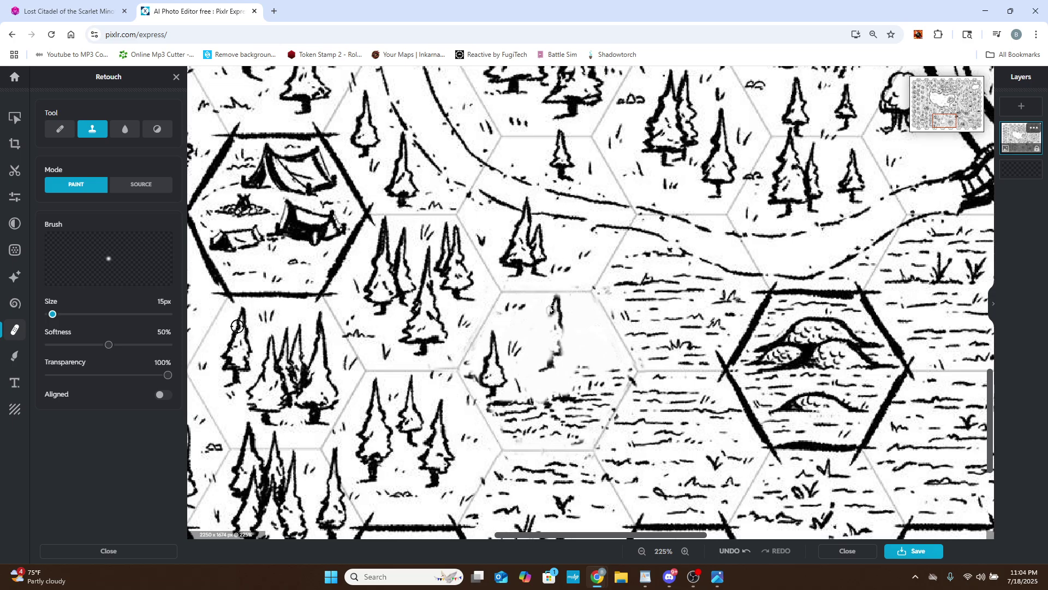
{"action": "mouse_move", "coordinate": [551, 310]}
{"action": "left_mouse_down"}
{"action": "mouse_move", "coordinate": [543, 372]}
{"action": "mouse_move", "coordinate": [538, 337]}
{"action": "mouse_move", "coordinate": [558, 323]}
{"action": "mouse_move", "coordinate": [562, 351]}
{"action": "mouse_move", "coordinate": [553, 350]}
{"action": "mouse_move", "coordinate": [553, 327]}
{"action": "mouse_move", "coordinate": [551, 353]}
{"action": "left_mouse_up"}
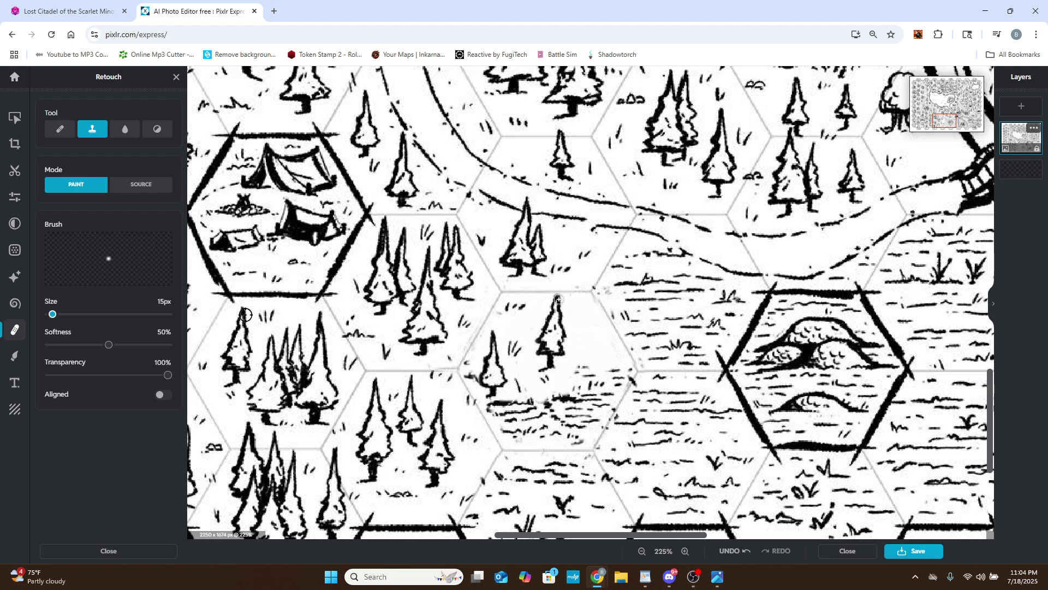
Sample the tip of the tiny tree in the hex southwest of the village hex as the clone source.
{"action": "scroll", "coordinate": [545, 382], "scroll_direction": "down", "scroll_amount": 3}
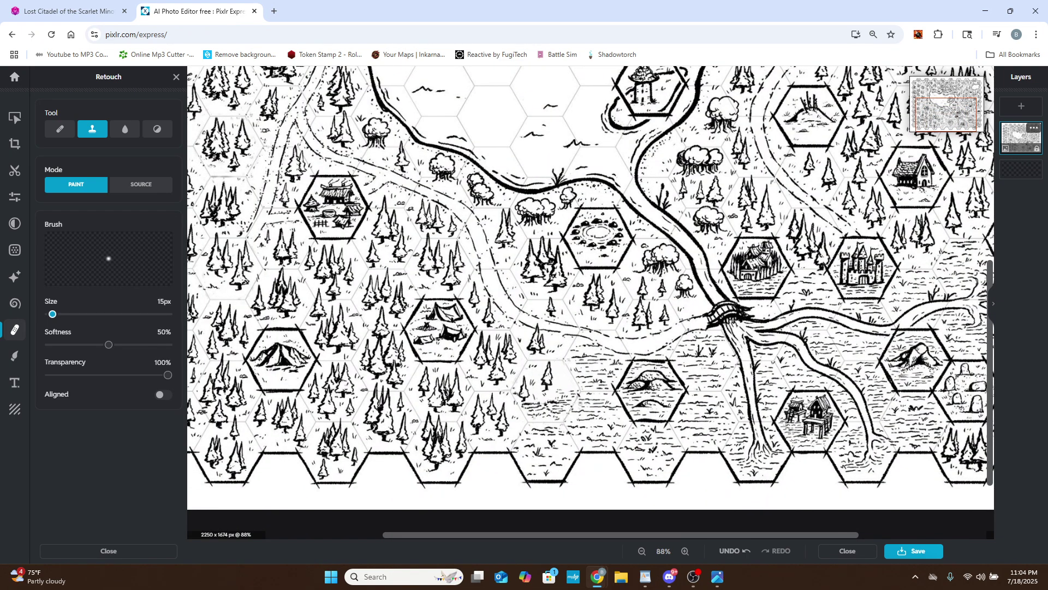
{"action": "left_click", "coordinate": [155, 186]}
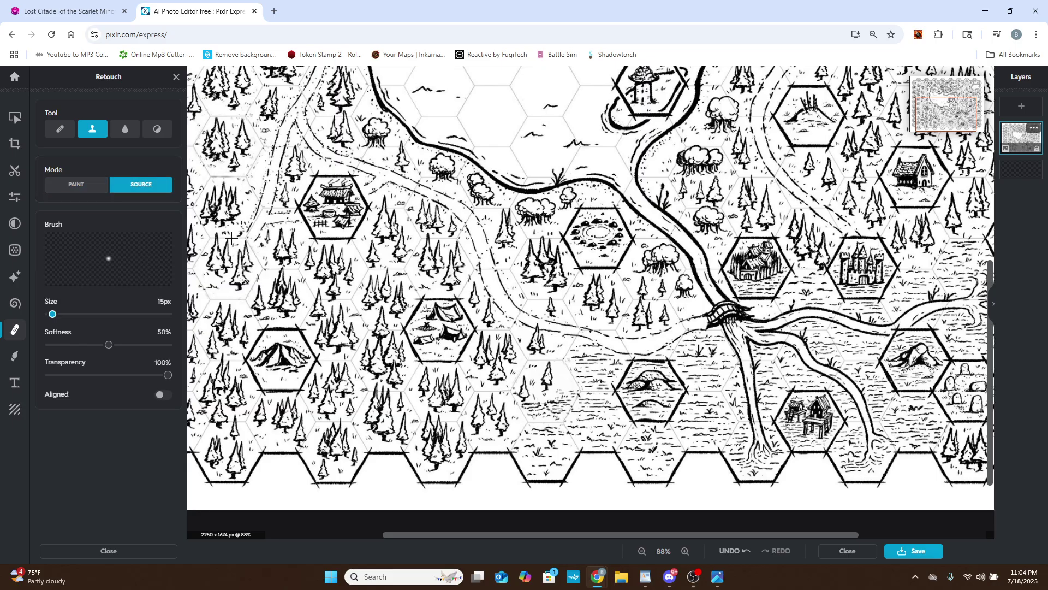
{"action": "scroll", "coordinate": [272, 237], "scroll_direction": "up", "scroll_amount": 6}
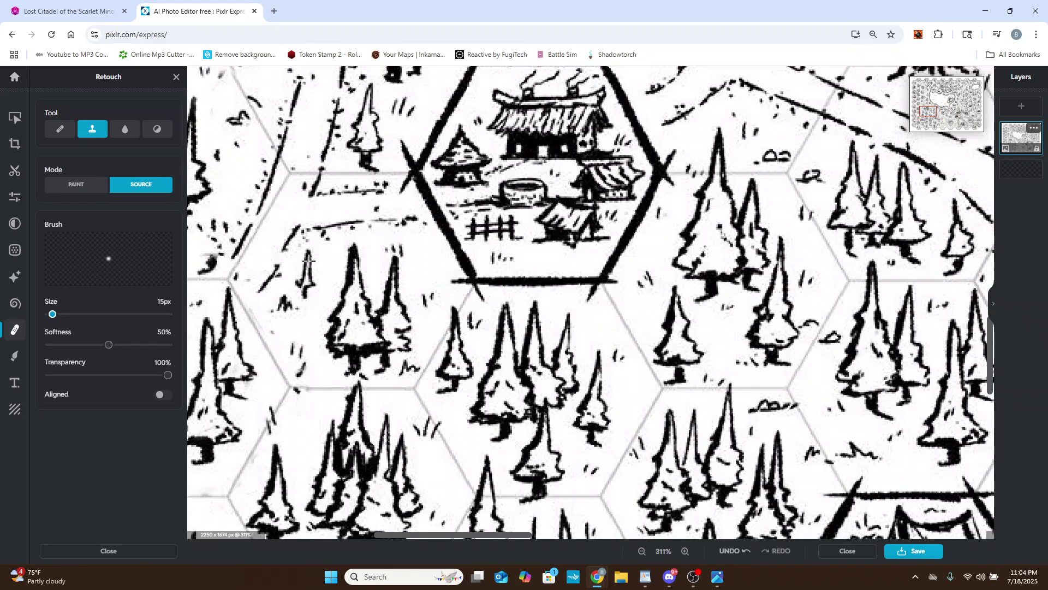
{"action": "left_click", "coordinate": [309, 255]}
Clone the sampled tiny tree and its grass tuft east of the blanked hex's middle tree, undoing the first placement and repainting it slightly higher.
{"action": "scroll", "coordinate": [701, 432], "scroll_direction": "down", "scroll_amount": 5}
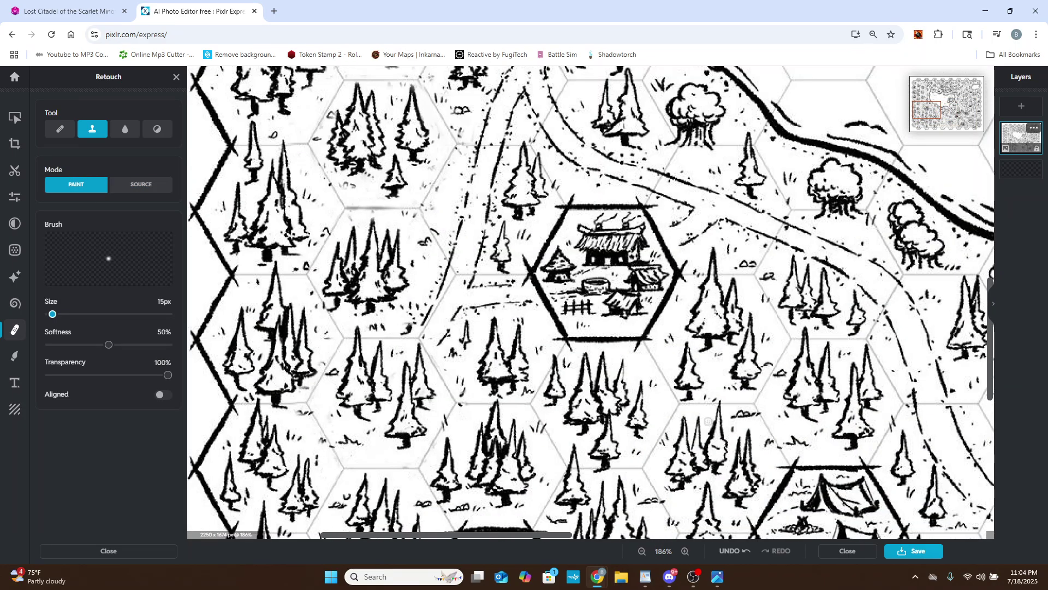
{"action": "scroll", "coordinate": [701, 431], "scroll_direction": "down", "scroll_amount": 3}
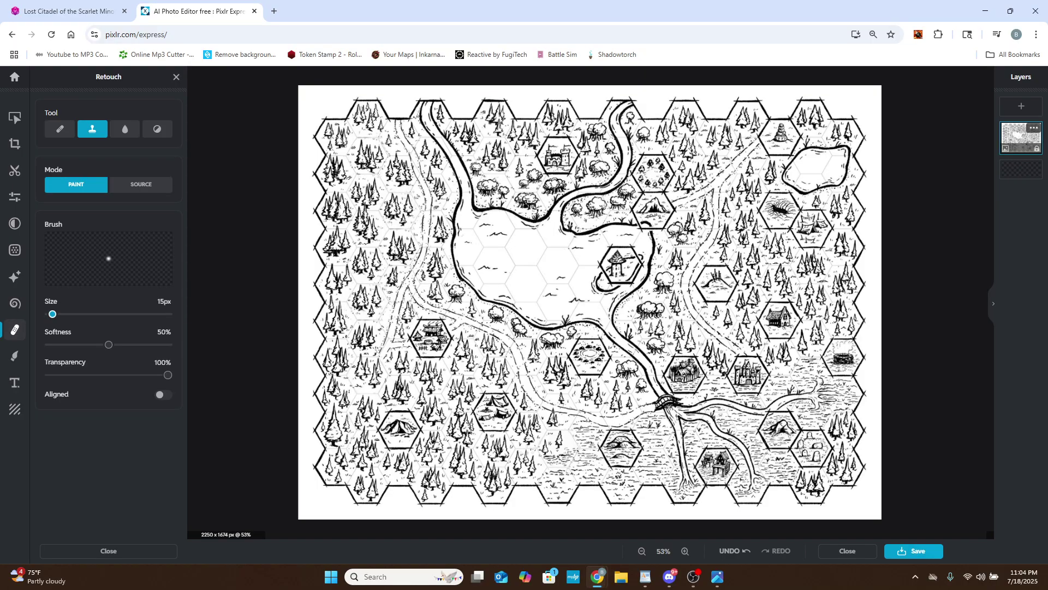
{"action": "scroll", "coordinate": [568, 461], "scroll_direction": "up", "scroll_amount": 3}
{"action": "scroll", "coordinate": [567, 462], "scroll_direction": "up", "scroll_amount": 2}
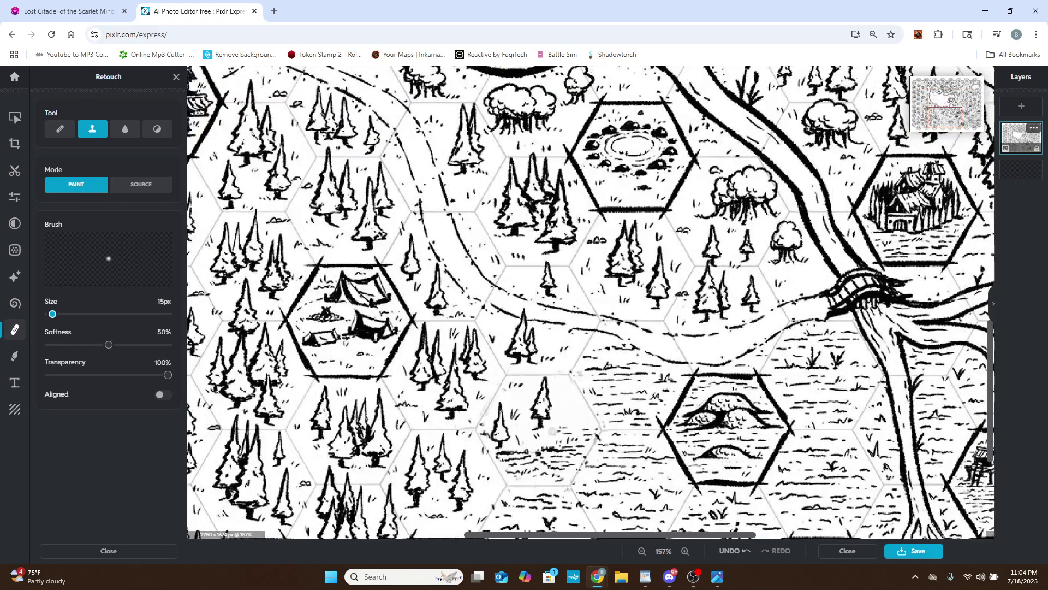
{"action": "scroll", "coordinate": [552, 431], "scroll_direction": "up", "scroll_amount": 4}
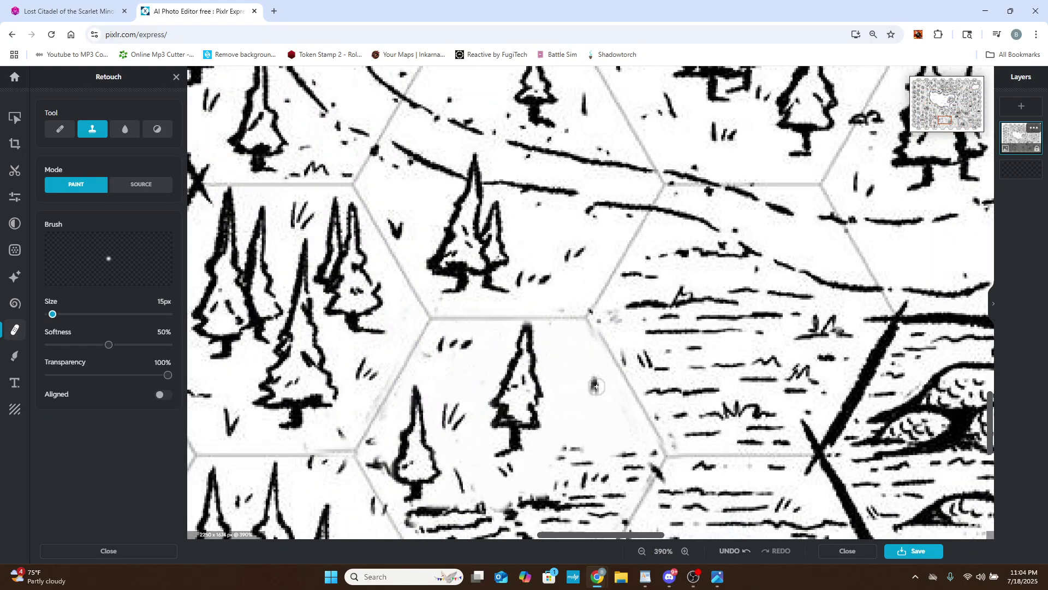
{"action": "mouse_move", "coordinate": [597, 386]}
{"action": "left_mouse_down"}
{"action": "mouse_move", "coordinate": [587, 418]}
{"action": "mouse_move", "coordinate": [565, 432]}
{"action": "mouse_move", "coordinate": [595, 431]}
{"action": "mouse_move", "coordinate": [554, 437]}
{"action": "mouse_move", "coordinate": [565, 428]}
{"action": "left_mouse_up"}
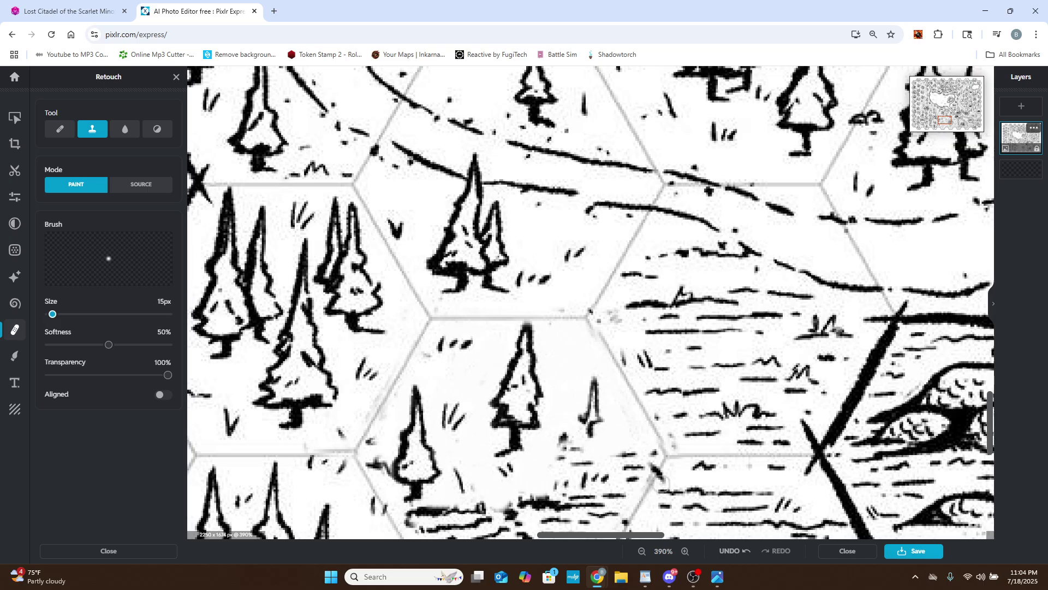
{"action": "left_click", "coordinate": [735, 550]}
{"action": "mouse_move", "coordinate": [582, 363]}
{"action": "left_mouse_down"}
{"action": "mouse_move", "coordinate": [583, 401]}
{"action": "mouse_move", "coordinate": [546, 440]}
{"action": "mouse_move", "coordinate": [552, 415]}
{"action": "mouse_move", "coordinate": [543, 445]}
{"action": "mouse_move", "coordinate": [580, 408]}
{"action": "mouse_move", "coordinate": [582, 360]}
{"action": "mouse_move", "coordinate": [570, 412]}
{"action": "mouse_move", "coordinate": [578, 358]}
{"action": "mouse_move", "coordinate": [590, 410]}
{"action": "mouse_move", "coordinate": [559, 422]}
{"action": "left_mouse_up"}
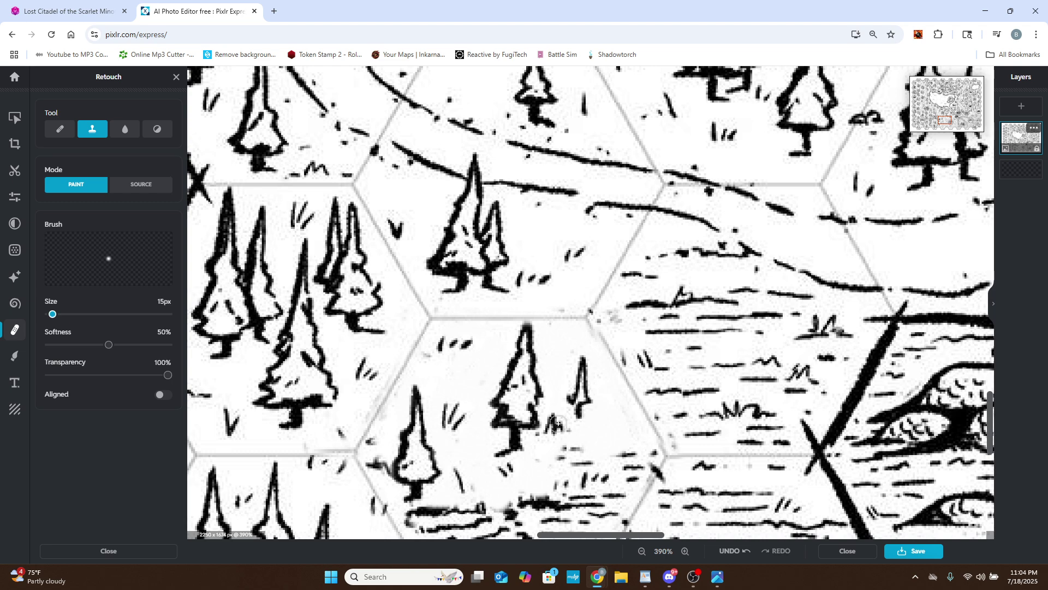
Clone the grass strokes east of the path, northeast of the tent camp, into the gap between the hut hex's middle and tiny trees.
{"action": "scroll", "coordinate": [557, 423], "scroll_direction": "down", "scroll_amount": 3}
{"action": "left_click", "coordinate": [141, 184]}
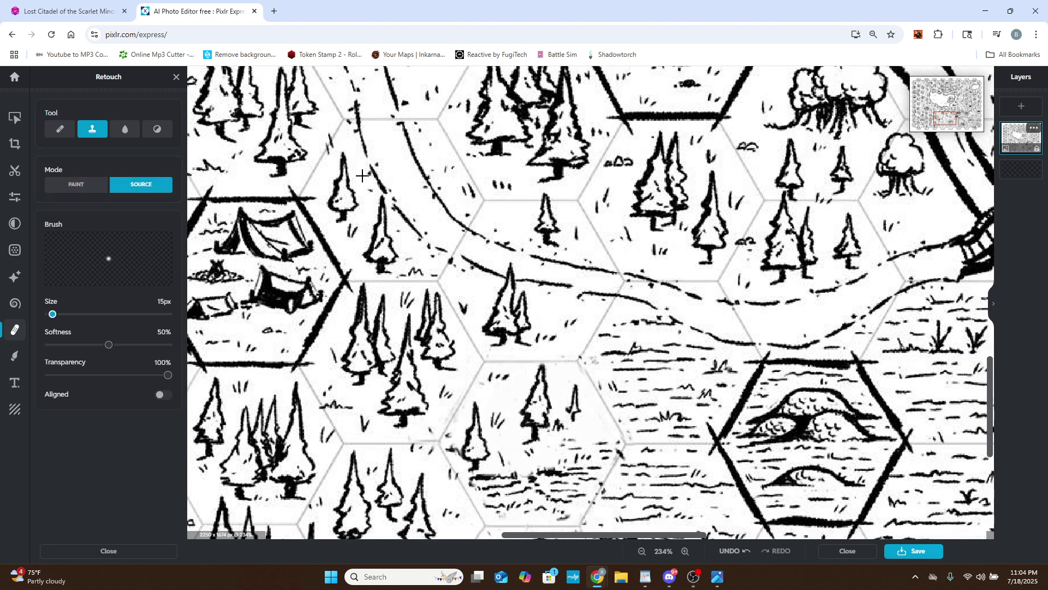
{"action": "left_click", "coordinate": [463, 185]}
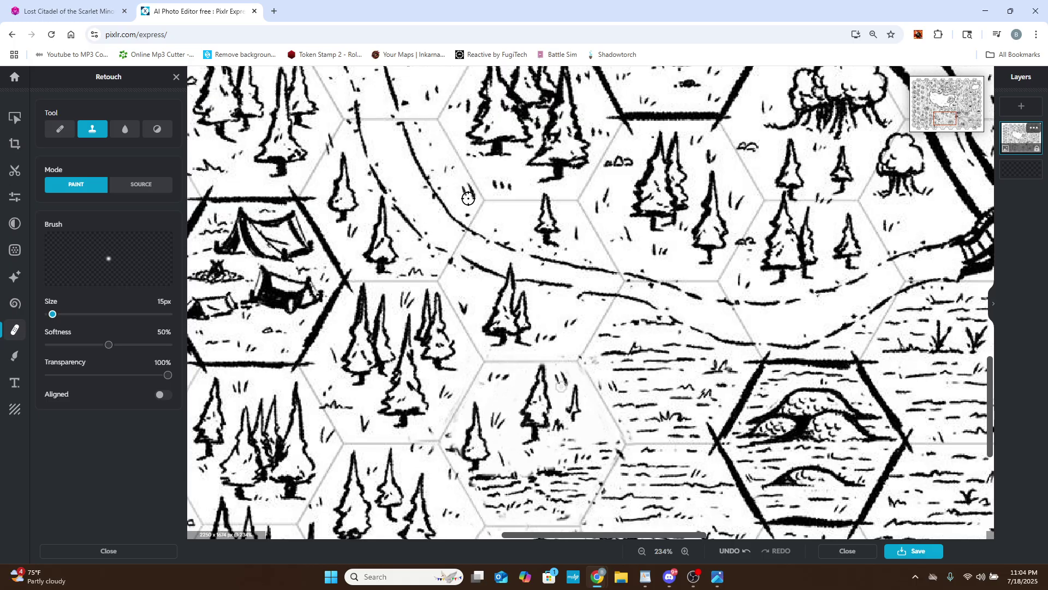
{"action": "scroll", "coordinate": [468, 197], "scroll_direction": "down", "scroll_amount": 5}
{"action": "scroll", "coordinate": [469, 198], "scroll_direction": "down", "scroll_amount": 2}
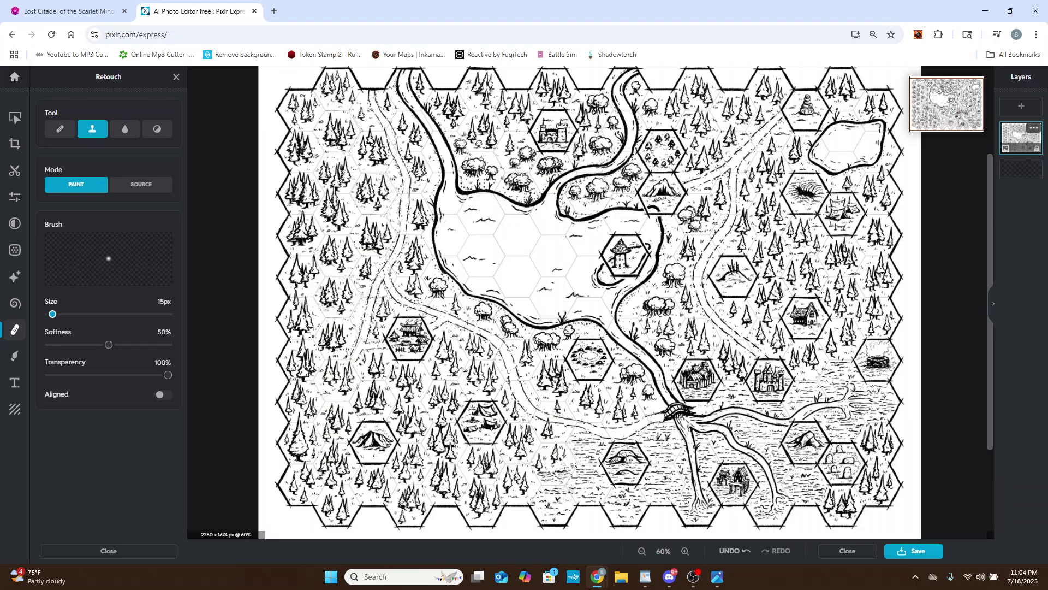
Set up the Draw brush in black at 7 px for detail work on the refilled hut hex.
{"action": "scroll", "coordinate": [557, 464], "scroll_direction": "up", "scroll_amount": 7}
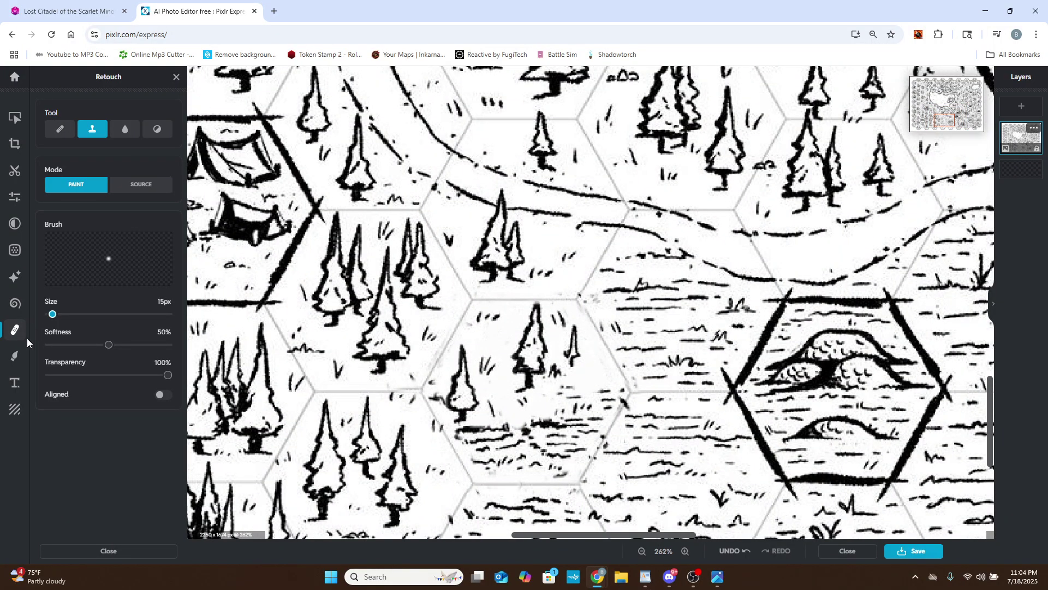
{"action": "left_click", "coordinate": [15, 356]}
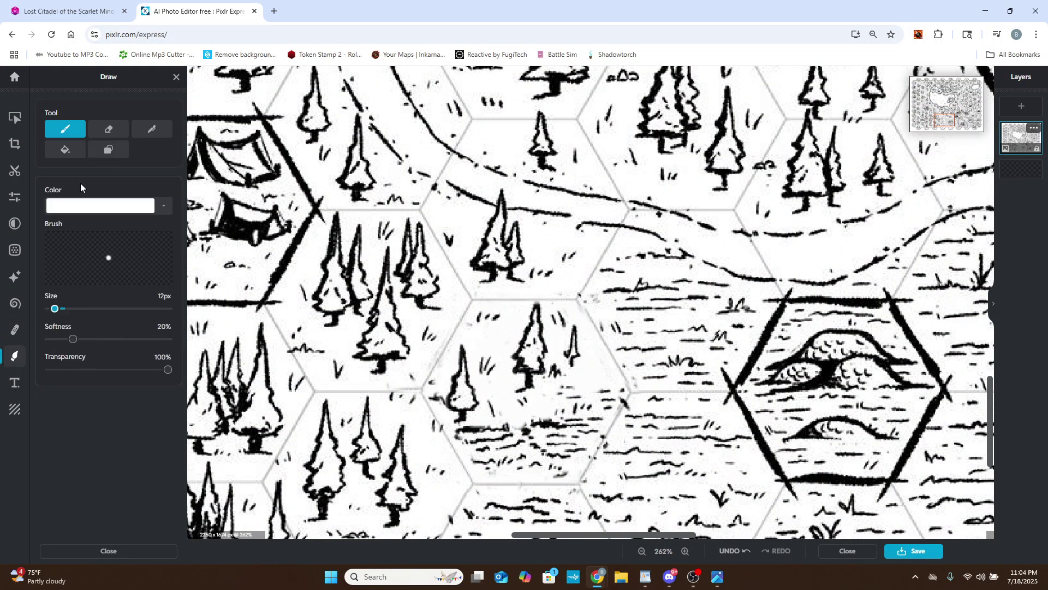
{"action": "left_click", "coordinate": [165, 207]}
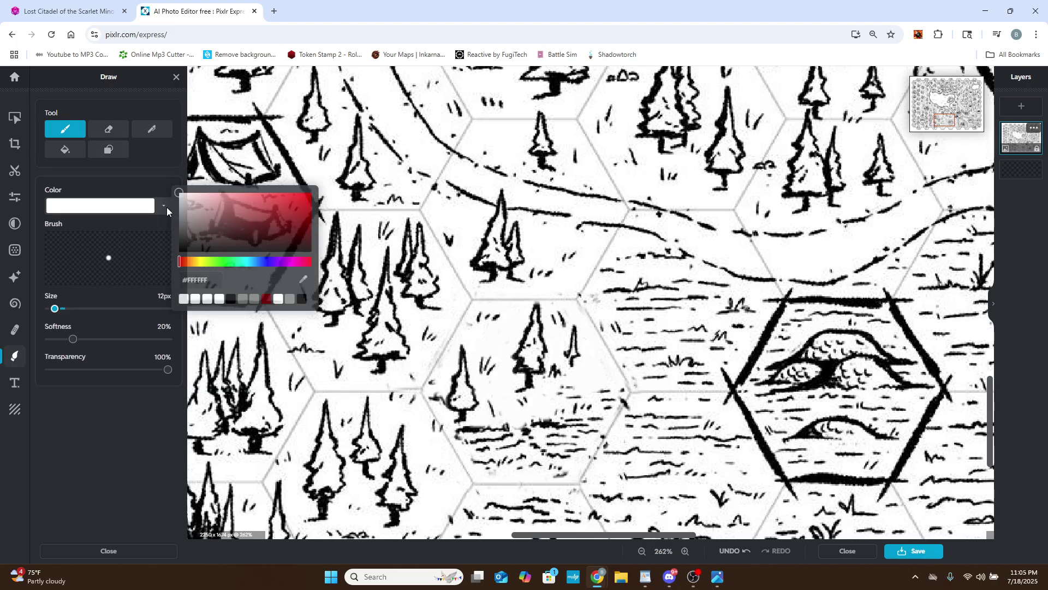
{"action": "left_click", "coordinate": [301, 299]}
{"action": "left_click", "coordinate": [121, 244]}
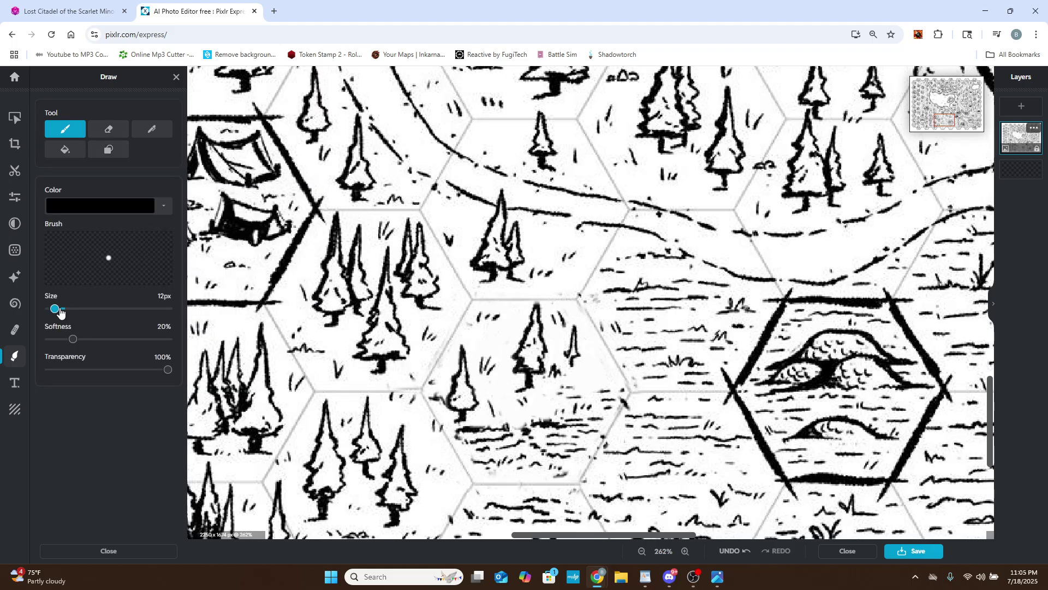
{"action": "left_click_drag", "start_coordinate": [59, 310], "coordinate": [48, 304]}
{"action": "key", "text": "ctrl+plus"}
{"action": "key", "text": "ctrl+plus"}
{"action": "key", "text": "ctrl+plus"}
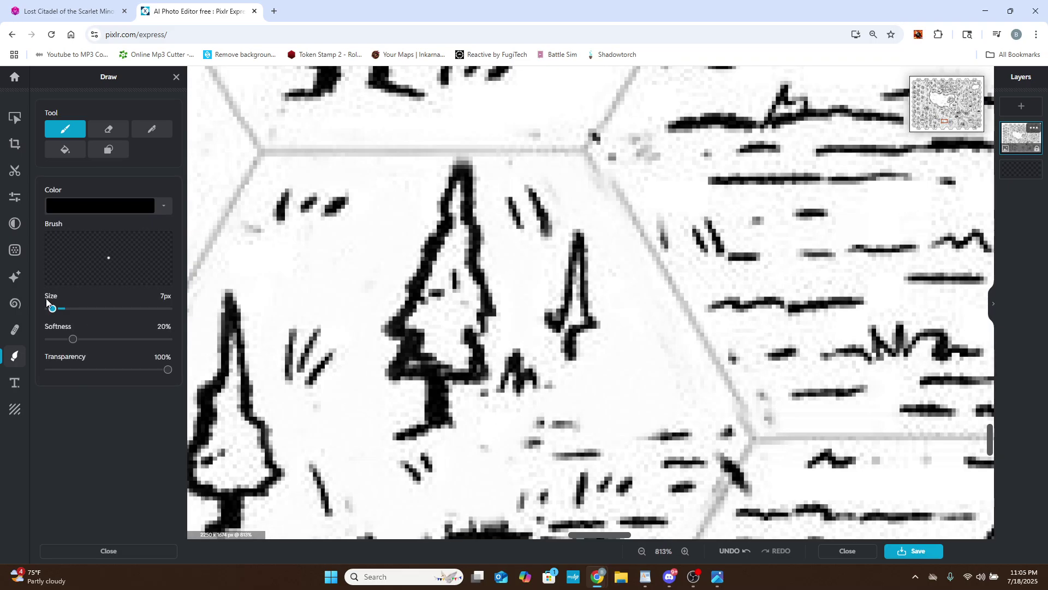
Try a short black grass stroke east of the refilled hex's tiny tree with the brush at 4 px, and undo it.
{"action": "left_click", "coordinate": [50, 309]}
{"action": "left_click_drag", "start_coordinate": [632, 331], "coordinate": [644, 372]}
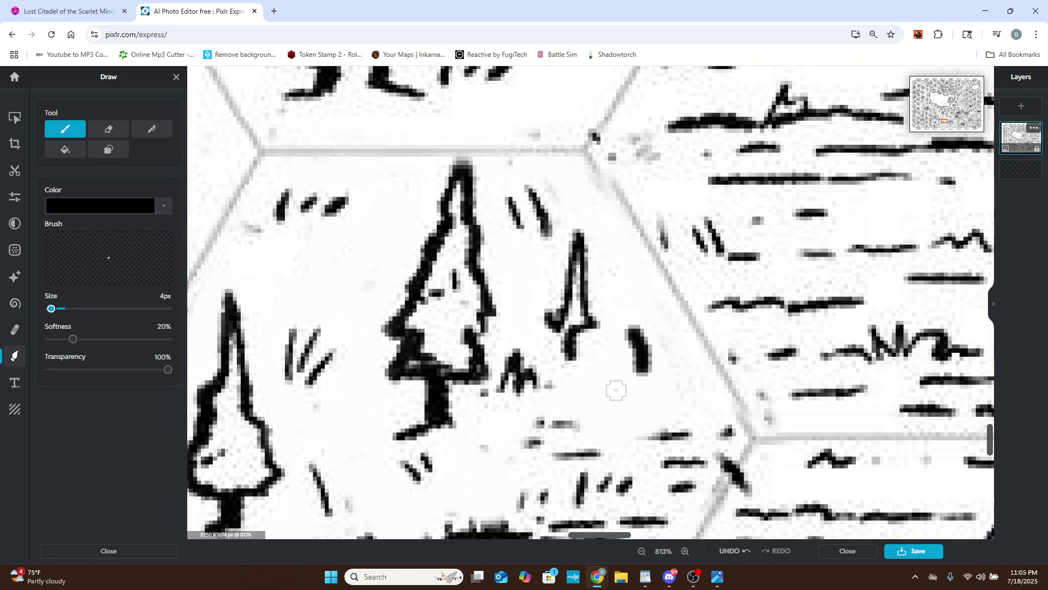
{"action": "left_click", "coordinate": [726, 554]}
{"action": "left_click", "coordinate": [726, 555]}
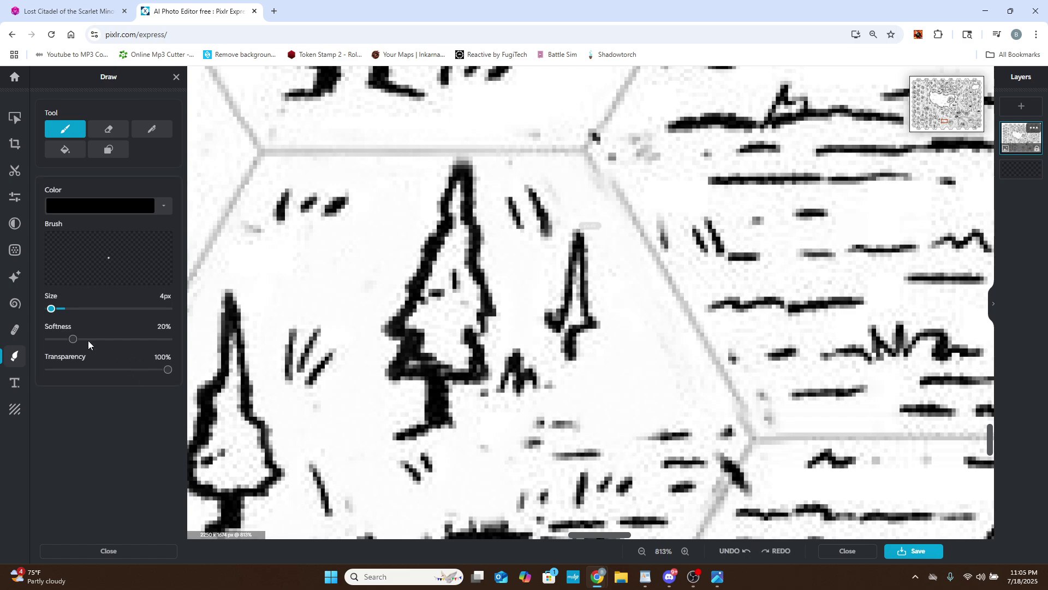
Return to the Clone stamp in source mode and examine the southeastern marsh hexes around the stilt huts, cave and graveyard.
{"action": "left_click", "coordinate": [15, 330]}
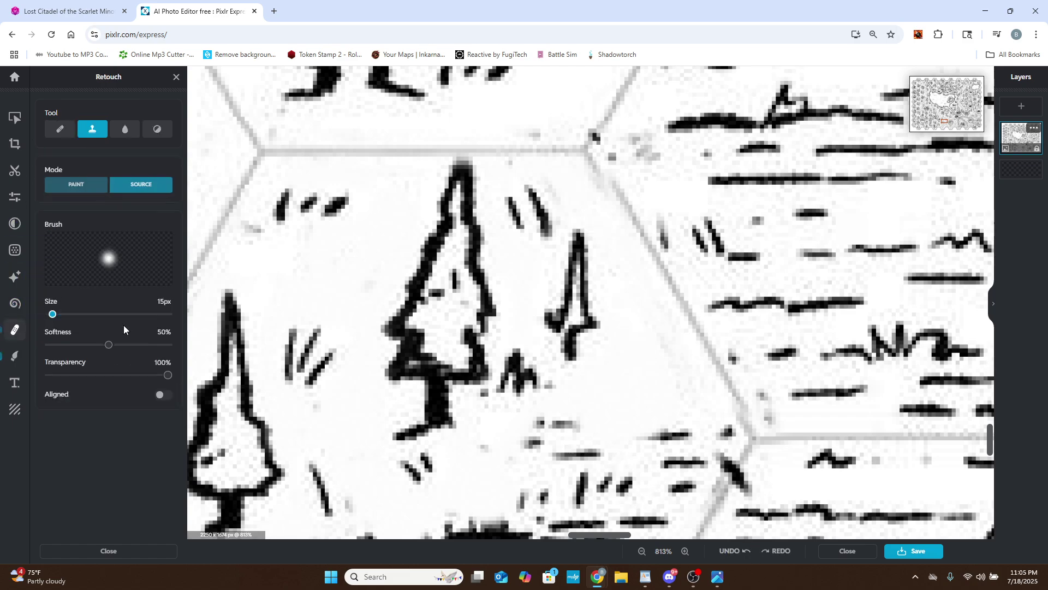
{"action": "scroll", "coordinate": [508, 286], "scroll_direction": "down", "scroll_amount": 5}
{"action": "scroll", "coordinate": [510, 286], "scroll_direction": "down", "scroll_amount": 2}
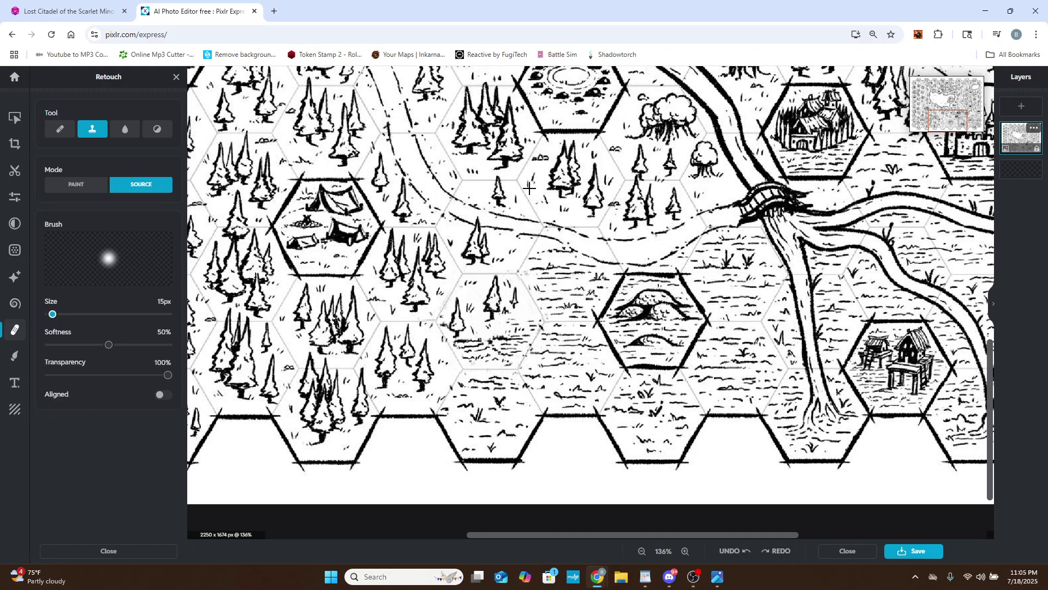
{"action": "scroll", "coordinate": [342, 201], "scroll_direction": "down", "scroll_amount": 2}
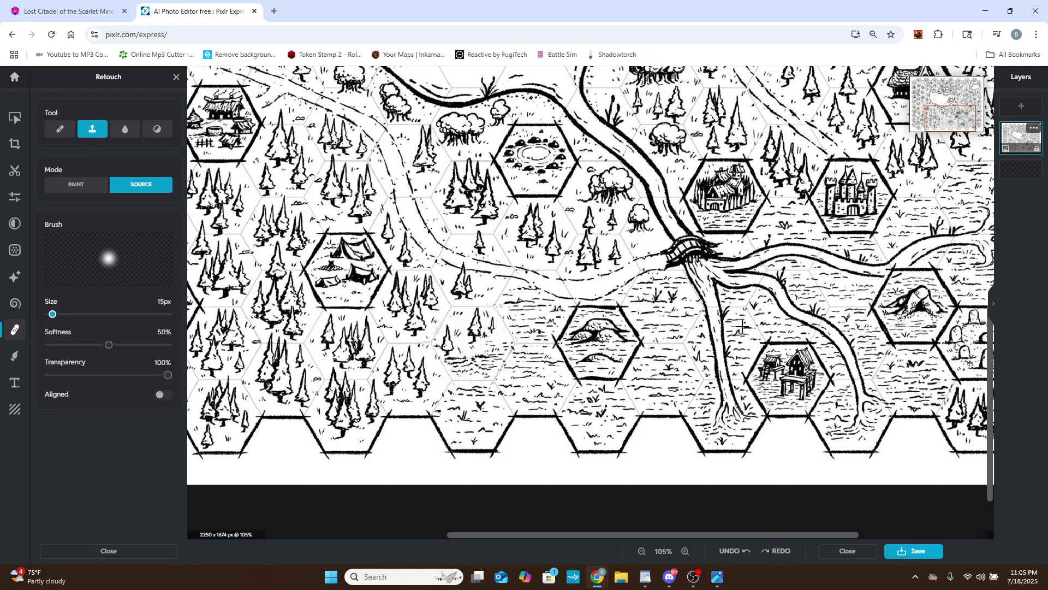
{"action": "scroll", "coordinate": [759, 341], "scroll_direction": "up", "scroll_amount": 2}
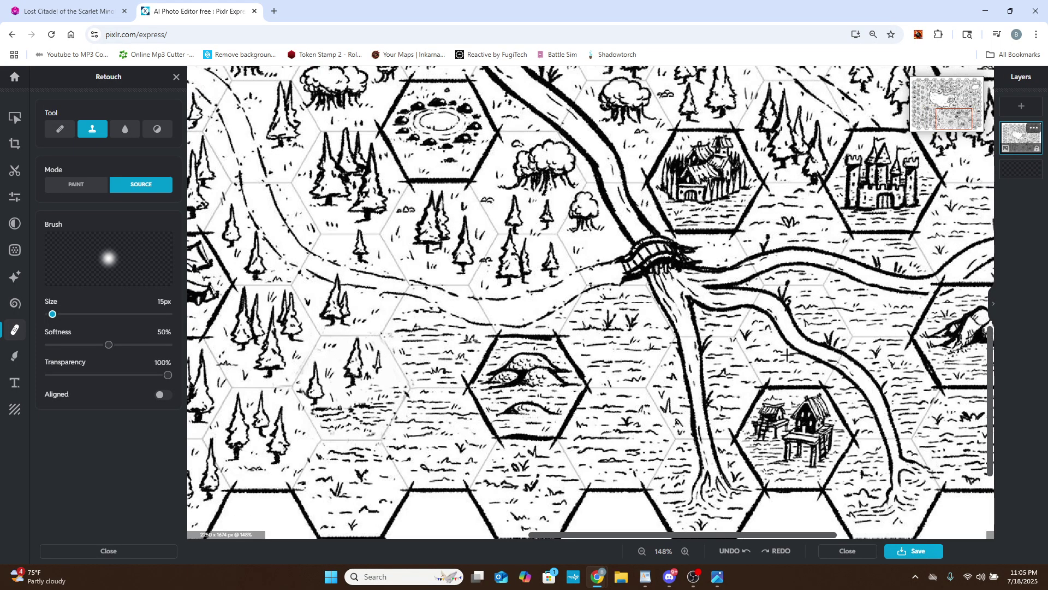
{"action": "left_click_drag", "start_coordinate": [743, 535], "coordinate": [829, 532]}
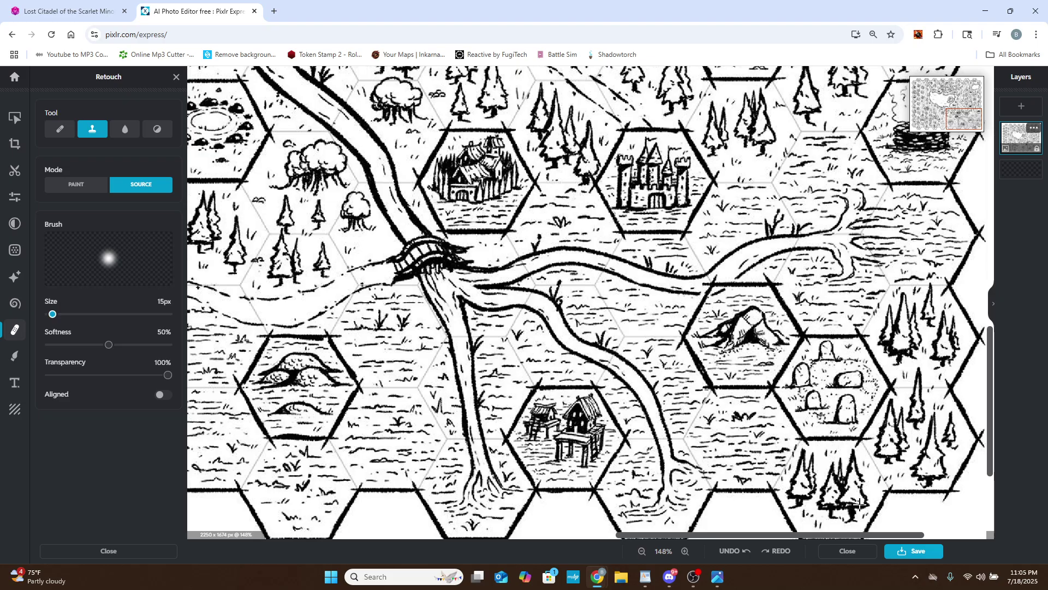
{"action": "scroll", "coordinate": [860, 505], "scroll_direction": "down", "scroll_amount": 4}
{"action": "scroll", "coordinate": [886, 448], "scroll_direction": "up", "scroll_amount": 2}
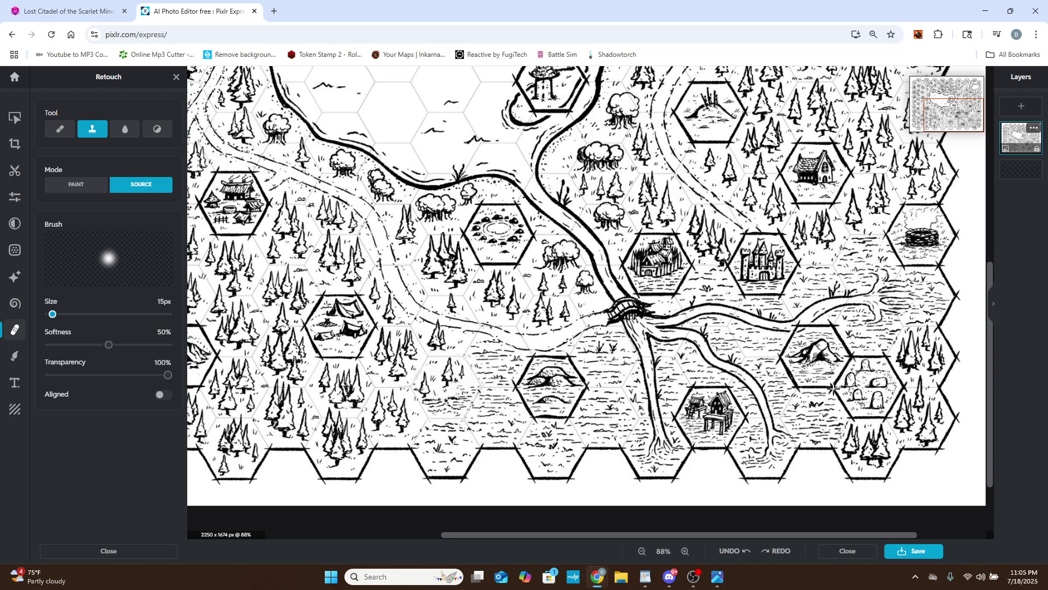
{"action": "scroll", "coordinate": [823, 402], "scroll_direction": "up", "scroll_amount": 3}
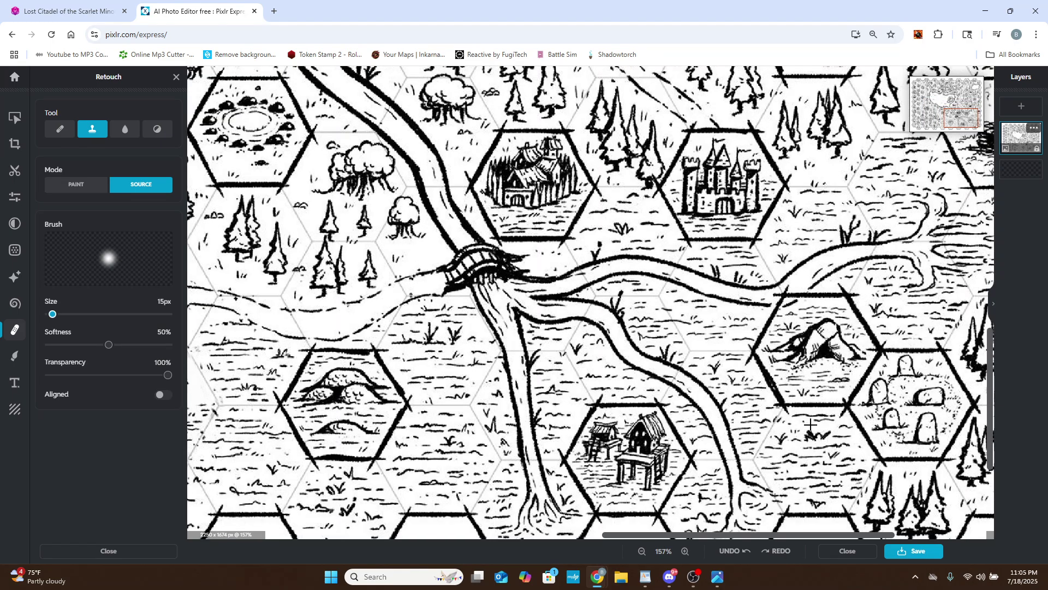
{"action": "scroll", "coordinate": [810, 424], "scroll_direction": "up", "scroll_amount": 6}
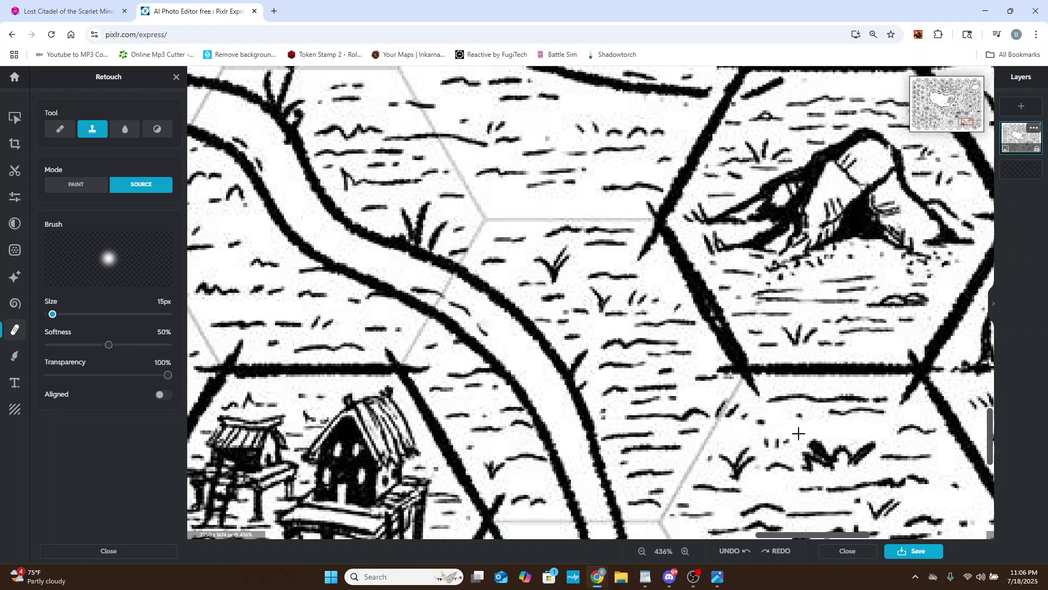
{"action": "scroll", "coordinate": [710, 330], "scroll_direction": "down", "scroll_amount": 6}
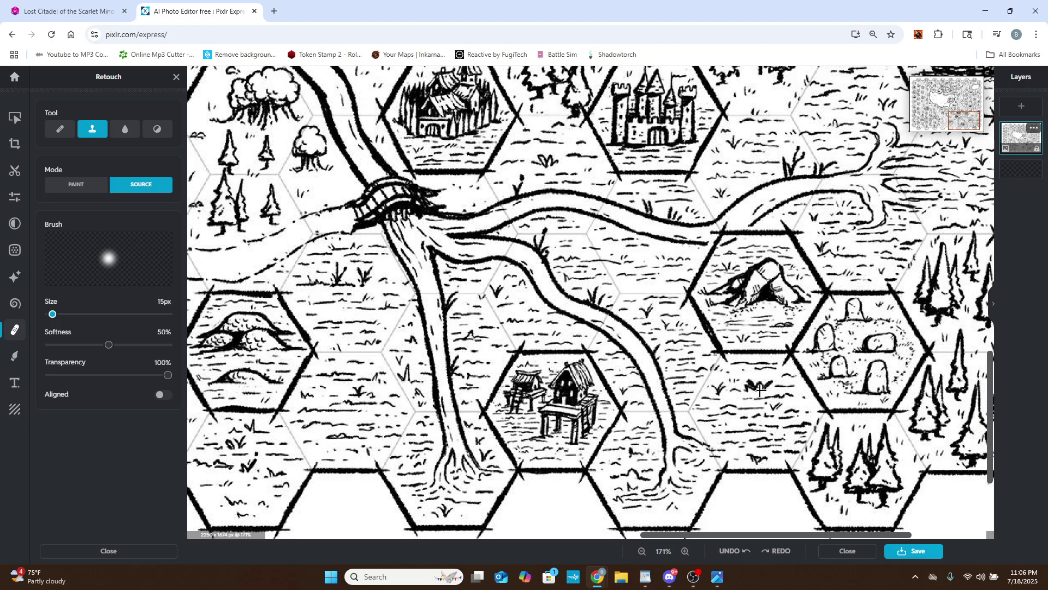
{"action": "scroll", "coordinate": [786, 384], "scroll_direction": "down", "scroll_amount": 2}
{"action": "scroll", "coordinate": [790, 390], "scroll_direction": "up", "scroll_amount": 4}
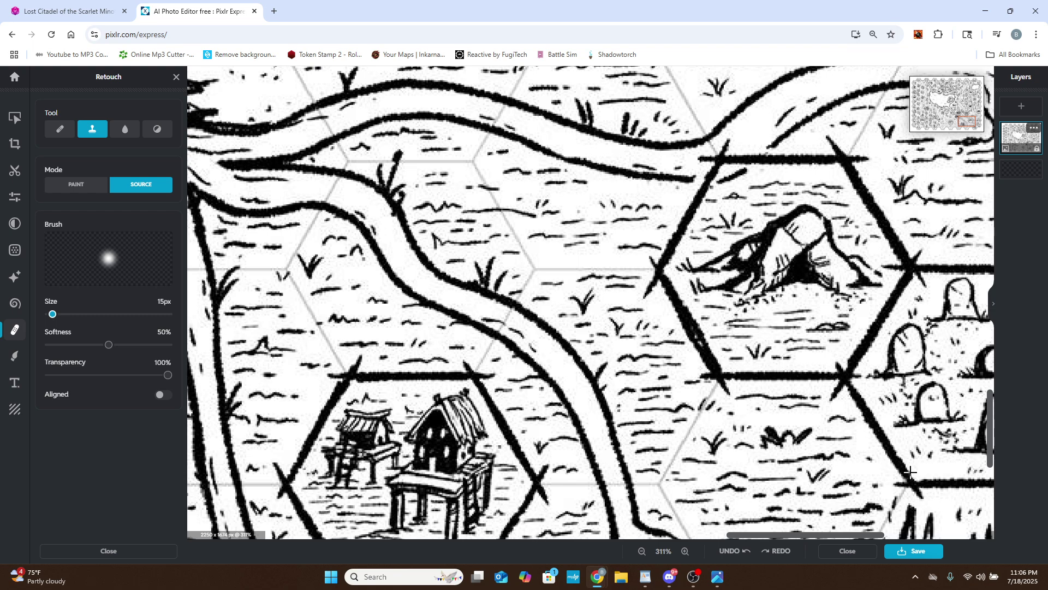
{"action": "scroll", "coordinate": [907, 481], "scroll_direction": "down", "scroll_amount": 6}
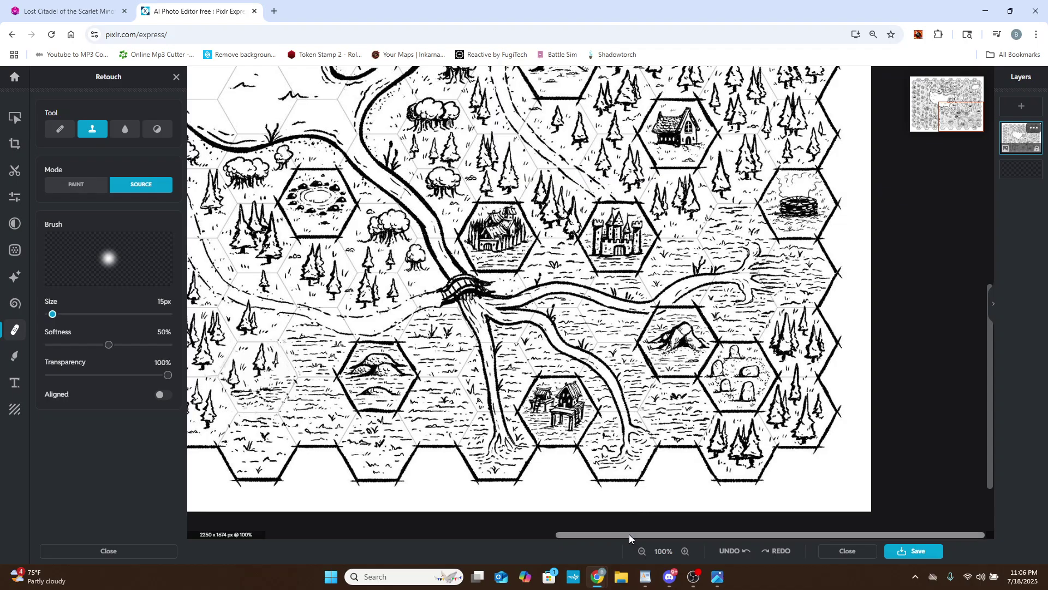
{"action": "left_click_drag", "start_coordinate": [629, 534], "coordinate": [565, 535]}
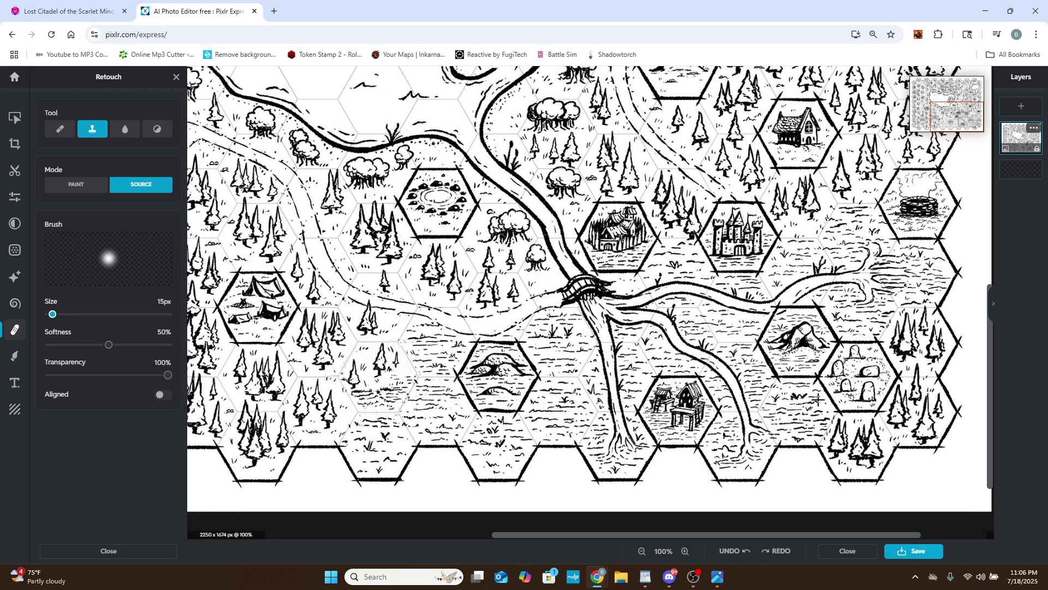
{"action": "scroll", "coordinate": [841, 402], "scroll_direction": "up", "scroll_amount": 3}
{"action": "scroll", "coordinate": [855, 401], "scroll_direction": "up", "scroll_amount": 2}
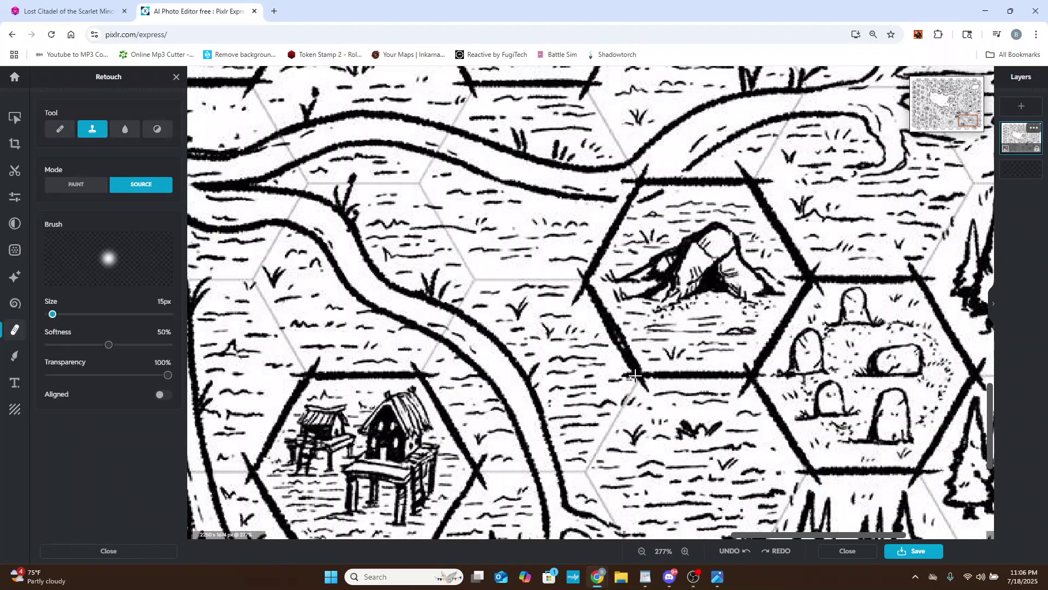
{"action": "scroll", "coordinate": [815, 504], "scroll_direction": "down", "scroll_amount": 3}
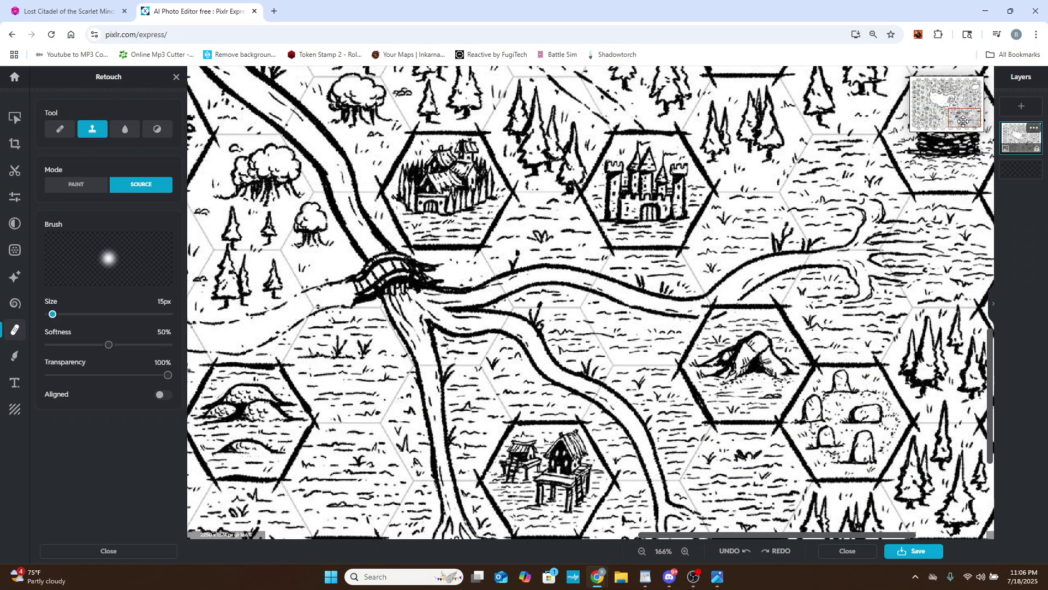
{"action": "left_click_drag", "start_coordinate": [964, 121], "coordinate": [965, 126]}
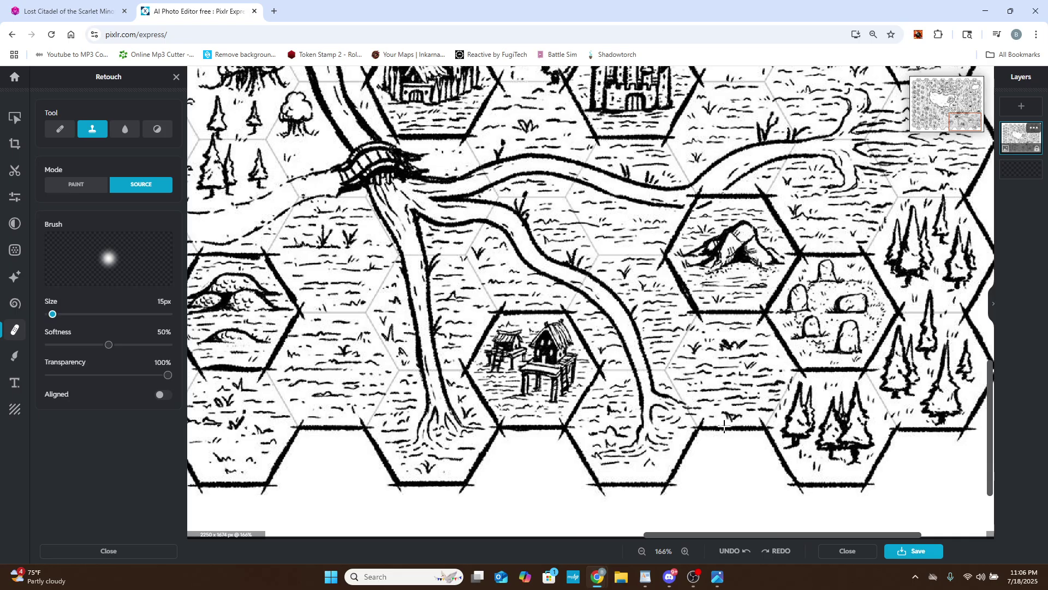
{"action": "scroll", "coordinate": [709, 428], "scroll_direction": "up", "scroll_amount": 2}
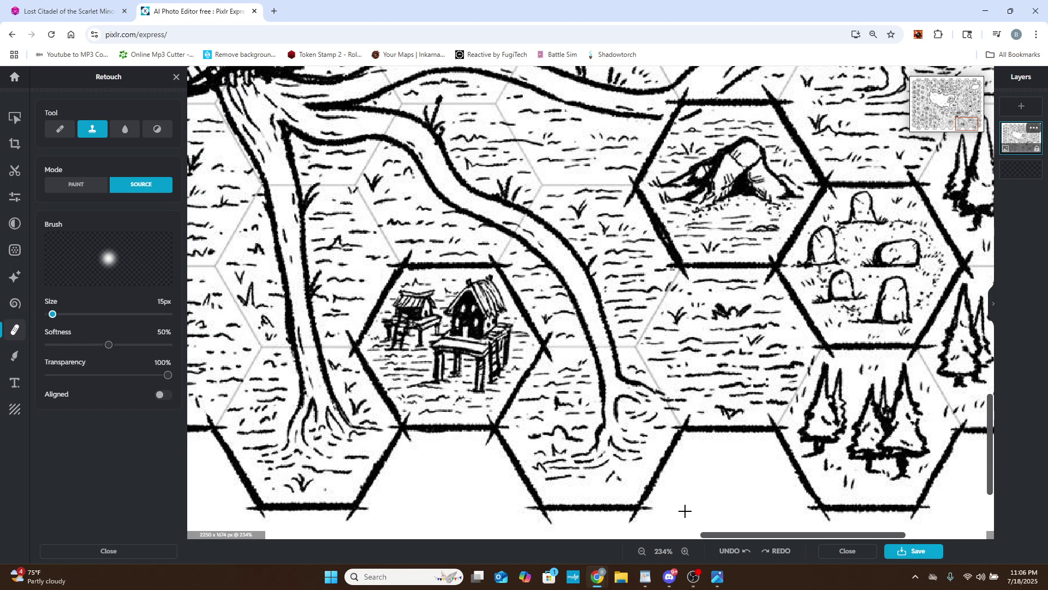
{"action": "scroll", "coordinate": [652, 474], "scroll_direction": "down", "scroll_amount": 4}
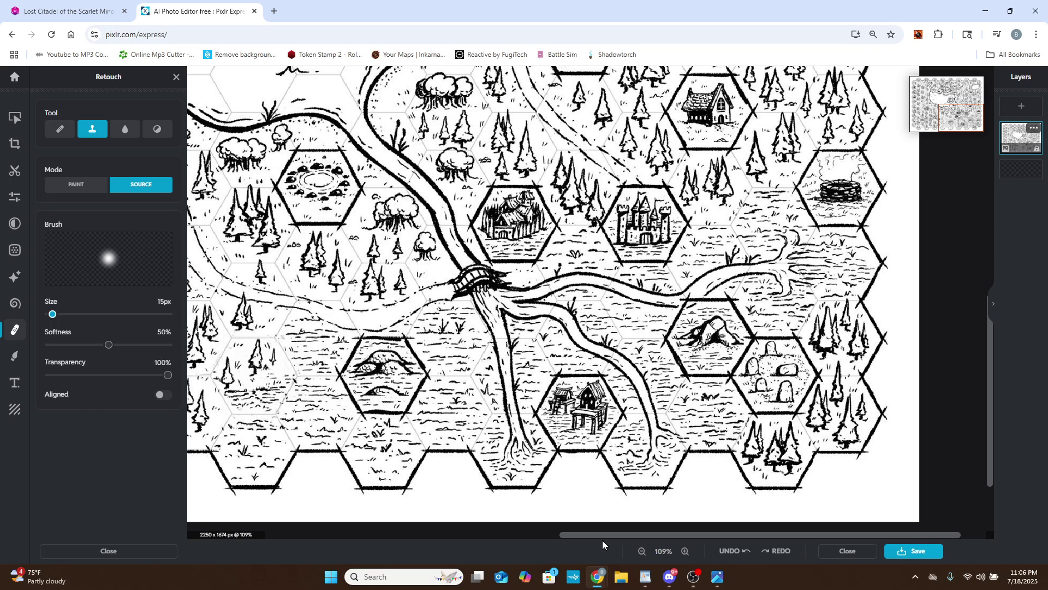
Sample the northwest corner of the third forest hex down in the map's second column from the west as the clone source.
{"action": "left_click_drag", "start_coordinate": [603, 535], "coordinate": [331, 538]}
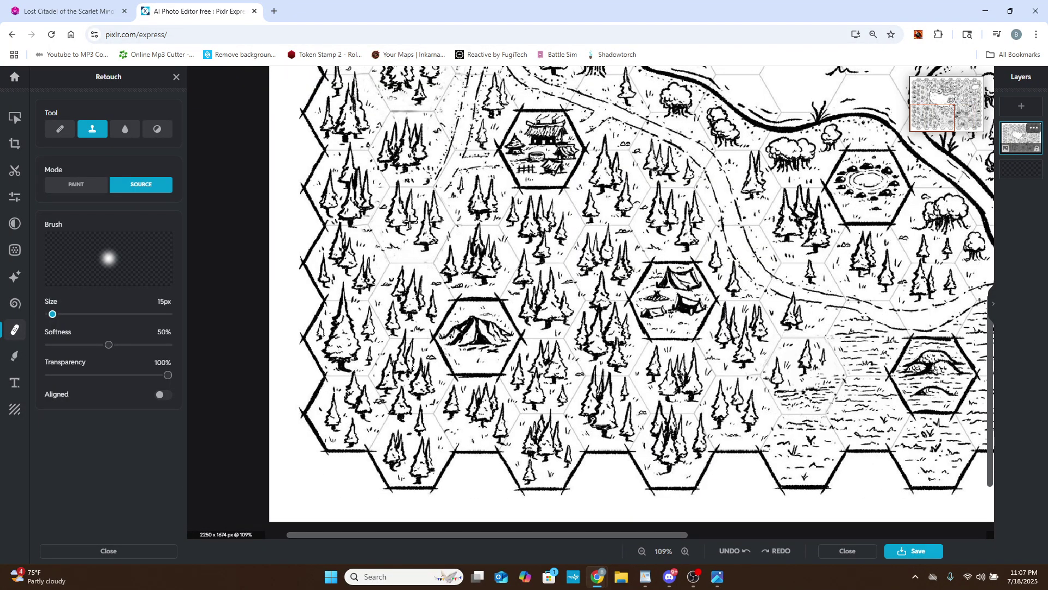
{"action": "scroll", "coordinate": [404, 221], "scroll_direction": "up", "scroll_amount": 3}
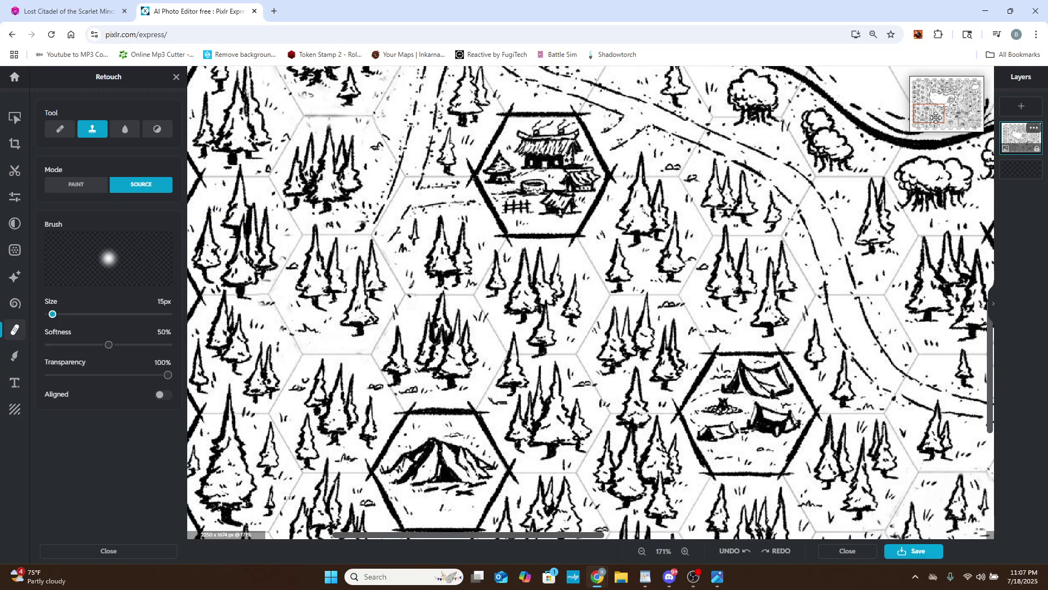
{"action": "left_click_drag", "start_coordinate": [935, 118], "coordinate": [934, 106]}
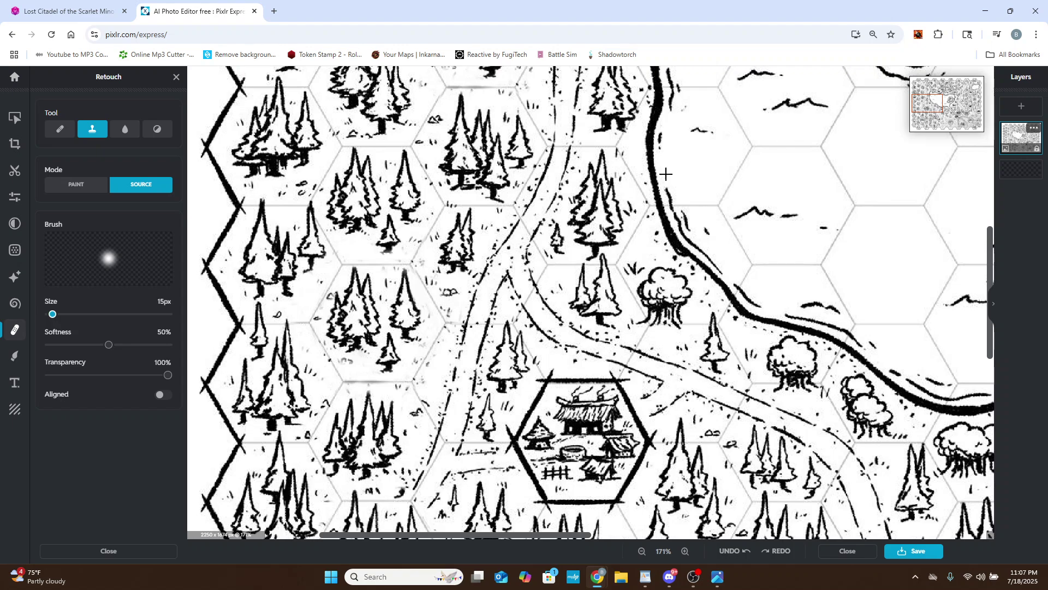
{"action": "scroll", "coordinate": [396, 278], "scroll_direction": "up", "scroll_amount": 5}
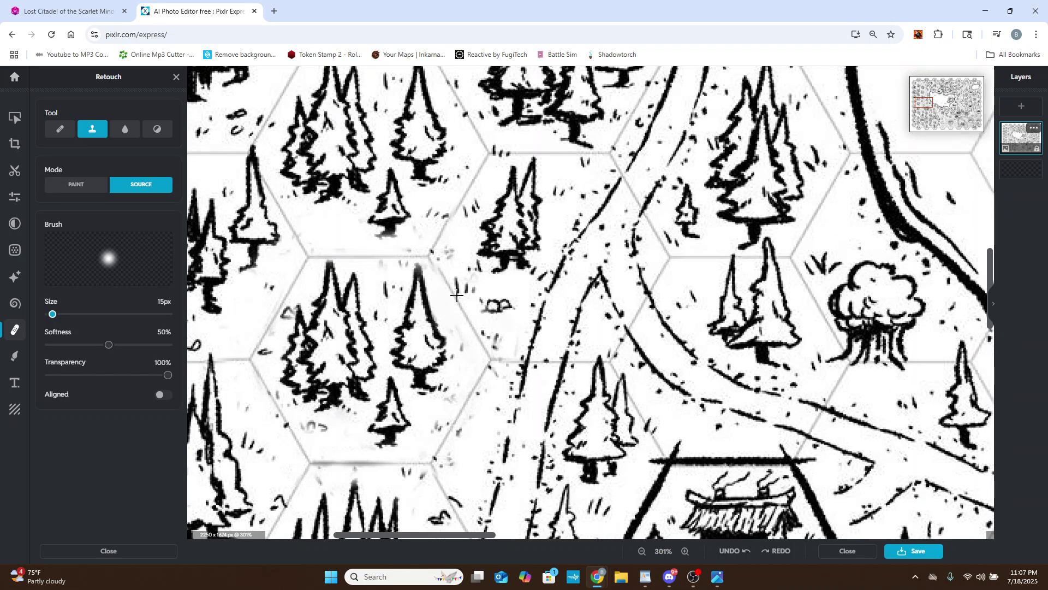
{"action": "scroll", "coordinate": [932, 100], "scroll_direction": "down", "scroll_amount": 3}
{"action": "left_click_drag", "start_coordinate": [943, 103], "coordinate": [931, 88]}
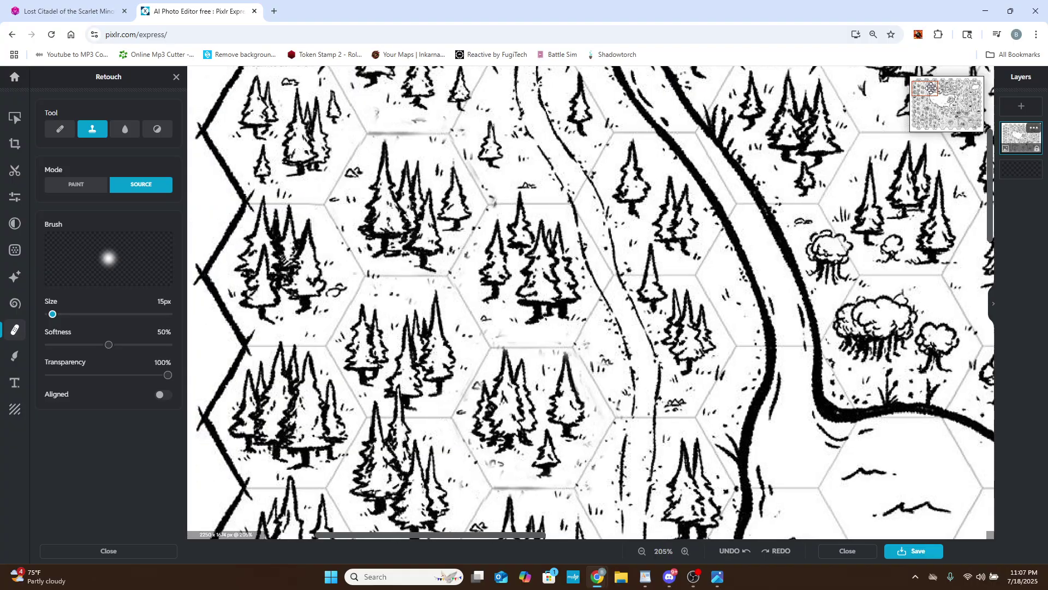
{"action": "scroll", "coordinate": [443, 289], "scroll_direction": "up", "scroll_amount": 2}
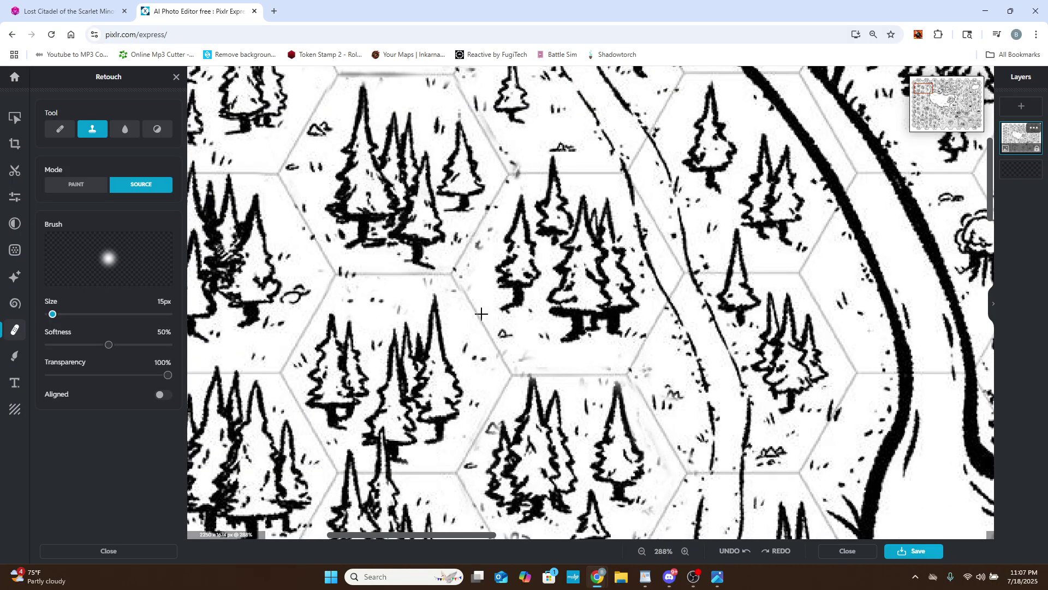
{"action": "scroll", "coordinate": [469, 339], "scroll_direction": "down", "scroll_amount": 3}
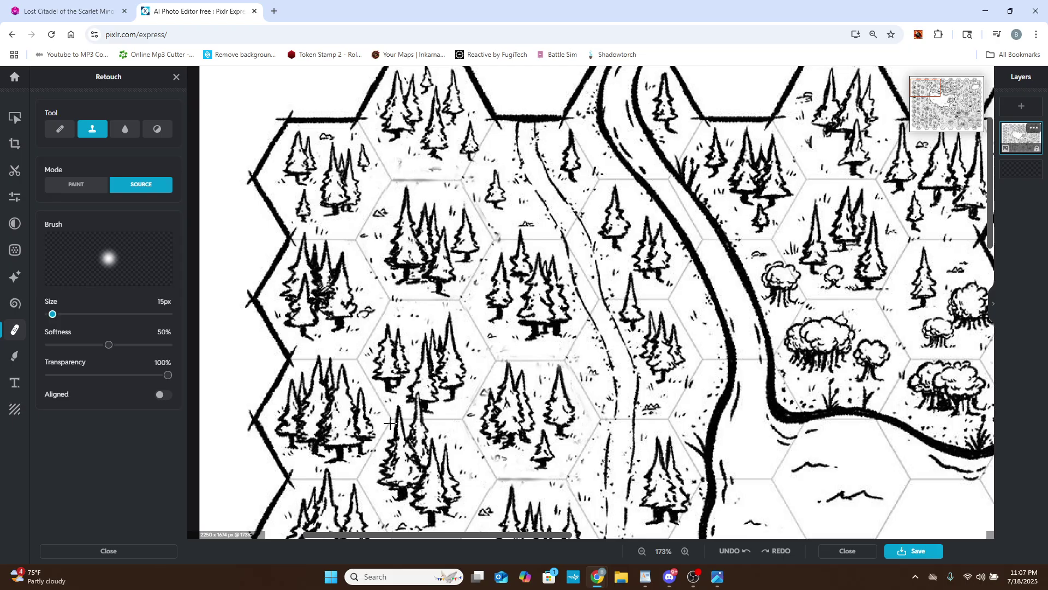
{"action": "scroll", "coordinate": [399, 309], "scroll_direction": "up", "scroll_amount": 5}
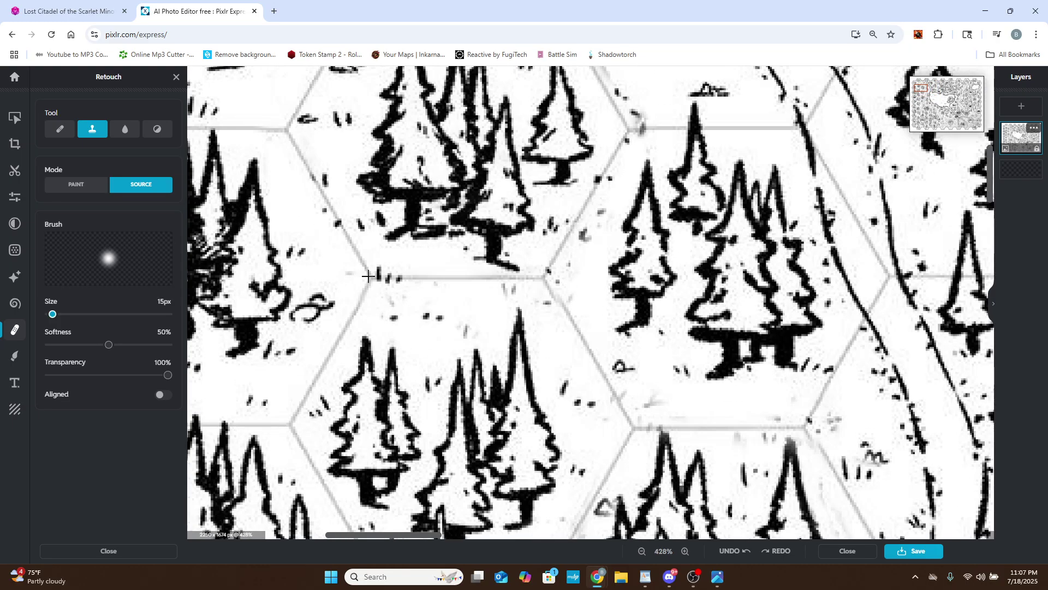
{"action": "left_click", "coordinate": [370, 278]}
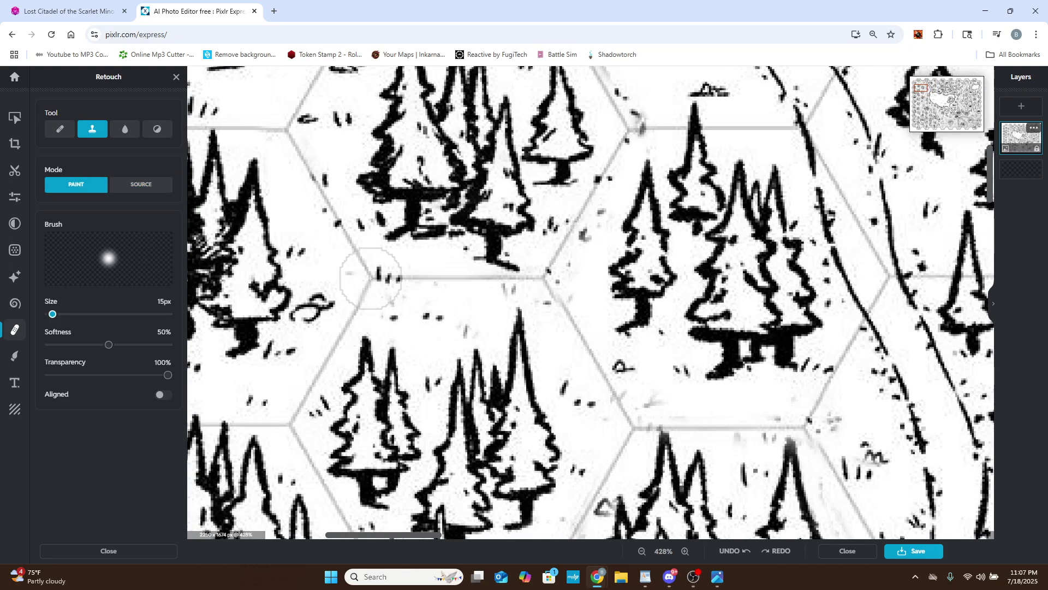
Set the clone stamp brush to 21 px and sample the thin grid corner between the forest hexes for use beside the cave hex.
{"action": "left_click", "coordinate": [52, 315]}
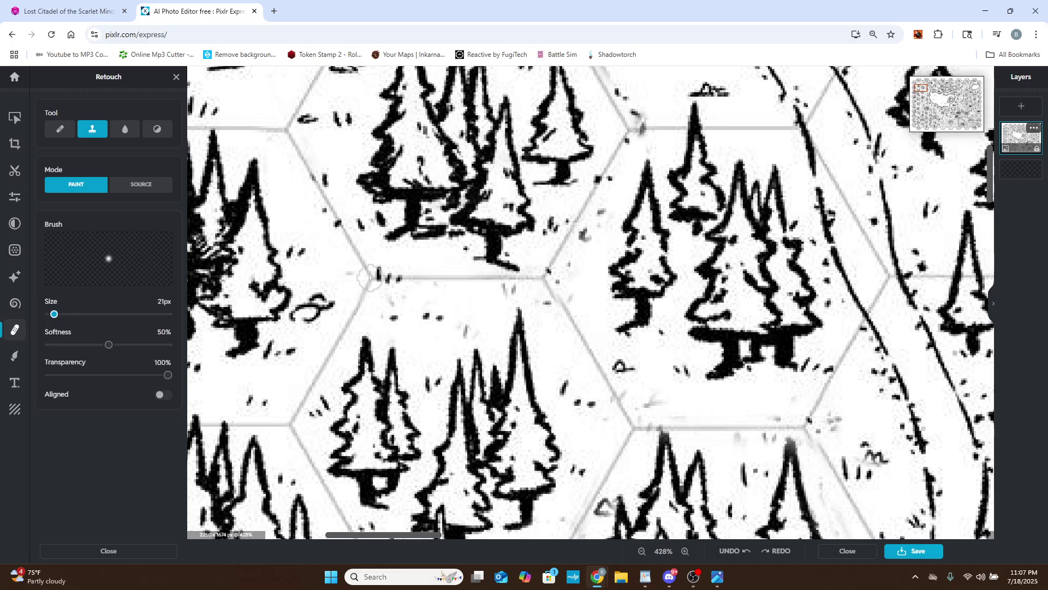
{"action": "left_click", "coordinate": [153, 185]}
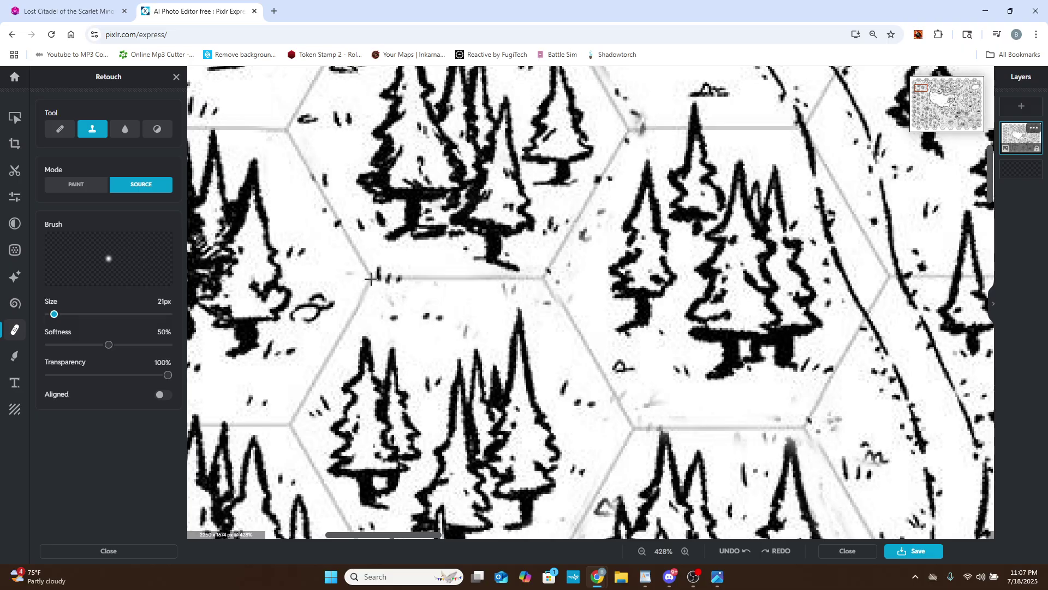
{"action": "left_click", "coordinate": [376, 279]}
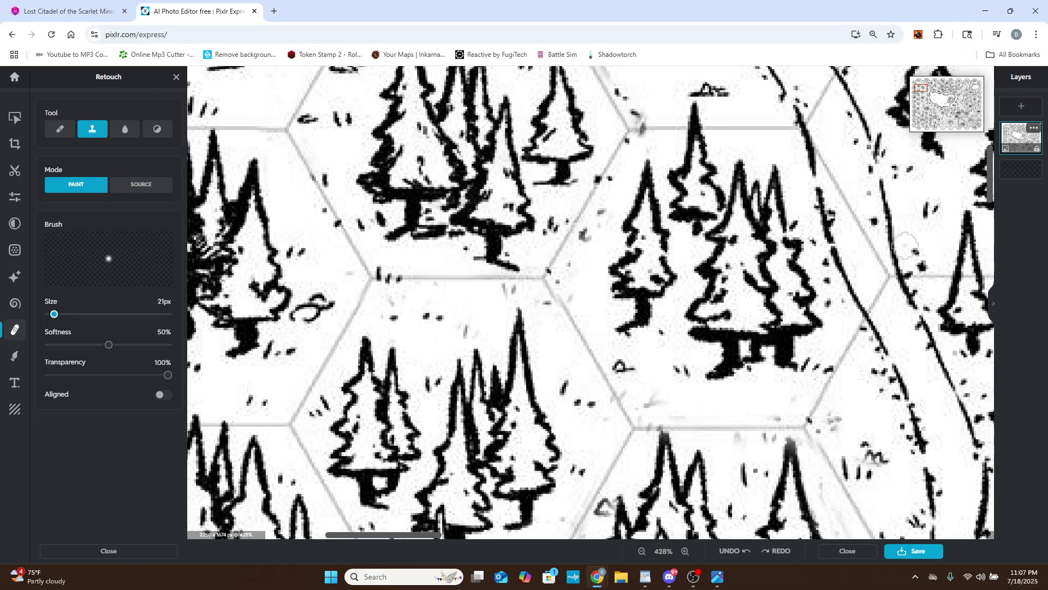
{"action": "scroll", "coordinate": [905, 246], "scroll_direction": "down", "scroll_amount": 5}
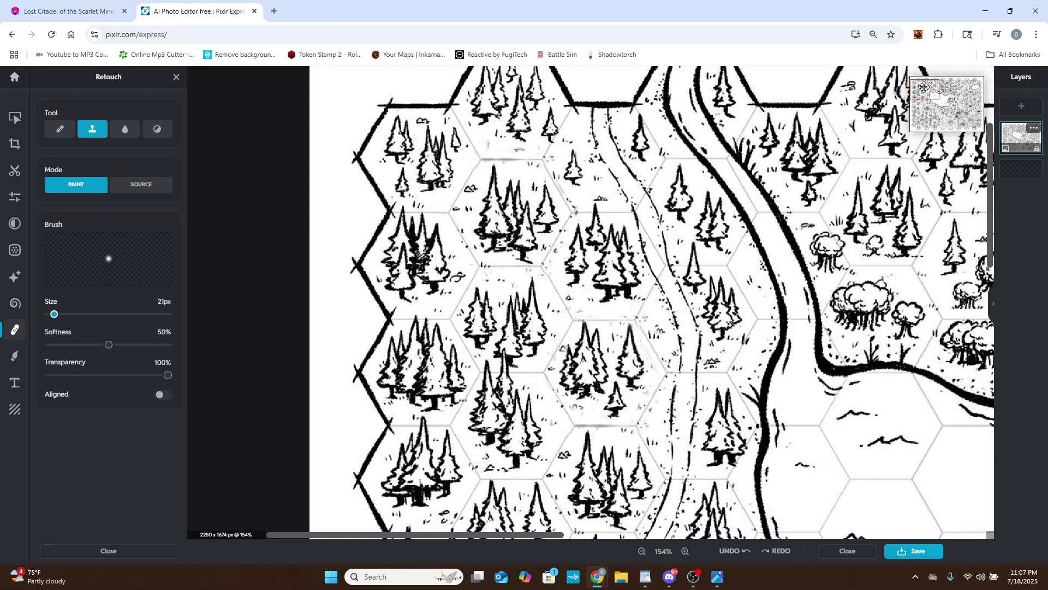
{"action": "left_click_drag", "start_coordinate": [924, 87], "coordinate": [965, 121]}
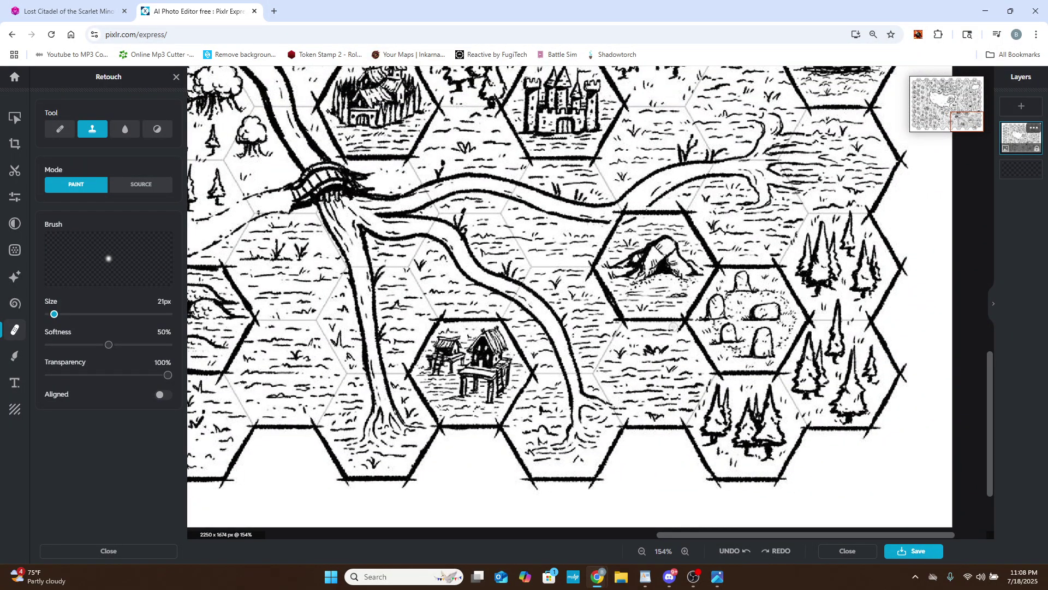
{"action": "scroll", "coordinate": [648, 326], "scroll_direction": "up", "scroll_amount": 5}
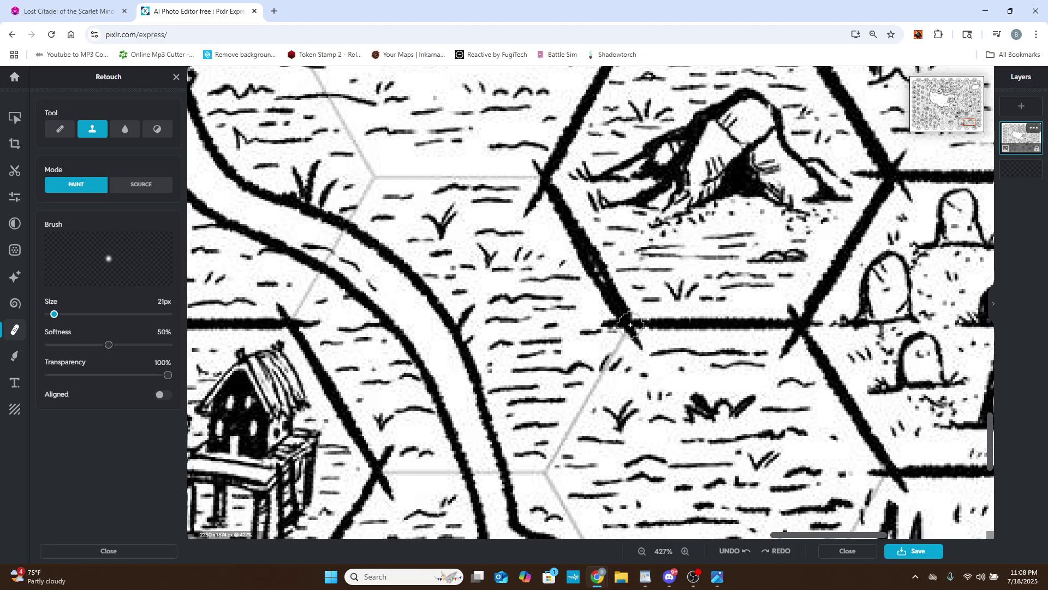
{"action": "left_click", "coordinate": [630, 325]}
{"action": "mouse_move", "coordinate": [630, 325]}
{"action": "left_mouse_down"}
{"action": "mouse_move", "coordinate": [639, 341]}
{"action": "mouse_move", "coordinate": [615, 305]}
{"action": "mouse_move", "coordinate": [643, 322]}
{"action": "mouse_move", "coordinate": [614, 294]}
{"action": "mouse_move", "coordinate": [540, 156]}
{"action": "mouse_move", "coordinate": [536, 198]}
{"action": "mouse_move", "coordinate": [565, 216]}
{"action": "mouse_move", "coordinate": [617, 309]}
{"action": "mouse_move", "coordinate": [582, 234]}
{"action": "mouse_move", "coordinate": [557, 205]}
{"action": "mouse_move", "coordinate": [537, 207]}
{"action": "mouse_move", "coordinate": [540, 177]}
{"action": "mouse_move", "coordinate": [551, 173]}
{"action": "mouse_move", "coordinate": [628, 323]}
{"action": "mouse_move", "coordinate": [609, 370]}
{"action": "mouse_move", "coordinate": [627, 347]}
{"action": "left_mouse_up"}
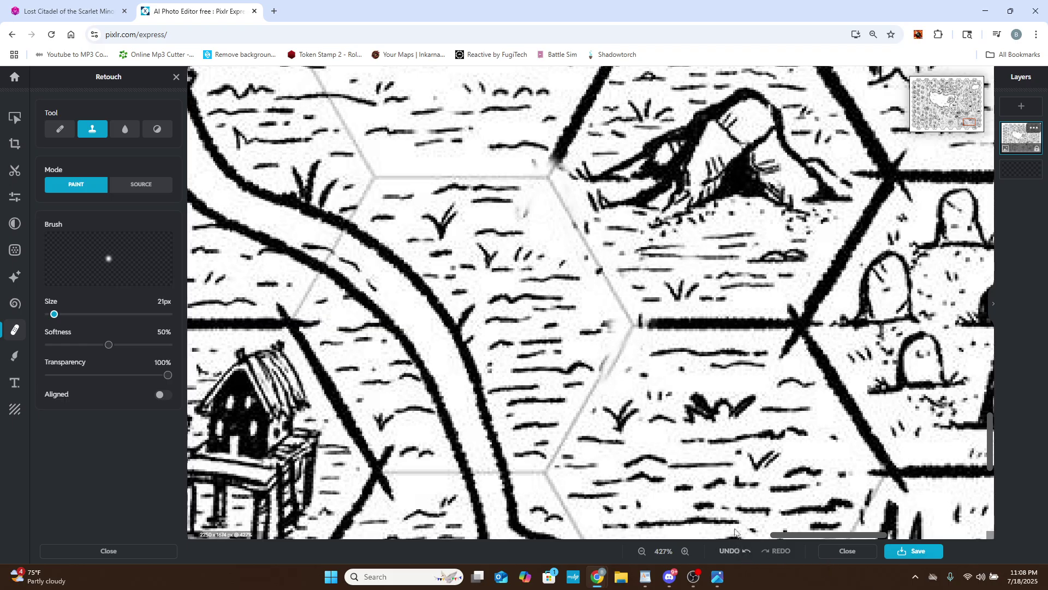
{"action": "left_click", "coordinate": [732, 551]}
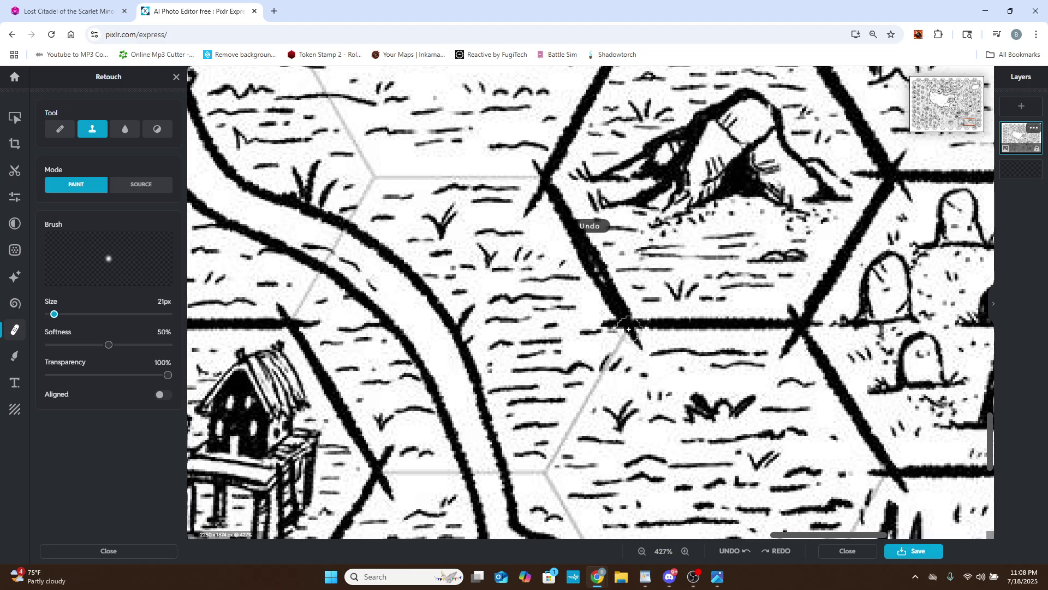
{"action": "mouse_move", "coordinate": [628, 325]}
{"action": "left_mouse_down"}
{"action": "mouse_move", "coordinate": [624, 324]}
{"action": "mouse_move", "coordinate": [609, 366]}
{"action": "mouse_move", "coordinate": [623, 347]}
{"action": "left_mouse_up"}
{"action": "left_click", "coordinate": [732, 552]}
Clone thin grid line over the thick borders along the cave hex's lower edge and the graveyard hex's lower-left edge.
{"action": "mouse_move", "coordinate": [629, 322]}
{"action": "left_mouse_down"}
{"action": "mouse_move", "coordinate": [605, 374]}
{"action": "mouse_move", "coordinate": [627, 320]}
{"action": "mouse_move", "coordinate": [617, 311]}
{"action": "mouse_move", "coordinate": [652, 323]}
{"action": "mouse_move", "coordinate": [737, 323]}
{"action": "left_mouse_up"}
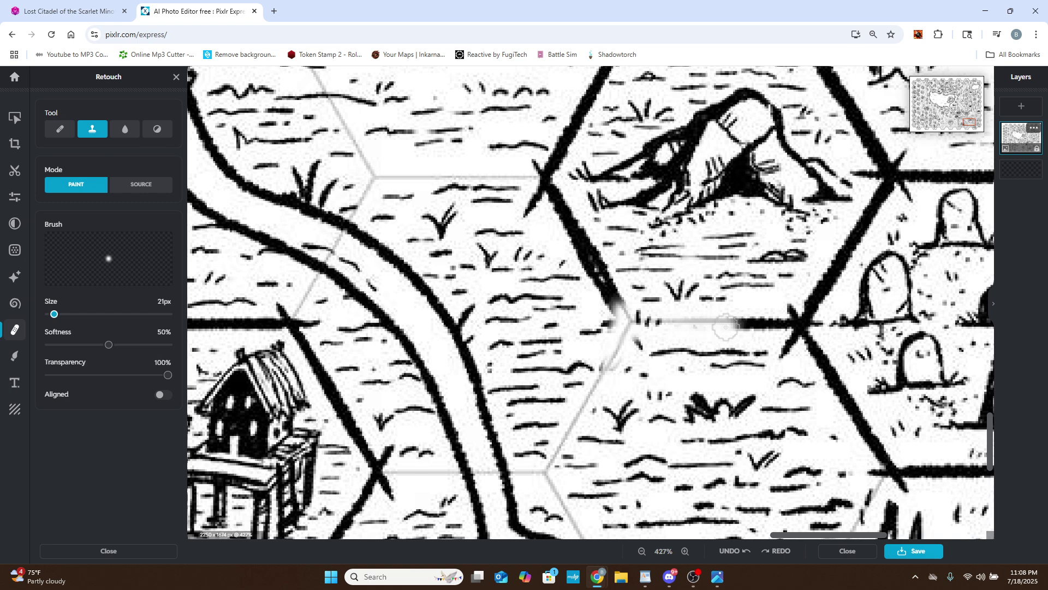
{"action": "mouse_move", "coordinate": [627, 305]}
{"action": "left_mouse_down"}
{"action": "mouse_move", "coordinate": [598, 270]}
{"action": "mouse_move", "coordinate": [601, 284]}
{"action": "left_mouse_up"}
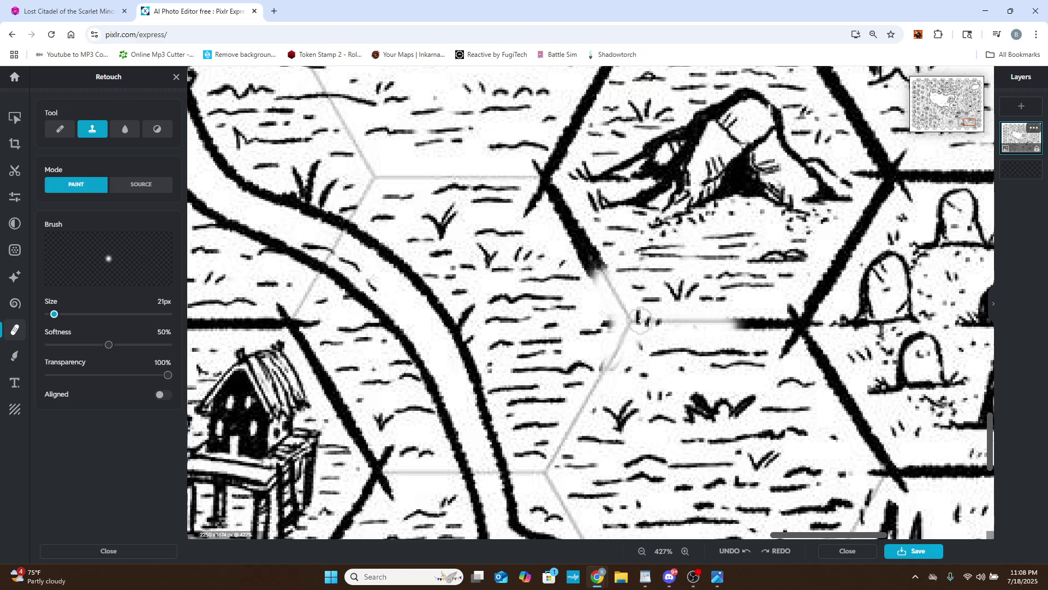
{"action": "mouse_move", "coordinate": [724, 330]}
{"action": "left_mouse_down"}
{"action": "mouse_move", "coordinate": [794, 317]}
{"action": "mouse_move", "coordinate": [816, 363]}
{"action": "mouse_move", "coordinate": [794, 338]}
{"action": "mouse_move", "coordinate": [786, 357]}
{"action": "mouse_move", "coordinate": [813, 340]}
{"action": "mouse_move", "coordinate": [865, 415]}
{"action": "mouse_move", "coordinate": [827, 363]}
{"action": "mouse_move", "coordinate": [890, 470]}
{"action": "mouse_move", "coordinate": [878, 471]}
{"action": "mouse_move", "coordinate": [904, 483]}
{"action": "mouse_move", "coordinate": [896, 471]}
{"action": "left_mouse_up"}
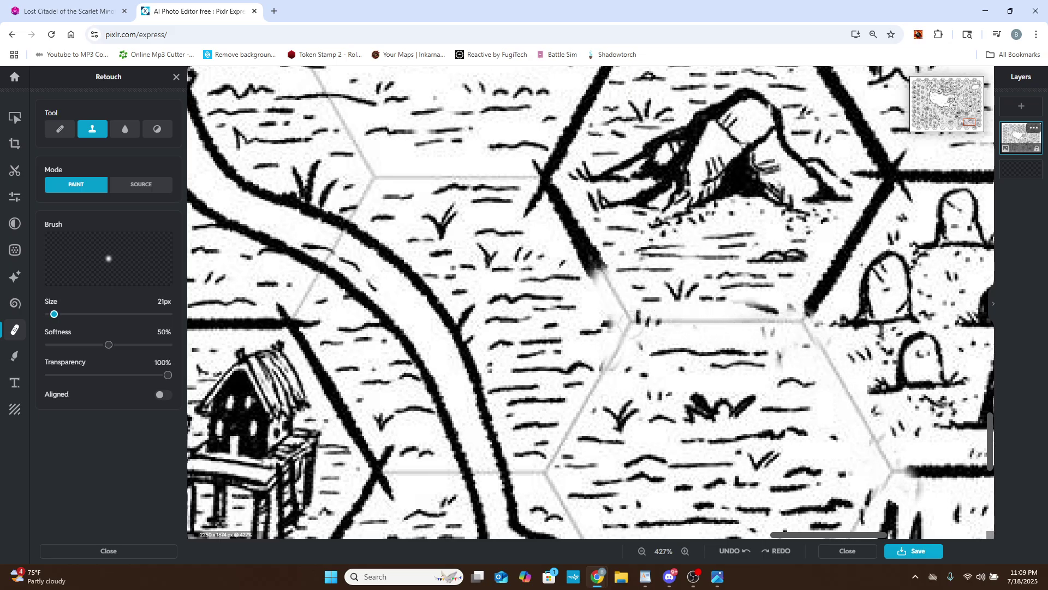
{"action": "left_click_drag", "start_coordinate": [622, 352], "coordinate": [598, 382]}
Paint over the stray marks just below the cave hex's lower edge with the white 4 px brush.
{"action": "left_click", "coordinate": [151, 184]}
{"action": "scroll", "coordinate": [388, 235], "scroll_direction": "down", "scroll_amount": 4}
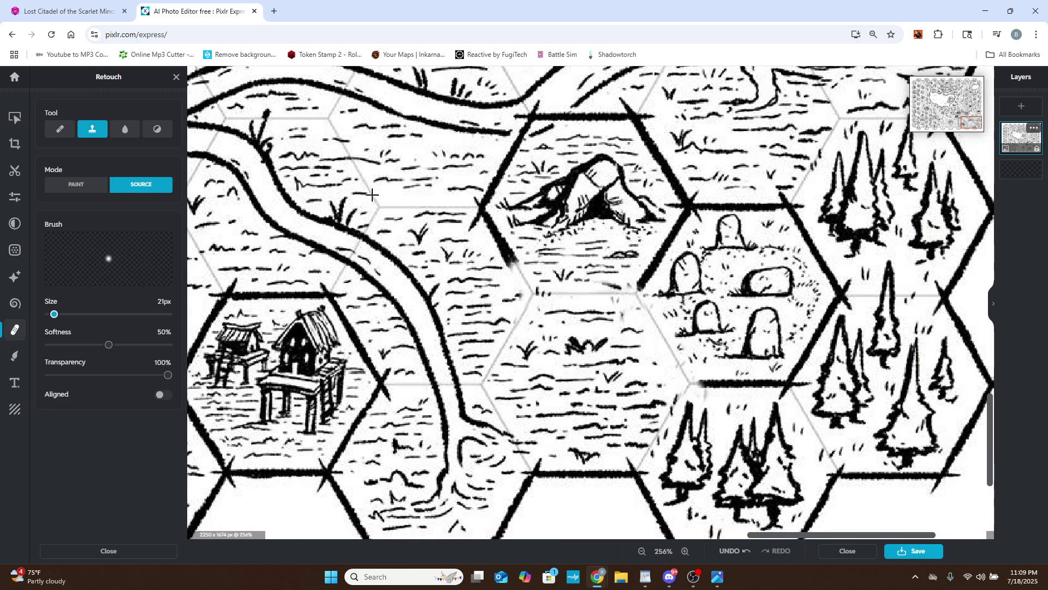
{"action": "scroll", "coordinate": [372, 194], "scroll_direction": "left", "scroll_amount": 5}
{"action": "scroll", "coordinate": [546, 300], "scroll_direction": "up", "scroll_amount": 4}
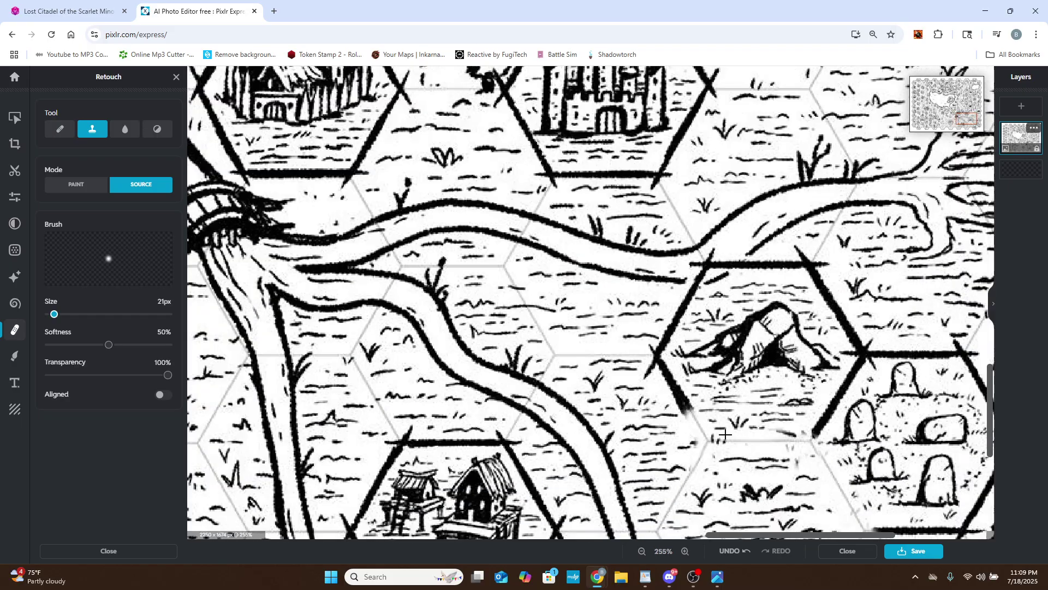
{"action": "scroll", "coordinate": [725, 434], "scroll_direction": "down", "scroll_amount": 4}
{"action": "scroll", "coordinate": [725, 434], "scroll_direction": "up", "scroll_amount": 9}
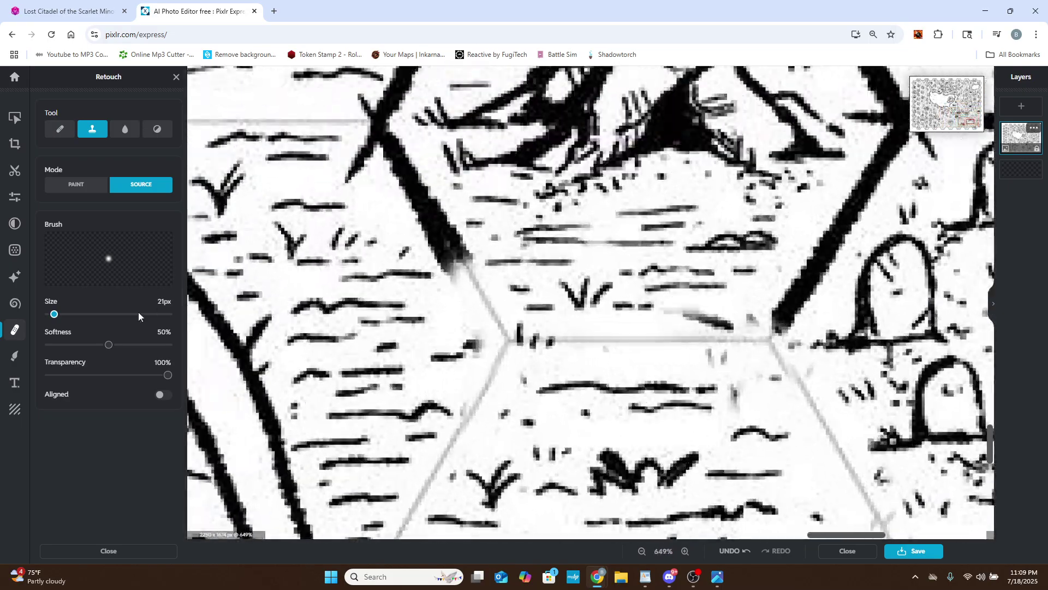
{"action": "left_click", "coordinate": [15, 356]}
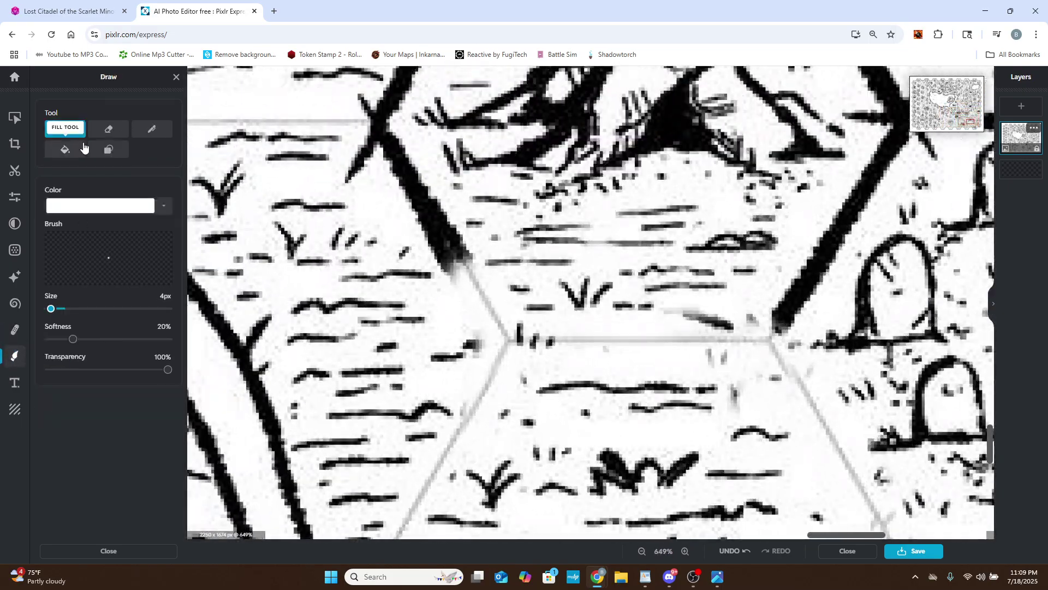
{"action": "left_click", "coordinate": [164, 207]}
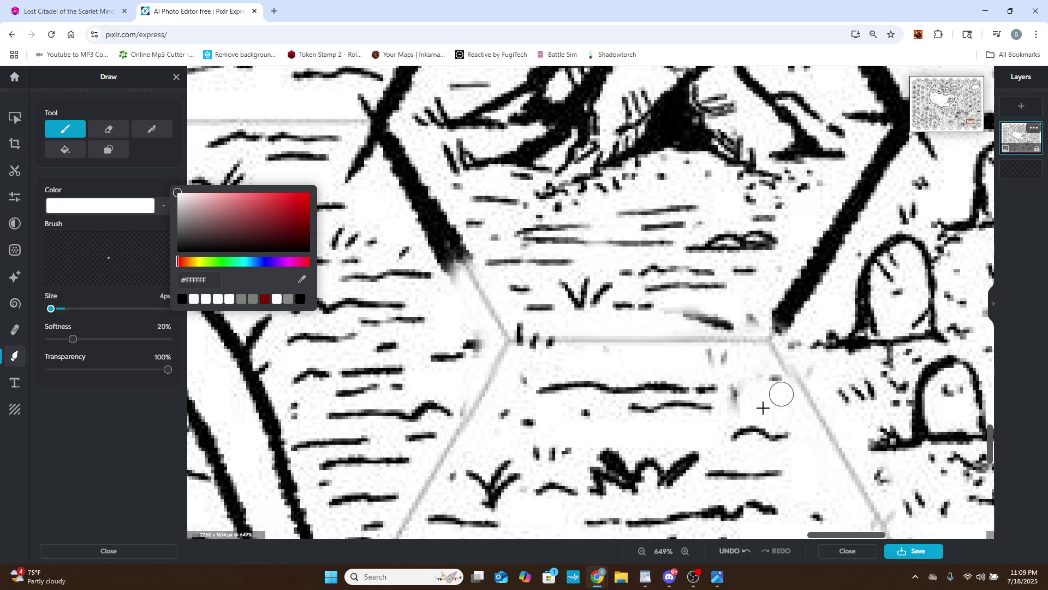
{"action": "scroll", "coordinate": [770, 411], "scroll_direction": "up", "scroll_amount": 5}
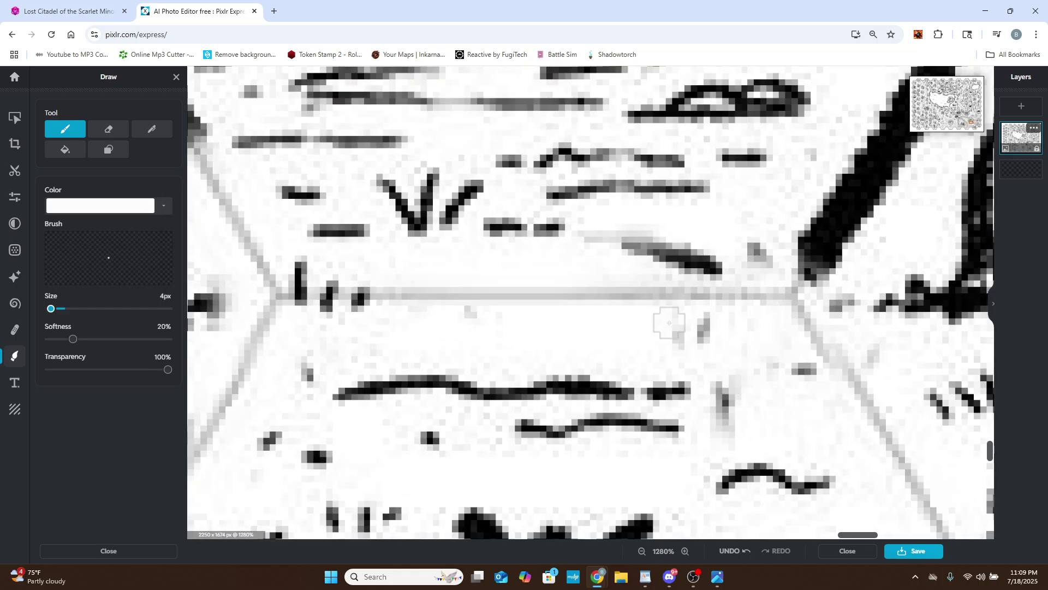
{"action": "mouse_move", "coordinate": [719, 374]}
{"action": "left_mouse_down"}
{"action": "mouse_move", "coordinate": [728, 412]}
{"action": "mouse_move", "coordinate": [748, 412]}
{"action": "mouse_move", "coordinate": [802, 369]}
{"action": "left_mouse_up"}
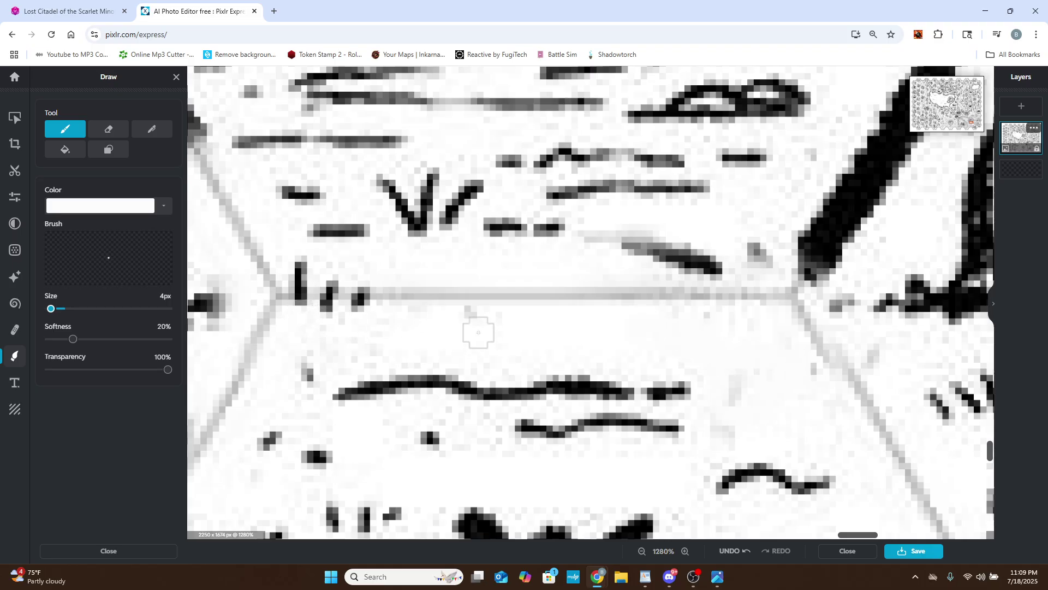
{"action": "left_click", "coordinate": [468, 318]}
Clone the thin grid line below the cave over the small grass marks at its western end, using a 17 px brush.
{"action": "scroll", "coordinate": [580, 418], "scroll_direction": "down", "scroll_amount": 4}
{"action": "scroll", "coordinate": [494, 400], "scroll_direction": "down", "scroll_amount": 1}
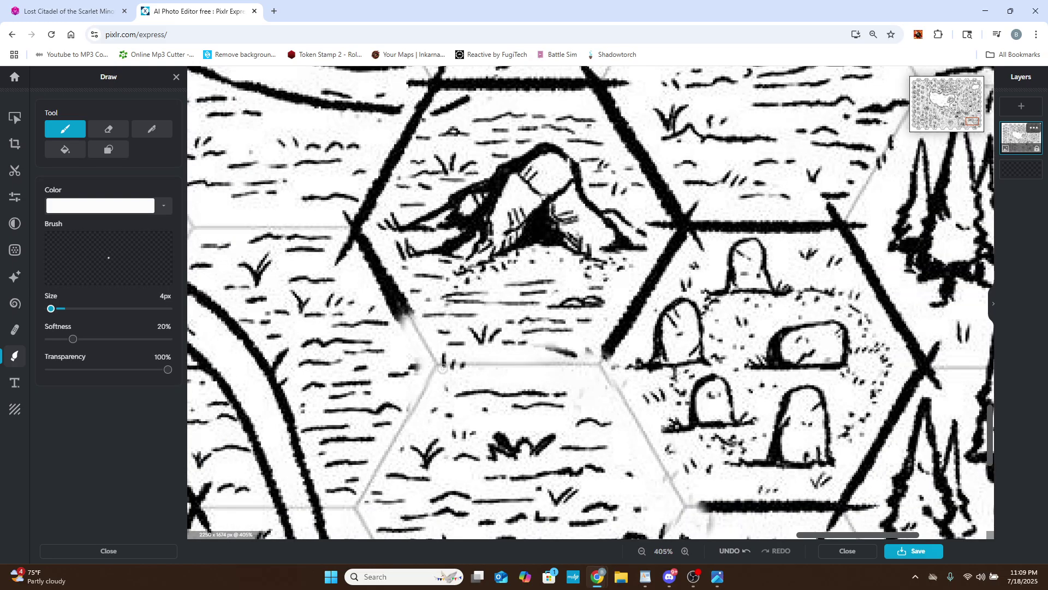
{"action": "scroll", "coordinate": [443, 368], "scroll_direction": "up", "scroll_amount": 4}
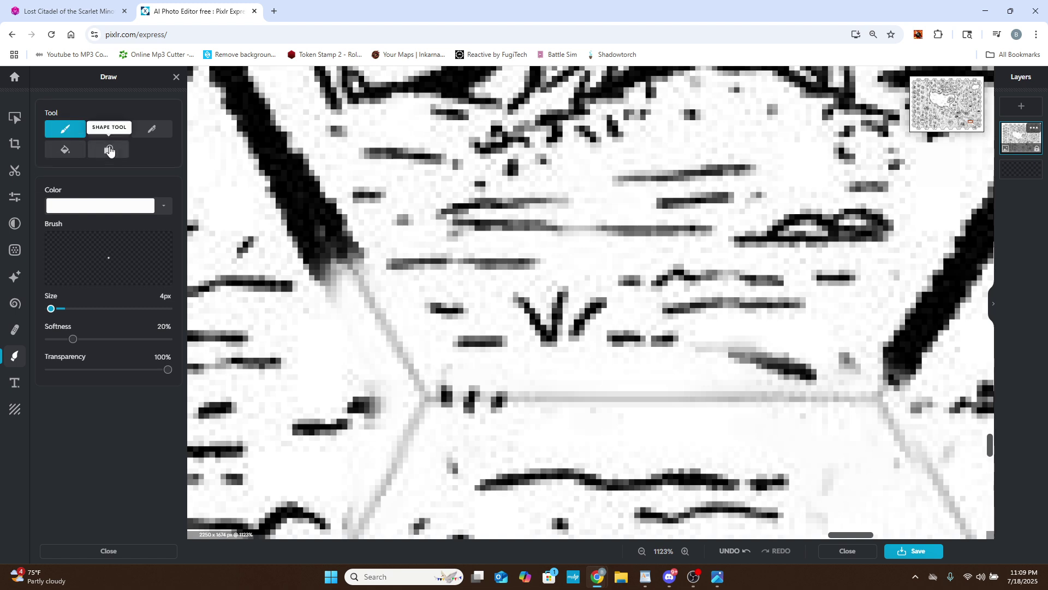
{"action": "left_click", "coordinate": [15, 330]}
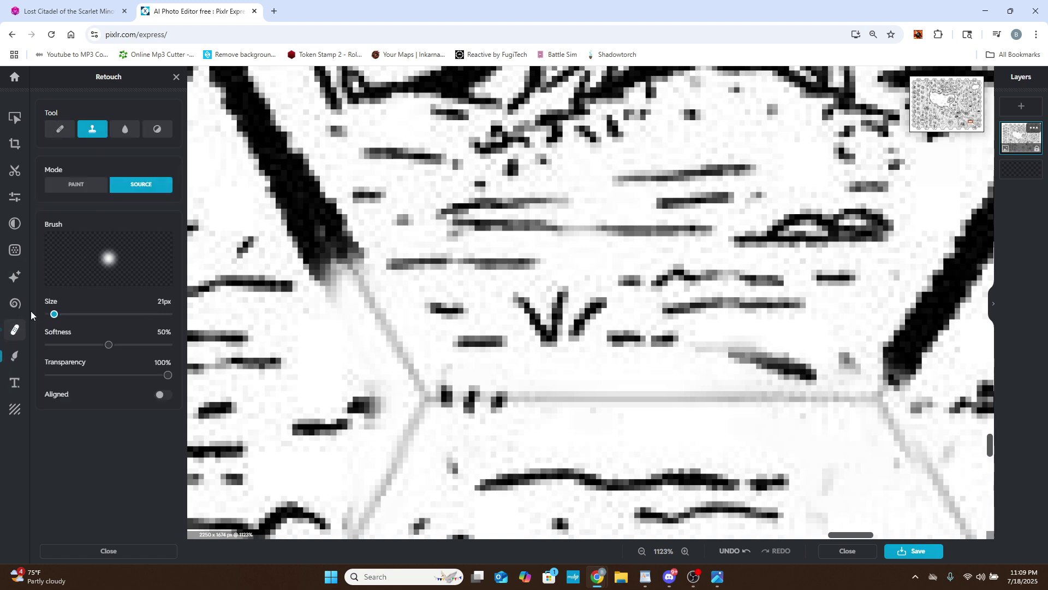
{"action": "left_click", "coordinate": [605, 395]}
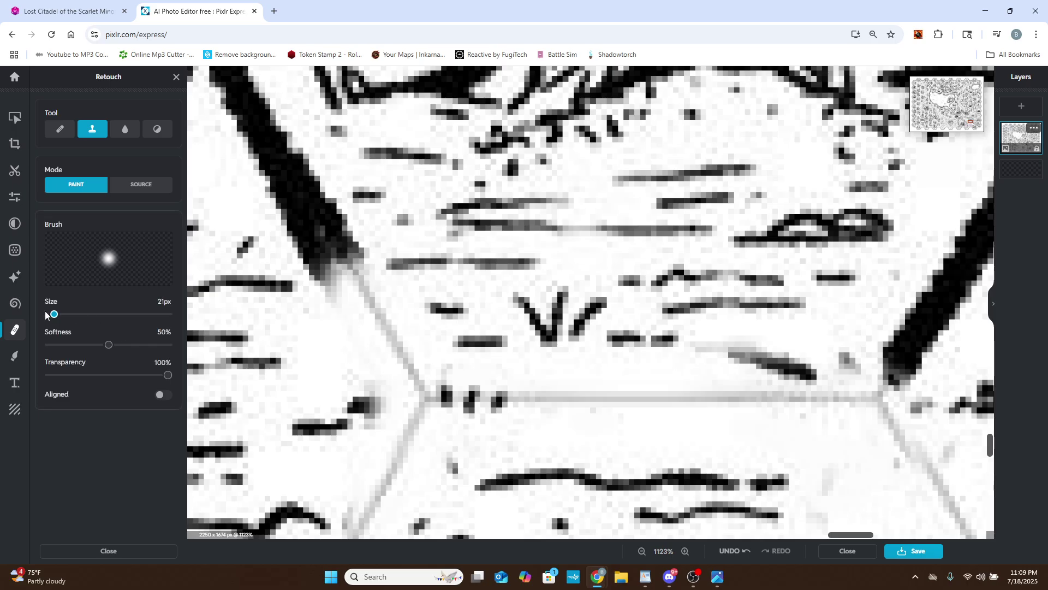
{"action": "left_click_drag", "start_coordinate": [55, 315], "coordinate": [56, 314]}
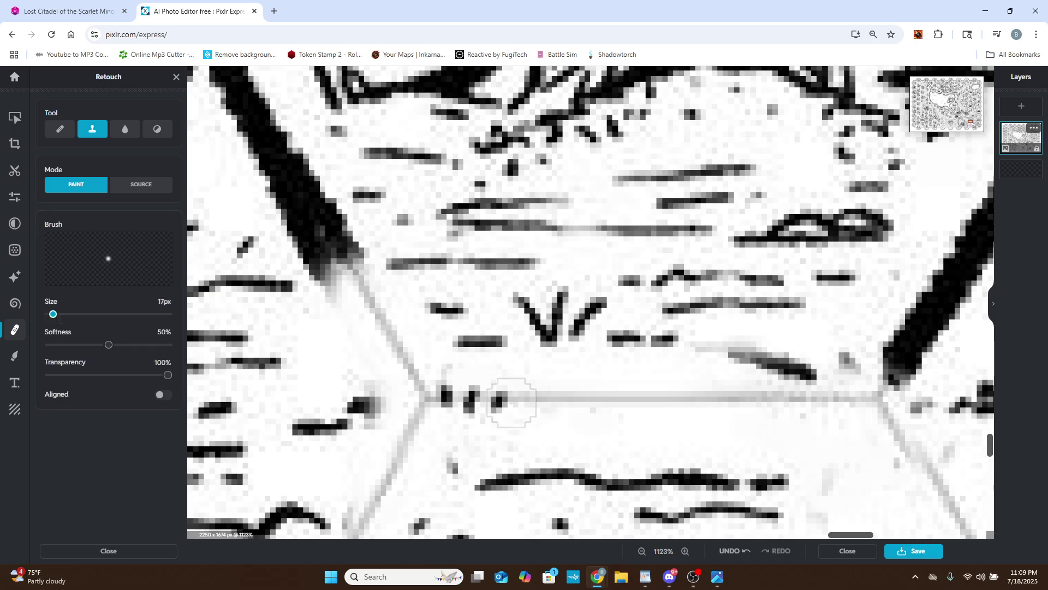
{"action": "mouse_move", "coordinate": [507, 396]}
{"action": "left_mouse_down"}
{"action": "mouse_move", "coordinate": [492, 408]}
{"action": "mouse_move", "coordinate": [496, 392]}
{"action": "mouse_move", "coordinate": [448, 396]}
{"action": "left_mouse_up"}
Sample the thin line on the upper-left edge of the marsh hex below the cave as the clone source.
{"action": "scroll", "coordinate": [447, 396], "scroll_direction": "down", "scroll_amount": 2}
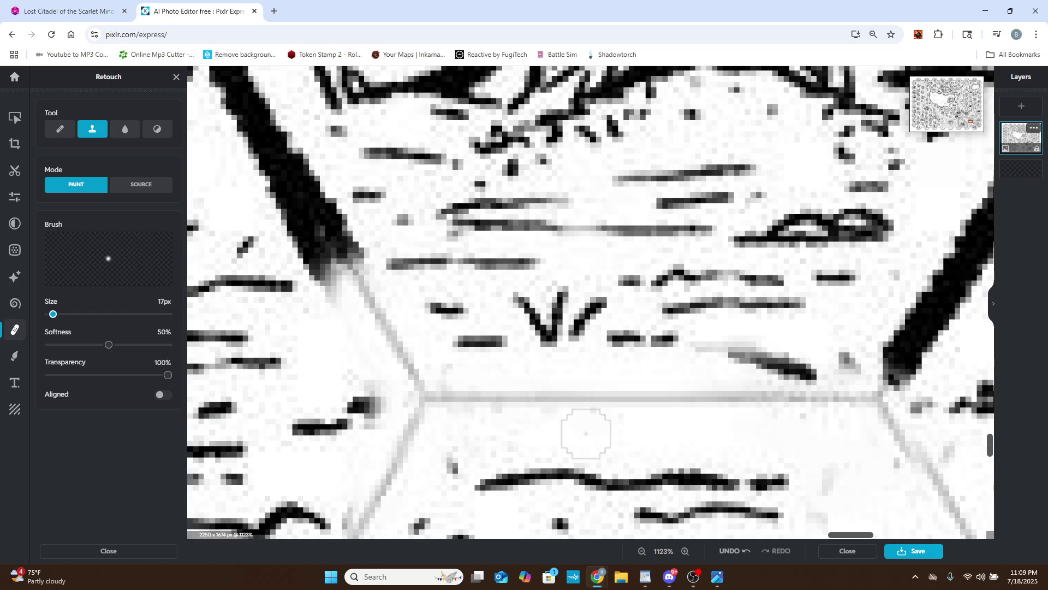
{"action": "scroll", "coordinate": [585, 428], "scroll_direction": "down", "scroll_amount": 3}
{"action": "scroll", "coordinate": [571, 445], "scroll_direction": "down", "scroll_amount": 5}
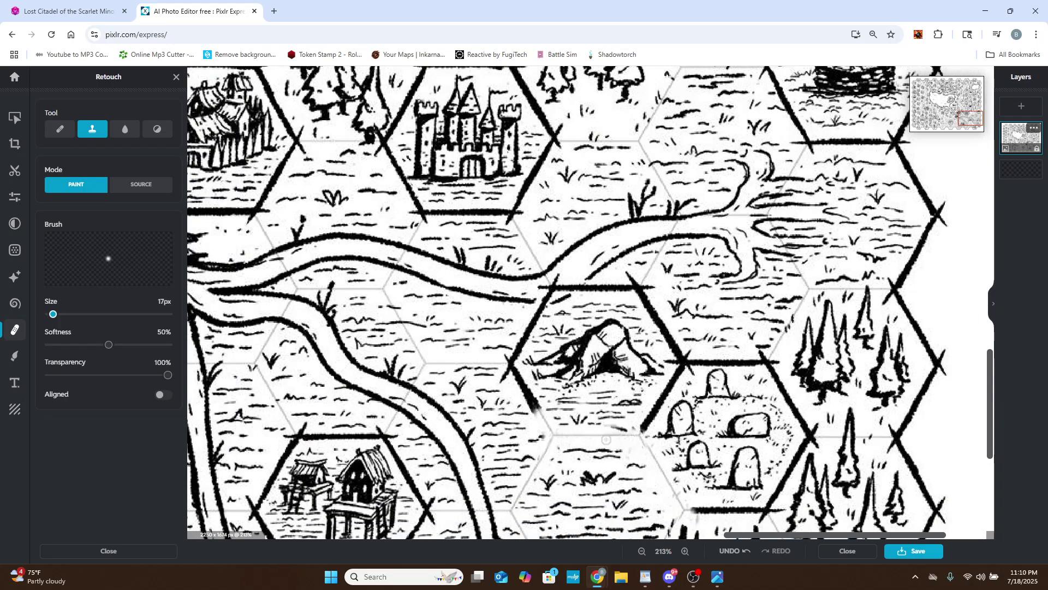
{"action": "scroll", "coordinate": [614, 453], "scroll_direction": "up", "scroll_amount": 3}
{"action": "scroll", "coordinate": [694, 486], "scroll_direction": "up", "scroll_amount": 2}
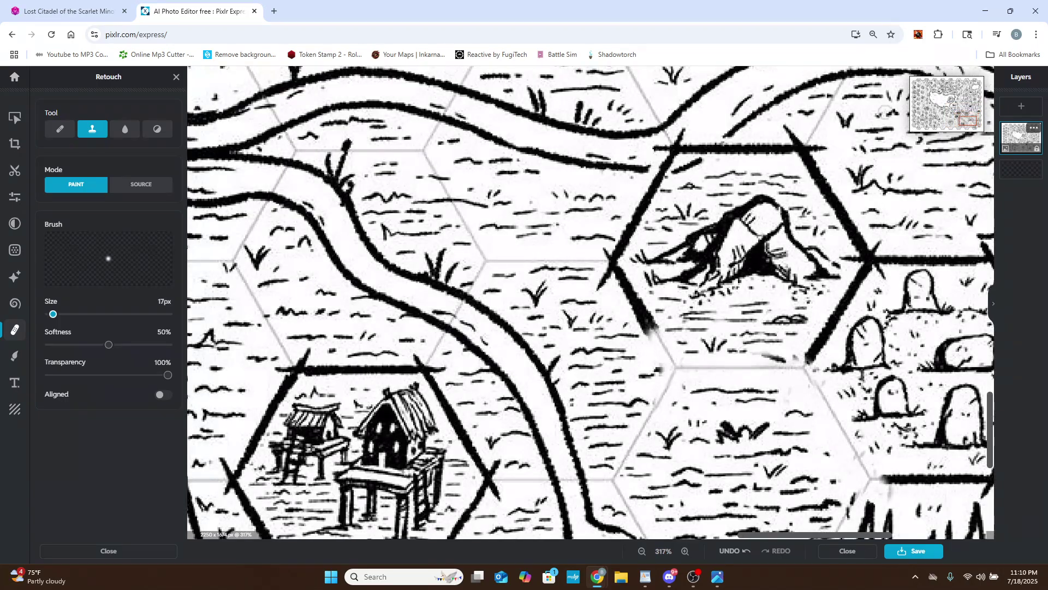
{"action": "left_click_drag", "start_coordinate": [963, 116], "coordinate": [969, 118]}
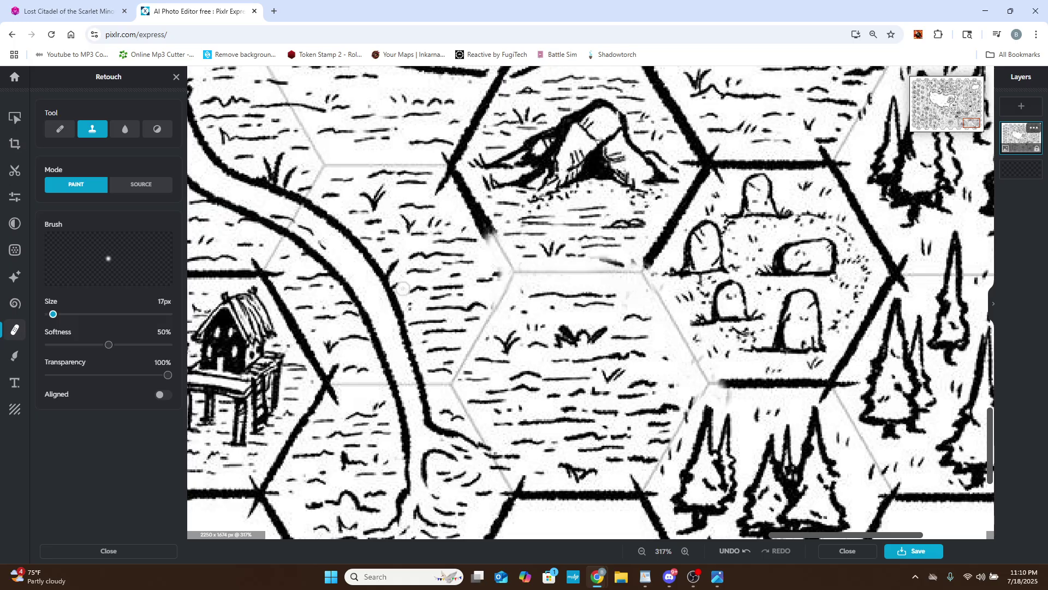
{"action": "left_click", "coordinate": [141, 184]}
{"action": "scroll", "coordinate": [631, 451], "scroll_direction": "up", "scroll_amount": 2}
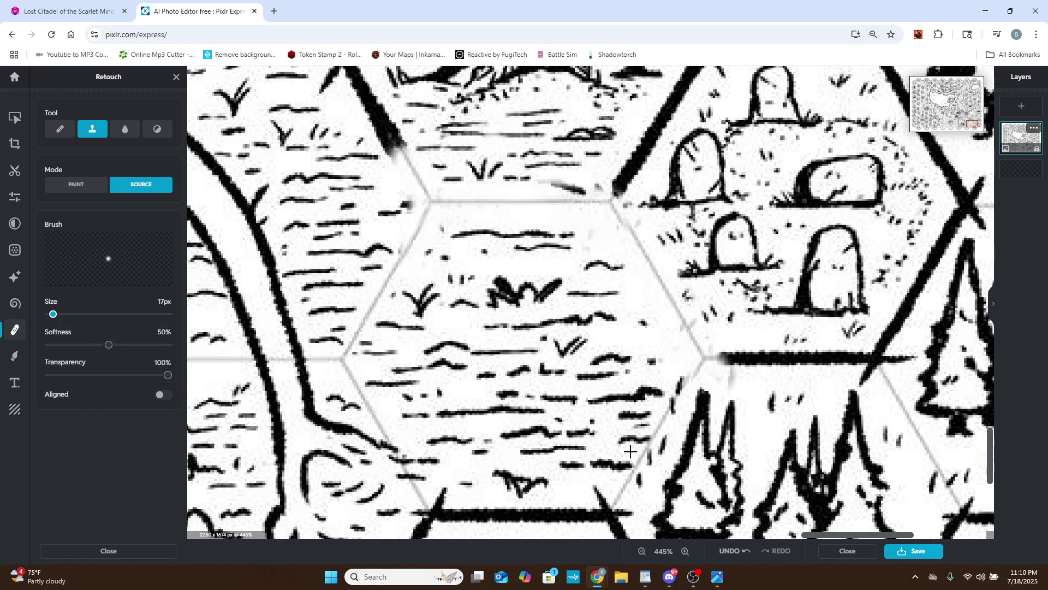
{"action": "left_click", "coordinate": [377, 300]}
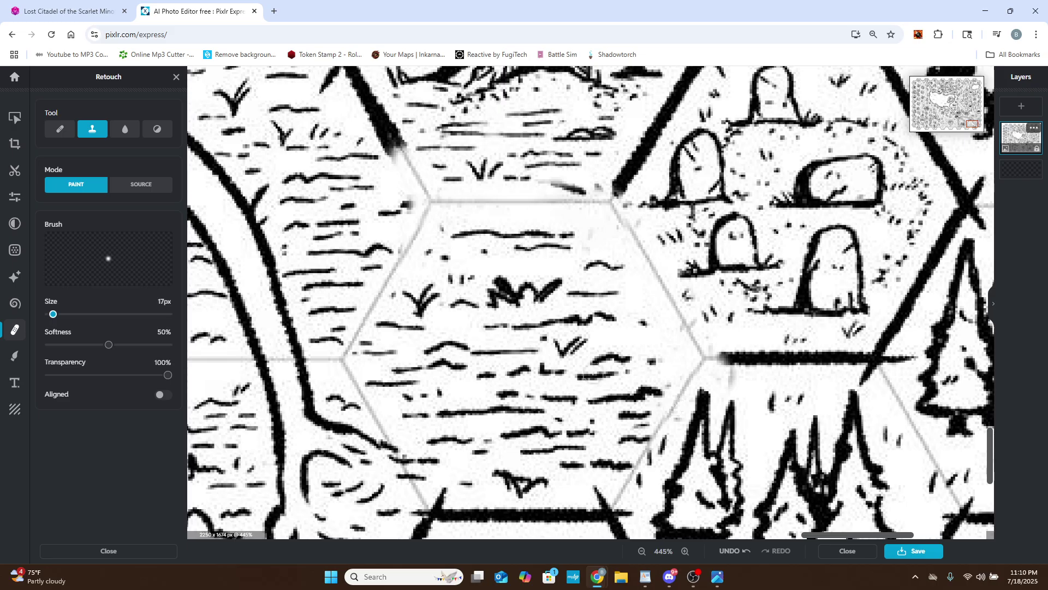
{"action": "left_click", "coordinate": [136, 184]}
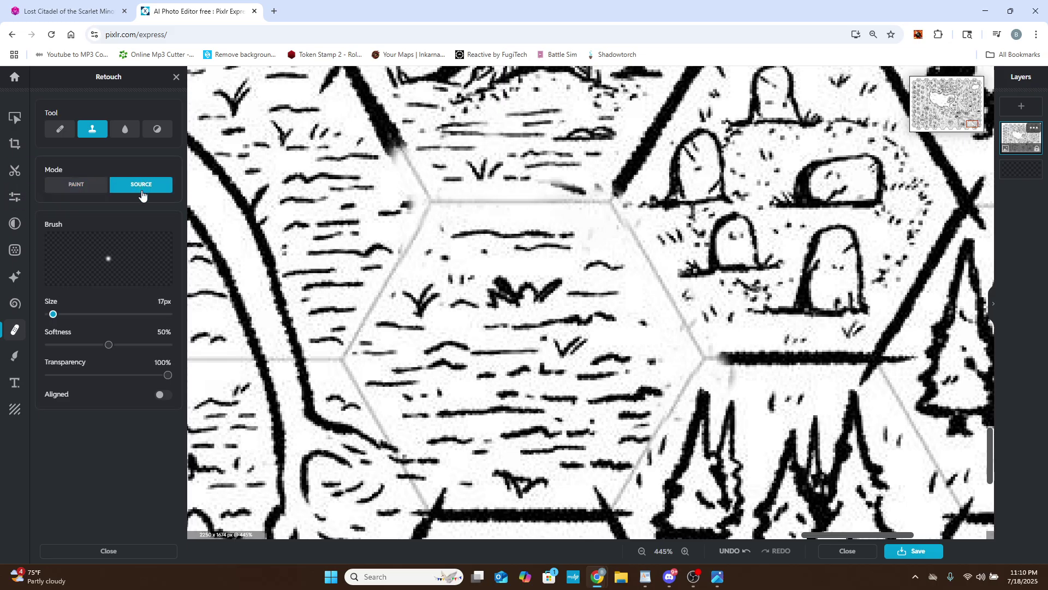
{"action": "left_click", "coordinate": [429, 201]}
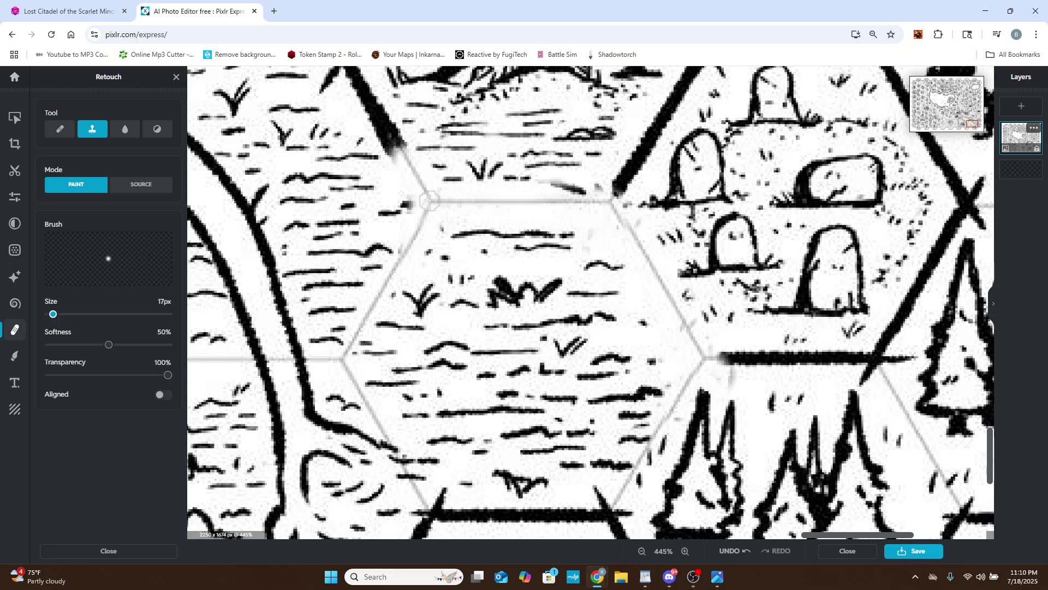
{"action": "left_click", "coordinate": [141, 184]}
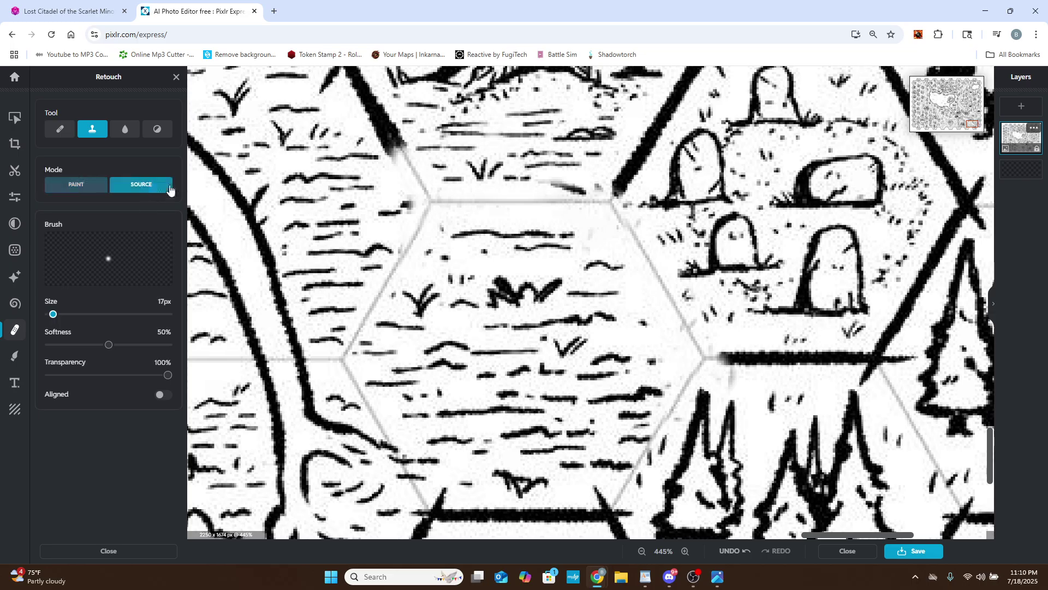
{"action": "left_click", "coordinate": [611, 201]}
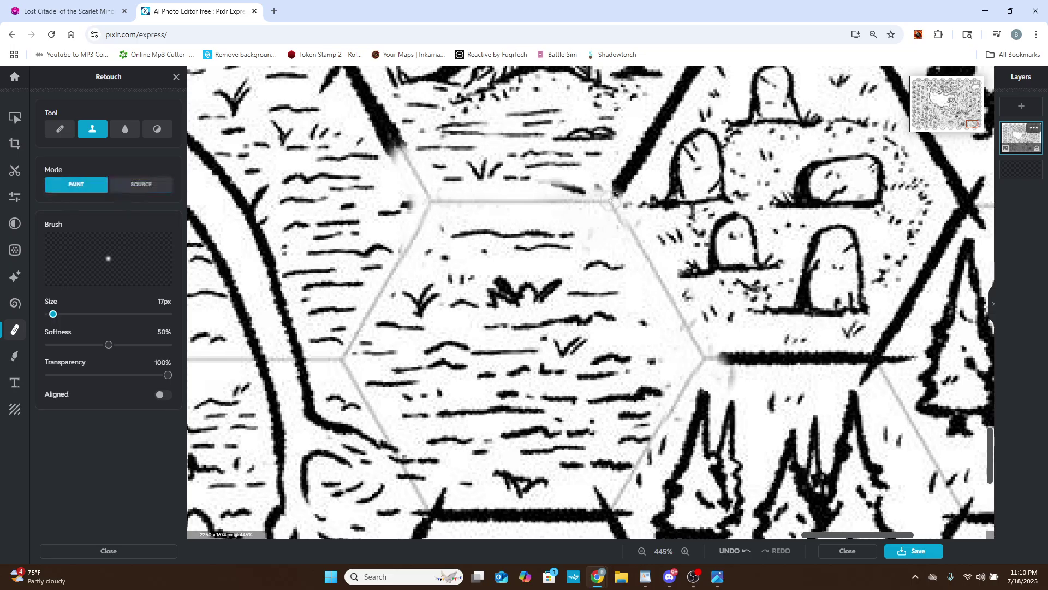
Clone the thin line from the marsh hex's upper-left edge over the lower end of the thick border between the cave and graveyard hexes.
{"action": "scroll", "coordinate": [328, 246], "scroll_direction": "down", "scroll_amount": 2}
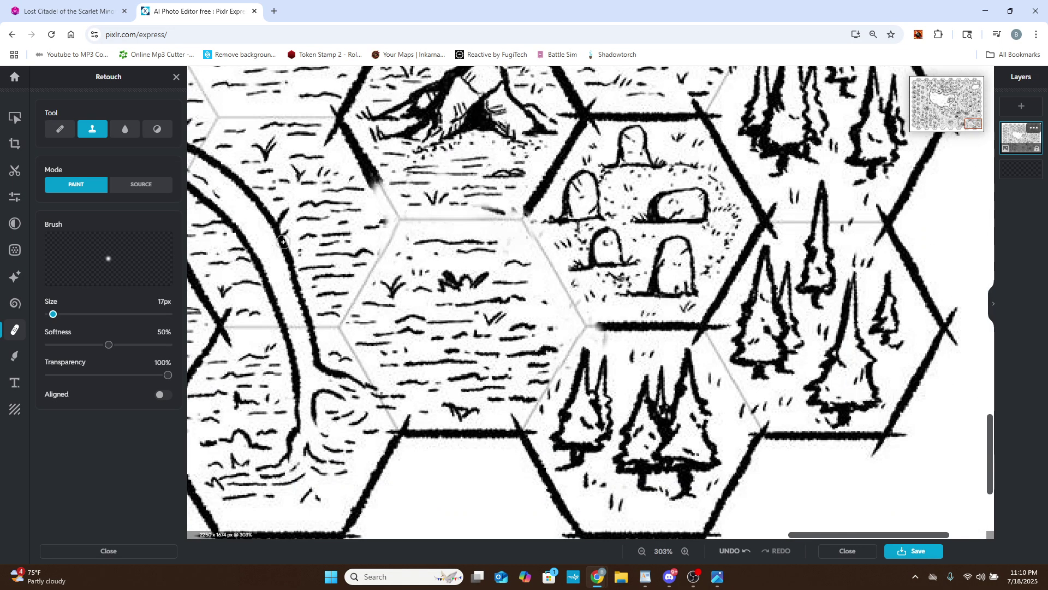
{"action": "left_click", "coordinate": [144, 189]}
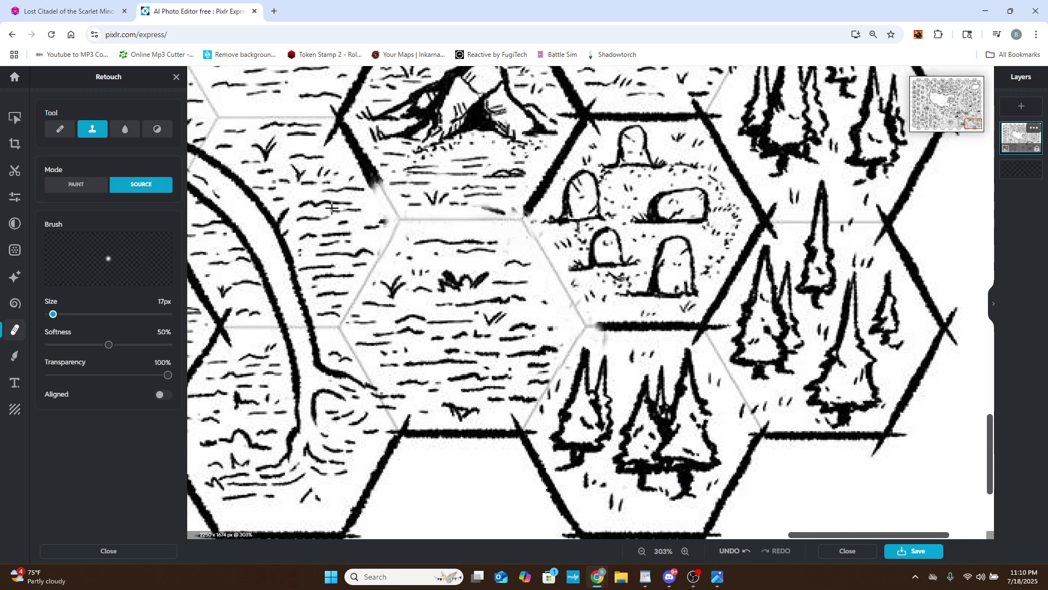
{"action": "left_click", "coordinate": [363, 285]}
{"action": "scroll", "coordinate": [523, 249], "scroll_direction": "up", "scroll_amount": 5}
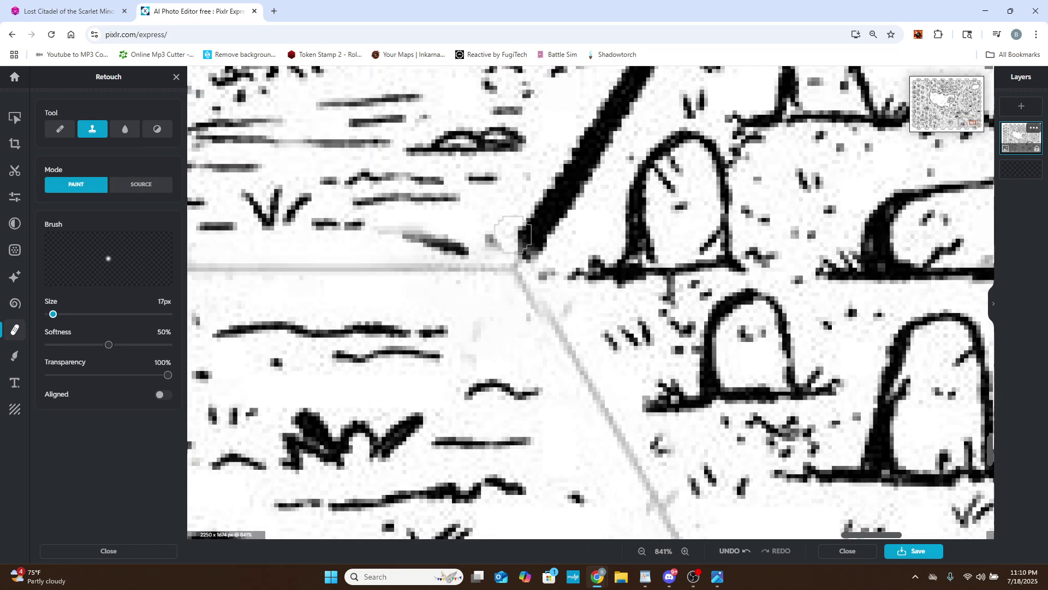
{"action": "mouse_move", "coordinate": [524, 249]}
{"action": "left_mouse_down"}
{"action": "mouse_move", "coordinate": [542, 217]}
{"action": "mouse_move", "coordinate": [531, 243]}
{"action": "mouse_move", "coordinate": [544, 229]}
{"action": "mouse_move", "coordinate": [548, 199]}
{"action": "mouse_move", "coordinate": [558, 214]}
{"action": "mouse_move", "coordinate": [546, 209]}
{"action": "mouse_move", "coordinate": [556, 202]}
{"action": "mouse_move", "coordinate": [544, 209]}
{"action": "left_mouse_up"}
Sample the thin-line corner where the cave, marsh and graveyard hexes meet as the clone source.
{"action": "left_click", "coordinate": [159, 187]}
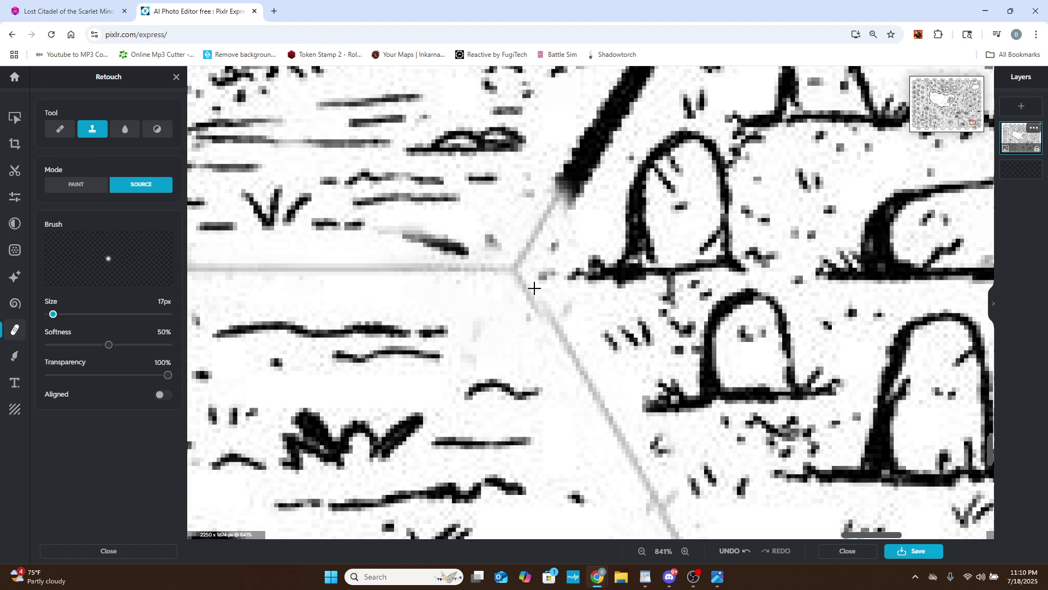
{"action": "left_click", "coordinate": [514, 269]}
{"action": "scroll", "coordinate": [515, 269], "scroll_direction": "down", "scroll_amount": 10}
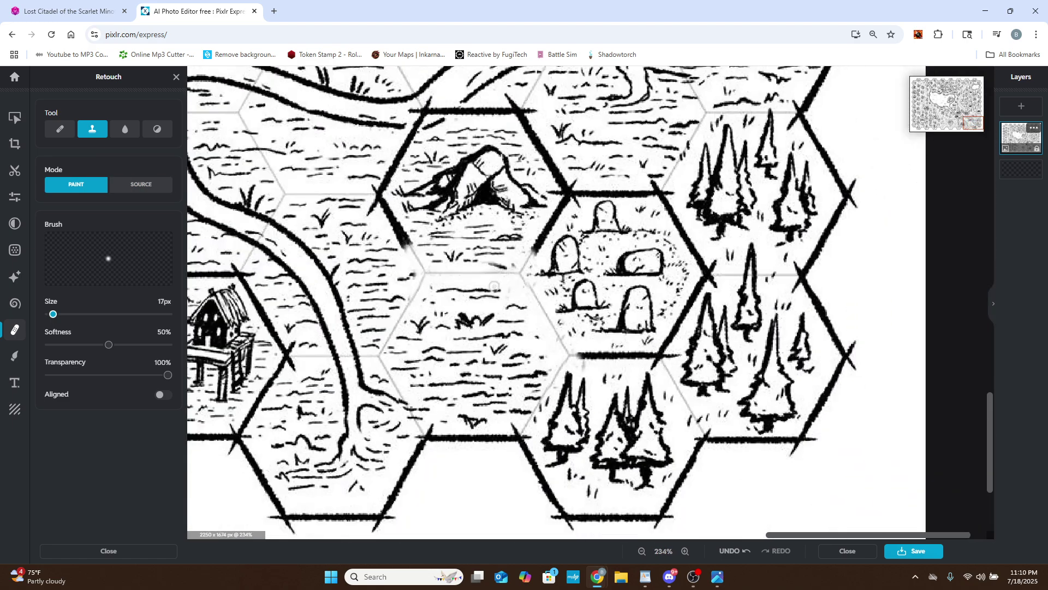
Look over the landmark hexes in the lower part of the map for remaining thick borders around the stilt huts.
{"action": "scroll", "coordinate": [498, 316], "scroll_direction": "down", "scroll_amount": 3}
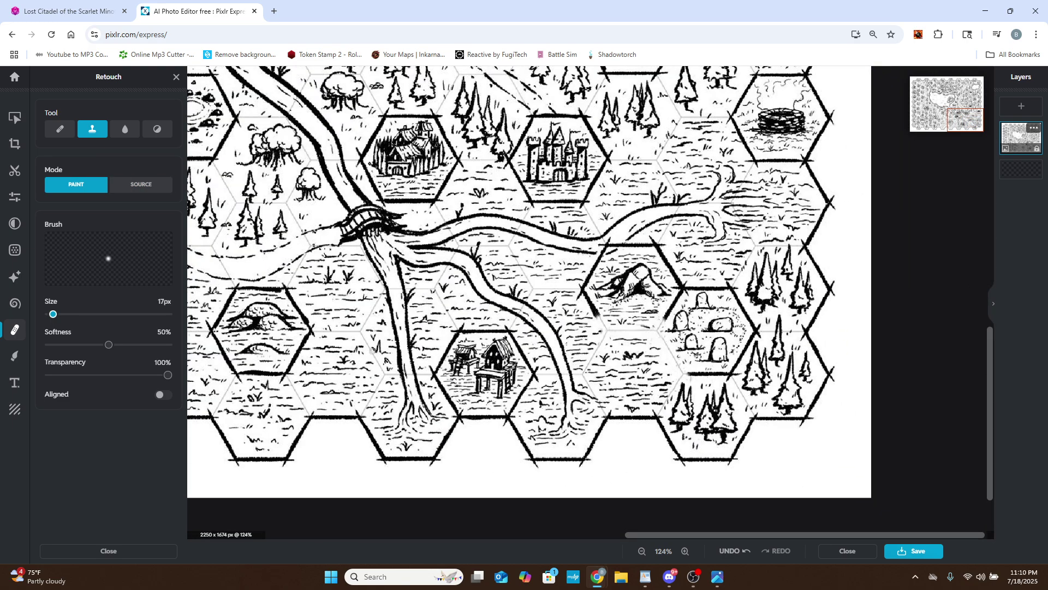
{"action": "scroll", "coordinate": [501, 378], "scroll_direction": "up", "scroll_amount": 7}
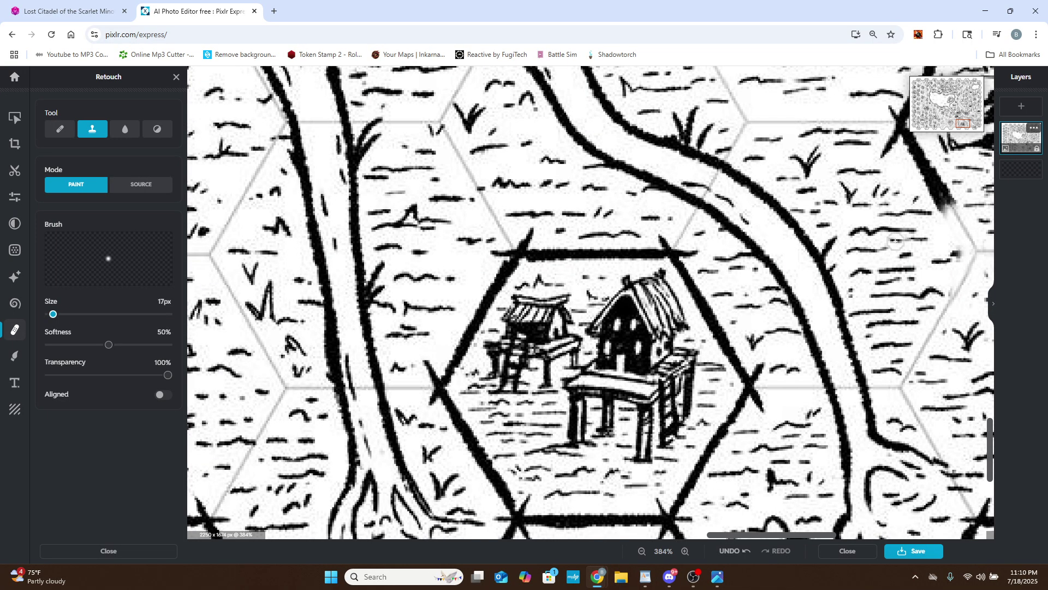
{"action": "left_click_drag", "start_coordinate": [965, 123], "coordinate": [967, 125]}
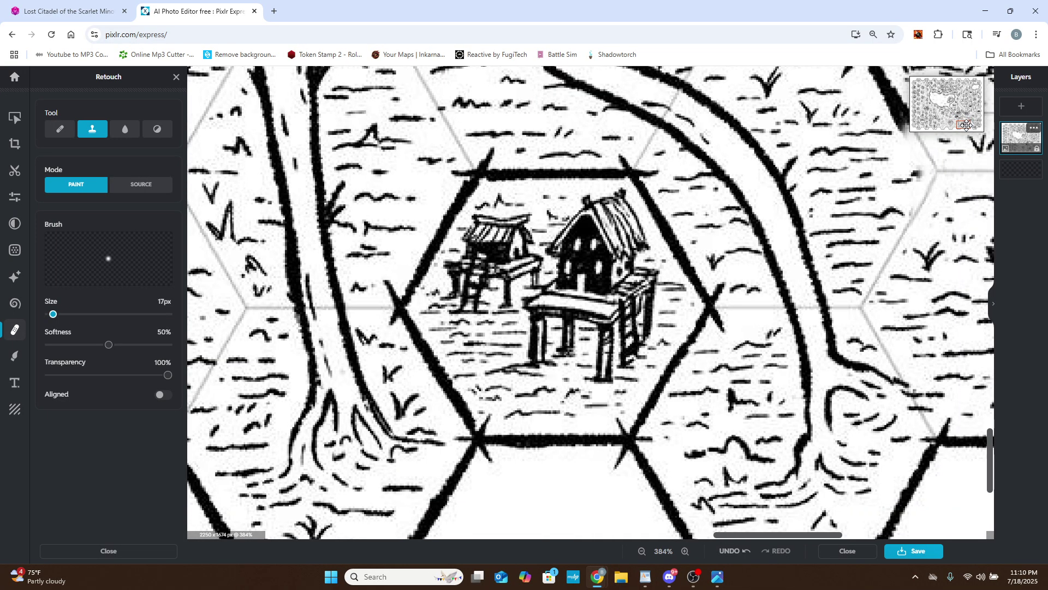
{"action": "scroll", "coordinate": [567, 261], "scroll_direction": "down", "scroll_amount": 3}
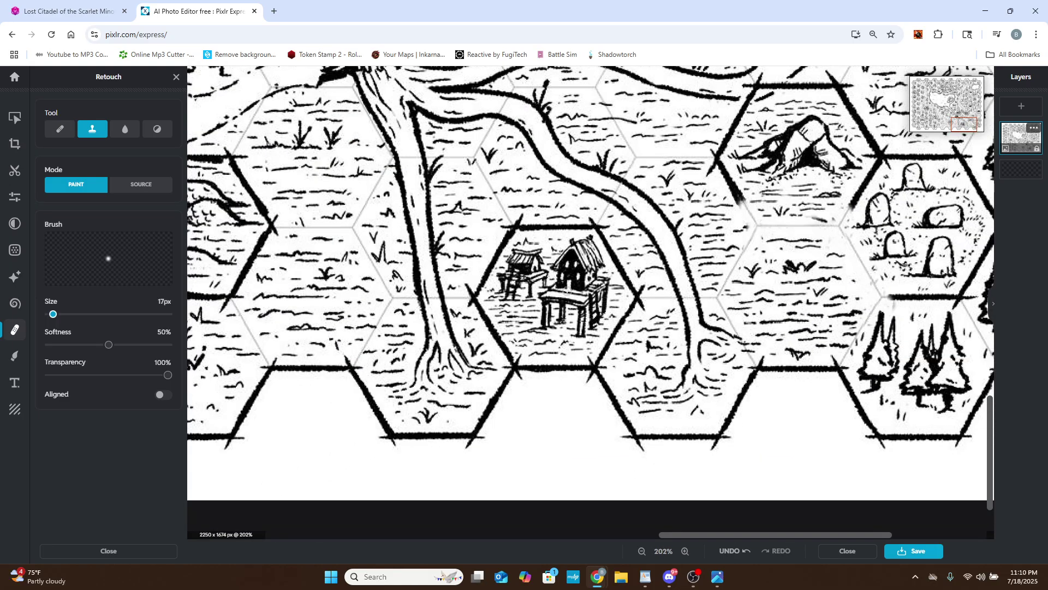
{"action": "scroll", "coordinate": [583, 268], "scroll_direction": "down", "scroll_amount": 1}
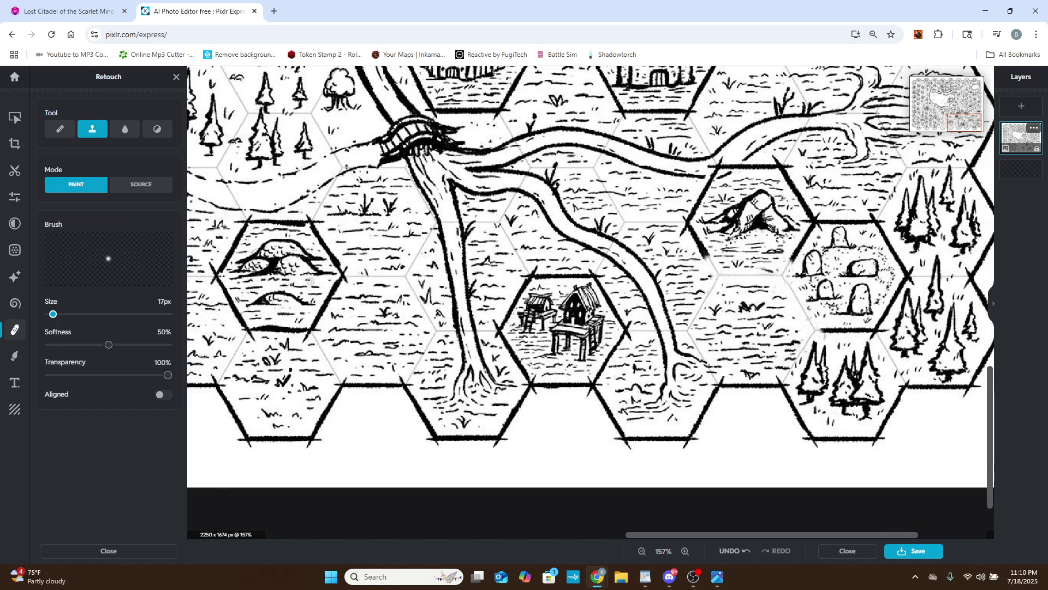
{"action": "scroll", "coordinate": [293, 282], "scroll_direction": "up", "scroll_amount": 2}
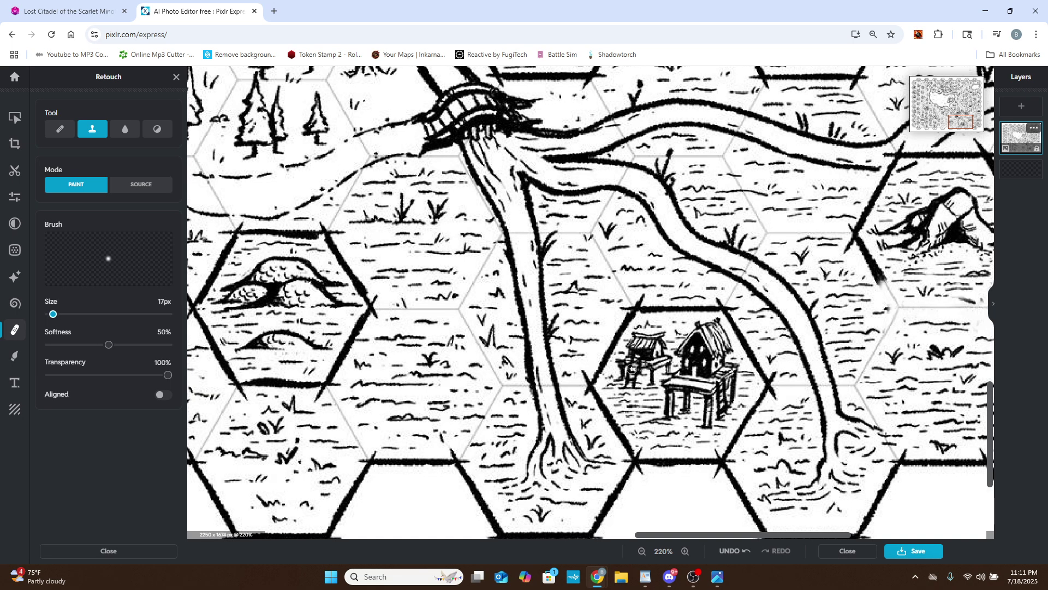
{"action": "scroll", "coordinate": [649, 349], "scroll_direction": "down", "scroll_amount": 2}
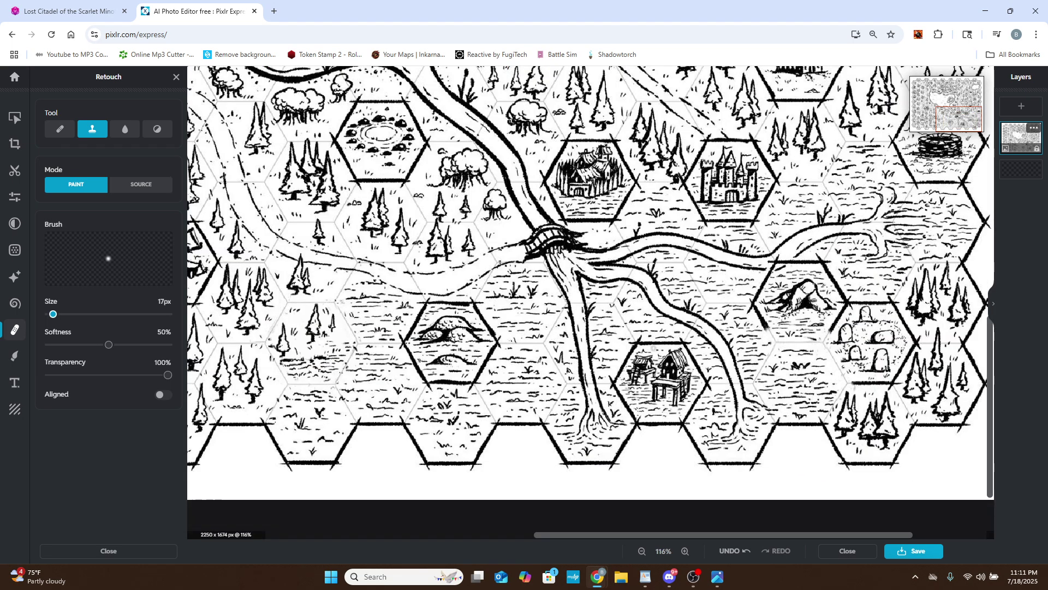
{"action": "scroll", "coordinate": [735, 285], "scroll_direction": "up", "scroll_amount": 4}
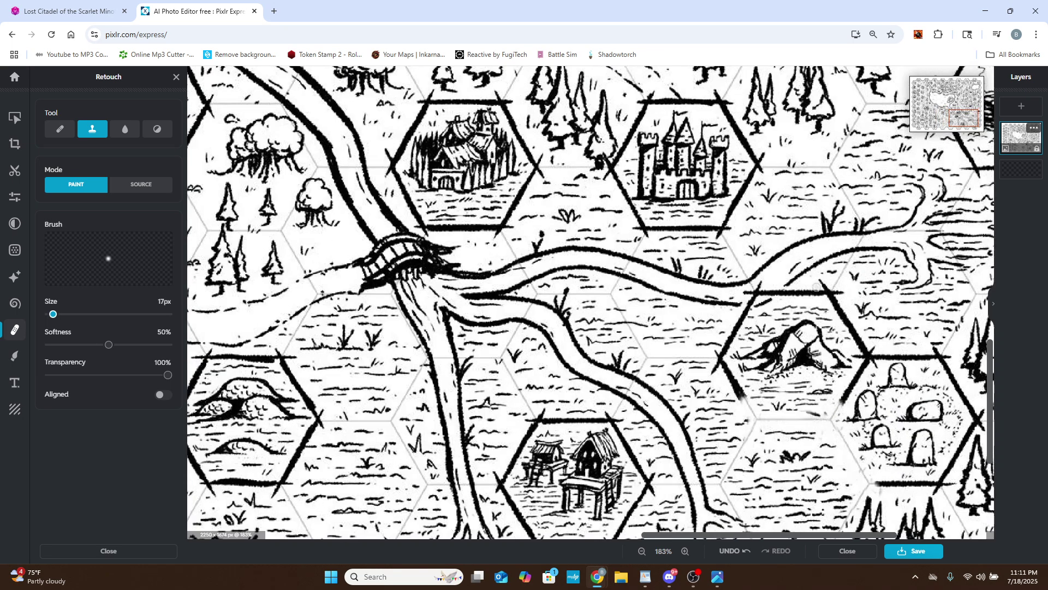
{"action": "scroll", "coordinate": [749, 309], "scroll_direction": "down", "scroll_amount": 2}
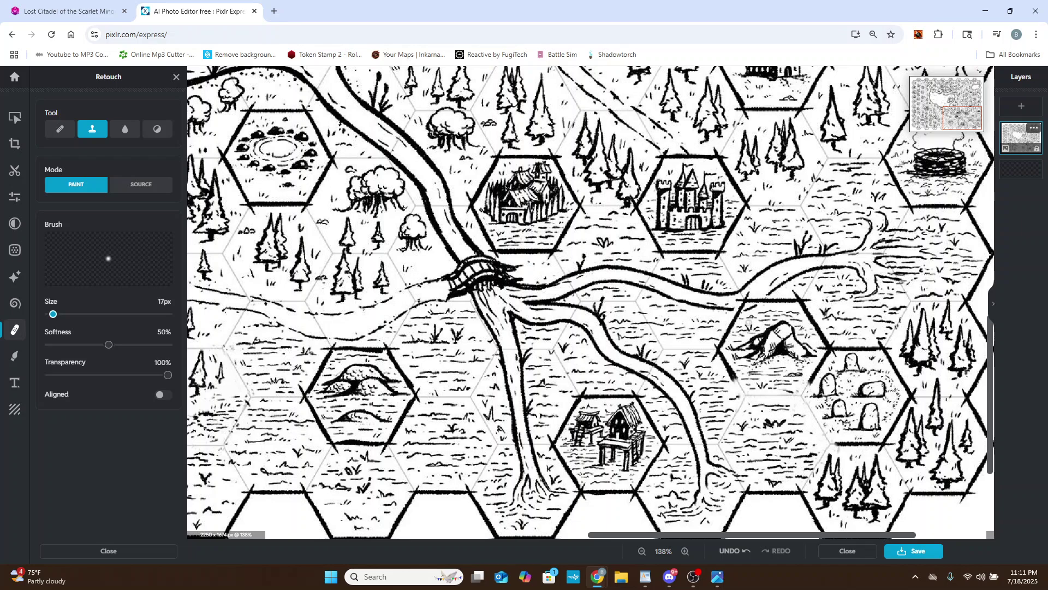
{"action": "scroll", "coordinate": [747, 334], "scroll_direction": "down", "scroll_amount": 1}
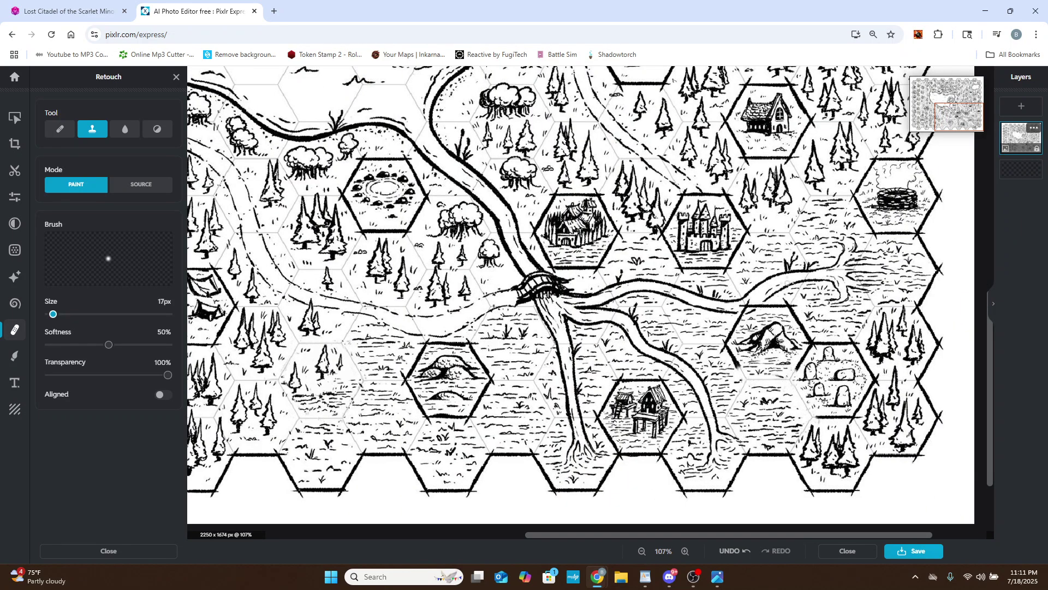
{"action": "scroll", "coordinate": [614, 408], "scroll_direction": "up", "scroll_amount": 9}
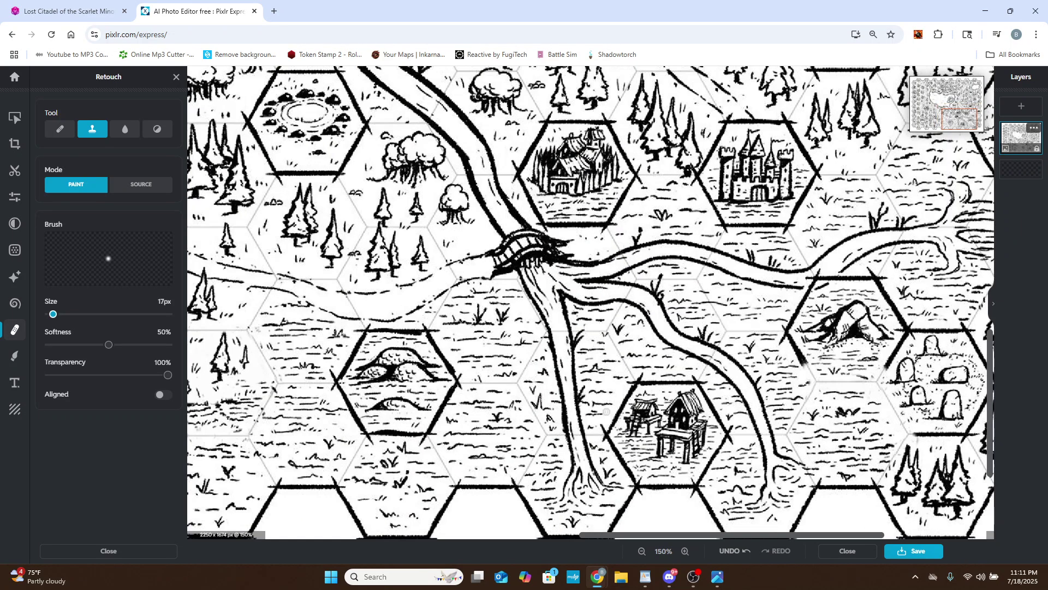
{"action": "scroll", "coordinate": [662, 339], "scroll_direction": "down", "scroll_amount": 4}
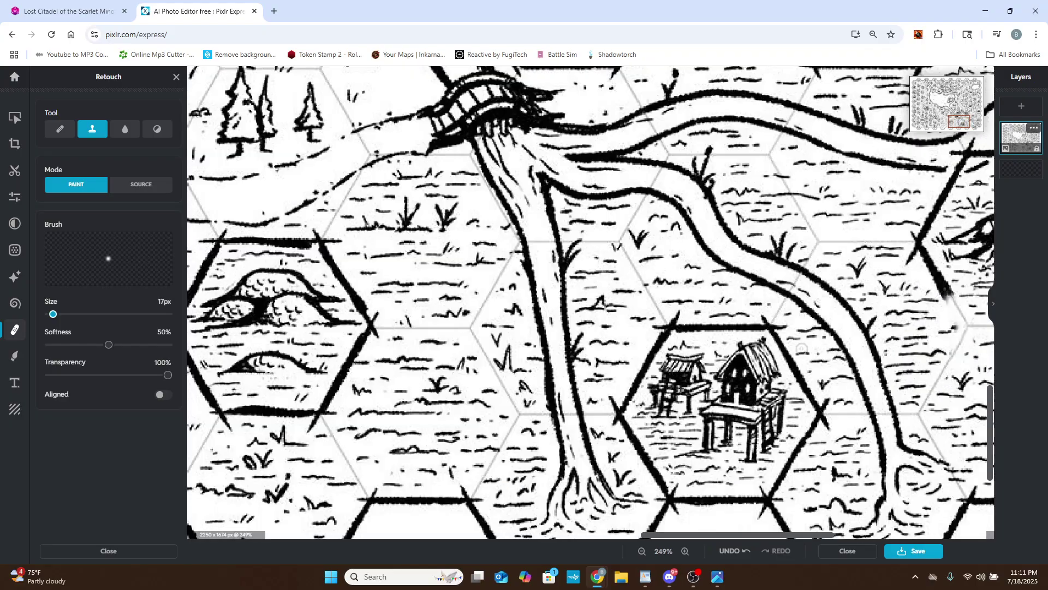
{"action": "scroll", "coordinate": [758, 539], "scroll_direction": "right", "scroll_amount": 3}
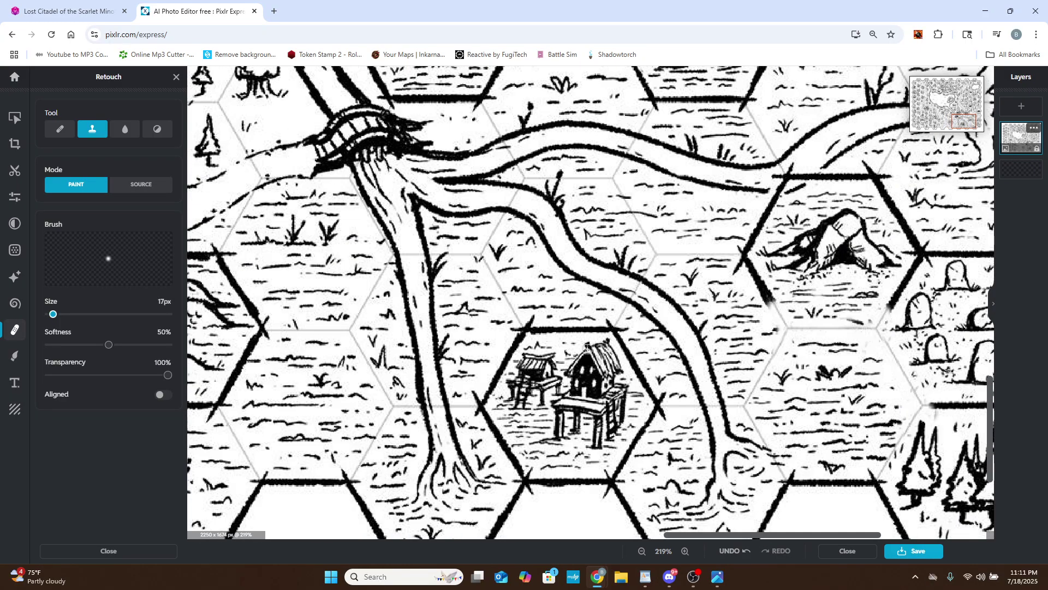
Try cloning over the stilt-hut hex's interior and its upper borders, and undo both strokes.
{"action": "mouse_move", "coordinate": [557, 351]}
{"action": "left_mouse_down"}
{"action": "mouse_move", "coordinate": [565, 361]}
{"action": "mouse_move", "coordinate": [540, 354]}
{"action": "mouse_move", "coordinate": [546, 363]}
{"action": "left_mouse_up"}
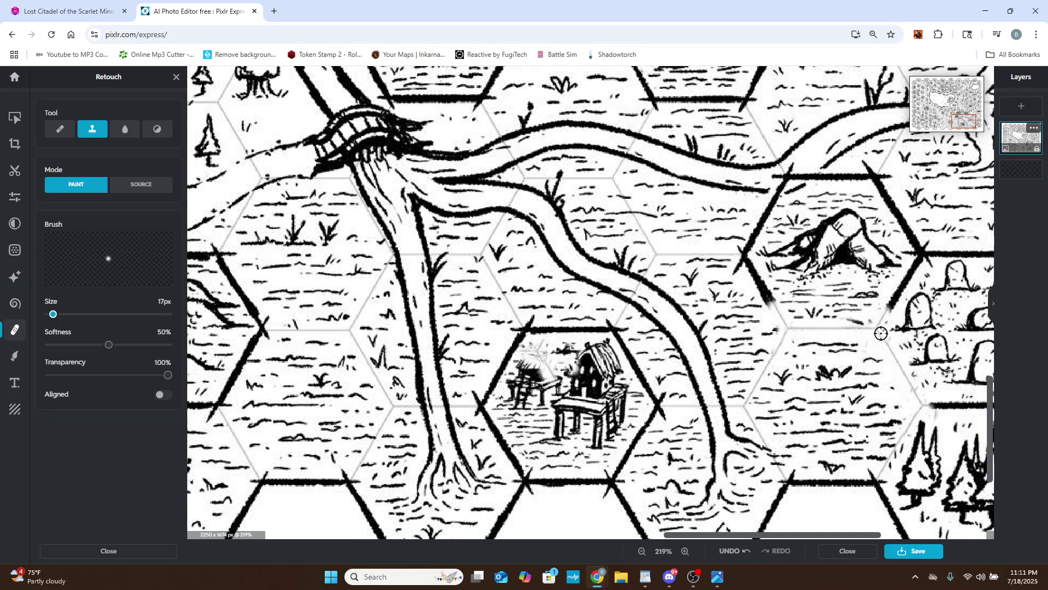
{"action": "left_click", "coordinate": [731, 552]}
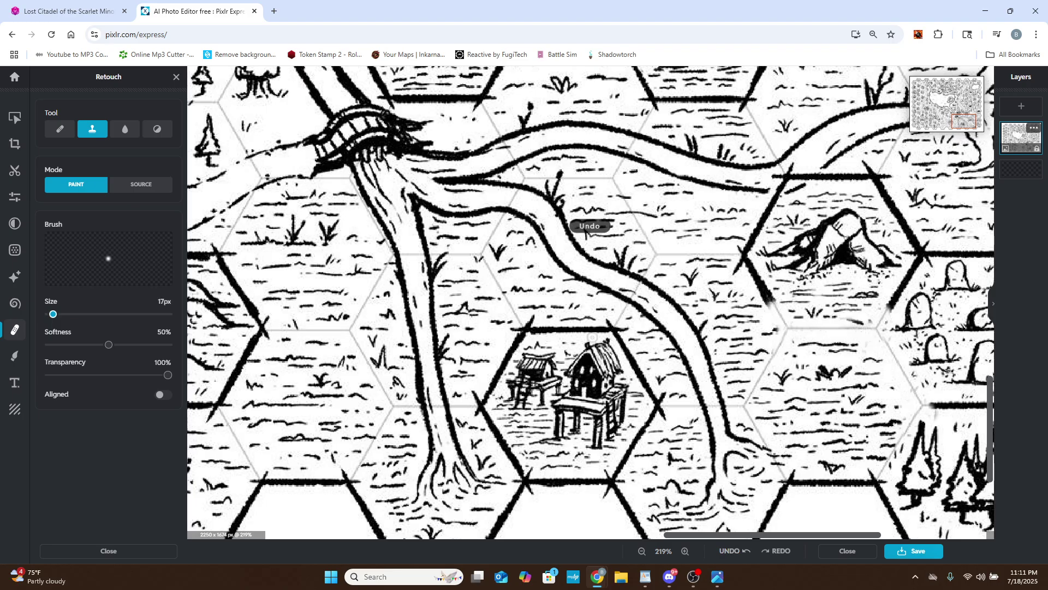
{"action": "scroll", "coordinate": [638, 341], "scroll_direction": "up", "scroll_amount": 4}
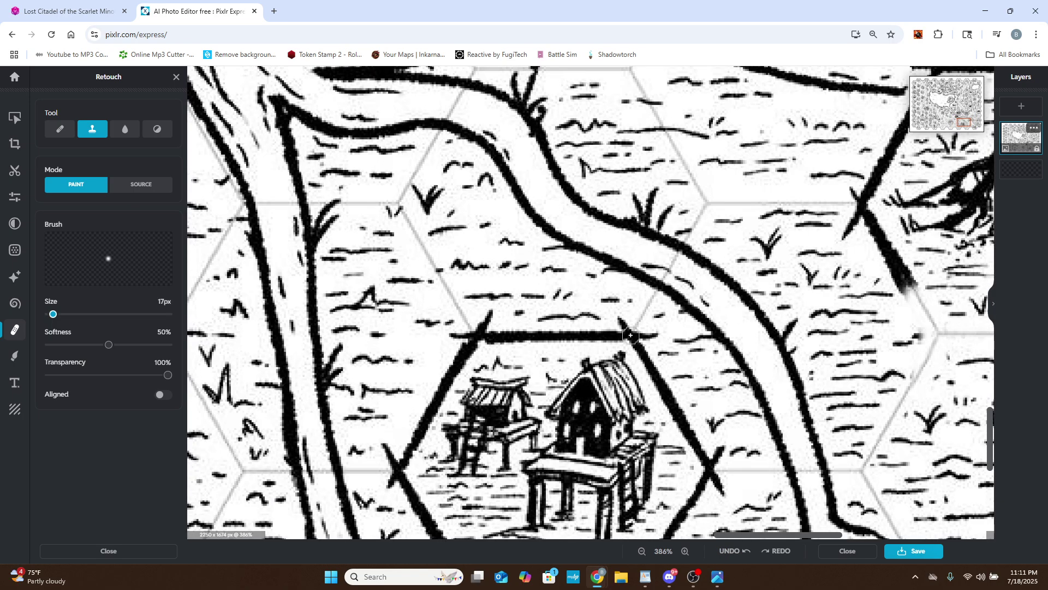
{"action": "mouse_move", "coordinate": [630, 334]}
{"action": "left_mouse_down"}
{"action": "mouse_move", "coordinate": [631, 336]}
{"action": "mouse_move", "coordinate": [650, 365]}
{"action": "mouse_move", "coordinate": [623, 336]}
{"action": "mouse_move", "coordinate": [582, 336]}
{"action": "mouse_move", "coordinate": [628, 335]}
{"action": "mouse_move", "coordinate": [451, 336]}
{"action": "mouse_move", "coordinate": [482, 330]}
{"action": "mouse_move", "coordinate": [491, 315]}
{"action": "mouse_move", "coordinate": [422, 428]}
{"action": "mouse_move", "coordinate": [440, 402]}
{"action": "left_mouse_up"}
{"action": "left_click", "coordinate": [732, 551]}
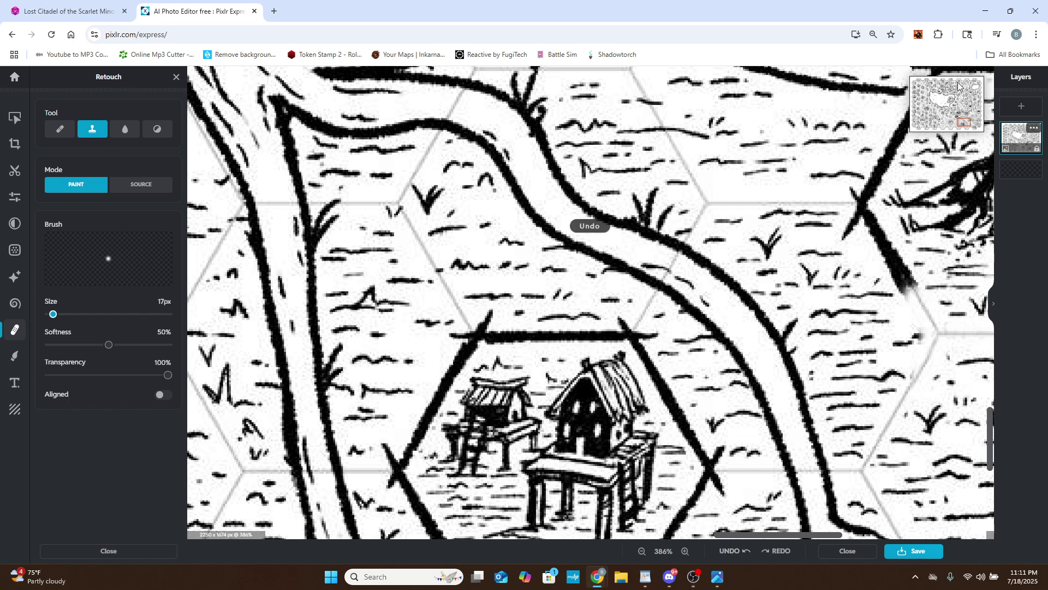
Clone the thin grid line over the thick borders on every edge of the stilt-hut hex except the bottom one.
{"action": "left_click_drag", "start_coordinate": [962, 124], "coordinate": [963, 126]}
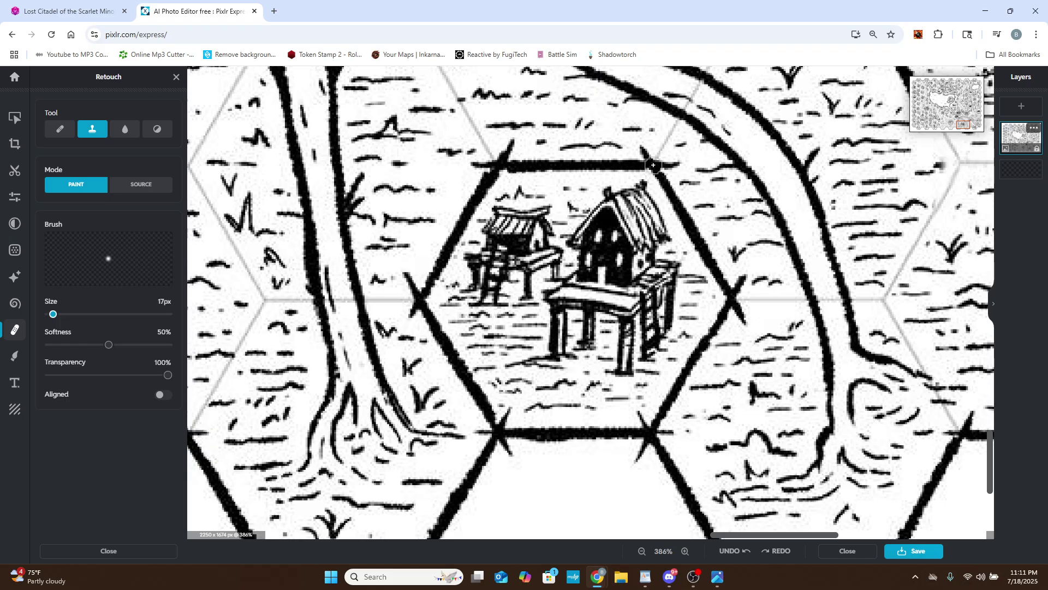
{"action": "mouse_move", "coordinate": [653, 164]}
{"action": "left_mouse_down"}
{"action": "mouse_move", "coordinate": [621, 166]}
{"action": "mouse_move", "coordinate": [648, 159]}
{"action": "mouse_move", "coordinate": [640, 149]}
{"action": "mouse_move", "coordinate": [674, 163]}
{"action": "mouse_move", "coordinate": [660, 169]}
{"action": "mouse_move", "coordinate": [675, 161]}
{"action": "mouse_move", "coordinate": [638, 155]}
{"action": "mouse_move", "coordinate": [683, 216]}
{"action": "mouse_move", "coordinate": [651, 166]}
{"action": "mouse_move", "coordinate": [584, 160]}
{"action": "mouse_move", "coordinate": [630, 160]}
{"action": "mouse_move", "coordinate": [516, 170]}
{"action": "mouse_move", "coordinate": [550, 145]}
{"action": "mouse_move", "coordinate": [516, 145]}
{"action": "mouse_move", "coordinate": [530, 161]}
{"action": "mouse_move", "coordinate": [506, 164]}
{"action": "mouse_move", "coordinate": [506, 154]}
{"action": "mouse_move", "coordinate": [492, 171]}
{"action": "mouse_move", "coordinate": [501, 154]}
{"action": "mouse_move", "coordinate": [528, 166]}
{"action": "mouse_move", "coordinate": [477, 163]}
{"action": "mouse_move", "coordinate": [505, 156]}
{"action": "mouse_move", "coordinate": [465, 222]}
{"action": "mouse_move", "coordinate": [461, 212]}
{"action": "mouse_move", "coordinate": [425, 295]}
{"action": "mouse_move", "coordinate": [412, 285]}
{"action": "mouse_move", "coordinate": [422, 310]}
{"action": "mouse_move", "coordinate": [406, 310]}
{"action": "mouse_move", "coordinate": [432, 312]}
{"action": "mouse_move", "coordinate": [428, 324]}
{"action": "mouse_move", "coordinate": [494, 408]}
{"action": "left_mouse_up"}
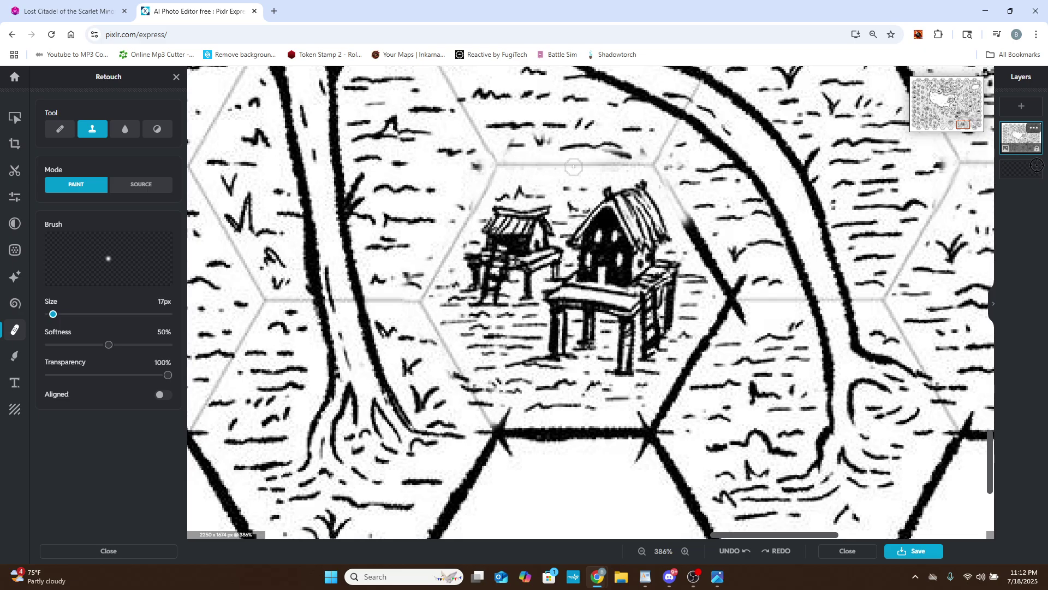
{"action": "mouse_move", "coordinate": [674, 202]}
{"action": "left_mouse_down"}
{"action": "mouse_move", "coordinate": [731, 289]}
{"action": "mouse_move", "coordinate": [713, 256]}
{"action": "mouse_move", "coordinate": [730, 305]}
{"action": "mouse_move", "coordinate": [716, 327]}
{"action": "mouse_move", "coordinate": [732, 300]}
{"action": "left_mouse_up"}
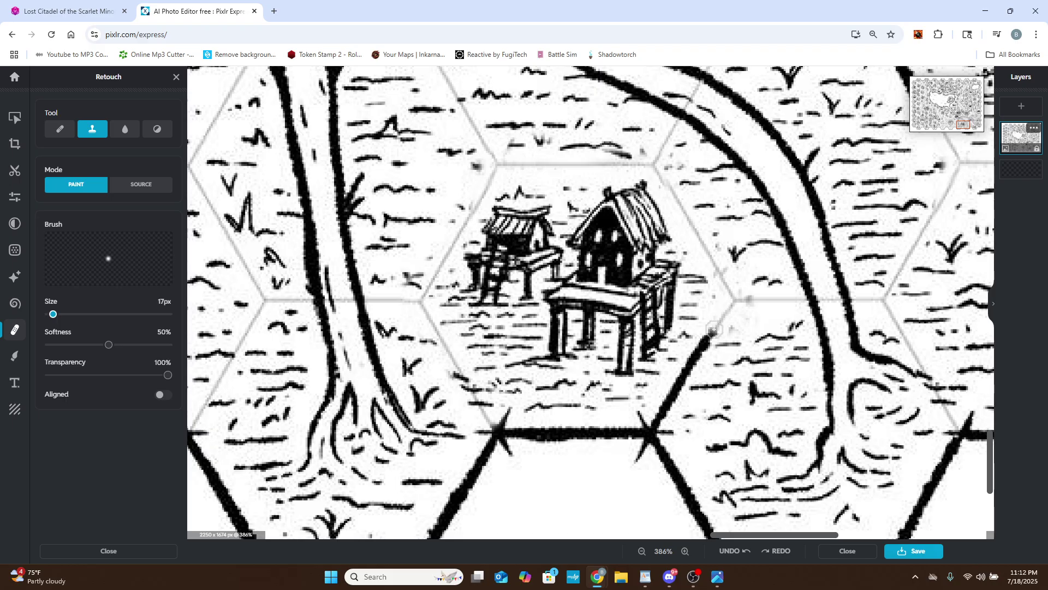
{"action": "left_click_drag", "start_coordinate": [712, 329], "coordinate": [686, 374]}
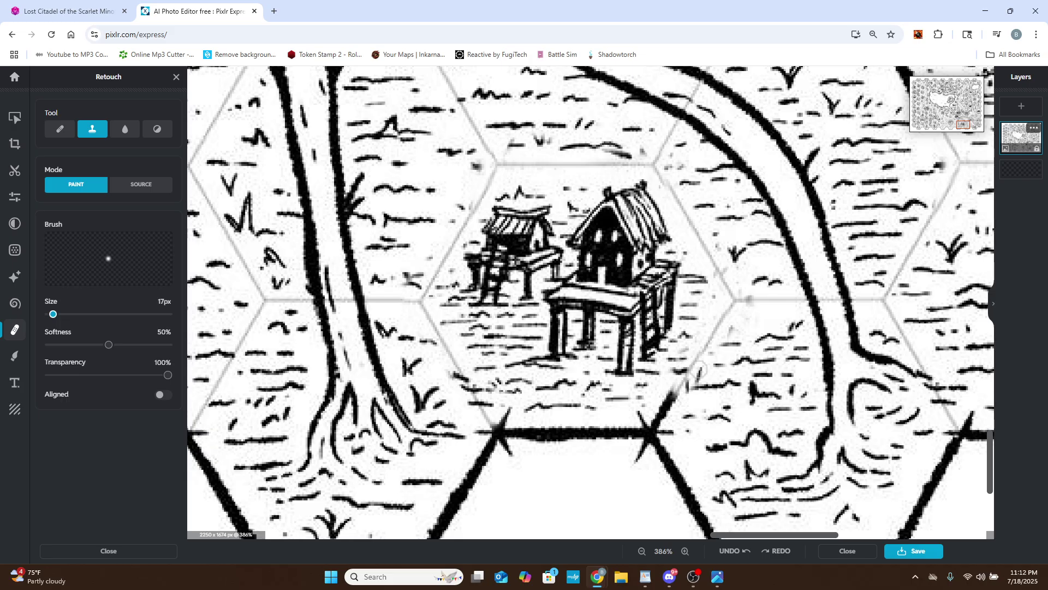
{"action": "left_click_drag", "start_coordinate": [681, 386], "coordinate": [663, 416]}
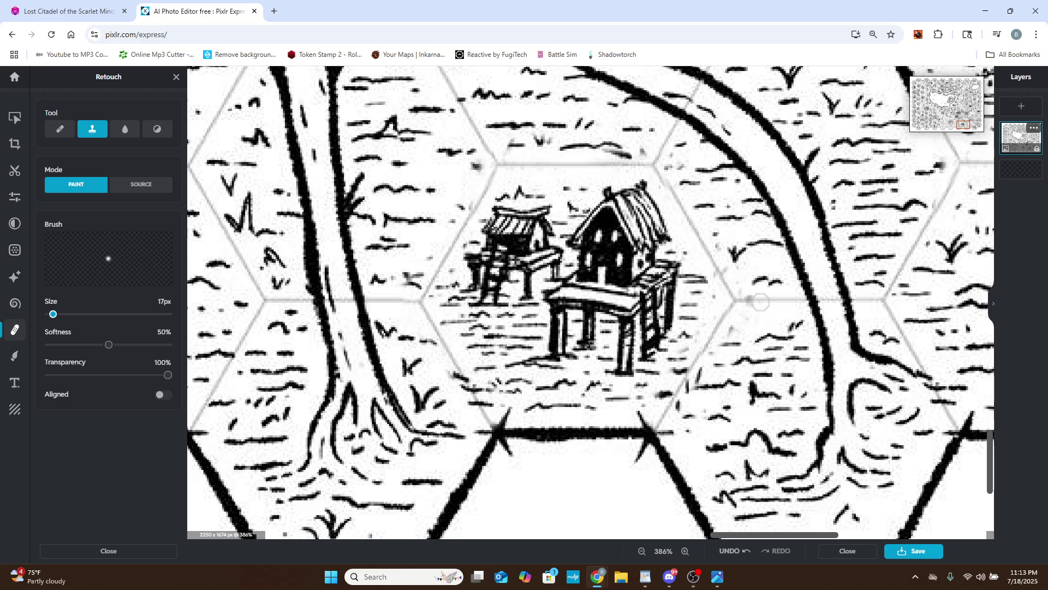
Sample the map's white background beside the stilt-hut hex as the drawing brush colour and check the hex's borders for stray marks.
{"action": "left_click", "coordinate": [14, 356]}
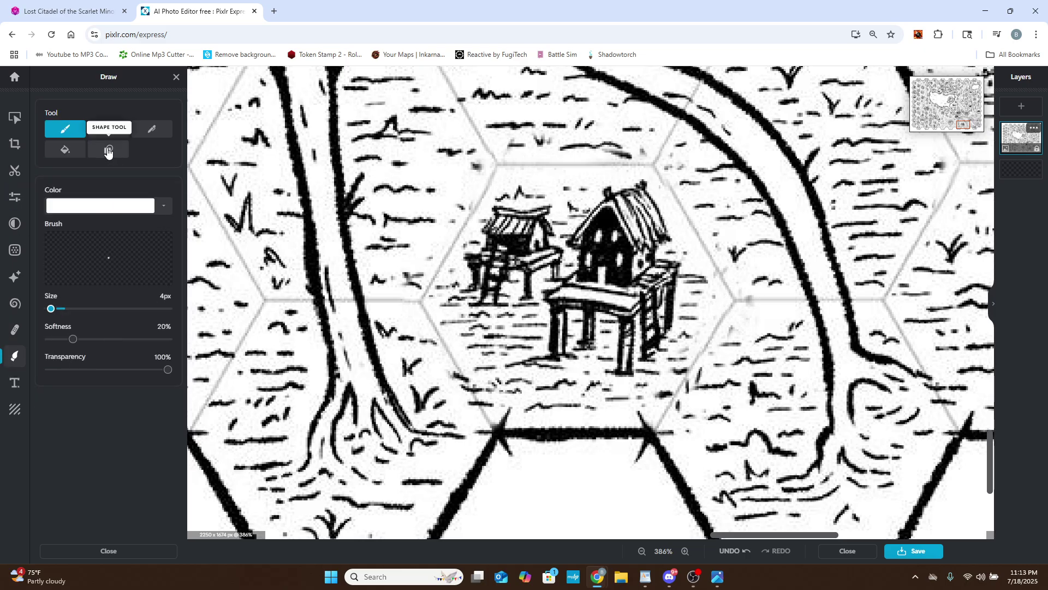
{"action": "left_click", "coordinate": [164, 206]}
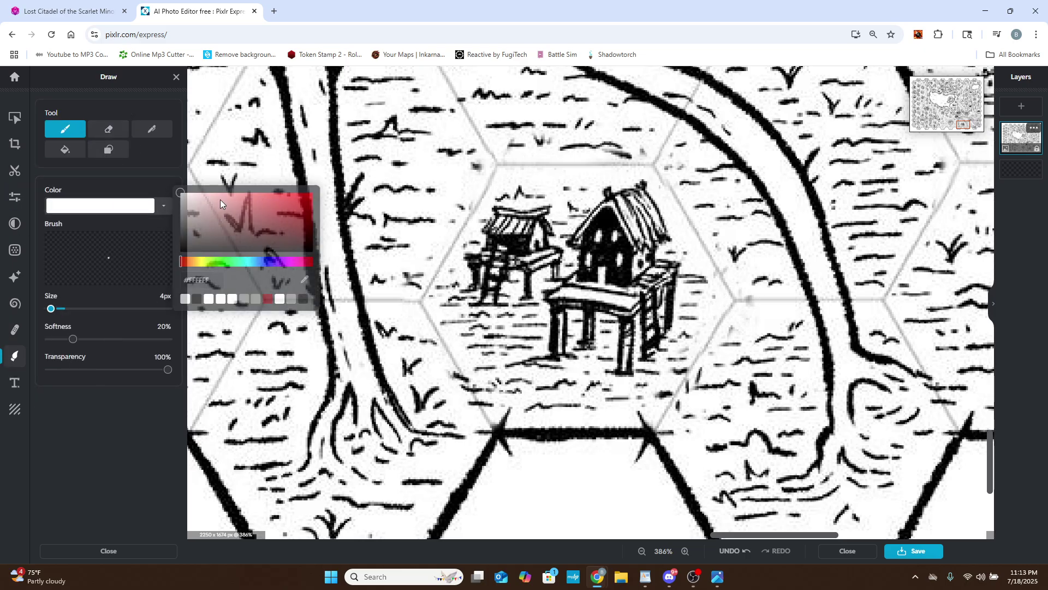
{"action": "left_click", "coordinate": [304, 283]}
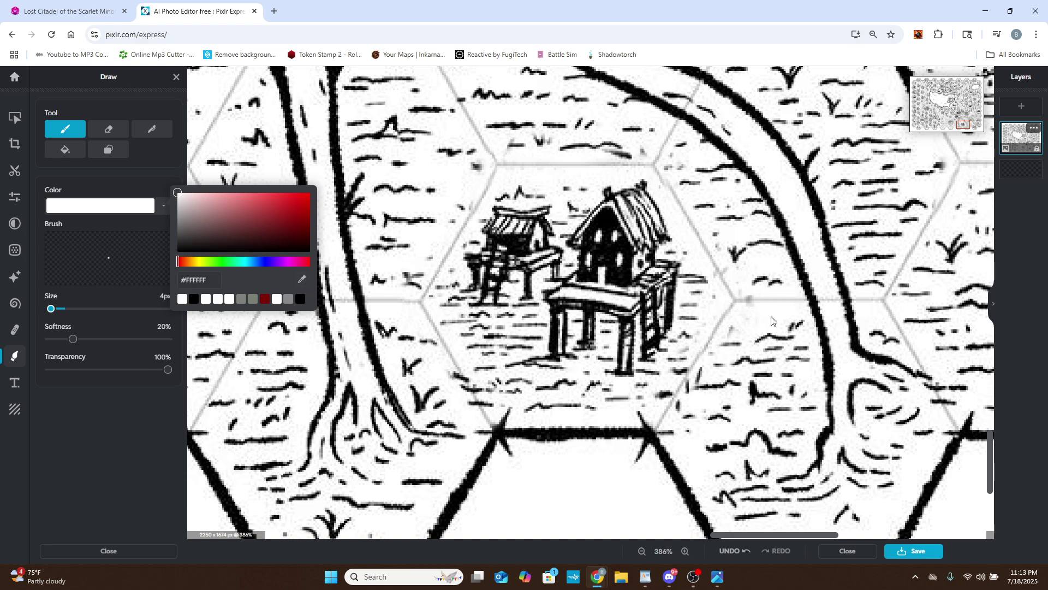
{"action": "left_click", "coordinate": [772, 321]}
{"action": "scroll", "coordinate": [771, 320], "scroll_direction": "up", "scroll_amount": 5}
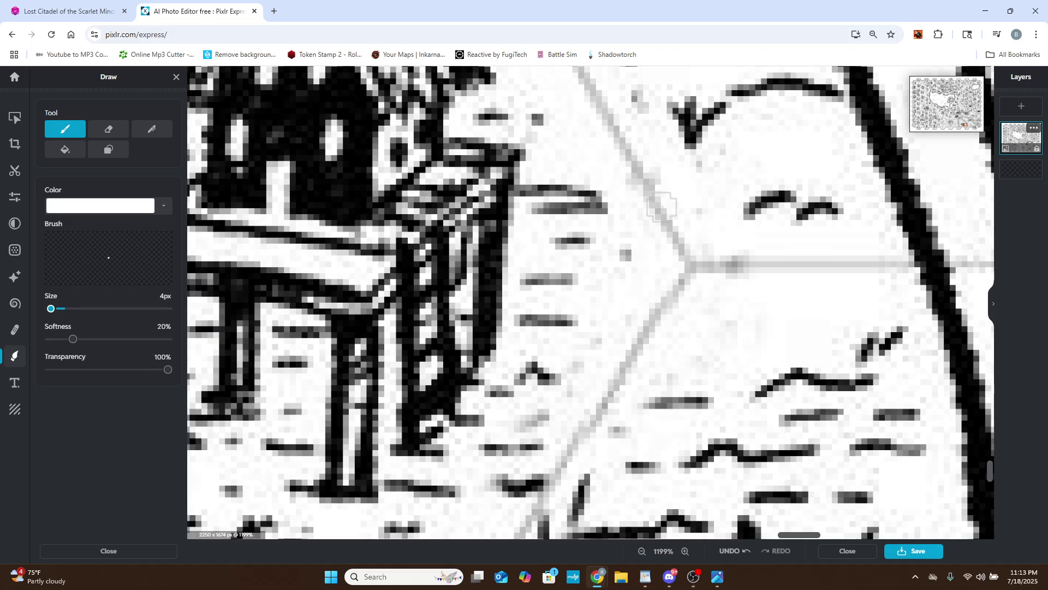
{"action": "scroll", "coordinate": [572, 431], "scroll_direction": "down", "scroll_amount": 5}
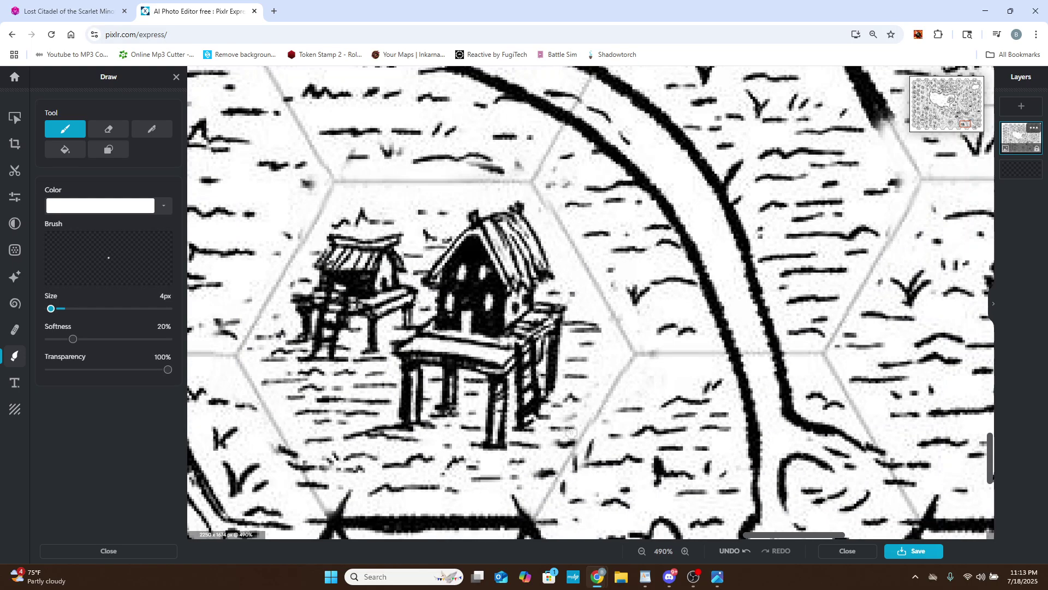
{"action": "scroll", "coordinate": [571, 431], "scroll_direction": "down", "scroll_amount": 3}
{"action": "scroll", "coordinate": [618, 453], "scroll_direction": "up", "scroll_amount": 6}
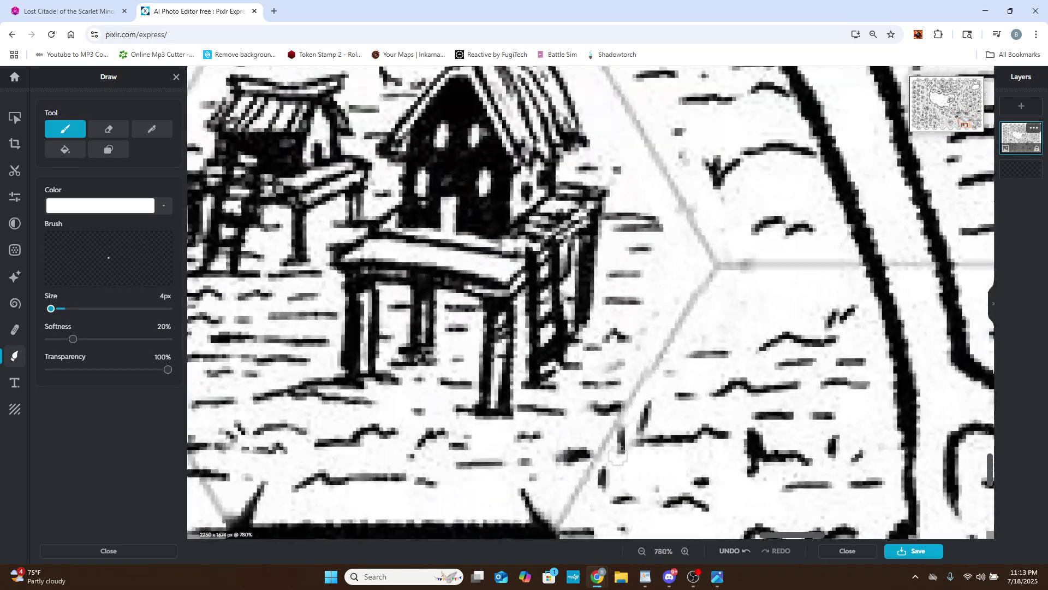
{"action": "scroll", "coordinate": [618, 453], "scroll_direction": "up", "scroll_amount": 1}
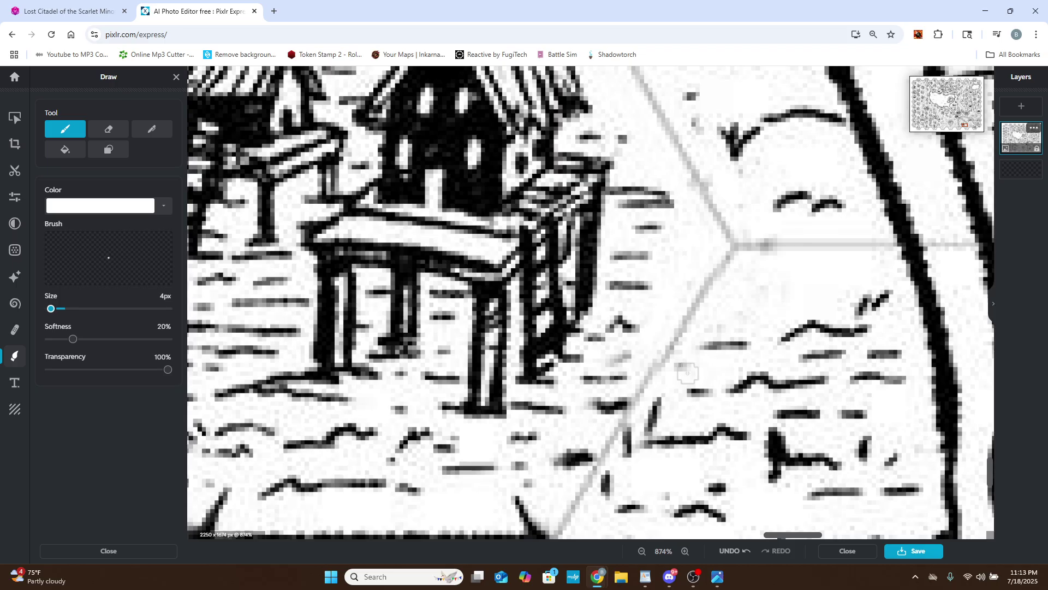
{"action": "scroll", "coordinate": [567, 397], "scroll_direction": "down", "scroll_amount": 6}
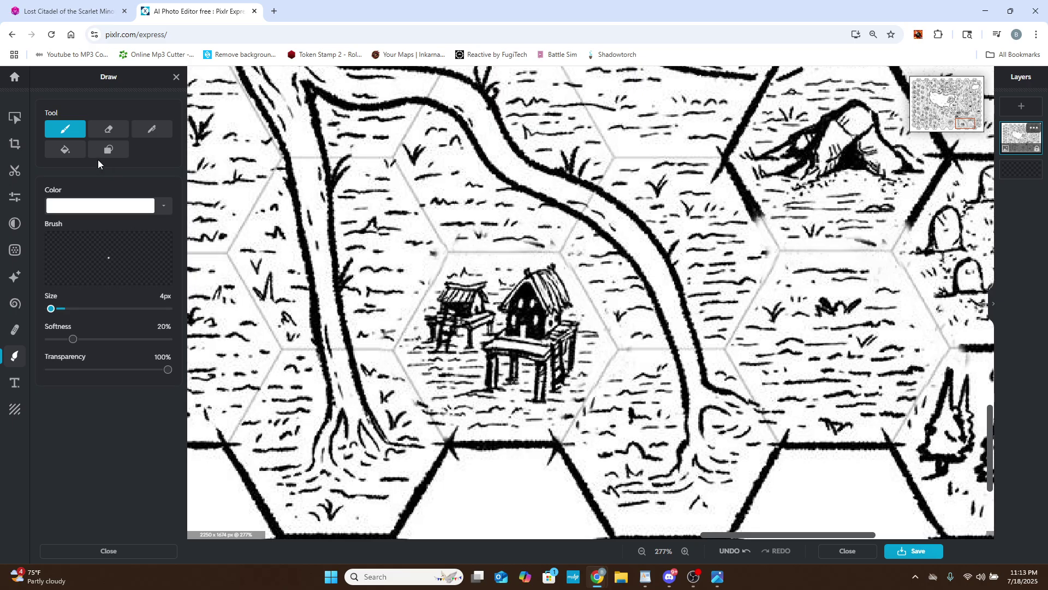
Clone the marsh hex below the cave over the stilt huts, sampling from the marsh hex's upper-left corner with the 17 px brush.
{"action": "left_click", "coordinate": [14, 330]}
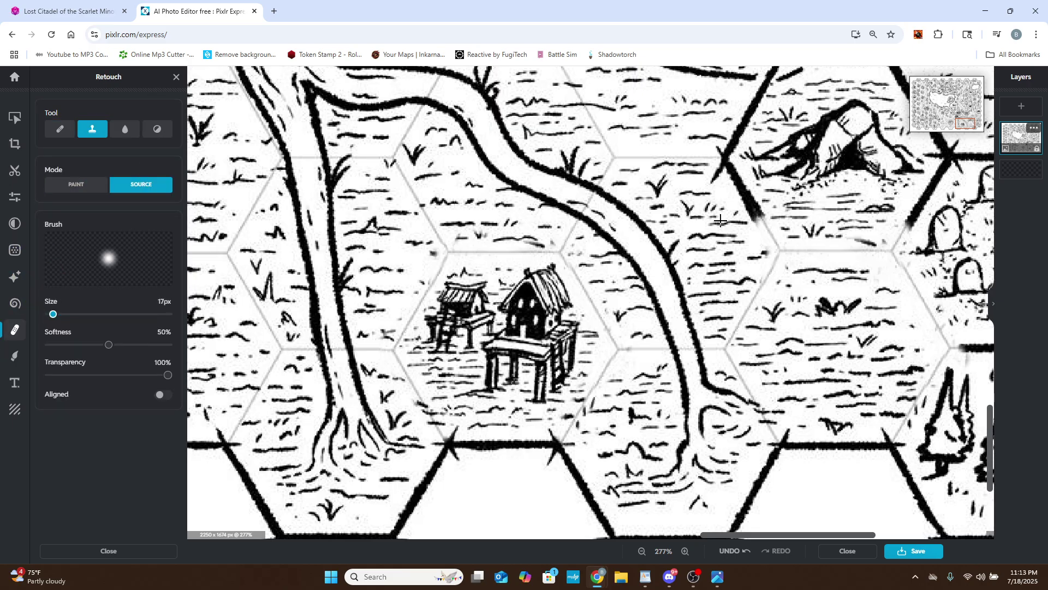
{"action": "scroll", "coordinate": [805, 266], "scroll_direction": "up", "scroll_amount": 2}
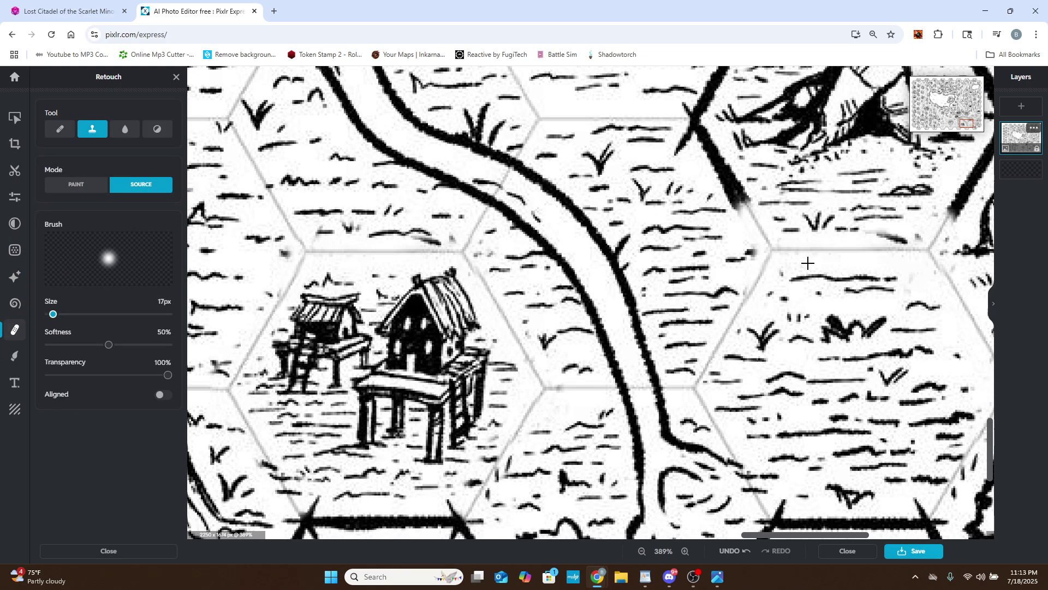
{"action": "left_click", "coordinate": [772, 251]}
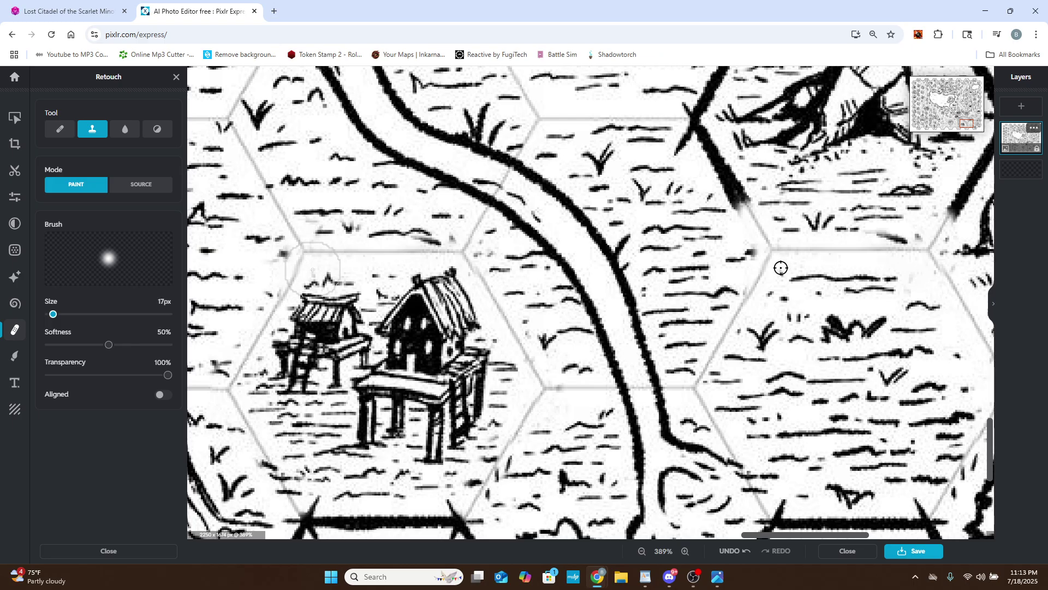
{"action": "mouse_move", "coordinate": [313, 267]}
{"action": "left_mouse_down"}
{"action": "mouse_move", "coordinate": [307, 331]}
{"action": "mouse_move", "coordinate": [319, 310]}
{"action": "mouse_move", "coordinate": [286, 356]}
{"action": "mouse_move", "coordinate": [305, 325]}
{"action": "mouse_move", "coordinate": [292, 344]}
{"action": "mouse_move", "coordinate": [343, 303]}
{"action": "mouse_move", "coordinate": [327, 357]}
{"action": "mouse_move", "coordinate": [302, 363]}
{"action": "mouse_move", "coordinate": [291, 352]}
{"action": "mouse_move", "coordinate": [273, 376]}
{"action": "mouse_move", "coordinate": [294, 421]}
{"action": "mouse_move", "coordinate": [330, 391]}
{"action": "mouse_move", "coordinate": [340, 354]}
{"action": "mouse_move", "coordinate": [360, 342]}
{"action": "mouse_move", "coordinate": [354, 316]}
{"action": "mouse_move", "coordinate": [346, 347]}
{"action": "mouse_move", "coordinate": [349, 309]}
{"action": "mouse_move", "coordinate": [348, 344]}
{"action": "mouse_move", "coordinate": [368, 325]}
{"action": "mouse_move", "coordinate": [392, 325]}
{"action": "mouse_move", "coordinate": [391, 348]}
{"action": "mouse_move", "coordinate": [395, 315]}
{"action": "mouse_move", "coordinate": [409, 307]}
{"action": "mouse_move", "coordinate": [356, 317]}
{"action": "mouse_move", "coordinate": [350, 342]}
{"action": "mouse_move", "coordinate": [419, 310]}
{"action": "mouse_move", "coordinate": [444, 376]}
{"action": "mouse_move", "coordinate": [406, 412]}
{"action": "mouse_move", "coordinate": [420, 376]}
{"action": "mouse_move", "coordinate": [433, 387]}
{"action": "mouse_move", "coordinate": [379, 374]}
{"action": "mouse_move", "coordinate": [405, 343]}
{"action": "mouse_move", "coordinate": [367, 395]}
{"action": "mouse_move", "coordinate": [346, 387]}
{"action": "mouse_move", "coordinate": [384, 404]}
{"action": "mouse_move", "coordinate": [395, 392]}
{"action": "mouse_move", "coordinate": [327, 424]}
{"action": "mouse_move", "coordinate": [376, 428]}
{"action": "mouse_move", "coordinate": [442, 396]}
{"action": "mouse_move", "coordinate": [449, 362]}
{"action": "mouse_move", "coordinate": [434, 355]}
{"action": "mouse_move", "coordinate": [453, 367]}
{"action": "mouse_move", "coordinate": [426, 381]}
{"action": "mouse_move", "coordinate": [407, 314]}
{"action": "mouse_move", "coordinate": [406, 339]}
{"action": "mouse_move", "coordinate": [413, 307]}
{"action": "mouse_move", "coordinate": [410, 333]}
{"action": "left_mouse_up"}
{"action": "scroll", "coordinate": [352, 354], "scroll_direction": "down", "scroll_amount": 1}
{"action": "scroll", "coordinate": [351, 354], "scroll_direction": "down", "scroll_amount": 2}
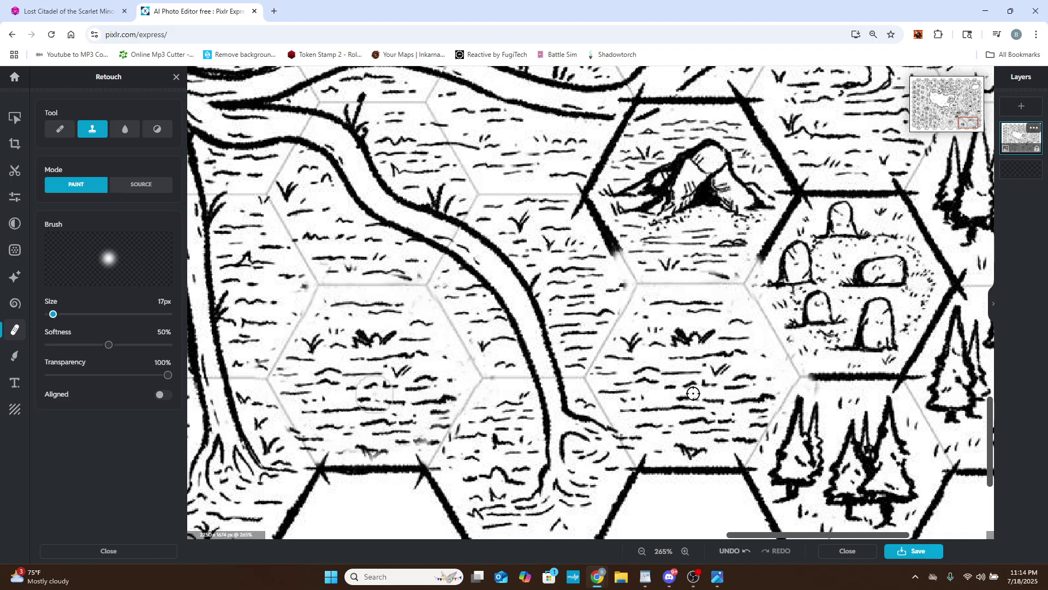
{"action": "scroll", "coordinate": [355, 374], "scroll_direction": "down", "scroll_amount": 5}
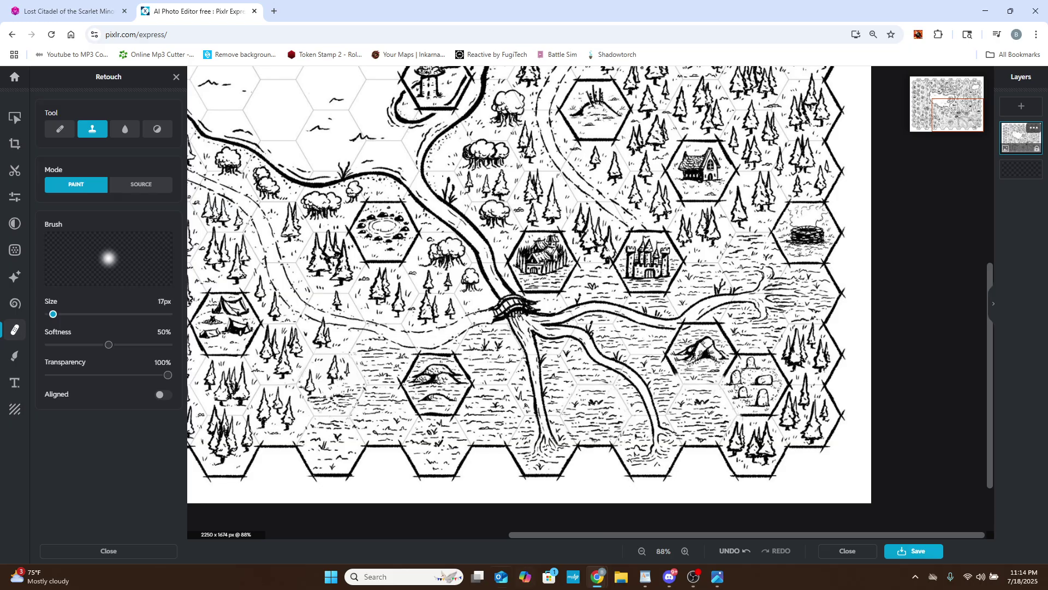
{"action": "left_click", "coordinate": [699, 582]}
{"action": "mouse_move", "coordinate": [596, 581]}
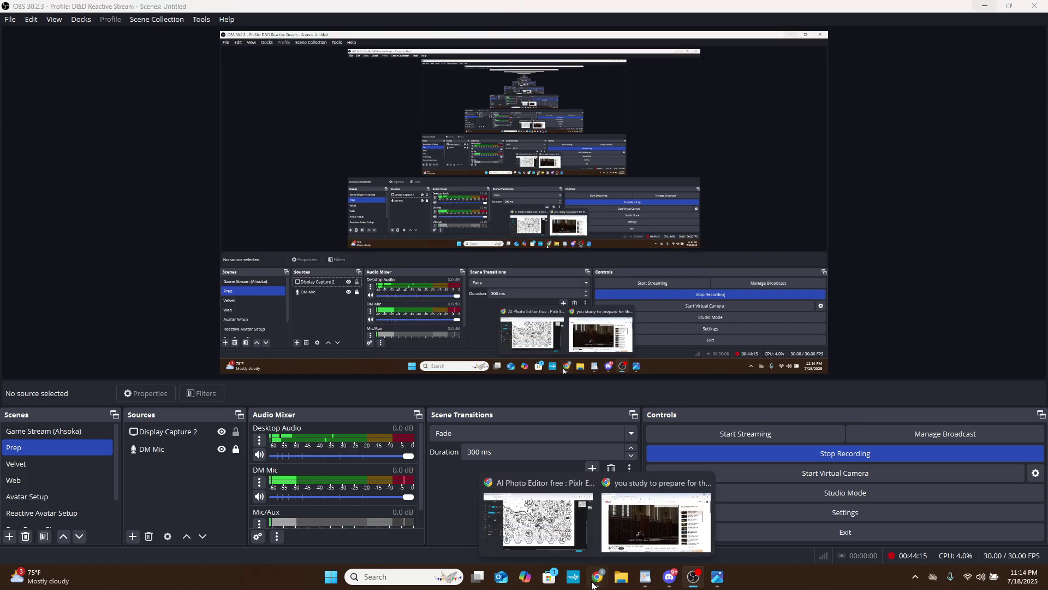
{"action": "left_click", "coordinate": [562, 545]}
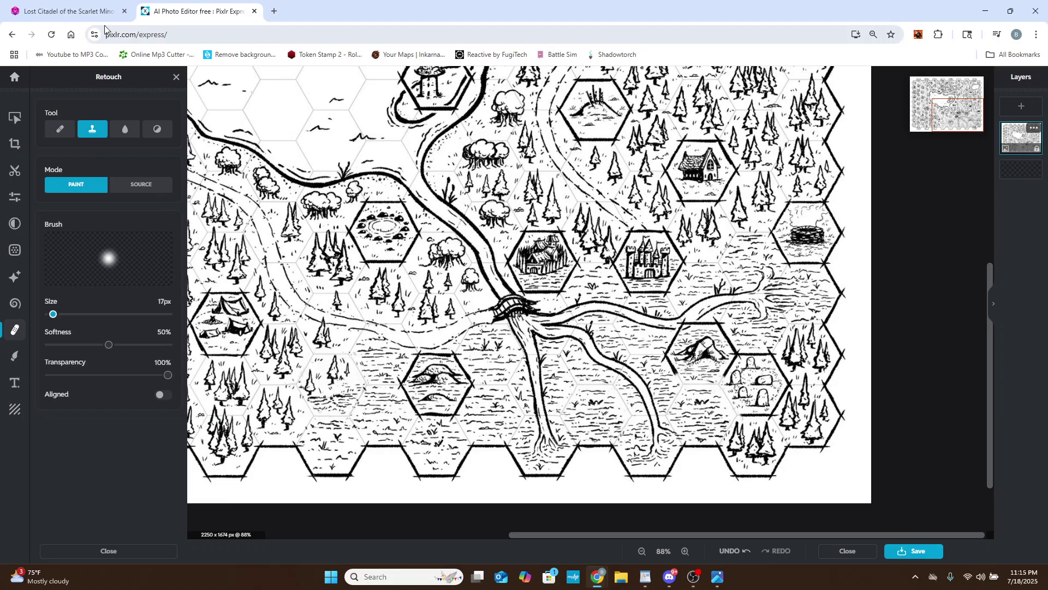
Look over the whole map for remaining landmark hexes and examine the tower hex on the lake's eastern shore.
{"action": "scroll", "coordinate": [595, 192], "scroll_direction": "down", "scroll_amount": 4}
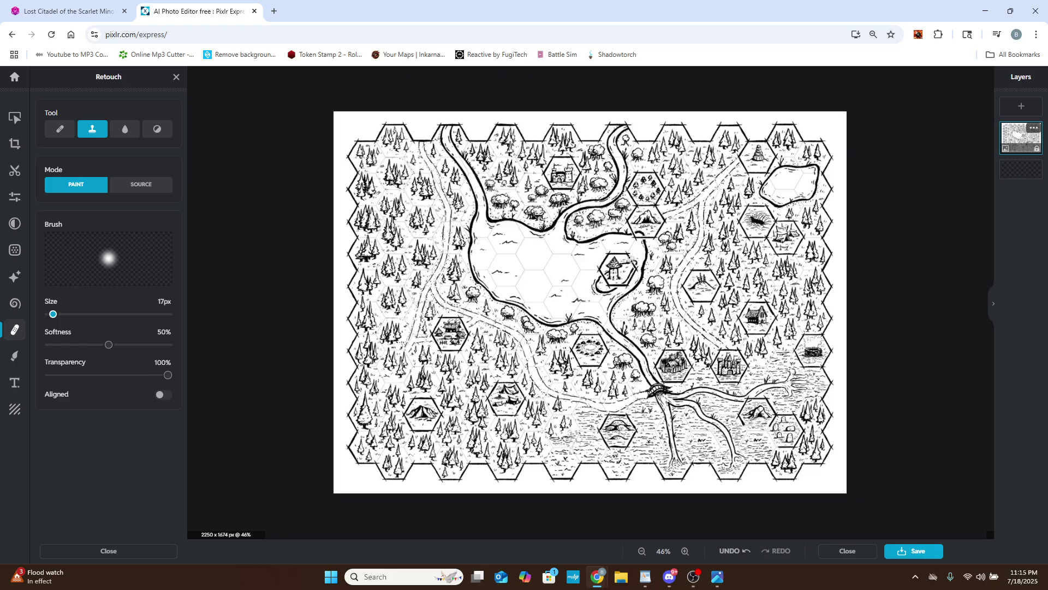
{"action": "scroll", "coordinate": [465, 362], "scroll_direction": "up", "scroll_amount": 2}
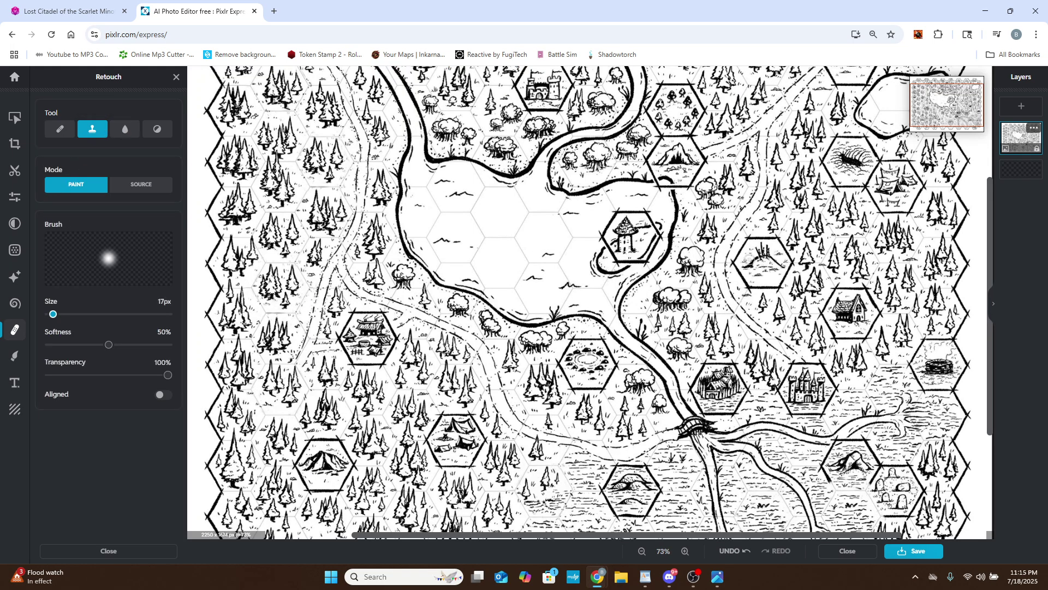
{"action": "scroll", "coordinate": [655, 218], "scroll_direction": "up", "scroll_amount": 7}
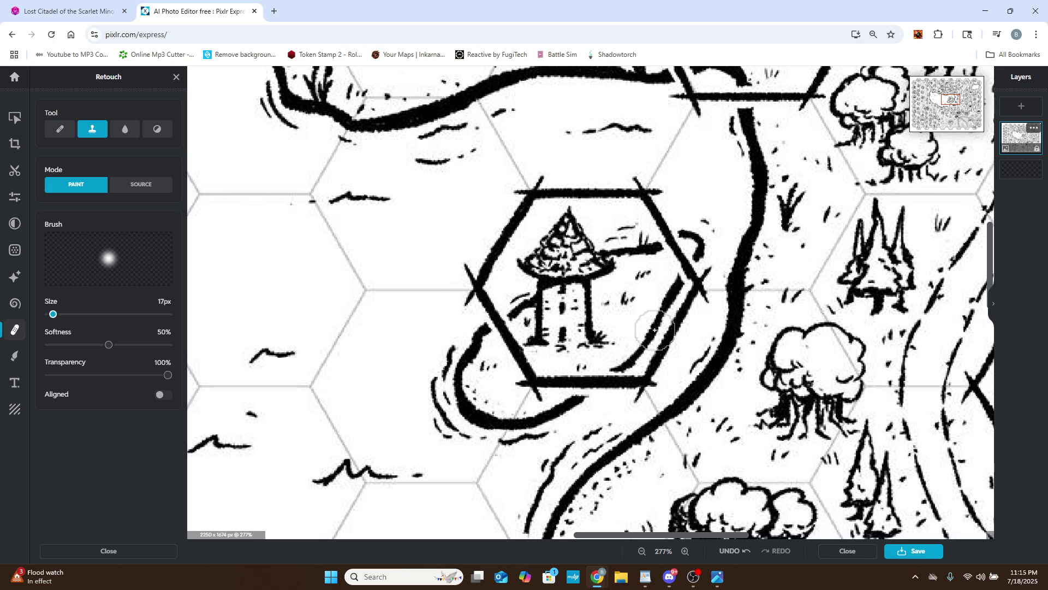
{"action": "scroll", "coordinate": [561, 384], "scroll_direction": "down", "scroll_amount": 2}
{"action": "scroll", "coordinate": [561, 383], "scroll_direction": "down", "scroll_amount": 2}
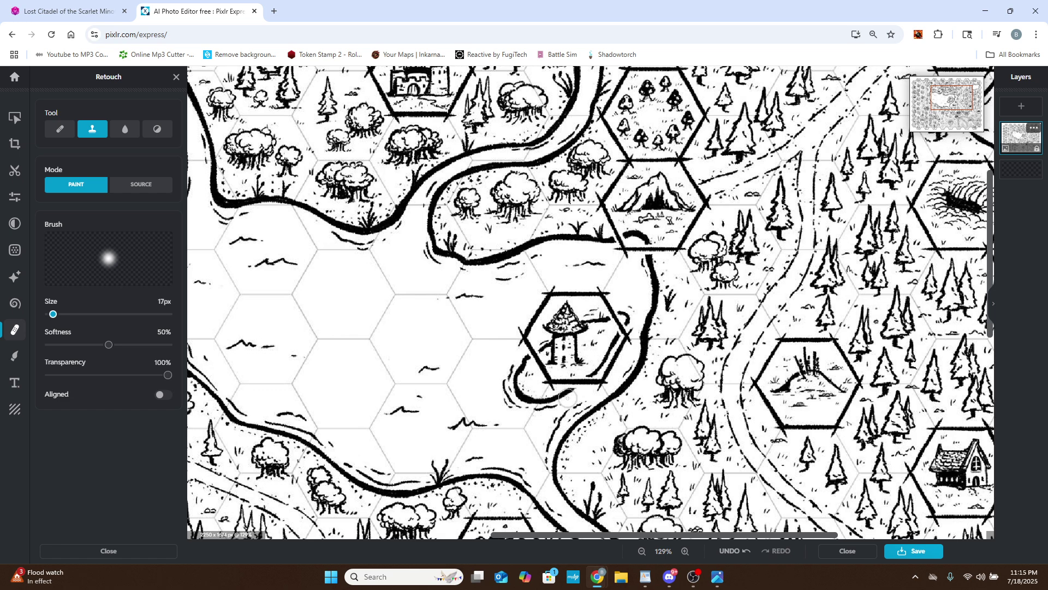
{"action": "scroll", "coordinate": [770, 391], "scroll_direction": "up", "scroll_amount": 2}
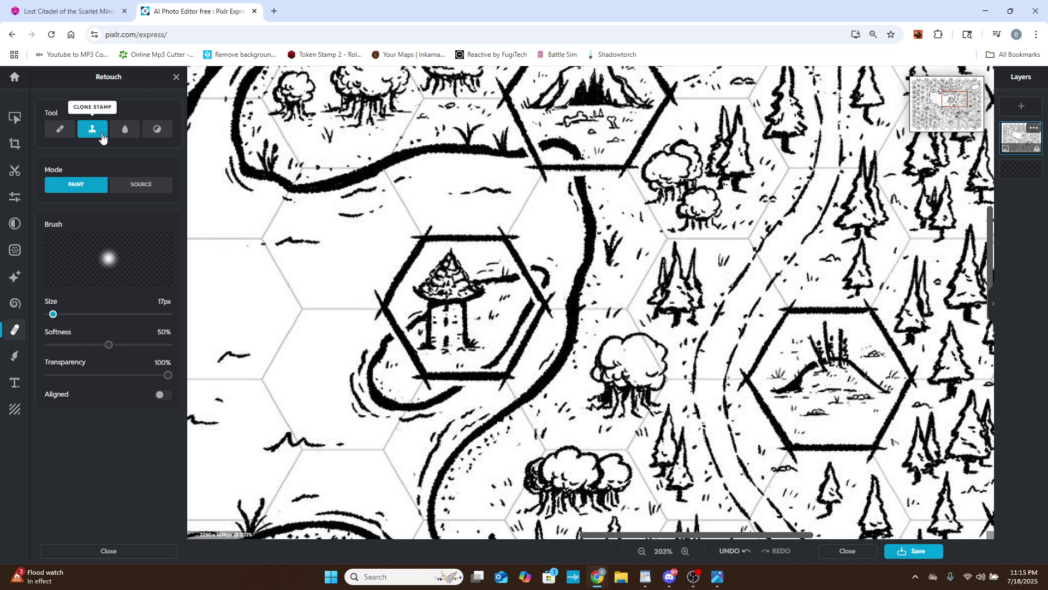
Sample the upper-left thin-line corner of an empty lake hex as the clone source and reduce the brush size to 8 px.
{"action": "left_click", "coordinate": [145, 184]}
{"action": "scroll", "coordinate": [381, 292], "scroll_direction": "up", "scroll_amount": 1}
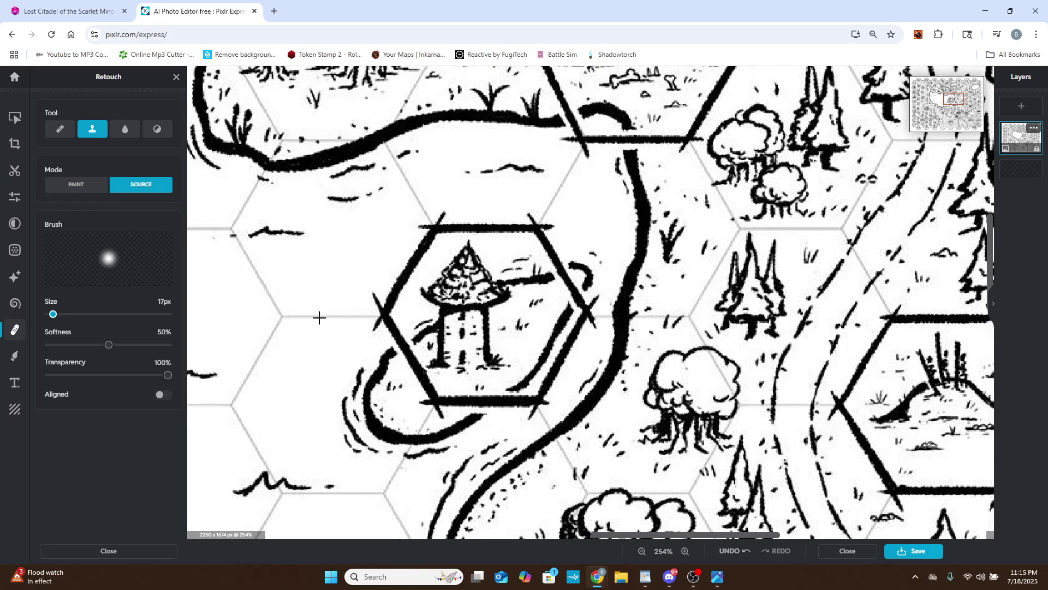
{"action": "scroll", "coordinate": [319, 318], "scroll_direction": "down", "scroll_amount": 4}
{"action": "scroll", "coordinate": [243, 286], "scroll_direction": "up", "scroll_amount": 5}
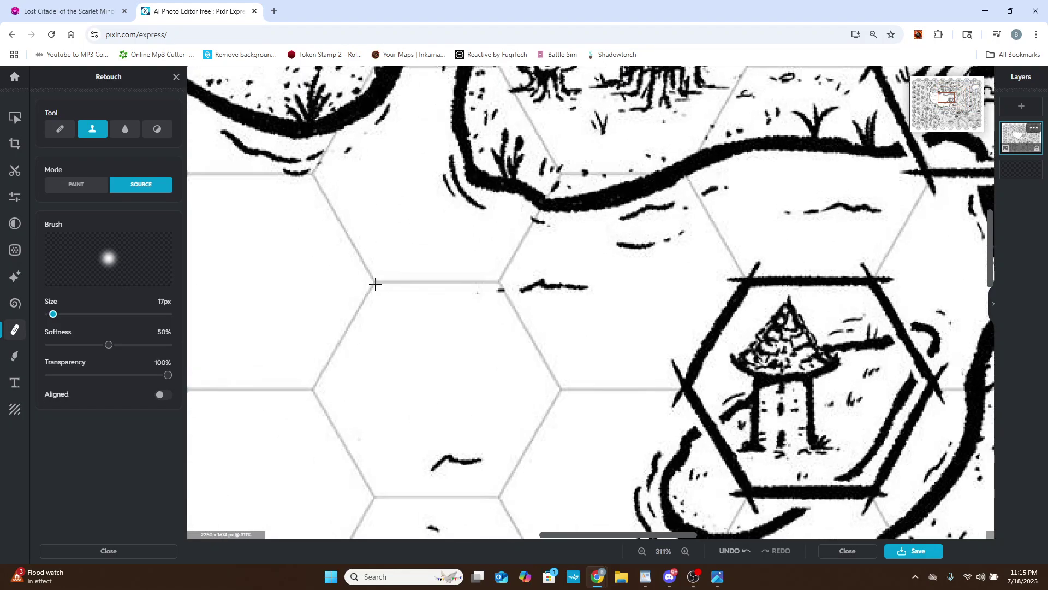
{"action": "left_click", "coordinate": [372, 281]}
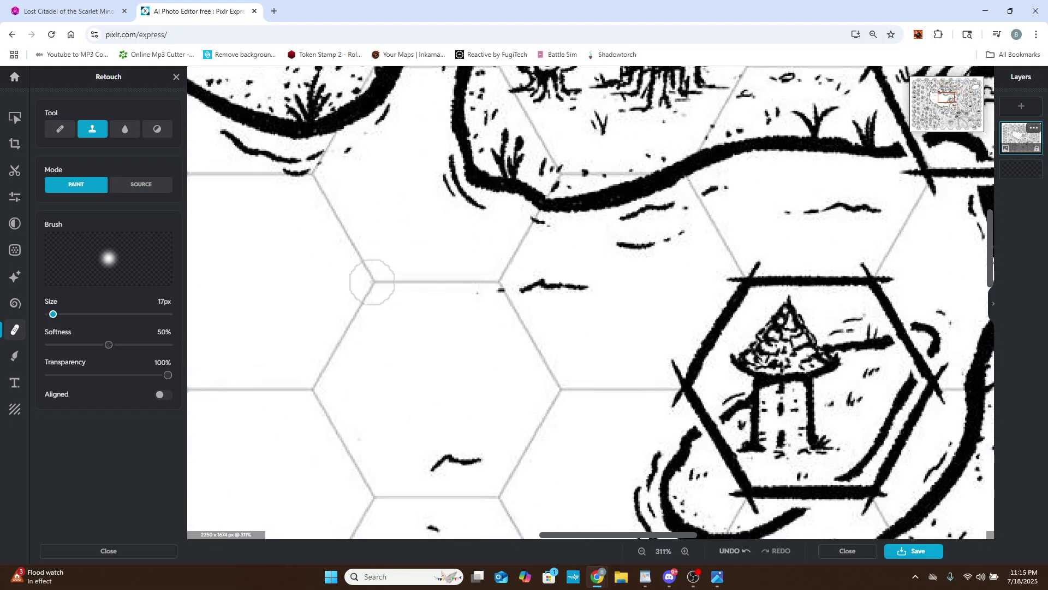
{"action": "left_click", "coordinate": [137, 184]}
{"action": "scroll", "coordinate": [374, 295], "scroll_direction": "up", "scroll_amount": 2}
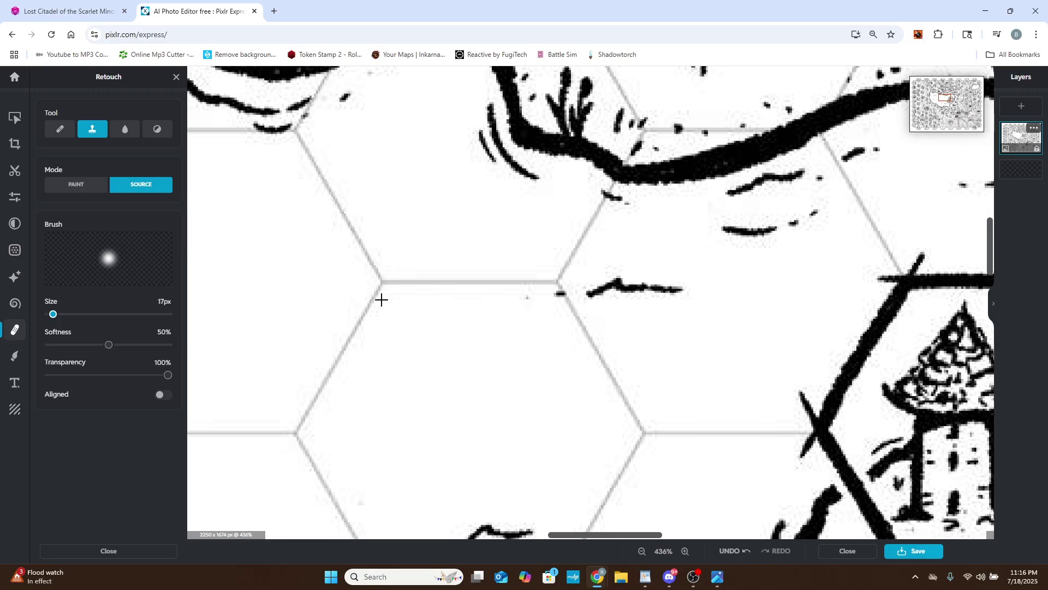
{"action": "left_click", "coordinate": [358, 301]}
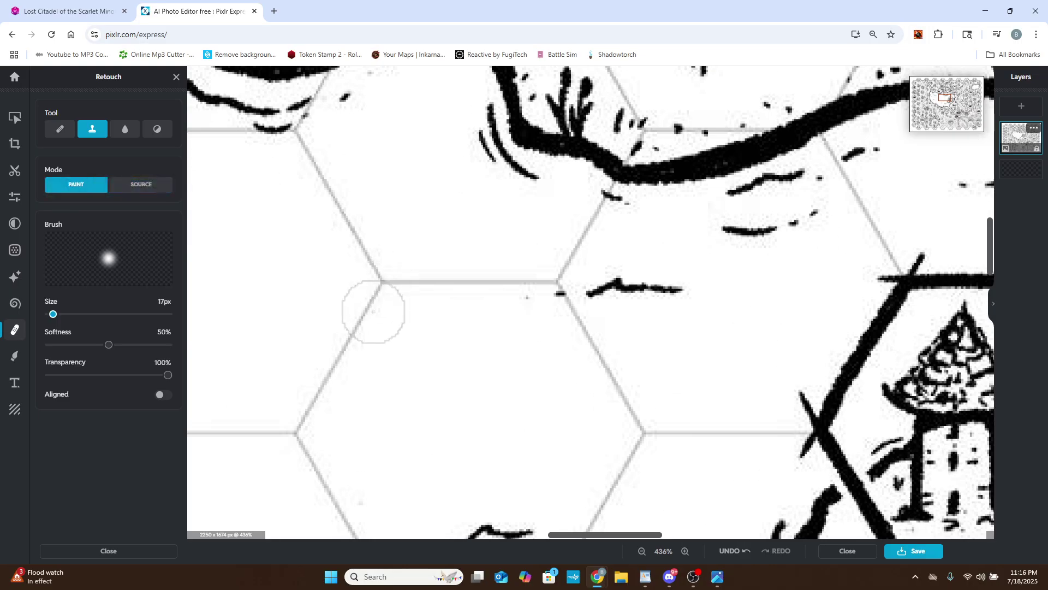
{"action": "scroll", "coordinate": [720, 295], "scroll_direction": "down", "scroll_amount": 2}
{"action": "scroll", "coordinate": [732, 298], "scroll_direction": "up", "scroll_amount": 1}
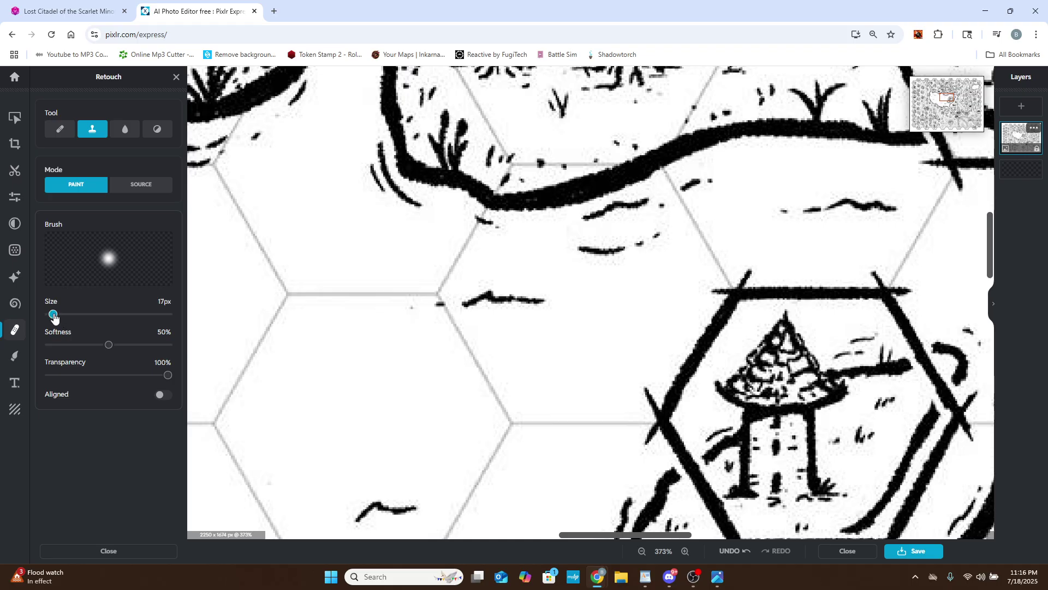
{"action": "scroll", "coordinate": [601, 404], "scroll_direction": "down", "scroll_amount": 2}
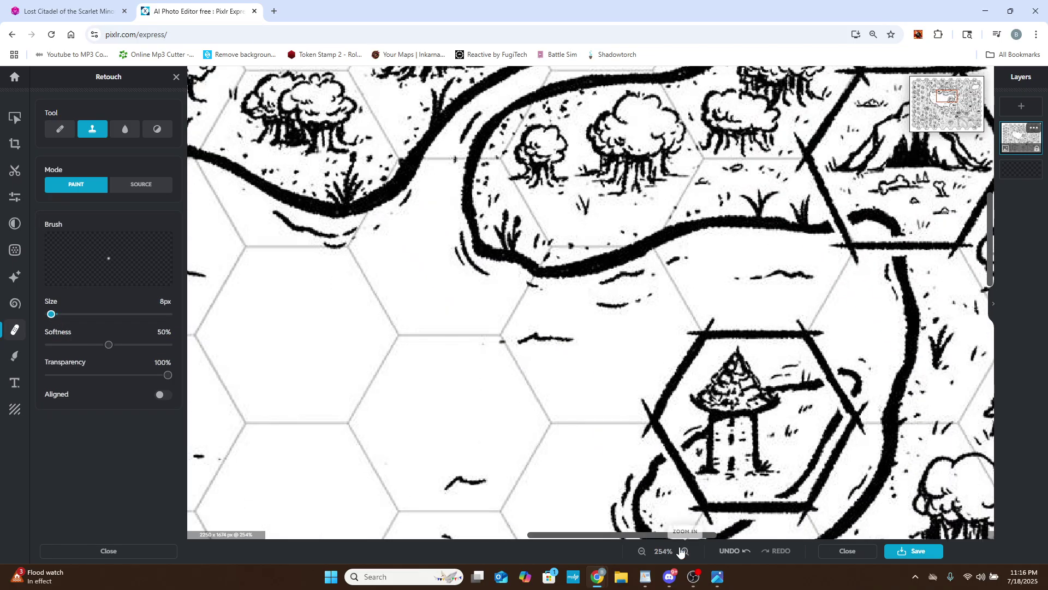
Try cloning the thin grid corner over the tower hex's thick upper-left corner, and undo the strokes.
{"action": "left_click_drag", "start_coordinate": [673, 537], "coordinate": [751, 532]}
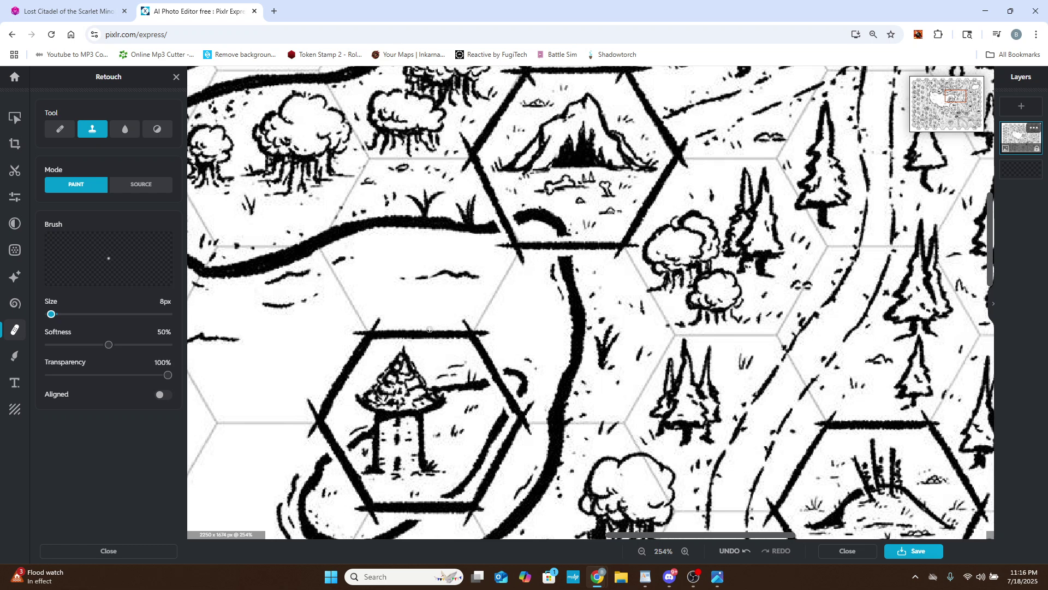
{"action": "scroll", "coordinate": [381, 337], "scroll_direction": "up", "scroll_amount": 3}
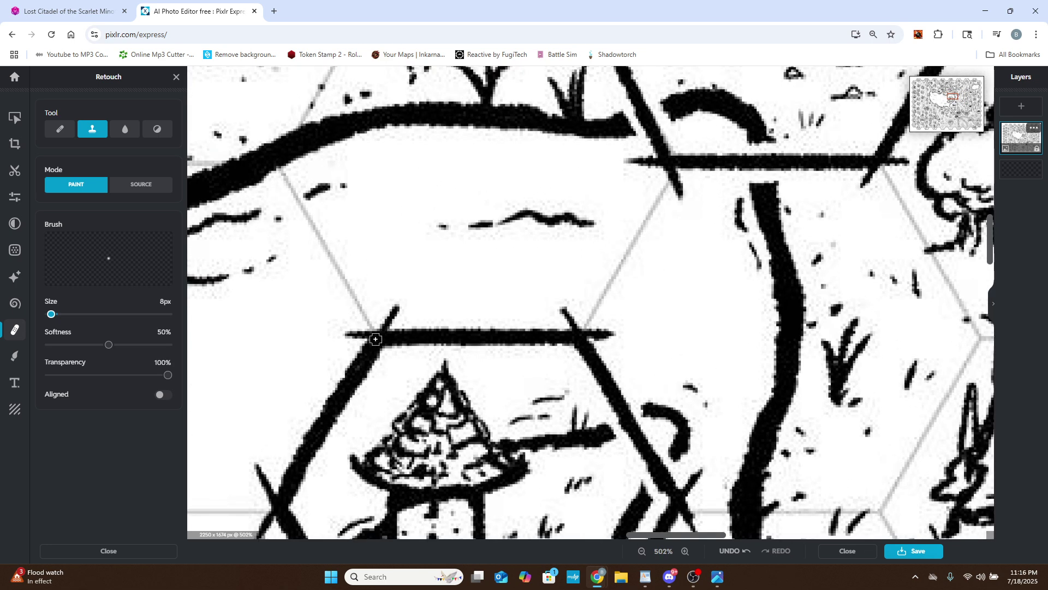
{"action": "left_click", "coordinate": [377, 339]}
{"action": "mouse_move", "coordinate": [380, 329]}
{"action": "left_mouse_down"}
{"action": "mouse_move", "coordinate": [391, 307]}
{"action": "mouse_move", "coordinate": [412, 300]}
{"action": "left_mouse_up"}
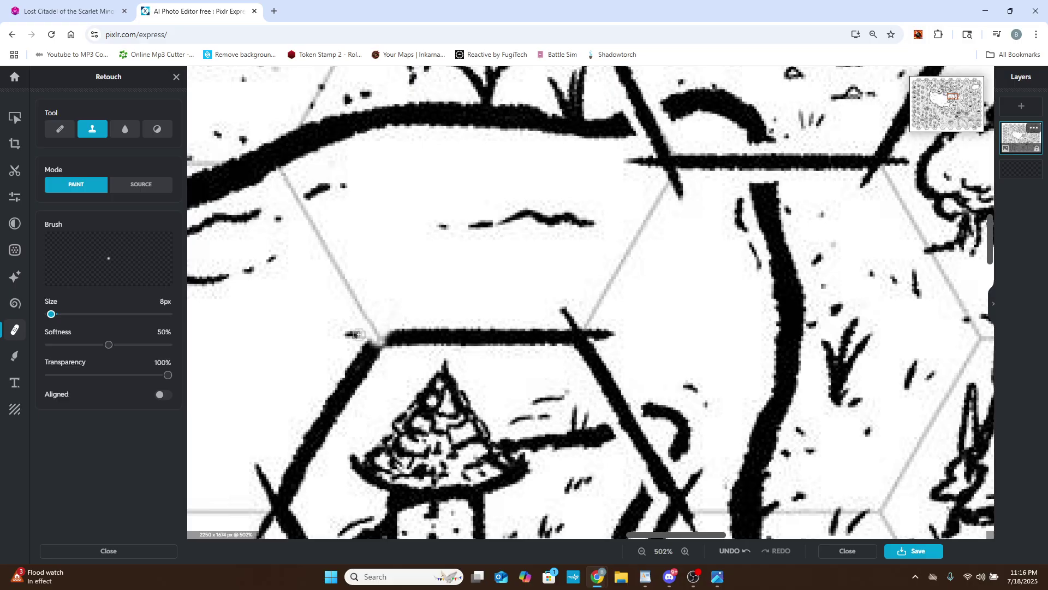
{"action": "mouse_move", "coordinate": [360, 335]}
{"action": "left_mouse_down"}
{"action": "mouse_move", "coordinate": [347, 334]}
{"action": "mouse_move", "coordinate": [369, 344]}
{"action": "mouse_move", "coordinate": [356, 372]}
{"action": "mouse_move", "coordinate": [355, 349]}
{"action": "mouse_move", "coordinate": [356, 364]}
{"action": "left_mouse_up"}
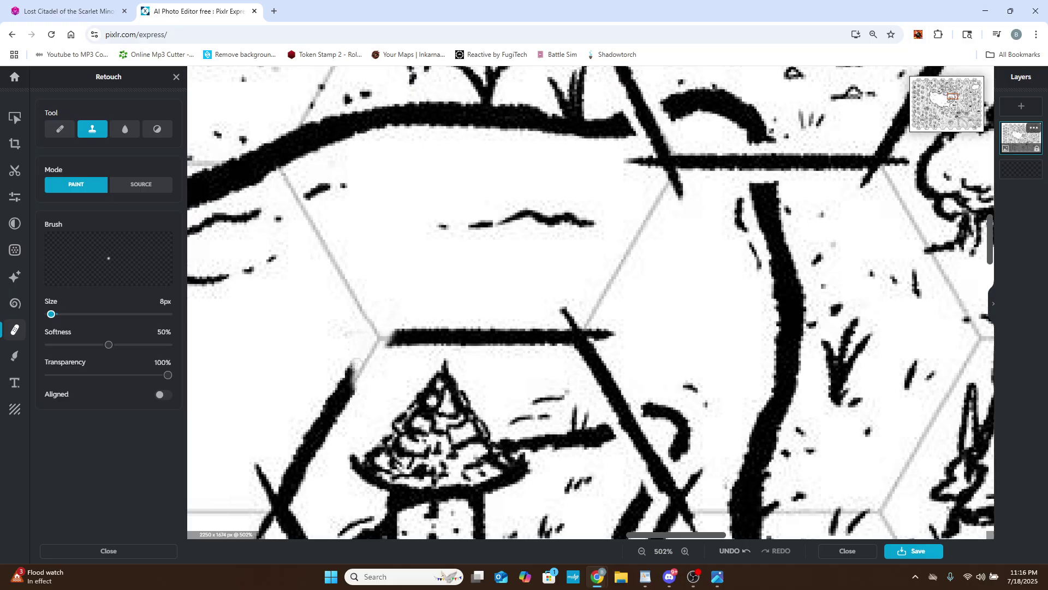
{"action": "left_click", "coordinate": [730, 551]}
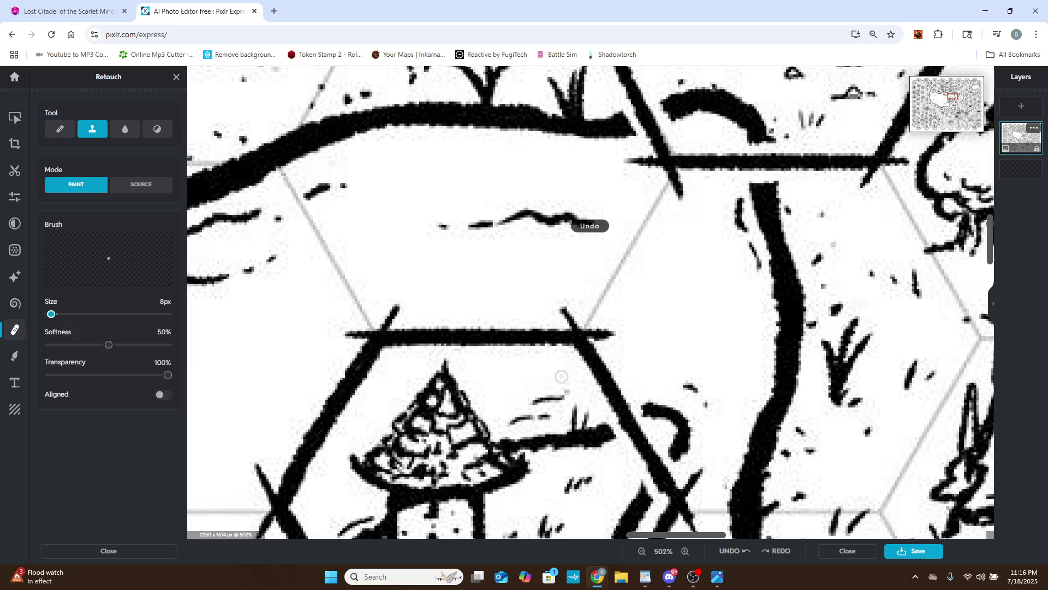
Clone the sampled thin grid lines over the tower hex's thick upper-left and lower-left edges and along the bottom edge with the 8 px brush.
{"action": "scroll", "coordinate": [871, 169], "scroll_direction": "down", "scroll_amount": 3}
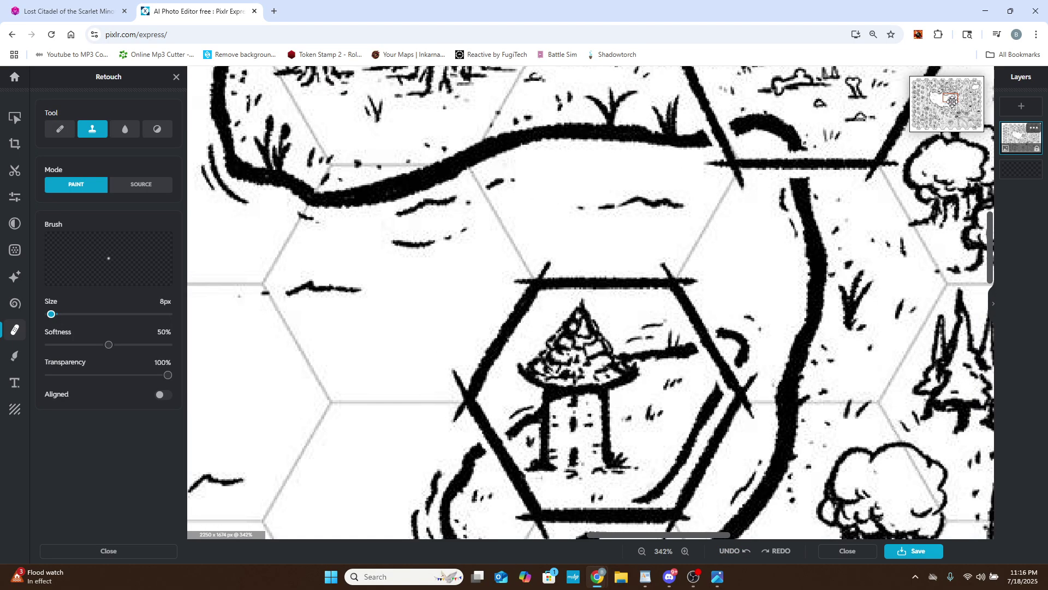
{"action": "left_click_drag", "start_coordinate": [953, 102], "coordinate": [953, 104]}
{"action": "scroll", "coordinate": [827, 143], "scroll_direction": "up", "scroll_amount": 2}
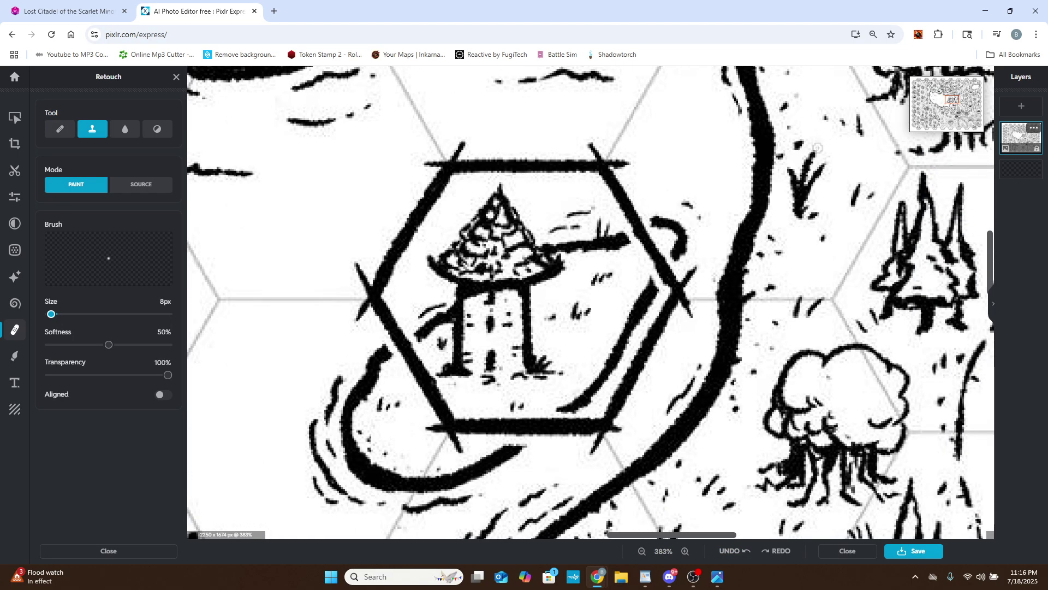
{"action": "scroll", "coordinate": [442, 243], "scroll_direction": "up", "scroll_amount": 1}
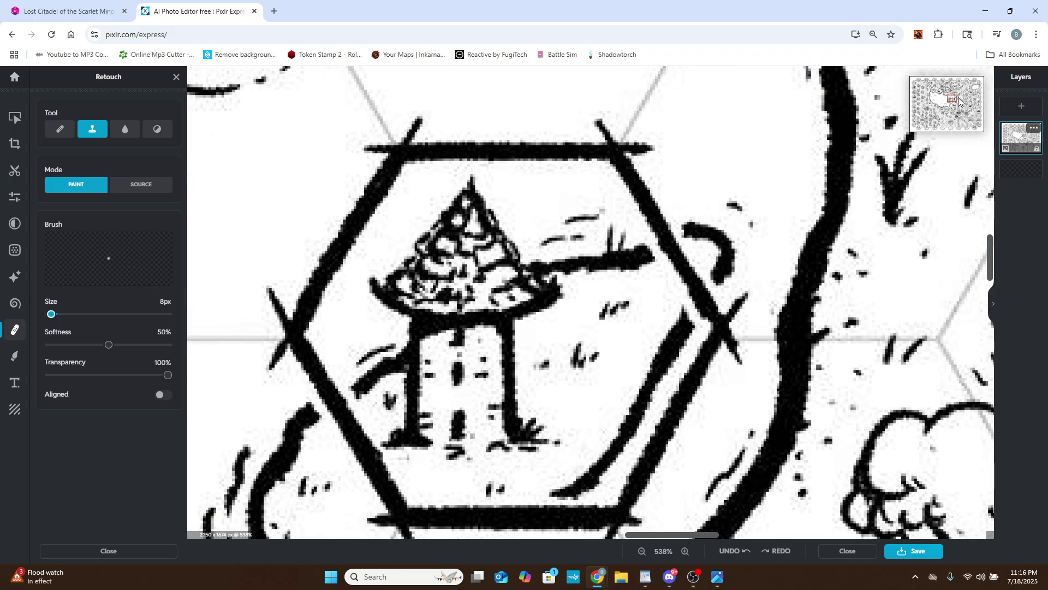
{"action": "left_click_drag", "start_coordinate": [953, 99], "coordinate": [953, 100]}
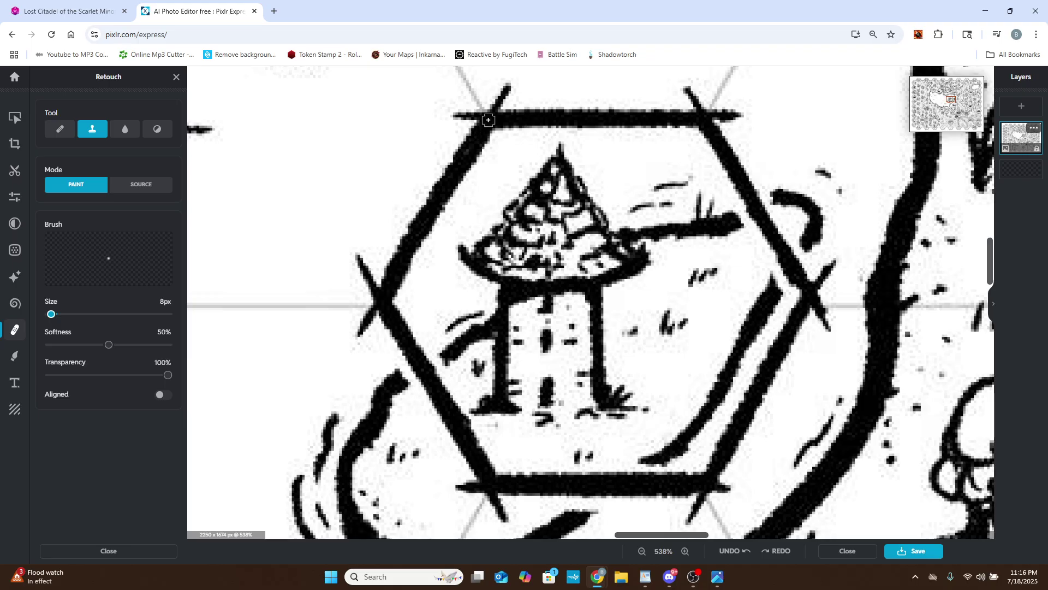
{"action": "mouse_move", "coordinate": [488, 119]}
{"action": "left_mouse_down"}
{"action": "mouse_move", "coordinate": [474, 101]}
{"action": "mouse_move", "coordinate": [475, 92]}
{"action": "mouse_move", "coordinate": [498, 105]}
{"action": "mouse_move", "coordinate": [509, 84]}
{"action": "mouse_move", "coordinate": [475, 126]}
{"action": "mouse_move", "coordinate": [519, 112]}
{"action": "mouse_move", "coordinate": [469, 133]}
{"action": "mouse_move", "coordinate": [517, 109]}
{"action": "mouse_move", "coordinate": [468, 150]}
{"action": "mouse_move", "coordinate": [463, 131]}
{"action": "mouse_move", "coordinate": [450, 128]}
{"action": "mouse_move", "coordinate": [477, 119]}
{"action": "mouse_move", "coordinate": [459, 116]}
{"action": "mouse_move", "coordinate": [507, 94]}
{"action": "mouse_move", "coordinate": [449, 108]}
{"action": "mouse_move", "coordinate": [471, 119]}
{"action": "mouse_move", "coordinate": [454, 119]}
{"action": "mouse_move", "coordinate": [455, 107]}
{"action": "mouse_move", "coordinate": [486, 106]}
{"action": "mouse_move", "coordinate": [494, 122]}
{"action": "mouse_move", "coordinate": [466, 141]}
{"action": "mouse_move", "coordinate": [484, 125]}
{"action": "mouse_move", "coordinate": [470, 168]}
{"action": "mouse_move", "coordinate": [478, 143]}
{"action": "mouse_move", "coordinate": [442, 166]}
{"action": "mouse_move", "coordinate": [441, 194]}
{"action": "mouse_move", "coordinate": [464, 199]}
{"action": "mouse_move", "coordinate": [436, 224]}
{"action": "mouse_move", "coordinate": [448, 195]}
{"action": "mouse_move", "coordinate": [407, 234]}
{"action": "mouse_move", "coordinate": [418, 211]}
{"action": "mouse_move", "coordinate": [453, 184]}
{"action": "mouse_move", "coordinate": [459, 191]}
{"action": "mouse_move", "coordinate": [441, 238]}
{"action": "mouse_move", "coordinate": [397, 281]}
{"action": "mouse_move", "coordinate": [412, 230]}
{"action": "mouse_move", "coordinate": [405, 268]}
{"action": "mouse_move", "coordinate": [396, 260]}
{"action": "mouse_move", "coordinate": [407, 232]}
{"action": "mouse_move", "coordinate": [385, 273]}
{"action": "mouse_move", "coordinate": [345, 243]}
{"action": "mouse_move", "coordinate": [366, 252]}
{"action": "mouse_move", "coordinate": [376, 286]}
{"action": "mouse_move", "coordinate": [391, 290]}
{"action": "mouse_move", "coordinate": [350, 336]}
{"action": "mouse_move", "coordinate": [369, 334]}
{"action": "mouse_move", "coordinate": [382, 293]}
{"action": "mouse_move", "coordinate": [419, 368]}
{"action": "mouse_move", "coordinate": [404, 355]}
{"action": "mouse_move", "coordinate": [418, 352]}
{"action": "mouse_move", "coordinate": [434, 389]}
{"action": "mouse_move", "coordinate": [420, 374]}
{"action": "mouse_move", "coordinate": [439, 404]}
{"action": "mouse_move", "coordinate": [421, 358]}
{"action": "mouse_move", "coordinate": [464, 429]}
{"action": "mouse_move", "coordinate": [434, 373]}
{"action": "mouse_move", "coordinate": [475, 461]}
{"action": "mouse_move", "coordinate": [474, 470]}
{"action": "mouse_move", "coordinate": [456, 424]}
{"action": "mouse_move", "coordinate": [478, 479]}
{"action": "mouse_move", "coordinate": [461, 488]}
{"action": "mouse_move", "coordinate": [492, 486]}
{"action": "mouse_move", "coordinate": [472, 445]}
{"action": "mouse_move", "coordinate": [493, 475]}
{"action": "mouse_move", "coordinate": [461, 417]}
{"action": "mouse_move", "coordinate": [497, 518]}
{"action": "mouse_move", "coordinate": [491, 490]}
{"action": "mouse_move", "coordinate": [538, 485]}
{"action": "mouse_move", "coordinate": [496, 486]}
{"action": "mouse_move", "coordinate": [495, 474]}
{"action": "mouse_move", "coordinate": [598, 483]}
{"action": "mouse_move", "coordinate": [552, 492]}
{"action": "mouse_move", "coordinate": [542, 486]}
{"action": "mouse_move", "coordinate": [633, 490]}
{"action": "mouse_move", "coordinate": [567, 478]}
{"action": "left_mouse_up"}
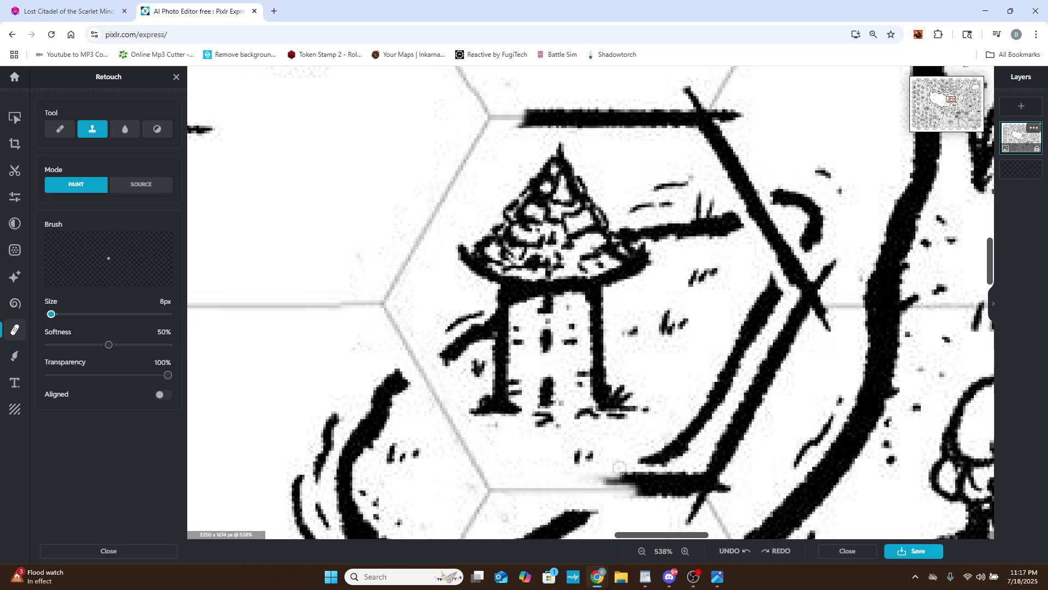
Clone thin grid lines over the rest of the tower hex's thick border: the remaining bottom edge, both right-hand edges and the top edge.
{"action": "mouse_move", "coordinate": [617, 469]}
{"action": "left_mouse_down"}
{"action": "mouse_move", "coordinate": [596, 480]}
{"action": "mouse_move", "coordinate": [695, 477]}
{"action": "mouse_move", "coordinate": [634, 492]}
{"action": "mouse_move", "coordinate": [684, 486]}
{"action": "mouse_move", "coordinate": [660, 496]}
{"action": "mouse_move", "coordinate": [616, 497]}
{"action": "mouse_move", "coordinate": [701, 486]}
{"action": "mouse_move", "coordinate": [680, 491]}
{"action": "mouse_move", "coordinate": [700, 492]}
{"action": "mouse_move", "coordinate": [690, 520]}
{"action": "mouse_move", "coordinate": [698, 501]}
{"action": "mouse_move", "coordinate": [702, 511]}
{"action": "mouse_move", "coordinate": [710, 459]}
{"action": "mouse_move", "coordinate": [709, 492]}
{"action": "mouse_move", "coordinate": [721, 456]}
{"action": "mouse_move", "coordinate": [724, 495]}
{"action": "mouse_move", "coordinate": [728, 436]}
{"action": "mouse_move", "coordinate": [712, 462]}
{"action": "mouse_move", "coordinate": [749, 397]}
{"action": "mouse_move", "coordinate": [721, 442]}
{"action": "mouse_move", "coordinate": [763, 394]}
{"action": "mouse_move", "coordinate": [731, 454]}
{"action": "mouse_move", "coordinate": [751, 405]}
{"action": "left_mouse_up"}
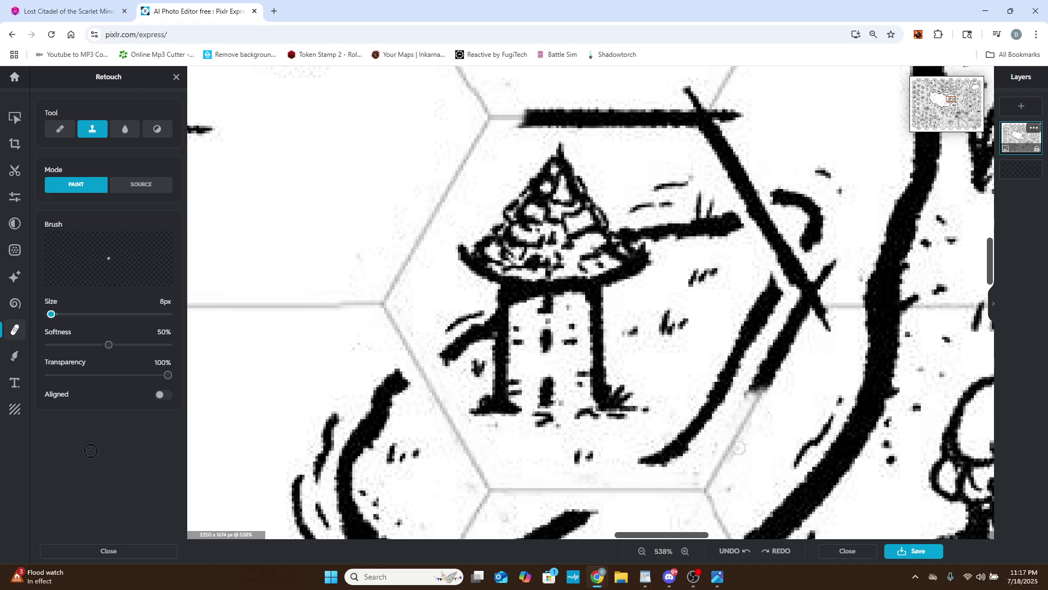
{"action": "mouse_move", "coordinate": [721, 455]}
{"action": "left_mouse_down"}
{"action": "mouse_move", "coordinate": [770, 348]}
{"action": "mouse_move", "coordinate": [756, 391]}
{"action": "mouse_move", "coordinate": [783, 343]}
{"action": "mouse_move", "coordinate": [770, 388]}
{"action": "mouse_move", "coordinate": [789, 327]}
{"action": "mouse_move", "coordinate": [769, 349]}
{"action": "mouse_move", "coordinate": [798, 315]}
{"action": "mouse_move", "coordinate": [782, 345]}
{"action": "mouse_move", "coordinate": [798, 296]}
{"action": "mouse_move", "coordinate": [793, 348]}
{"action": "mouse_move", "coordinate": [799, 311]}
{"action": "mouse_move", "coordinate": [832, 258]}
{"action": "mouse_move", "coordinate": [810, 332]}
{"action": "mouse_move", "coordinate": [819, 302]}
{"action": "mouse_move", "coordinate": [831, 334]}
{"action": "mouse_move", "coordinate": [783, 267]}
{"action": "mouse_move", "coordinate": [782, 259]}
{"action": "mouse_move", "coordinate": [817, 295]}
{"action": "mouse_move", "coordinate": [783, 264]}
{"action": "mouse_move", "coordinate": [775, 250]}
{"action": "mouse_move", "coordinate": [812, 292]}
{"action": "mouse_move", "coordinate": [769, 224]}
{"action": "left_mouse_up"}
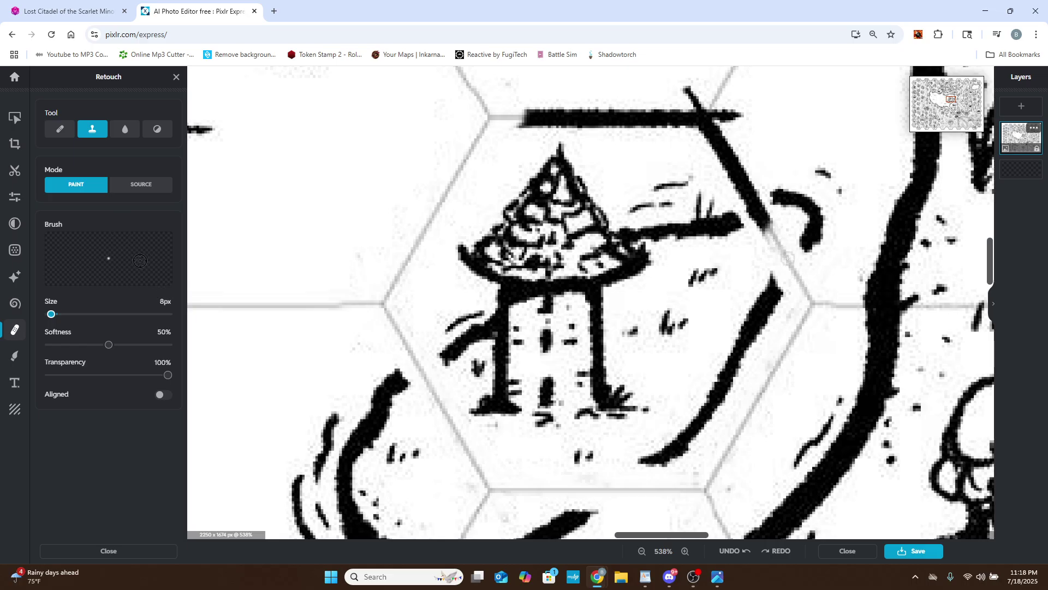
{"action": "mouse_move", "coordinate": [791, 257]}
{"action": "left_mouse_down"}
{"action": "mouse_move", "coordinate": [756, 208]}
{"action": "mouse_move", "coordinate": [769, 243]}
{"action": "mouse_move", "coordinate": [744, 165]}
{"action": "mouse_move", "coordinate": [762, 222]}
{"action": "mouse_move", "coordinate": [713, 130]}
{"action": "left_mouse_up"}
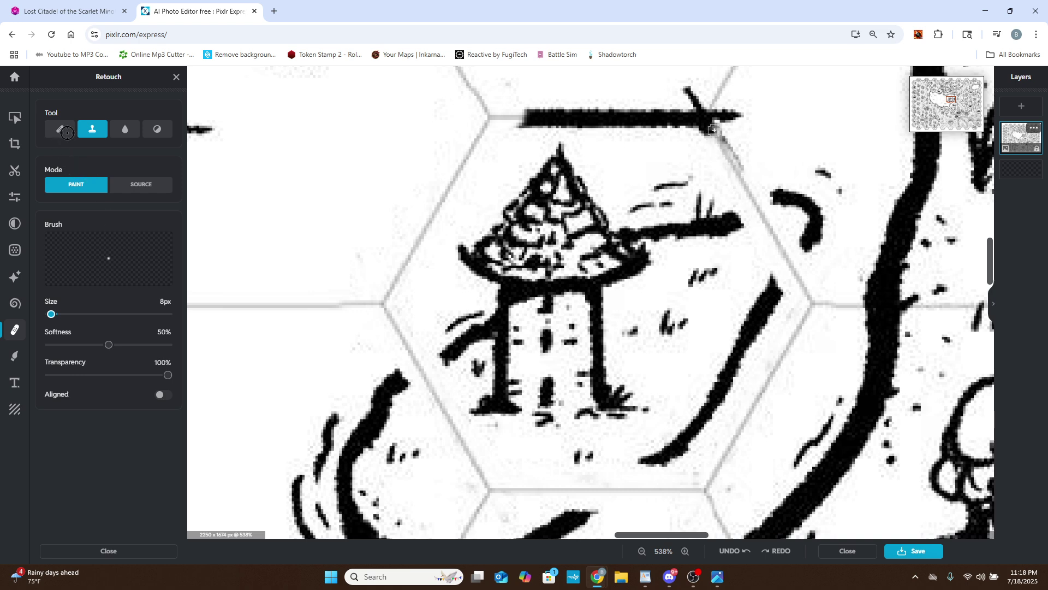
{"action": "mouse_move", "coordinate": [70, 152]}
{"action": "left_mouse_down"}
{"action": "mouse_move", "coordinate": [52, 132]}
{"action": "mouse_move", "coordinate": [45, 96]}
{"action": "mouse_move", "coordinate": [53, 130]}
{"action": "mouse_move", "coordinate": [77, 130]}
{"action": "mouse_move", "coordinate": [96, 112]}
{"action": "left_mouse_up"}
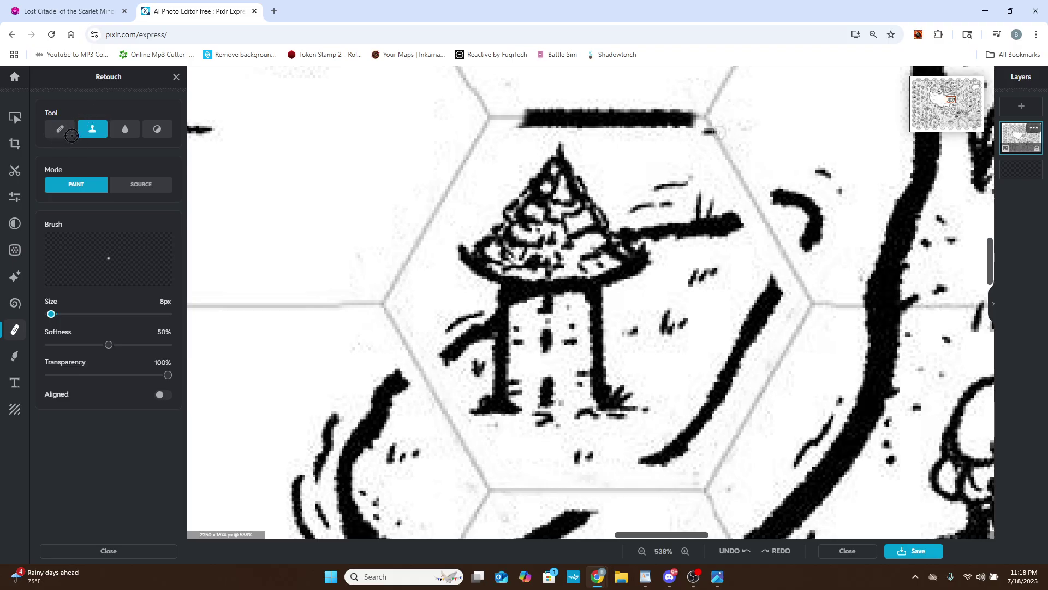
{"action": "mouse_move", "coordinate": [65, 144]}
{"action": "left_mouse_down"}
{"action": "mouse_move", "coordinate": [93, 134]}
{"action": "mouse_move", "coordinate": [55, 126]}
{"action": "mouse_move", "coordinate": [63, 118]}
{"action": "left_mouse_up"}
{"action": "mouse_move", "coordinate": [709, 114]}
{"action": "left_mouse_down"}
{"action": "mouse_move", "coordinate": [572, 108]}
{"action": "mouse_move", "coordinate": [643, 113]}
{"action": "mouse_move", "coordinate": [518, 112]}
{"action": "mouse_move", "coordinate": [528, 111]}
{"action": "mouse_move", "coordinate": [595, 112]}
{"action": "mouse_move", "coordinate": [512, 125]}
{"action": "mouse_move", "coordinate": [697, 125]}
{"action": "mouse_move", "coordinate": [615, 120]}
{"action": "left_mouse_up"}
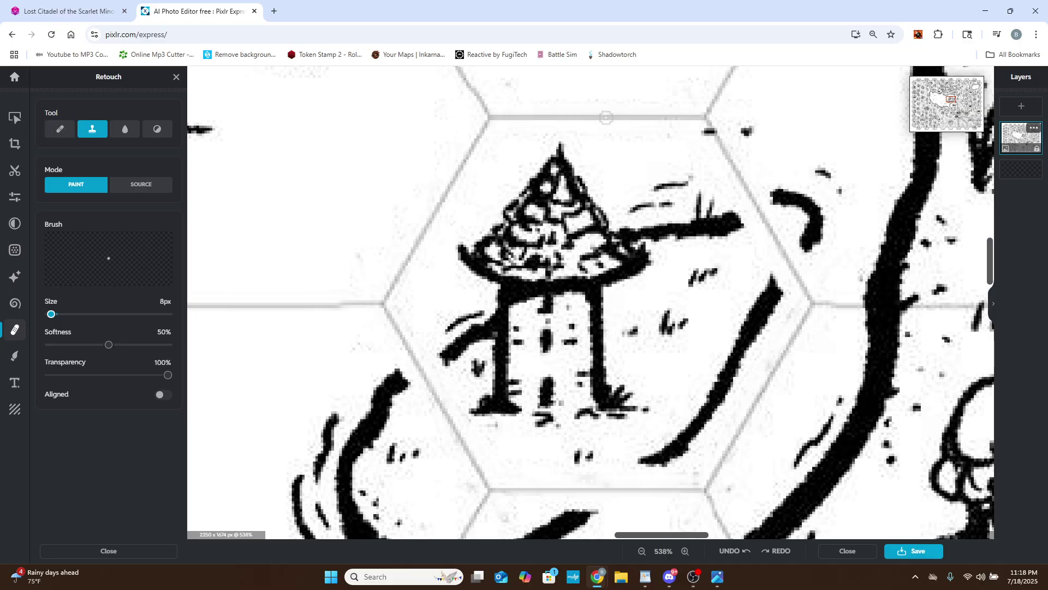
Sample the left corner of an empty lake hex southwest of the tower as the clone source.
{"action": "left_click", "coordinate": [148, 188]}
{"action": "scroll", "coordinate": [437, 178], "scroll_direction": "down", "scroll_amount": 5}
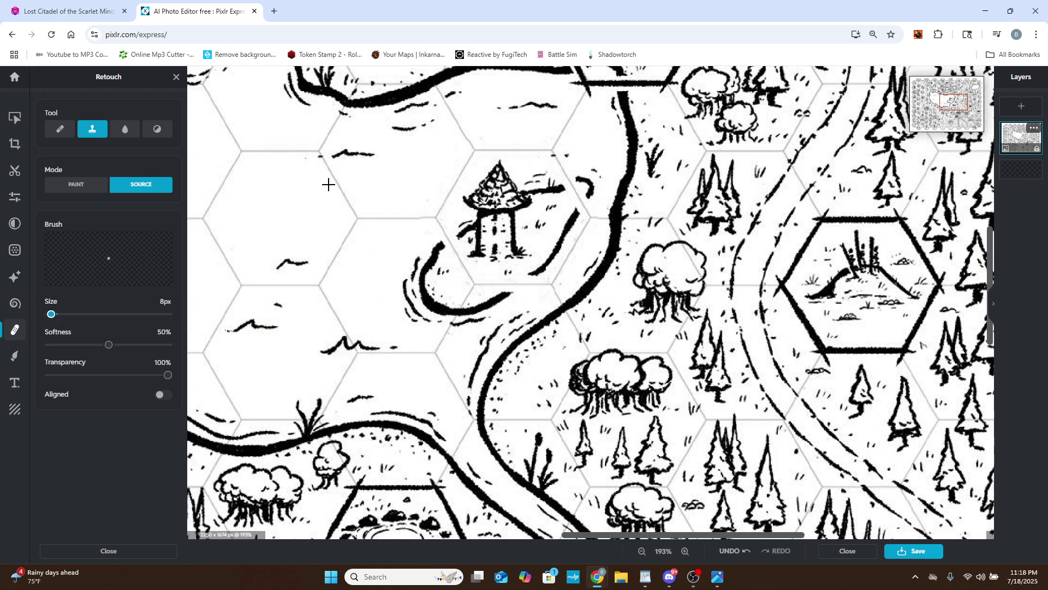
{"action": "scroll", "coordinate": [324, 290], "scroll_direction": "up", "scroll_amount": 7}
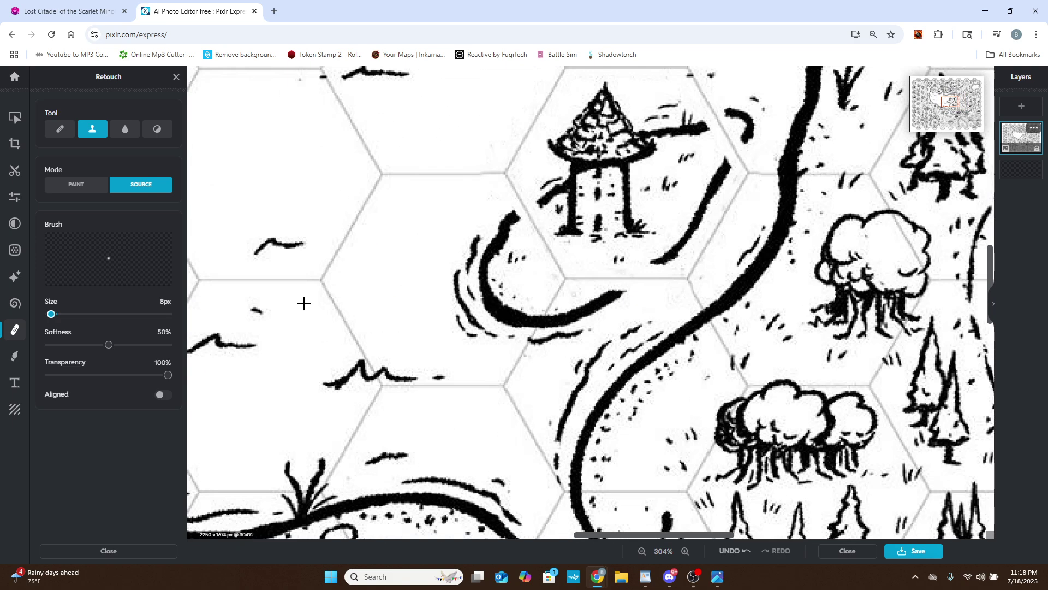
{"action": "left_click", "coordinate": [334, 261]}
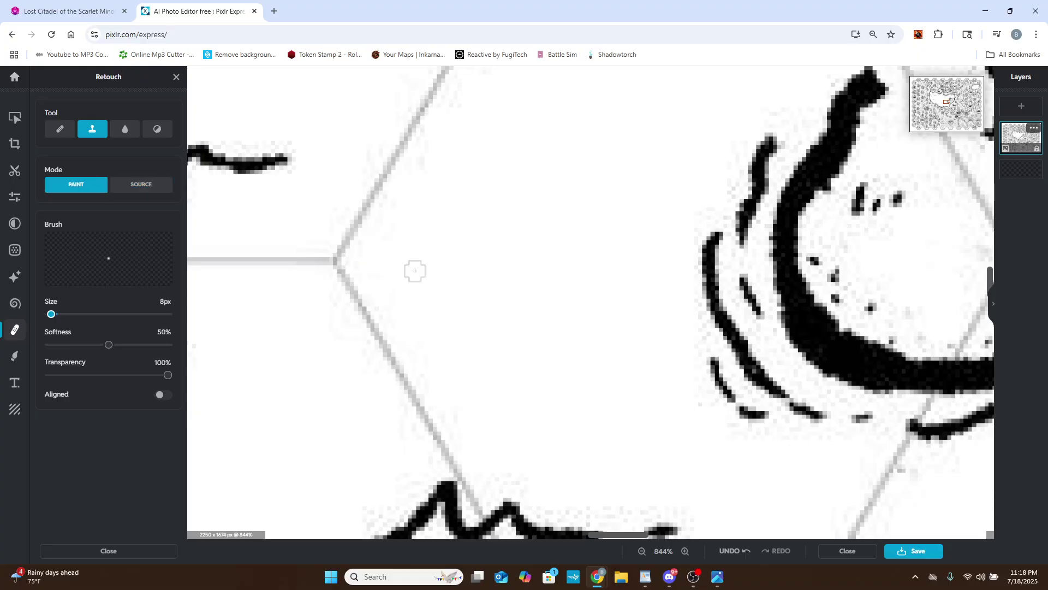
Sample the tower hex's thin upper-right edge and clone it over the leftover black dash crossing that edge near its upper corner.
{"action": "scroll", "coordinate": [416, 272], "scroll_direction": "down", "scroll_amount": 6}
{"action": "scroll", "coordinate": [840, 153], "scroll_direction": "down", "scroll_amount": 3}
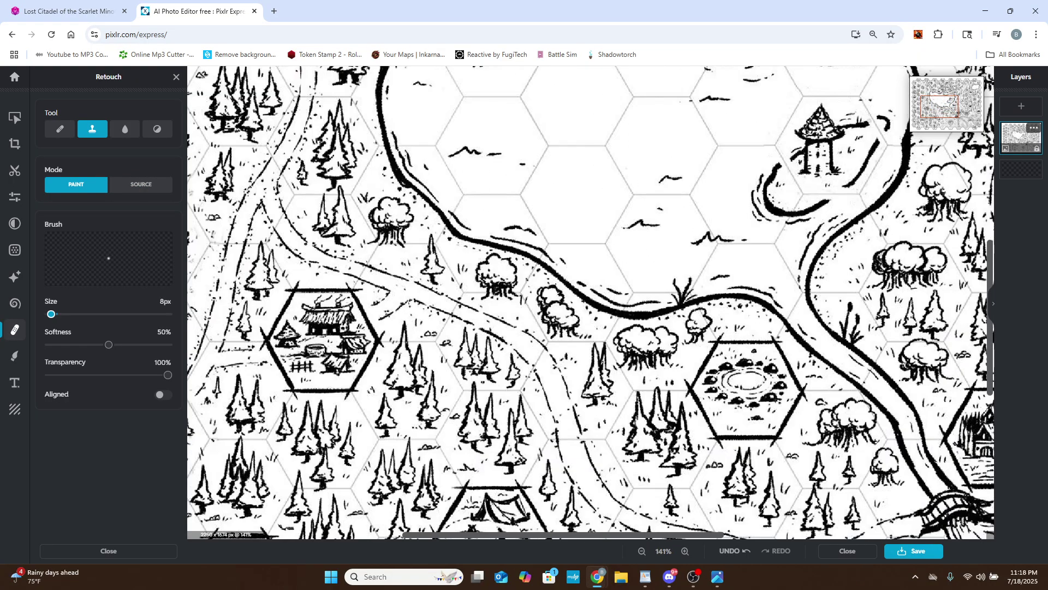
{"action": "scroll", "coordinate": [836, 137], "scroll_direction": "up", "scroll_amount": 7}
{"action": "scroll", "coordinate": [830, 111], "scroll_direction": "up", "scroll_amount": 3}
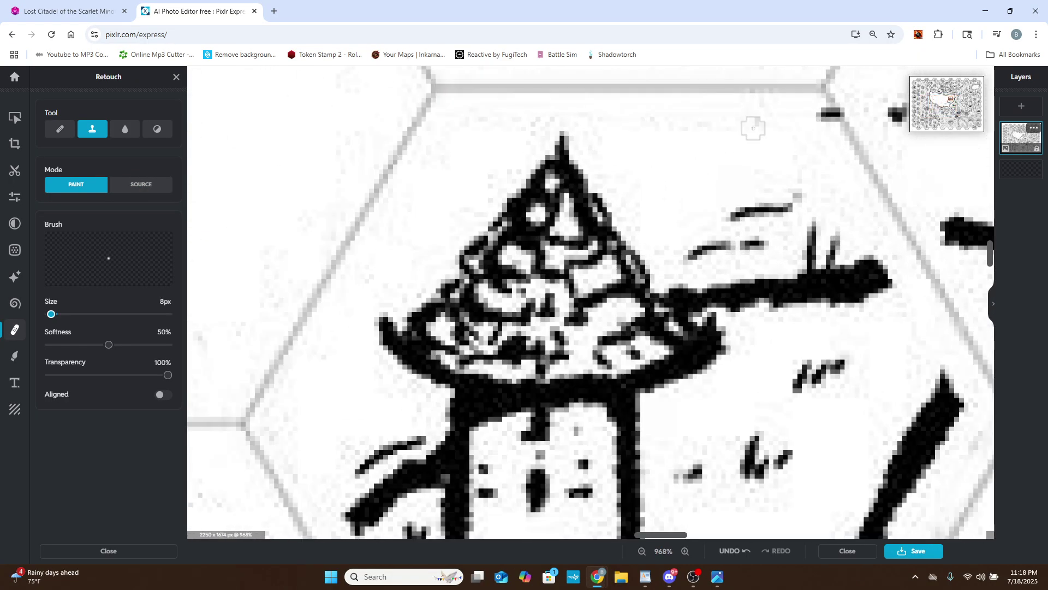
{"action": "left_click", "coordinate": [141, 184]}
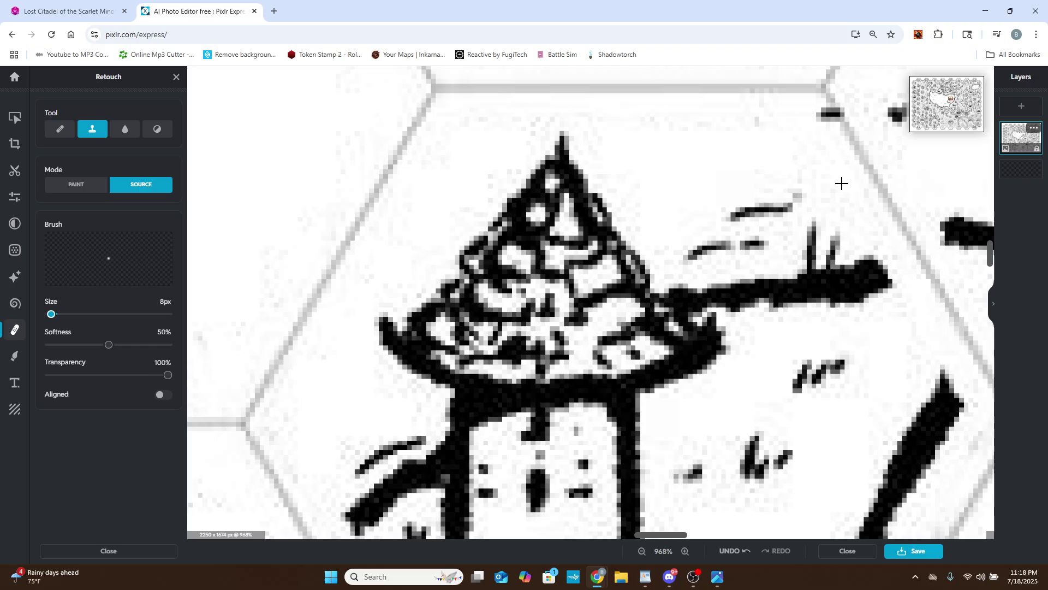
{"action": "left_click", "coordinate": [861, 155]}
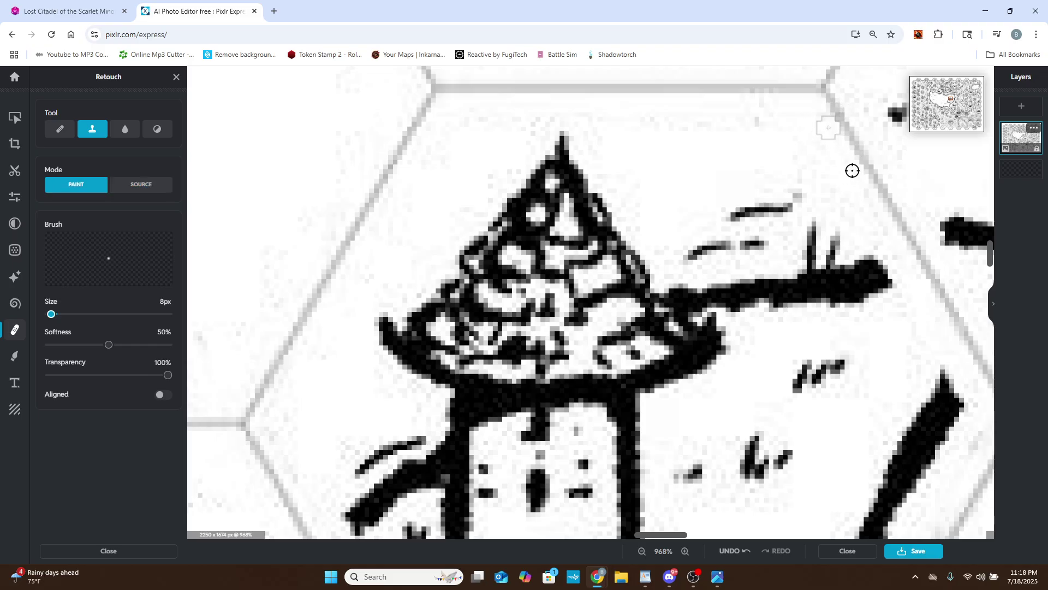
Try extending the tower island's lower-right shoreline across the gap, sampling from the middle of that shoreline stroke, and undo the clone stroke.
{"action": "scroll", "coordinate": [787, 182], "scroll_direction": "down", "scroll_amount": 4}
{"action": "scroll", "coordinate": [783, 303], "scroll_direction": "down", "scroll_amount": 2}
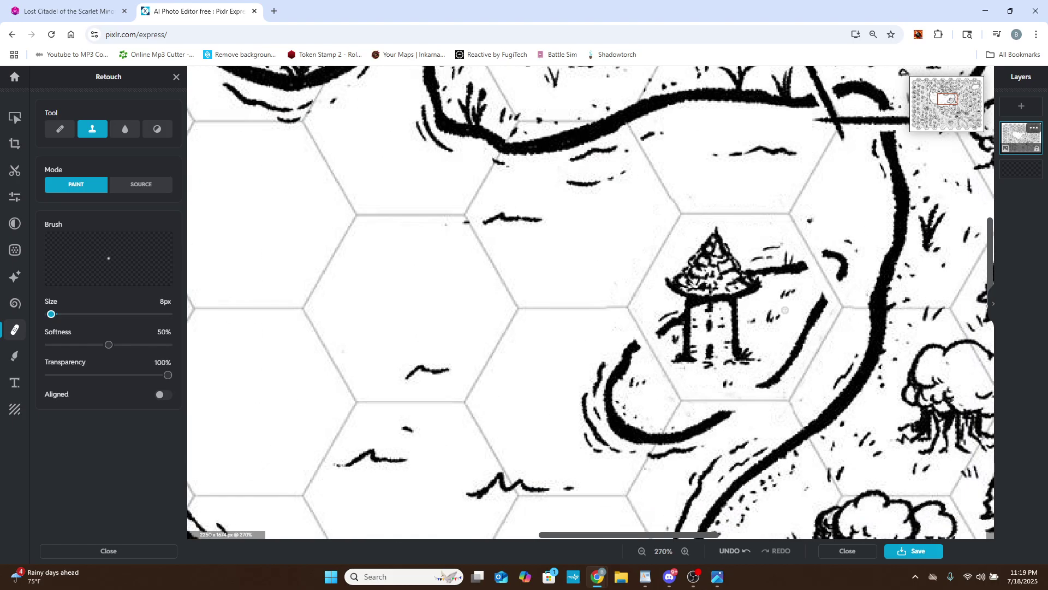
{"action": "scroll", "coordinate": [755, 339], "scroll_direction": "down", "scroll_amount": 1}
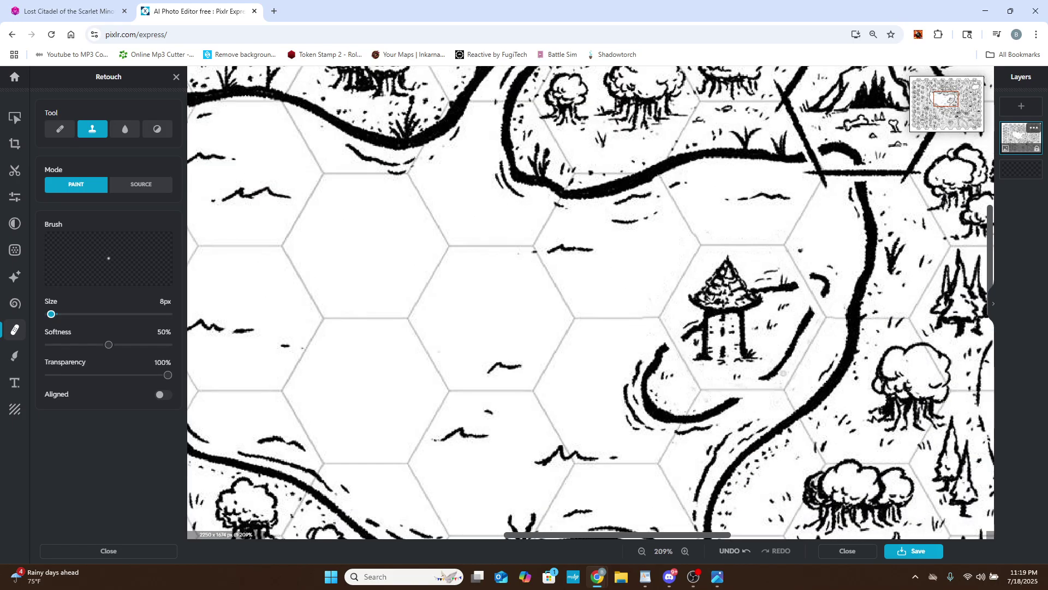
{"action": "scroll", "coordinate": [783, 374], "scroll_direction": "up", "scroll_amount": 4}
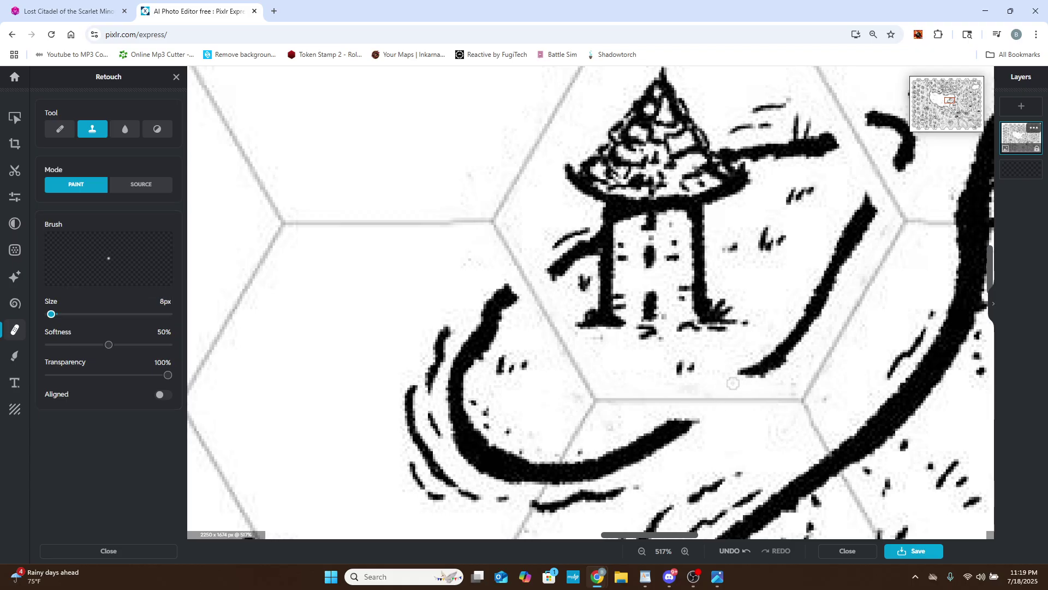
{"action": "left_click", "coordinate": [136, 186]}
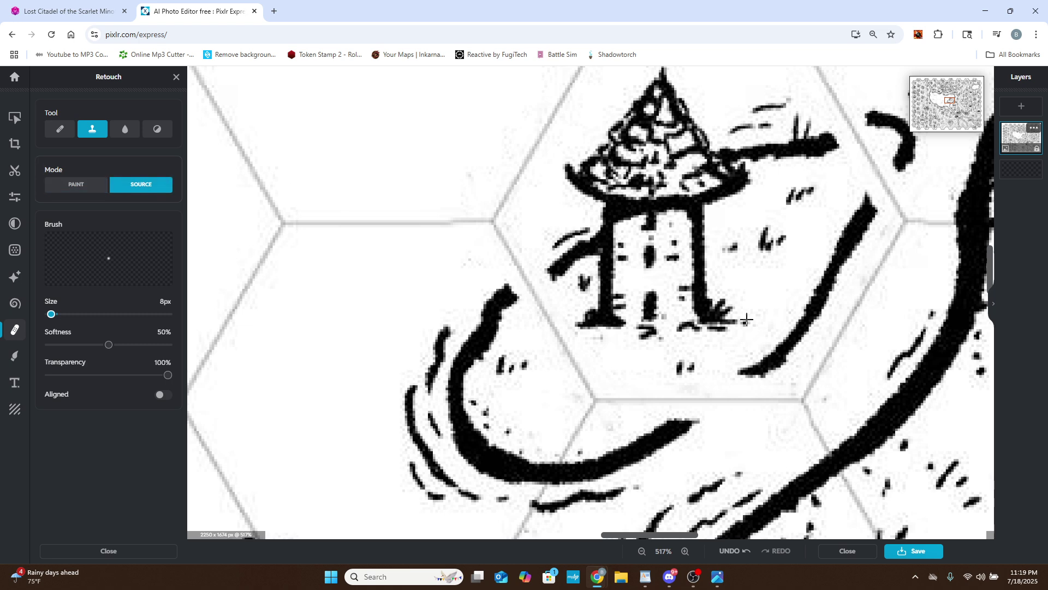
{"action": "left_click", "coordinate": [808, 320]}
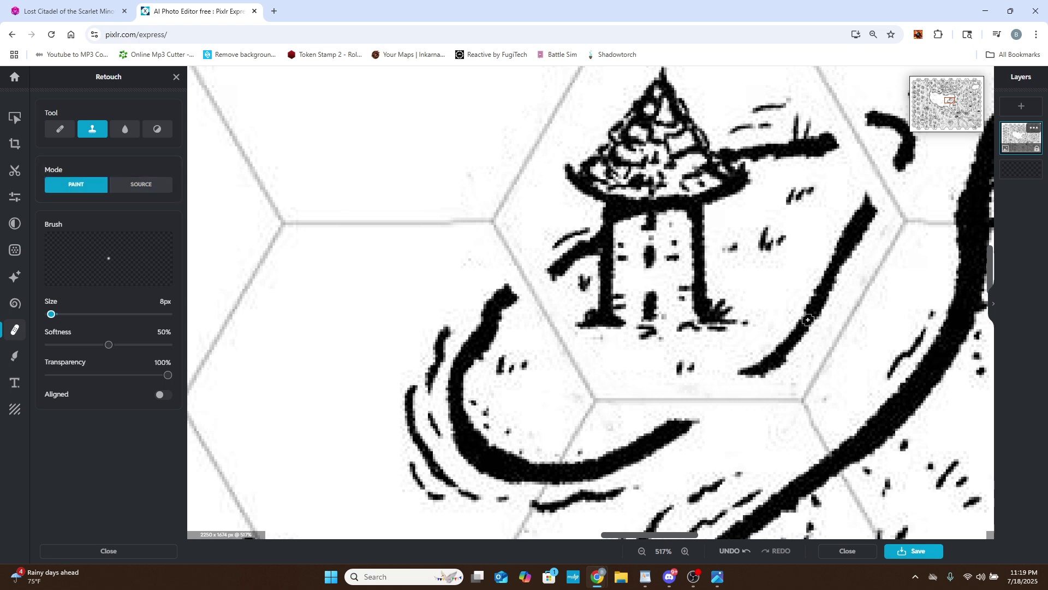
{"action": "left_click", "coordinate": [138, 186]}
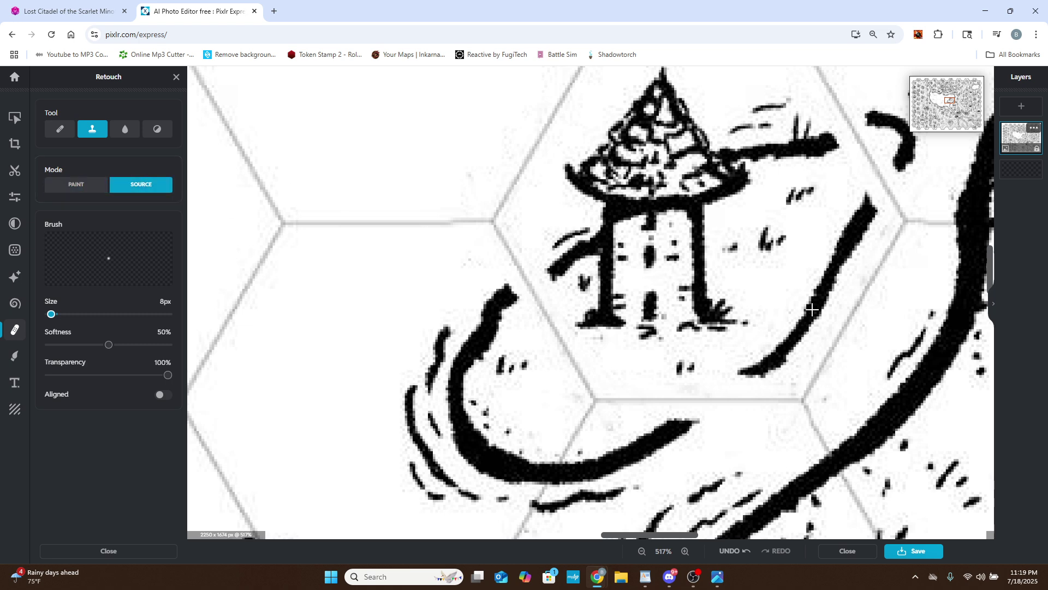
{"action": "left_click", "coordinate": [814, 301]}
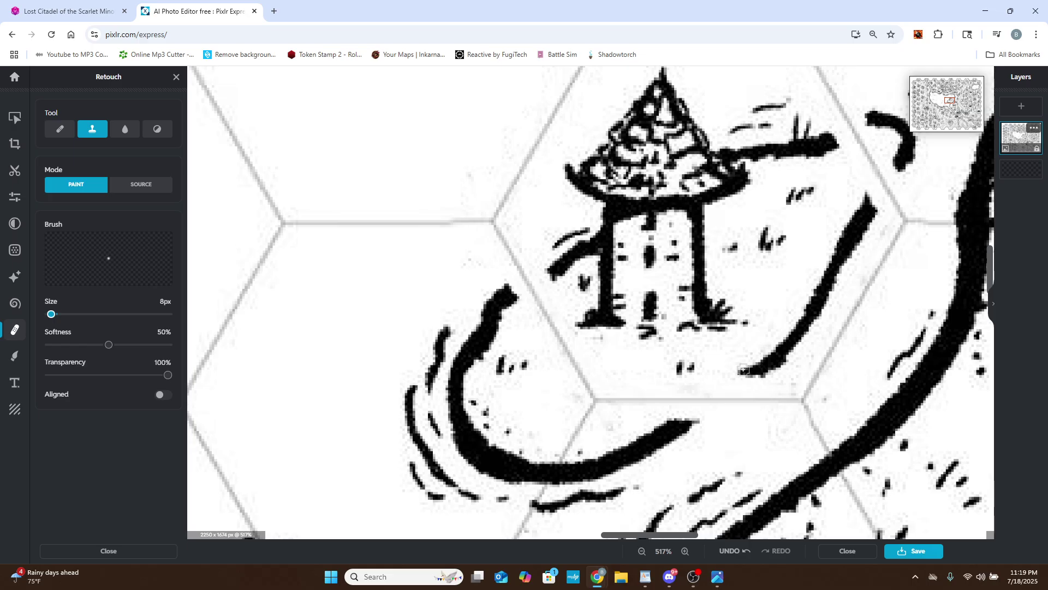
{"action": "mouse_move", "coordinate": [742, 373]}
{"action": "left_mouse_down"}
{"action": "mouse_move", "coordinate": [704, 429]}
{"action": "mouse_move", "coordinate": [748, 376]}
{"action": "mouse_move", "coordinate": [711, 439]}
{"action": "mouse_move", "coordinate": [750, 389]}
{"action": "left_mouse_up"}
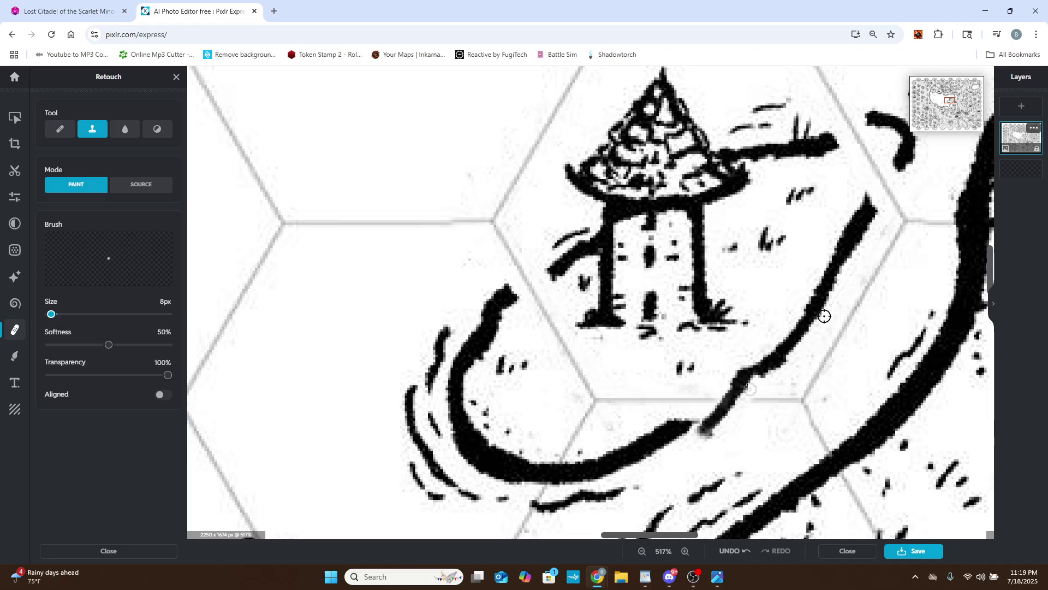
{"action": "left_click", "coordinate": [729, 551]}
Retry cloning short shoreline strokes at the lower end of the island's right shore with the same source, undoing each one.
{"action": "left_click_drag", "start_coordinate": [731, 367], "coordinate": [745, 378]}
{"action": "left_click", "coordinate": [747, 553]}
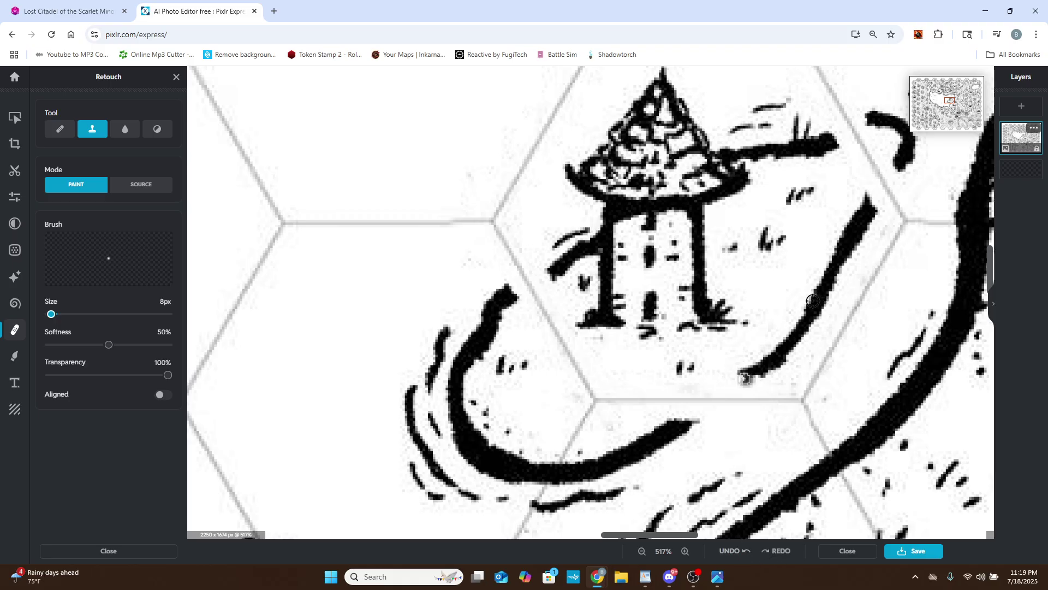
{"action": "left_click", "coordinate": [731, 551]}
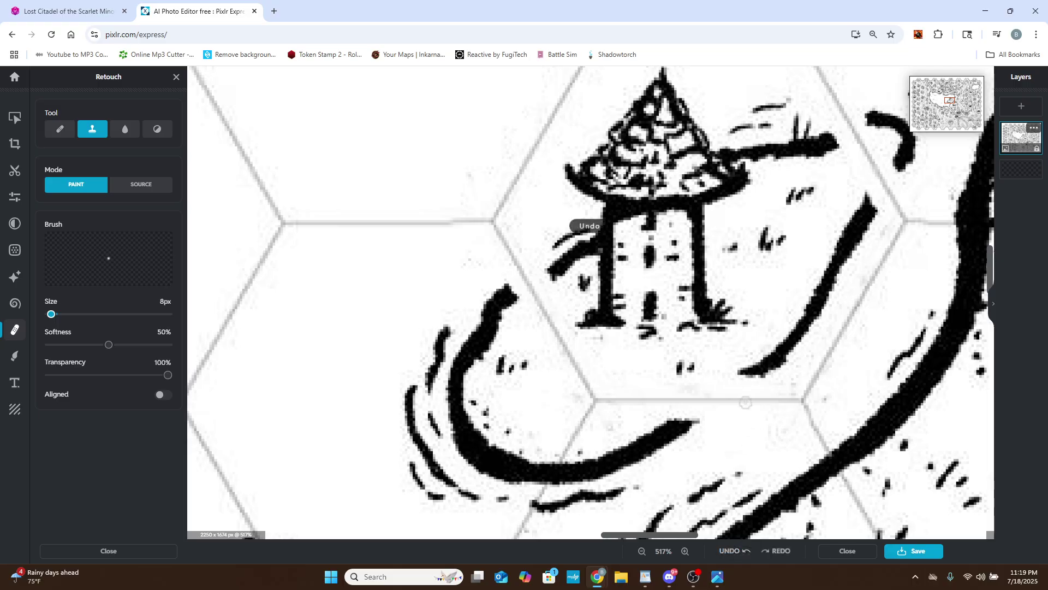
{"action": "mouse_move", "coordinate": [726, 378]}
{"action": "left_mouse_down"}
{"action": "mouse_move", "coordinate": [682, 422]}
{"action": "mouse_move", "coordinate": [722, 378]}
{"action": "mouse_move", "coordinate": [686, 418]}
{"action": "mouse_move", "coordinate": [723, 384]}
{"action": "left_mouse_up"}
{"action": "left_click", "coordinate": [732, 552]}
Try bridging the island's shoreline gap with the upper end of the right shore stroke as the clone source, and undo the stroke.
{"action": "left_click", "coordinate": [145, 181]}
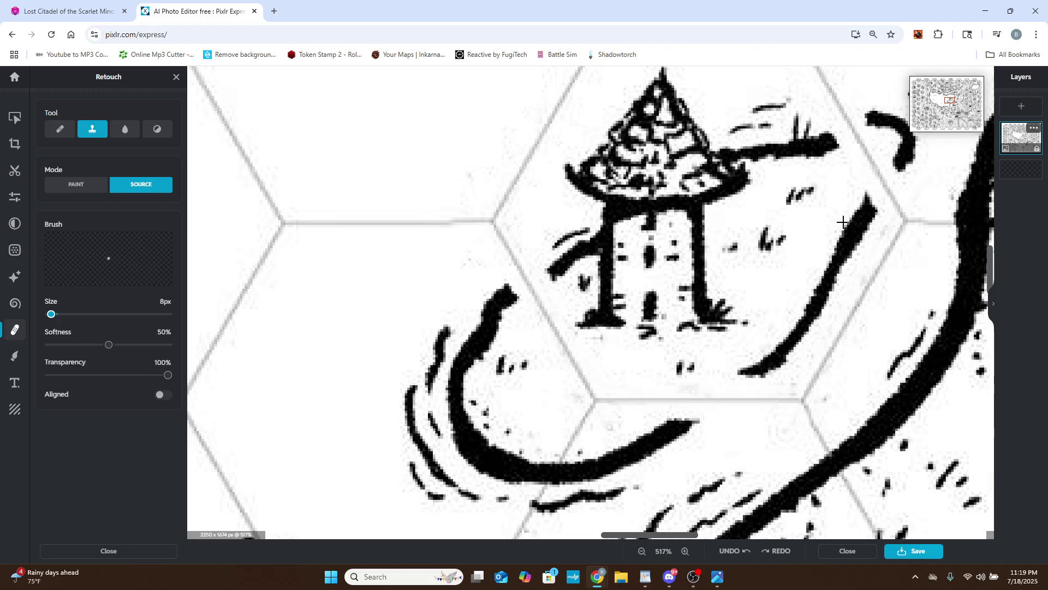
{"action": "left_click", "coordinate": [861, 206]}
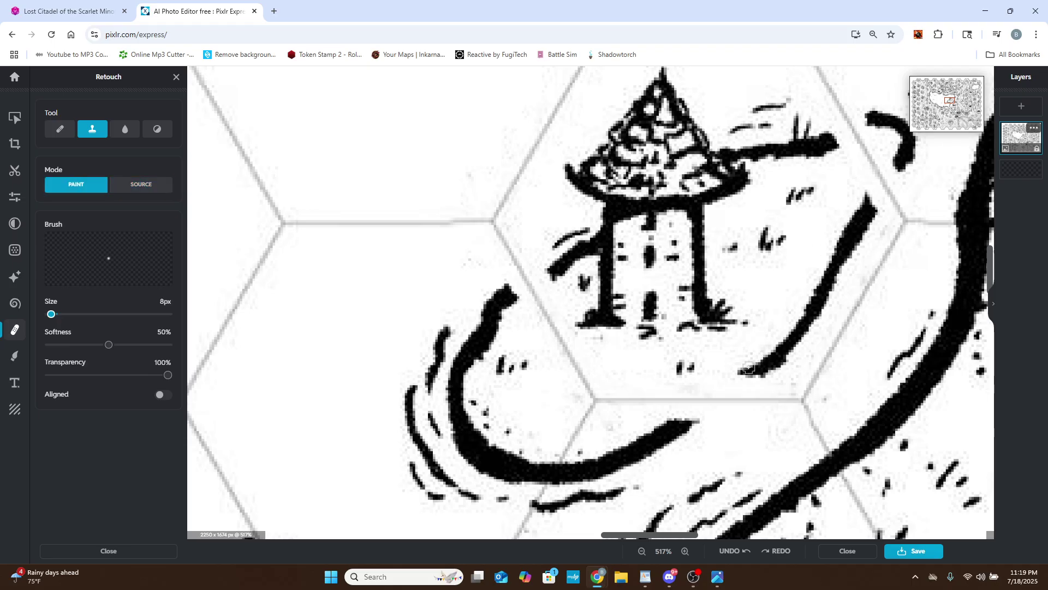
{"action": "left_click_drag", "start_coordinate": [740, 370], "coordinate": [713, 423]}
{"action": "left_click", "coordinate": [732, 550]}
{"action": "scroll", "coordinate": [792, 318], "scroll_direction": "down", "scroll_amount": 5}
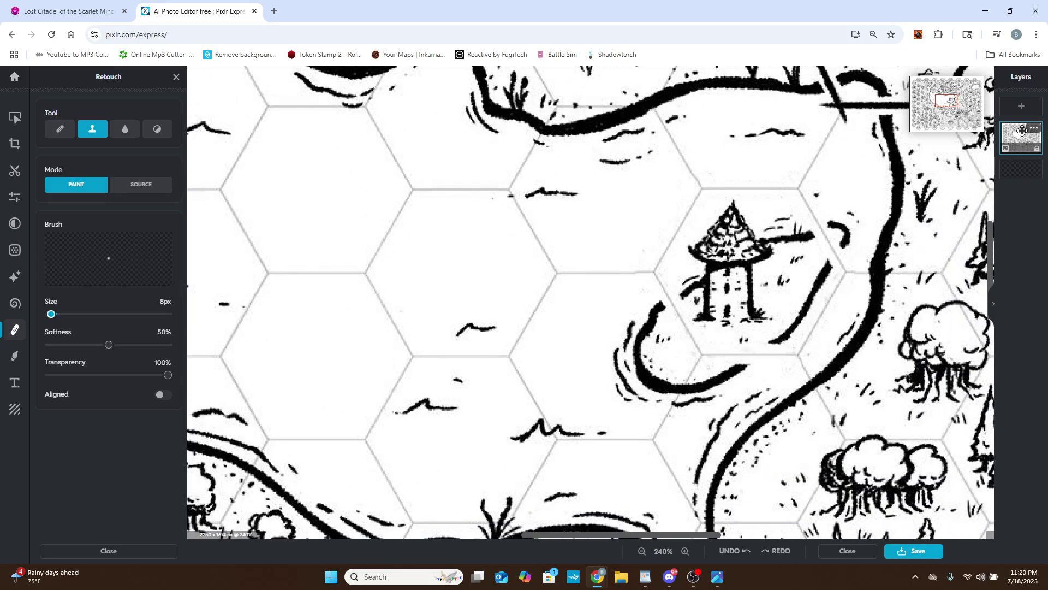
Return to the project overview and duplicate the active the_gloaming_hex_map.jpg project.
{"action": "left_click", "coordinate": [17, 79]}
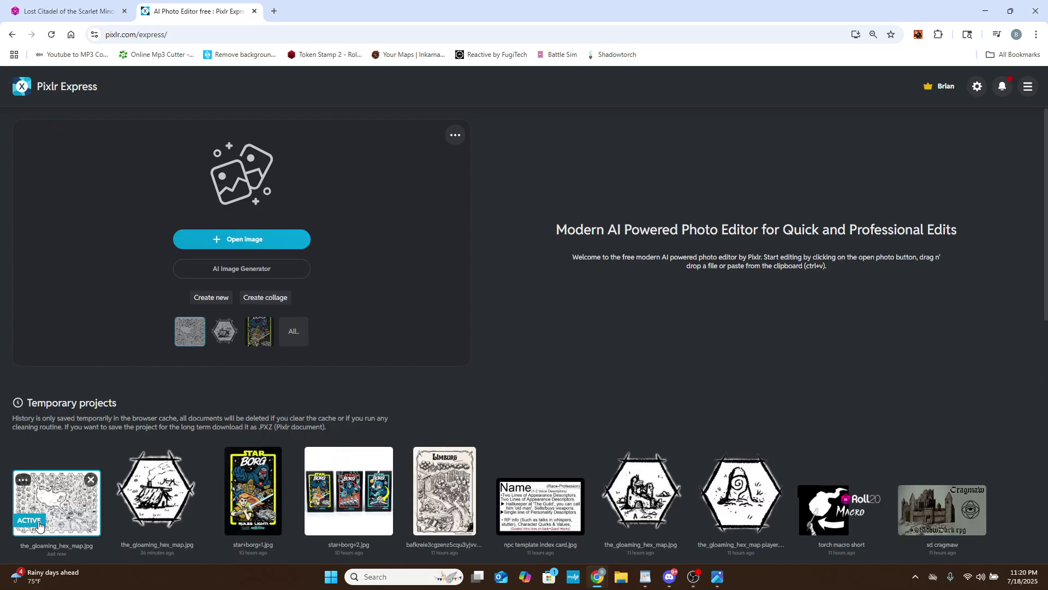
{"action": "left_click", "coordinate": [23, 482]}
{"action": "left_click", "coordinate": [35, 506]}
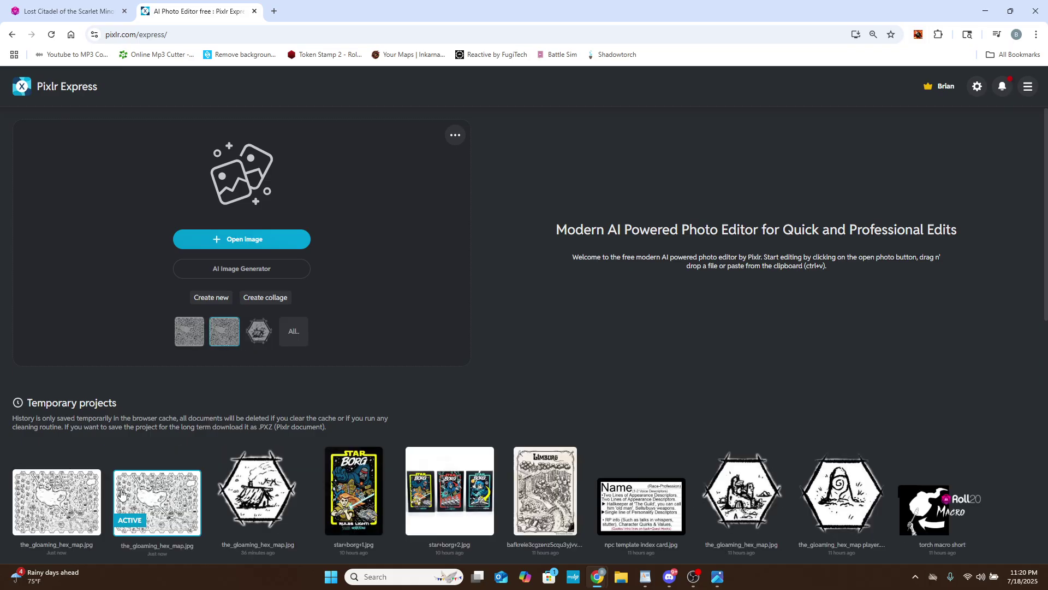
Open the active copy of the_gloaming_hex_map.jpg and duplicate its Background layer.
{"action": "left_click", "coordinate": [171, 509]}
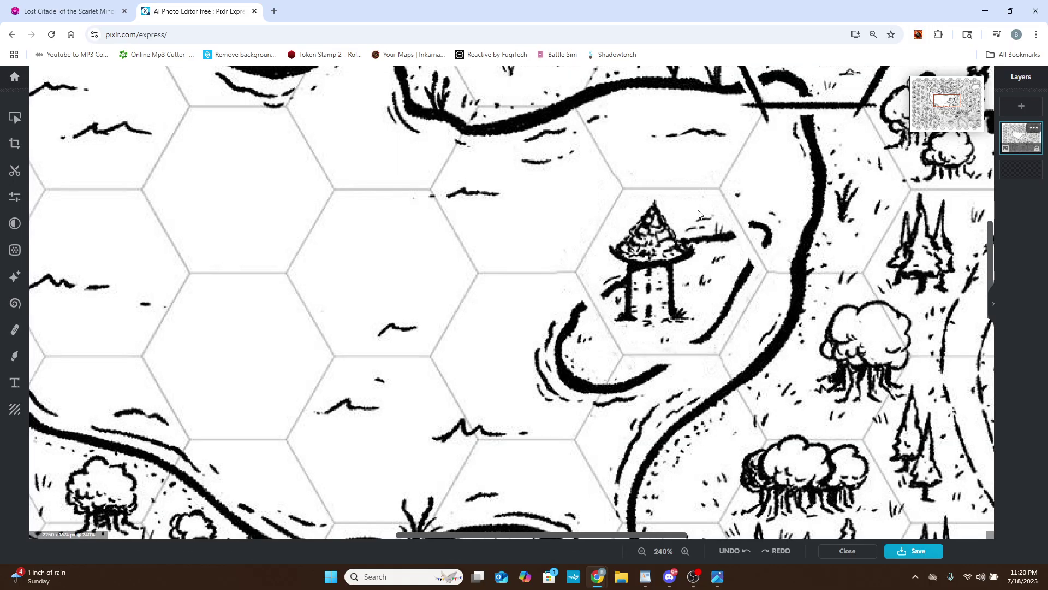
{"action": "scroll", "coordinate": [751, 278], "scroll_direction": "up", "scroll_amount": 1}
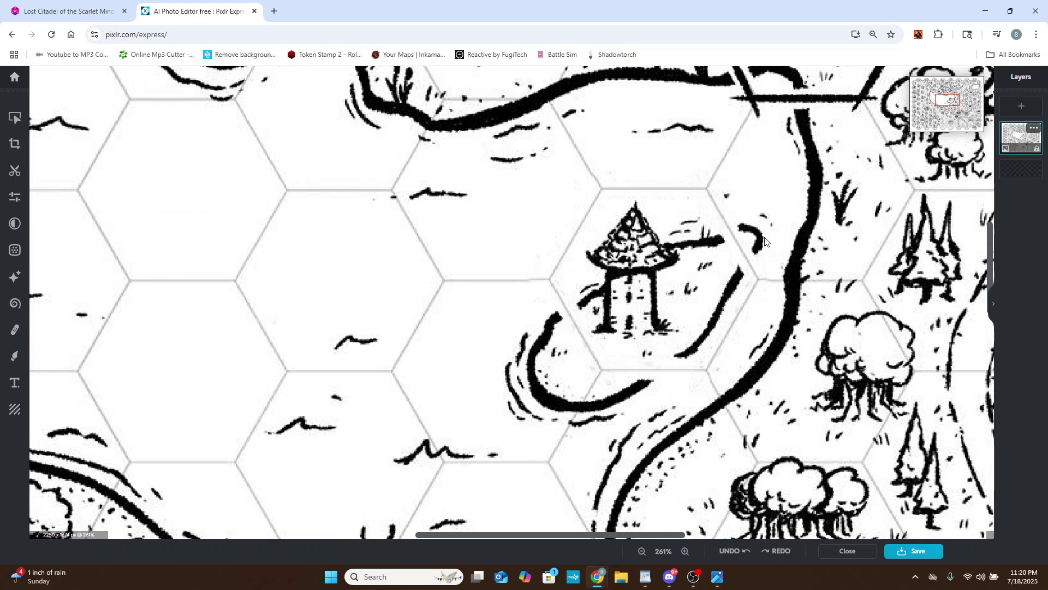
{"action": "left_click", "coordinate": [1034, 128]}
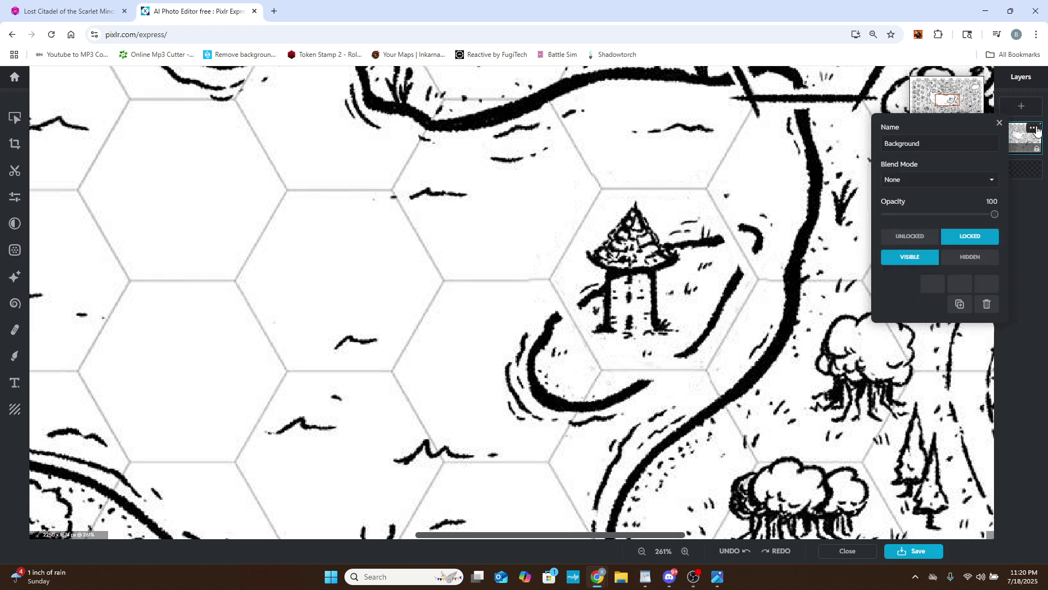
{"action": "left_click", "coordinate": [960, 304]}
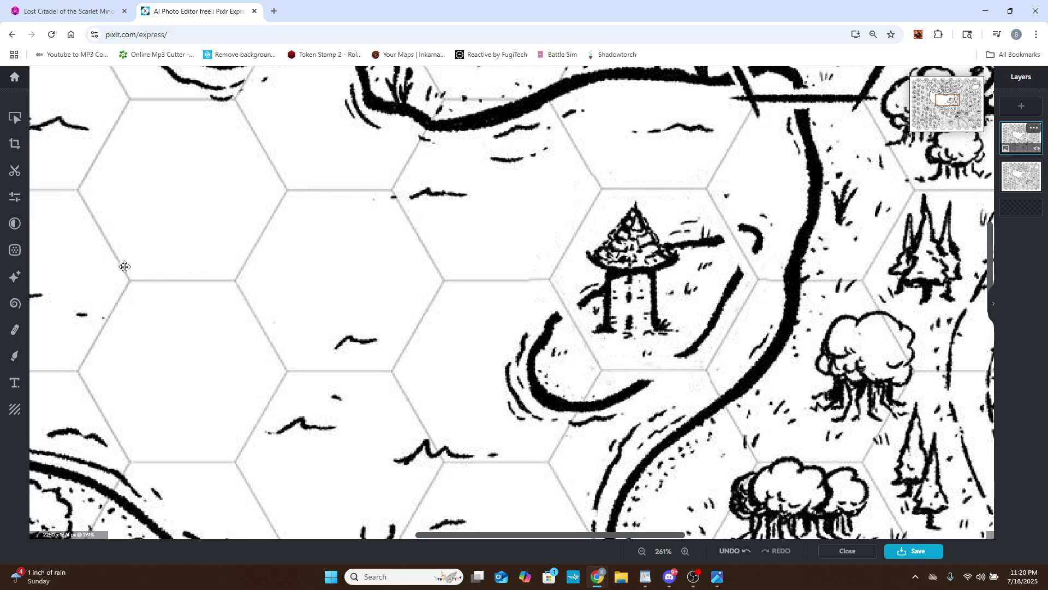
Cut the duplicated layer down to the tower island's right shore stroke, using the lasso cutout in Keep mode with Light softness.
{"action": "left_click", "coordinate": [15, 171]}
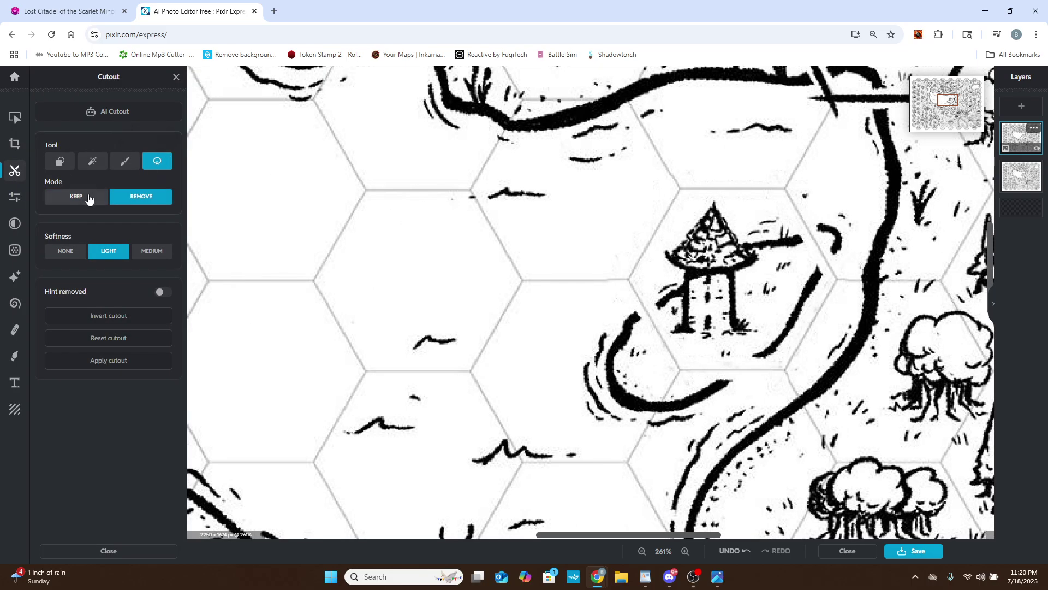
{"action": "scroll", "coordinate": [770, 344], "scroll_direction": "up", "scroll_amount": 10}
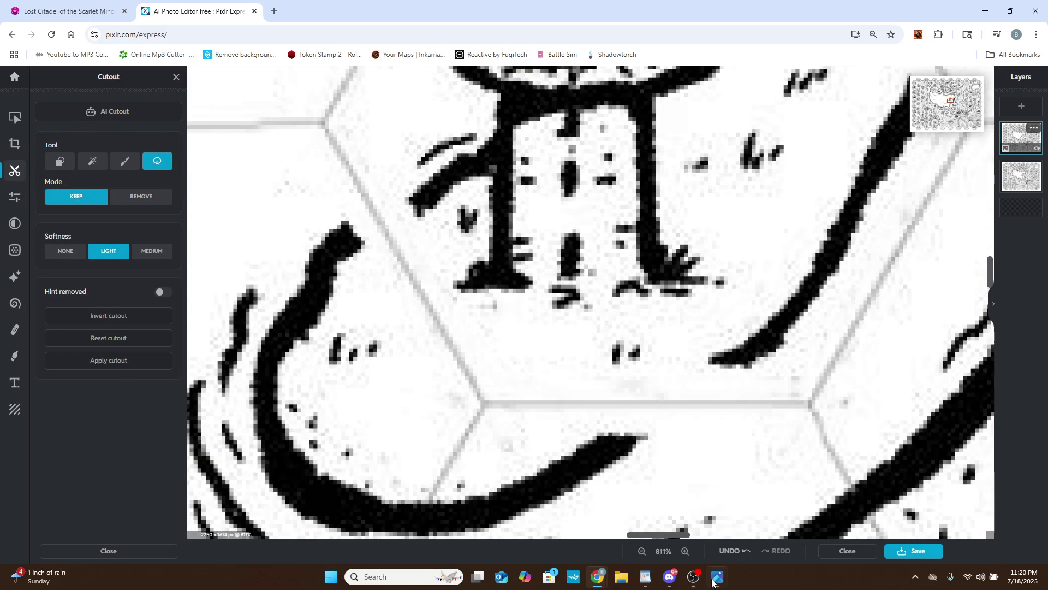
{"action": "left_click_drag", "start_coordinate": [653, 536], "coordinate": [673, 534]}
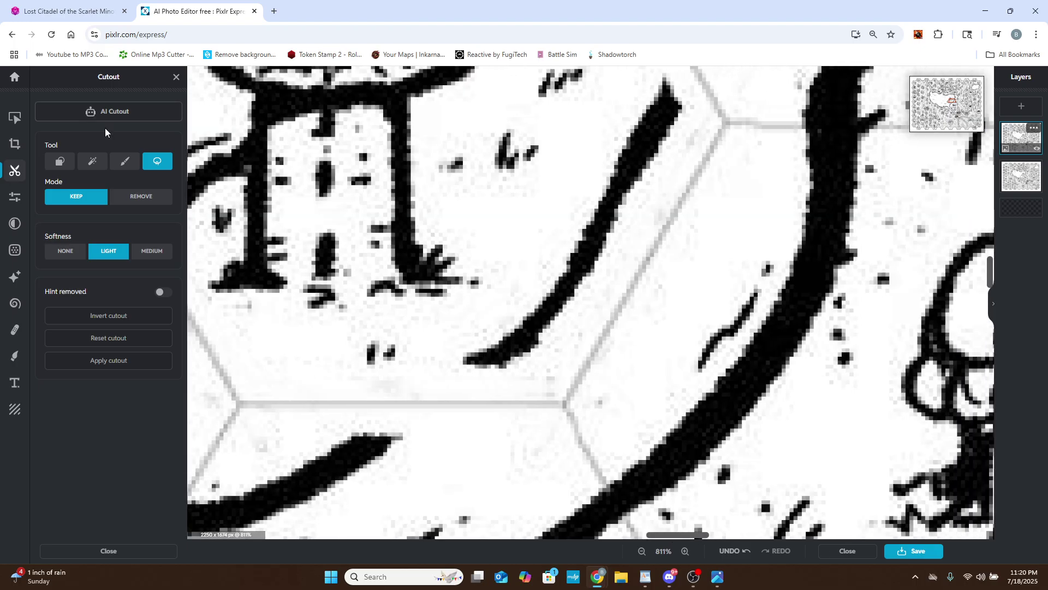
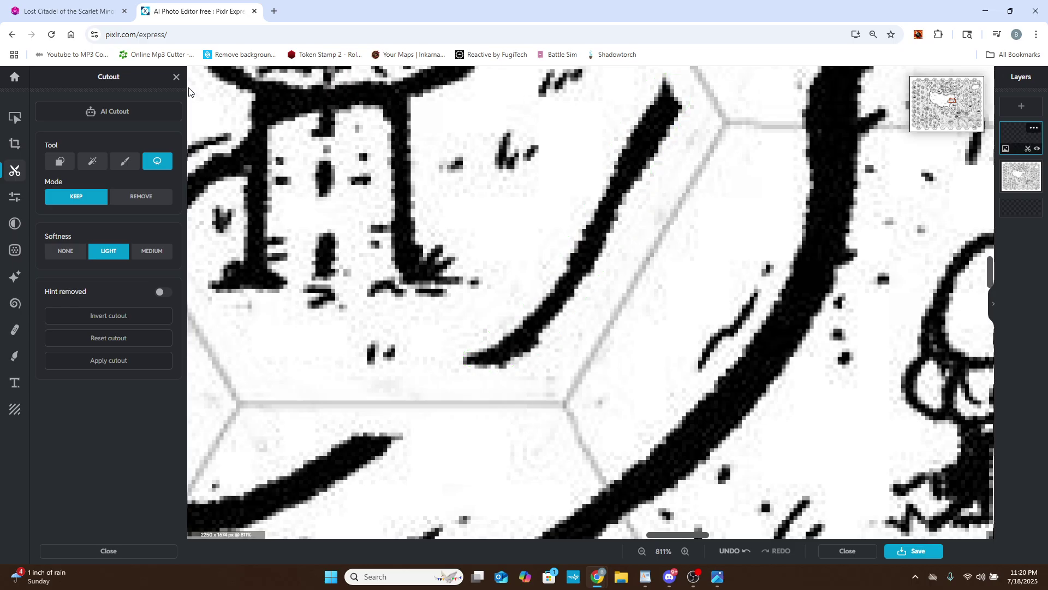
Move the cut-out shore stroke off its original place and rotate it roughly half a turn.
{"action": "left_click", "coordinate": [15, 117]}
{"action": "mouse_move", "coordinate": [594, 247]}
{"action": "left_mouse_down"}
{"action": "mouse_move", "coordinate": [565, 288]}
{"action": "mouse_move", "coordinate": [461, 353]}
{"action": "mouse_move", "coordinate": [498, 365]}
{"action": "left_mouse_up"}
{"action": "scroll", "coordinate": [498, 364], "scroll_direction": "down", "scroll_amount": 10}
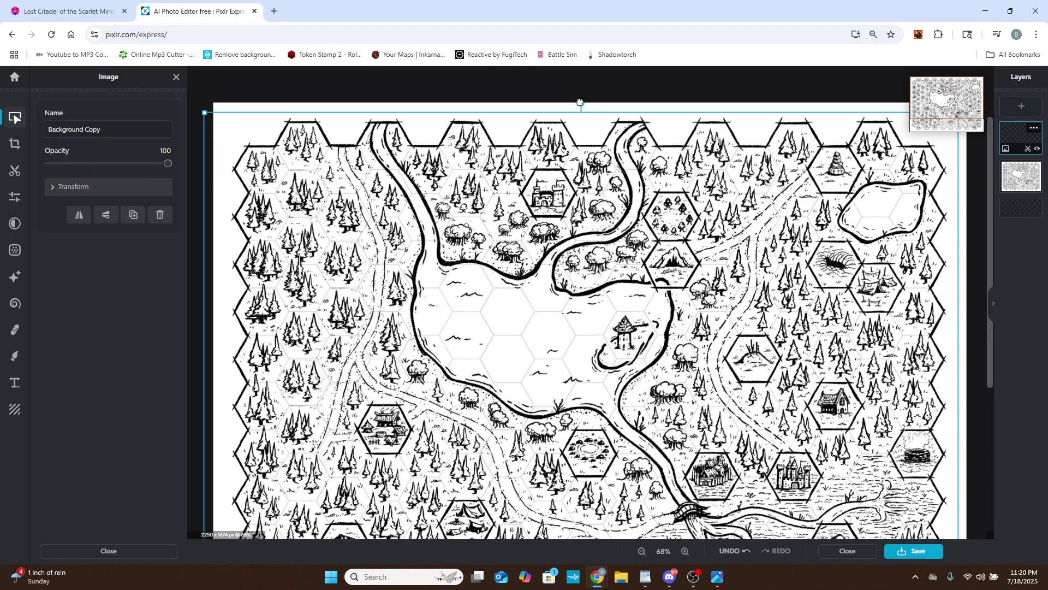
{"action": "left_click_drag", "start_coordinate": [580, 103], "coordinate": [471, 359]}
{"action": "scroll", "coordinate": [471, 359], "scroll_direction": "down", "scroll_amount": 3}
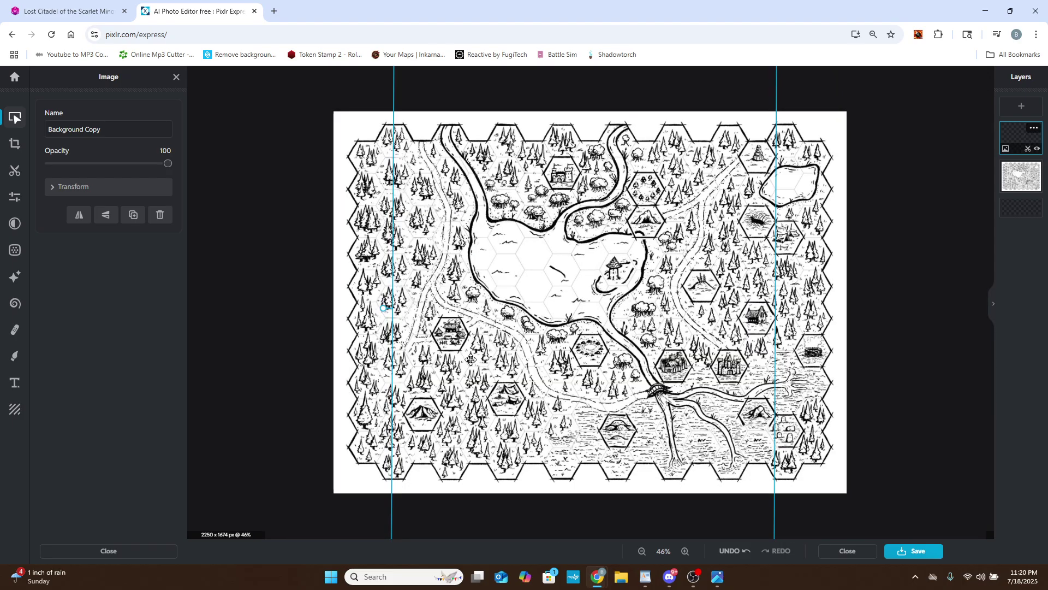
{"action": "left_click_drag", "start_coordinate": [384, 305], "coordinate": [393, 251]}
Move the rotated stroke into the gap between the island's lower shore and its right shore.
{"action": "scroll", "coordinate": [589, 304], "scroll_direction": "up", "scroll_amount": 2}
{"action": "scroll", "coordinate": [590, 304], "scroll_direction": "up", "scroll_amount": 4}
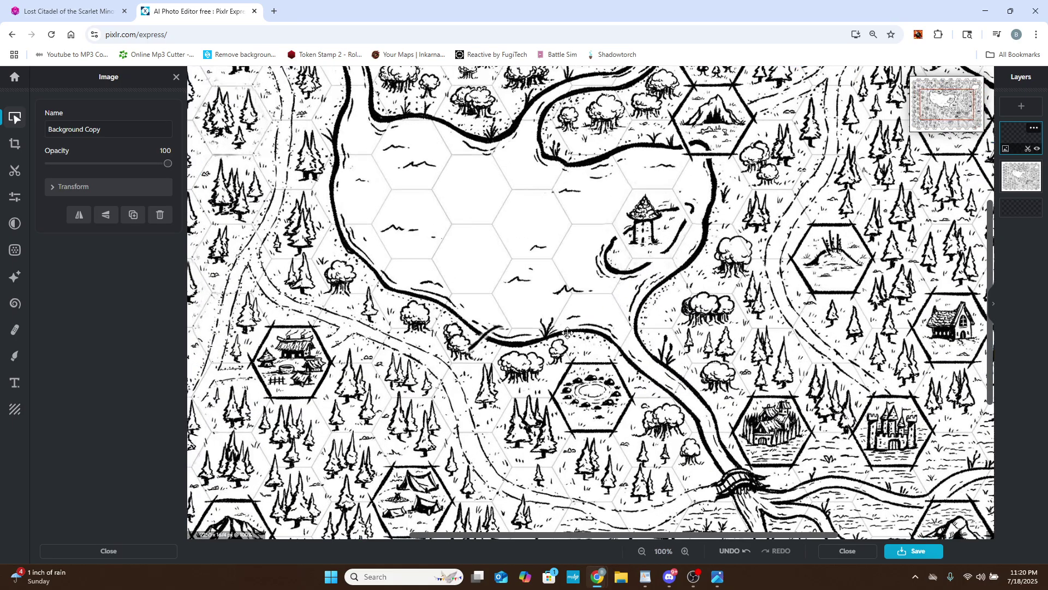
{"action": "left_click_drag", "start_coordinate": [792, 207], "coordinate": [789, 214]}
{"action": "scroll", "coordinate": [779, 228], "scroll_direction": "up", "scroll_amount": 5}
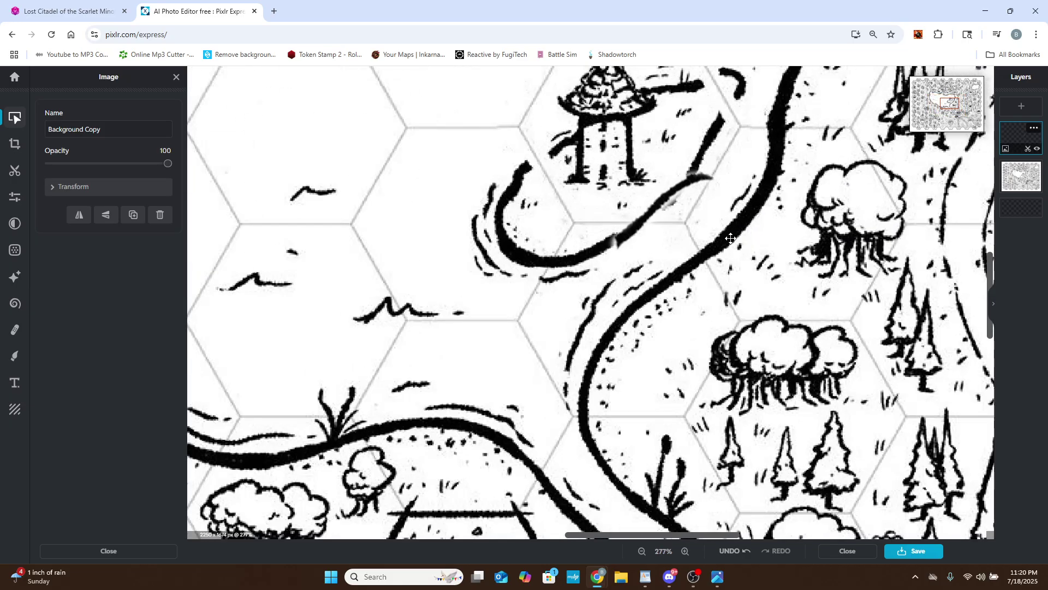
{"action": "left_click_drag", "start_coordinate": [658, 194], "coordinate": [651, 201]}
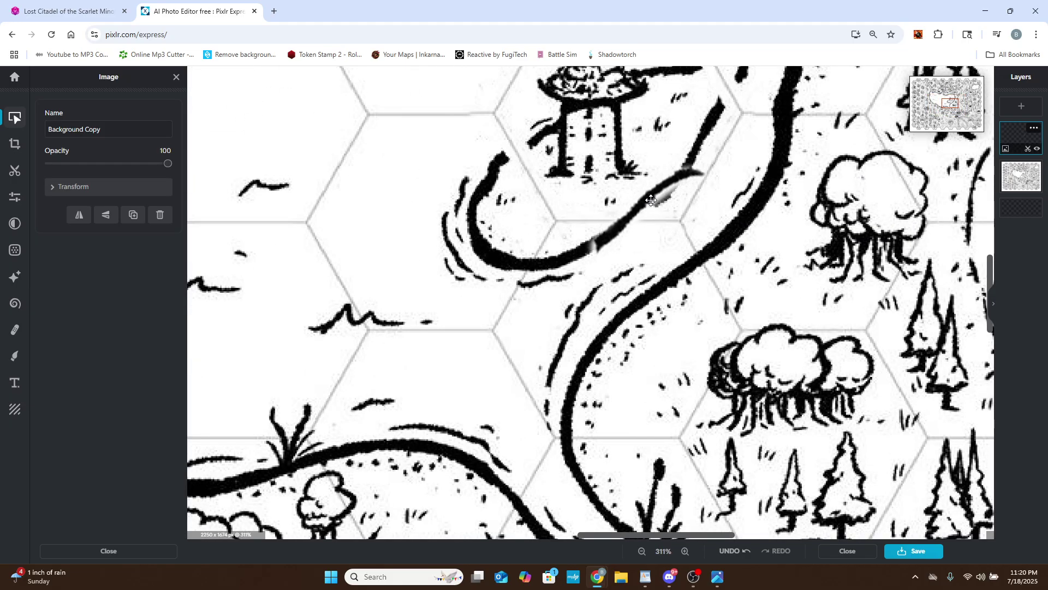
Fine-tune the rotation of the cut-out stroke so it follows the curve of the island's shoreline.
{"action": "scroll", "coordinate": [652, 199], "scroll_direction": "down", "scroll_amount": 12}
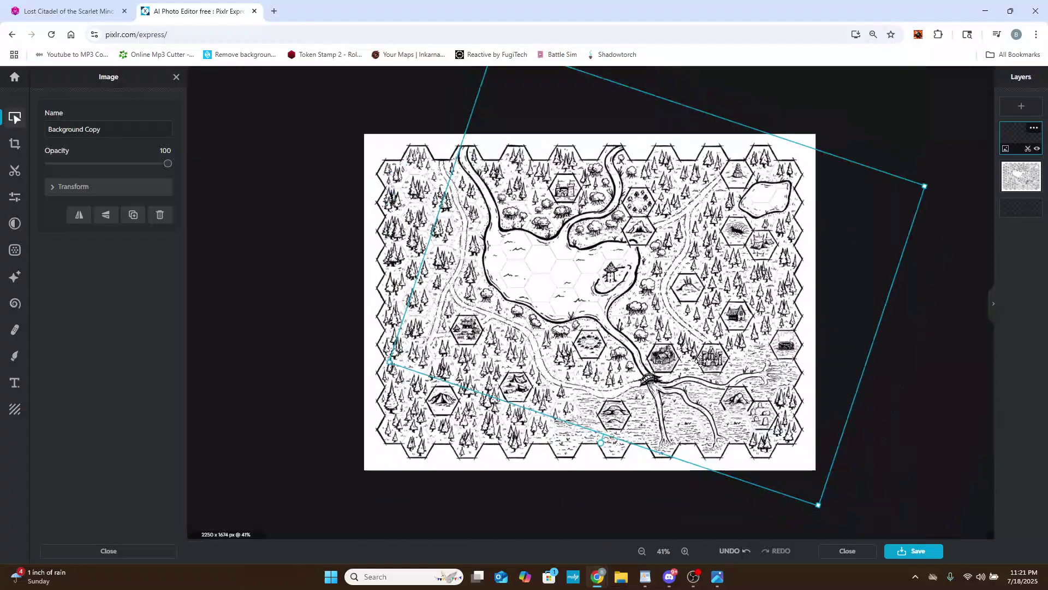
{"action": "scroll", "coordinate": [623, 455], "scroll_direction": "up", "scroll_amount": 4}
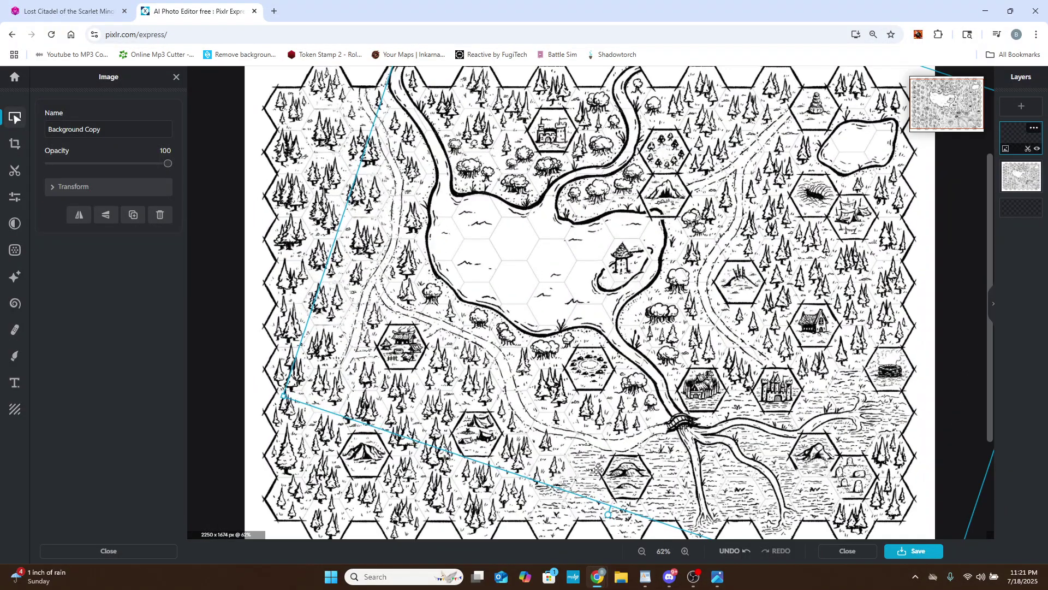
{"action": "left_click_drag", "start_coordinate": [608, 513], "coordinate": [607, 514]}
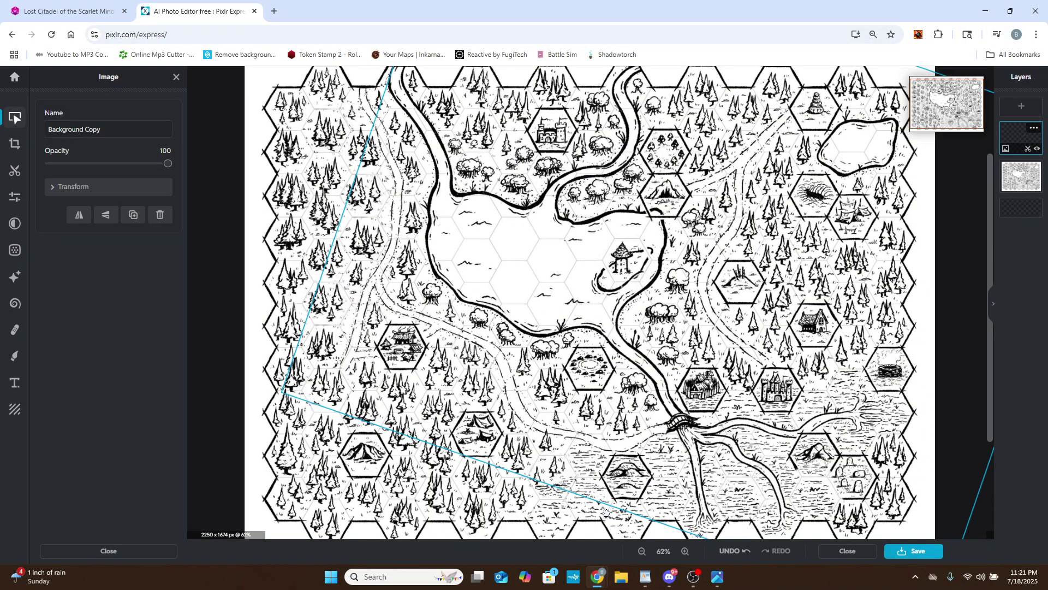
{"action": "scroll", "coordinate": [617, 255], "scroll_direction": "up", "scroll_amount": 8}
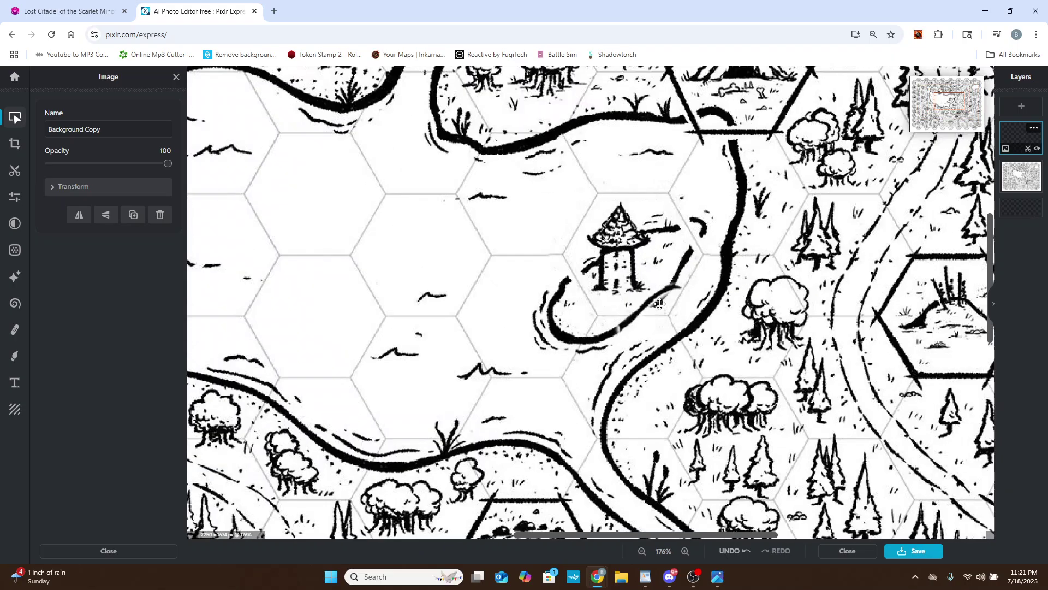
Trim the pale edge of the cut-out stroke where it meets the island's lower shore, using the lasso cutout in Remove mode.
{"action": "scroll", "coordinate": [640, 306], "scroll_direction": "up", "scroll_amount": 3}
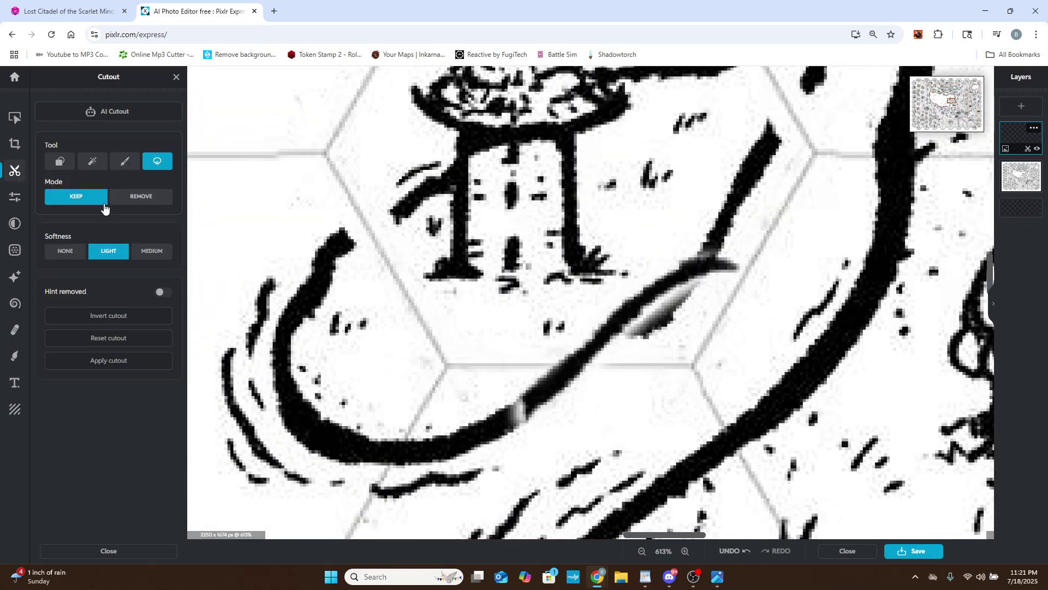
{"action": "left_click", "coordinate": [141, 196]}
{"action": "scroll", "coordinate": [503, 418], "scroll_direction": "up", "scroll_amount": 2}
{"action": "scroll", "coordinate": [503, 414], "scroll_direction": "up", "scroll_amount": 2}
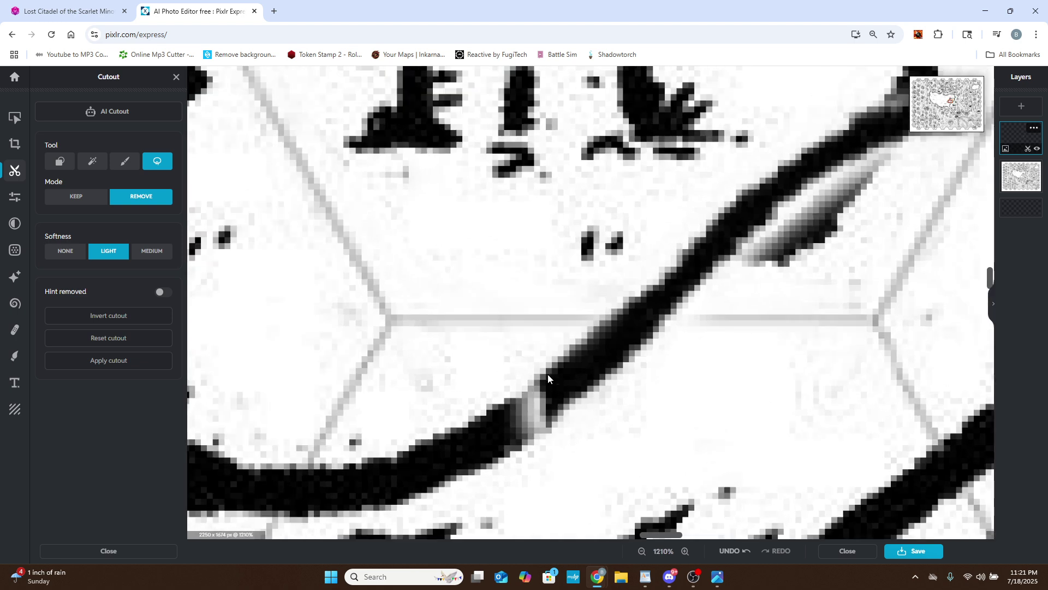
{"action": "left_click_drag", "start_coordinate": [471, 422], "coordinate": [463, 362]}
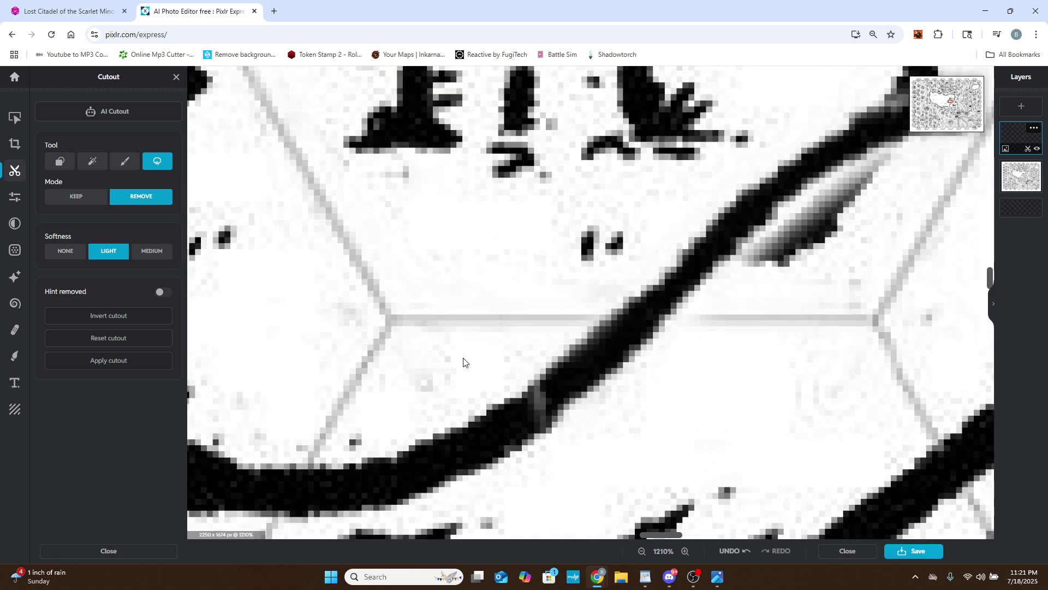
{"action": "key", "text": "ctrl+z"}
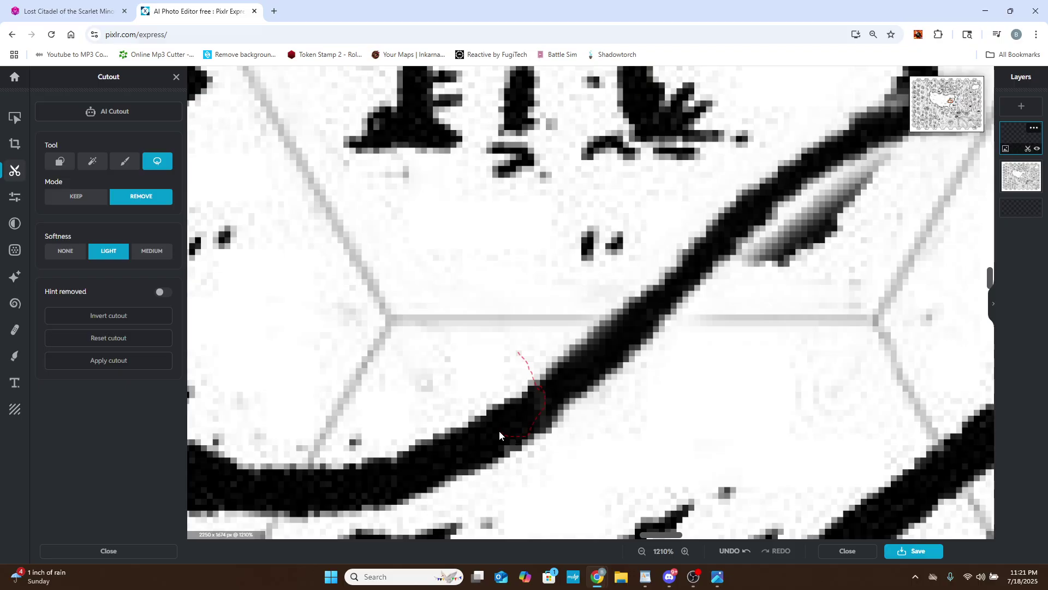
{"action": "left_click_drag", "start_coordinate": [499, 431], "coordinate": [524, 381]}
{"action": "key", "text": "ctrl+z"}
Trim the pale edge over the original shore stroke and remove the pointed tail from the cut-out piece's upper end.
{"action": "left_click_drag", "start_coordinate": [646, 533], "coordinate": [668, 533]}
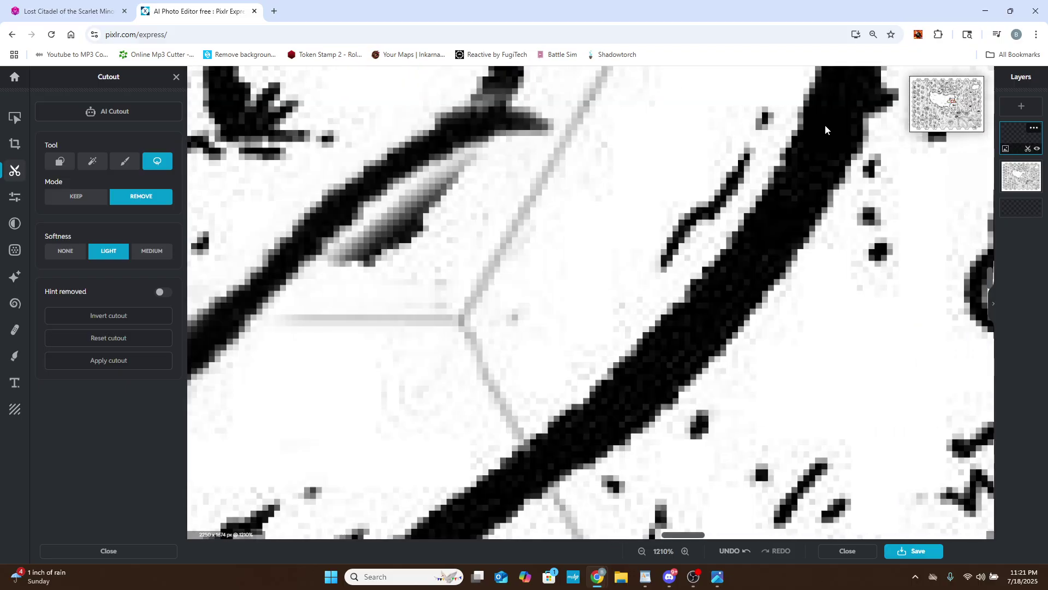
{"action": "left_click_drag", "start_coordinate": [503, 144], "coordinate": [455, 161]}
{"action": "key", "text": "ctrl+z"}
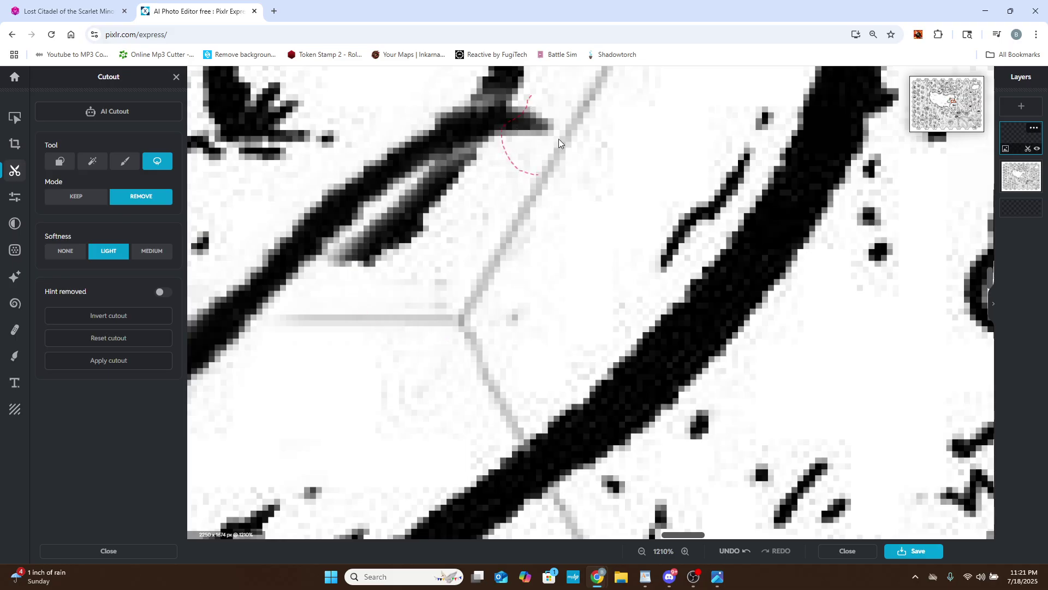
{"action": "mouse_move", "coordinate": [559, 138]}
{"action": "left_mouse_down"}
{"action": "mouse_move", "coordinate": [519, 122]}
{"action": "mouse_move", "coordinate": [548, 166]}
{"action": "mouse_move", "coordinate": [595, 120]}
{"action": "mouse_move", "coordinate": [554, 99]}
{"action": "left_mouse_up"}
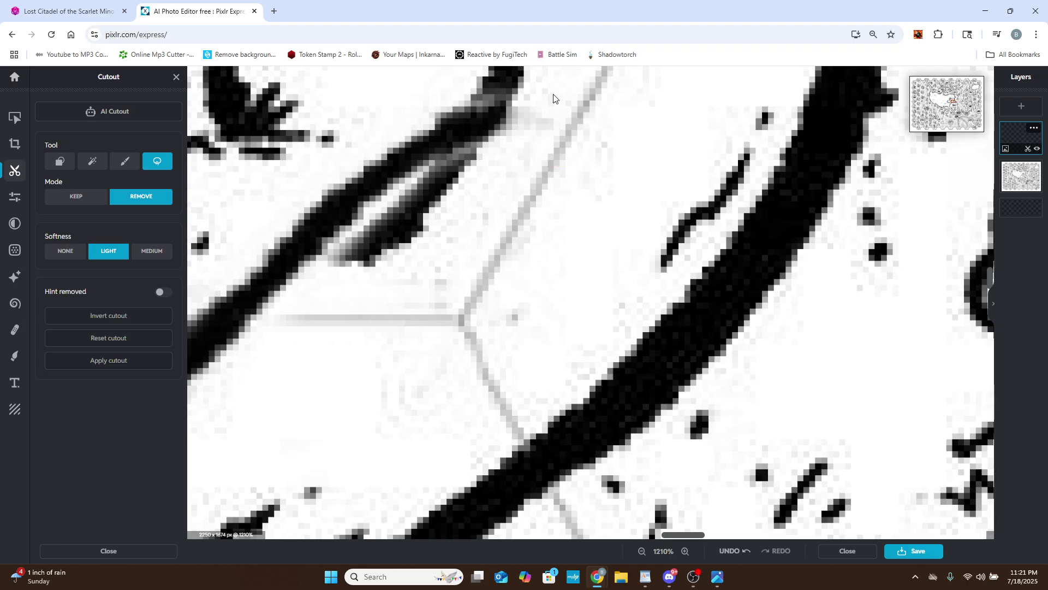
Trim the remaining pale edges around the cut-out piece where it joins the island's right shore stroke.
{"action": "scroll", "coordinate": [567, 139], "scroll_direction": "down", "scroll_amount": 5}
{"action": "scroll", "coordinate": [483, 140], "scroll_direction": "up", "scroll_amount": 5}
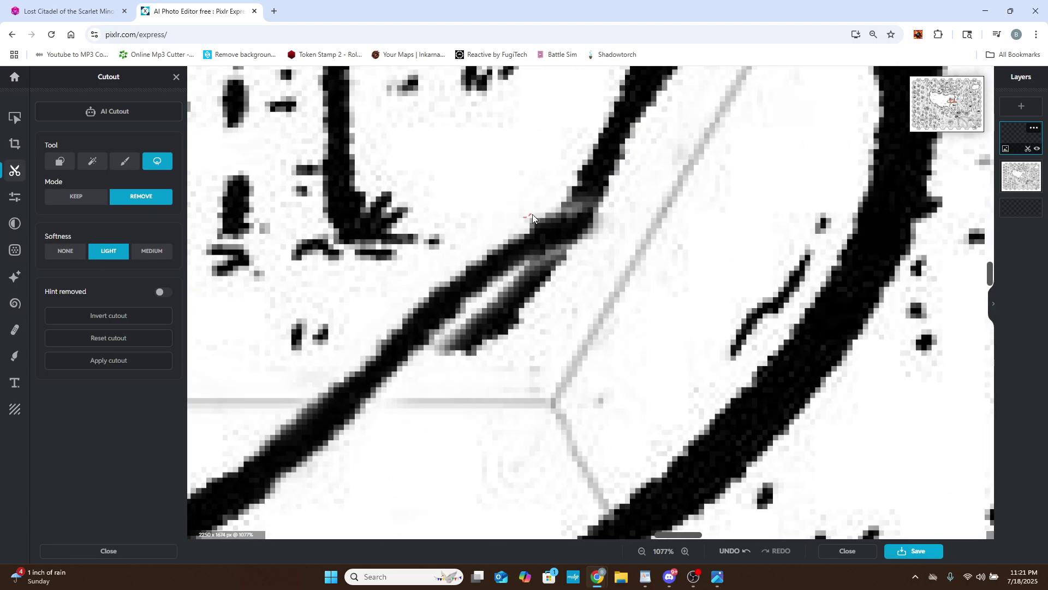
{"action": "mouse_move", "coordinate": [620, 192]}
{"action": "left_mouse_down"}
{"action": "mouse_move", "coordinate": [600, 203]}
{"action": "mouse_move", "coordinate": [539, 210]}
{"action": "mouse_move", "coordinate": [454, 169]}
{"action": "mouse_move", "coordinate": [605, 212]}
{"action": "left_mouse_up"}
{"action": "mouse_move", "coordinate": [501, 208]}
{"action": "left_mouse_down"}
{"action": "mouse_move", "coordinate": [493, 160]}
{"action": "mouse_move", "coordinate": [494, 175]}
{"action": "left_mouse_up"}
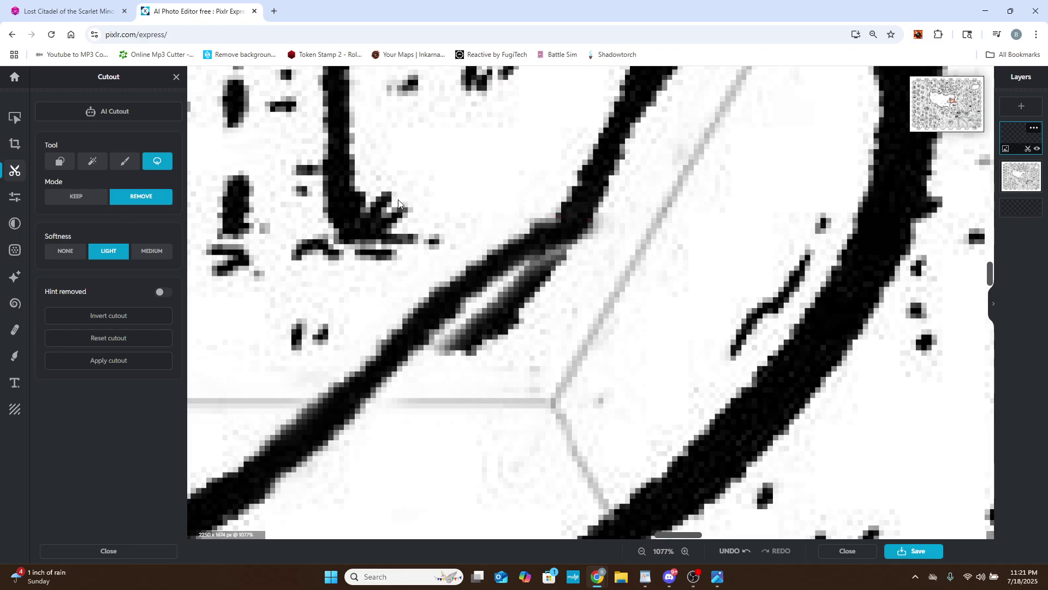
{"action": "mouse_move", "coordinate": [560, 211]}
{"action": "left_mouse_down"}
{"action": "mouse_move", "coordinate": [480, 221]}
{"action": "mouse_move", "coordinate": [516, 221]}
{"action": "left_mouse_up"}
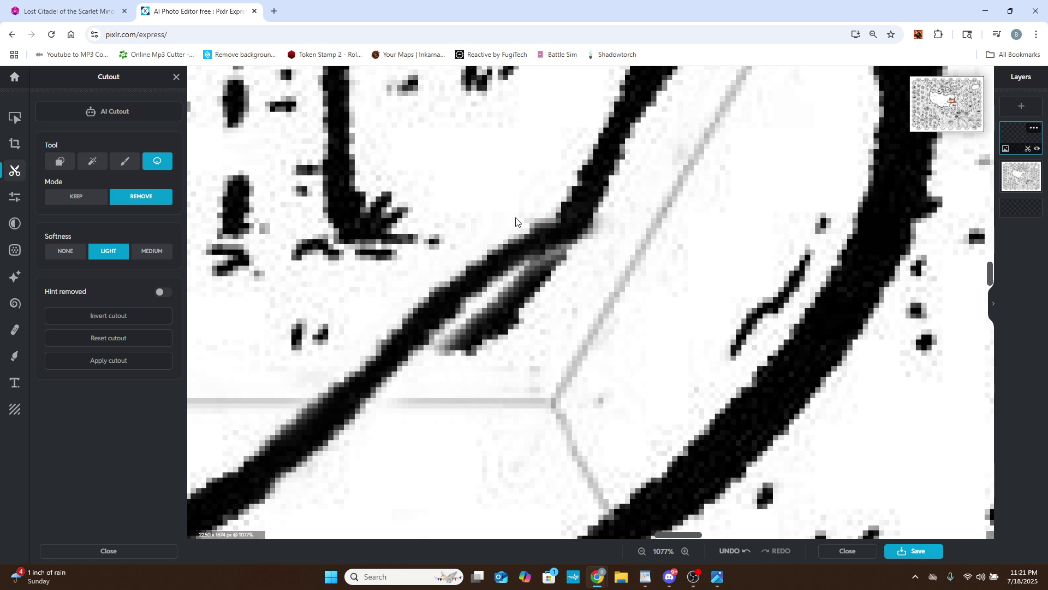
On the original background layer, paint over the leftover shoreline fragment beneath the new stroke with a 4px brush in white sampled from the map.
{"action": "left_click", "coordinate": [1011, 180]}
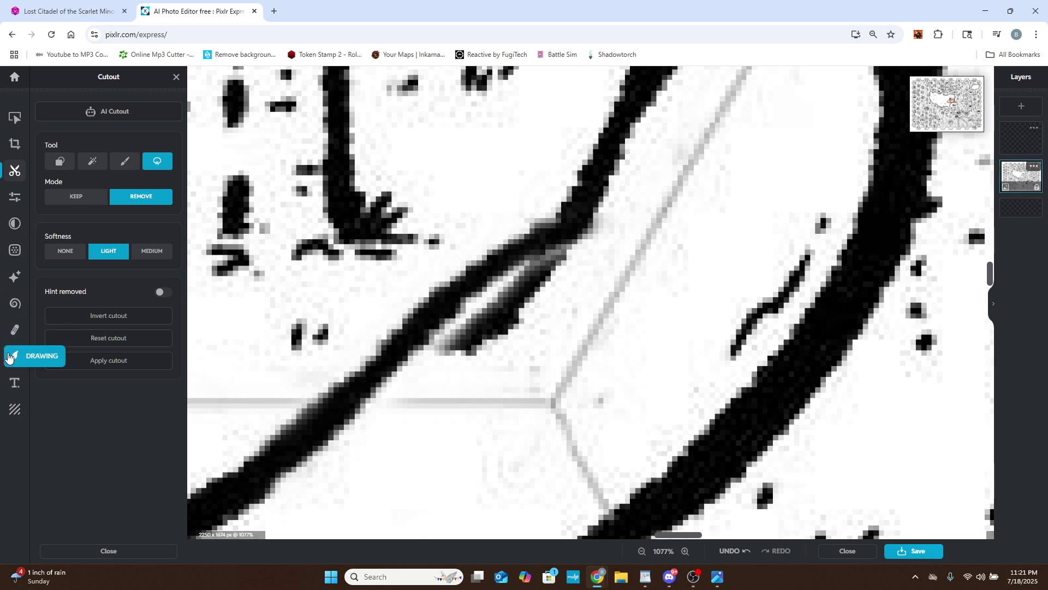
{"action": "left_click", "coordinate": [15, 356]}
{"action": "left_click", "coordinate": [163, 207]}
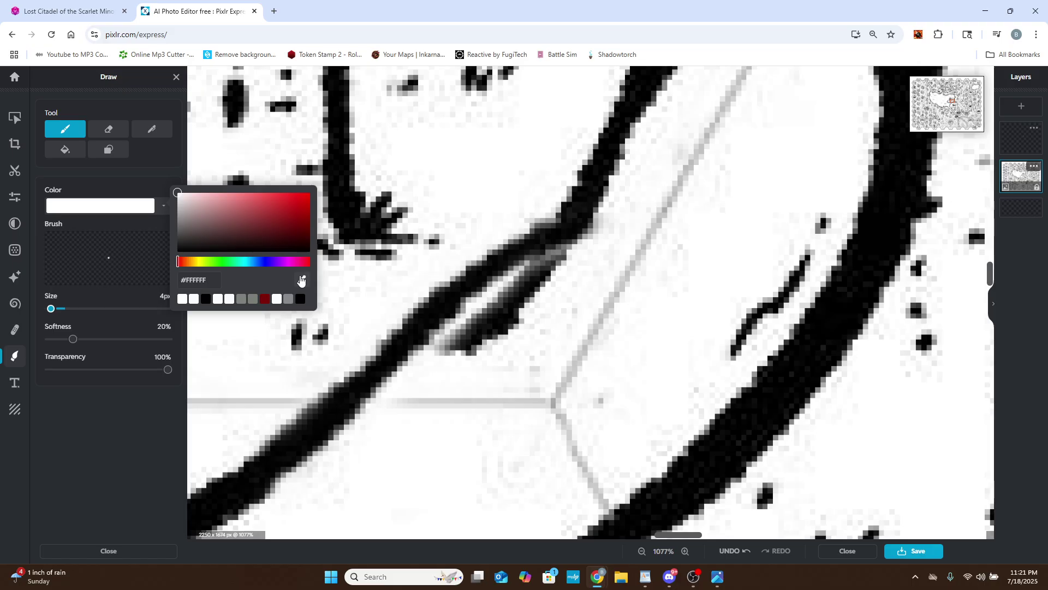
{"action": "left_click", "coordinate": [300, 280]}
{"action": "left_click", "coordinate": [648, 271]}
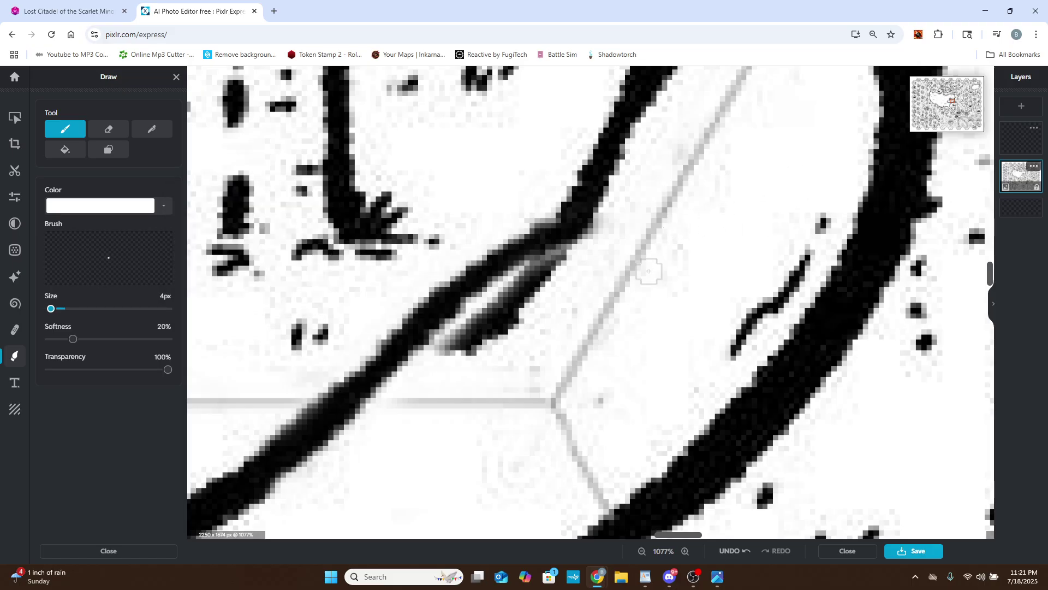
{"action": "scroll", "coordinate": [649, 271], "scroll_direction": "up", "scroll_amount": 4}
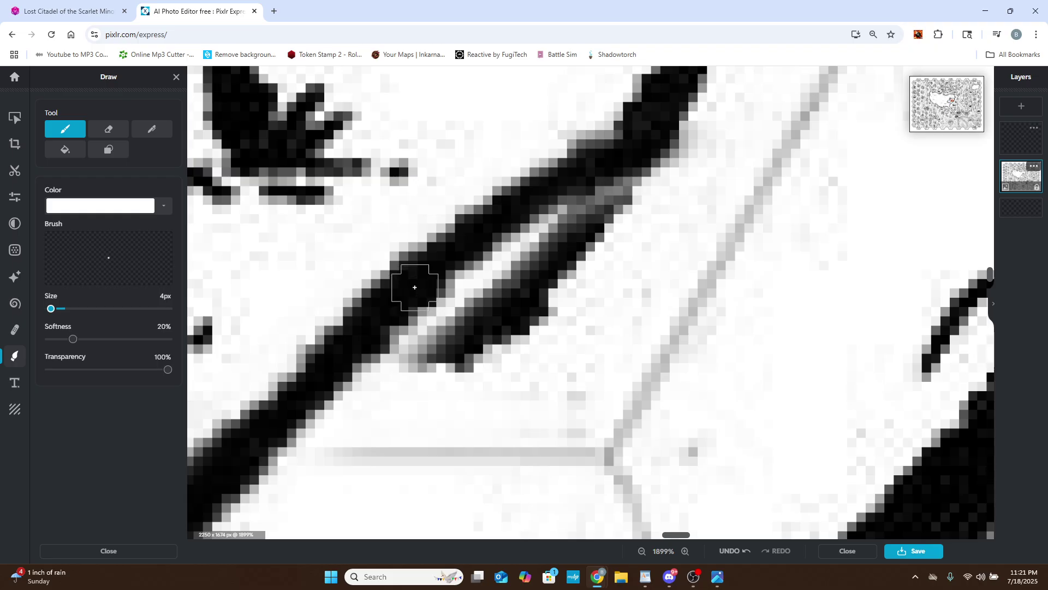
{"action": "mouse_move", "coordinate": [402, 336]}
{"action": "left_mouse_down"}
{"action": "mouse_move", "coordinate": [535, 245]}
{"action": "mouse_move", "coordinate": [669, 173]}
{"action": "mouse_move", "coordinate": [448, 353]}
{"action": "mouse_move", "coordinate": [474, 347]}
{"action": "mouse_move", "coordinate": [572, 266]}
{"action": "mouse_move", "coordinate": [499, 341]}
{"action": "mouse_move", "coordinate": [510, 275]}
{"action": "mouse_move", "coordinate": [581, 262]}
{"action": "left_mouse_up"}
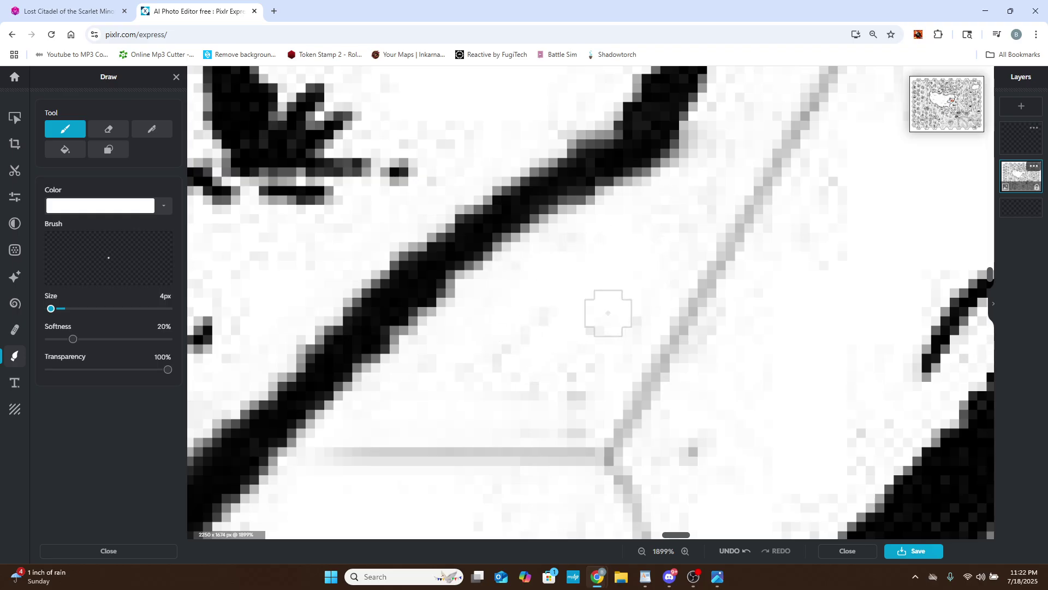
{"action": "scroll", "coordinate": [513, 377], "scroll_direction": "down", "scroll_amount": 3}
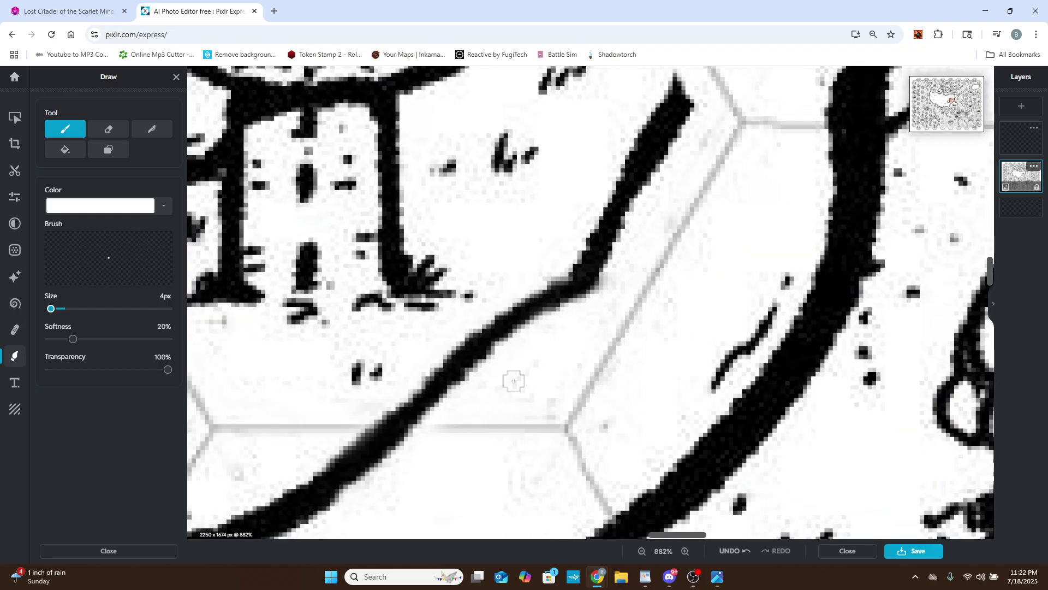
{"action": "scroll", "coordinate": [513, 381], "scroll_direction": "down", "scroll_amount": 6}
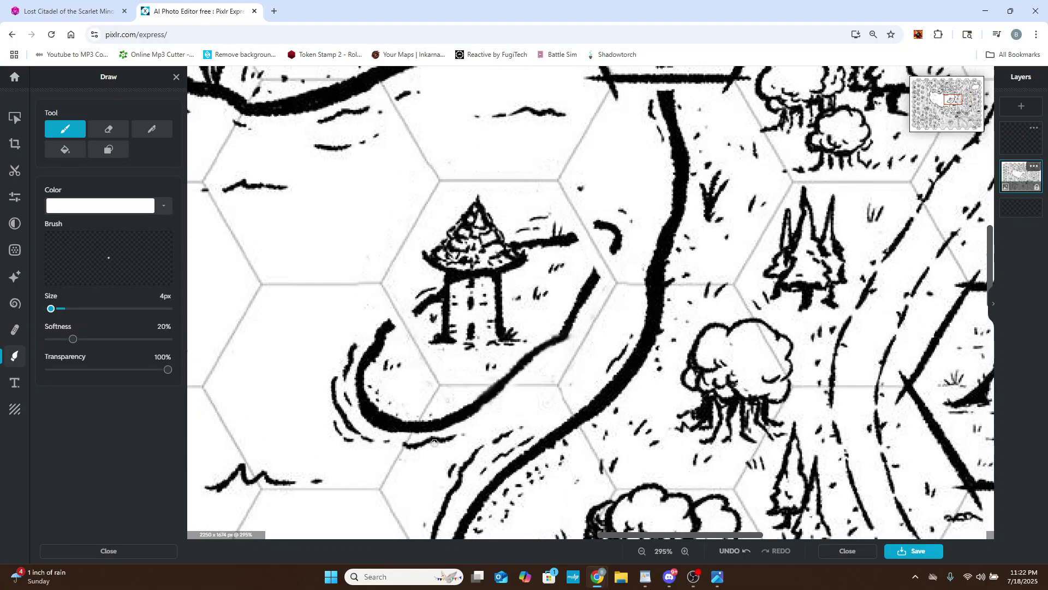
{"action": "scroll", "coordinate": [434, 442], "scroll_direction": "up", "scroll_amount": 1}
{"action": "scroll", "coordinate": [636, 309], "scroll_direction": "up", "scroll_amount": 6}
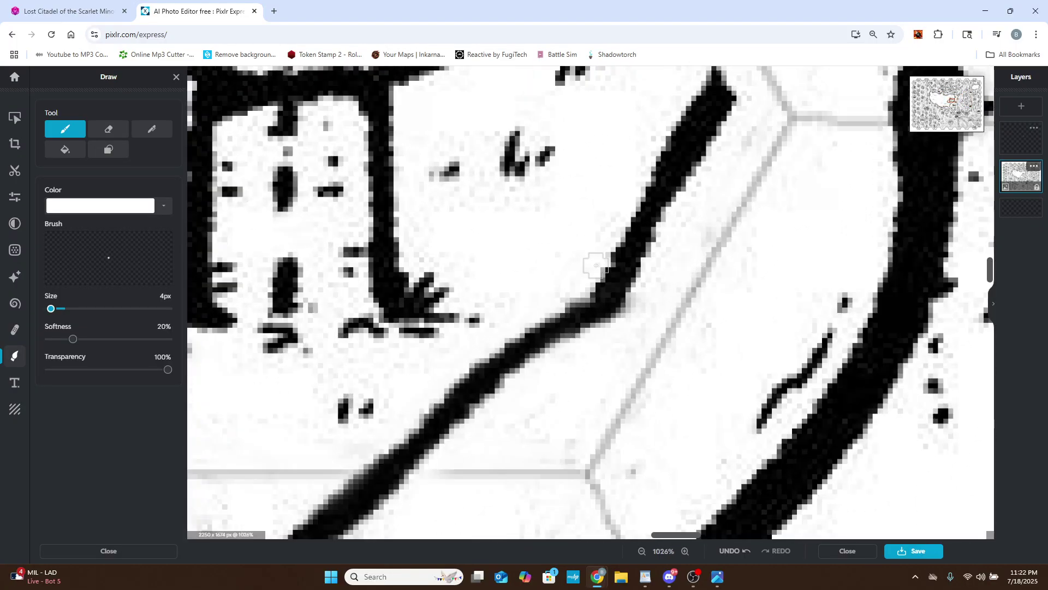
Undo the last white brush stroke and trim the cut-out piece's pale upper edge at the shoreline bend with the lasso cutout in Remove mode.
{"action": "scroll", "coordinate": [597, 266], "scroll_direction": "up", "scroll_amount": 2}
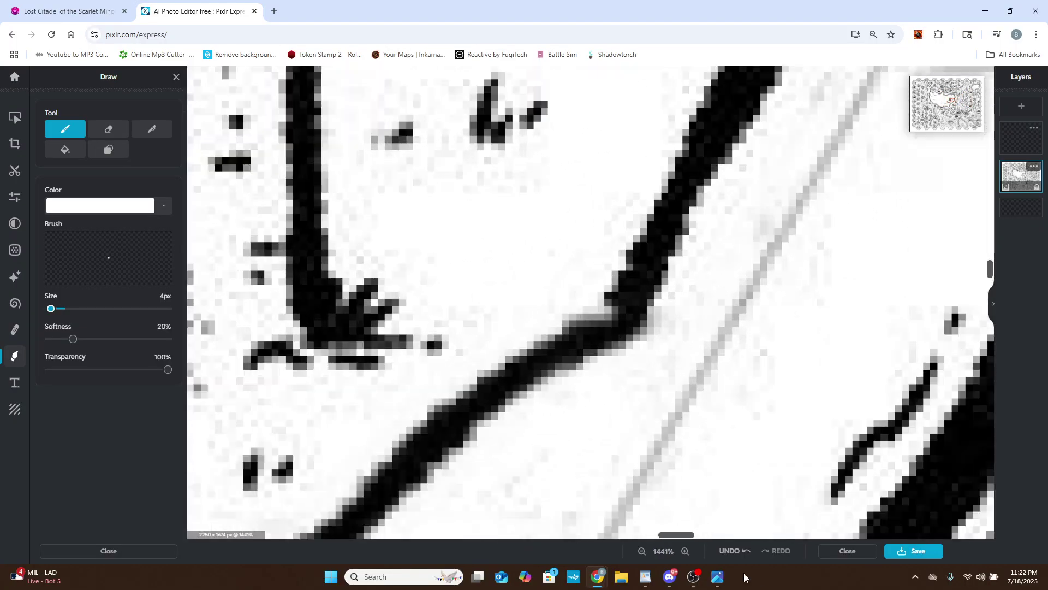
{"action": "key", "text": "ctrl+z"}
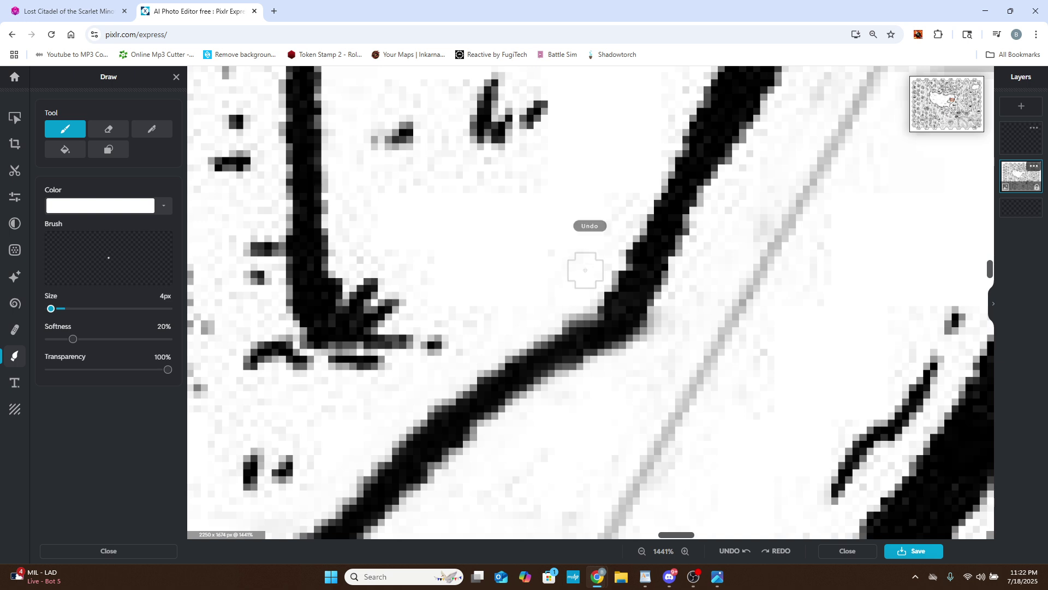
{"action": "left_click", "coordinate": [1020, 137]}
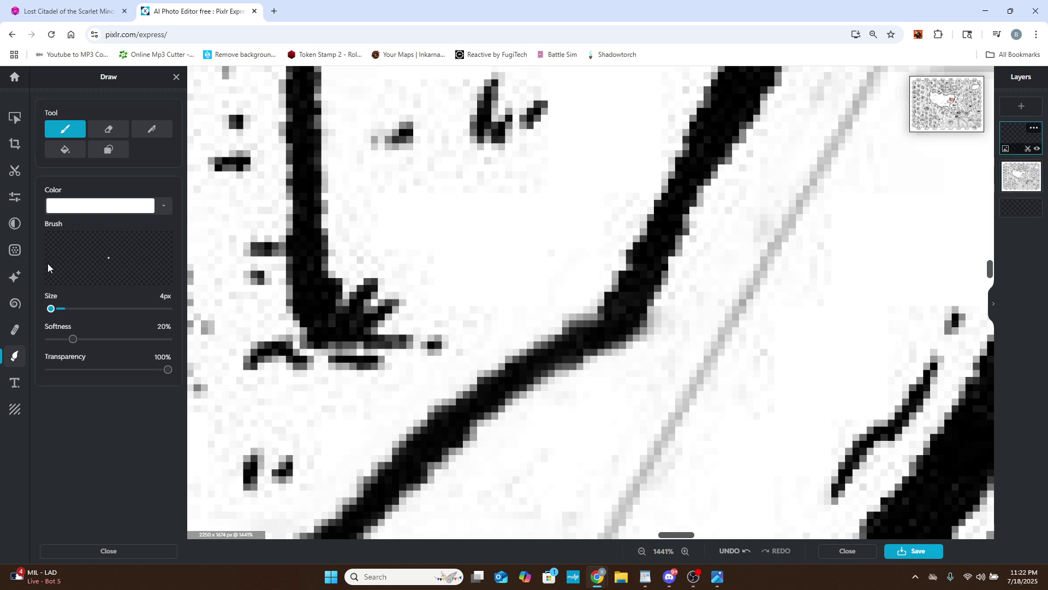
{"action": "left_click", "coordinate": [14, 170]}
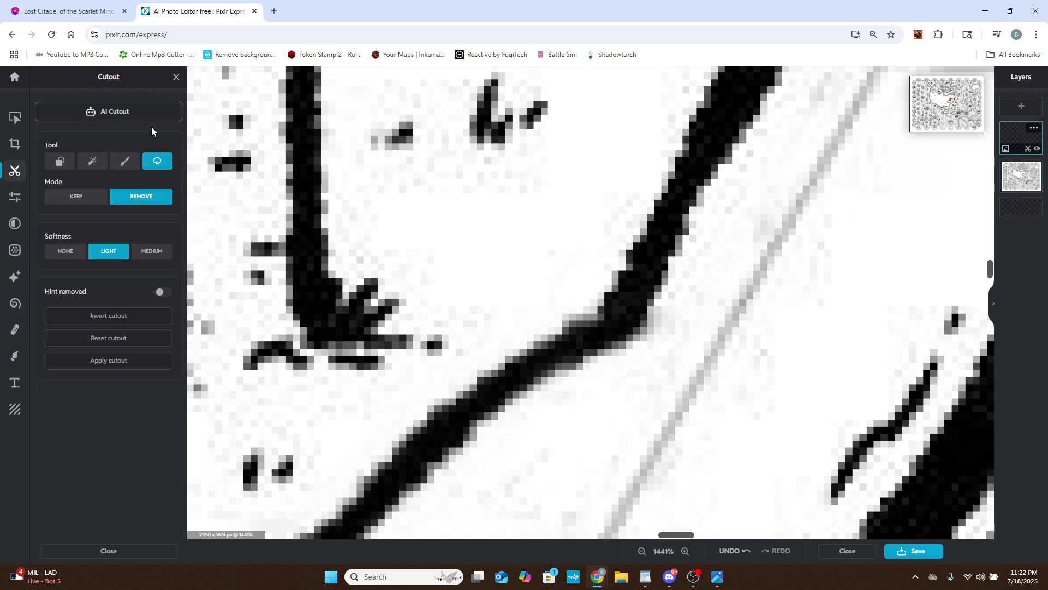
{"action": "scroll", "coordinate": [579, 300], "scroll_direction": "up", "scroll_amount": 3}
{"action": "left_click_drag", "start_coordinate": [586, 295], "coordinate": [537, 340]}
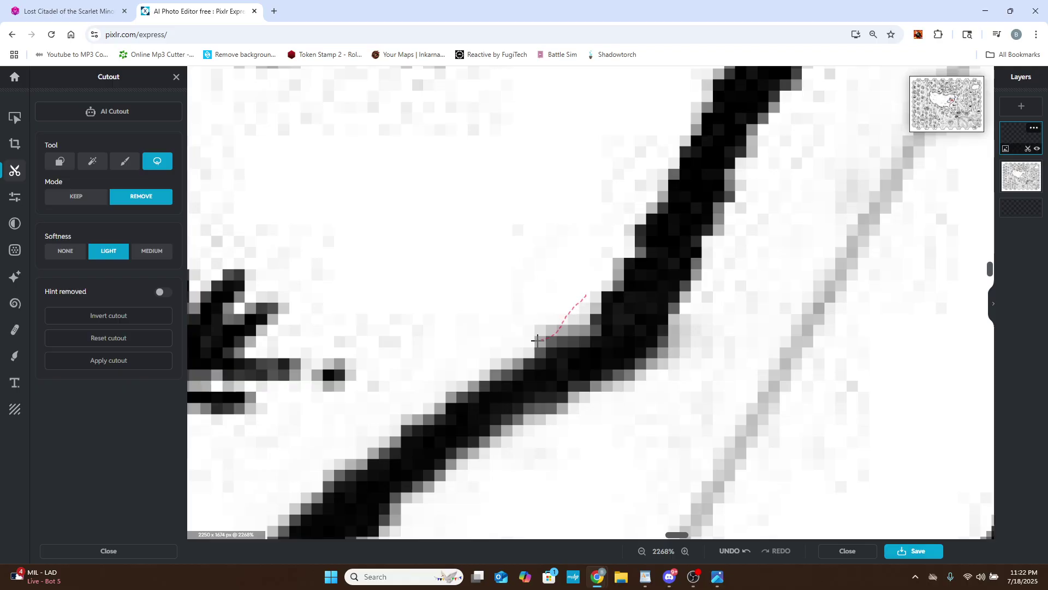
{"action": "left_click_drag", "start_coordinate": [393, 284], "coordinate": [575, 331]}
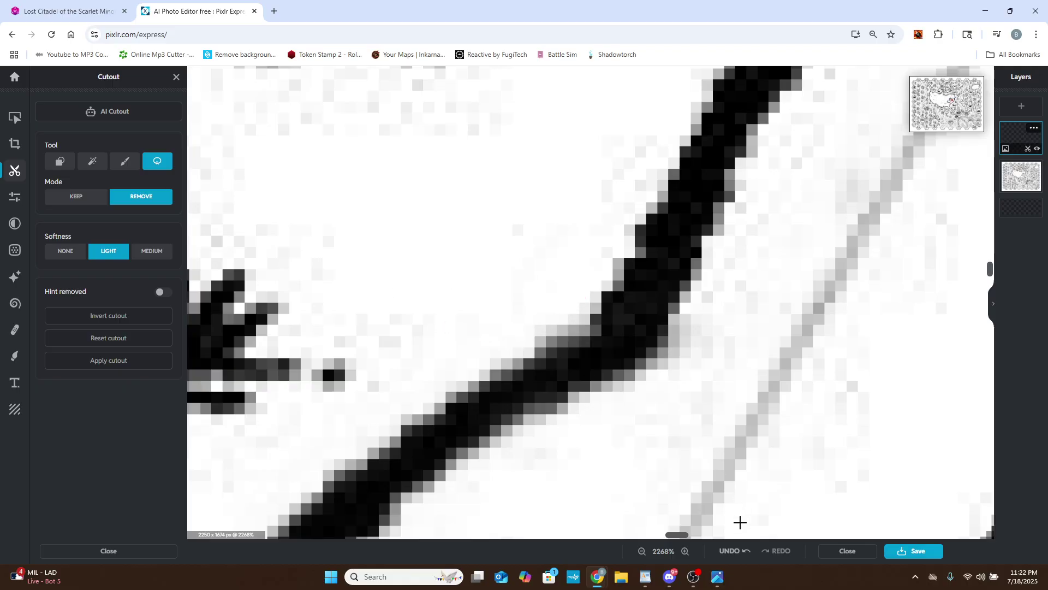
{"action": "mouse_move", "coordinate": [512, 337]}
{"action": "left_mouse_down"}
{"action": "mouse_move", "coordinate": [580, 313]}
{"action": "mouse_move", "coordinate": [595, 230]}
{"action": "mouse_move", "coordinate": [580, 301]}
{"action": "left_mouse_up"}
{"action": "mouse_move", "coordinate": [580, 301]}
{"action": "left_mouse_down"}
{"action": "mouse_move", "coordinate": [568, 327]}
{"action": "mouse_move", "coordinate": [519, 343]}
{"action": "mouse_move", "coordinate": [446, 340]}
{"action": "mouse_move", "coordinate": [490, 343]}
{"action": "left_mouse_up"}
Trim the cut-out piece's pale edge on the outer side of the bend where it meets the lower shore stroke.
{"action": "scroll", "coordinate": [490, 343], "scroll_direction": "down", "scroll_amount": 10}
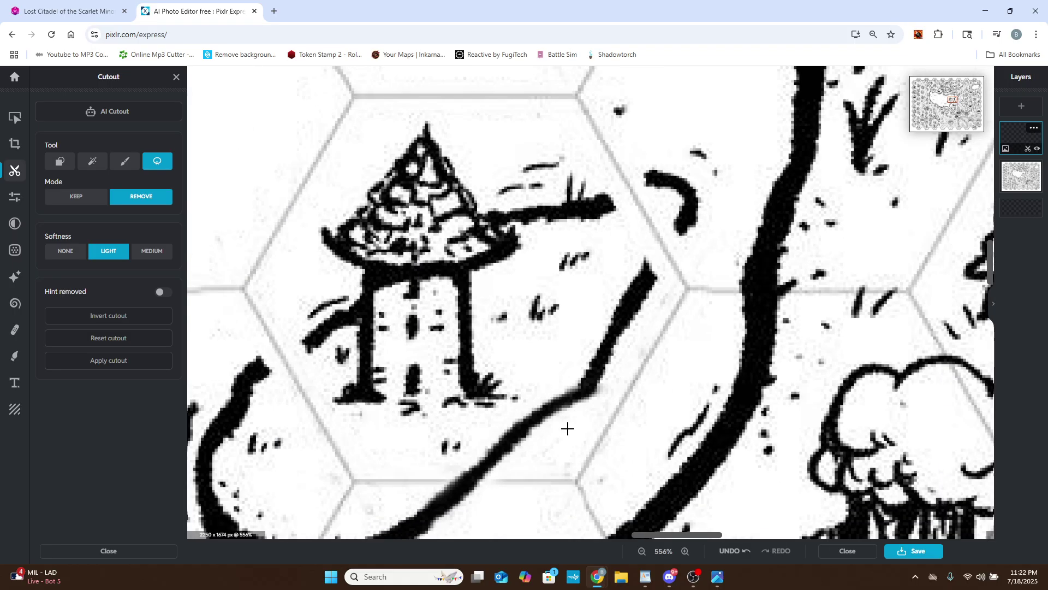
{"action": "scroll", "coordinate": [582, 416], "scroll_direction": "up", "scroll_amount": 8}
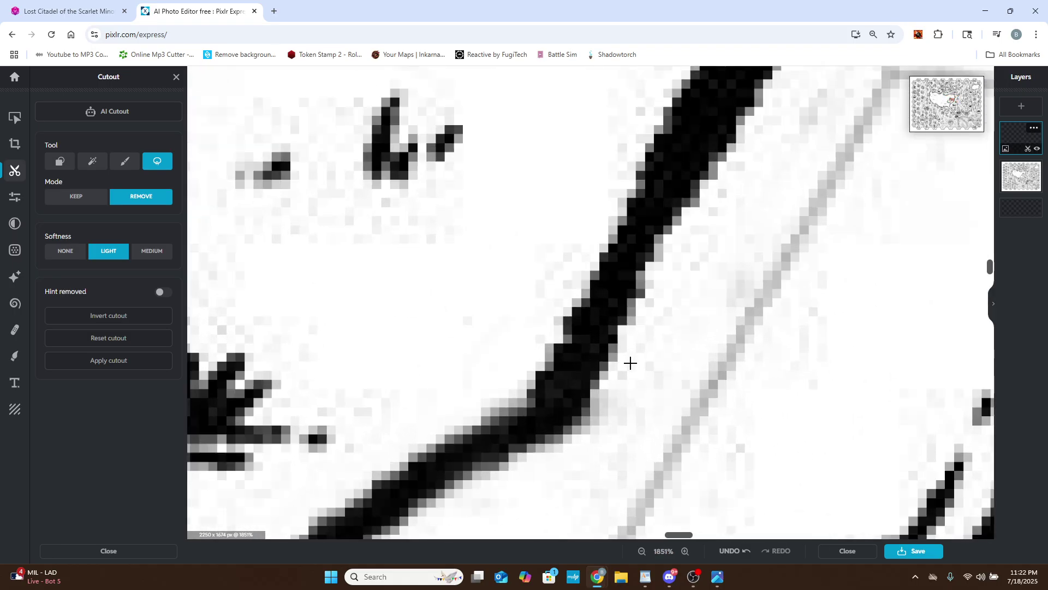
{"action": "left_click_drag", "start_coordinate": [597, 460], "coordinate": [583, 459]}
{"action": "scroll", "coordinate": [470, 442], "scroll_direction": "down", "scroll_amount": 8}
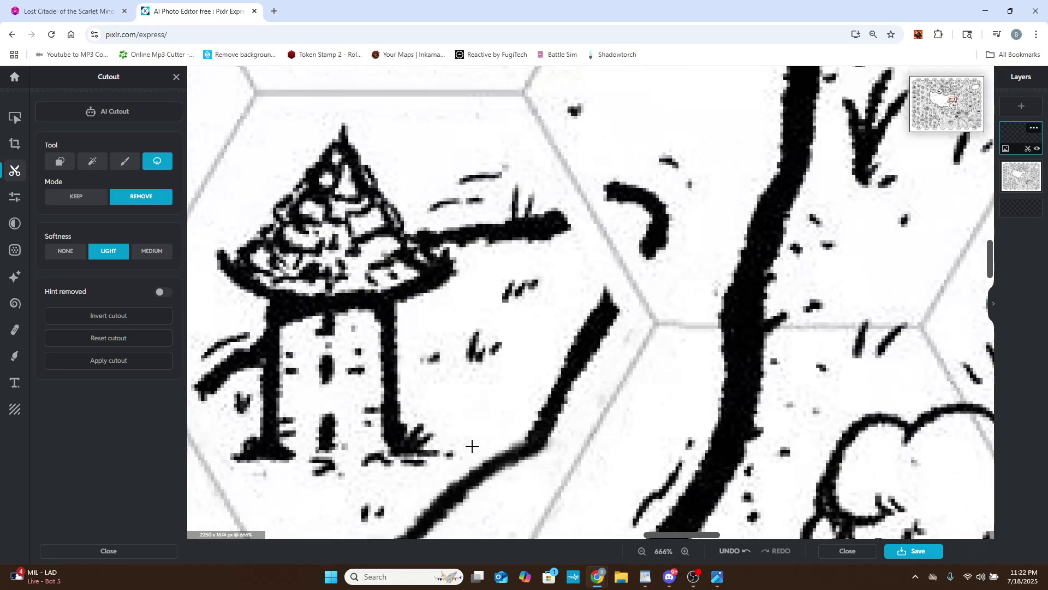
{"action": "scroll", "coordinate": [439, 447], "scroll_direction": "up", "scroll_amount": 1}
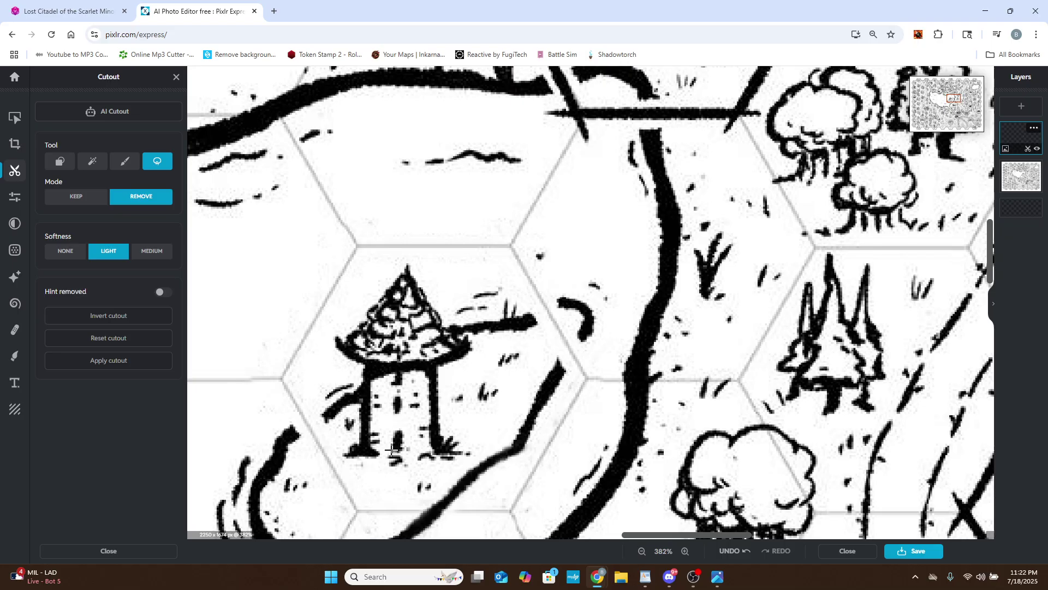
Duplicate the cut-out stroke layer.
{"action": "left_click", "coordinate": [1034, 128]}
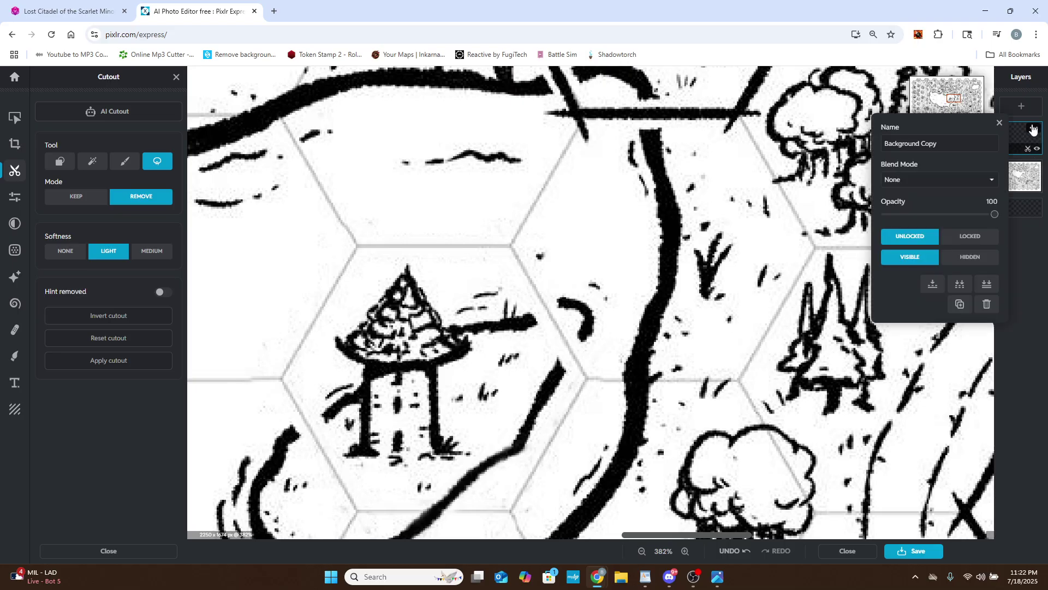
{"action": "left_click", "coordinate": [958, 304]}
{"action": "scroll", "coordinate": [558, 486], "scroll_direction": "down", "scroll_amount": 3}
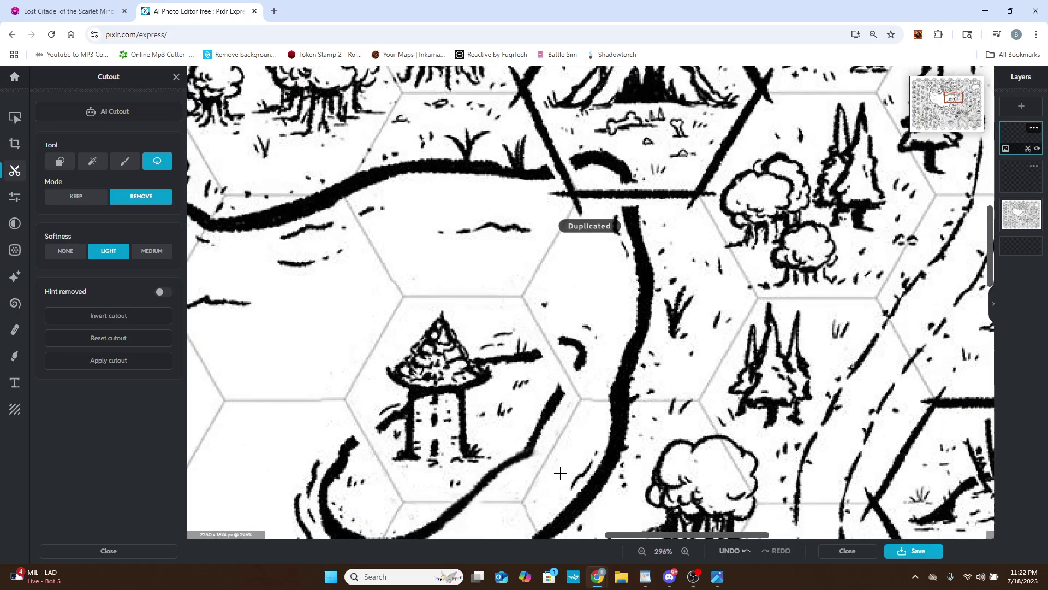
{"action": "scroll", "coordinate": [526, 494], "scroll_direction": "up", "scroll_amount": 6}
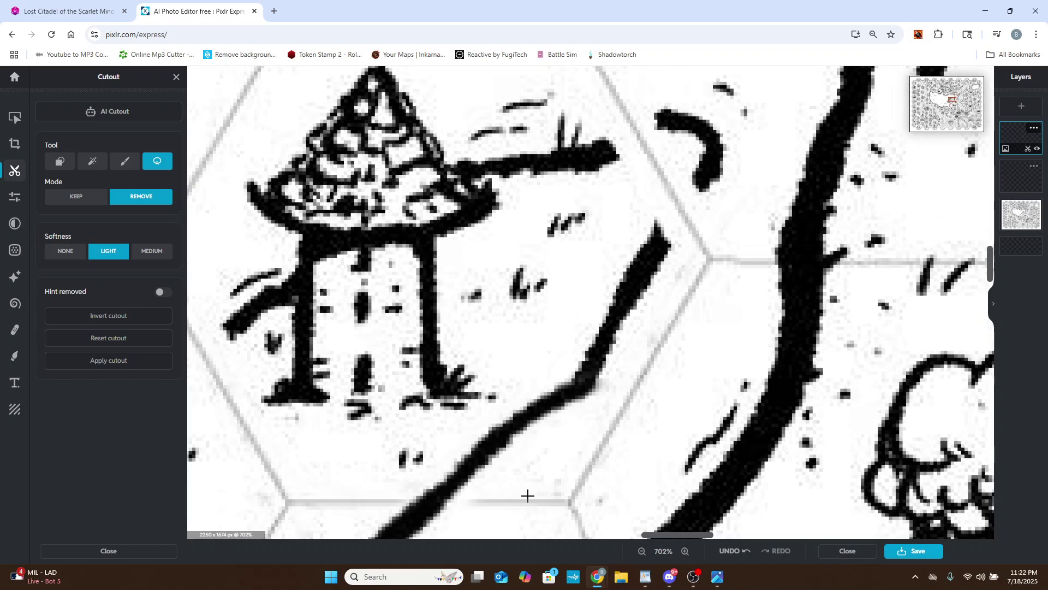
On the lower stroke copy, lasso out a small area at the bend and merge that copy down into the background layer.
{"action": "left_click", "coordinate": [1026, 176]}
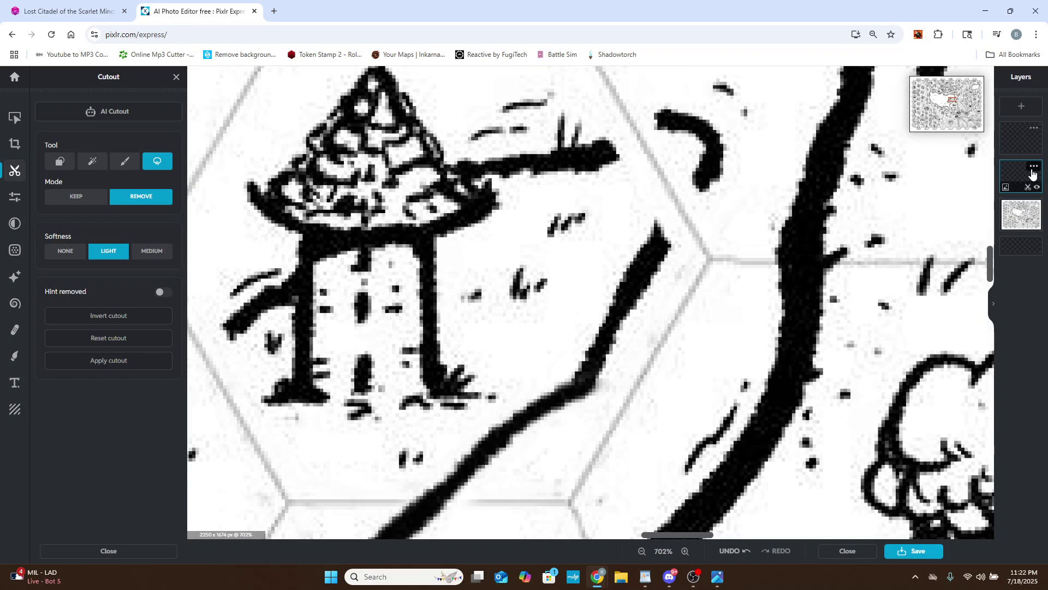
{"action": "scroll", "coordinate": [826, 269], "scroll_direction": "up", "scroll_amount": 3}
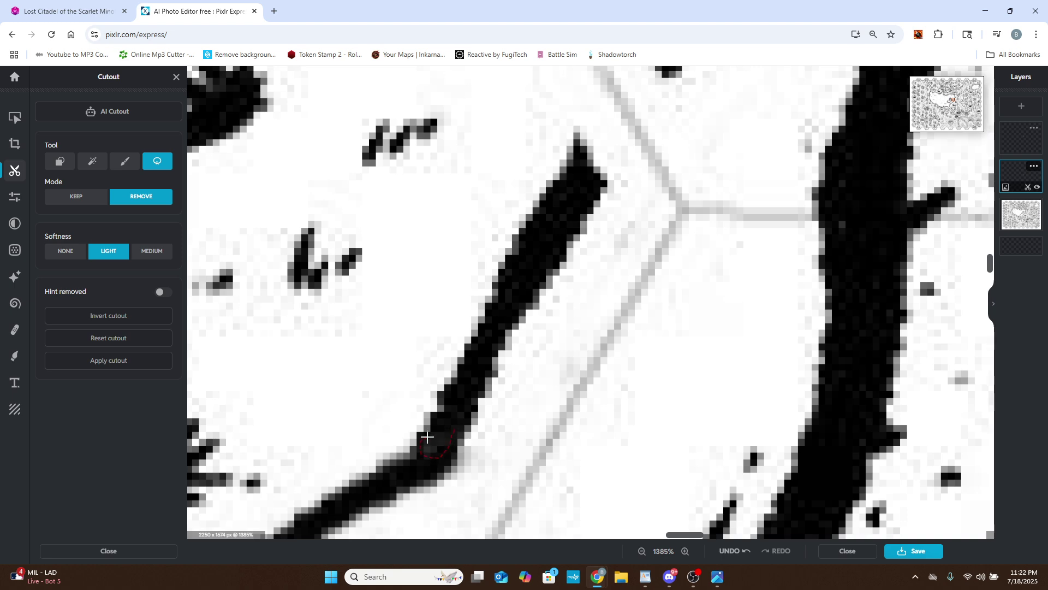
{"action": "scroll", "coordinate": [479, 442], "scroll_direction": "down", "scroll_amount": 2}
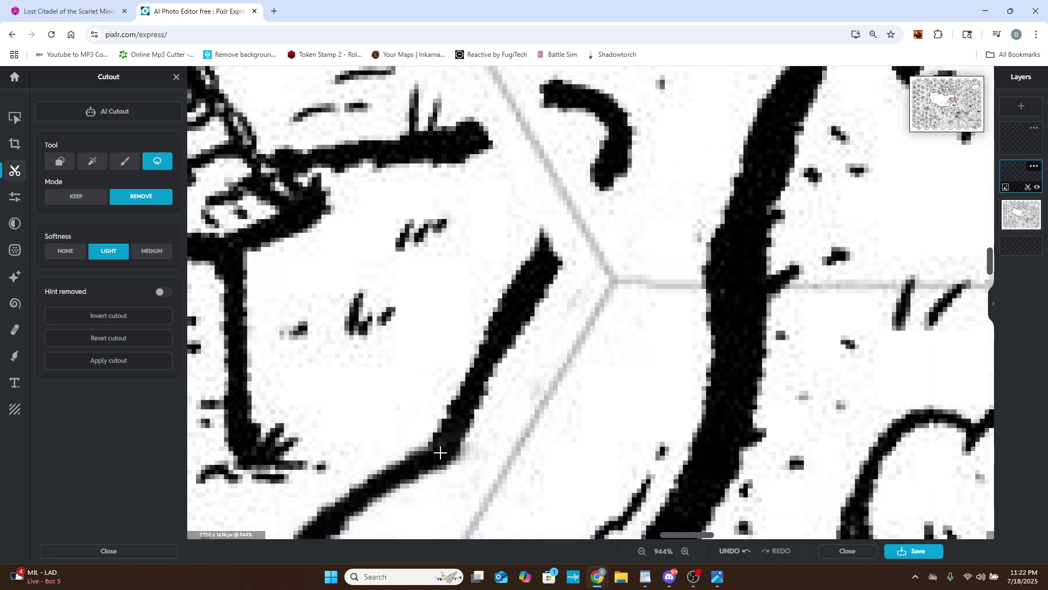
{"action": "scroll", "coordinate": [455, 449], "scroll_direction": "down", "scroll_amount": 8}
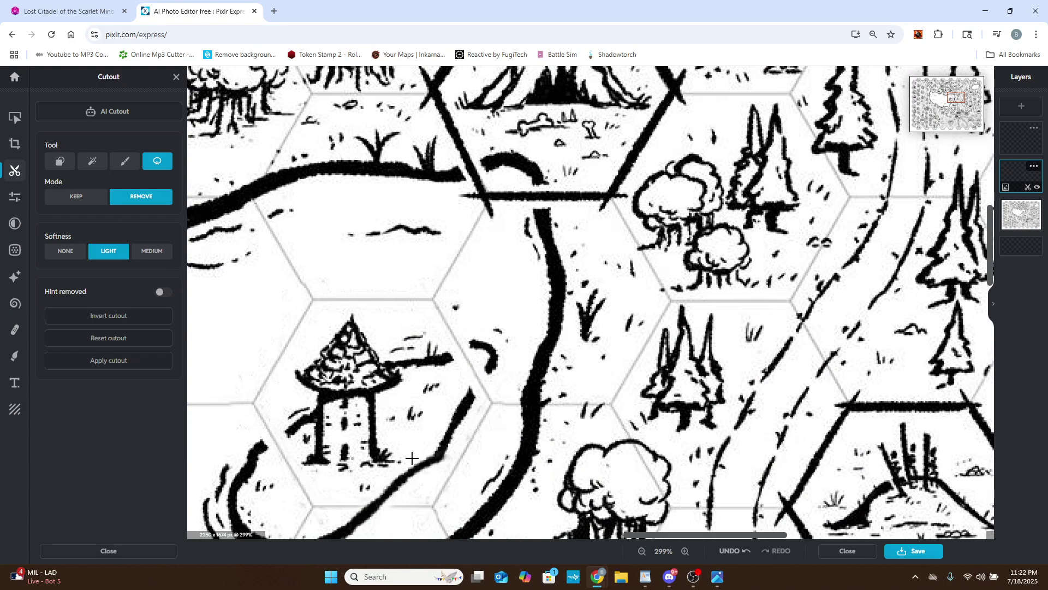
{"action": "scroll", "coordinate": [399, 474], "scroll_direction": "down", "scroll_amount": 1}
{"action": "scroll", "coordinate": [399, 474], "scroll_direction": "up", "scroll_amount": 2}
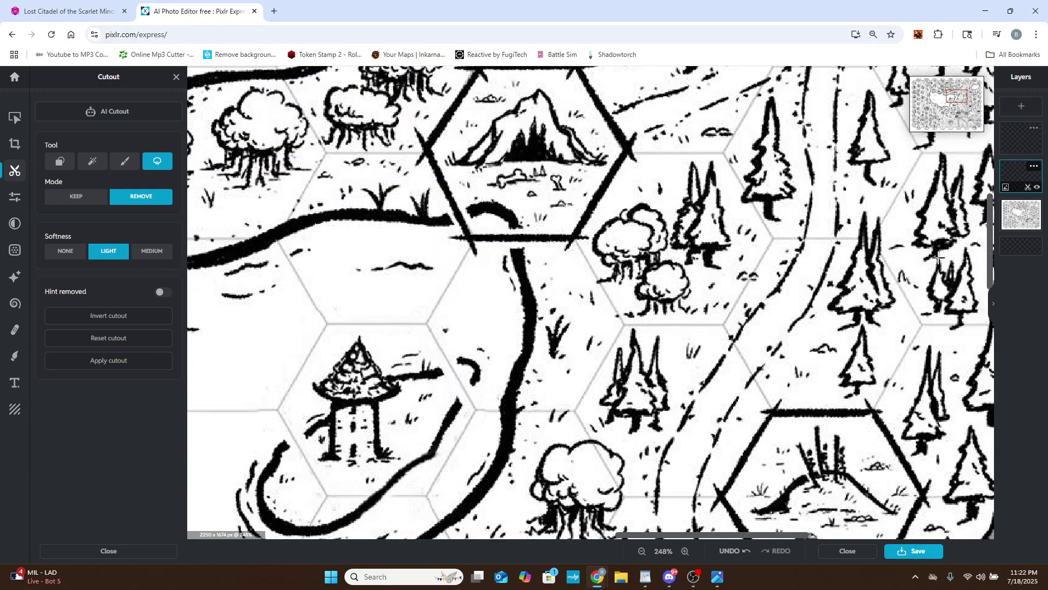
{"action": "left_click", "coordinate": [1034, 168]}
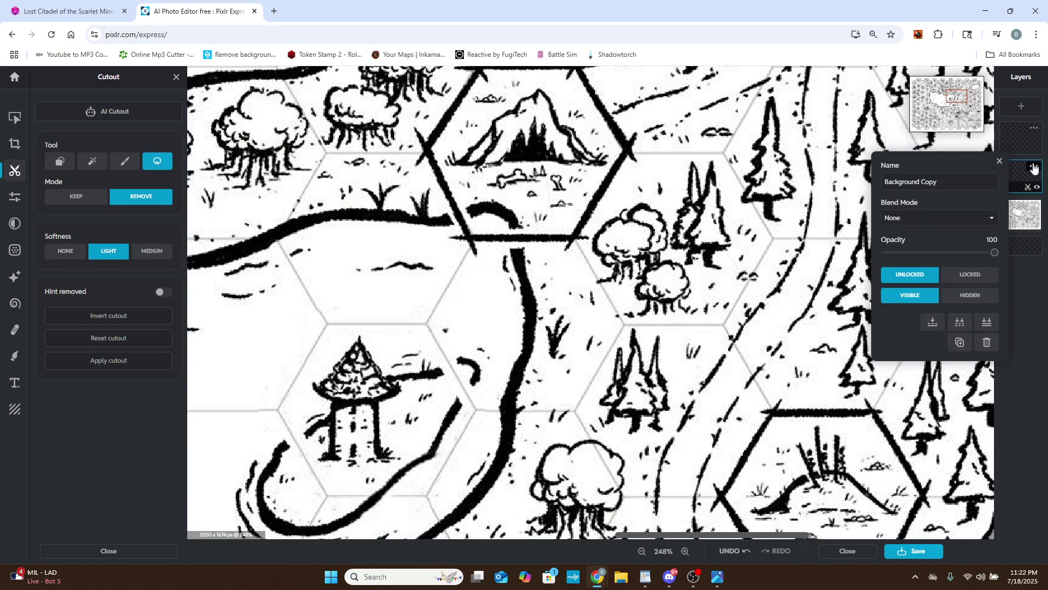
{"action": "left_click", "coordinate": [932, 322]}
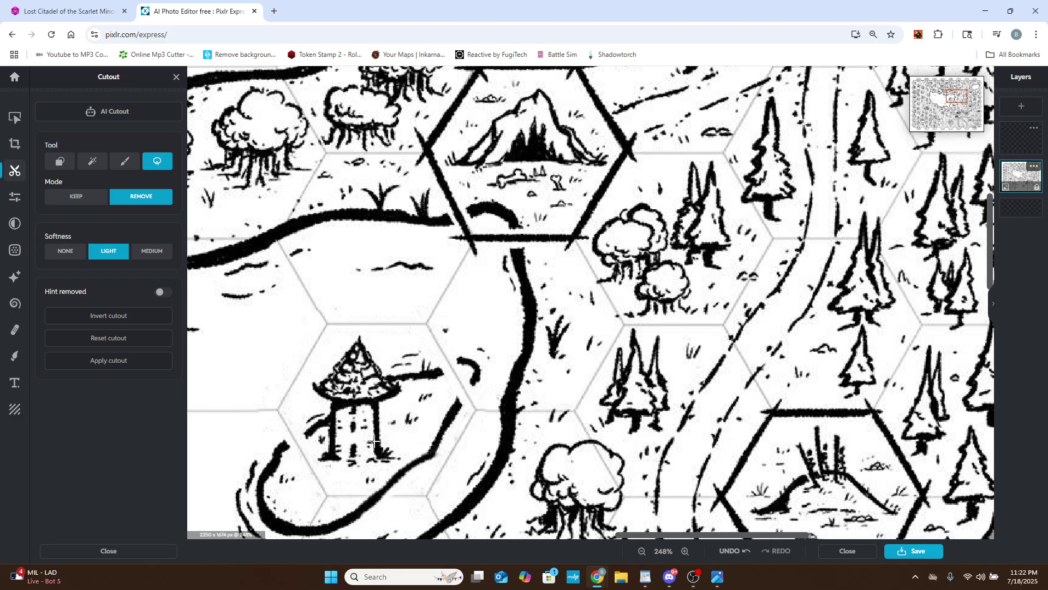
{"action": "scroll", "coordinate": [388, 454], "scroll_direction": "up", "scroll_amount": 1}
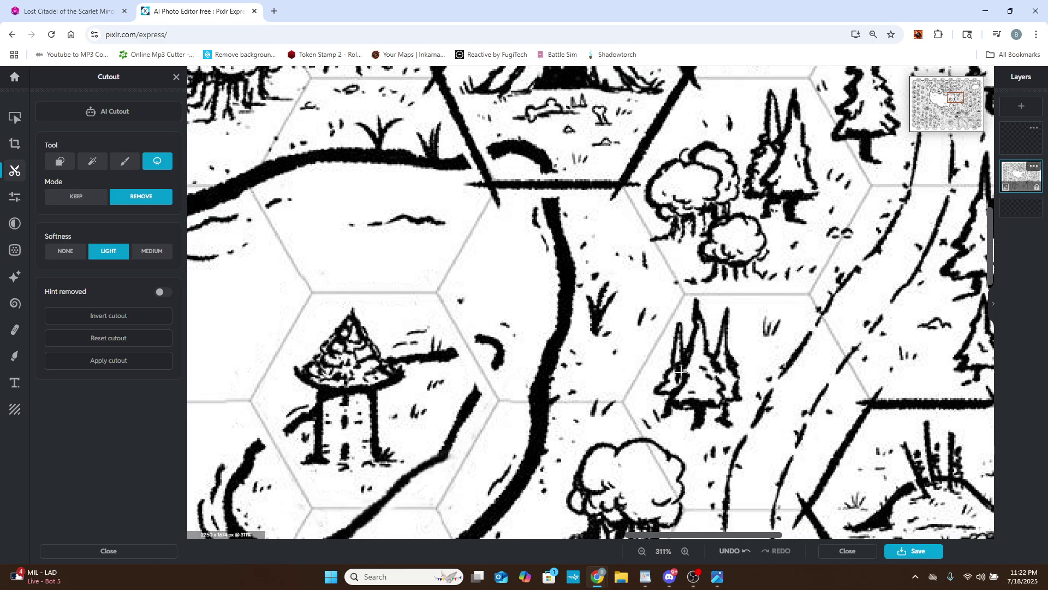
Move the remaining stroke copy over to the gap in the island's upper-left shore, beside the tower.
{"action": "left_click", "coordinate": [1019, 137]}
{"action": "left_click", "coordinate": [14, 118]}
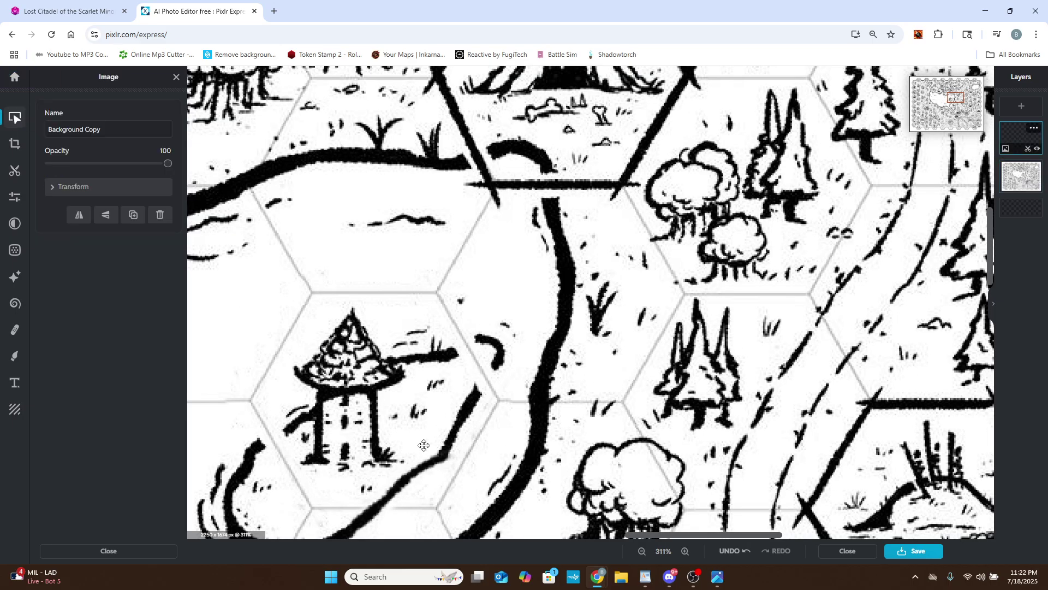
{"action": "left_click_drag", "start_coordinate": [409, 457], "coordinate": [289, 431]}
{"action": "scroll", "coordinate": [289, 430], "scroll_direction": "up", "scroll_amount": 3}
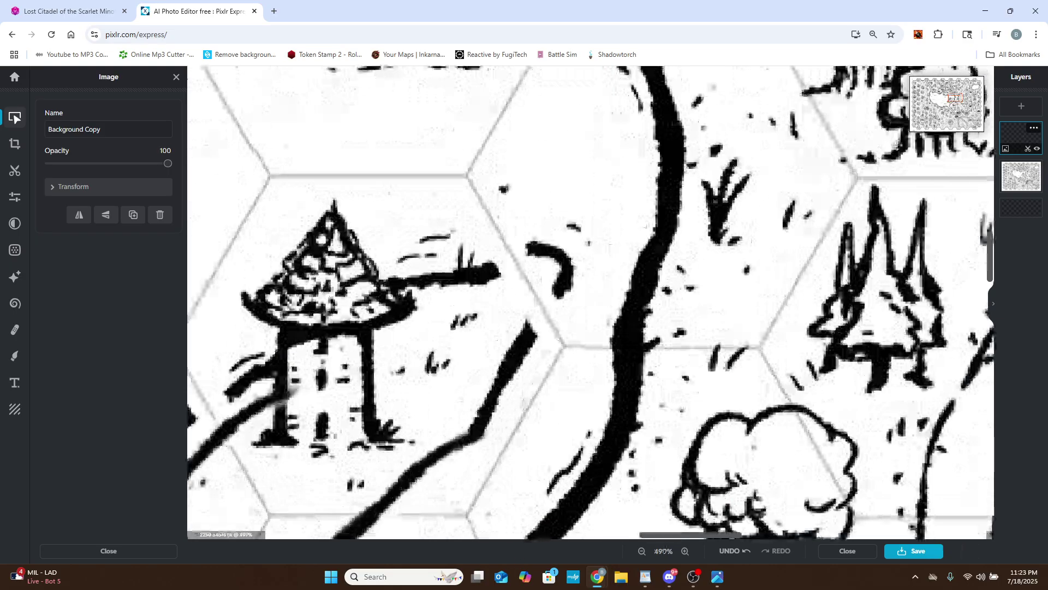
{"action": "left_click_drag", "start_coordinate": [955, 101], "coordinate": [952, 103]}
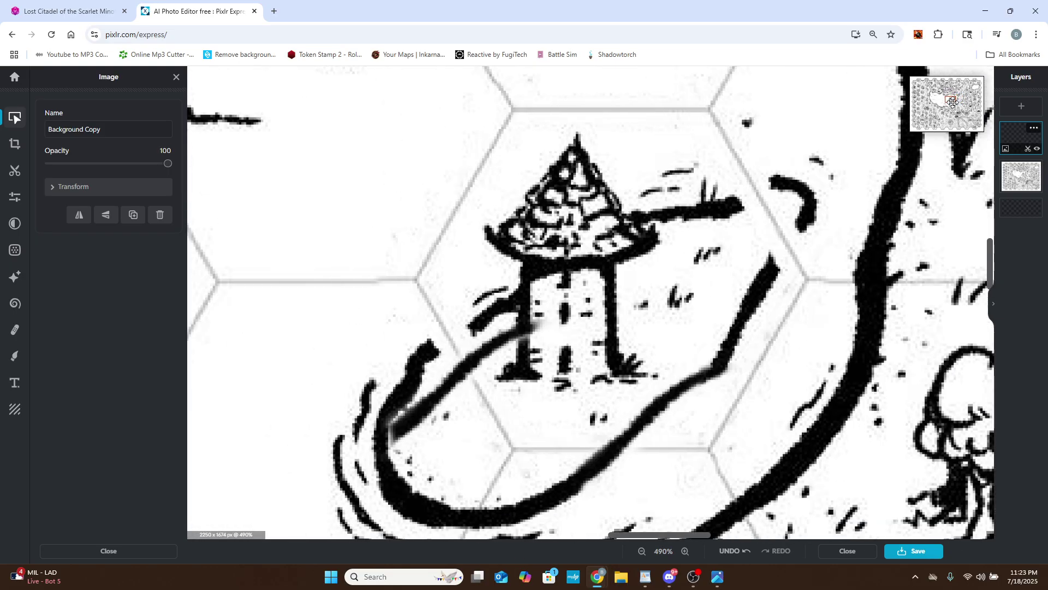
{"action": "left_click_drag", "start_coordinate": [473, 378], "coordinate": [499, 331]}
Rotate the stroke copy slightly clockwise and reposition it against the island's left shore stroke.
{"action": "scroll", "coordinate": [499, 330], "scroll_direction": "down", "scroll_amount": 10}
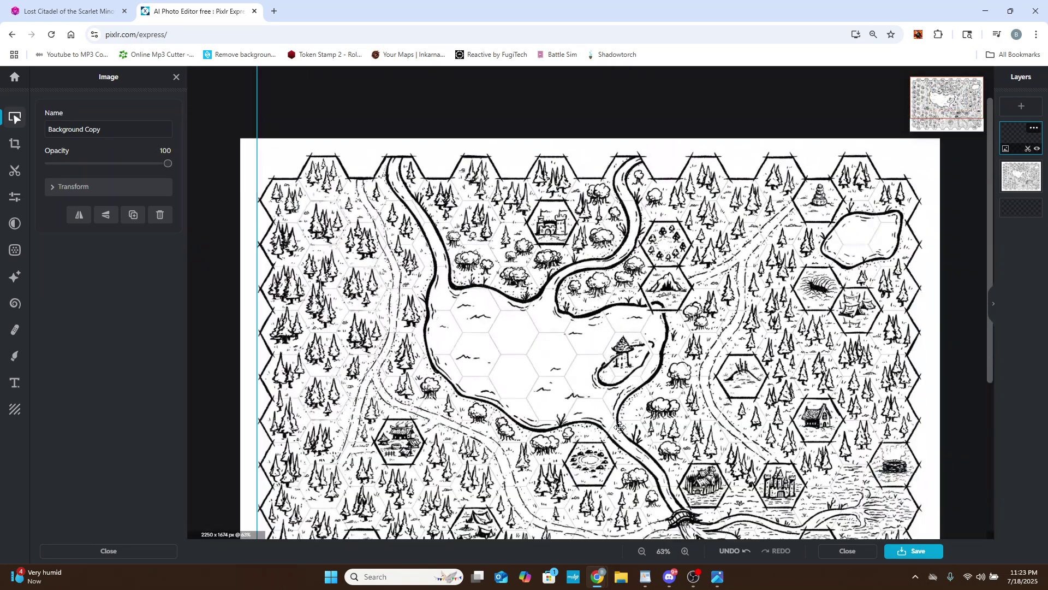
{"action": "scroll", "coordinate": [604, 412], "scroll_direction": "down", "scroll_amount": 1}
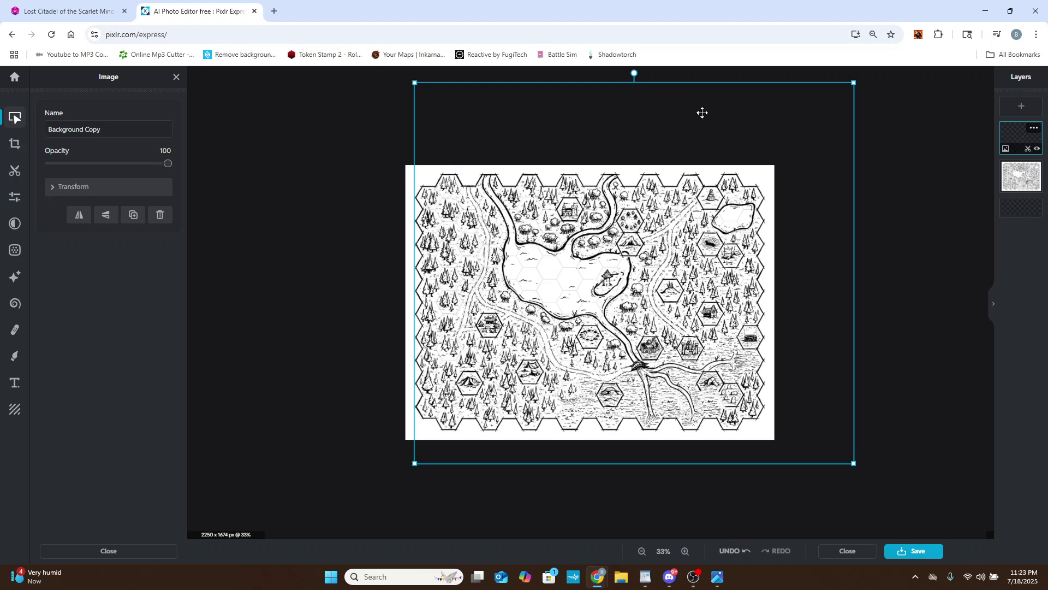
{"action": "left_click_drag", "start_coordinate": [634, 72], "coordinate": [644, 73]}
{"action": "scroll", "coordinate": [649, 188], "scroll_direction": "up", "scroll_amount": 10}
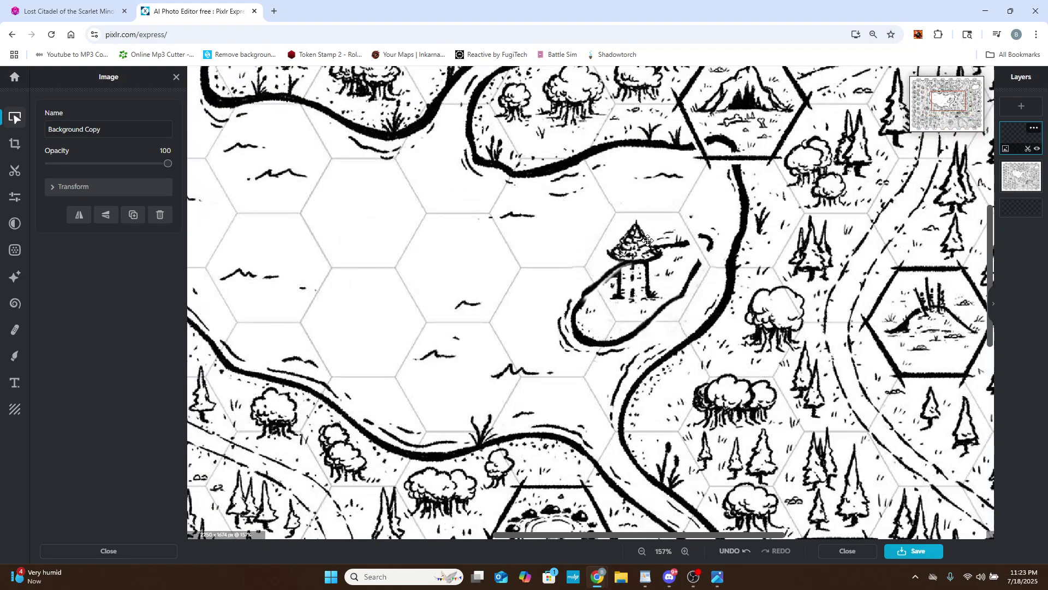
{"action": "mouse_move", "coordinate": [642, 251]}
{"action": "left_mouse_down"}
{"action": "mouse_move", "coordinate": [634, 240]}
{"action": "mouse_move", "coordinate": [639, 252]}
{"action": "left_mouse_up"}
{"action": "scroll", "coordinate": [622, 273], "scroll_direction": "down", "scroll_amount": 10}
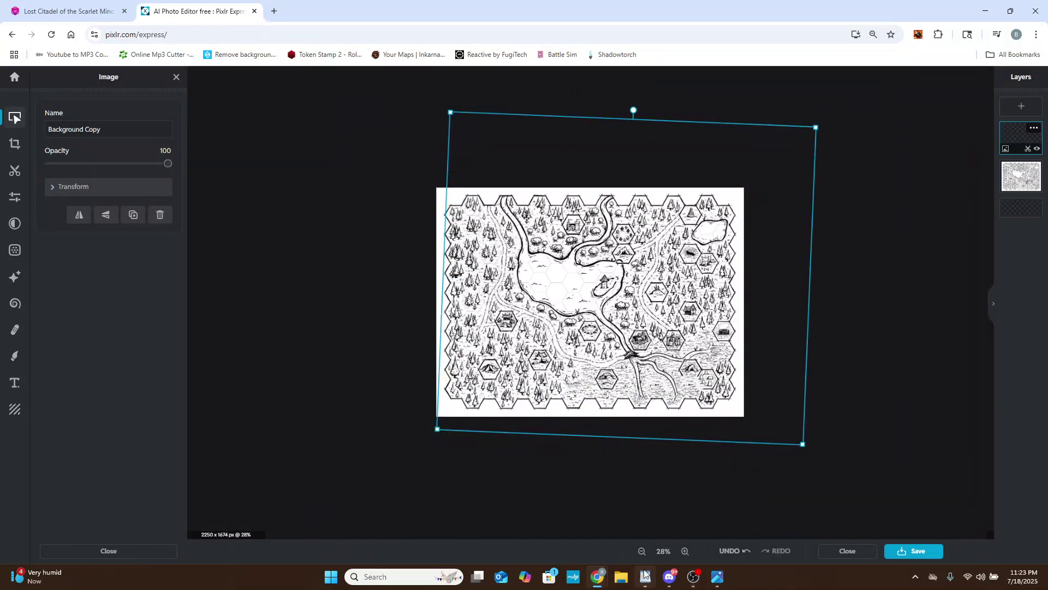
{"action": "mouse_move", "coordinate": [598, 577]}
{"action": "left_click", "coordinate": [596, 510]}
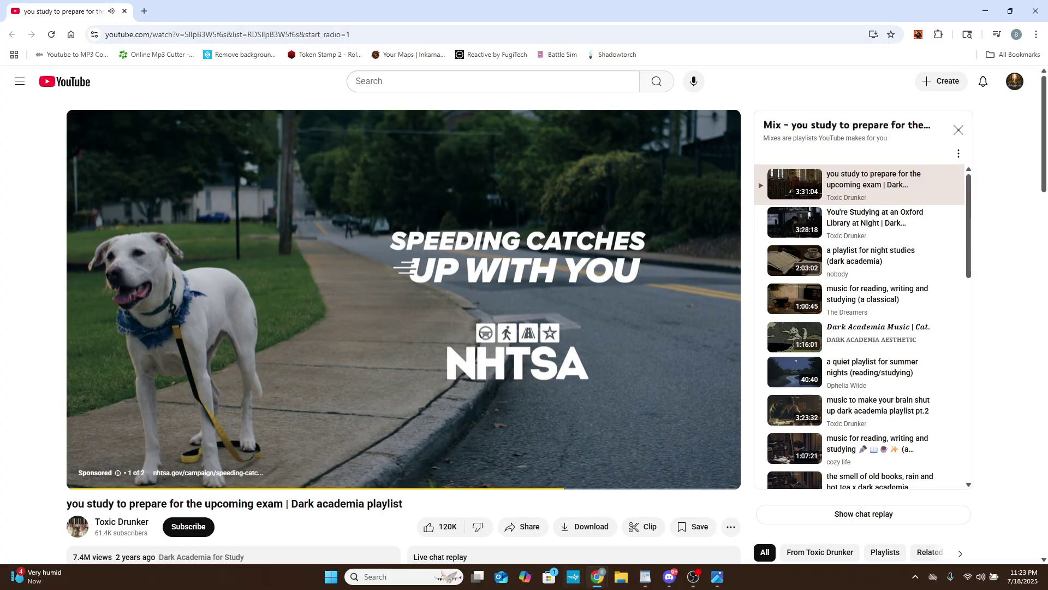
{"action": "mouse_move", "coordinate": [598, 576]}
{"action": "left_click", "coordinate": [540, 534]}
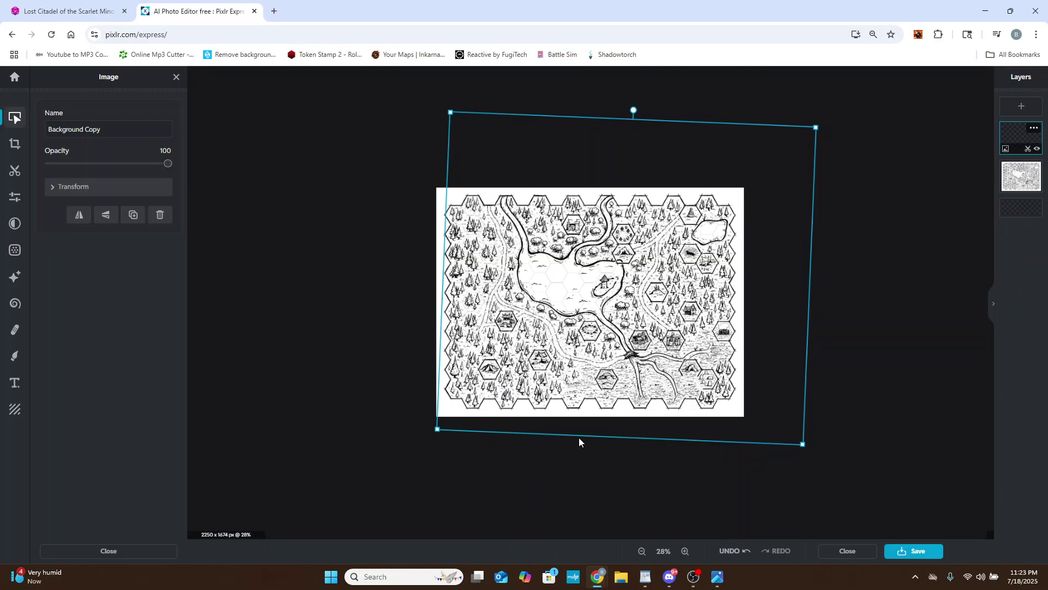
Rotate the stroke copy slightly further clockwise and align it so it runs from the left shore stroke up to the tower's roof.
{"action": "scroll", "coordinate": [603, 289], "scroll_direction": "up", "scroll_amount": 10}
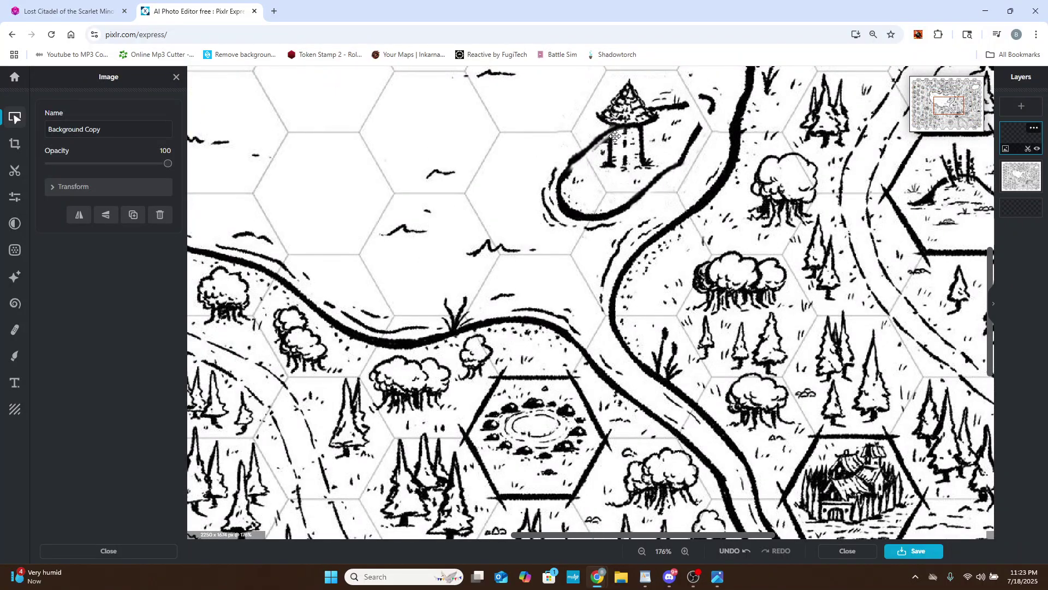
{"action": "scroll", "coordinate": [610, 132], "scroll_direction": "down", "scroll_amount": 10}
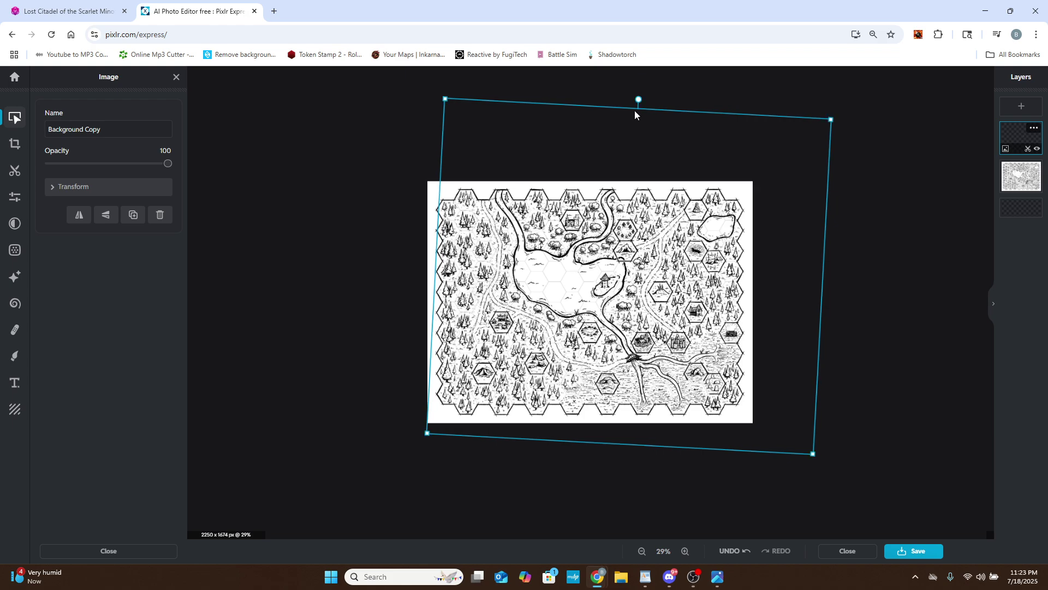
{"action": "scroll", "coordinate": [605, 200], "scroll_direction": "up", "scroll_amount": 7}
{"action": "scroll", "coordinate": [645, 312], "scroll_direction": "up", "scroll_amount": 6}
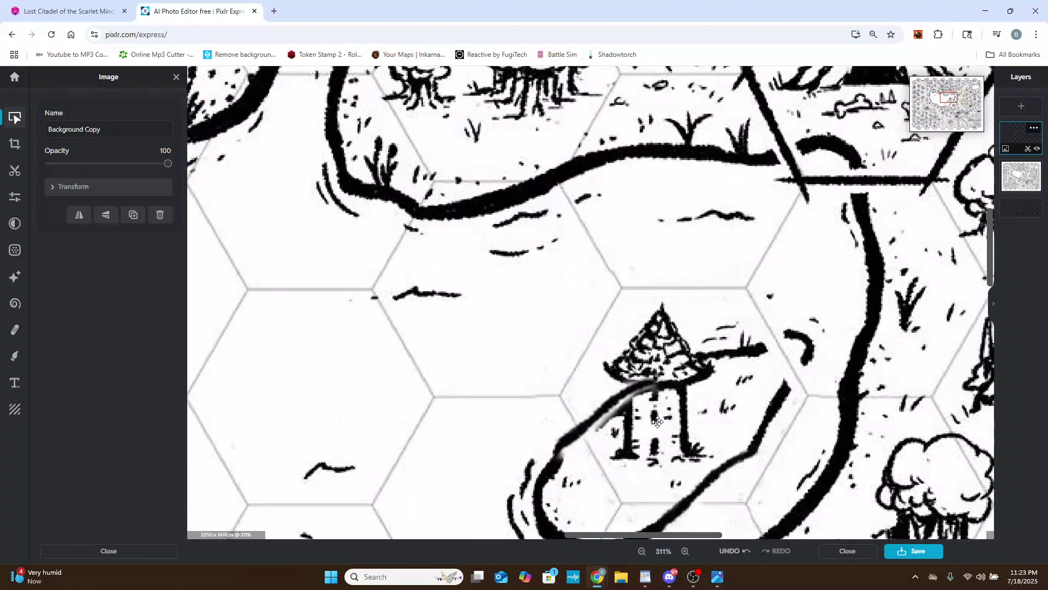
{"action": "mouse_move", "coordinate": [627, 435]}
{"action": "left_mouse_down"}
{"action": "mouse_move", "coordinate": [645, 423]}
{"action": "mouse_move", "coordinate": [636, 432]}
{"action": "mouse_move", "coordinate": [633, 416]}
{"action": "mouse_move", "coordinate": [635, 434]}
{"action": "left_mouse_up"}
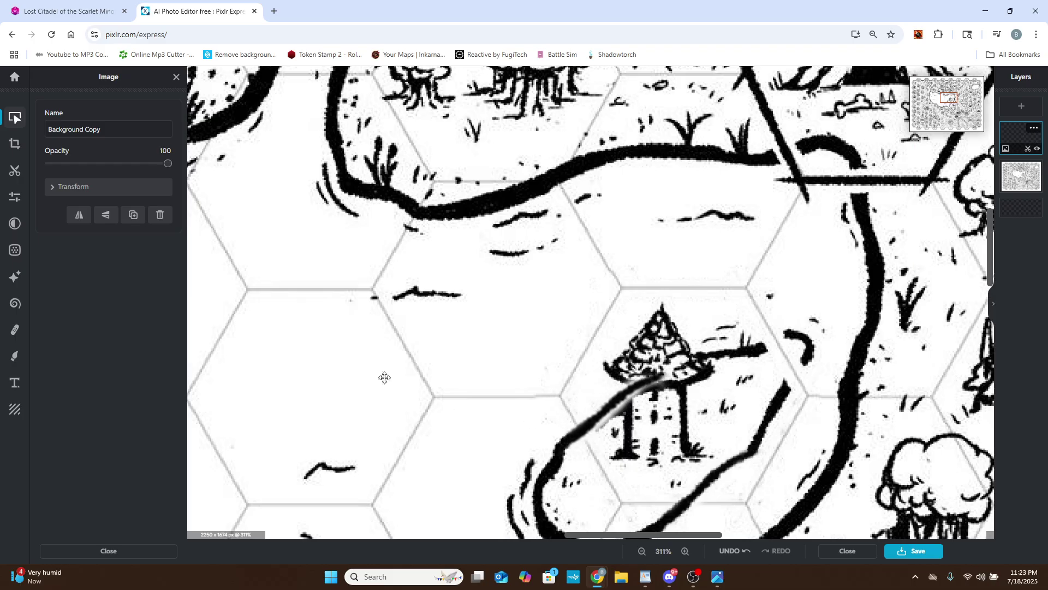
Cut away the faded fringe along the stroke copy's lower edge beside the tower with the light-softness lasso in Remove mode.
{"action": "left_click", "coordinate": [15, 170]}
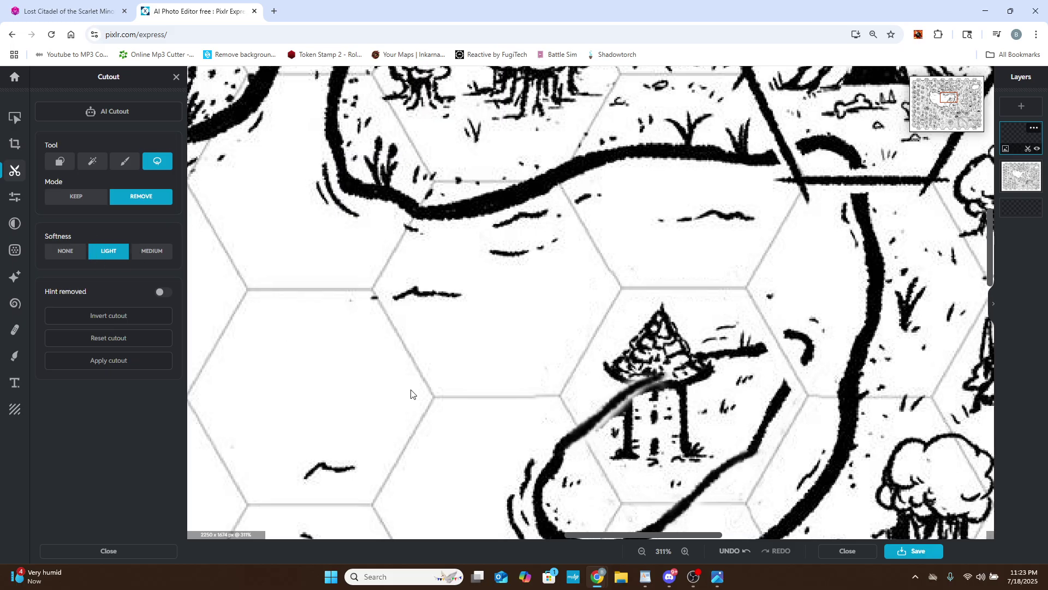
{"action": "scroll", "coordinate": [546, 424], "scroll_direction": "up", "scroll_amount": 5}
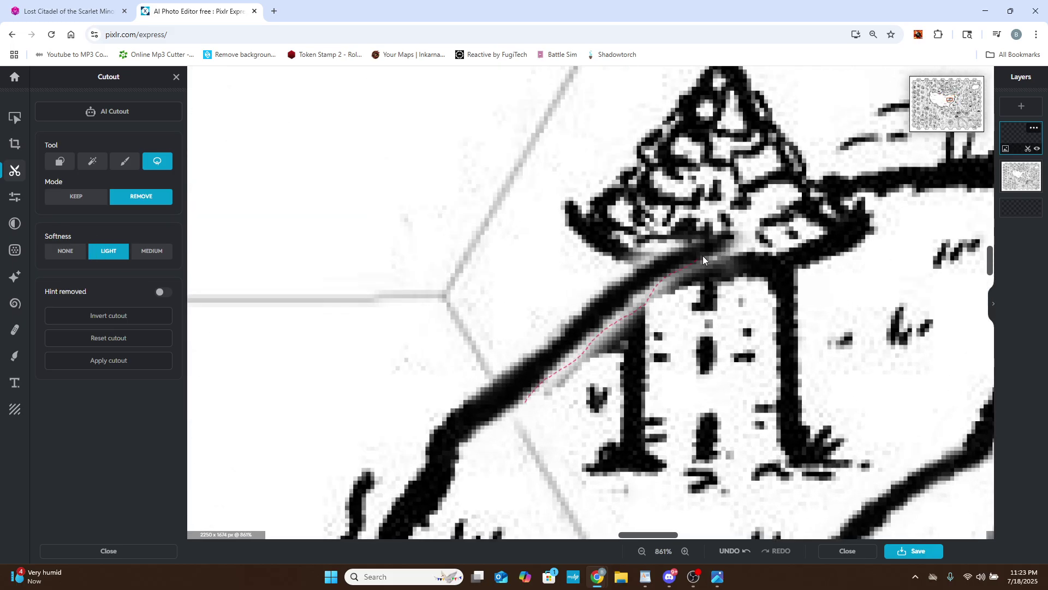
{"action": "mouse_move", "coordinate": [782, 268]}
{"action": "left_mouse_down"}
{"action": "mouse_move", "coordinate": [676, 491]}
{"action": "mouse_move", "coordinate": [542, 459]}
{"action": "left_mouse_up"}
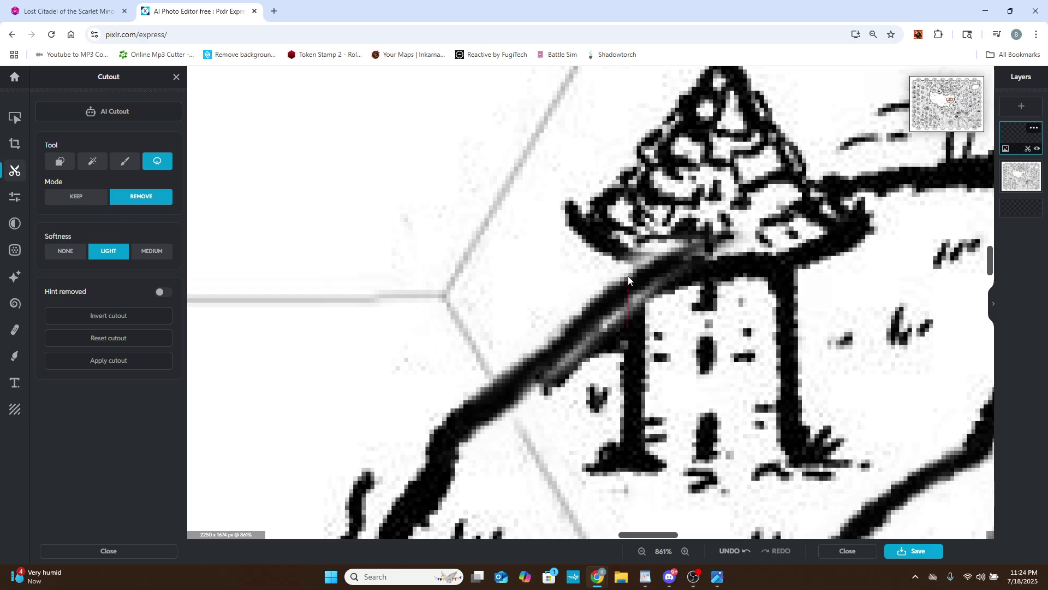
Undo the trial cut at the tower and lasso off the stroke copy's end overlapping the tower with softness set to None.
{"action": "left_click_drag", "start_coordinate": [679, 399], "coordinate": [629, 391]}
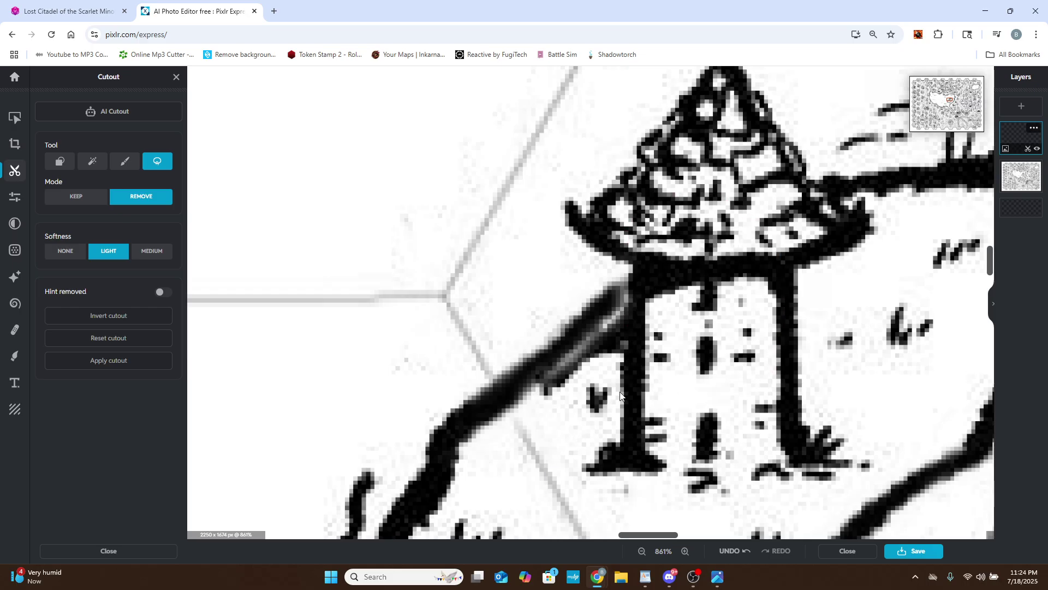
{"action": "left_click", "coordinate": [722, 552]}
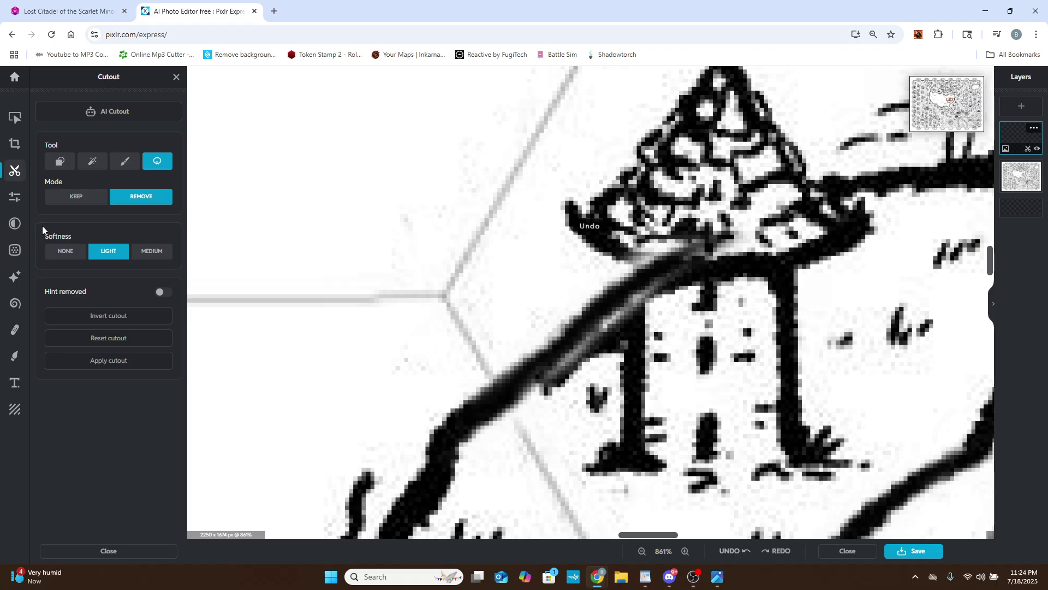
{"action": "left_click", "coordinate": [63, 254]}
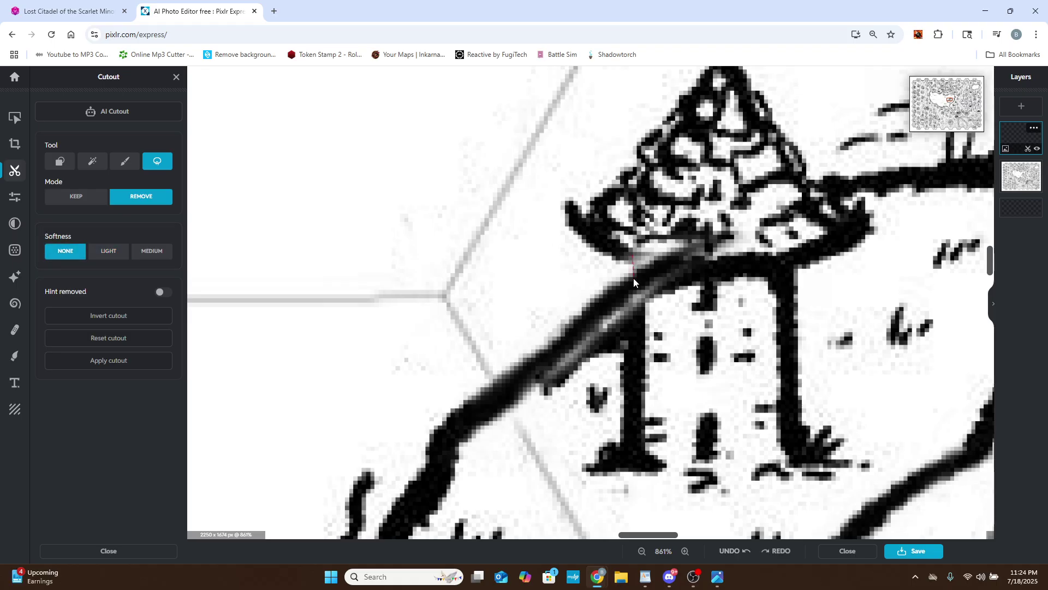
{"action": "mouse_move", "coordinate": [659, 363]}
{"action": "left_mouse_down"}
{"action": "mouse_move", "coordinate": [710, 132]}
{"action": "mouse_move", "coordinate": [691, 149]}
{"action": "left_mouse_up"}
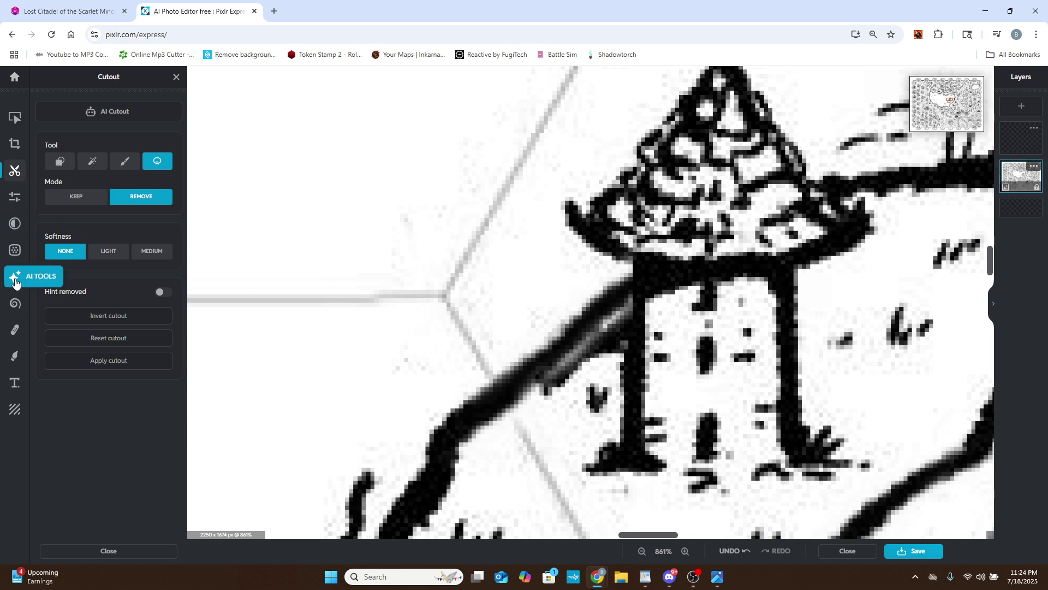
On the background layer, paint white with a 4 px brush over the leftover stroke remnants between the new shoreline and the tower's left leg.
{"action": "left_click", "coordinate": [15, 329]}
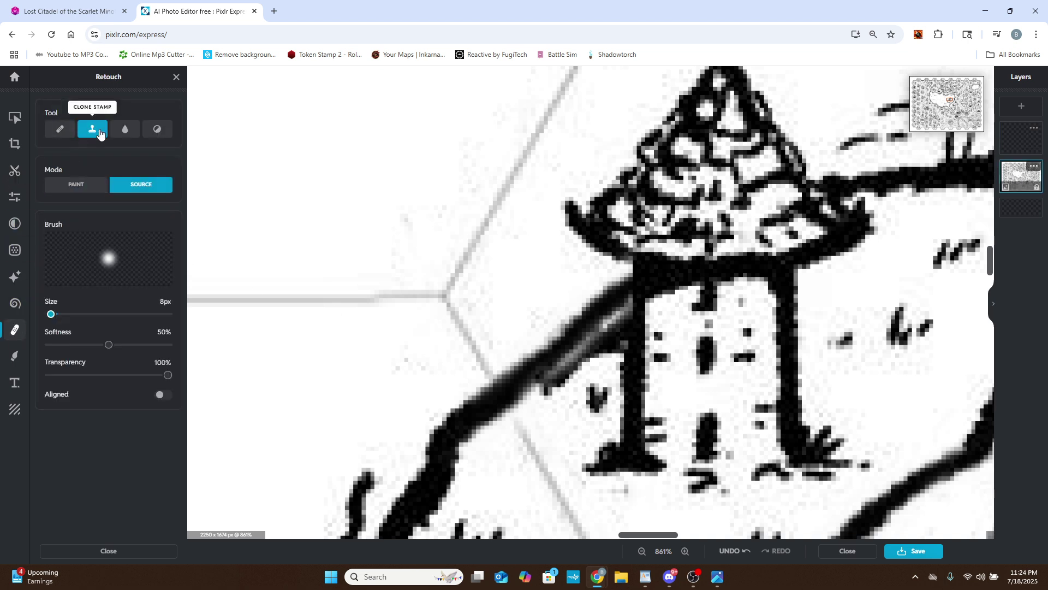
{"action": "left_click", "coordinate": [12, 356]}
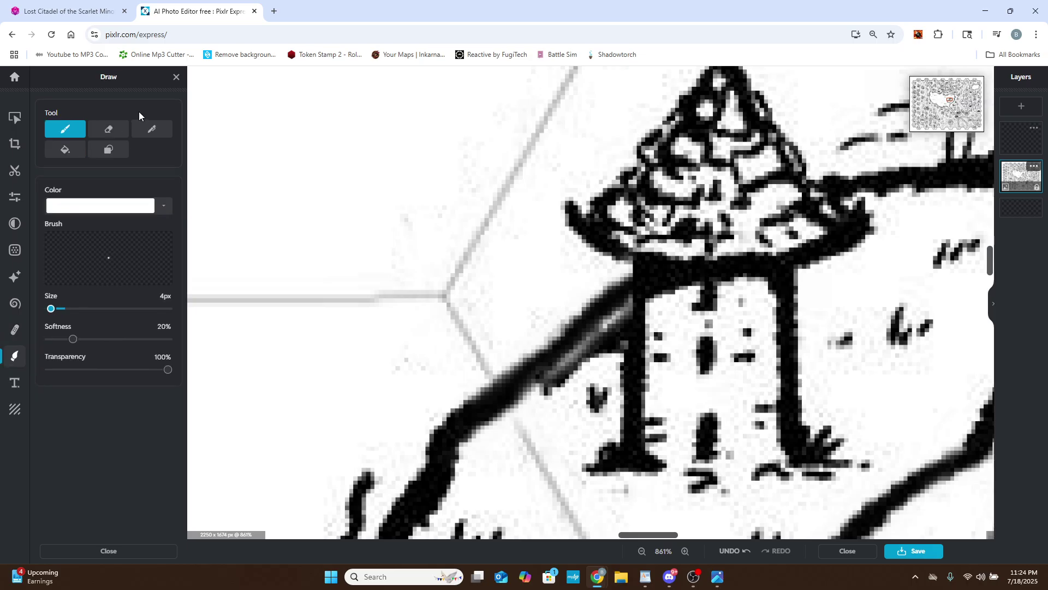
{"action": "left_click", "coordinate": [163, 206]}
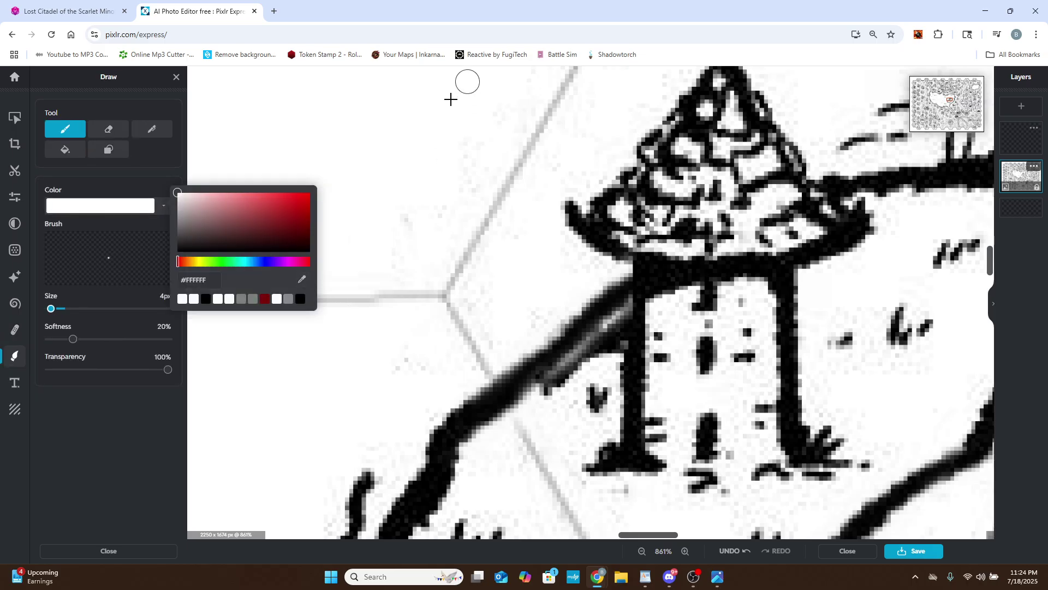
{"action": "left_click", "coordinate": [354, 218]}
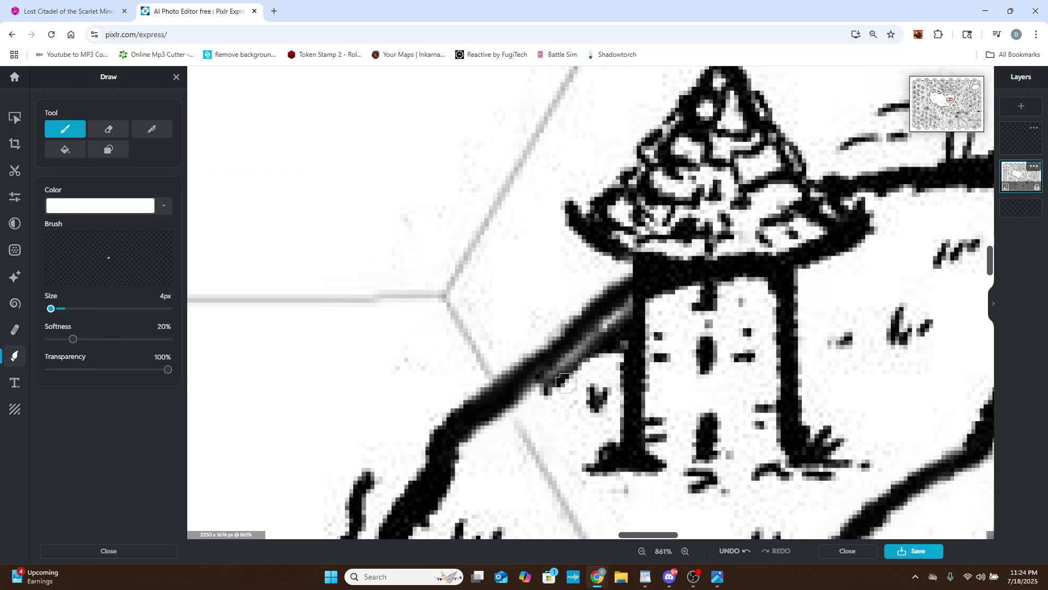
{"action": "mouse_move", "coordinate": [561, 358]}
{"action": "left_mouse_down"}
{"action": "mouse_move", "coordinate": [544, 392]}
{"action": "mouse_move", "coordinate": [533, 390]}
{"action": "mouse_move", "coordinate": [558, 380]}
{"action": "mouse_move", "coordinate": [583, 345]}
{"action": "mouse_move", "coordinate": [582, 364]}
{"action": "mouse_move", "coordinate": [618, 314]}
{"action": "mouse_move", "coordinate": [611, 349]}
{"action": "left_mouse_up"}
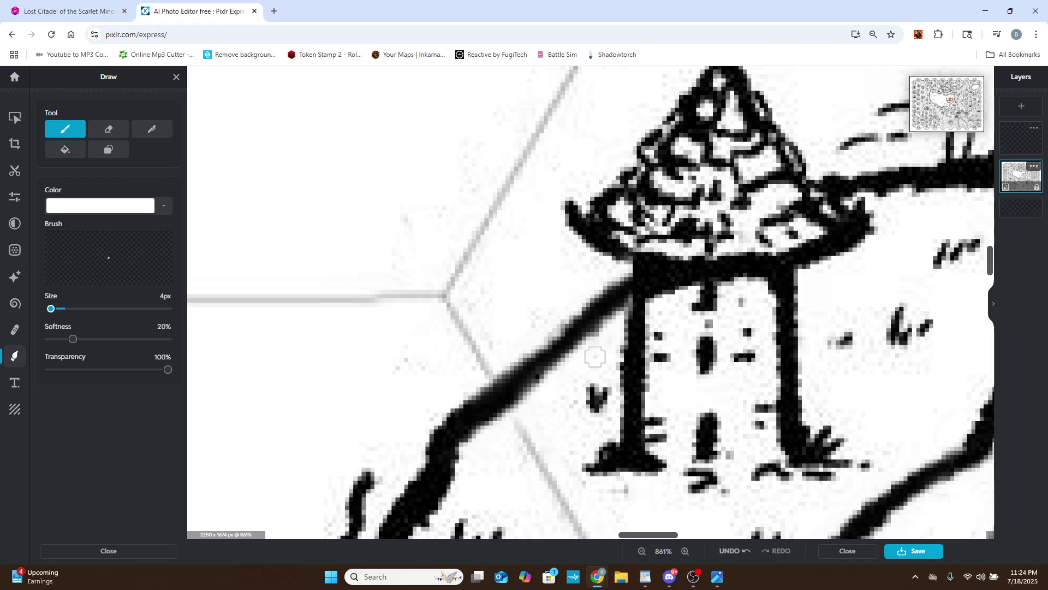
On the stroke copy layer, lasso away the remaining specks under the new shoreline where it meets the island's left shore.
{"action": "scroll", "coordinate": [573, 437], "scroll_direction": "down", "scroll_amount": 3}
{"action": "scroll", "coordinate": [578, 437], "scroll_direction": "down", "scroll_amount": 2}
{"action": "scroll", "coordinate": [579, 431], "scroll_direction": "up", "scroll_amount": 5}
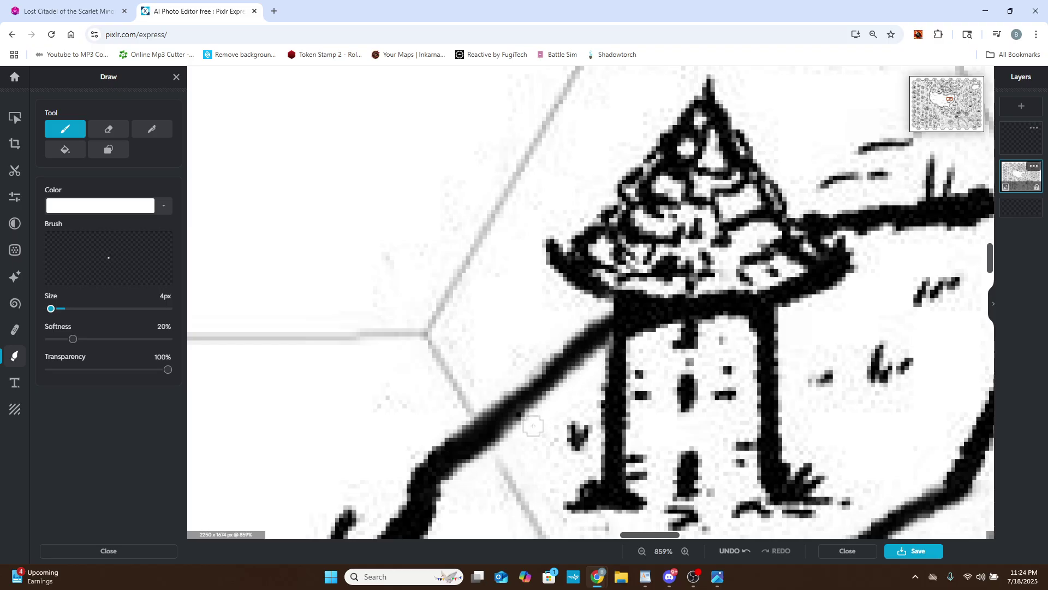
{"action": "scroll", "coordinate": [538, 437], "scroll_direction": "down", "scroll_amount": 5}
{"action": "scroll", "coordinate": [535, 449], "scroll_direction": "up", "scroll_amount": 5}
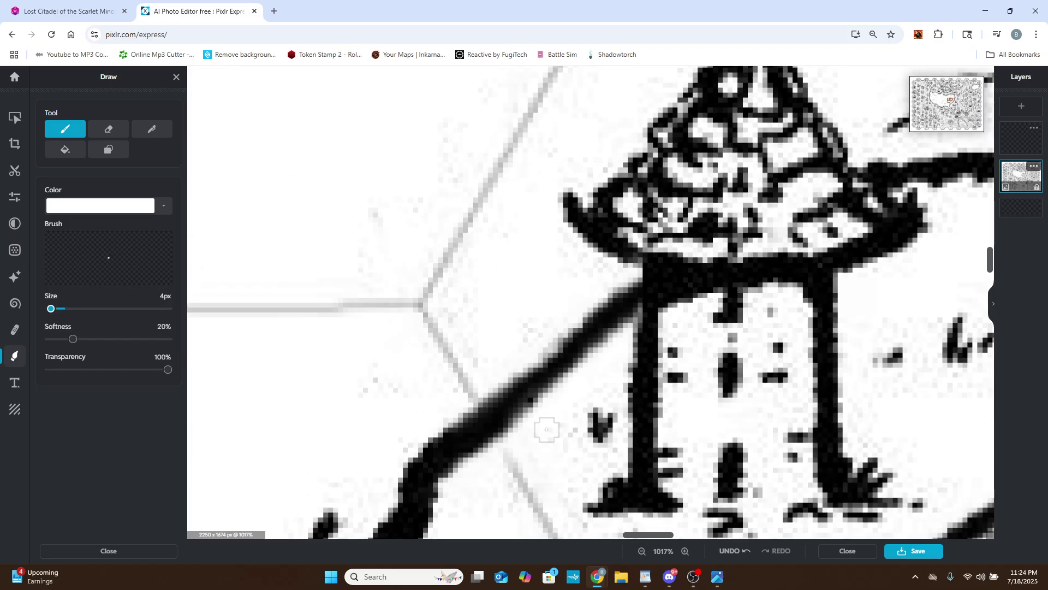
{"action": "scroll", "coordinate": [228, 330], "scroll_direction": "down", "scroll_amount": 3}
{"action": "scroll", "coordinate": [372, 405], "scroll_direction": "up", "scroll_amount": 1}
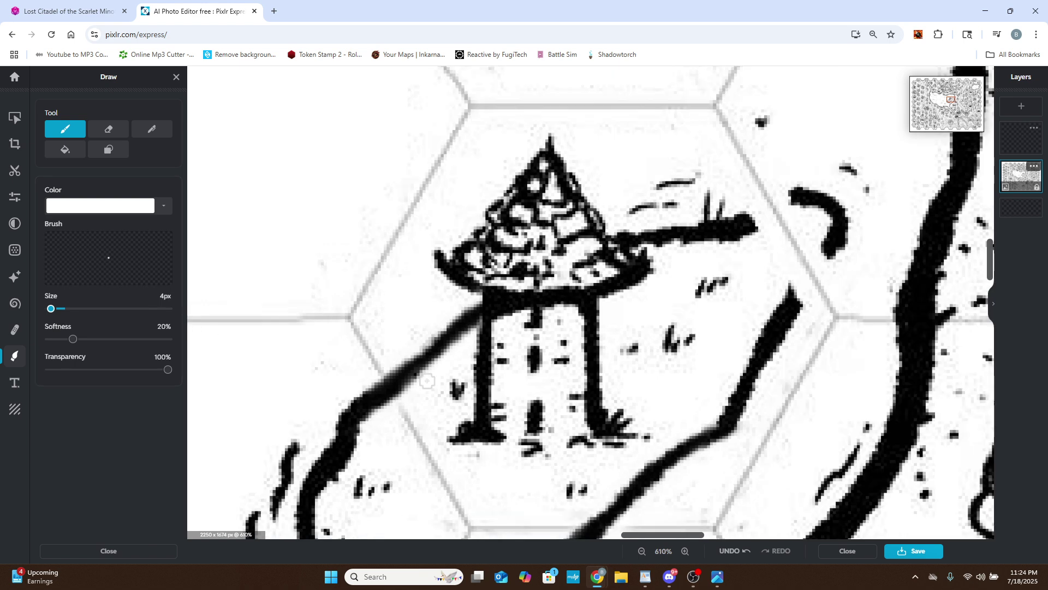
{"action": "left_click", "coordinate": [1020, 143]}
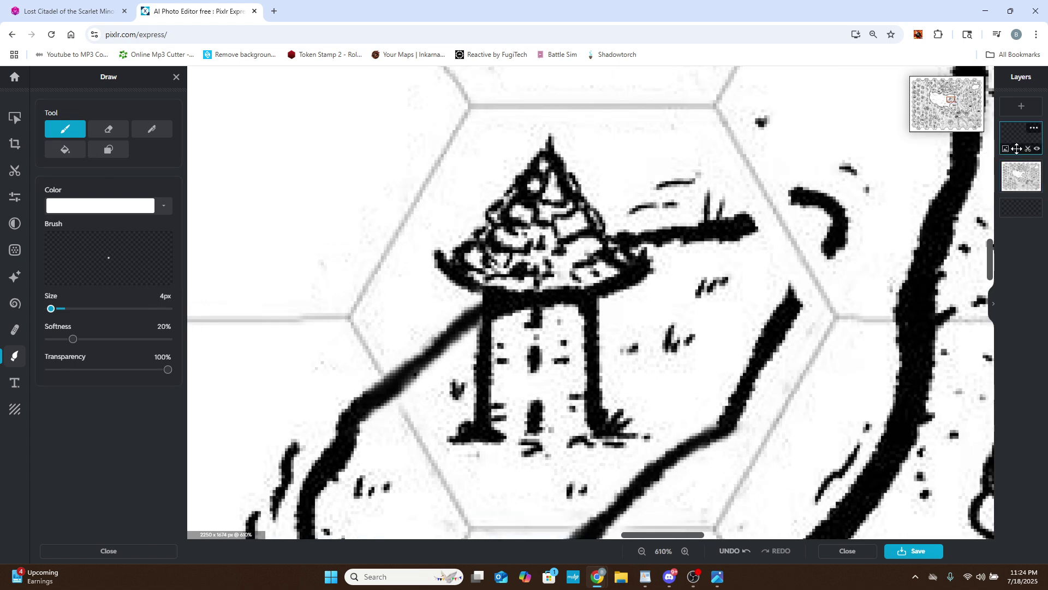
{"action": "left_click", "coordinate": [15, 171]}
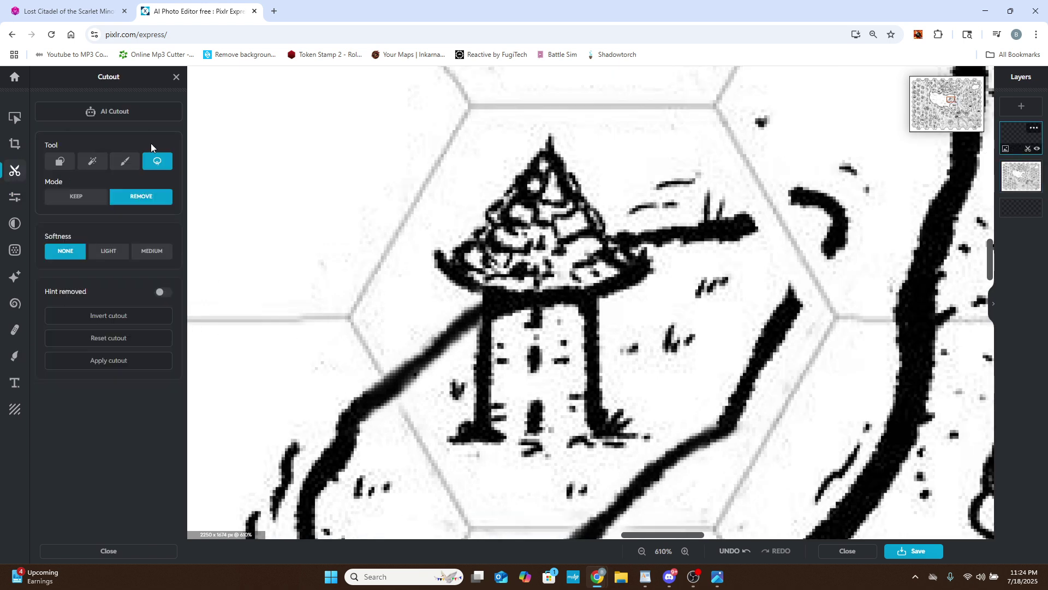
{"action": "scroll", "coordinate": [457, 385], "scroll_direction": "up", "scroll_amount": 3}
{"action": "left_click_drag", "start_coordinate": [475, 374], "coordinate": [445, 438]}
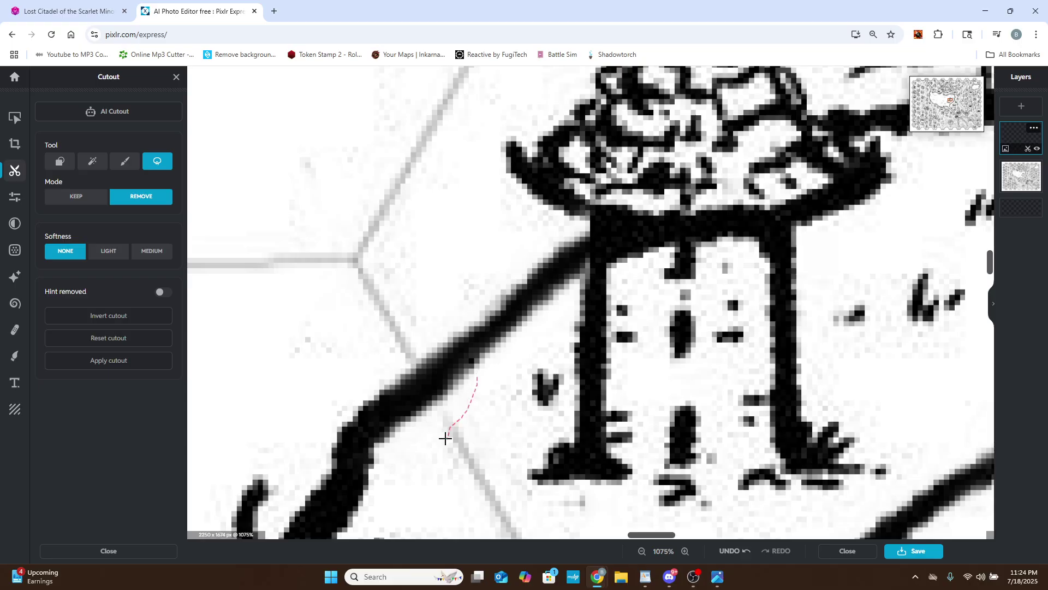
{"action": "left_click_drag", "start_coordinate": [440, 402], "coordinate": [488, 377]}
Check the repaired shoreline across the lake area and merge the stroke copy down into the background layer.
{"action": "scroll", "coordinate": [465, 428], "scroll_direction": "down", "scroll_amount": 12}
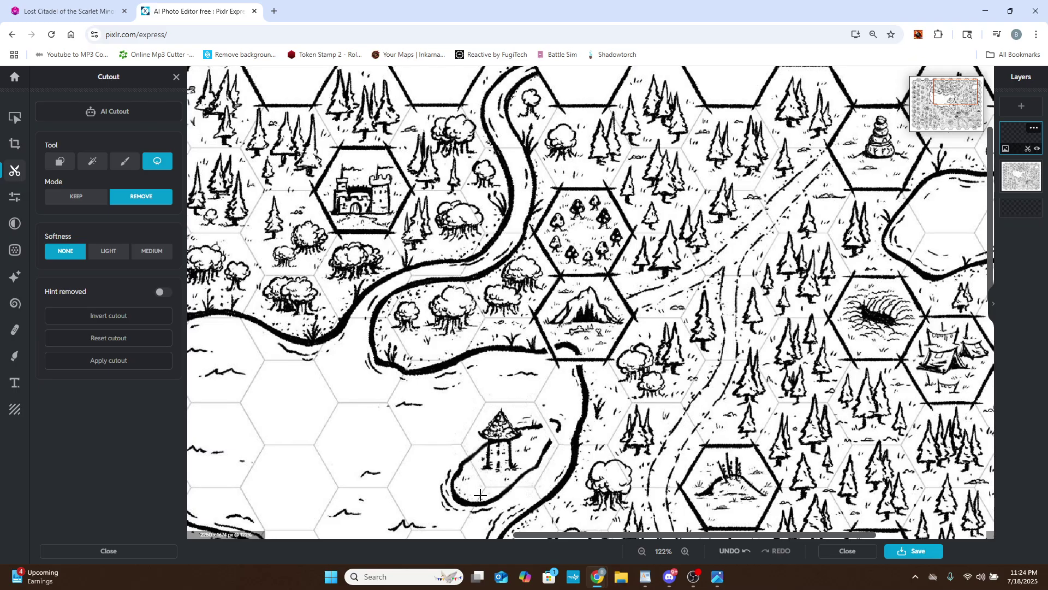
{"action": "scroll", "coordinate": [614, 358], "scroll_direction": "up", "scroll_amount": 2}
{"action": "scroll", "coordinate": [579, 297], "scroll_direction": "up", "scroll_amount": 3}
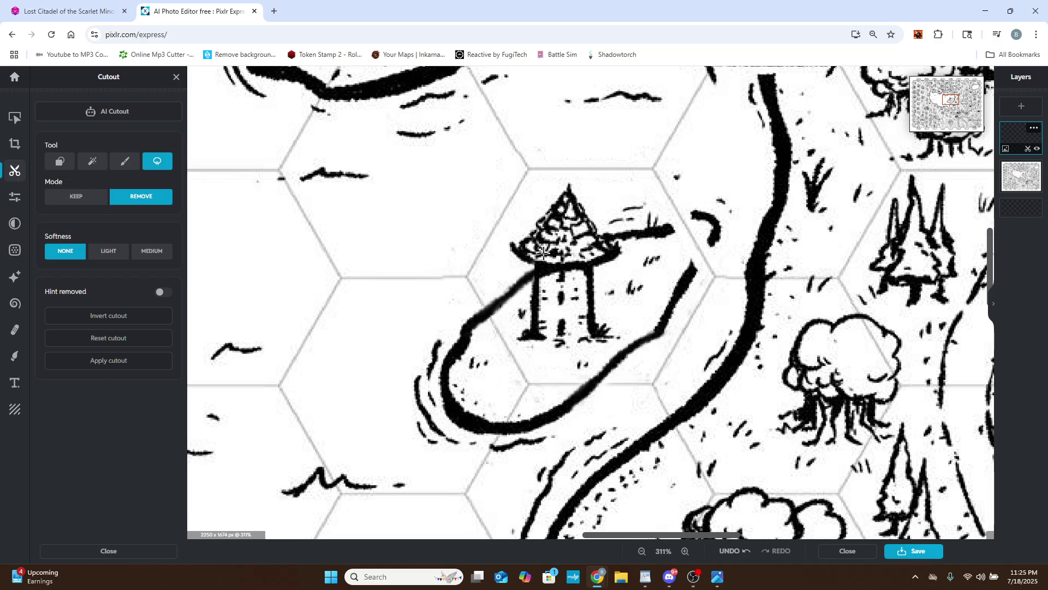
{"action": "scroll", "coordinate": [542, 252], "scroll_direction": "up", "scroll_amount": 3}
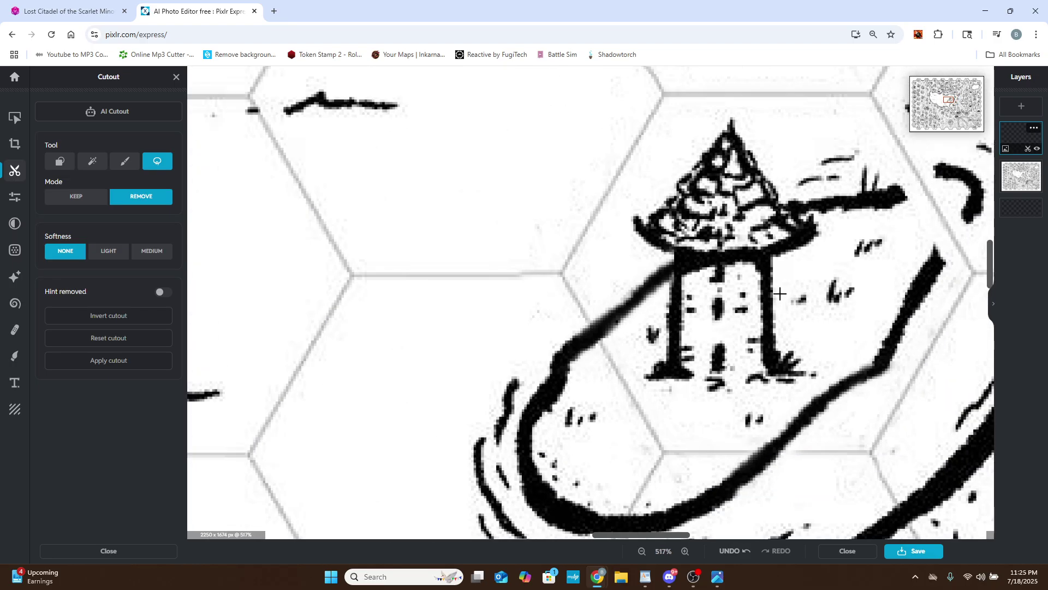
{"action": "scroll", "coordinate": [779, 294], "scroll_direction": "down", "scroll_amount": 6}
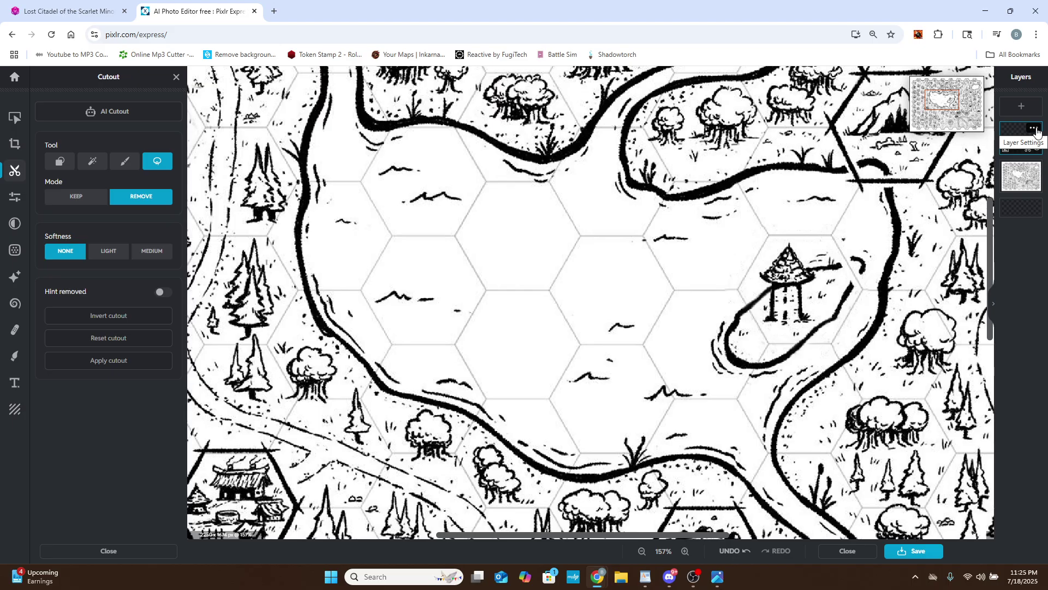
{"action": "left_click", "coordinate": [1034, 129]}
{"action": "scroll", "coordinate": [771, 310], "scroll_direction": "up", "scroll_amount": 3}
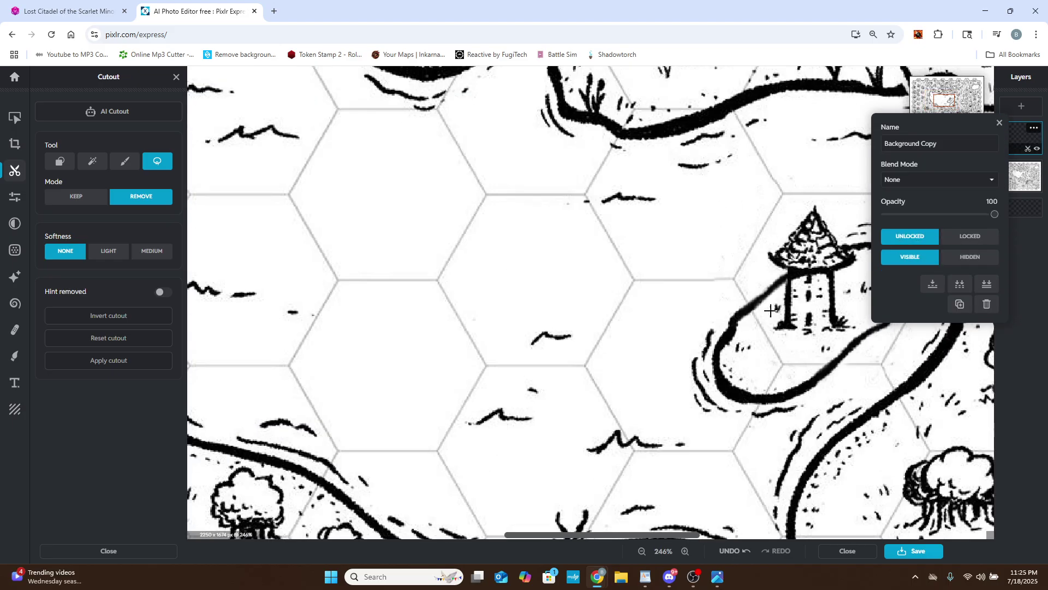
{"action": "scroll", "coordinate": [771, 310], "scroll_direction": "up", "scroll_amount": 3}
{"action": "left_click", "coordinate": [932, 284]}
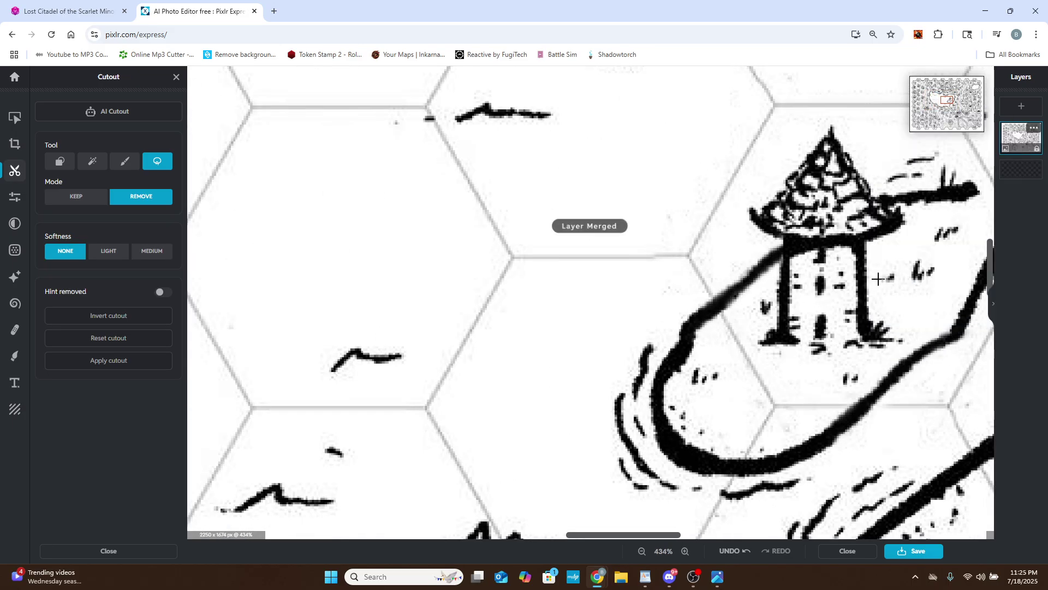
Replace the older saved copy of the_gloaming_hex_map.jpg with a fresh duplicate of the active project, and reopen the active one.
{"action": "left_click", "coordinate": [21, 82]}
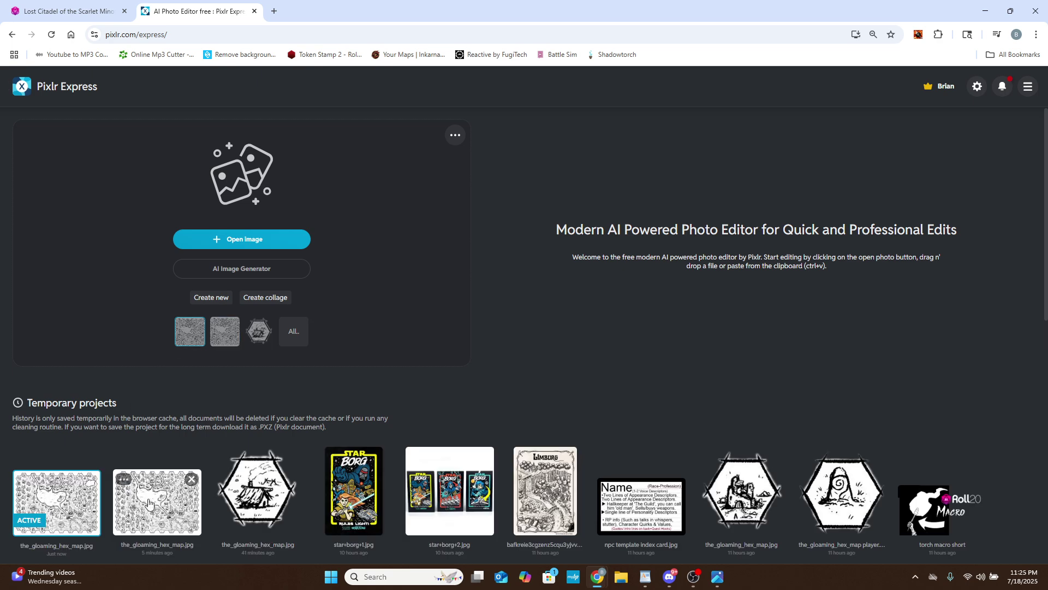
{"action": "left_click", "coordinate": [192, 479]}
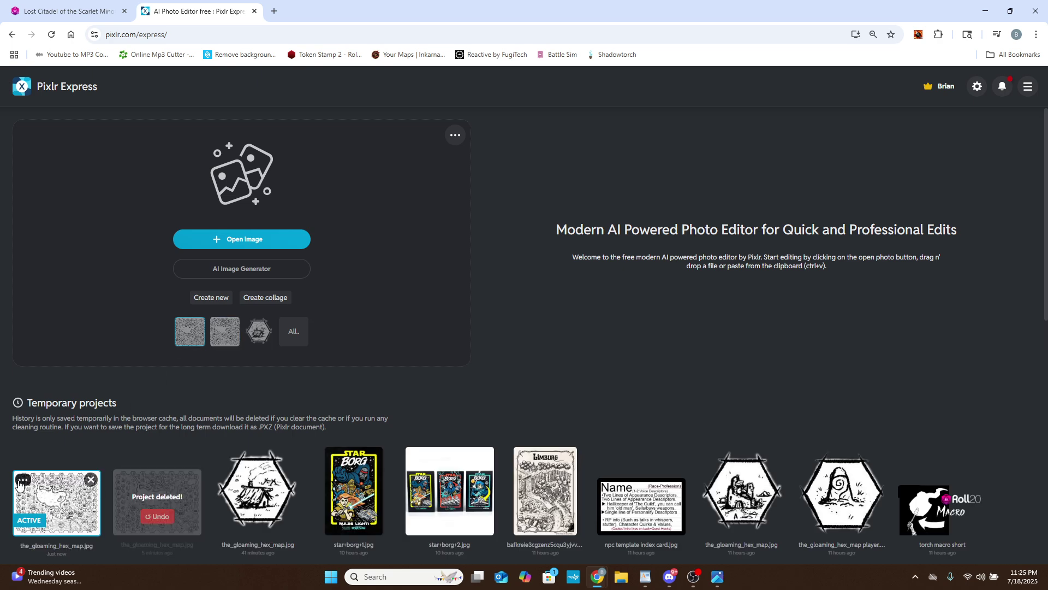
{"action": "left_click", "coordinate": [23, 480]}
{"action": "left_click", "coordinate": [47, 501]}
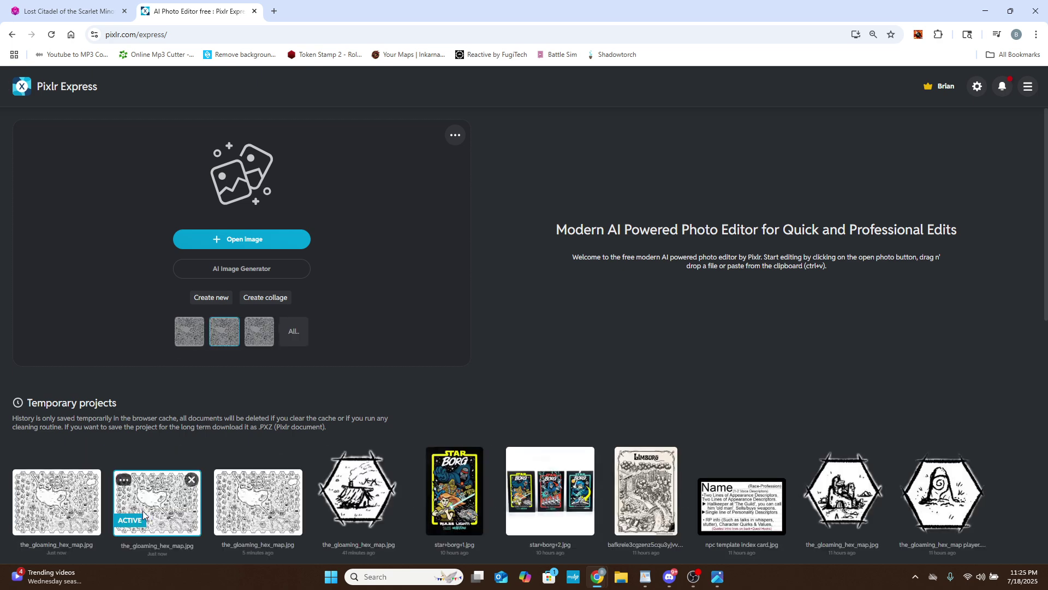
{"action": "left_click", "coordinate": [143, 513]}
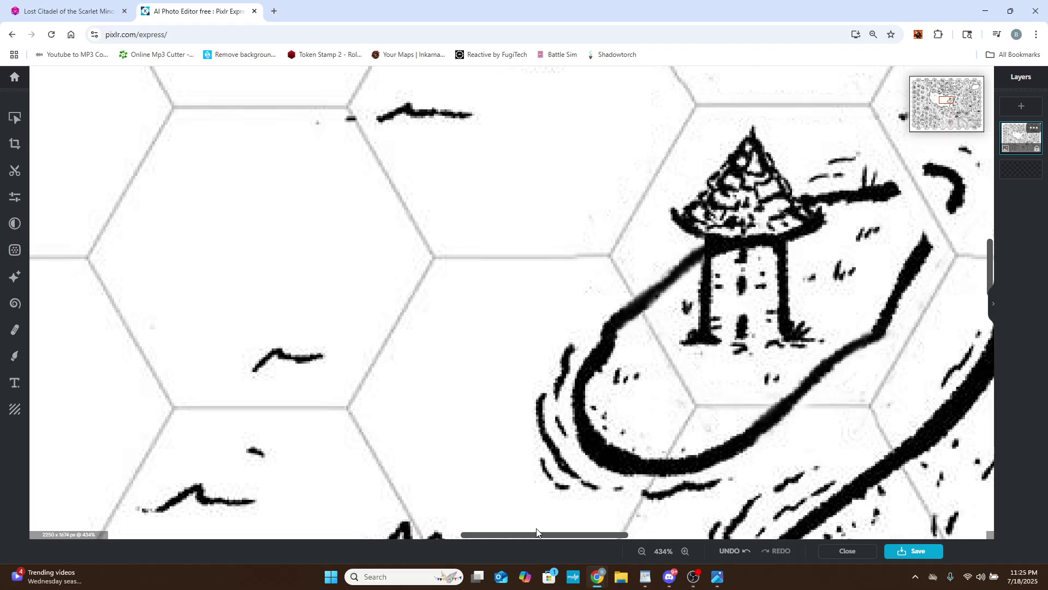
Duplicate the merged map layer with the tower island in view.
{"action": "scroll", "coordinate": [538, 536], "scroll_direction": "right", "scroll_amount": 5}
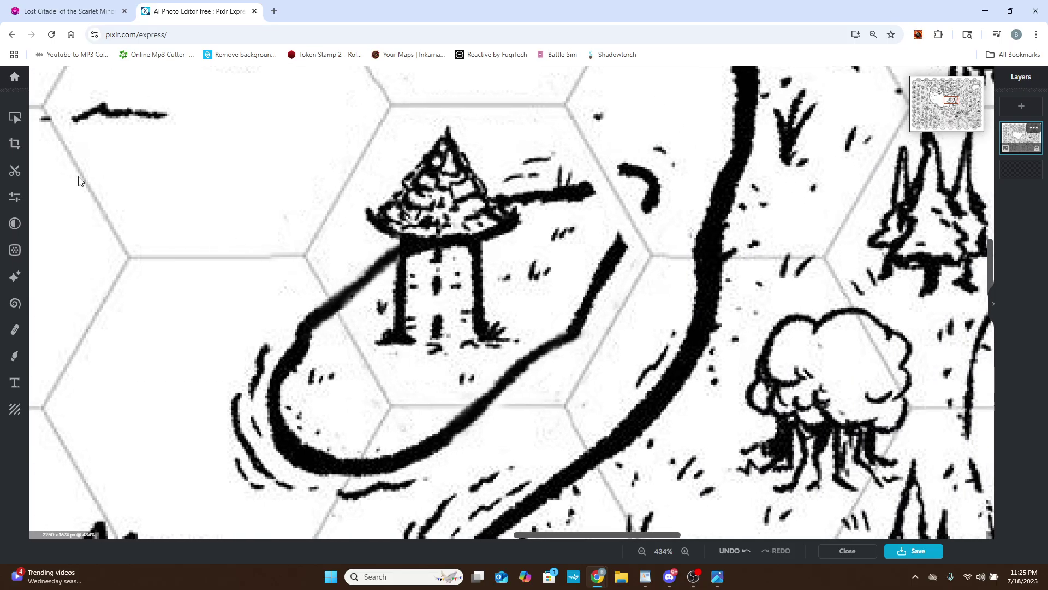
{"action": "left_click", "coordinate": [13, 119]}
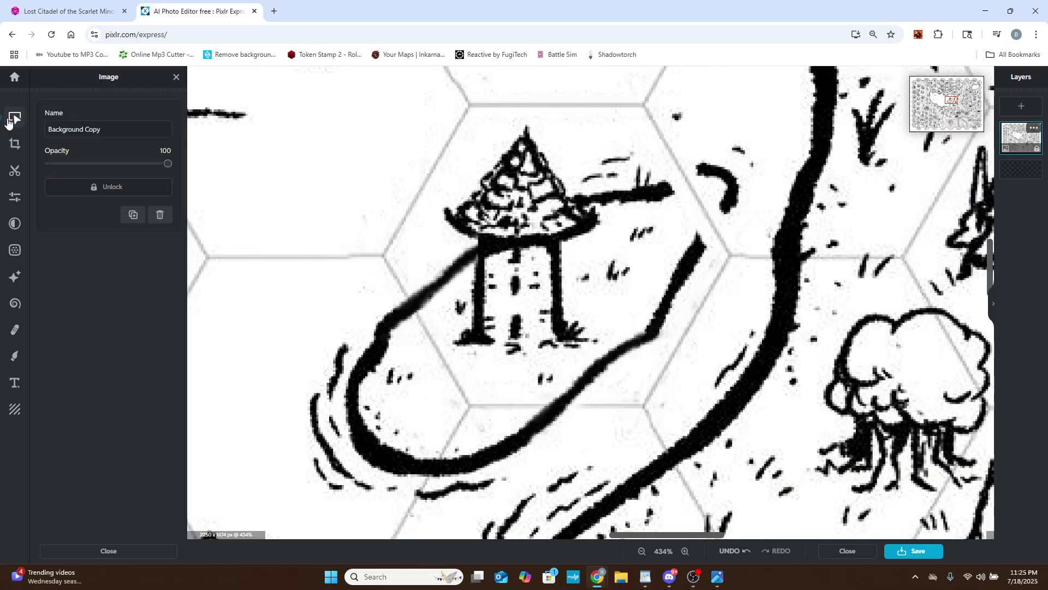
{"action": "left_click", "coordinate": [15, 170]}
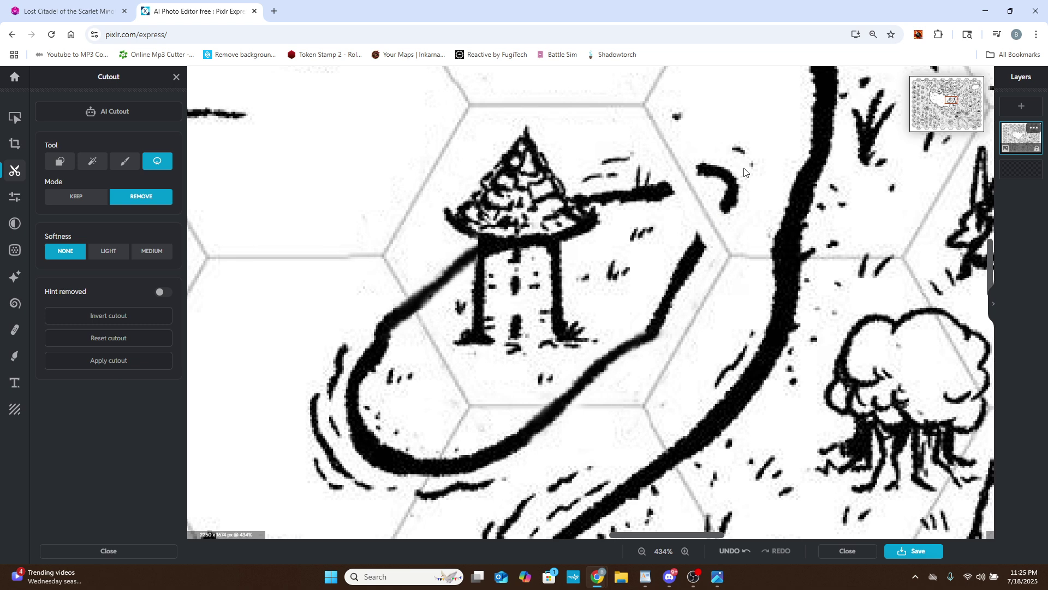
{"action": "left_click", "coordinate": [1035, 131]}
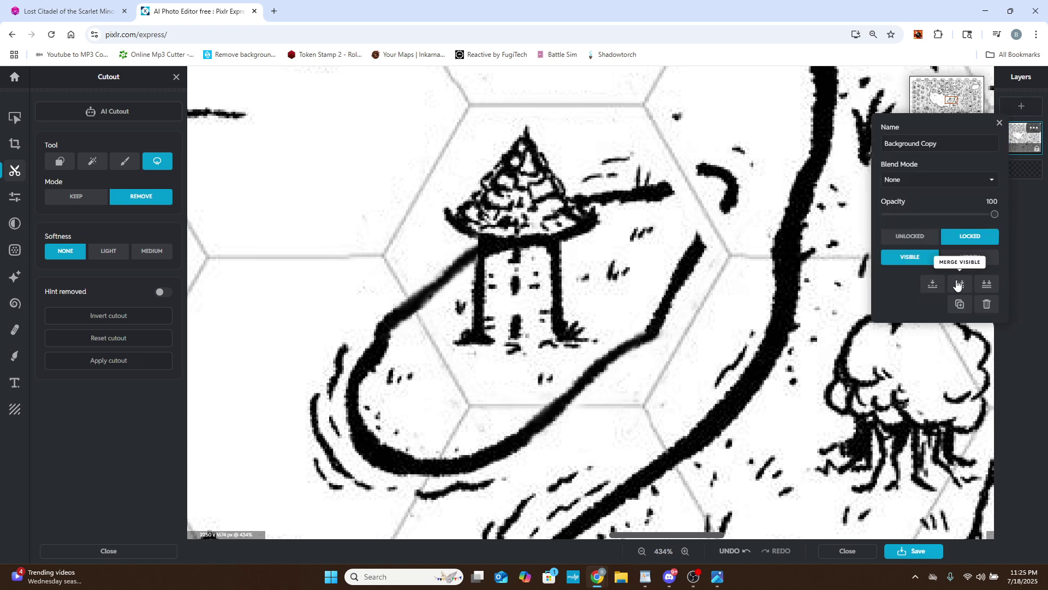
{"action": "left_click", "coordinate": [960, 305]}
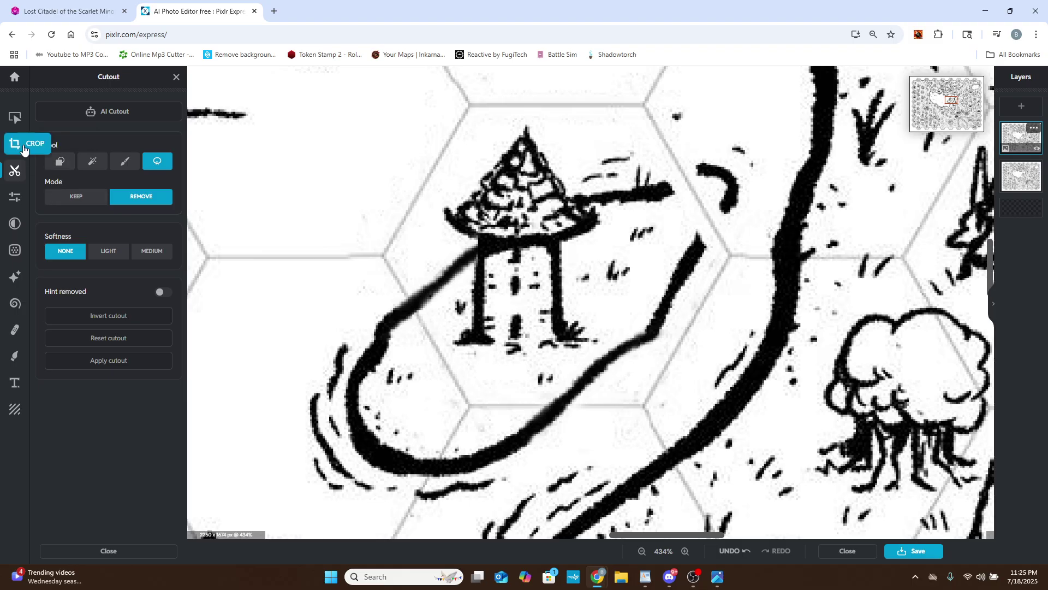
On the duplicate layer, lasso out only the curved shoreline at the island's lower-left end, keeping the selection with light softness.
{"action": "left_click", "coordinate": [17, 172]}
{"action": "left_click", "coordinate": [15, 171]}
{"action": "left_click", "coordinate": [69, 200]}
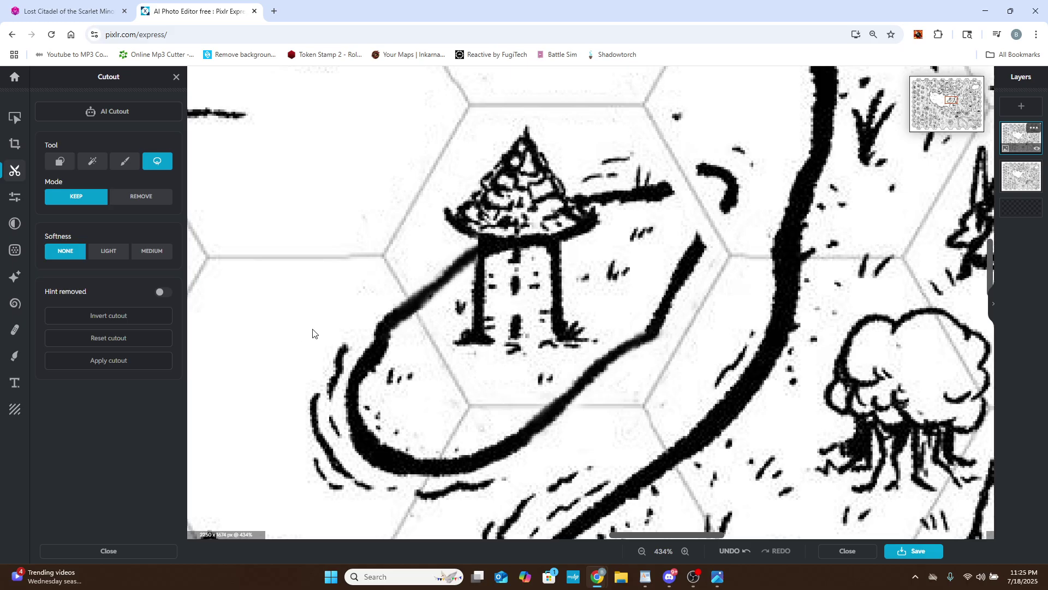
{"action": "left_click", "coordinate": [109, 252]}
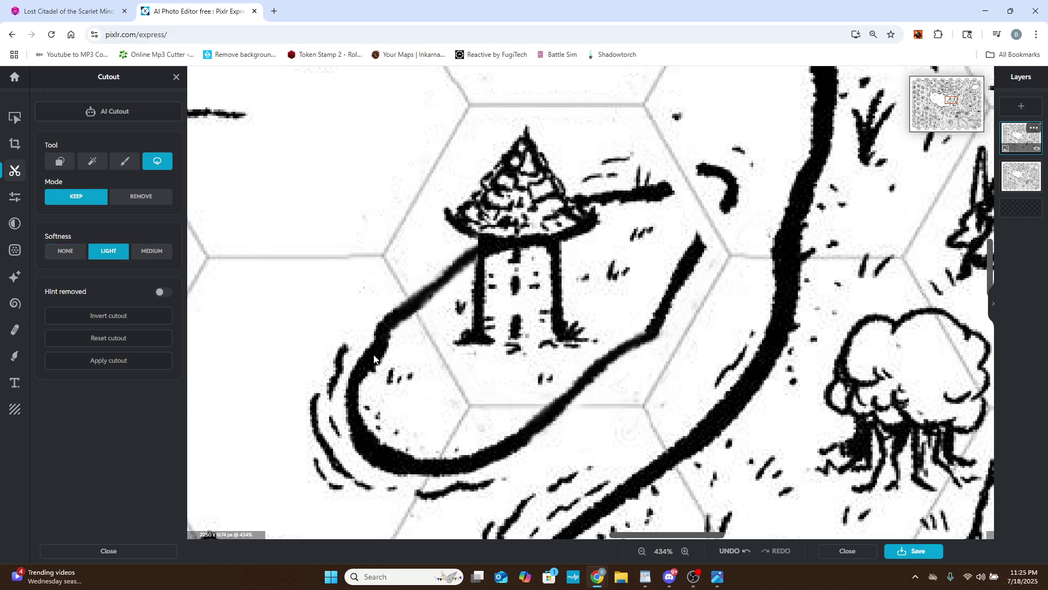
{"action": "left_click_drag", "start_coordinate": [370, 336], "coordinate": [357, 362]}
{"action": "mouse_move", "coordinate": [413, 479]}
{"action": "left_mouse_down"}
{"action": "mouse_move", "coordinate": [473, 479]}
{"action": "mouse_move", "coordinate": [519, 459]}
{"action": "left_mouse_up"}
{"action": "mouse_move", "coordinate": [364, 386]}
{"action": "left_mouse_down"}
{"action": "mouse_move", "coordinate": [393, 350]}
{"action": "mouse_move", "coordinate": [392, 330]}
{"action": "mouse_move", "coordinate": [371, 334]}
{"action": "left_mouse_up"}
Move the cut-out shoreline curve towards the island's open upper-right end and scale the piece down.
{"action": "left_click", "coordinate": [15, 117]}
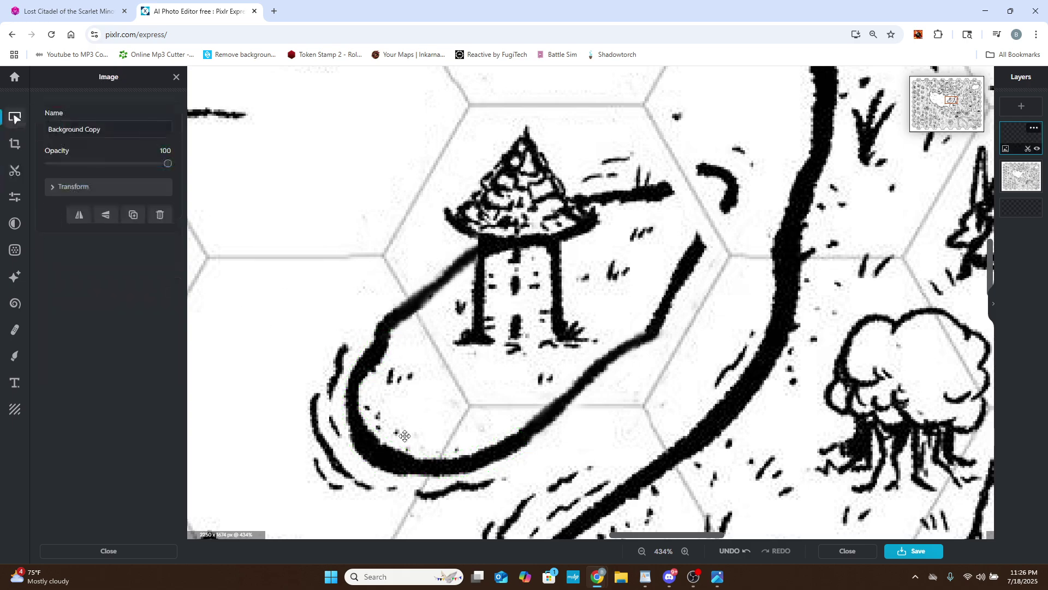
{"action": "scroll", "coordinate": [440, 437], "scroll_direction": "down", "scroll_amount": 3}
{"action": "left_click_drag", "start_coordinate": [440, 437], "coordinate": [578, 316]}
{"action": "scroll", "coordinate": [611, 369], "scroll_direction": "down", "scroll_amount": 8}
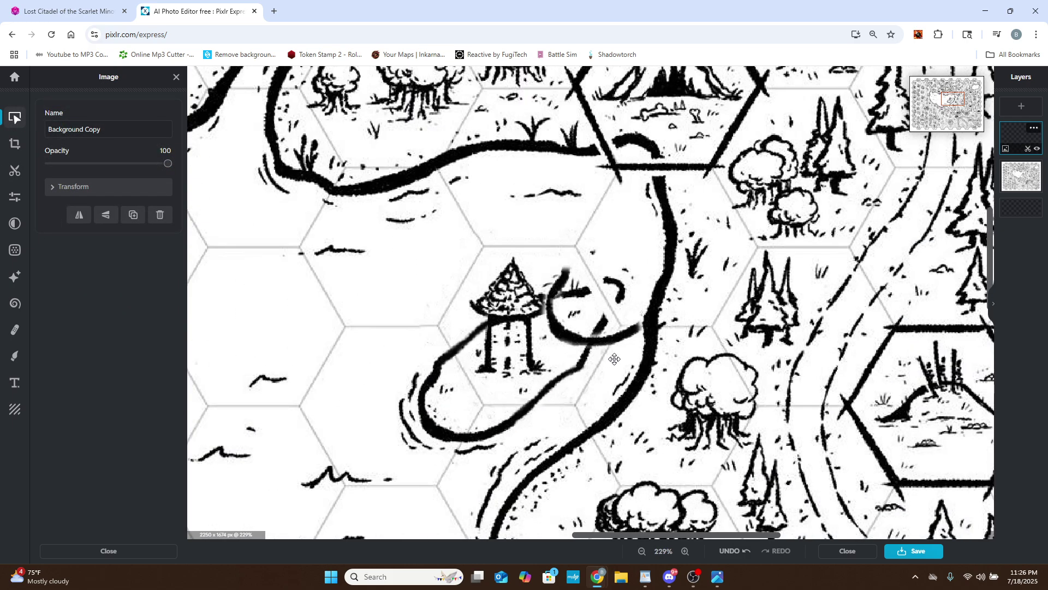
{"action": "scroll", "coordinate": [612, 369], "scroll_direction": "down", "scroll_amount": 5}
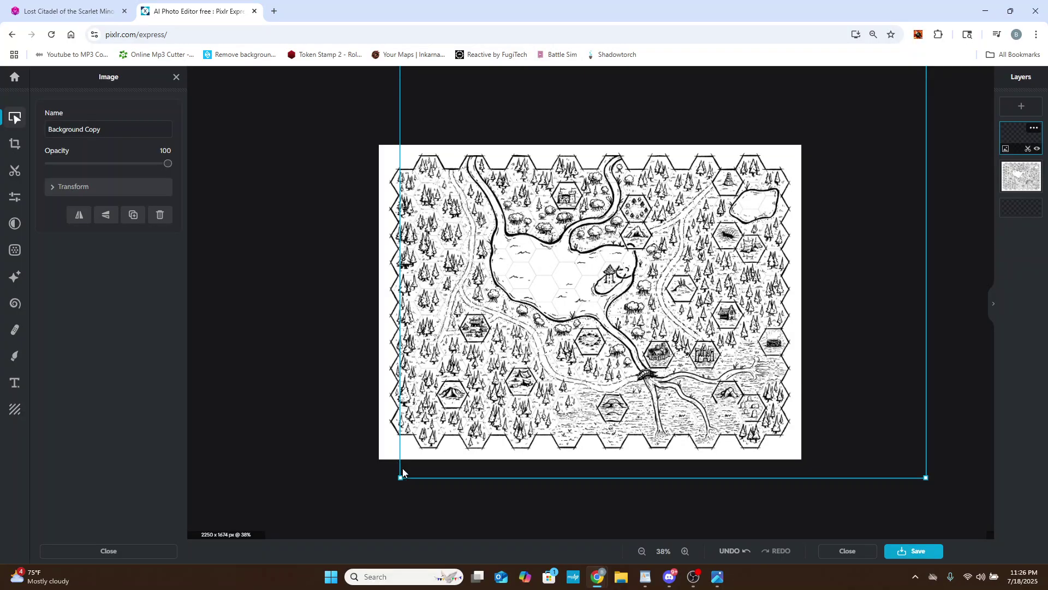
{"action": "left_click_drag", "start_coordinate": [403, 479], "coordinate": [566, 351]}
{"action": "left_click_drag", "start_coordinate": [719, 198], "coordinate": [648, 271]}
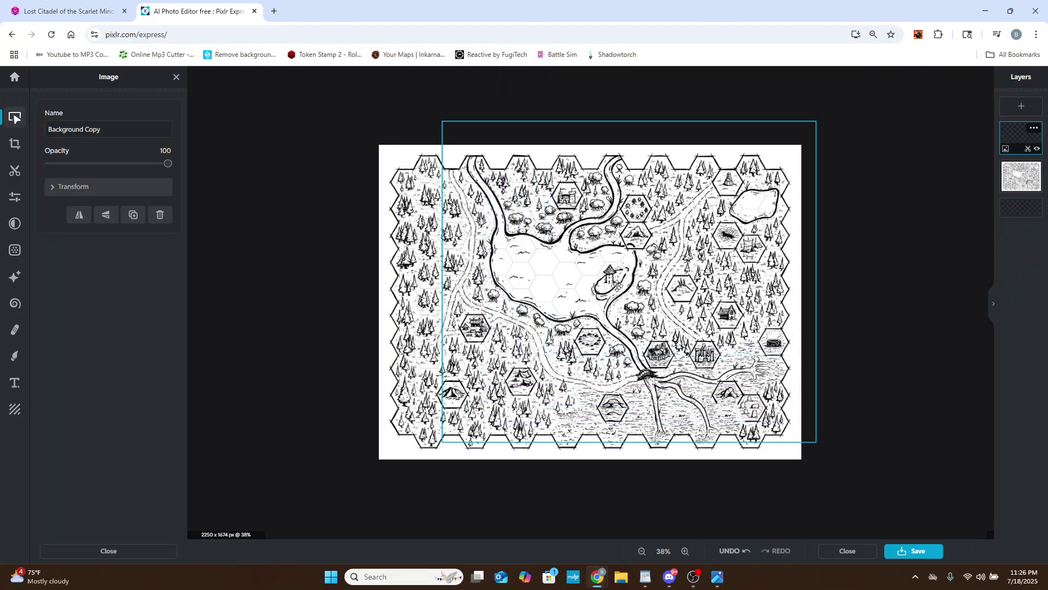
Reposition the curve at the island's open end, rotate it roughly half a turn, and scale it slightly smaller.
{"action": "scroll", "coordinate": [648, 271], "scroll_direction": "up", "scroll_amount": 1}
{"action": "scroll", "coordinate": [648, 272], "scroll_direction": "up", "scroll_amount": 5}
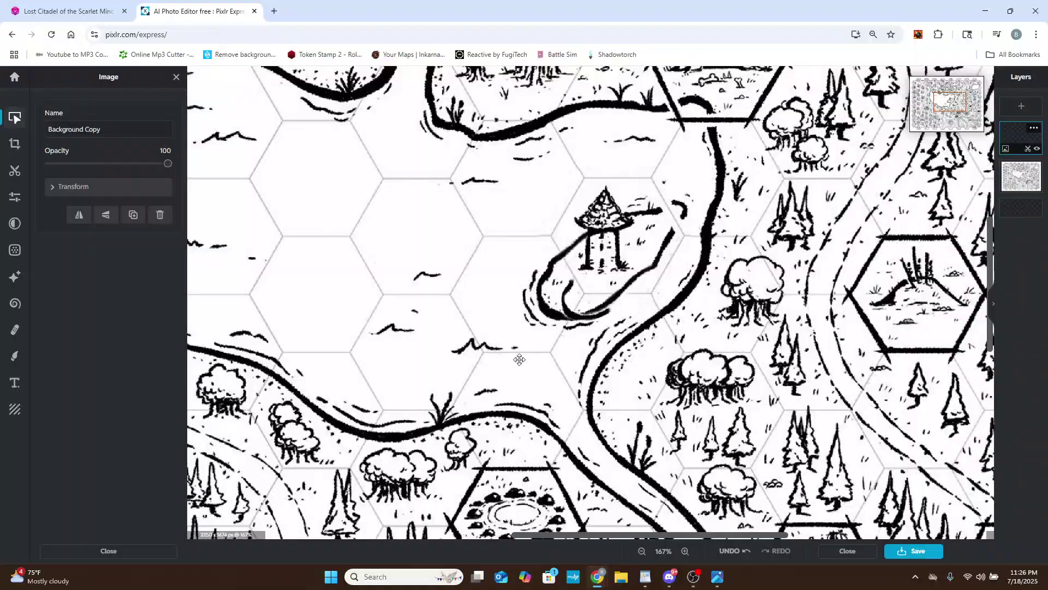
{"action": "scroll", "coordinate": [638, 278], "scroll_direction": "down", "scroll_amount": 3}
{"action": "scroll", "coordinate": [647, 286], "scroll_direction": "up", "scroll_amount": 6}
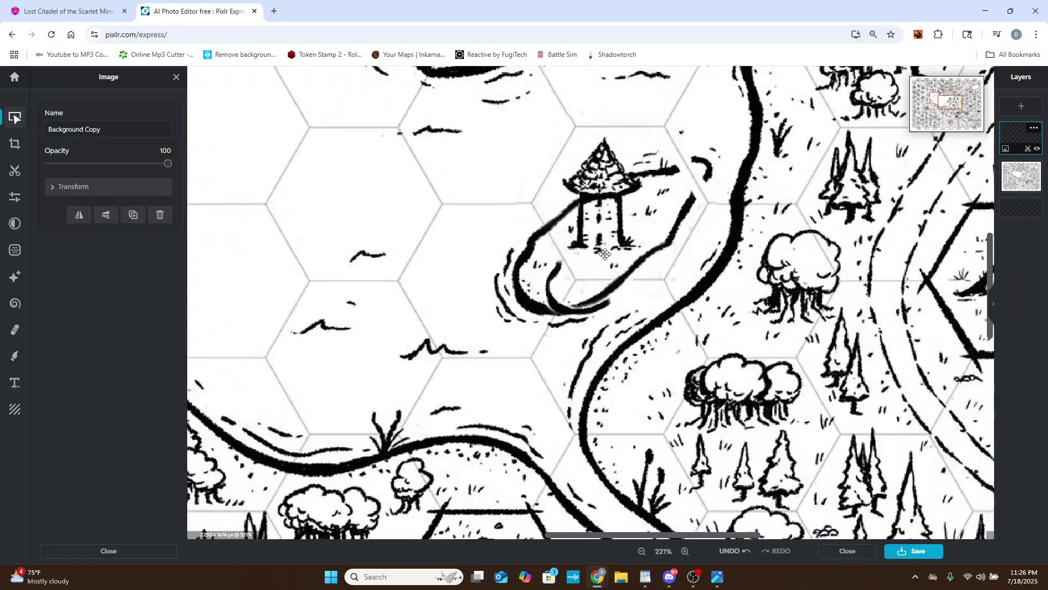
{"action": "scroll", "coordinate": [650, 290], "scroll_direction": "down", "scroll_amount": 5}
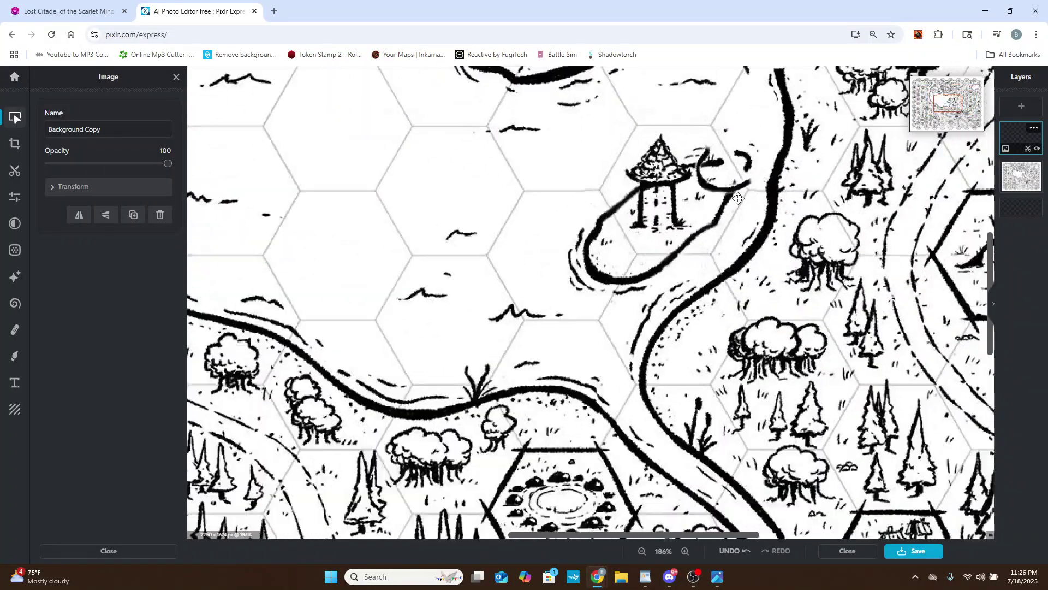
{"action": "scroll", "coordinate": [713, 275], "scroll_direction": "down", "scroll_amount": 4}
{"action": "scroll", "coordinate": [709, 225], "scroll_direction": "up", "scroll_amount": 3}
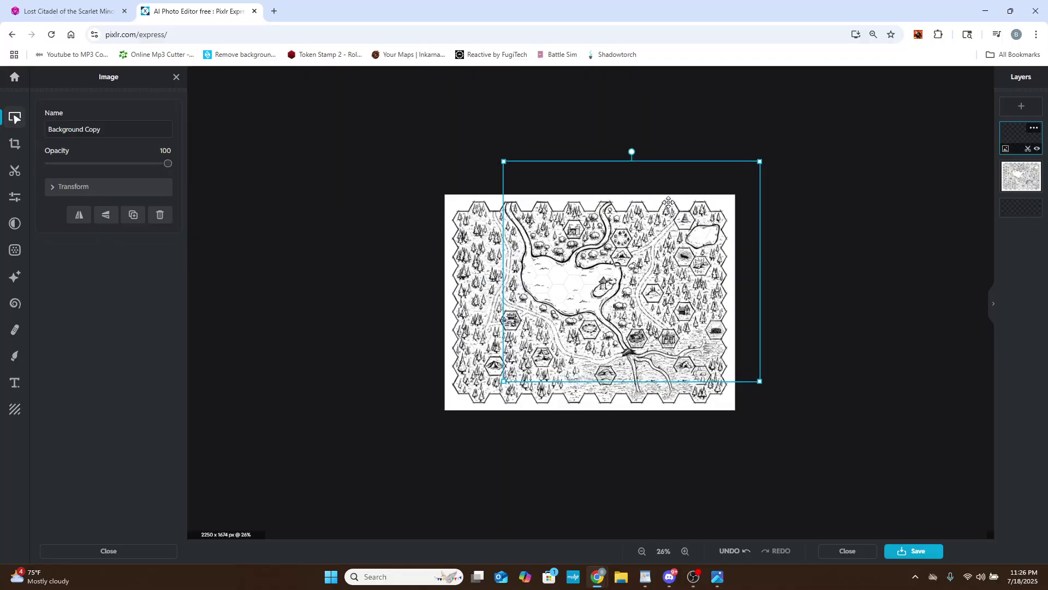
{"action": "scroll", "coordinate": [662, 154], "scroll_direction": "up", "scroll_amount": 1}
{"action": "scroll", "coordinate": [658, 103], "scroll_direction": "down", "scroll_amount": 2}
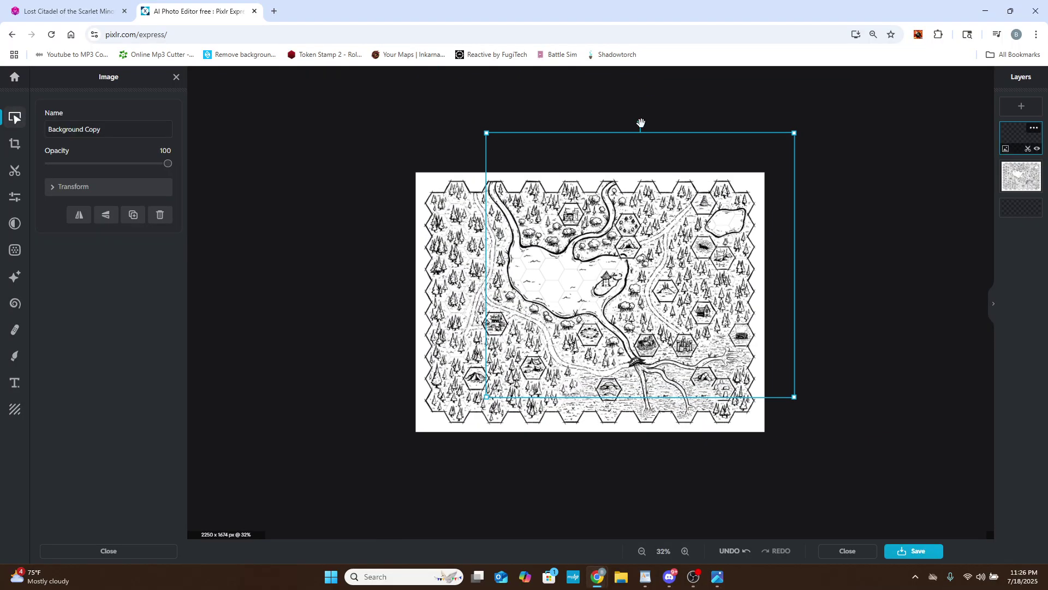
{"action": "left_click_drag", "start_coordinate": [641, 123], "coordinate": [593, 431]}
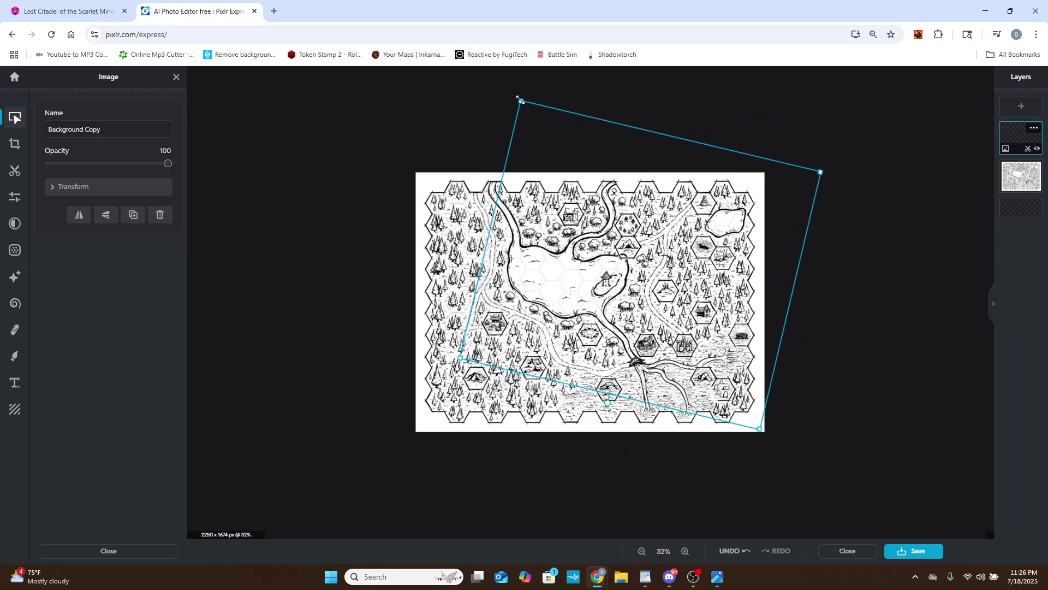
{"action": "left_click_drag", "start_coordinate": [520, 100], "coordinate": [548, 137]}
Nudge the rotated curve into place so it joins the stroke beside the tower roof with the island's right shore.
{"action": "scroll", "coordinate": [685, 240], "scroll_direction": "up", "scroll_amount": 3}
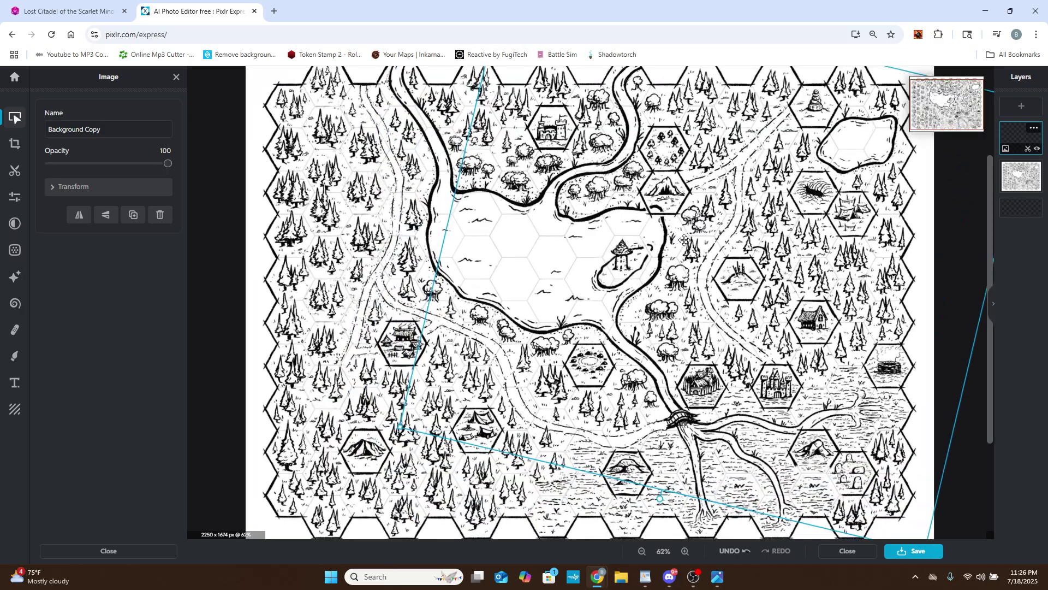
{"action": "scroll", "coordinate": [684, 240], "scroll_direction": "up", "scroll_amount": 3}
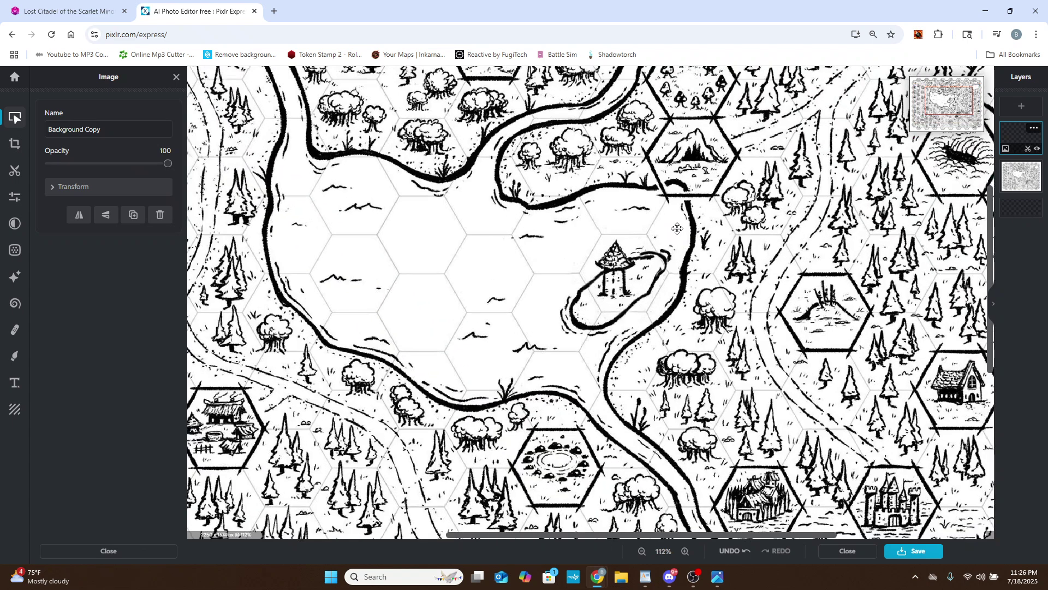
{"action": "scroll", "coordinate": [678, 228], "scroll_direction": "up", "scroll_amount": 6}
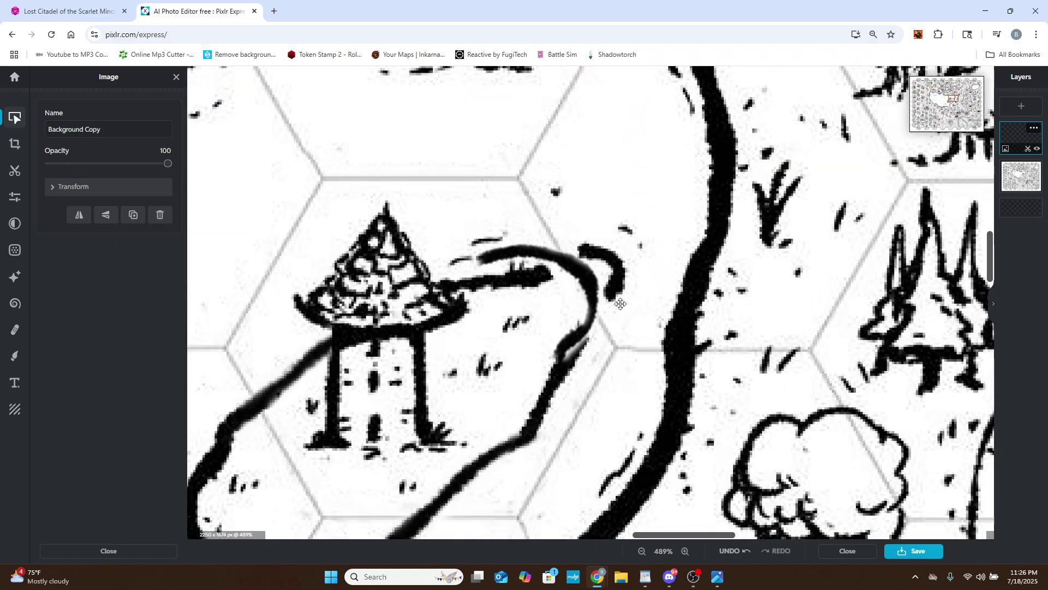
{"action": "left_click_drag", "start_coordinate": [620, 304], "coordinate": [621, 310]}
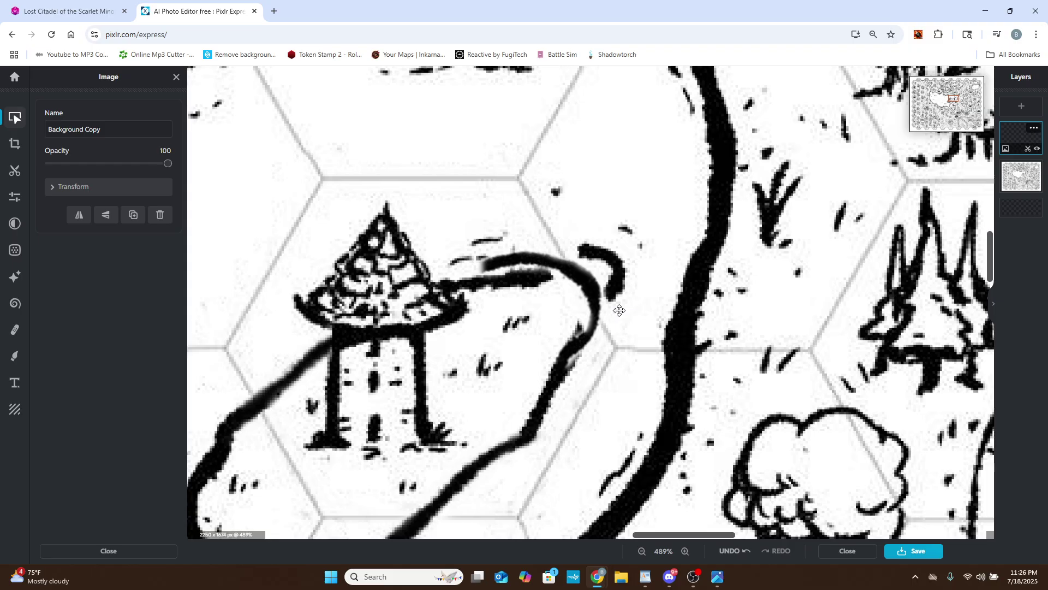
{"action": "left_click_drag", "start_coordinate": [619, 310], "coordinate": [608, 327]}
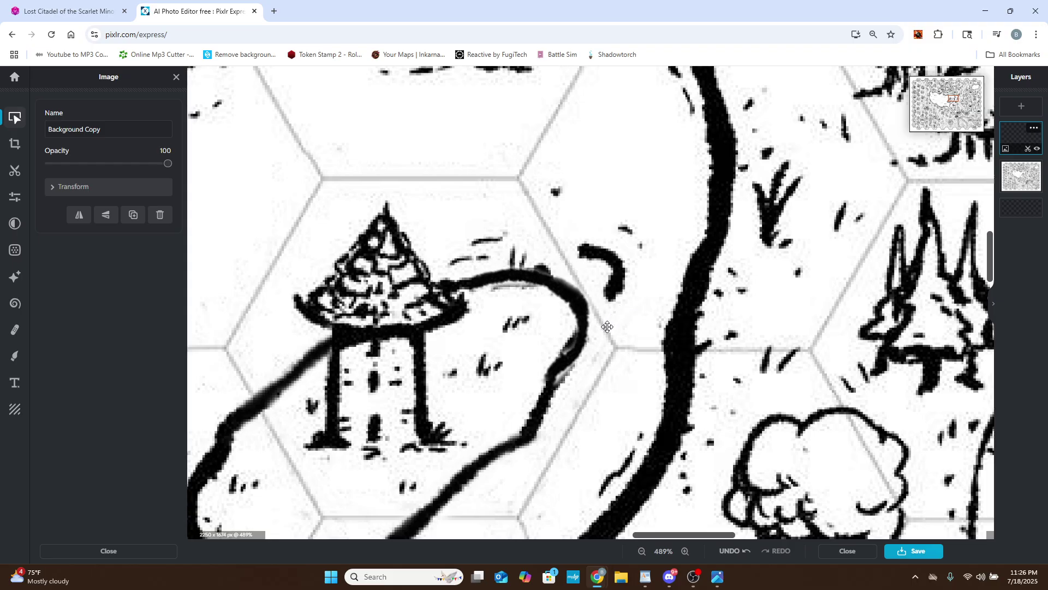
{"action": "scroll", "coordinate": [558, 301], "scroll_direction": "up", "scroll_amount": 5}
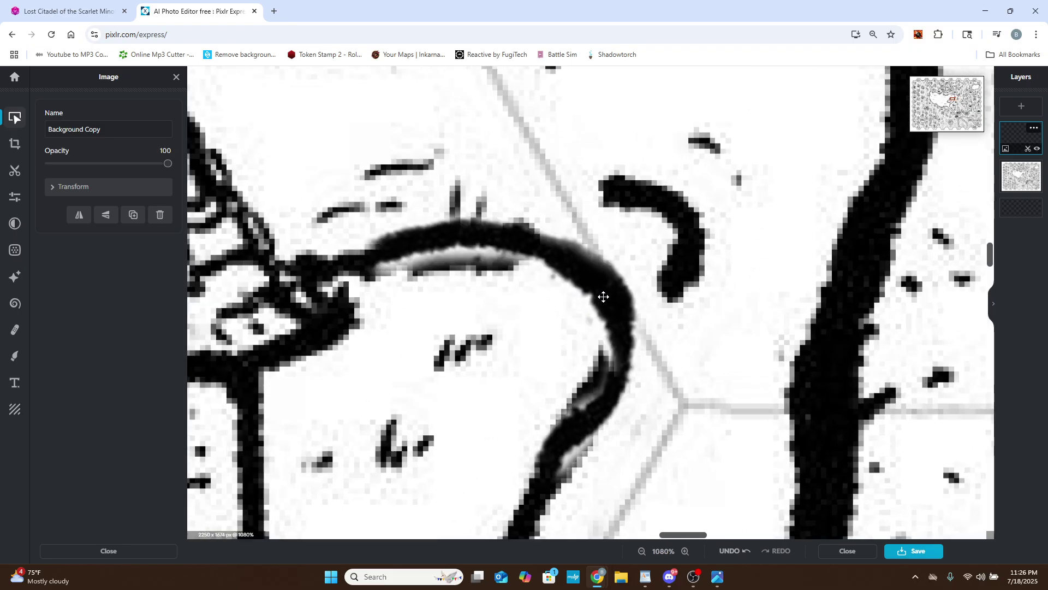
{"action": "left_click_drag", "start_coordinate": [603, 296], "coordinate": [582, 315]}
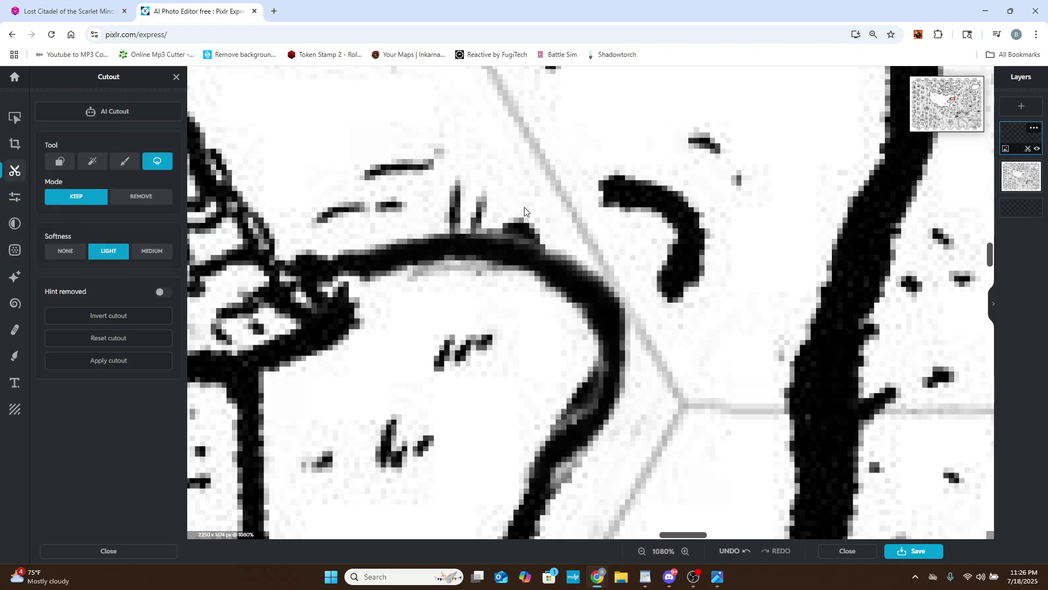
{"action": "mouse_move", "coordinate": [524, 230]}
{"action": "left_mouse_down"}
{"action": "mouse_move", "coordinate": [517, 265]}
{"action": "mouse_move", "coordinate": [402, 288]}
{"action": "left_mouse_up"}
{"action": "left_click_drag", "start_coordinate": [329, 184], "coordinate": [334, 179]}
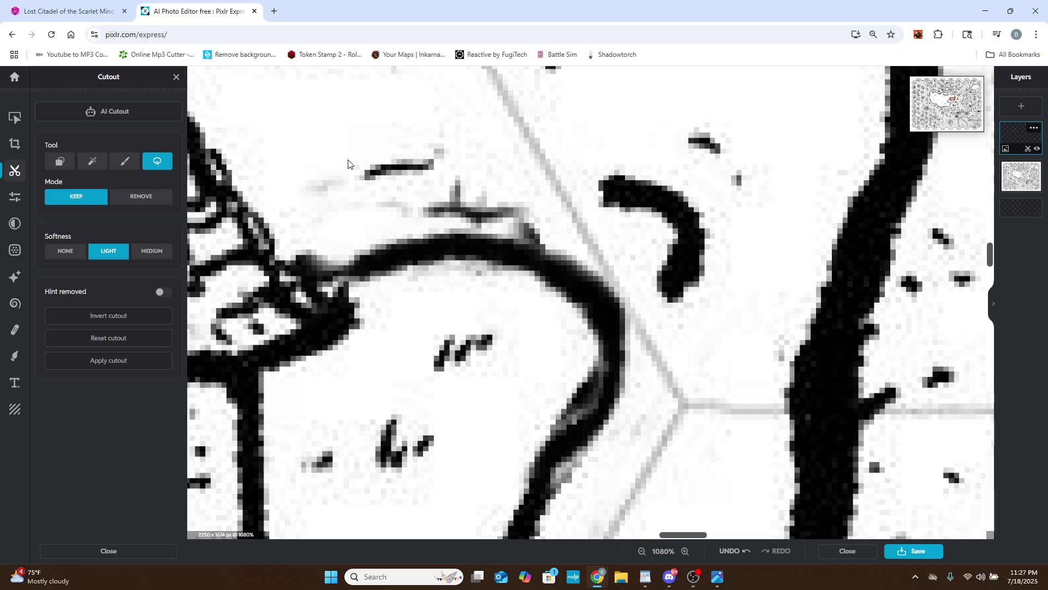
{"action": "left_click", "coordinate": [733, 551]}
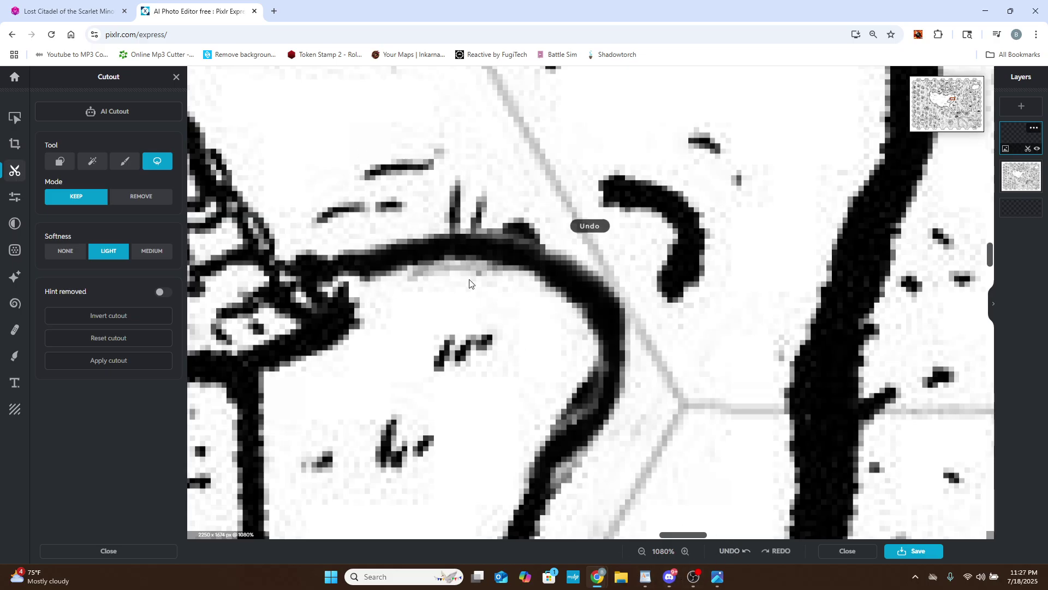
{"action": "left_click_drag", "start_coordinate": [520, 235], "coordinate": [389, 240]}
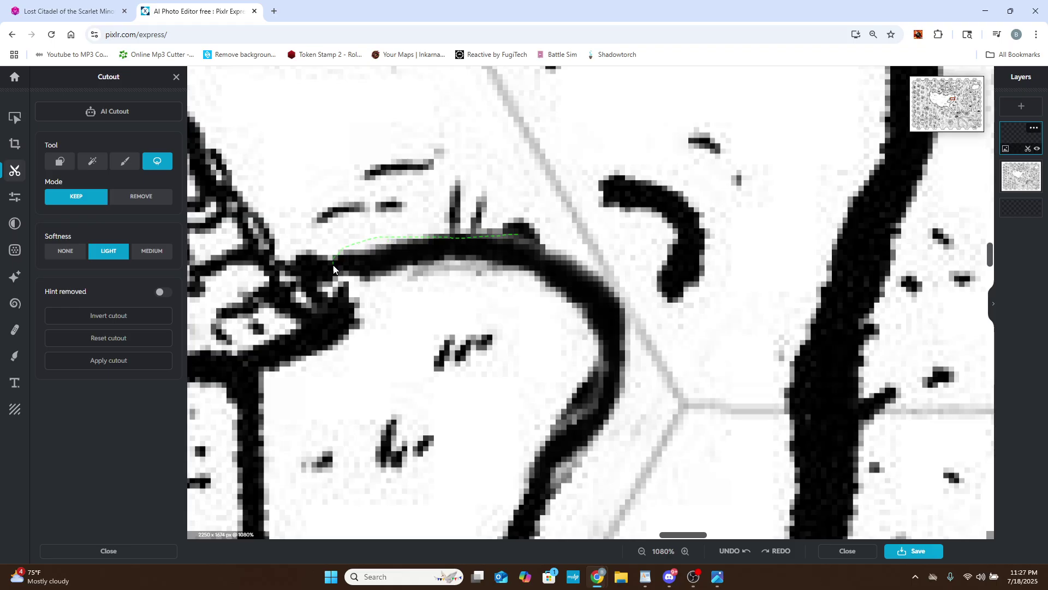
{"action": "left_click_drag", "start_coordinate": [508, 239], "coordinate": [508, 237]}
{"action": "scroll", "coordinate": [509, 237], "scroll_direction": "down", "scroll_amount": 8}
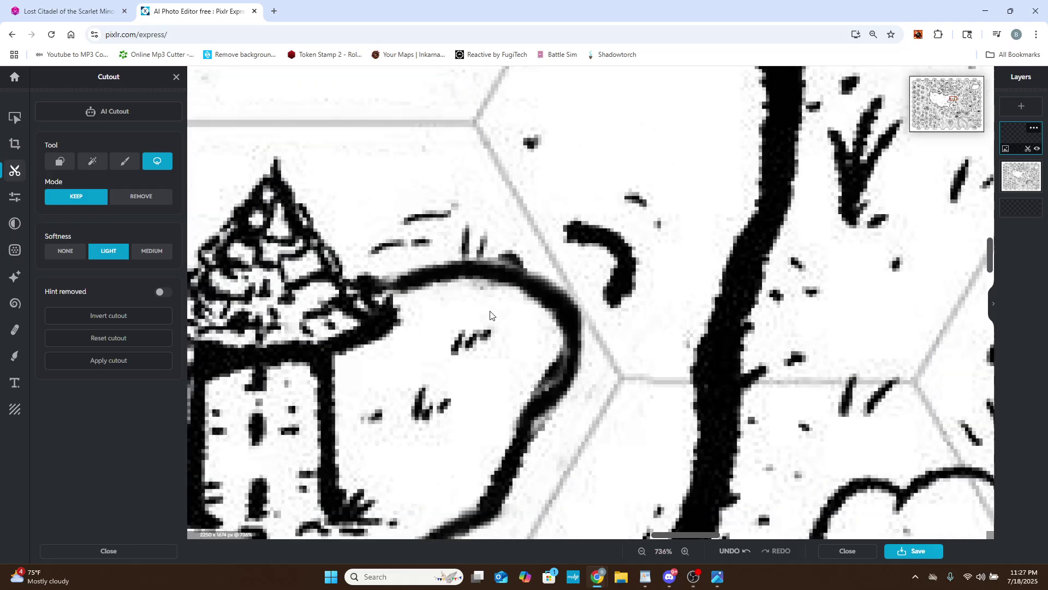
{"action": "left_click", "coordinate": [733, 551]}
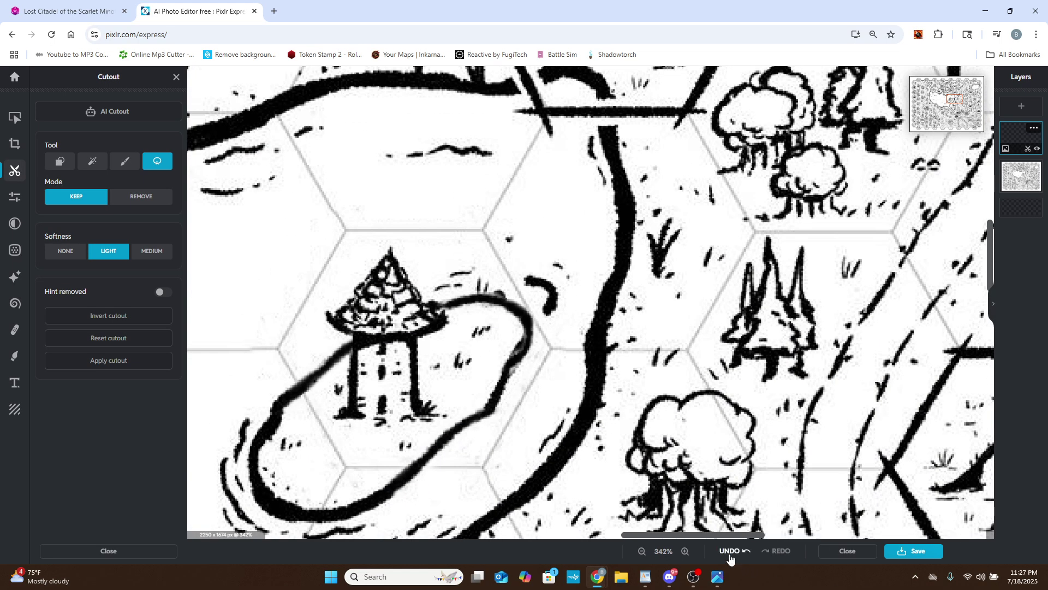
Restore part of the cut-out copy around the dark bump on top of the new shoreline with a Keep lasso.
{"action": "scroll", "coordinate": [527, 326], "scroll_direction": "up", "scroll_amount": 5}
{"action": "left_click_drag", "start_coordinate": [527, 326], "coordinate": [490, 293]}
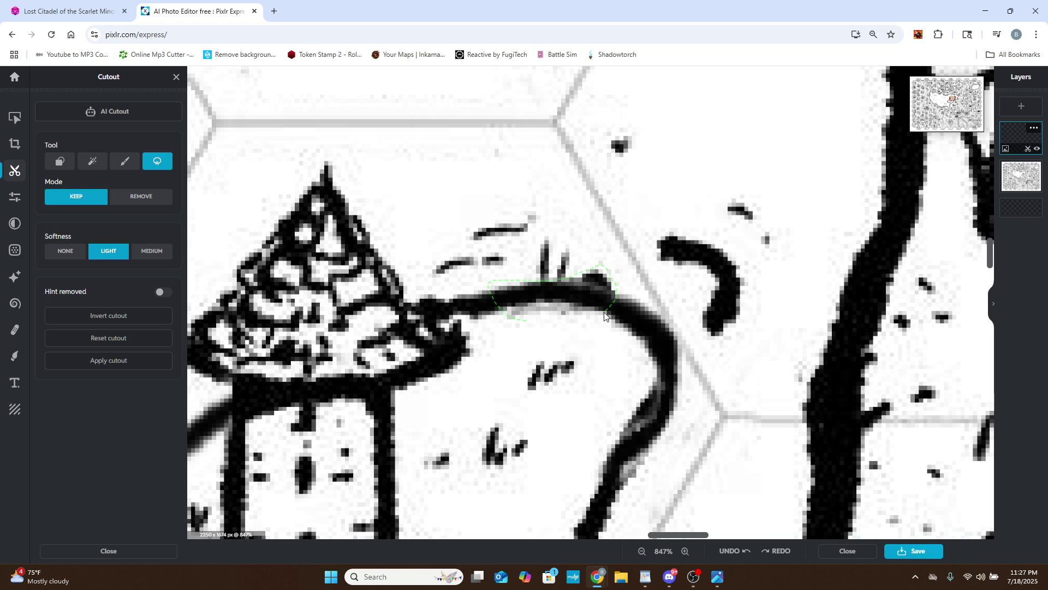
{"action": "left_click_drag", "start_coordinate": [530, 327], "coordinate": [529, 330]}
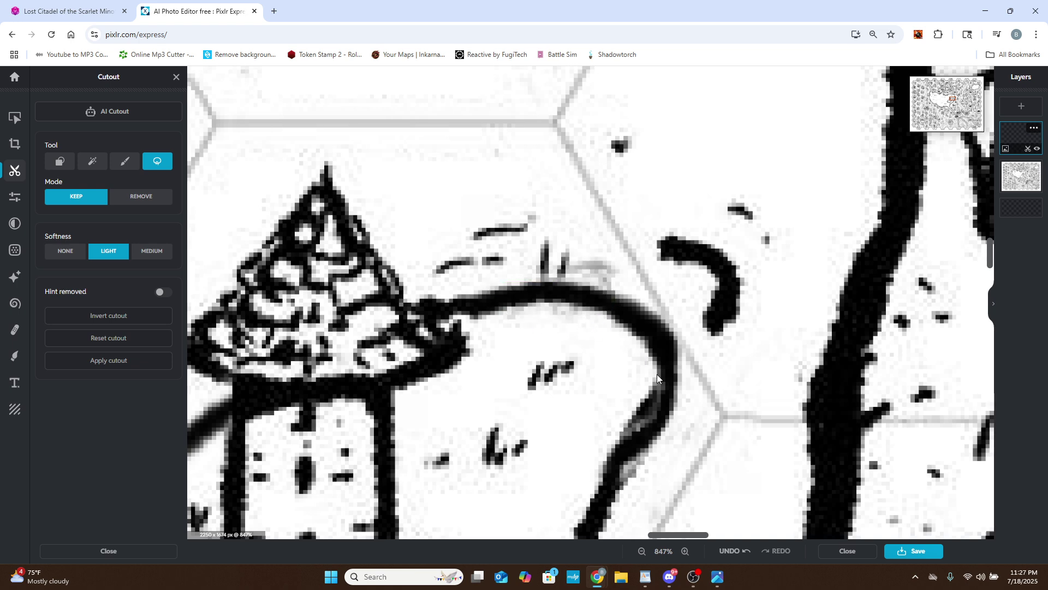
{"action": "left_click_drag", "start_coordinate": [654, 375], "coordinate": [632, 408]}
{"action": "mouse_move", "coordinate": [602, 477]}
{"action": "left_mouse_down"}
{"action": "mouse_move", "coordinate": [610, 501]}
{"action": "mouse_move", "coordinate": [685, 460]}
{"action": "left_mouse_up"}
{"action": "left_click_drag", "start_coordinate": [669, 392], "coordinate": [667, 389]}
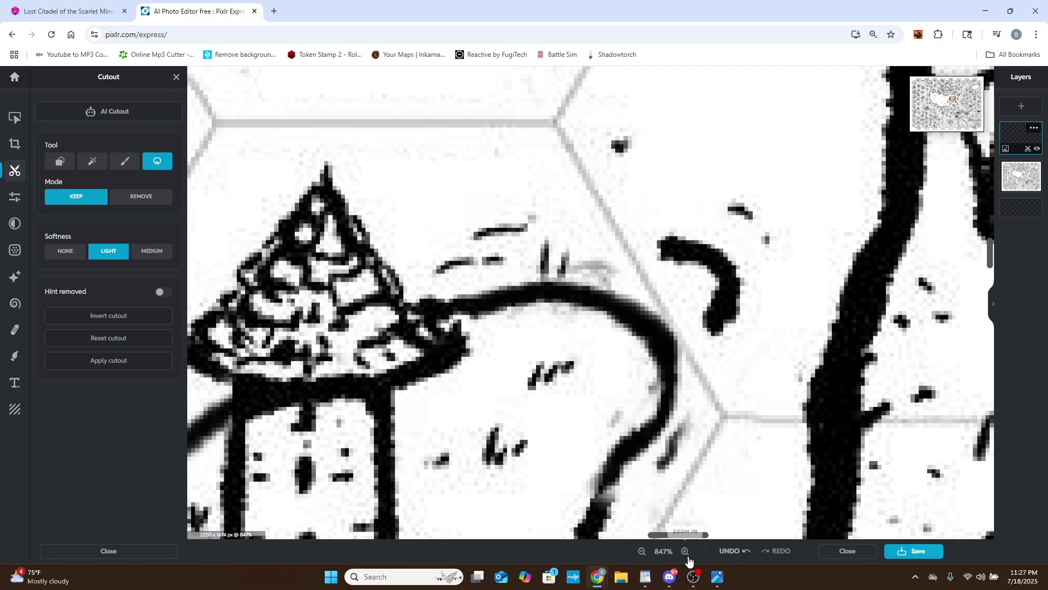
{"action": "left_click", "coordinate": [730, 551]}
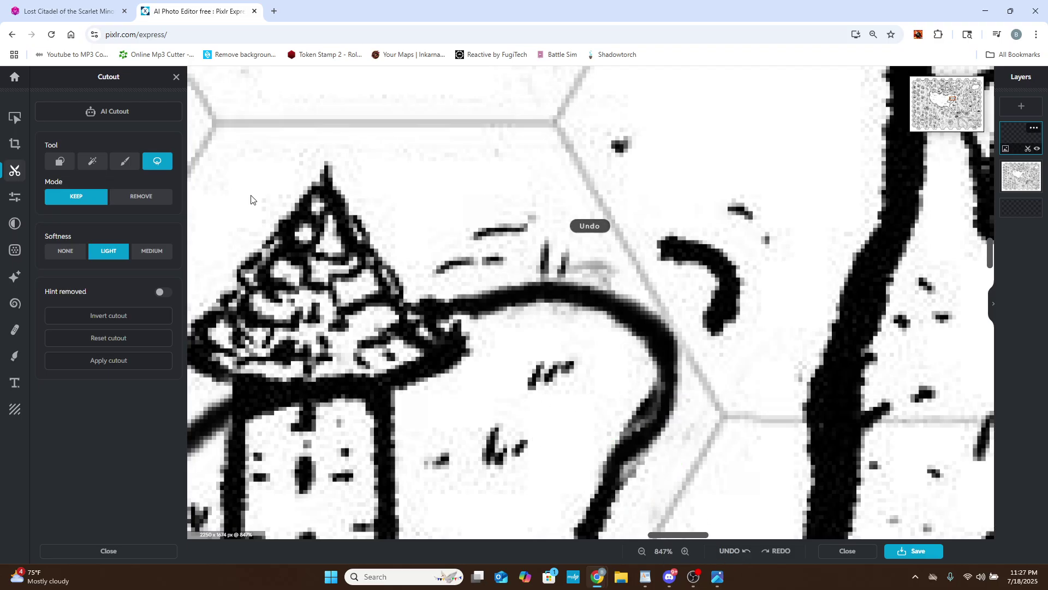
Switch the lasso cutout to Remove and trim the overlapping stroke remnants where the new curve meets the island's right shore.
{"action": "left_click", "coordinate": [148, 199]}
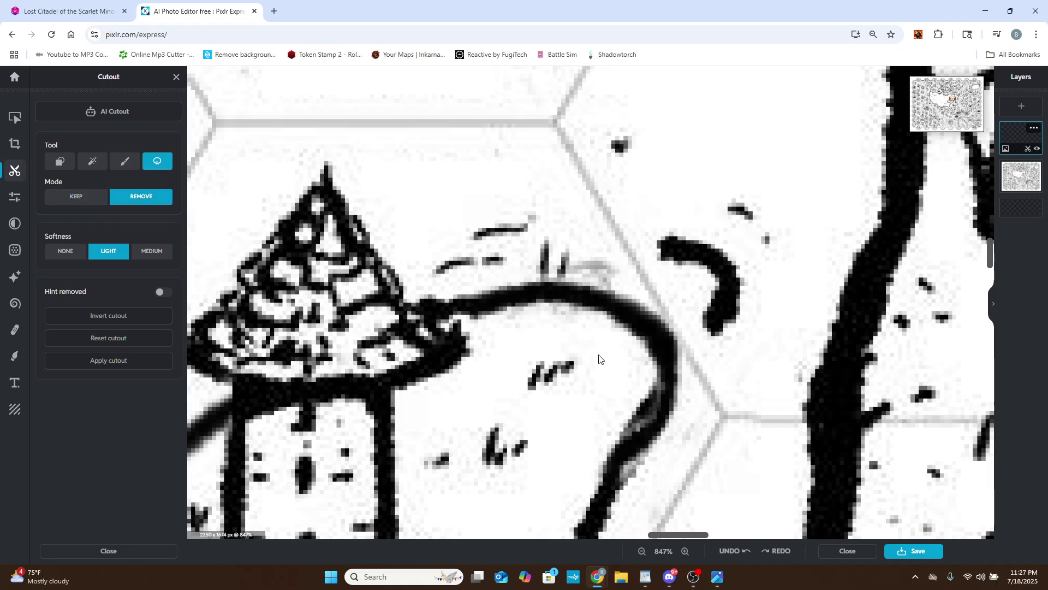
{"action": "left_click_drag", "start_coordinate": [675, 423], "coordinate": [638, 486]}
{"action": "mouse_move", "coordinate": [615, 418]}
{"action": "left_mouse_down"}
{"action": "mouse_move", "coordinate": [679, 388]}
{"action": "mouse_move", "coordinate": [672, 428]}
{"action": "mouse_move", "coordinate": [628, 439]}
{"action": "mouse_move", "coordinate": [668, 406]}
{"action": "mouse_move", "coordinate": [639, 399]}
{"action": "mouse_move", "coordinate": [602, 435]}
{"action": "mouse_move", "coordinate": [595, 467]}
{"action": "mouse_move", "coordinate": [617, 503]}
{"action": "mouse_move", "coordinate": [651, 462]}
{"action": "left_mouse_up"}
{"action": "left_click_drag", "start_coordinate": [672, 428], "coordinate": [674, 427]}
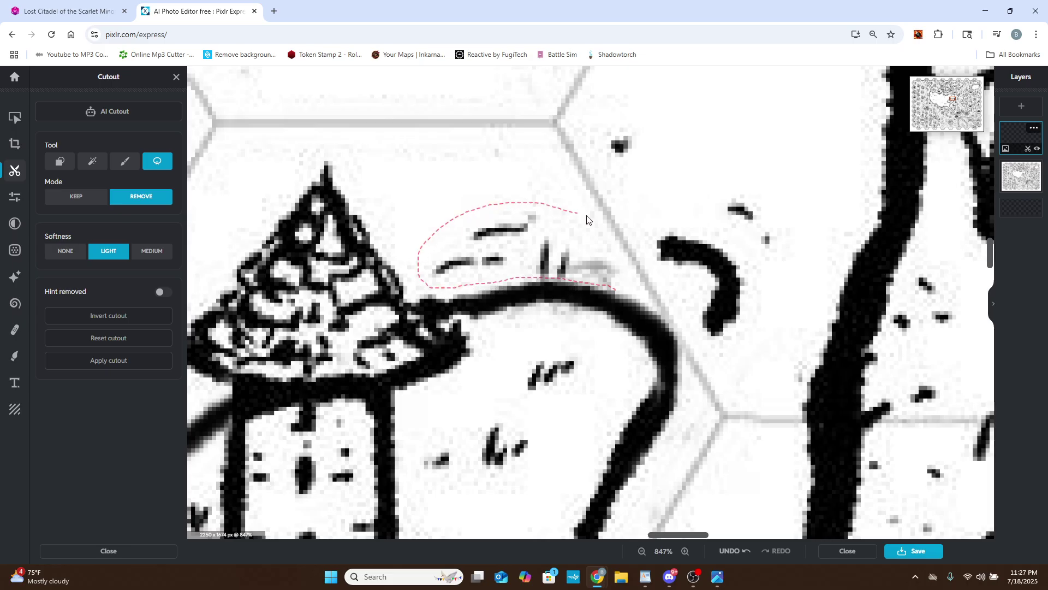
Lasso away the copy's leftover pixels above the top of the new shoreline, from the tower roof to the small dark bump.
{"action": "mouse_move", "coordinate": [600, 248]}
{"action": "left_mouse_down"}
{"action": "mouse_move", "coordinate": [571, 281]}
{"action": "mouse_move", "coordinate": [518, 284]}
{"action": "left_mouse_up"}
{"action": "scroll", "coordinate": [503, 290], "scroll_direction": "down", "scroll_amount": 10}
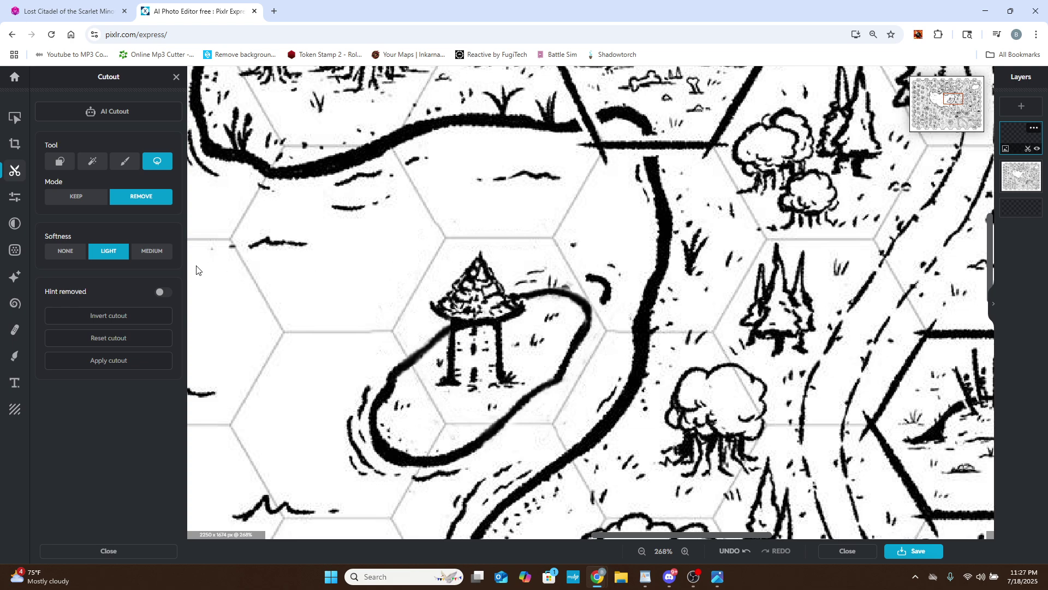
{"action": "scroll", "coordinate": [599, 192], "scroll_direction": "up", "scroll_amount": 10}
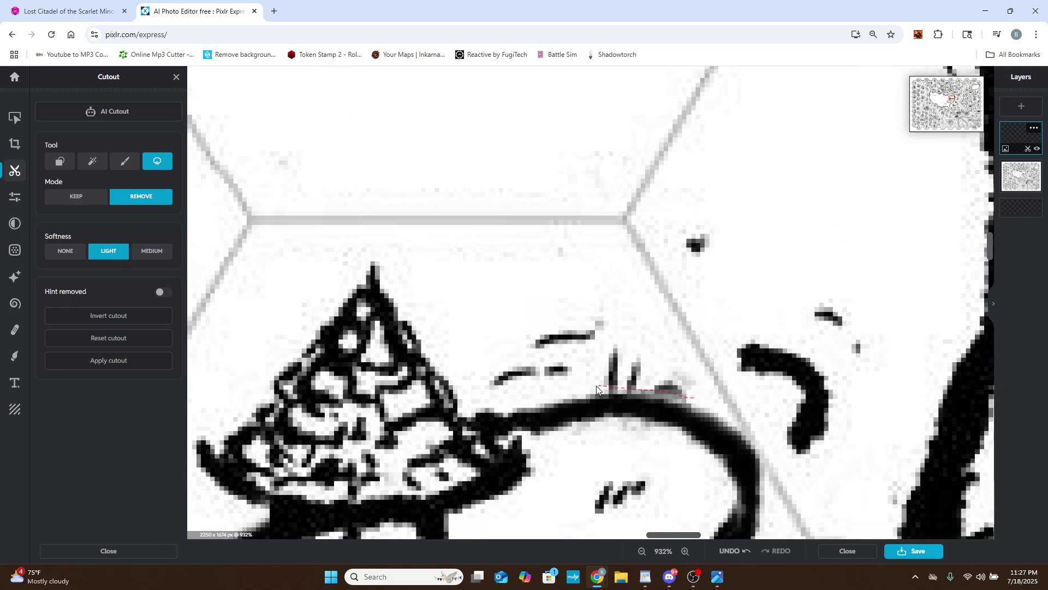
{"action": "scroll", "coordinate": [631, 348], "scroll_direction": "down", "scroll_amount": 4}
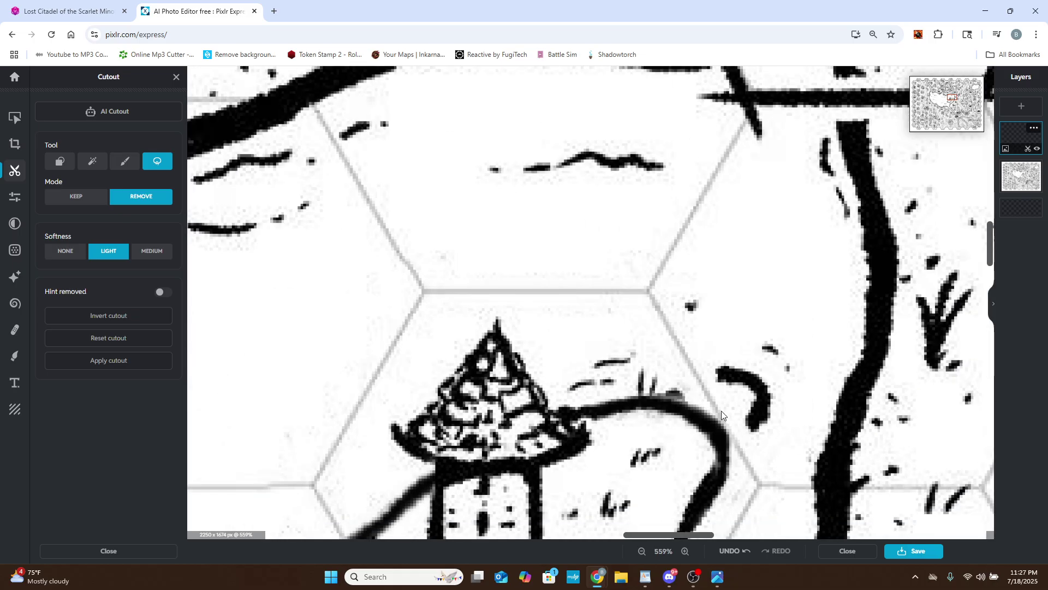
{"action": "scroll", "coordinate": [722, 410], "scroll_direction": "up", "scroll_amount": 3}
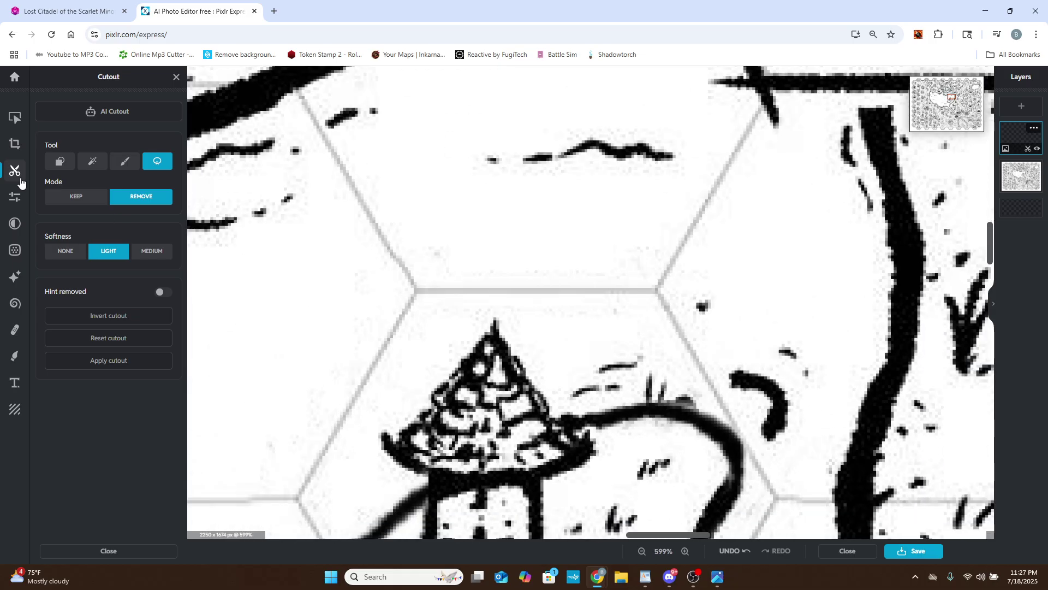
On the map layer, sample the white background and paint out the dark bump and grass strokes on the new shoreline with a 4 px brush.
{"action": "left_click", "coordinate": [15, 330]}
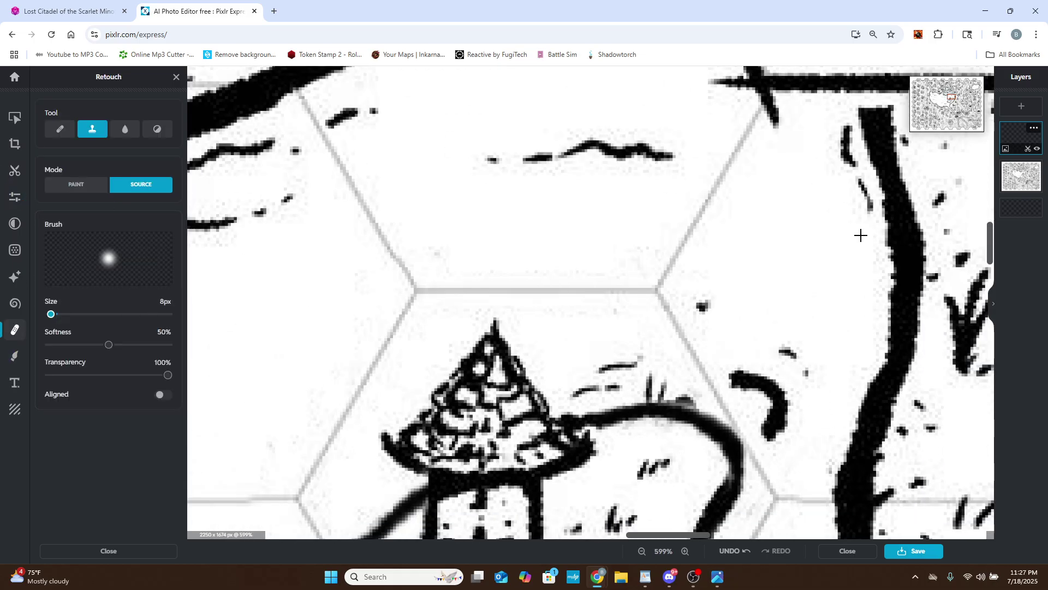
{"action": "left_click", "coordinate": [1021, 176]}
{"action": "left_click", "coordinate": [15, 356]}
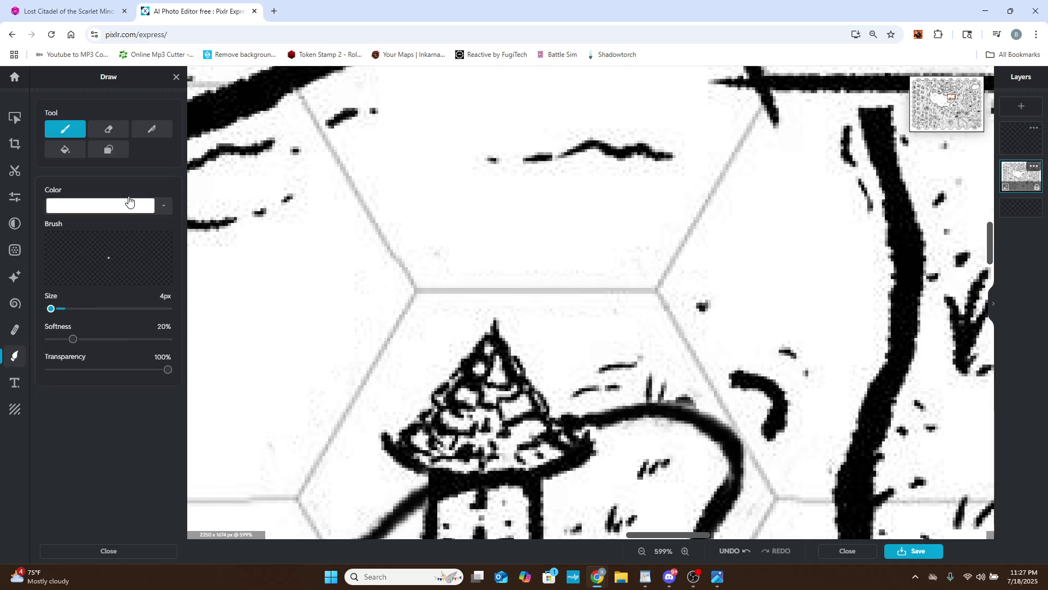
{"action": "left_click", "coordinate": [161, 207]}
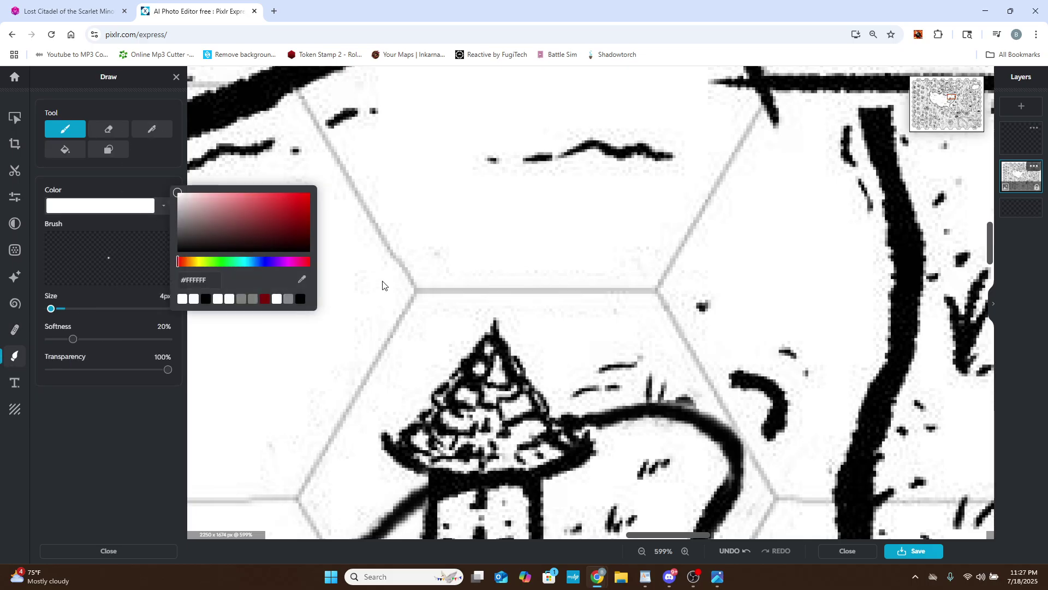
{"action": "left_click", "coordinate": [302, 282]}
{"action": "left_click", "coordinate": [591, 365]}
{"action": "left_click_drag", "start_coordinate": [575, 392], "coordinate": [590, 387]}
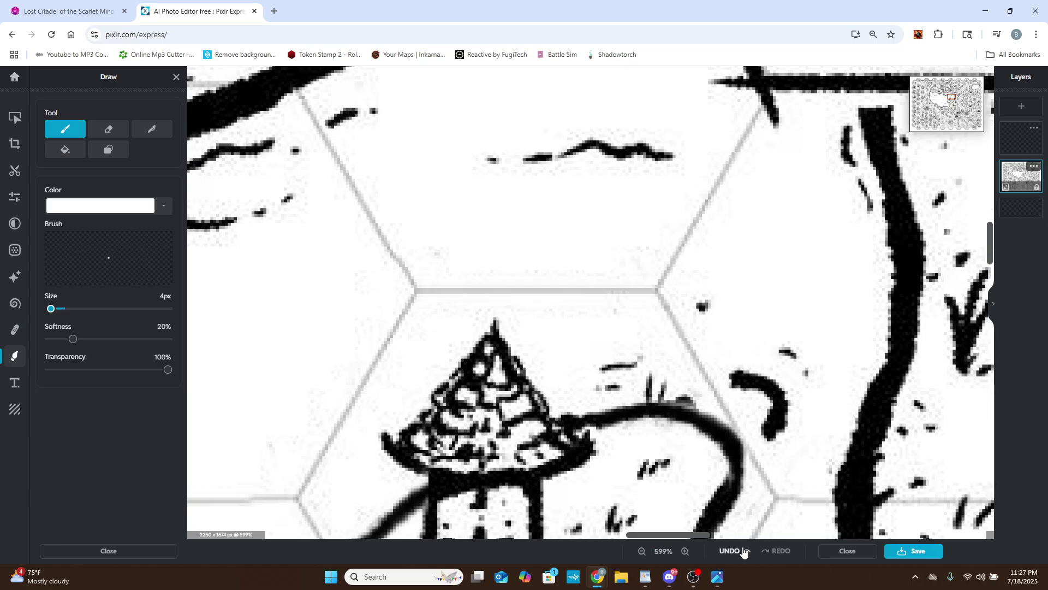
{"action": "left_click", "coordinate": [731, 551]}
{"action": "scroll", "coordinate": [702, 400], "scroll_direction": "up", "scroll_amount": 4}
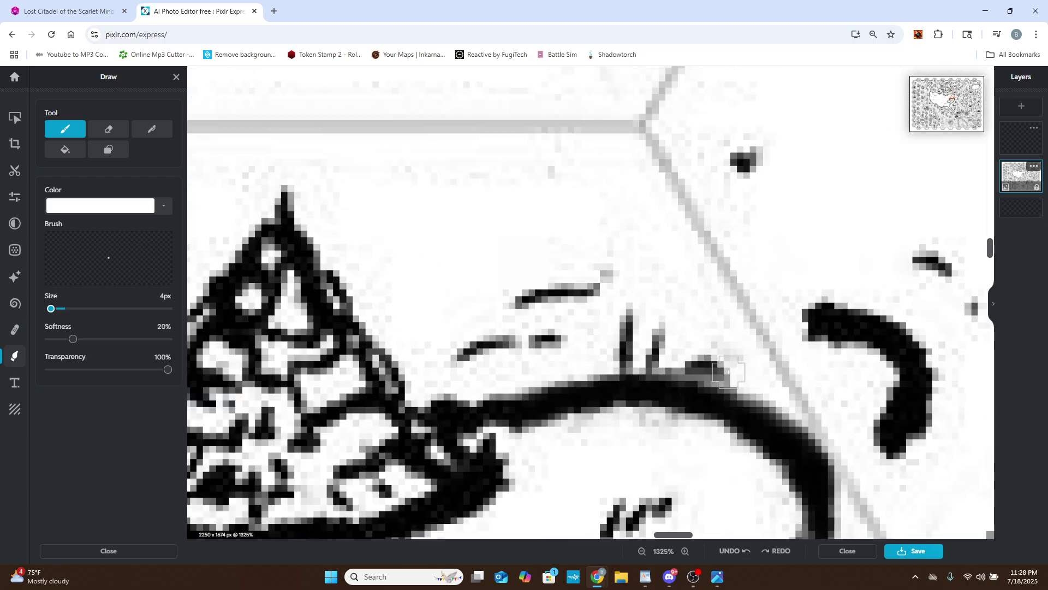
{"action": "mouse_move", "coordinate": [728, 372]}
{"action": "left_mouse_down"}
{"action": "mouse_move", "coordinate": [666, 353]}
{"action": "mouse_move", "coordinate": [628, 357]}
{"action": "mouse_move", "coordinate": [627, 304]}
{"action": "mouse_move", "coordinate": [665, 329]}
{"action": "left_mouse_up"}
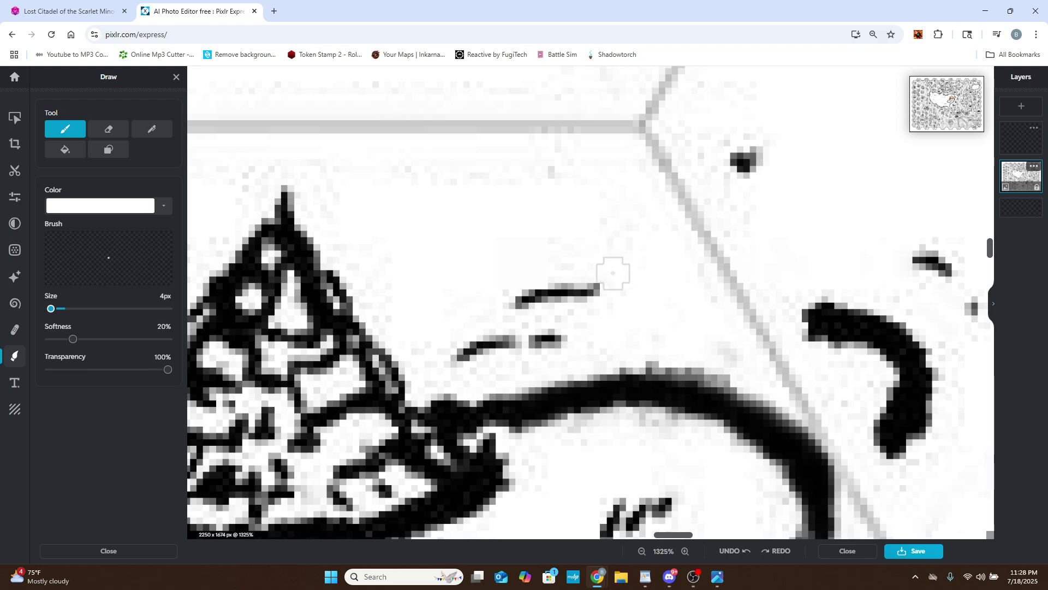
Paint out the upper short water dash between the tower roof's right side and the new shoreline in white.
{"action": "scroll", "coordinate": [632, 297], "scroll_direction": "down", "scroll_amount": 10}
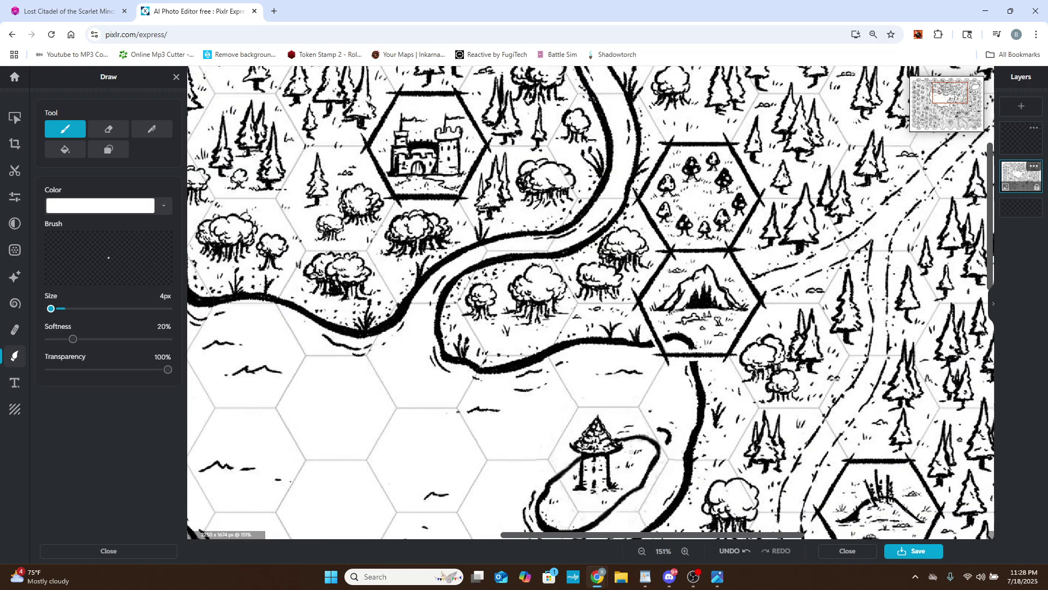
{"action": "scroll", "coordinate": [628, 437], "scroll_direction": "up", "scroll_amount": 10}
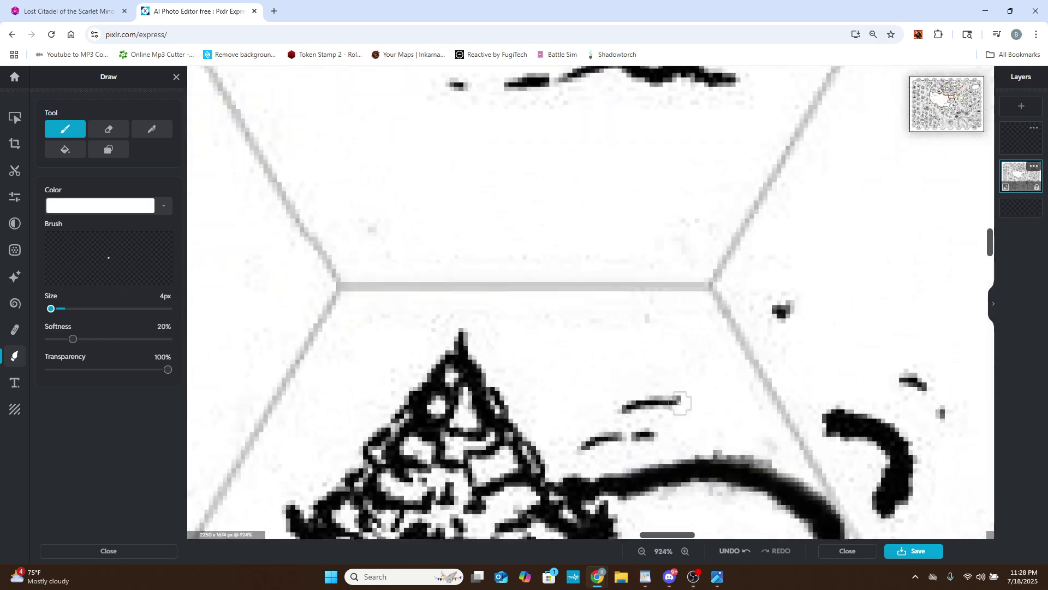
{"action": "mouse_move", "coordinate": [679, 402]}
{"action": "left_mouse_down"}
{"action": "mouse_move", "coordinate": [639, 408]}
{"action": "mouse_move", "coordinate": [617, 403]}
{"action": "mouse_move", "coordinate": [672, 394]}
{"action": "mouse_move", "coordinate": [620, 397]}
{"action": "left_mouse_up"}
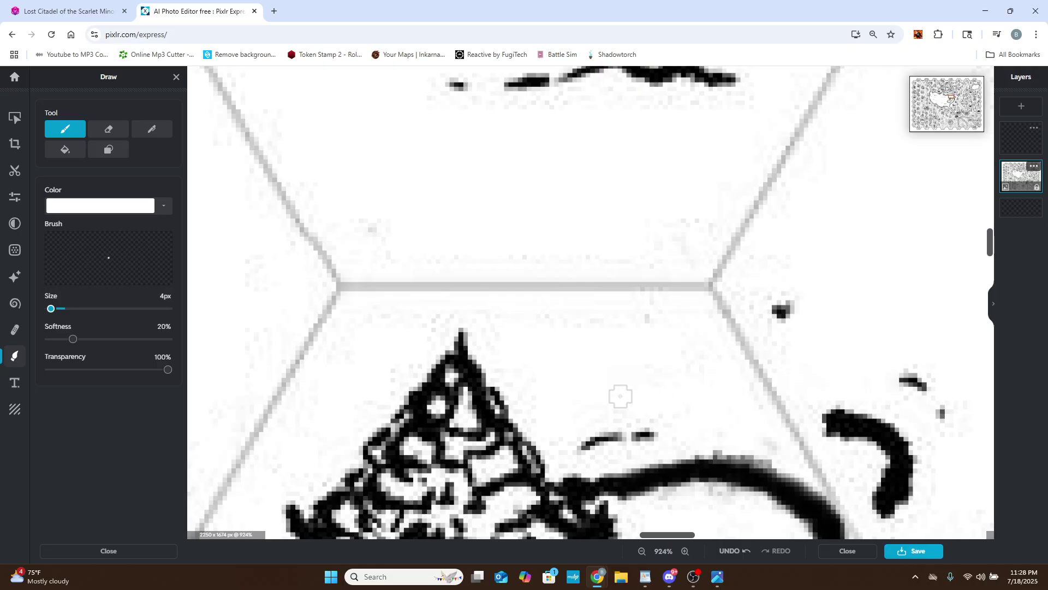
Examine the retouched island shoreline beside the tower both close up and within the surrounding map.
{"action": "scroll", "coordinate": [621, 396], "scroll_direction": "down", "scroll_amount": 10}
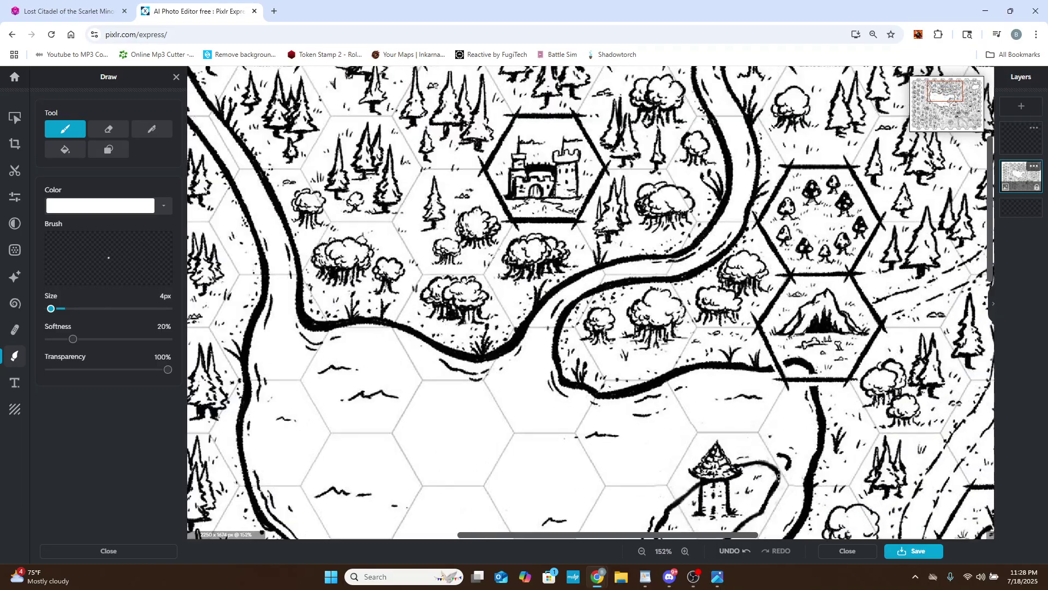
{"action": "scroll", "coordinate": [778, 475], "scroll_direction": "up", "scroll_amount": 15}
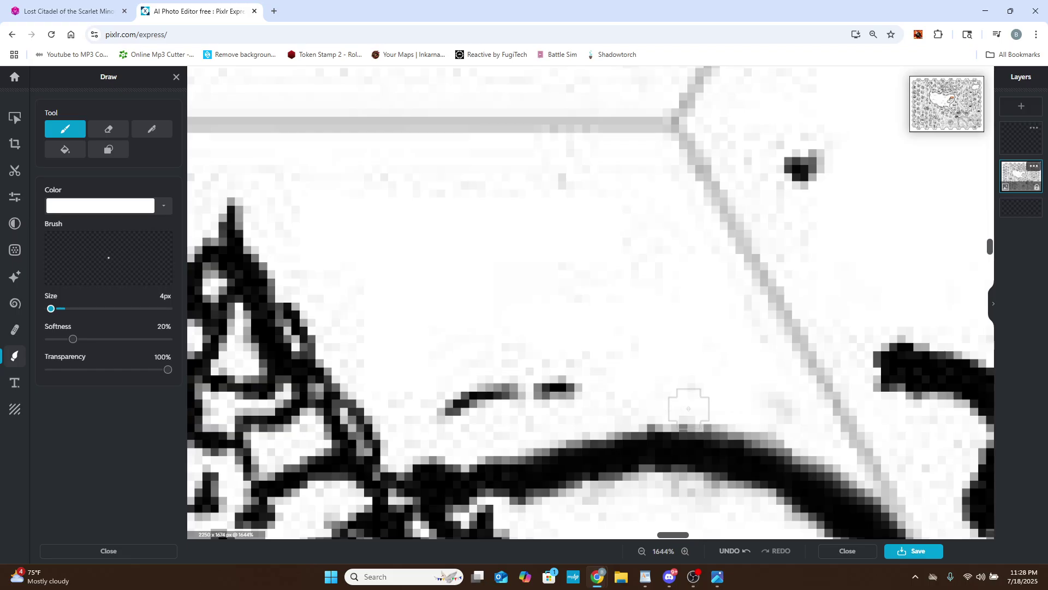
{"action": "scroll", "coordinate": [667, 449], "scroll_direction": "down", "scroll_amount": 2}
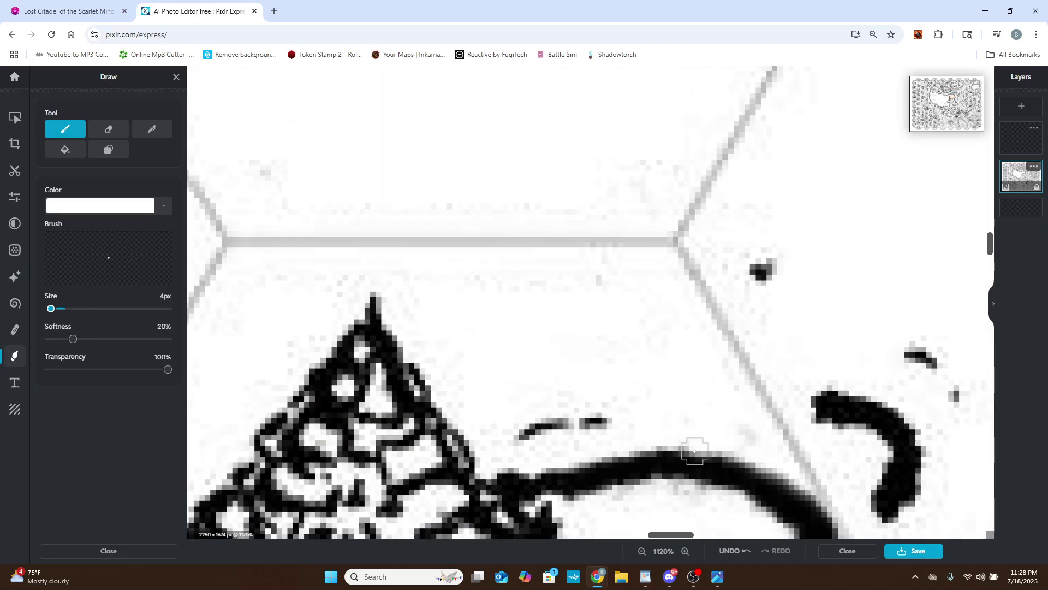
{"action": "scroll", "coordinate": [696, 477], "scroll_direction": "down", "scroll_amount": 2}
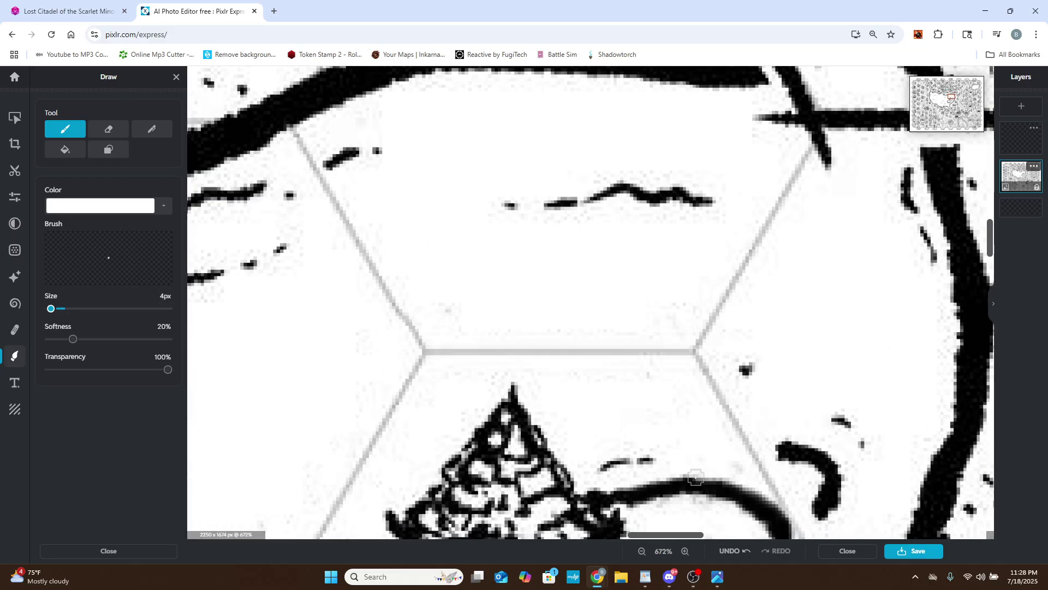
{"action": "scroll", "coordinate": [695, 477], "scroll_direction": "up", "scroll_amount": 2}
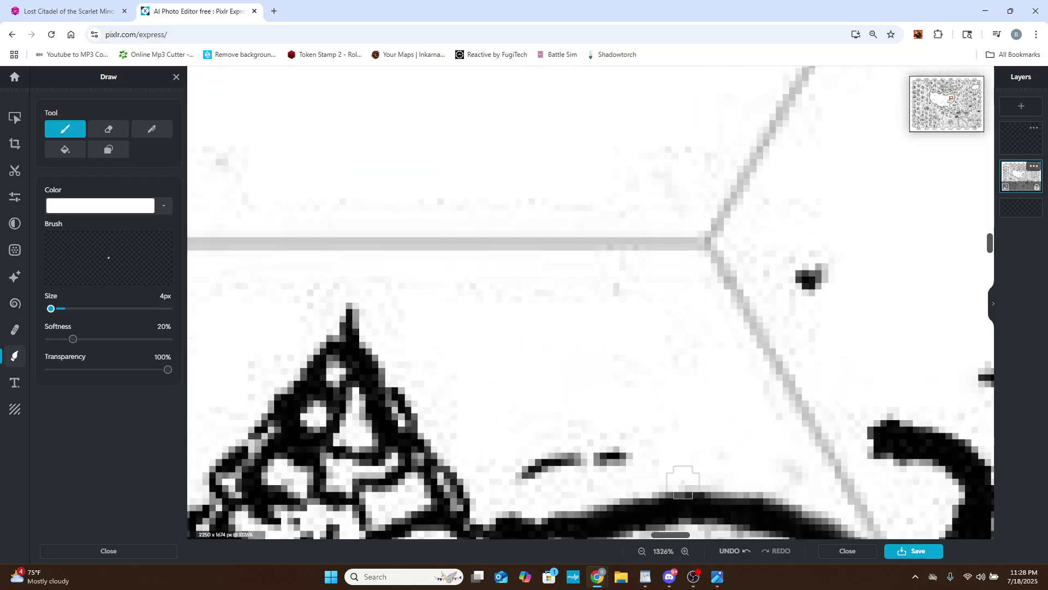
{"action": "scroll", "coordinate": [683, 482], "scroll_direction": "down", "scroll_amount": 5}
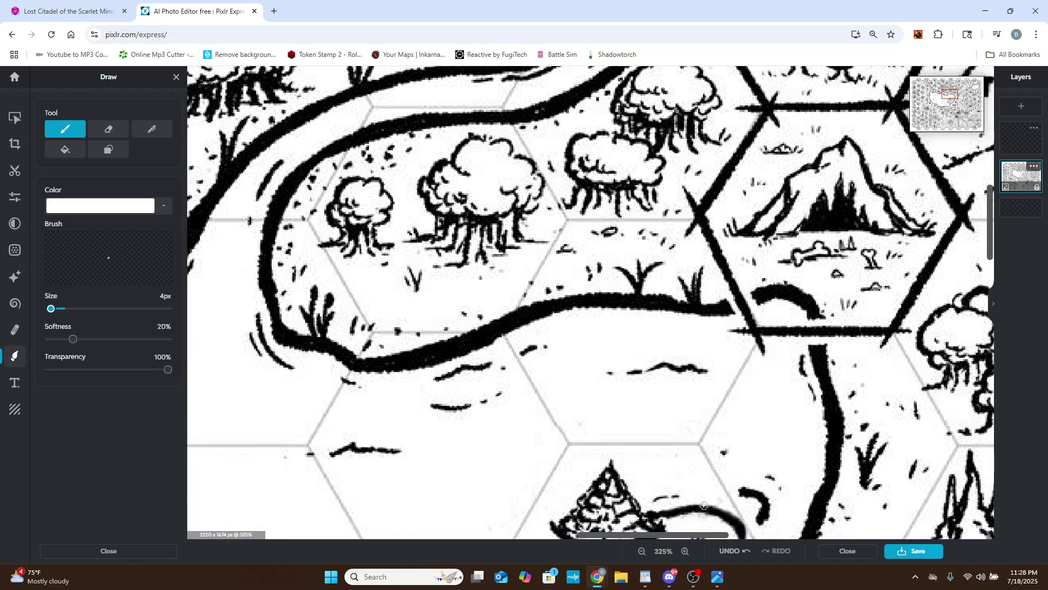
{"action": "scroll", "coordinate": [704, 505], "scroll_direction": "down", "scroll_amount": 4}
{"action": "scroll", "coordinate": [520, 375], "scroll_direction": "up", "scroll_amount": 3}
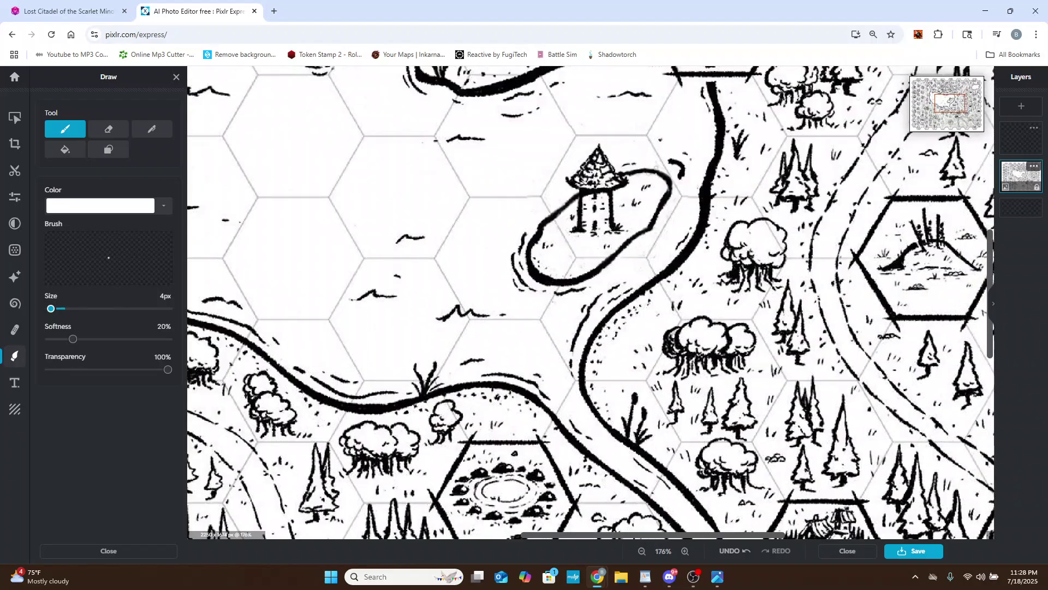
Try to restore part of the cut-out copy along the inner edge of the island's right bend with a Keep lasso.
{"action": "scroll", "coordinate": [655, 181], "scroll_direction": "up", "scroll_amount": 6}
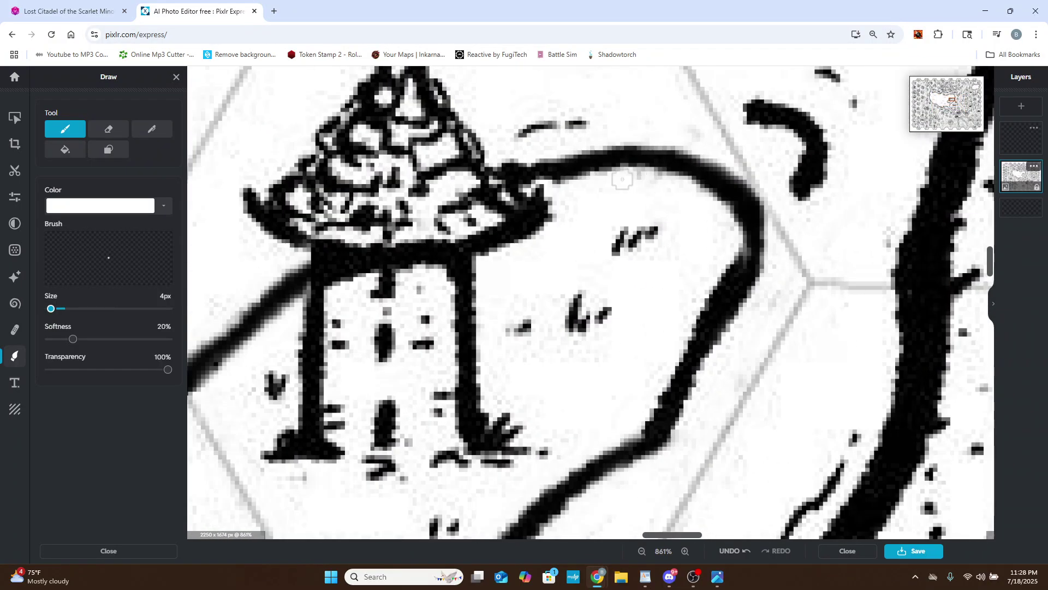
{"action": "left_click", "coordinate": [1021, 138]}
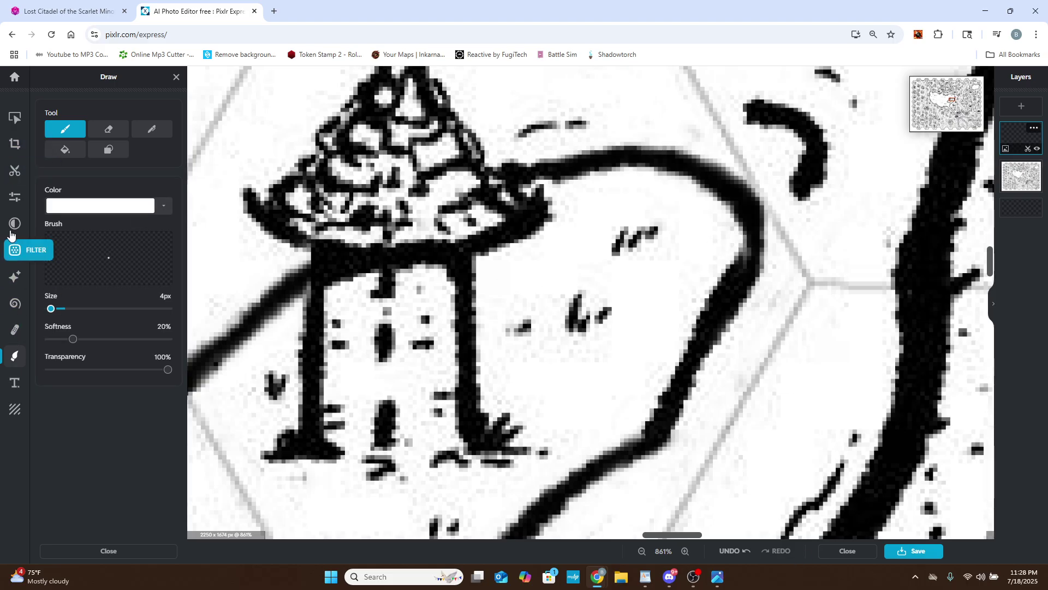
{"action": "left_click", "coordinate": [14, 169]}
{"action": "left_click", "coordinate": [80, 203]}
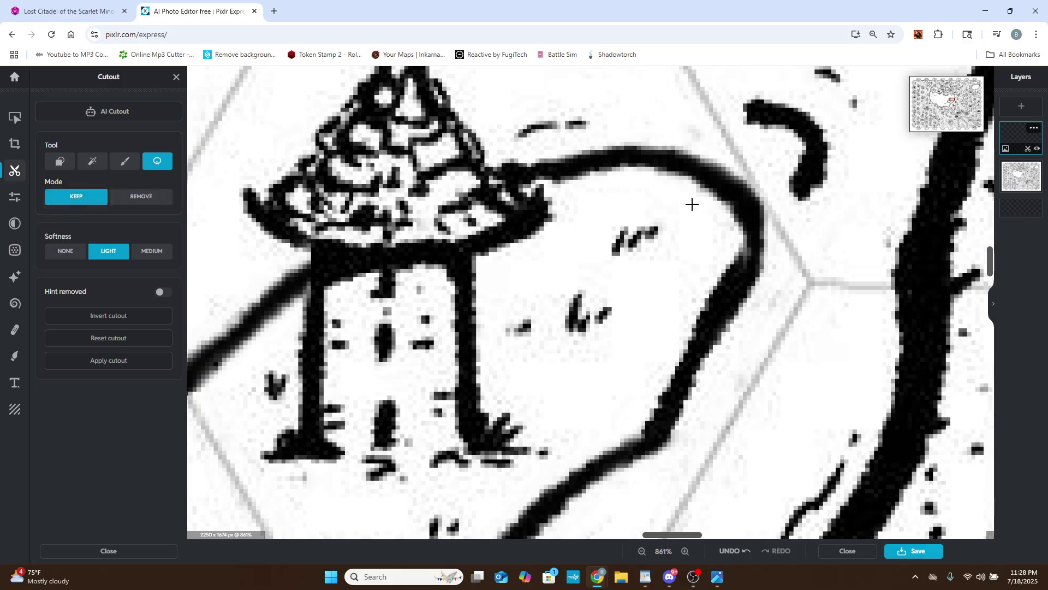
{"action": "scroll", "coordinate": [719, 226], "scroll_direction": "up", "scroll_amount": 3}
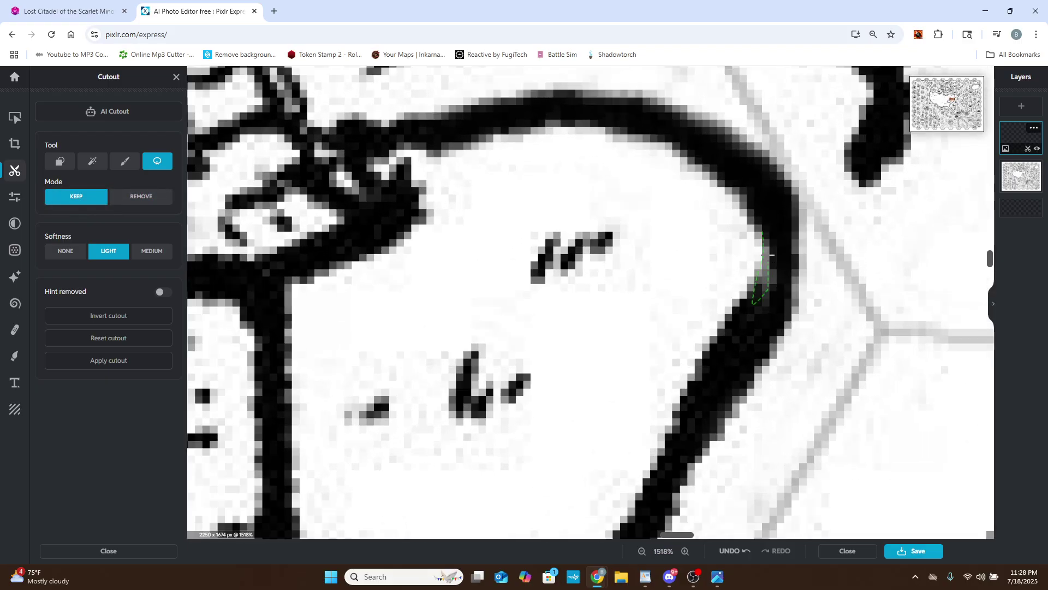
{"action": "left_click_drag", "start_coordinate": [770, 254], "coordinate": [766, 234]}
{"action": "left_click_drag", "start_coordinate": [775, 290], "coordinate": [717, 328]}
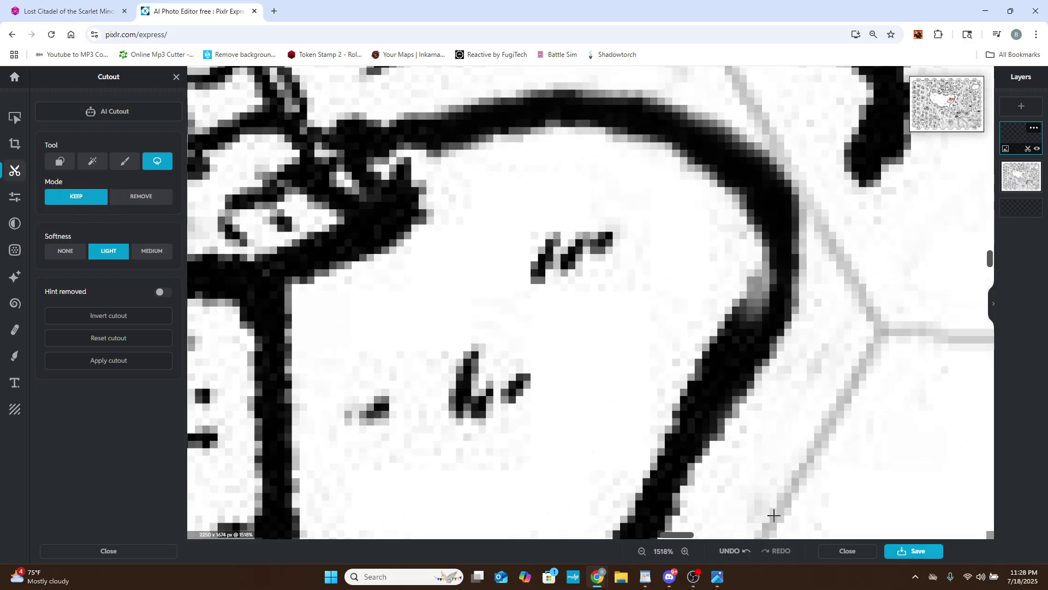
{"action": "left_click", "coordinate": [732, 551]}
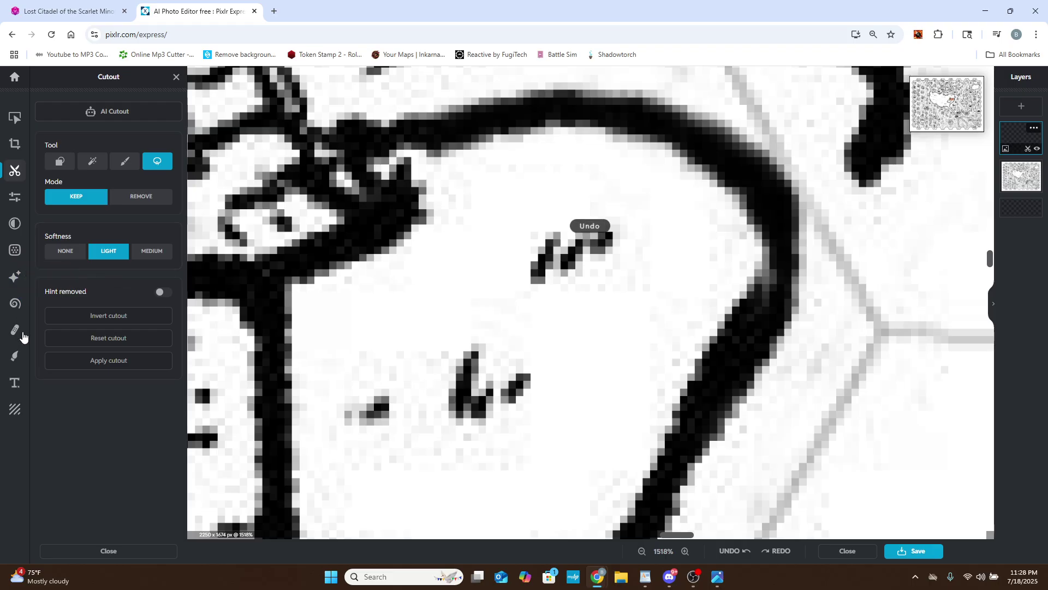
Sample the shoreline's black as the brush color for touching up the island's right bend on the cut-out layer.
{"action": "left_click", "coordinate": [13, 360]}
{"action": "left_click", "coordinate": [152, 208]}
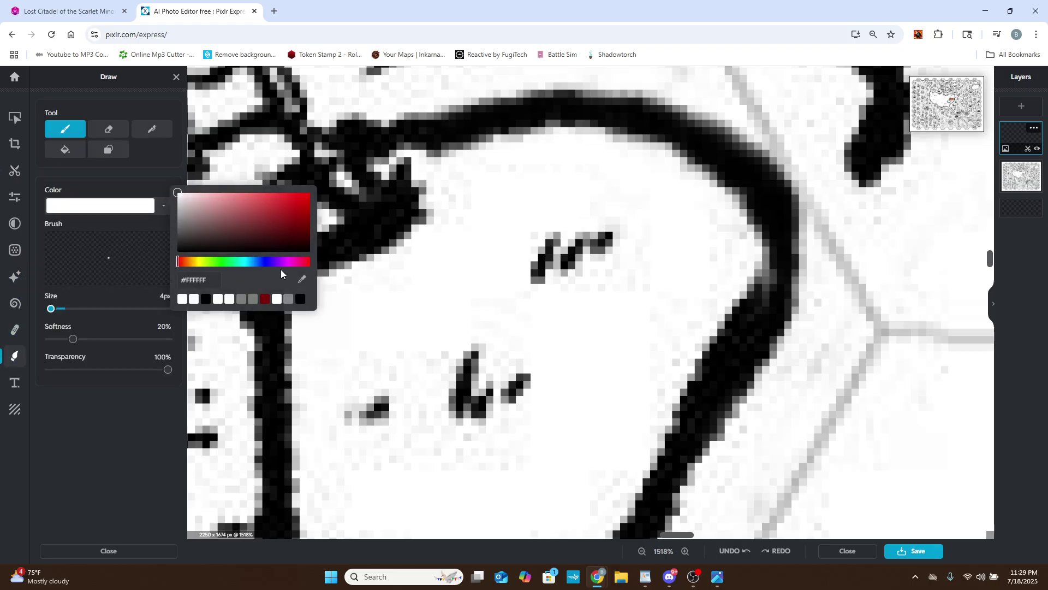
{"action": "left_click", "coordinate": [302, 280]}
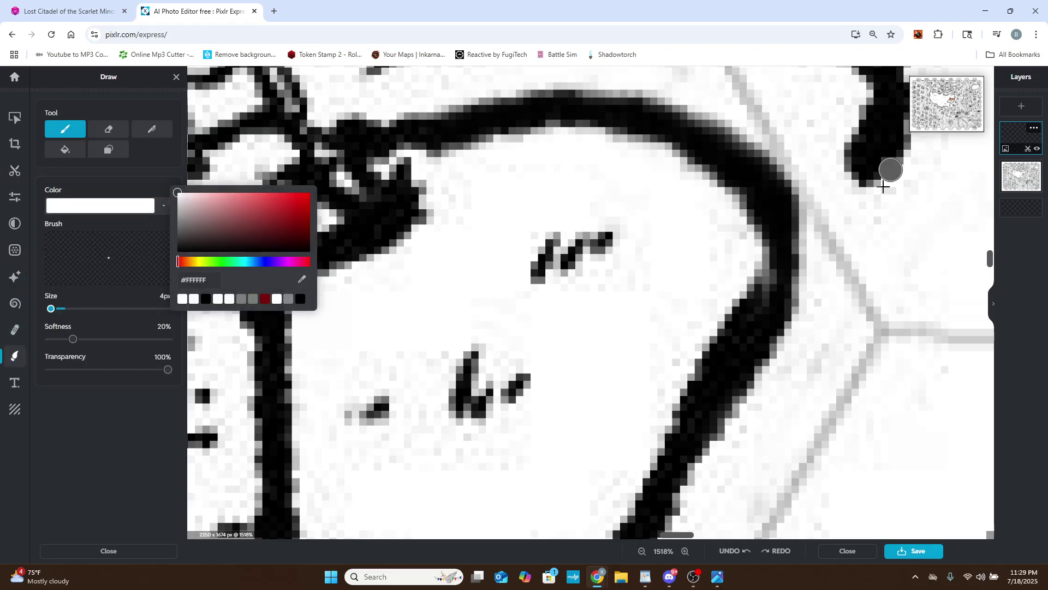
{"action": "left_click", "coordinate": [778, 231]}
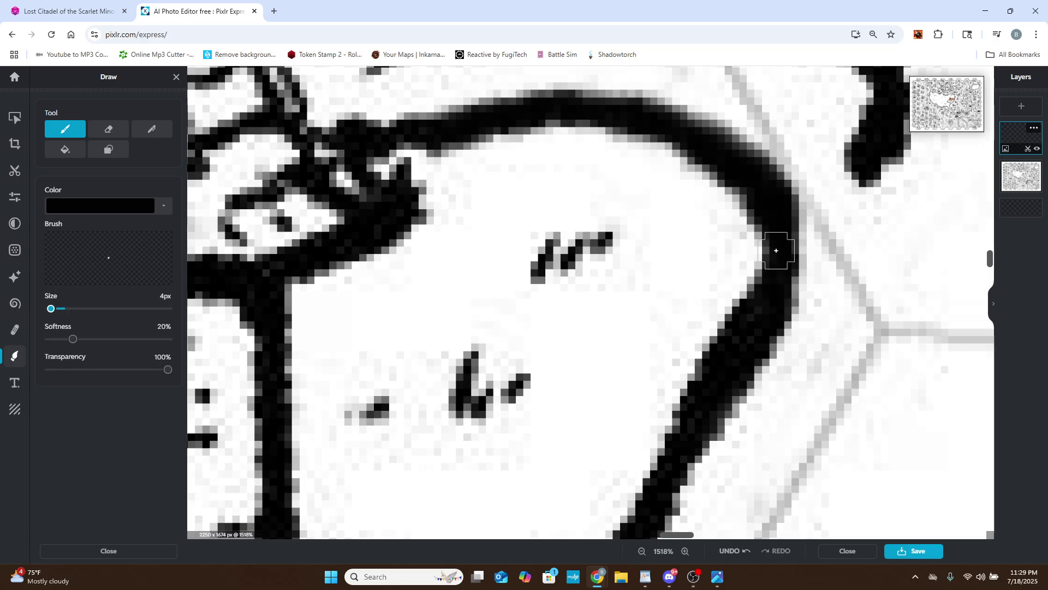
{"action": "scroll", "coordinate": [778, 251], "scroll_direction": "down", "scroll_amount": 5}
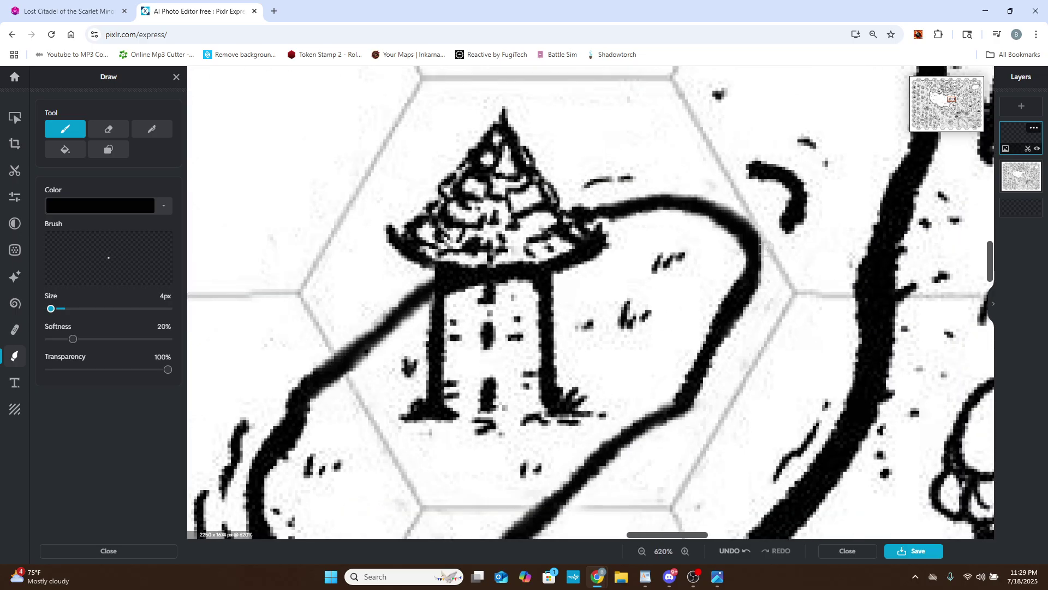
Try to paint out the stray curve beyond the island's right shore with sampled white on the cut-out layer.
{"action": "left_click", "coordinate": [154, 216]}
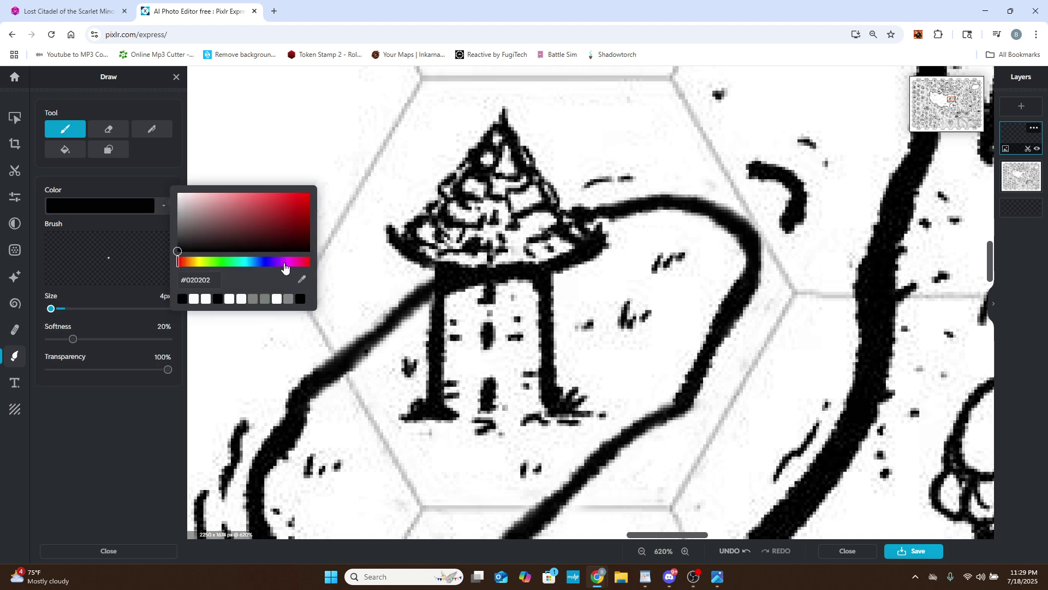
{"action": "left_click", "coordinate": [302, 280]}
{"action": "left_click", "coordinate": [822, 105]}
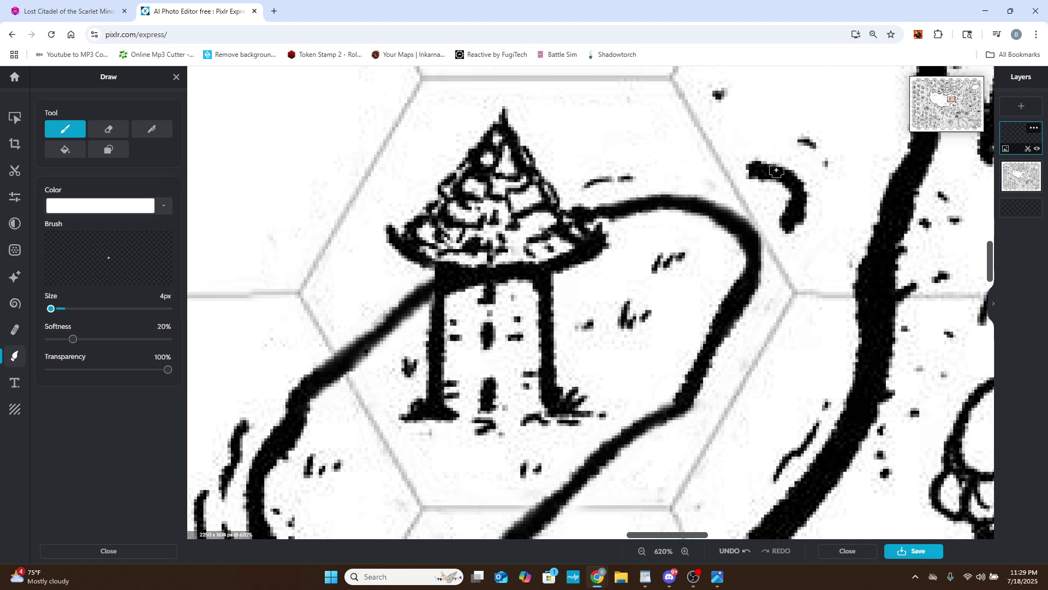
{"action": "mouse_move", "coordinate": [750, 165]}
{"action": "left_mouse_down"}
{"action": "mouse_move", "coordinate": [778, 174]}
{"action": "mouse_move", "coordinate": [748, 169]}
{"action": "mouse_move", "coordinate": [782, 184]}
{"action": "mouse_move", "coordinate": [788, 212]}
{"action": "mouse_move", "coordinate": [787, 167]}
{"action": "mouse_move", "coordinate": [802, 199]}
{"action": "mouse_move", "coordinate": [799, 224]}
{"action": "mouse_move", "coordinate": [792, 177]}
{"action": "left_mouse_up"}
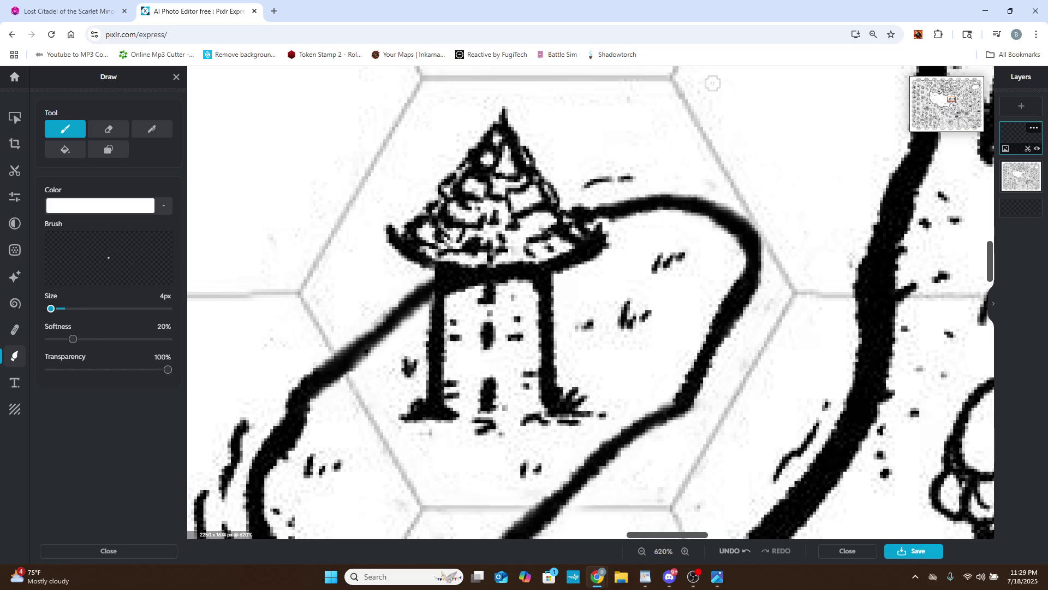
{"action": "scroll", "coordinate": [617, 211], "scroll_direction": "down", "scroll_amount": 3}
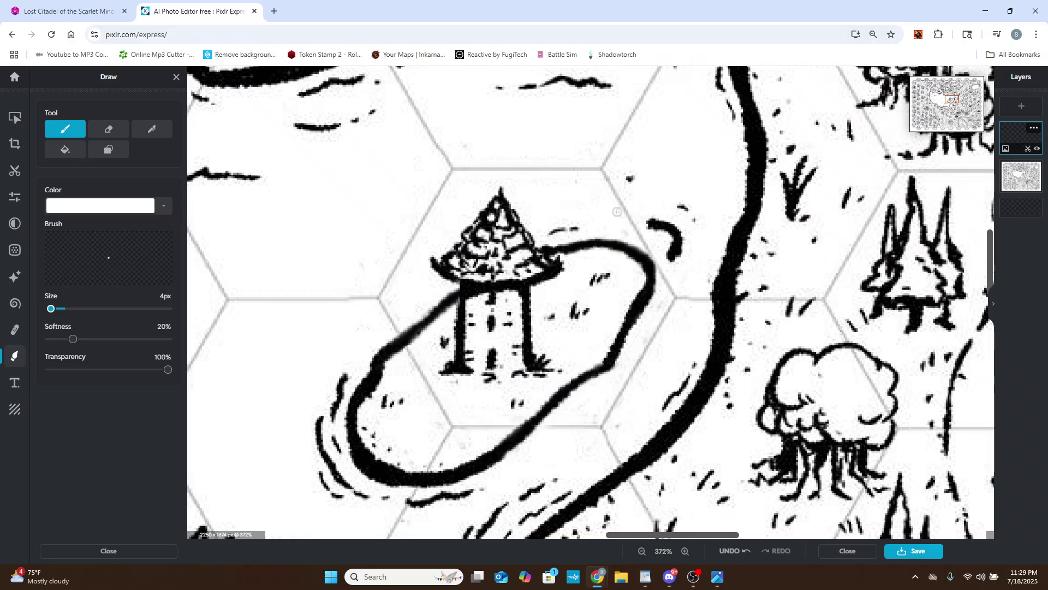
Switch to the map layer and try painting over the stray curve with a 24 px white brush, undoing the stroke.
{"action": "left_click", "coordinate": [1021, 176]}
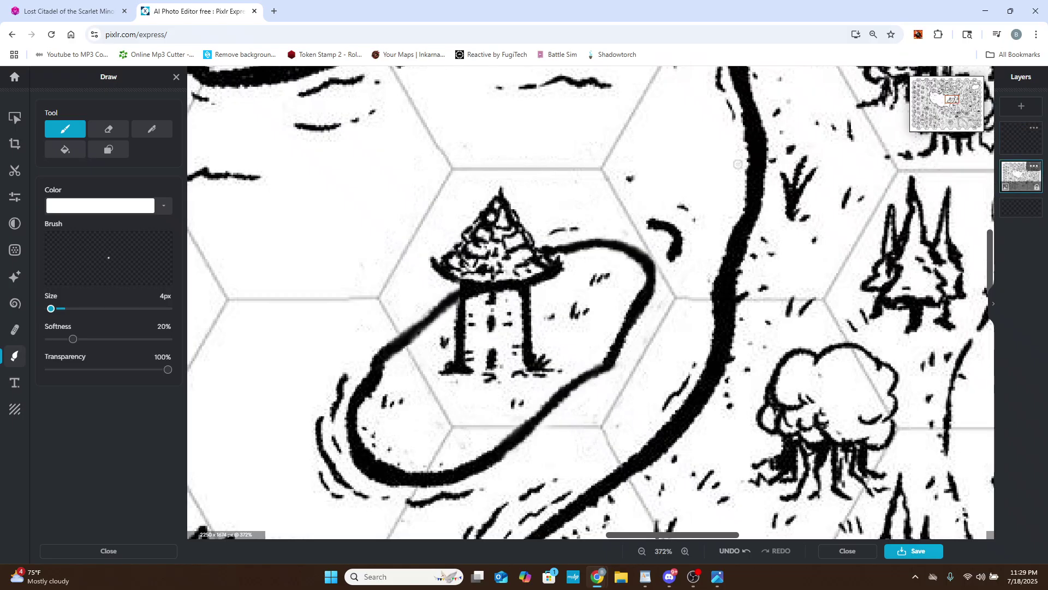
{"action": "scroll", "coordinate": [593, 210], "scroll_direction": "up", "scroll_amount": 2}
{"action": "scroll", "coordinate": [483, 221], "scroll_direction": "up", "scroll_amount": 1}
{"action": "left_click_drag", "start_coordinate": [57, 312], "coordinate": [60, 309]}
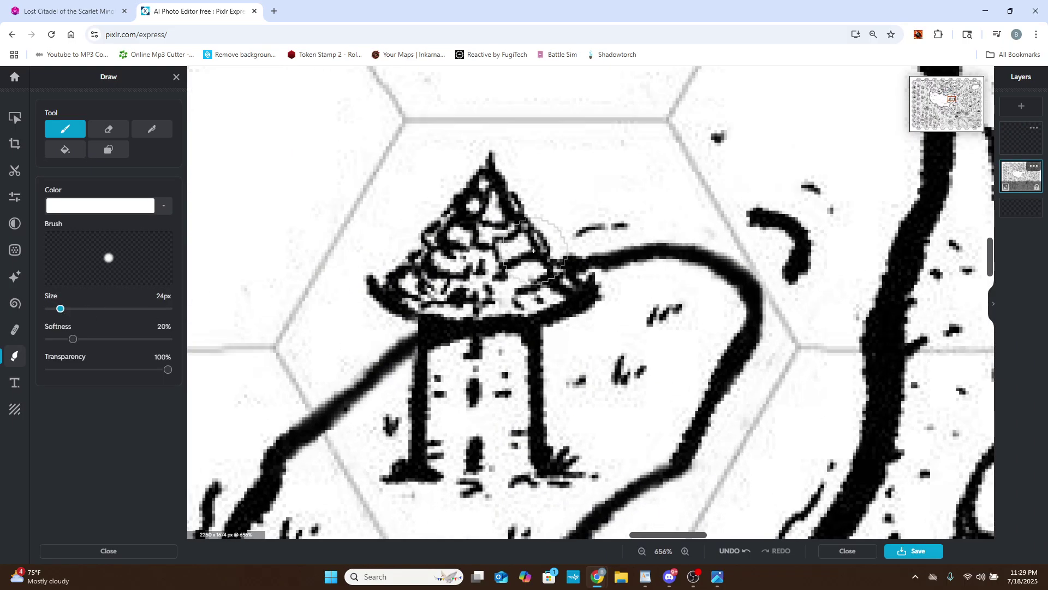
{"action": "left_click_drag", "start_coordinate": [762, 216], "coordinate": [807, 251]}
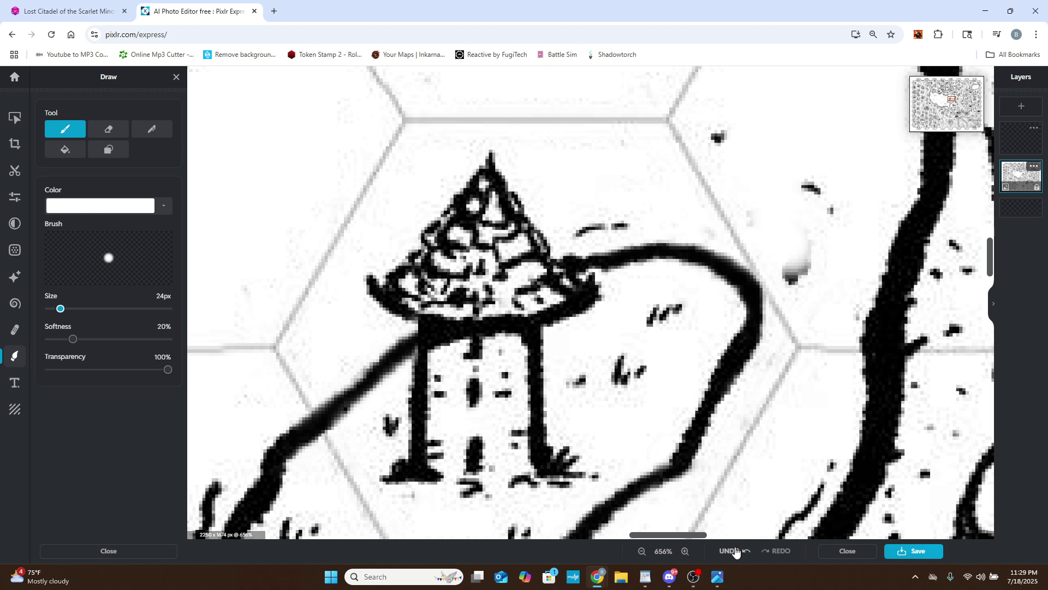
{"action": "left_click", "coordinate": [735, 556]}
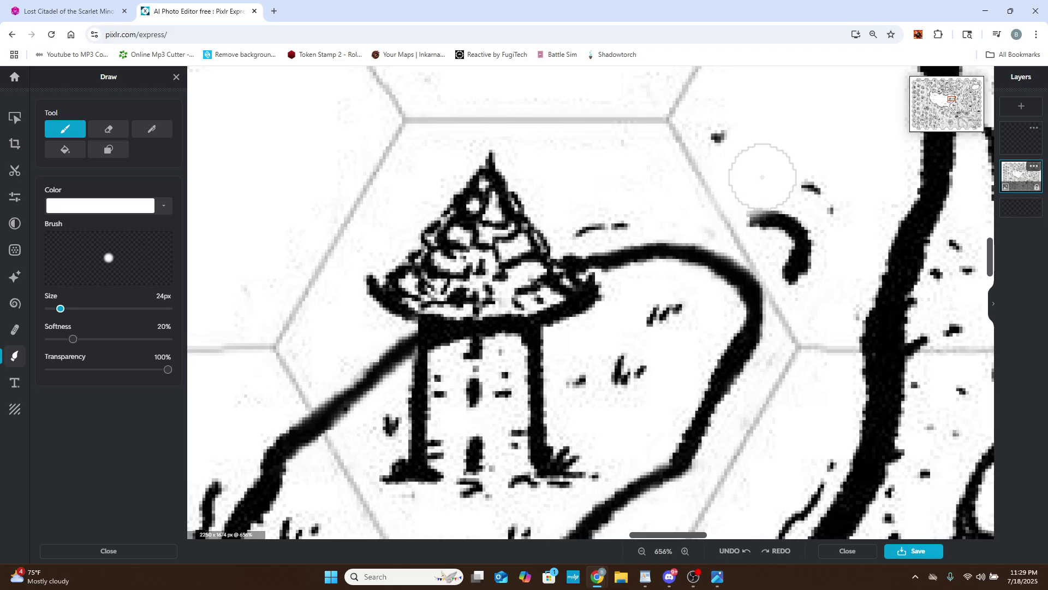
Paint out the stray curve and nearby flecks beyond the island's right shore with a 17 px white brush.
{"action": "left_click", "coordinate": [774, 183]}
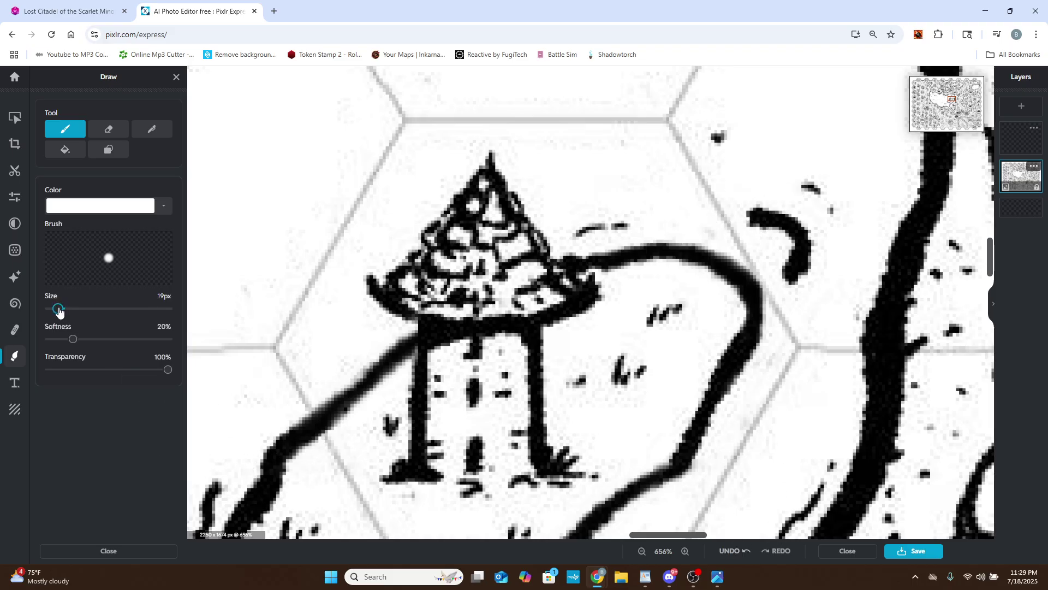
{"action": "left_click_drag", "start_coordinate": [59, 311], "coordinate": [60, 310]}
{"action": "mouse_move", "coordinate": [750, 212]}
{"action": "left_mouse_down"}
{"action": "mouse_move", "coordinate": [798, 269]}
{"action": "mouse_move", "coordinate": [802, 178]}
{"action": "mouse_move", "coordinate": [802, 198]}
{"action": "left_mouse_up"}
{"action": "left_click_drag", "start_coordinate": [732, 146], "coordinate": [707, 117]}
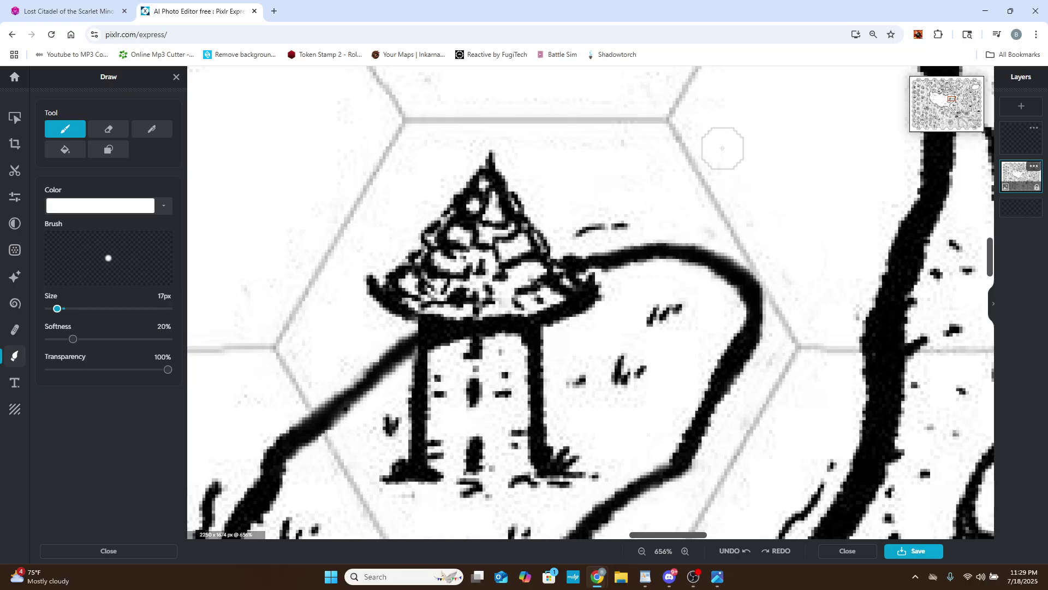
Repair the faint hex grid line along the island's right bend with a 4 px clone stamp sampled from the line's upper part.
{"action": "scroll", "coordinate": [631, 344], "scroll_direction": "down", "scroll_amount": 5}
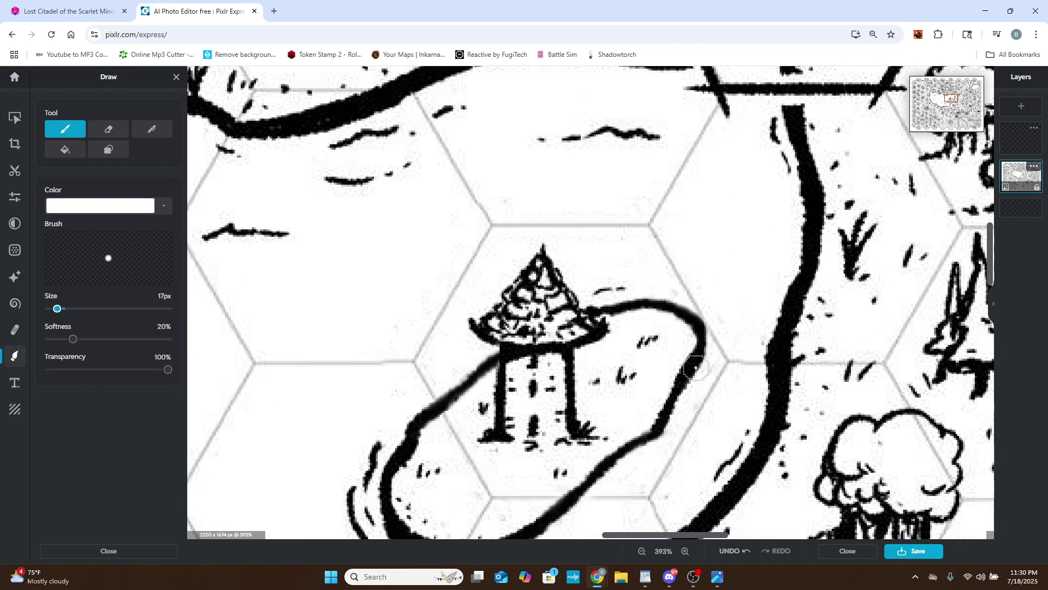
{"action": "scroll", "coordinate": [704, 356], "scroll_direction": "up", "scroll_amount": 8}
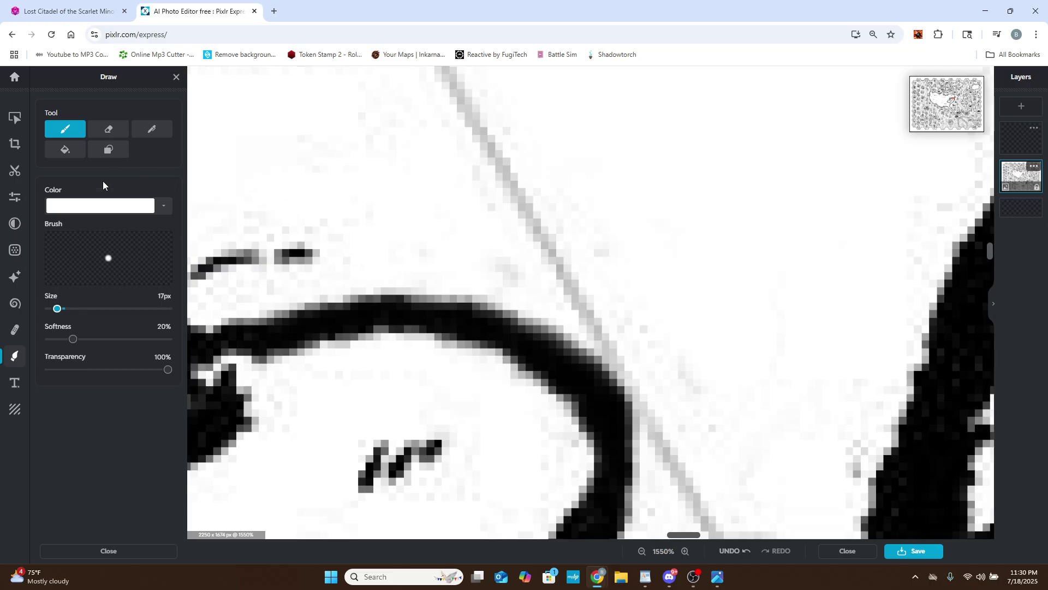
{"action": "left_click", "coordinate": [15, 329]}
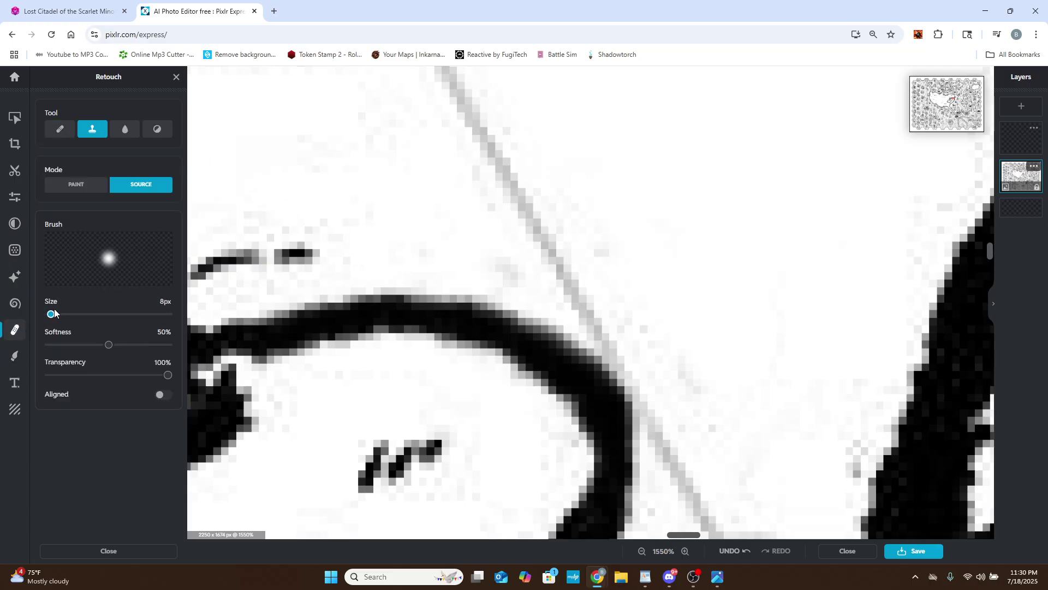
{"action": "left_click_drag", "start_coordinate": [51, 316], "coordinate": [51, 315]}
{"action": "left_click", "coordinate": [473, 123]}
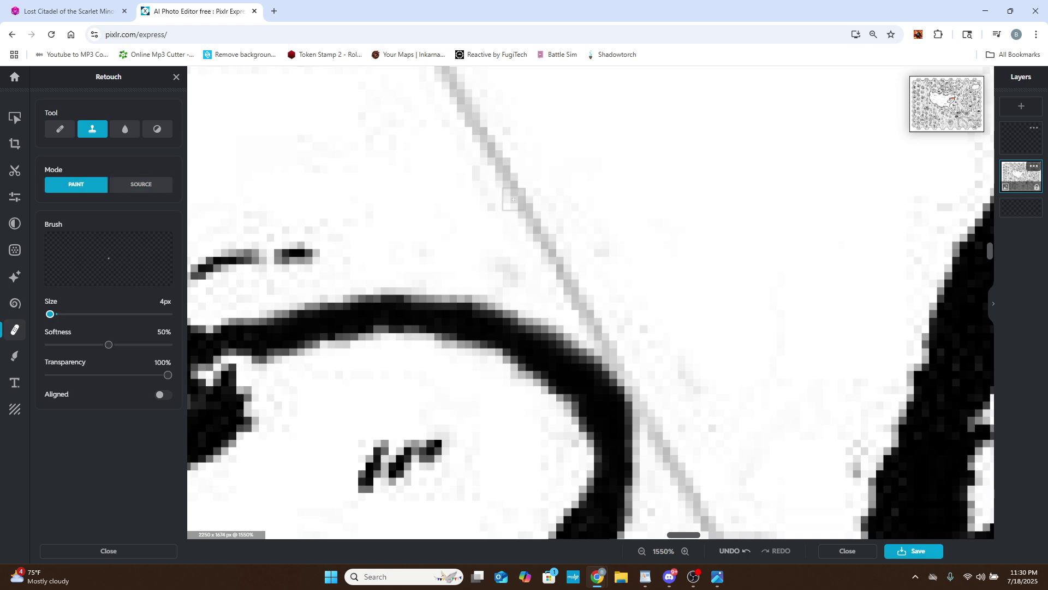
{"action": "left_click_drag", "start_coordinate": [603, 339], "coordinate": [665, 453]}
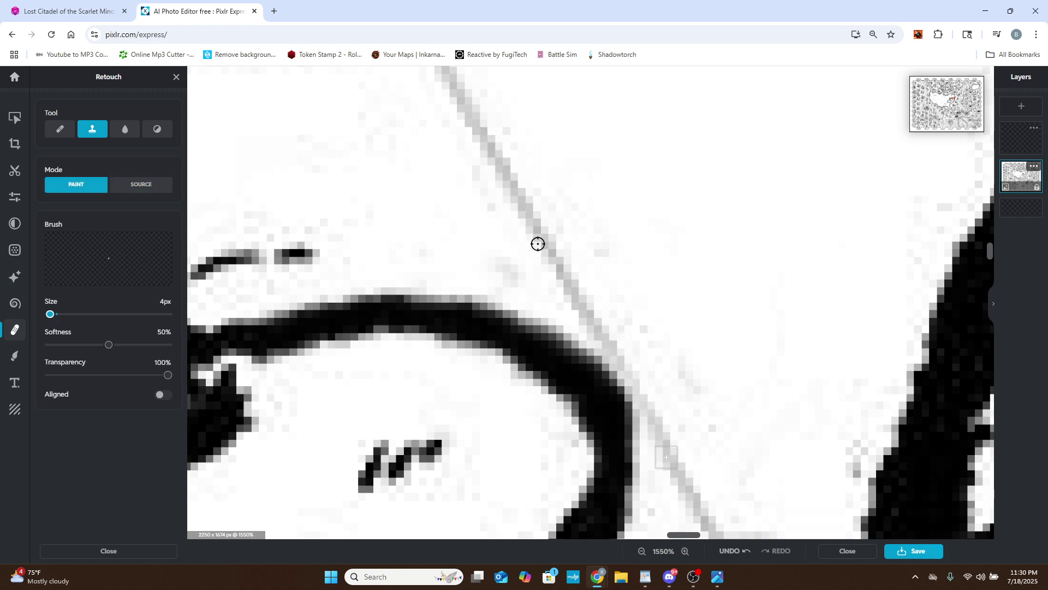
Merge the cut-out Background Copy layer down into the map layer.
{"action": "scroll", "coordinate": [649, 459], "scroll_direction": "down", "scroll_amount": 4}
{"action": "scroll", "coordinate": [562, 461], "scroll_direction": "down", "scroll_amount": 6}
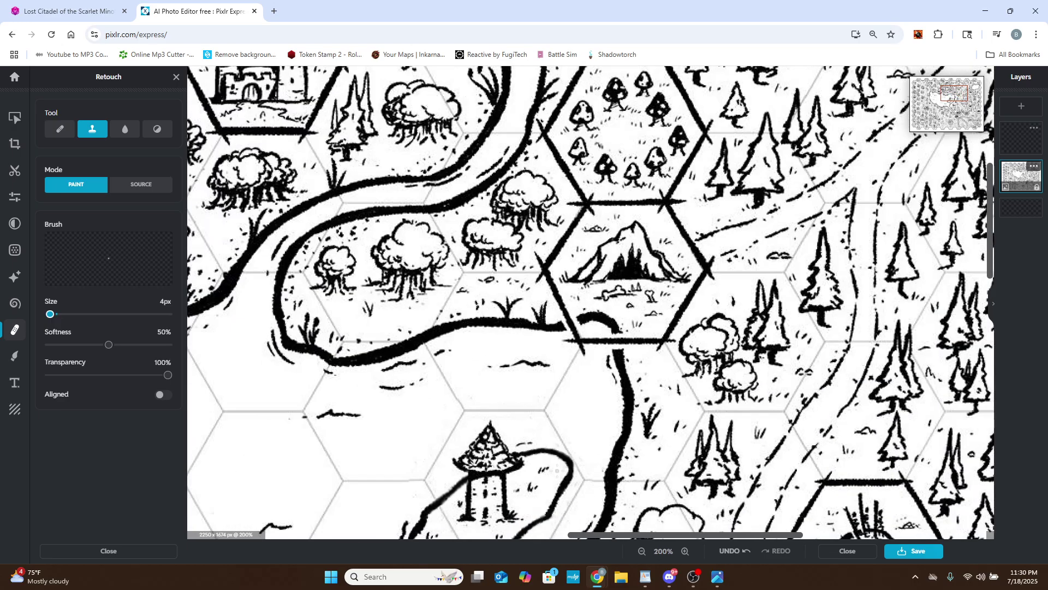
{"action": "scroll", "coordinate": [554, 470], "scroll_direction": "down", "scroll_amount": 5}
{"action": "scroll", "coordinate": [546, 492], "scroll_direction": "up", "scroll_amount": 3}
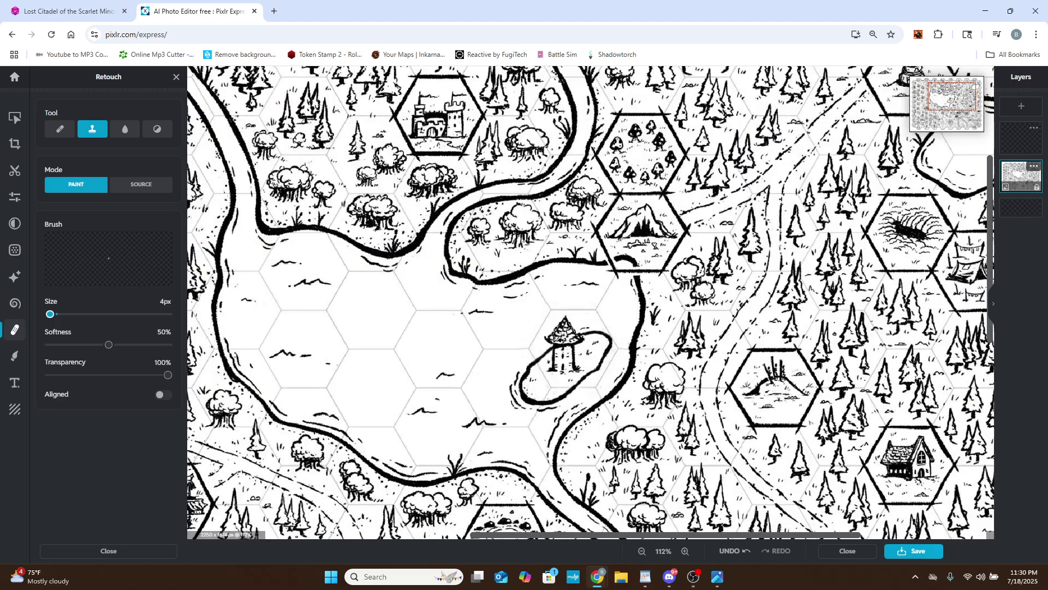
{"action": "scroll", "coordinate": [529, 484], "scroll_direction": "up", "scroll_amount": 2}
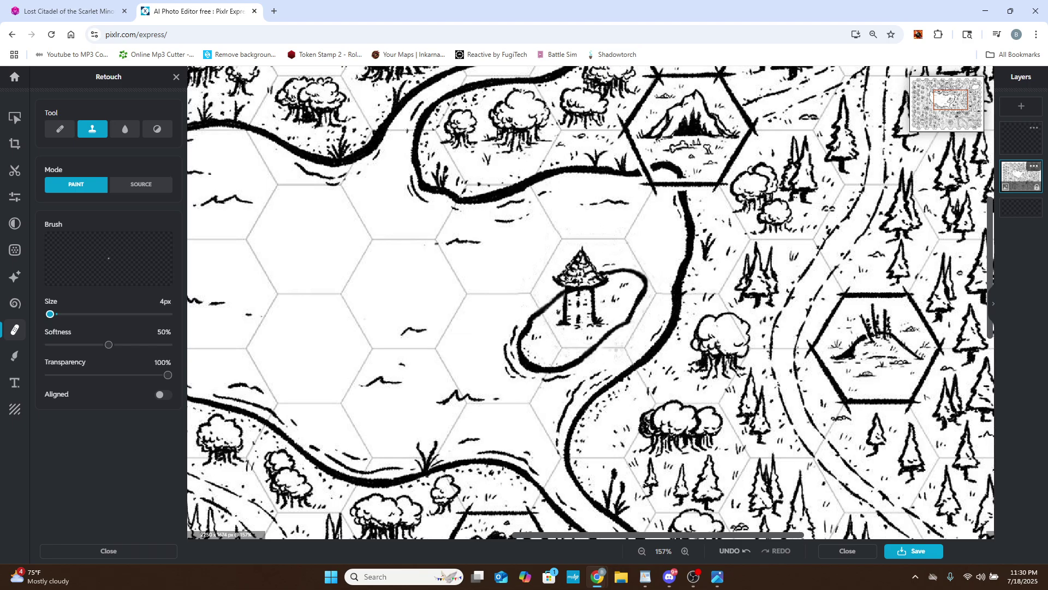
{"action": "left_click", "coordinate": [1025, 140]}
{"action": "left_click", "coordinate": [1034, 130]}
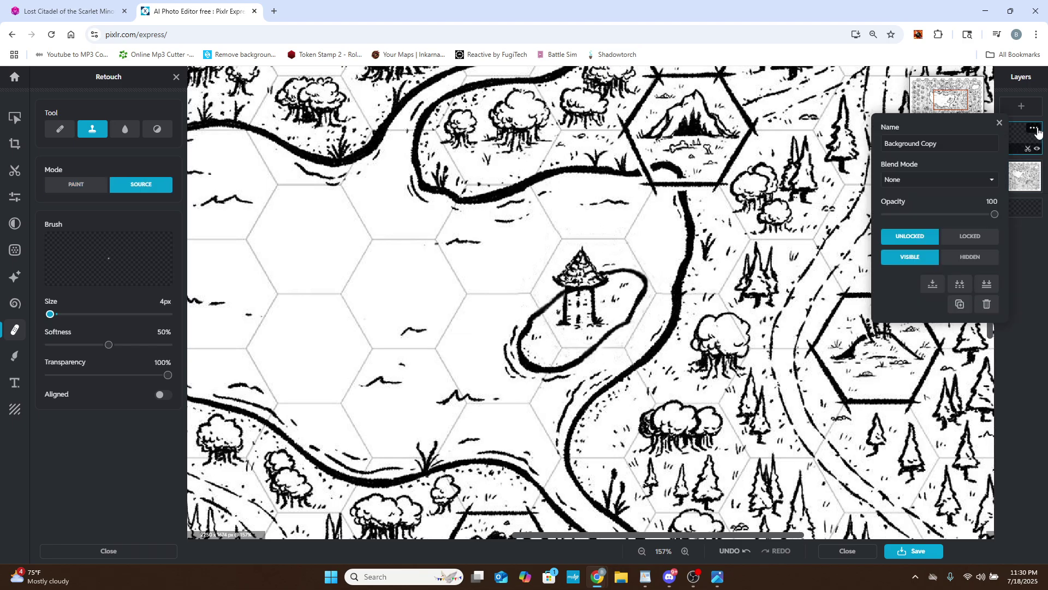
{"action": "left_click", "coordinate": [935, 285]}
{"action": "scroll", "coordinate": [642, 402], "scroll_direction": "down", "scroll_amount": 1}
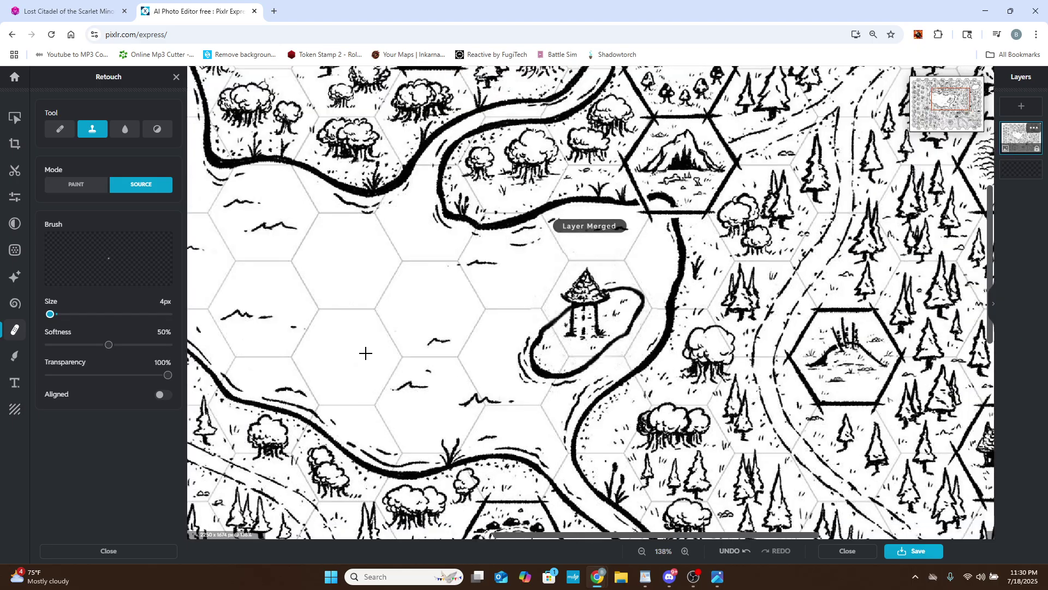
Examine the merged map, from the shoreline gap at the cave hex out to the whole sheet.
{"action": "left_click", "coordinate": [15, 117]}
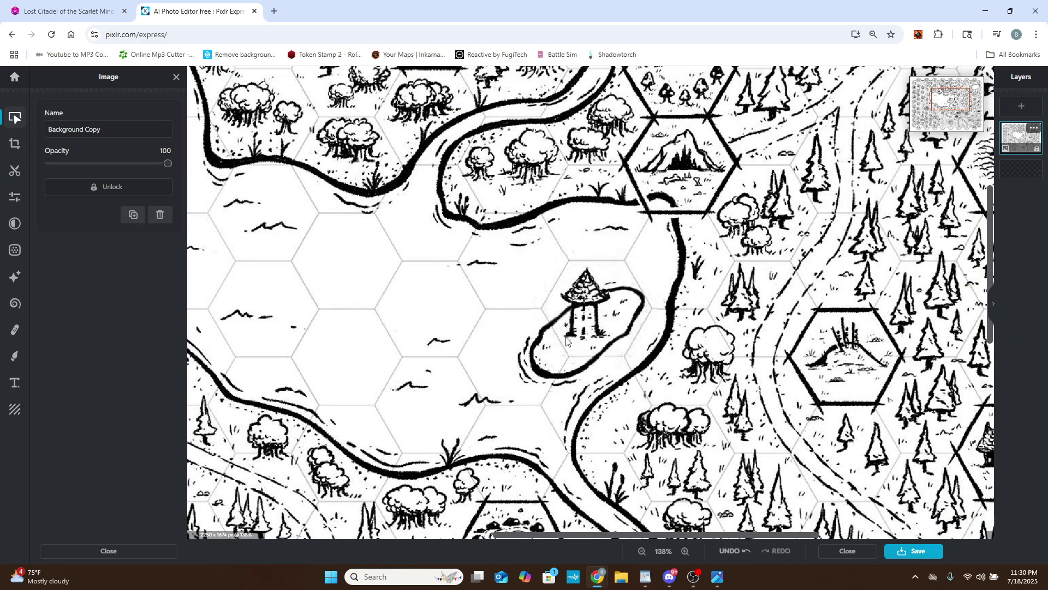
{"action": "scroll", "coordinate": [609, 371], "scroll_direction": "up", "scroll_amount": 4}
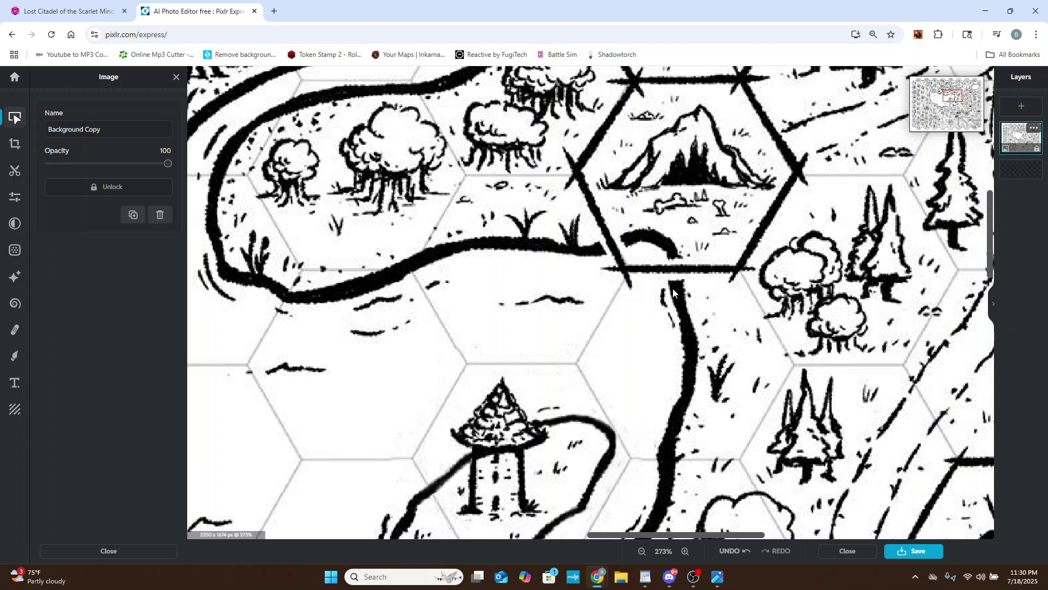
{"action": "scroll", "coordinate": [601, 458], "scroll_direction": "down", "scroll_amount": 2}
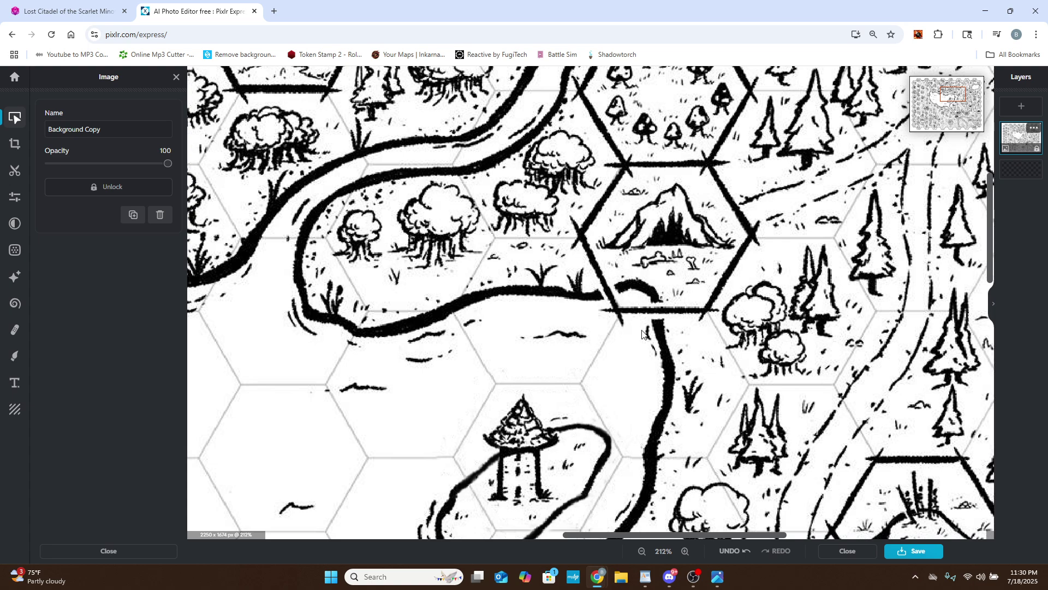
{"action": "scroll", "coordinate": [600, 381], "scroll_direction": "down", "scroll_amount": 5}
{"action": "scroll", "coordinate": [589, 374], "scroll_direction": "down", "scroll_amount": 3}
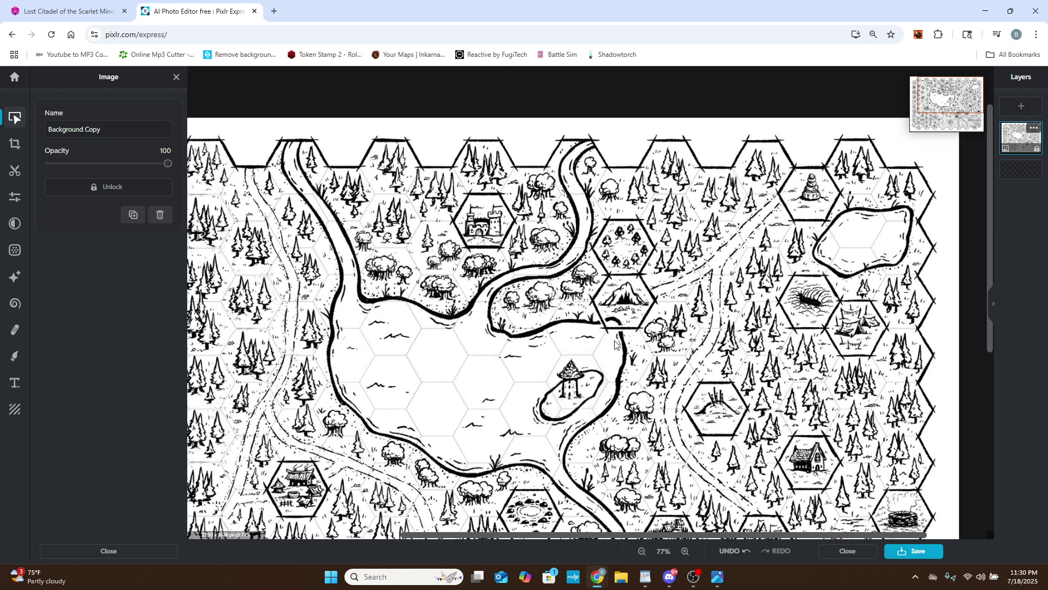
{"action": "scroll", "coordinate": [621, 376], "scroll_direction": "down", "scroll_amount": 2}
{"action": "scroll", "coordinate": [630, 324], "scroll_direction": "up", "scroll_amount": 4}
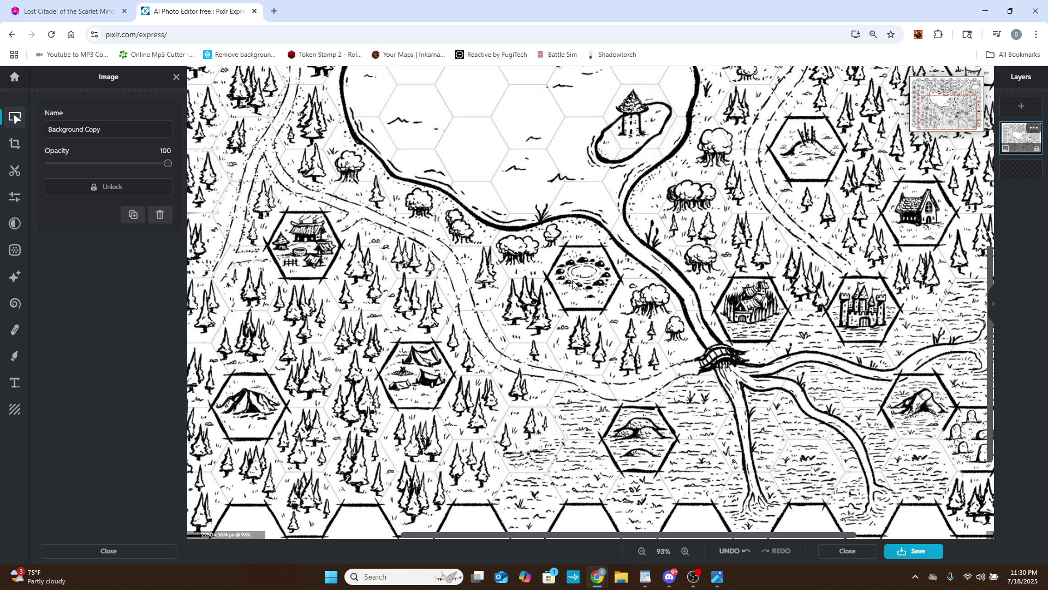
{"action": "scroll", "coordinate": [594, 296], "scroll_direction": "down", "scroll_amount": 3}
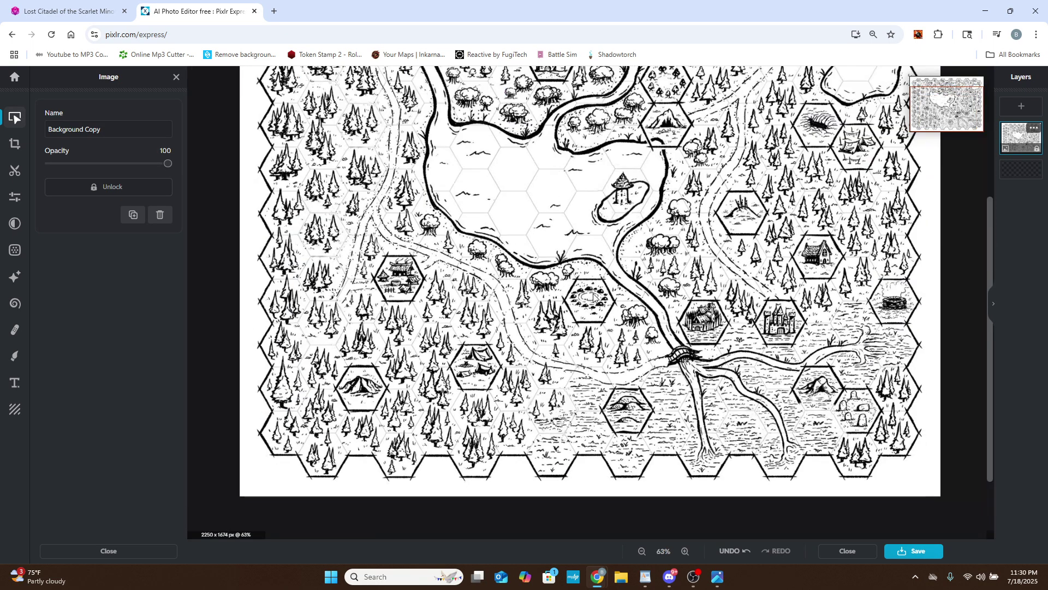
{"action": "scroll", "coordinate": [580, 293], "scroll_direction": "down", "scroll_amount": 2}
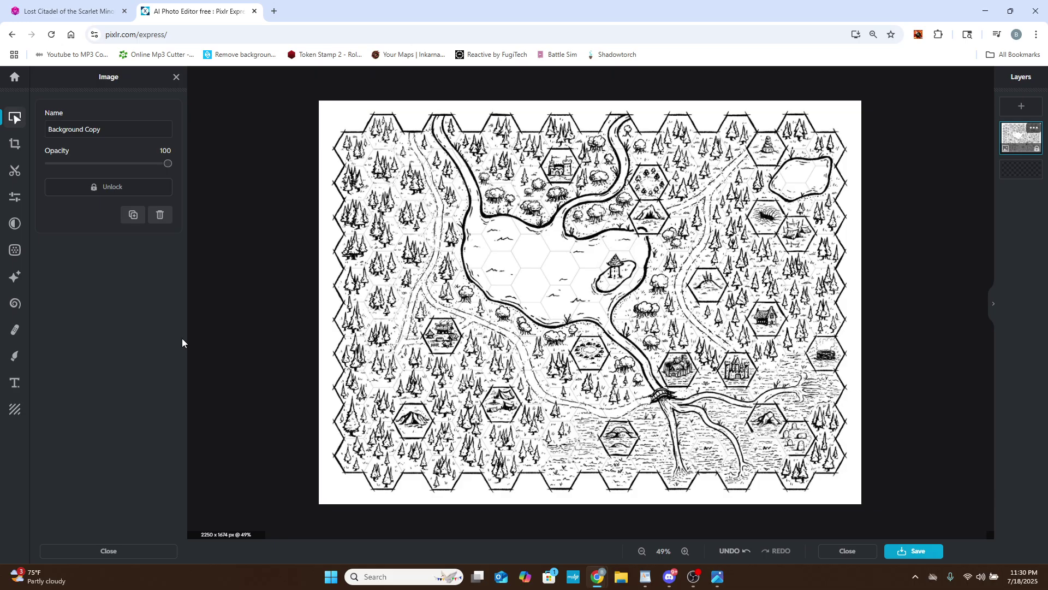
Survey the remaining thick-bordered landmark hexes across the eastern and southwestern forest and around the lake with the clone stamp ready.
{"action": "left_click", "coordinate": [15, 329]}
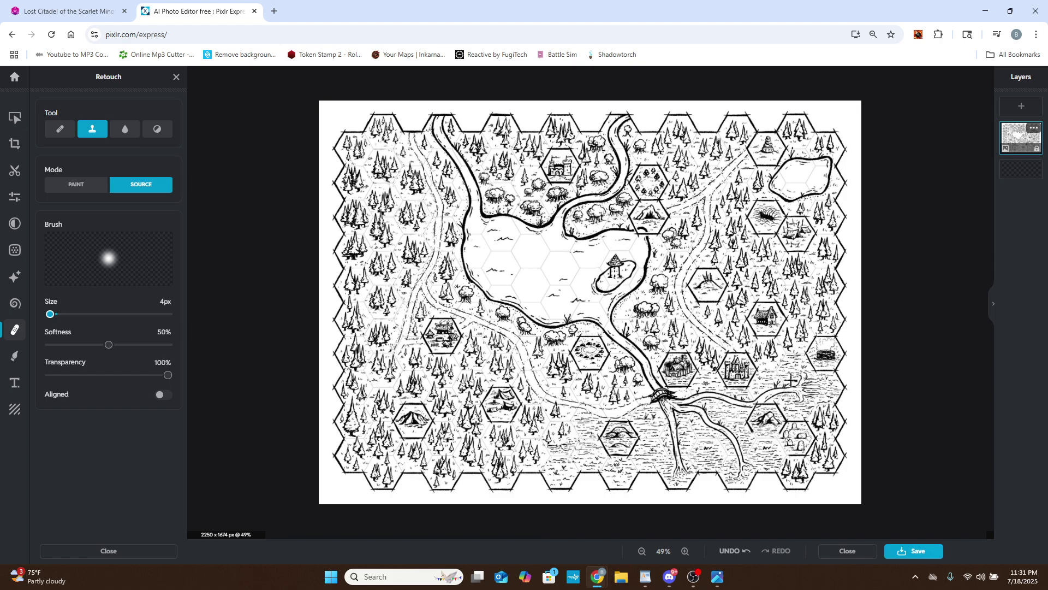
{"action": "scroll", "coordinate": [790, 384], "scroll_direction": "up", "scroll_amount": 2}
{"action": "scroll", "coordinate": [852, 347], "scroll_direction": "up", "scroll_amount": 3}
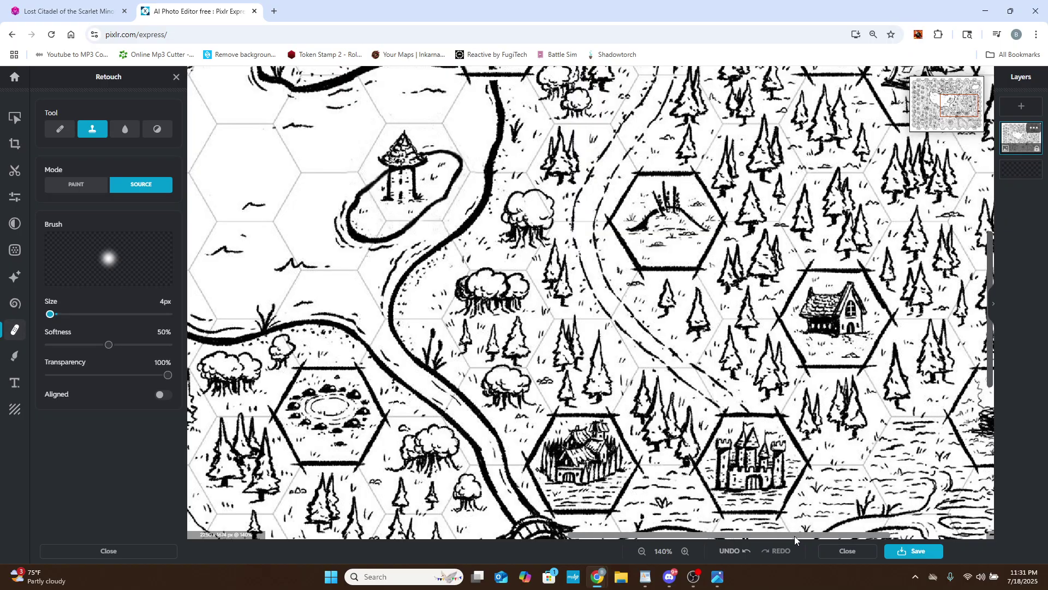
{"action": "left_click_drag", "start_coordinate": [794, 536], "coordinate": [860, 533]}
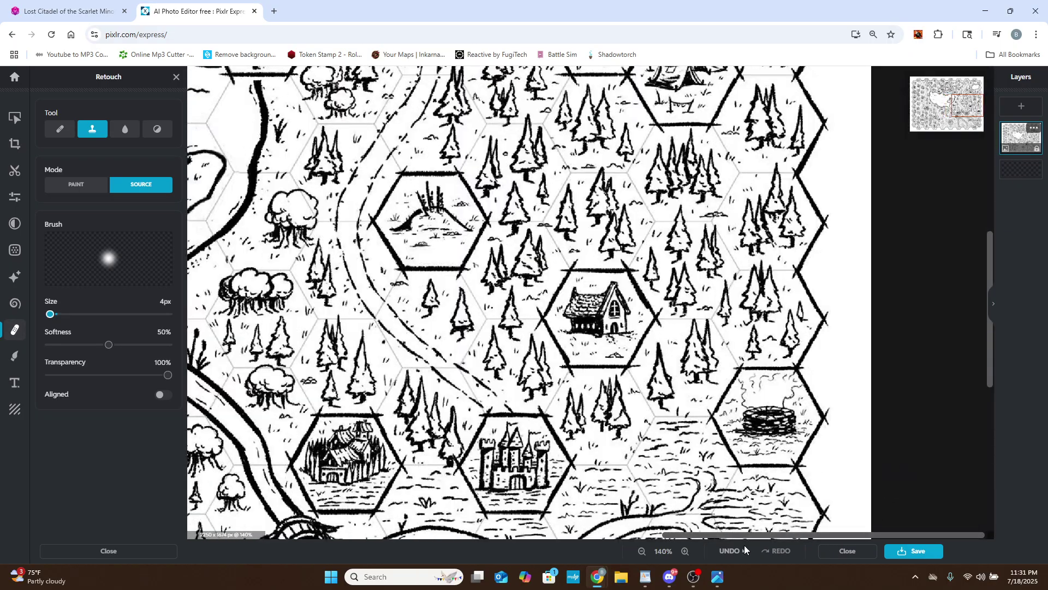
{"action": "left_click_drag", "start_coordinate": [695, 535], "coordinate": [621, 527]}
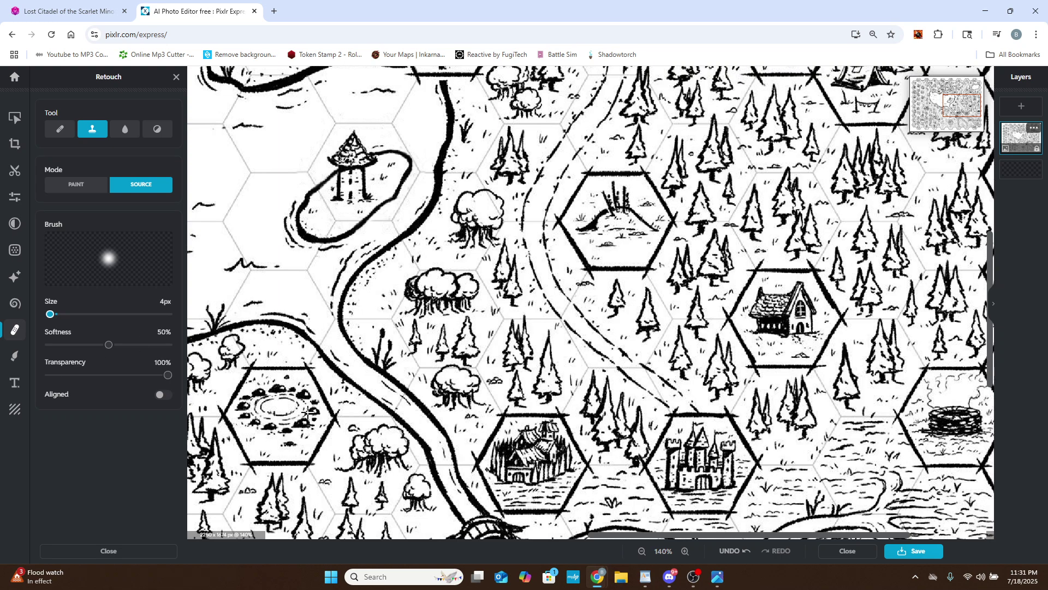
{"action": "left_click_drag", "start_coordinate": [653, 536], "coordinate": [490, 543]}
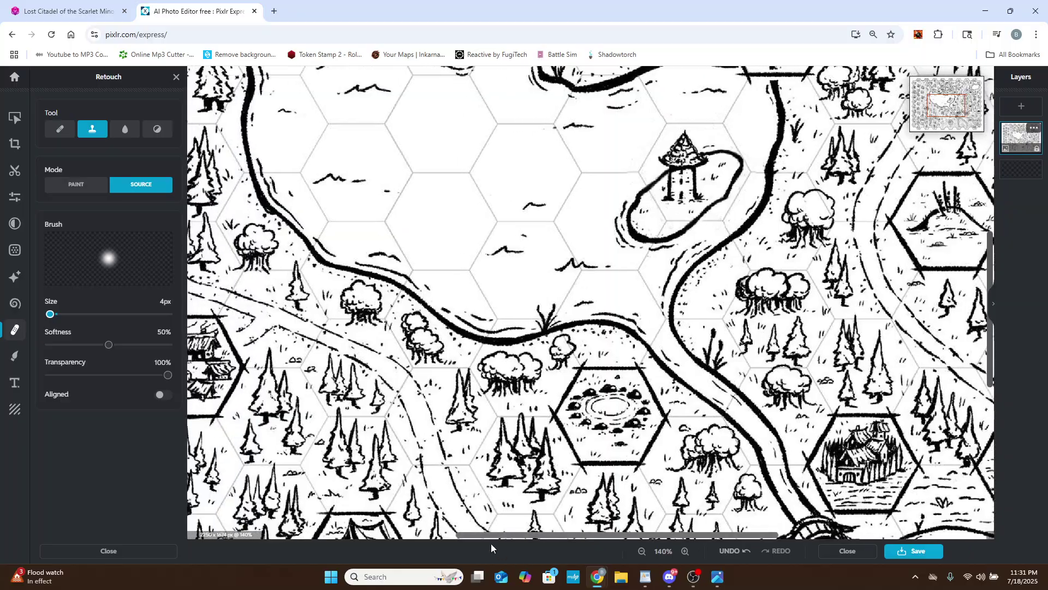
{"action": "scroll", "coordinate": [513, 455], "scroll_direction": "down", "scroll_amount": 5}
{"action": "scroll", "coordinate": [513, 455], "scroll_direction": "down", "scroll_amount": 2}
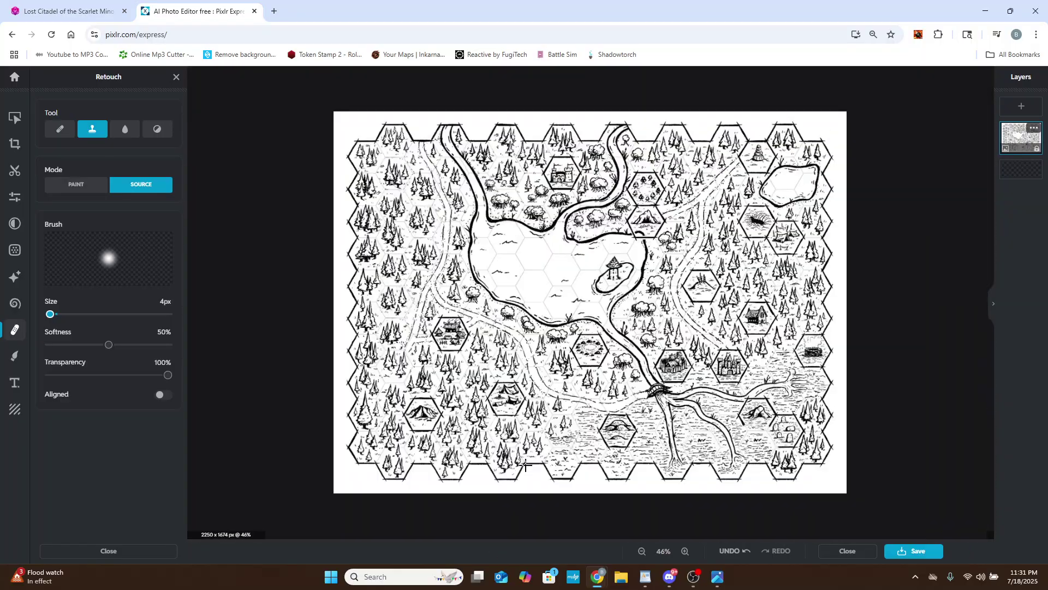
{"action": "scroll", "coordinate": [545, 408], "scroll_direction": "up", "scroll_amount": 3}
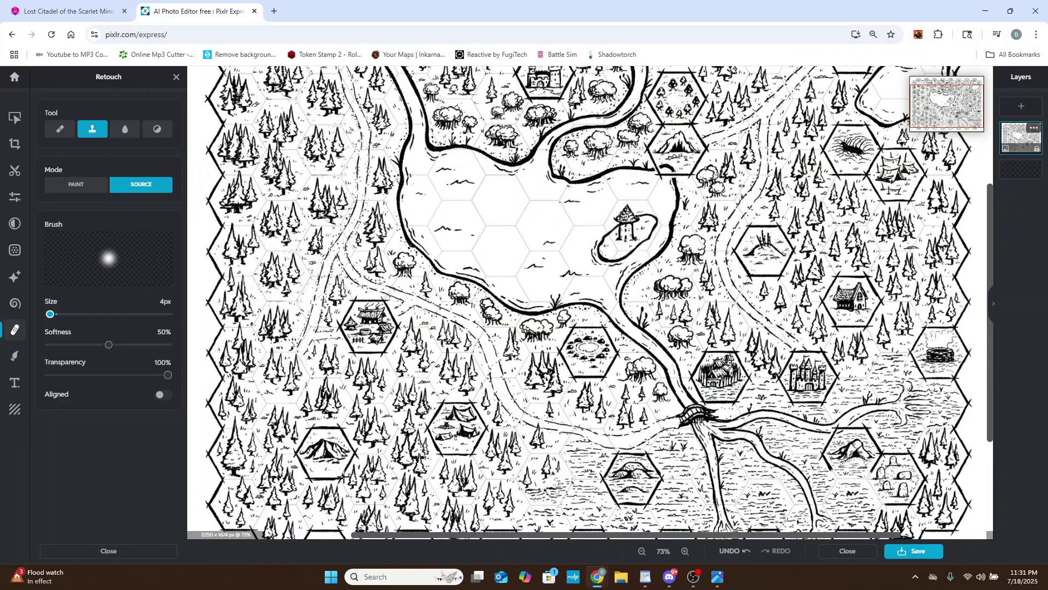
{"action": "scroll", "coordinate": [315, 486], "scroll_direction": "up", "scroll_amount": 3}
{"action": "scroll", "coordinate": [315, 487], "scroll_direction": "up", "scroll_amount": 2}
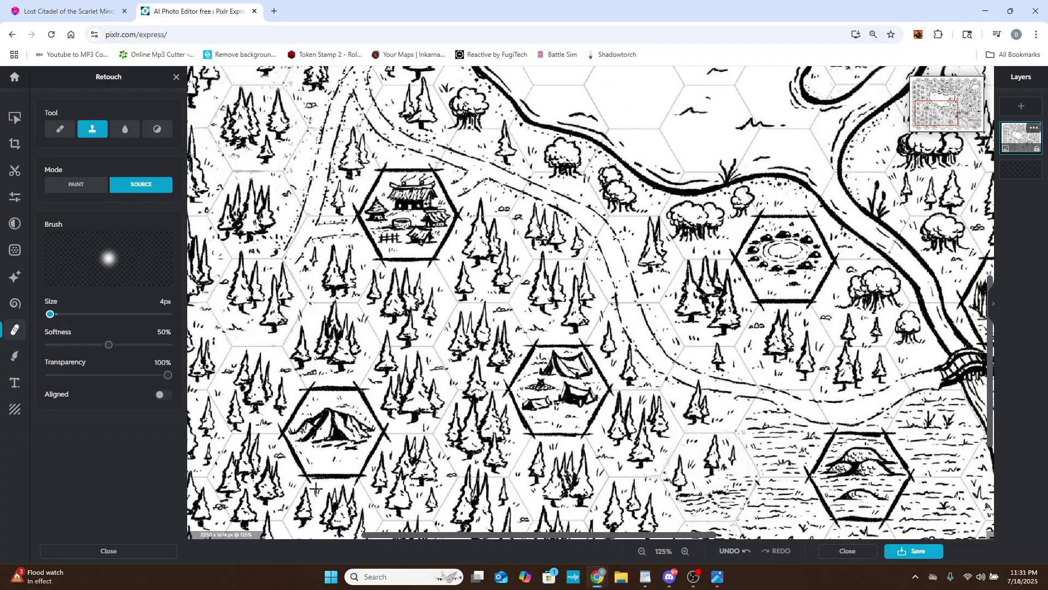
{"action": "scroll", "coordinate": [364, 416], "scroll_direction": "down", "scroll_amount": 2}
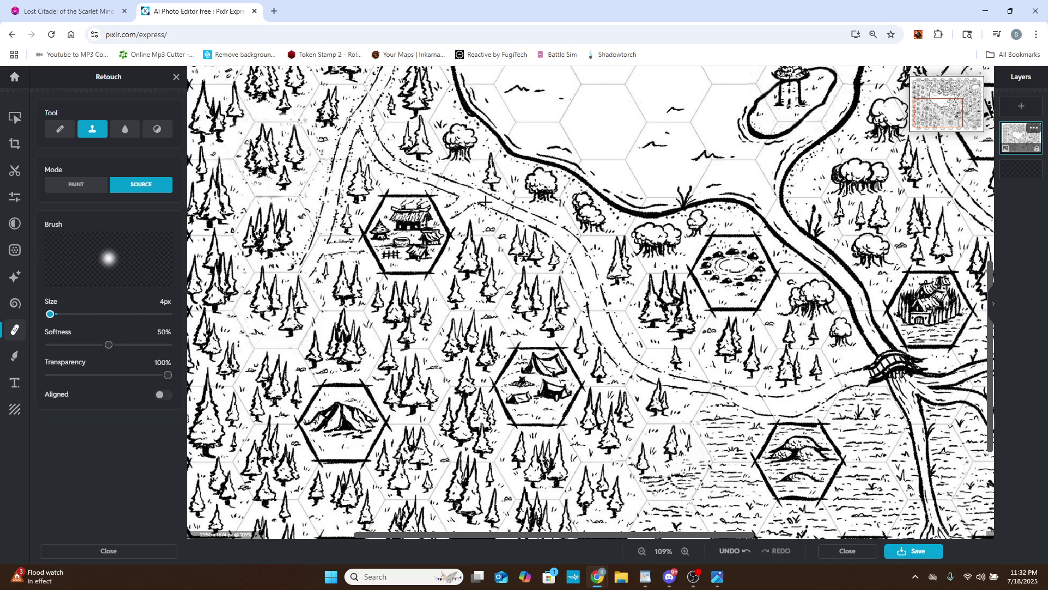
{"action": "scroll", "coordinate": [546, 470], "scroll_direction": "down", "scroll_amount": 3}
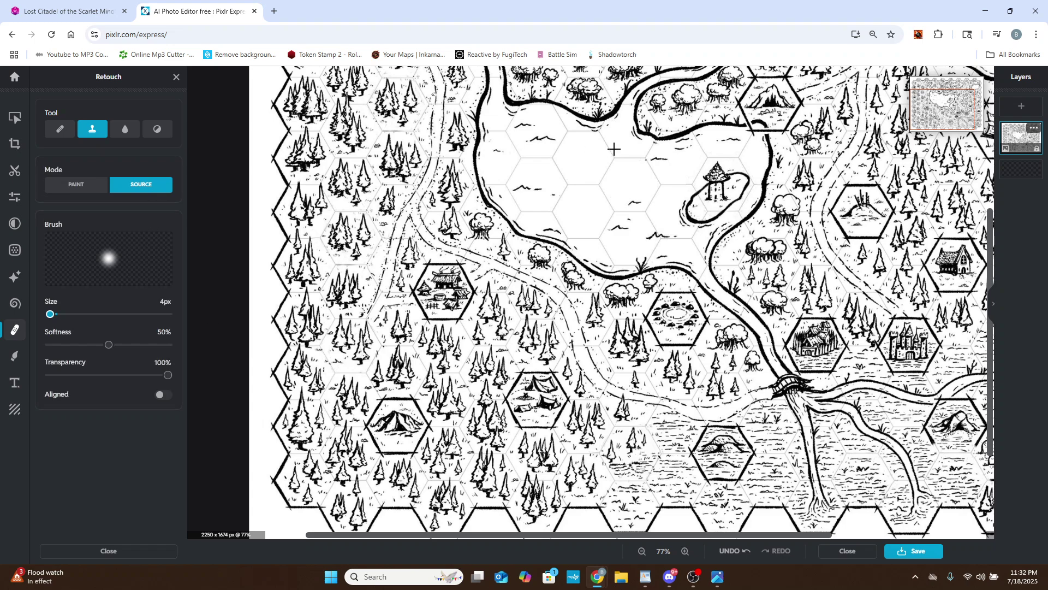
{"action": "scroll", "coordinate": [589, 173], "scroll_direction": "up", "scroll_amount": 10}
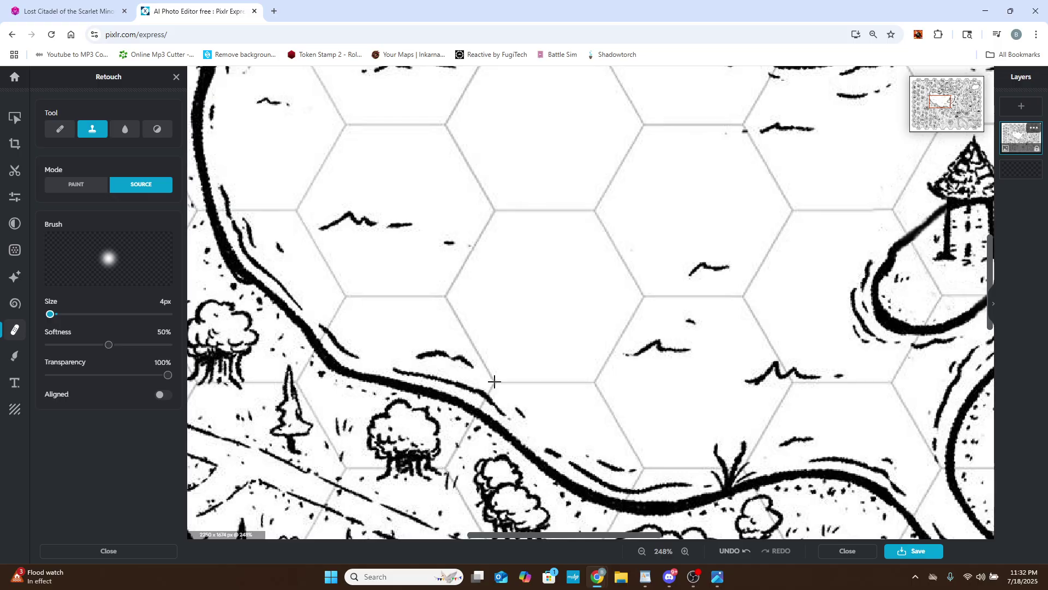
{"action": "scroll", "coordinate": [493, 381], "scroll_direction": "down", "scroll_amount": 5}
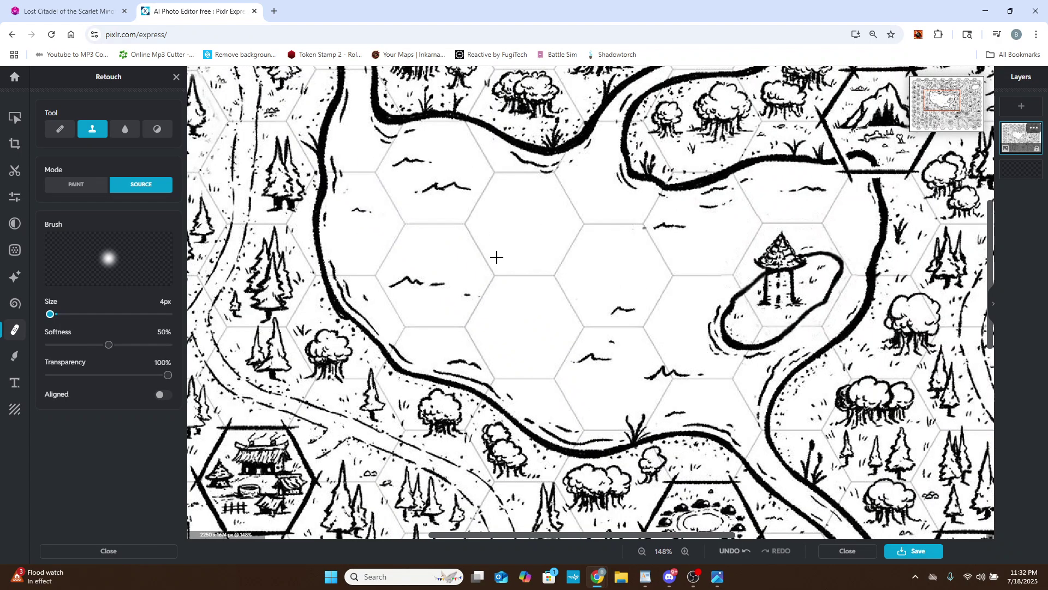
Set the clone stamp size to 25 px and sample the thin hex grid corner in the lake near the southwestern shore.
{"action": "scroll", "coordinate": [500, 379], "scroll_direction": "up", "scroll_amount": 8}
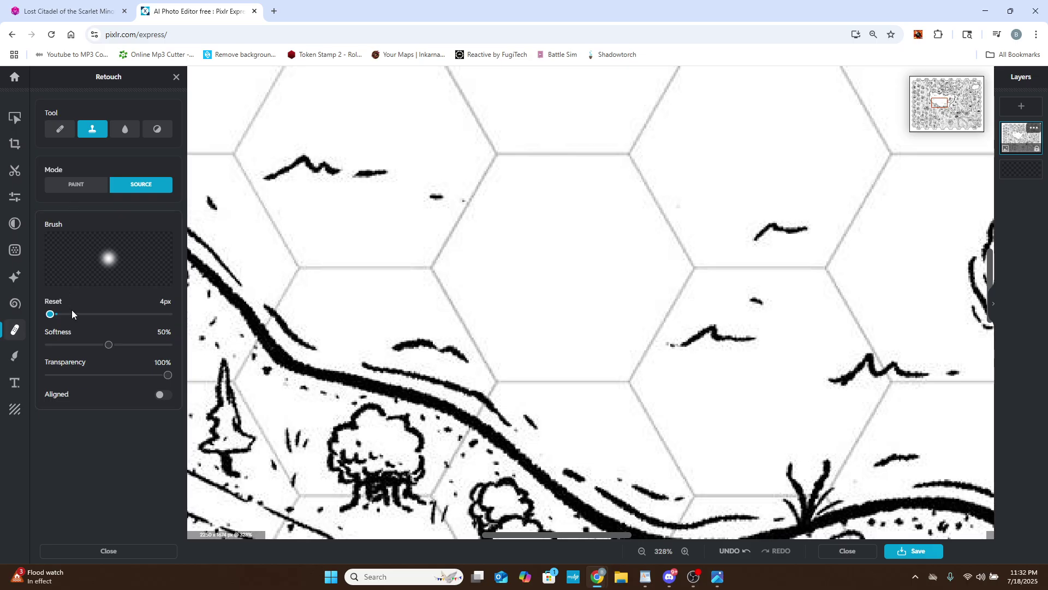
{"action": "left_click_drag", "start_coordinate": [54, 320], "coordinate": [60, 319]}
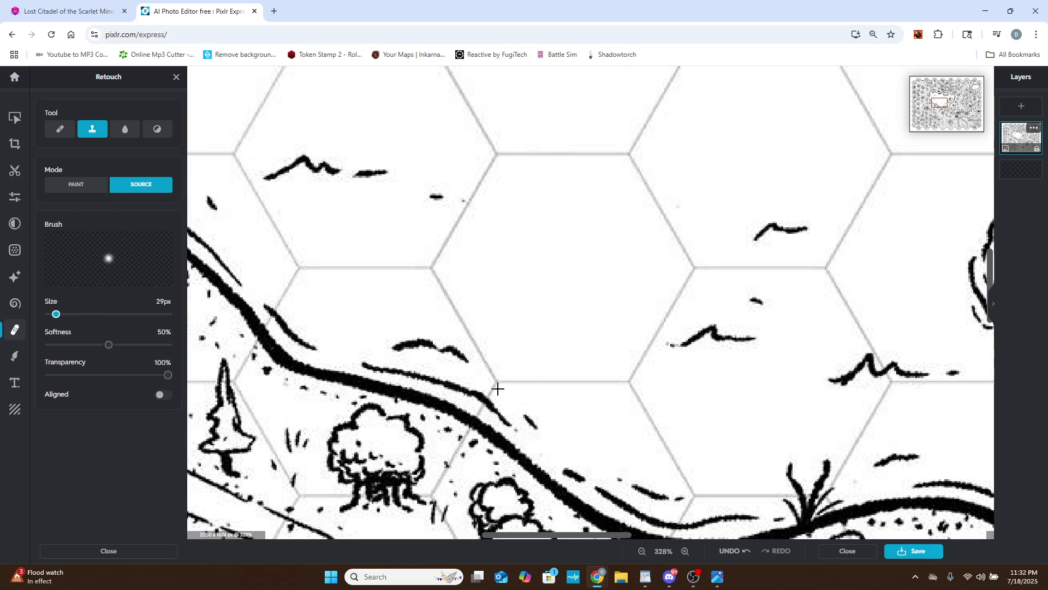
{"action": "left_click", "coordinate": [495, 381]}
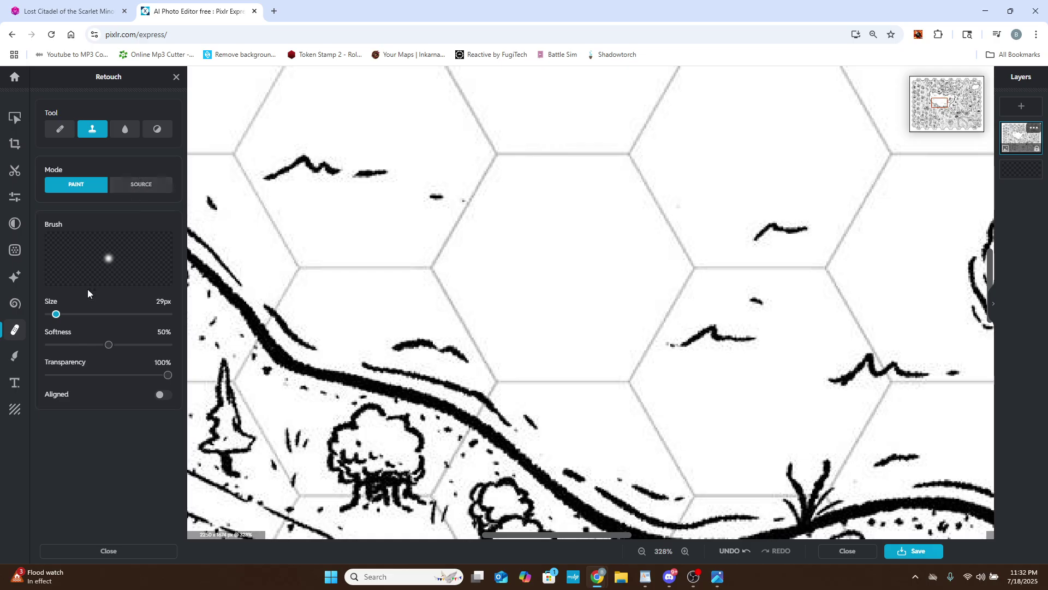
{"action": "left_click_drag", "start_coordinate": [55, 320], "coordinate": [54, 320]}
{"action": "left_click", "coordinate": [161, 301]}
{"action": "key", "text": "BackSpace"}
{"action": "type", "text": "5"}
{"action": "left_click", "coordinate": [147, 186]}
{"action": "scroll", "coordinate": [497, 388], "scroll_direction": "up", "scroll_amount": 5}
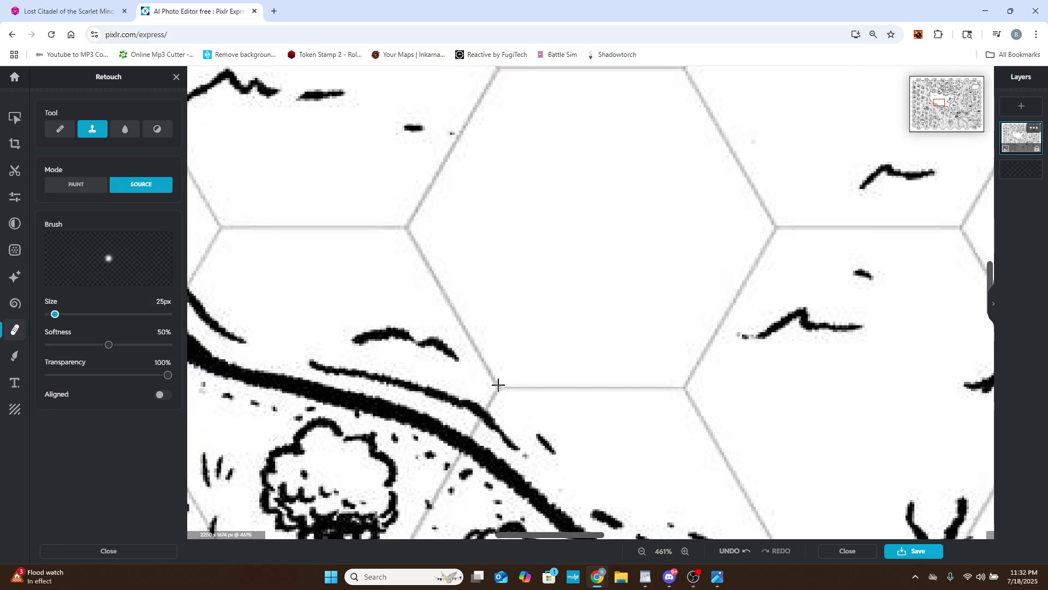
{"action": "left_click", "coordinate": [498, 390]}
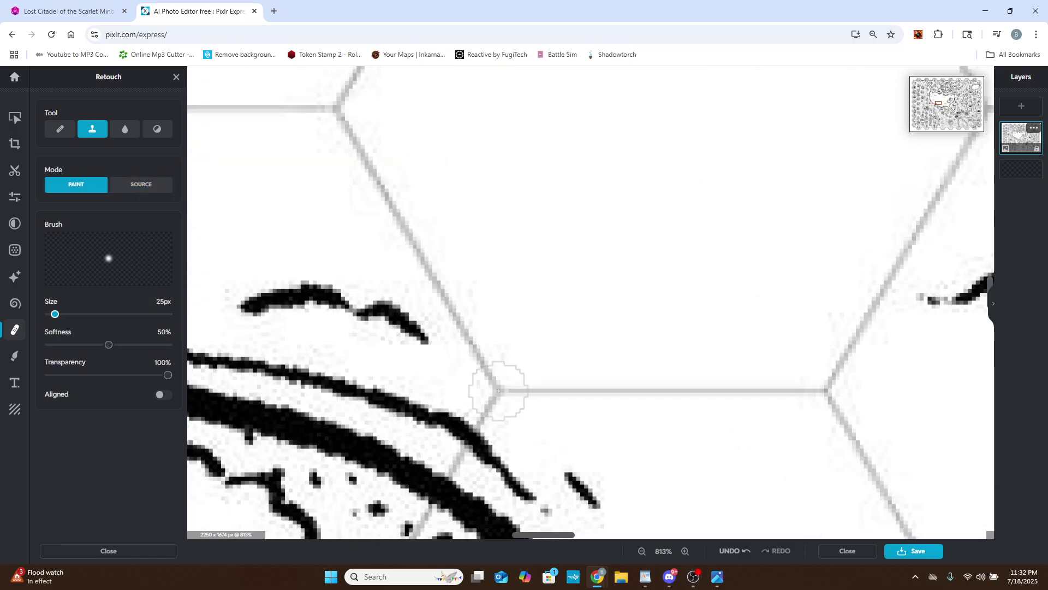
Clone thin grid lines over the thick border of the lone tent hex in the southwestern forest.
{"action": "scroll", "coordinate": [494, 394], "scroll_direction": "down", "scroll_amount": 5}
{"action": "scroll", "coordinate": [484, 402], "scroll_direction": "down", "scroll_amount": 10}
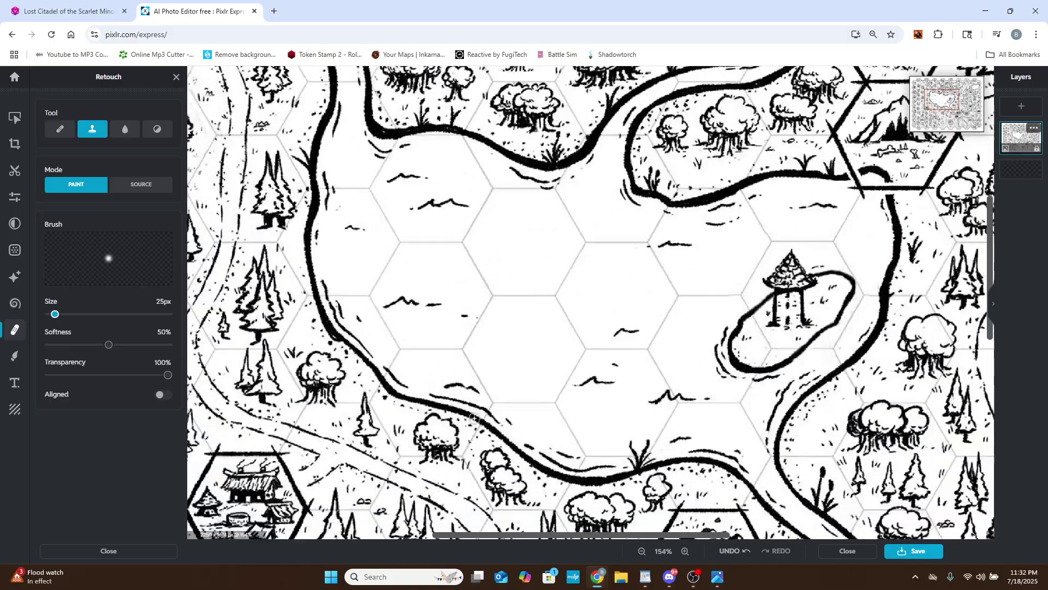
{"action": "scroll", "coordinate": [434, 431], "scroll_direction": "up", "scroll_amount": 10}
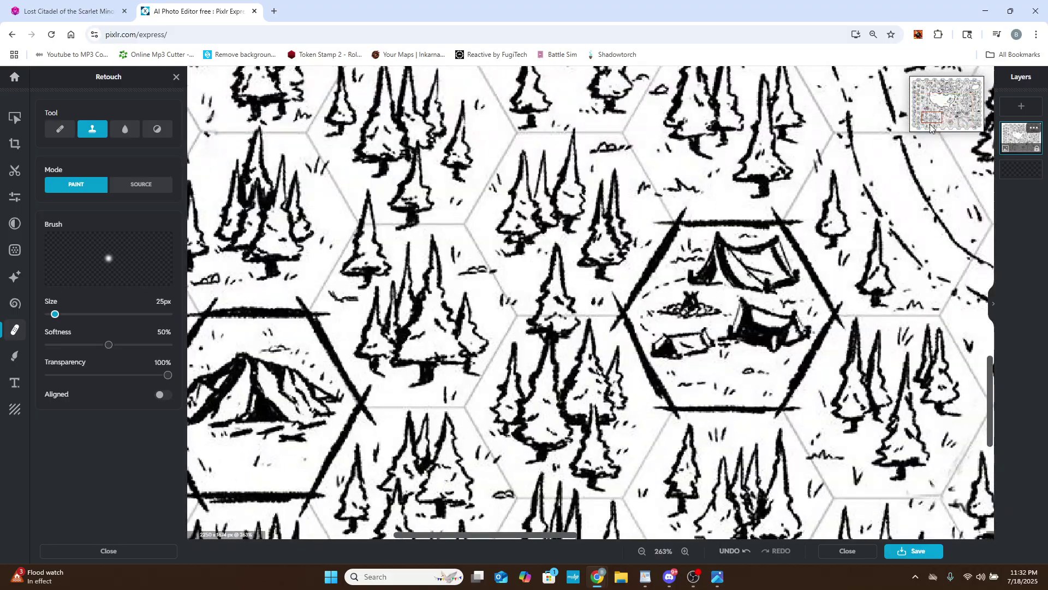
{"action": "left_click", "coordinate": [931, 127]}
{"action": "left_click_drag", "start_coordinate": [929, 124], "coordinate": [926, 119]}
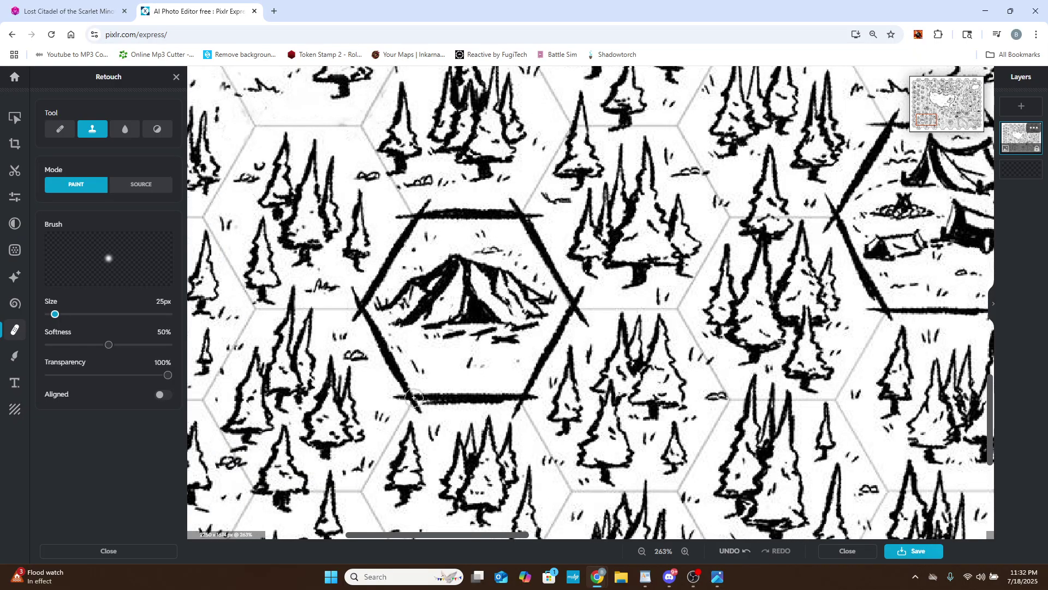
{"action": "mouse_move", "coordinate": [414, 399]}
{"action": "left_mouse_down"}
{"action": "mouse_move", "coordinate": [398, 371]}
{"action": "mouse_move", "coordinate": [404, 395]}
{"action": "mouse_move", "coordinate": [403, 368]}
{"action": "mouse_move", "coordinate": [389, 357]}
{"action": "mouse_move", "coordinate": [403, 377]}
{"action": "mouse_move", "coordinate": [372, 330]}
{"action": "mouse_move", "coordinate": [399, 356]}
{"action": "mouse_move", "coordinate": [371, 326]}
{"action": "mouse_move", "coordinate": [398, 350]}
{"action": "mouse_move", "coordinate": [359, 302]}
{"action": "left_mouse_up"}
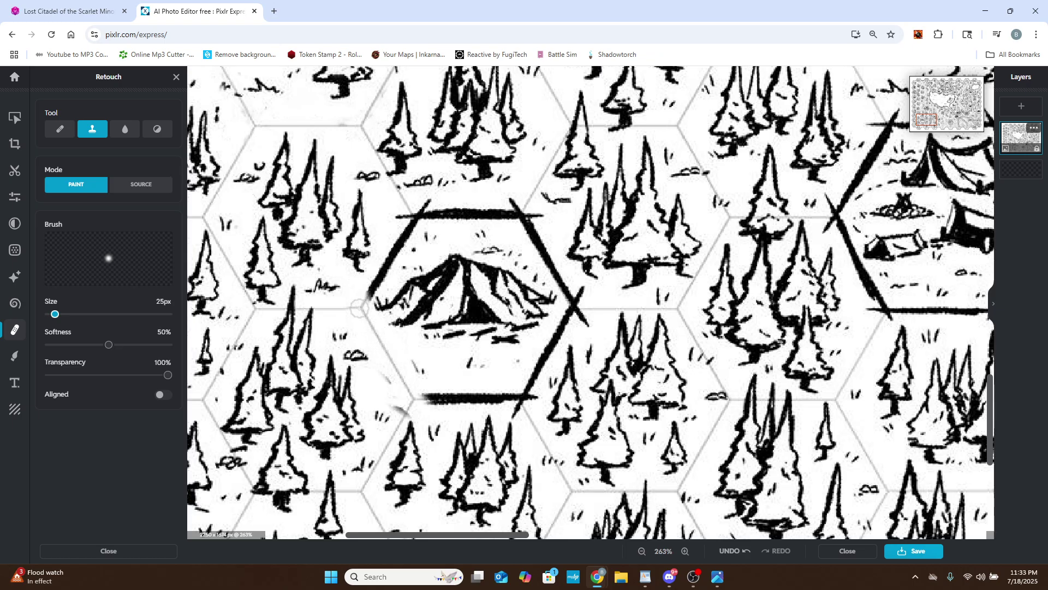
{"action": "mouse_move", "coordinate": [359, 307]}
{"action": "left_mouse_down"}
{"action": "mouse_move", "coordinate": [412, 223]}
{"action": "mouse_move", "coordinate": [395, 235]}
{"action": "mouse_move", "coordinate": [409, 216]}
{"action": "mouse_move", "coordinate": [395, 219]}
{"action": "mouse_move", "coordinate": [435, 203]}
{"action": "mouse_move", "coordinate": [428, 210]}
{"action": "mouse_move", "coordinate": [470, 213]}
{"action": "mouse_move", "coordinate": [432, 216]}
{"action": "mouse_move", "coordinate": [512, 213]}
{"action": "mouse_move", "coordinate": [486, 216]}
{"action": "mouse_move", "coordinate": [501, 217]}
{"action": "mouse_move", "coordinate": [514, 210]}
{"action": "mouse_move", "coordinate": [508, 201]}
{"action": "mouse_move", "coordinate": [577, 308]}
{"action": "mouse_move", "coordinate": [584, 292]}
{"action": "mouse_move", "coordinate": [569, 310]}
{"action": "mouse_move", "coordinate": [590, 322]}
{"action": "mouse_move", "coordinate": [572, 312]}
{"action": "mouse_move", "coordinate": [522, 401]}
{"action": "mouse_move", "coordinate": [532, 396]}
{"action": "mouse_move", "coordinate": [509, 410]}
{"action": "mouse_move", "coordinate": [519, 404]}
{"action": "mouse_move", "coordinate": [508, 397]}
{"action": "mouse_move", "coordinate": [434, 398]}
{"action": "mouse_move", "coordinate": [519, 398]}
{"action": "mouse_move", "coordinate": [413, 395]}
{"action": "left_mouse_up"}
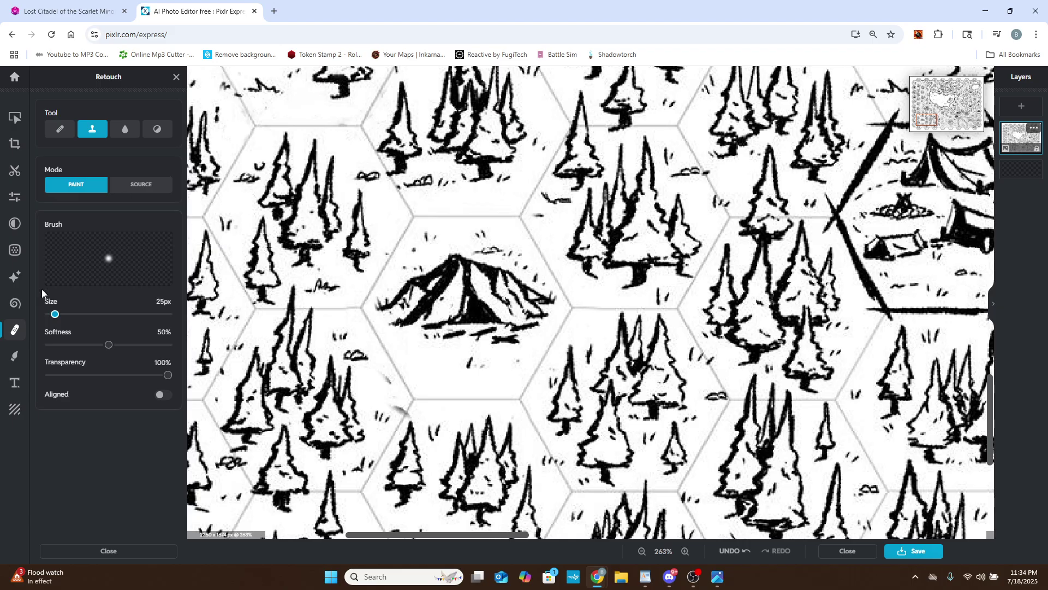
Paint over the leftover border marks outside the tent hex's lower-left edge with a 17 px white brush.
{"action": "left_click", "coordinate": [15, 356]}
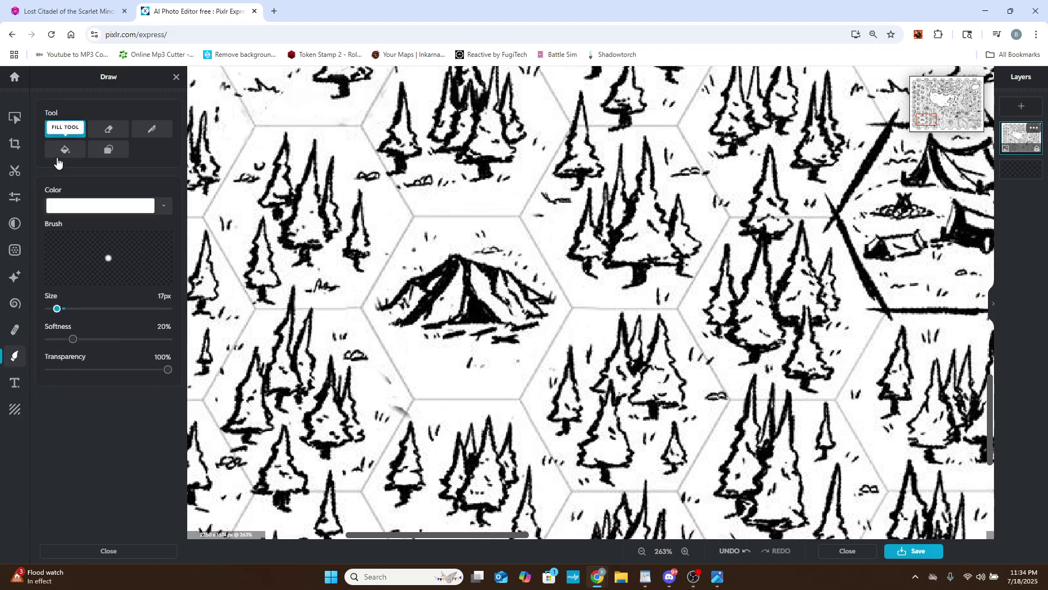
{"action": "left_click", "coordinate": [165, 207]}
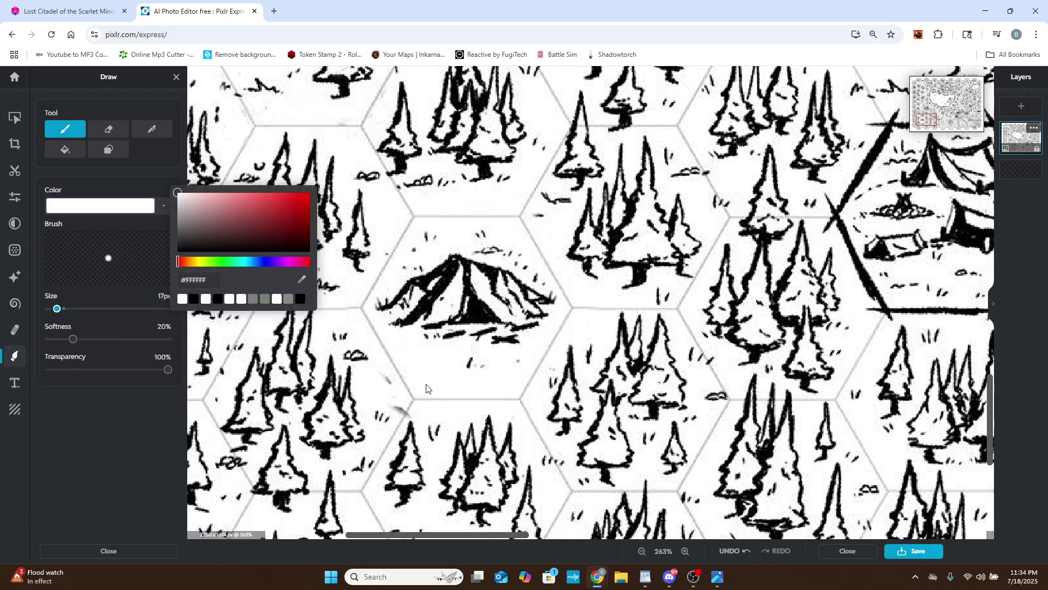
{"action": "left_click", "coordinate": [399, 409]}
{"action": "scroll", "coordinate": [387, 378], "scroll_direction": "up", "scroll_amount": 3}
{"action": "mouse_move", "coordinate": [387, 378]}
{"action": "left_mouse_down"}
{"action": "mouse_move", "coordinate": [377, 349]}
{"action": "mouse_move", "coordinate": [402, 398]}
{"action": "left_mouse_up"}
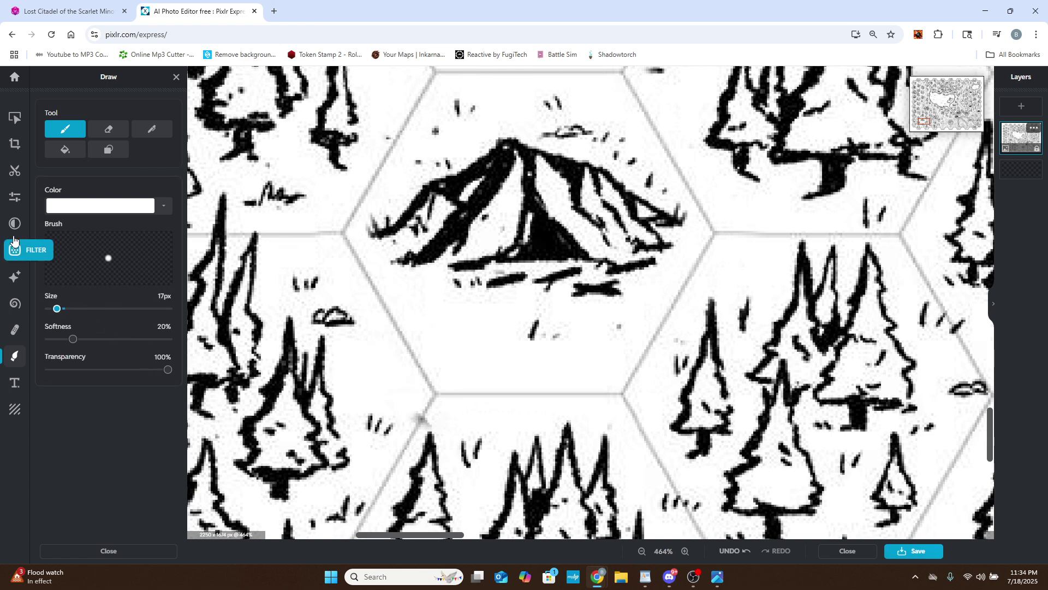
Repair the smudge at the tent hex's lower-left corner with a 27 px clone stamp sampled from the hex's upper-left corner.
{"action": "left_click", "coordinate": [14, 329]}
{"action": "left_click", "coordinate": [143, 184]}
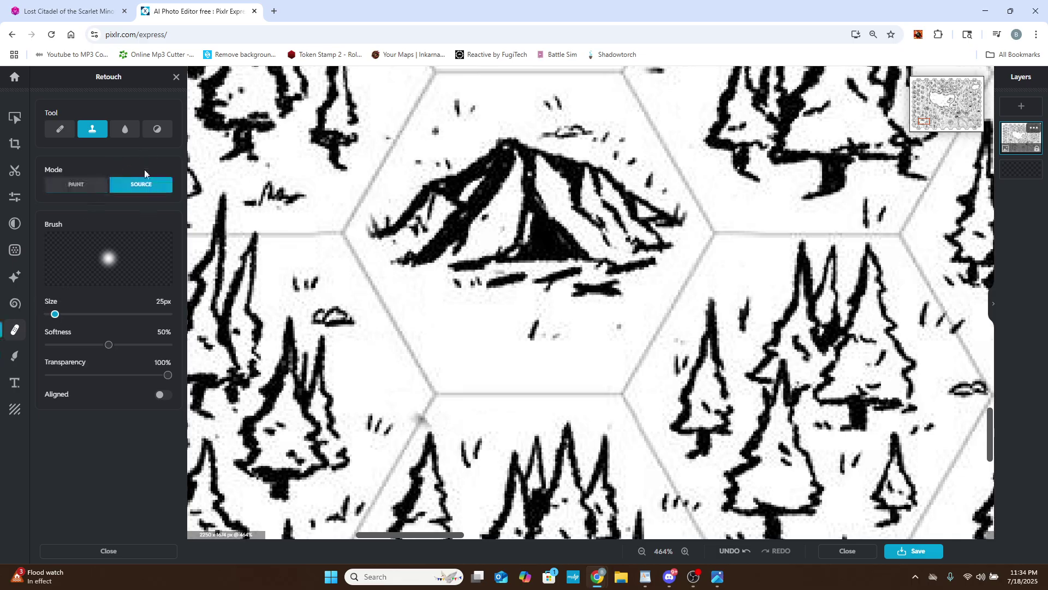
{"action": "left_click", "coordinate": [429, 83]}
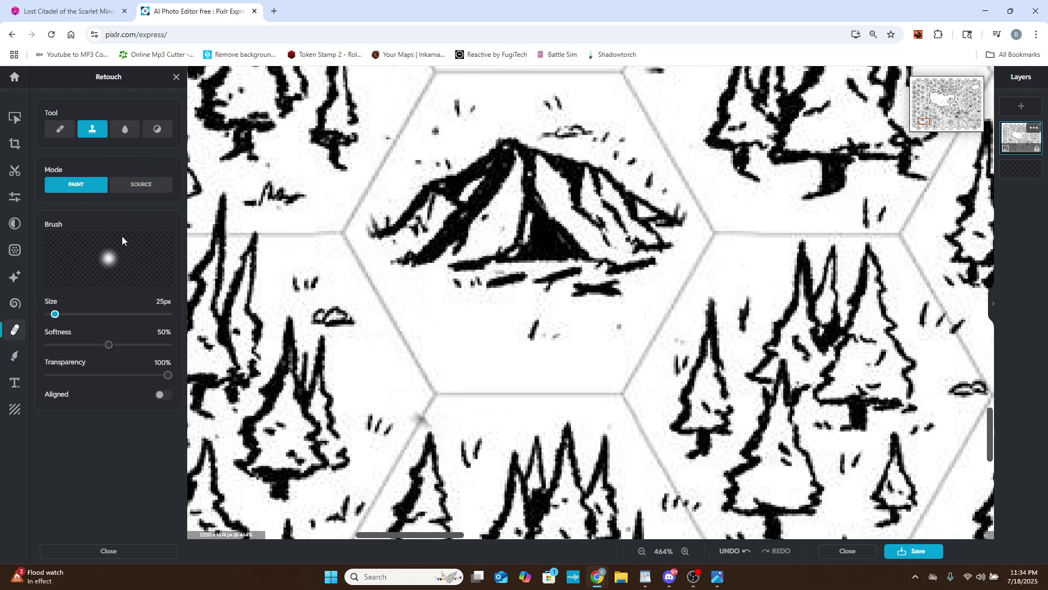
{"action": "left_click", "coordinate": [57, 316]}
{"action": "left_click_drag", "start_coordinate": [56, 316], "coordinate": [55, 316]}
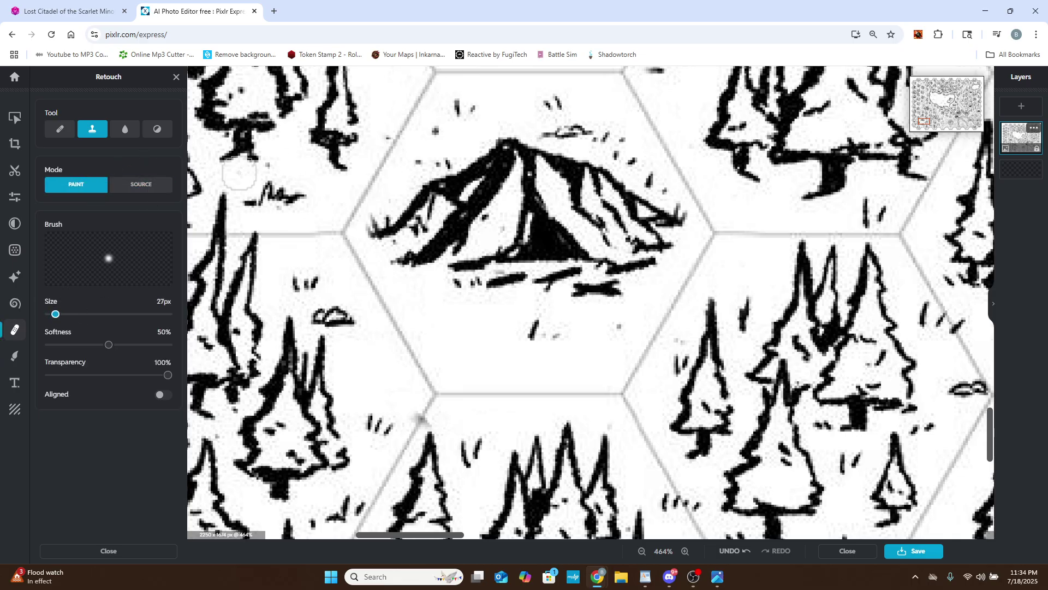
{"action": "left_click", "coordinate": [153, 188]}
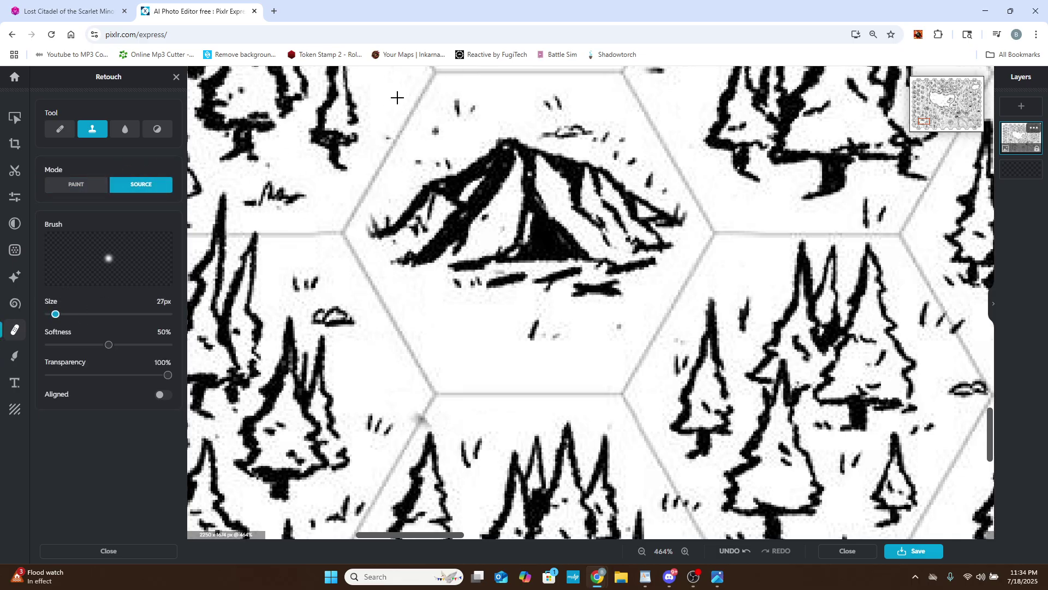
{"action": "left_click", "coordinate": [425, 88]}
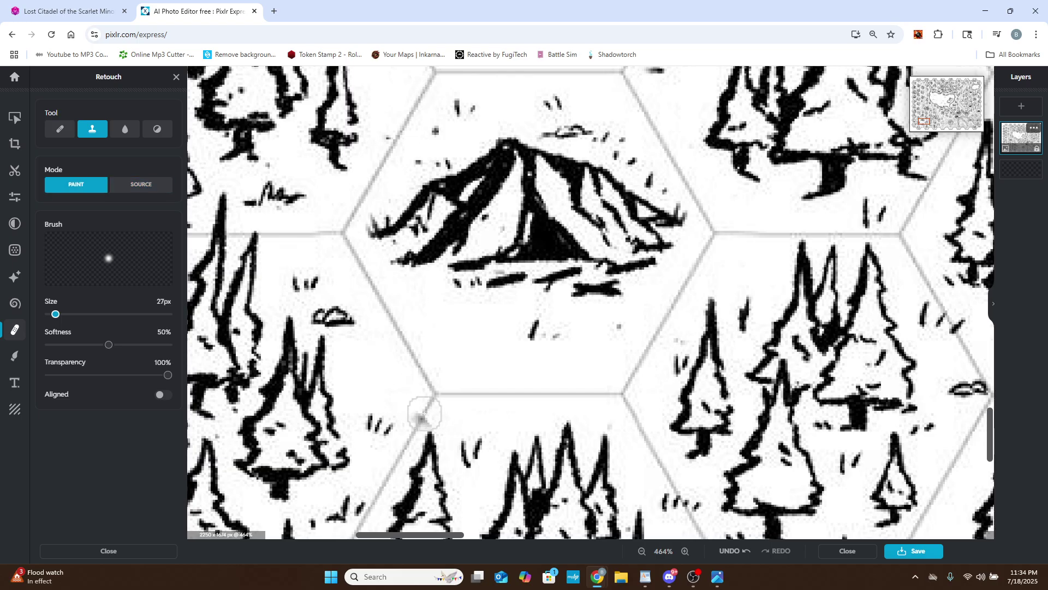
{"action": "left_click_drag", "start_coordinate": [421, 417], "coordinate": [415, 412]}
{"action": "scroll", "coordinate": [464, 365], "scroll_direction": "down", "scroll_amount": 6}
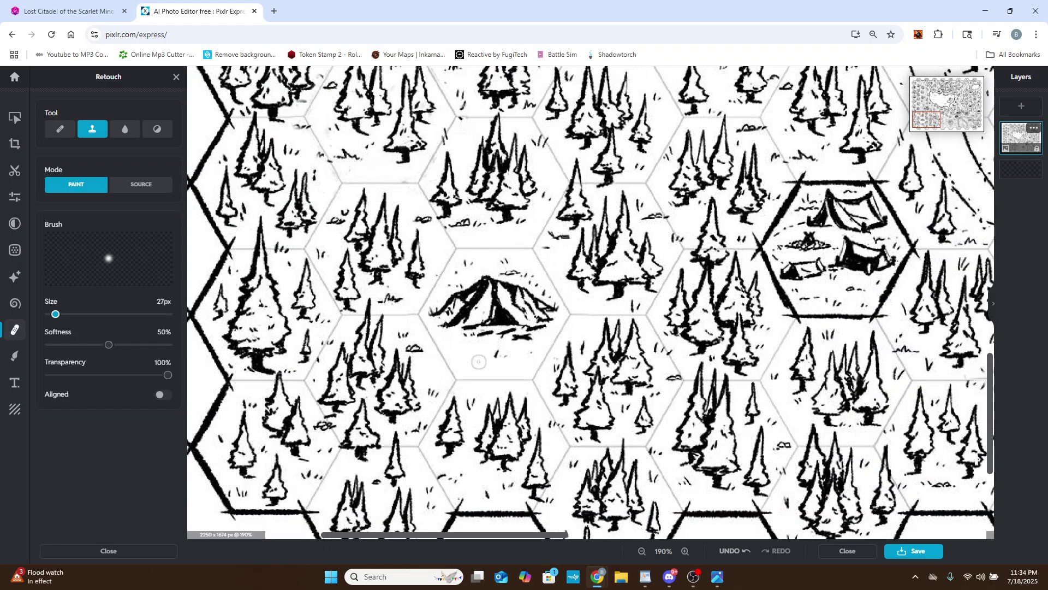
Clone clean ground from the neighbouring forest hexes over the lower part of the tent hex.
{"action": "left_click", "coordinate": [147, 186]}
{"action": "scroll", "coordinate": [385, 271], "scroll_direction": "up", "scroll_amount": 4}
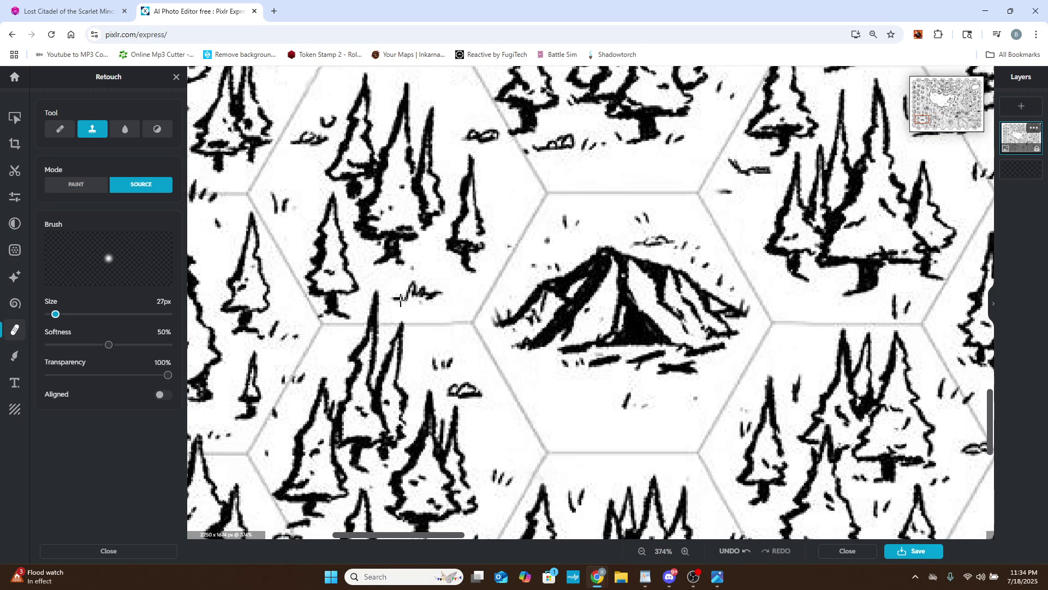
{"action": "left_click", "coordinate": [278, 210]}
{"action": "left_click_drag", "start_coordinate": [562, 416], "coordinate": [567, 393]}
{"action": "scroll", "coordinate": [704, 388], "scroll_direction": "down", "scroll_amount": 8}
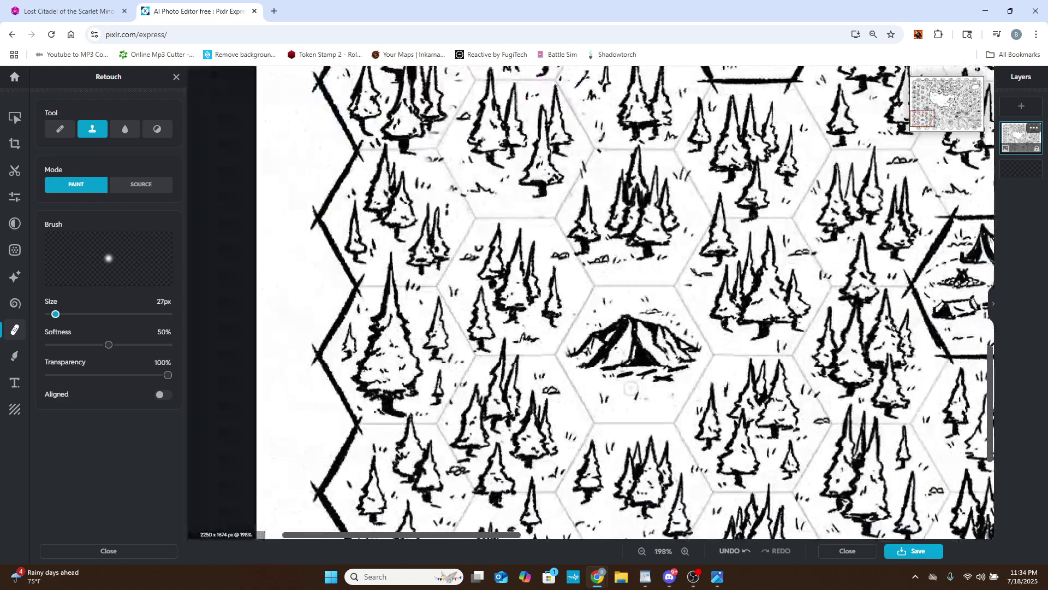
Leave the retouching tools and examine the cleaned tent hex and the remaining thick-bordered landmark hexes across the map.
{"action": "scroll", "coordinate": [622, 396], "scroll_direction": "down", "scroll_amount": 4}
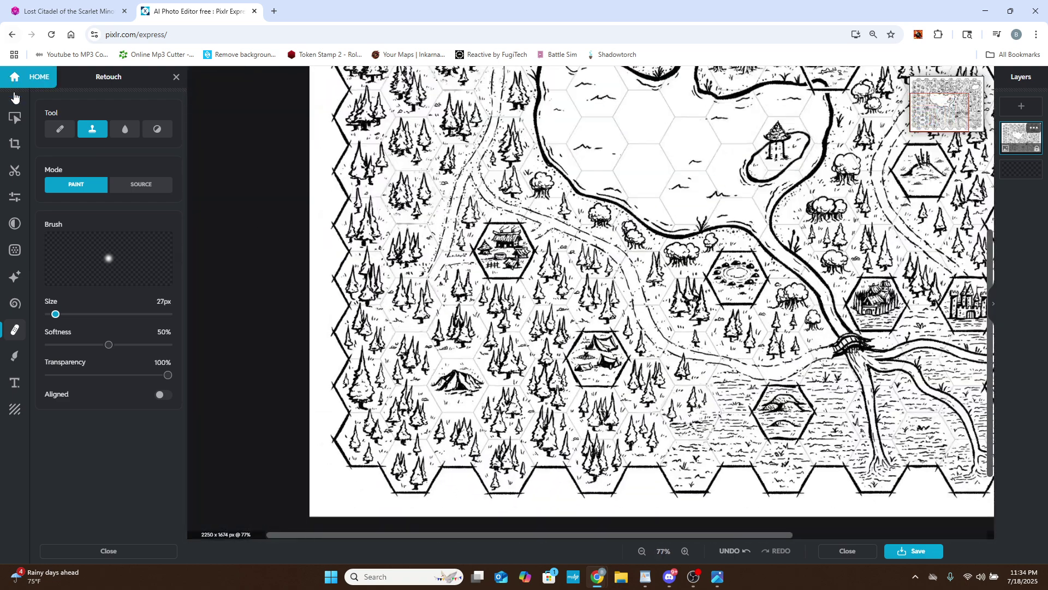
{"action": "left_click", "coordinate": [17, 118]}
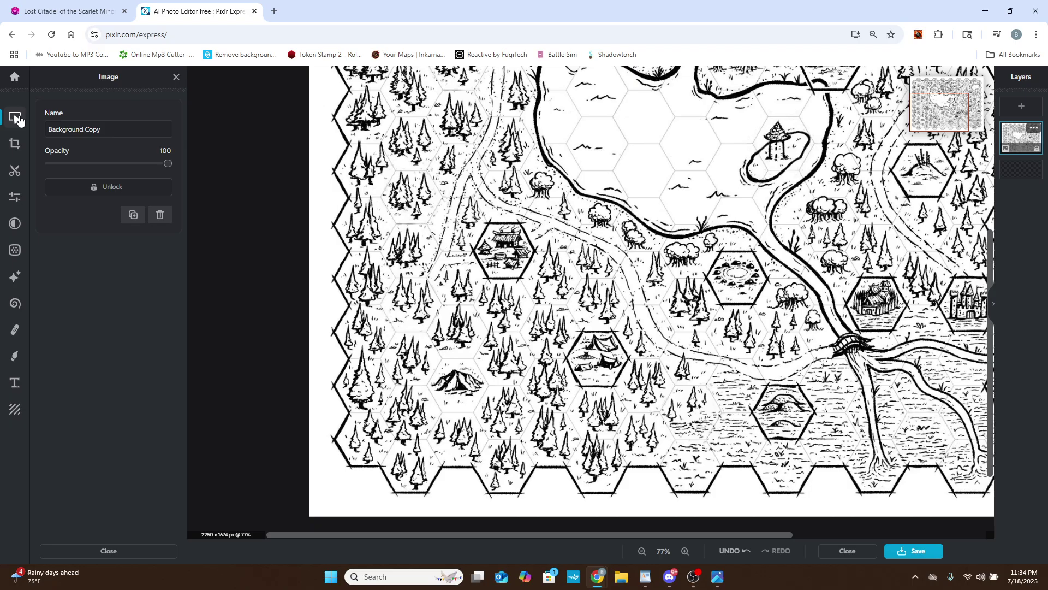
{"action": "scroll", "coordinate": [491, 417], "scroll_direction": "up", "scroll_amount": 3}
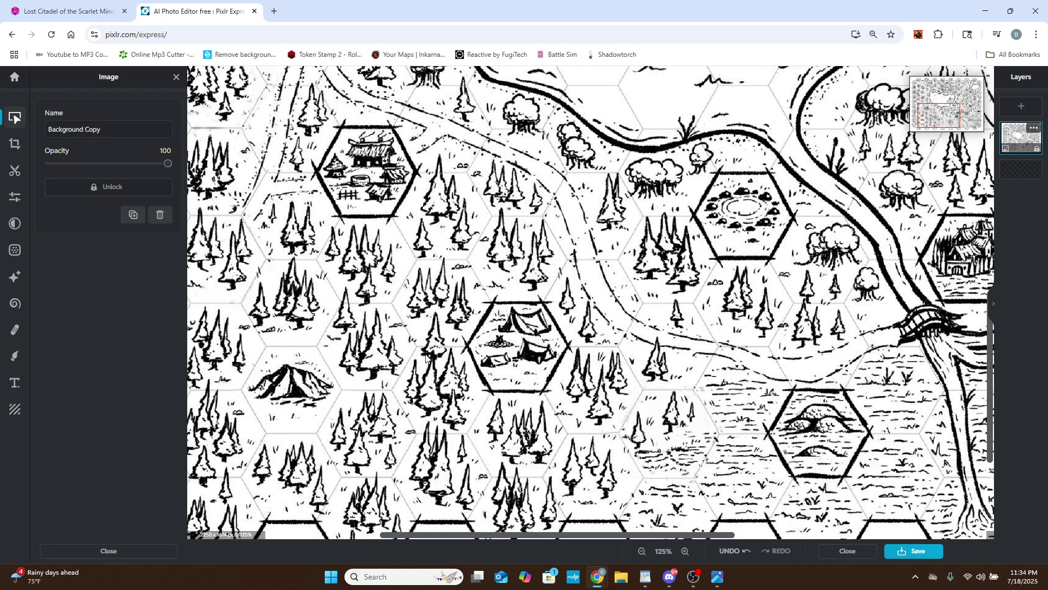
{"action": "scroll", "coordinate": [416, 363], "scroll_direction": "down", "scroll_amount": 3}
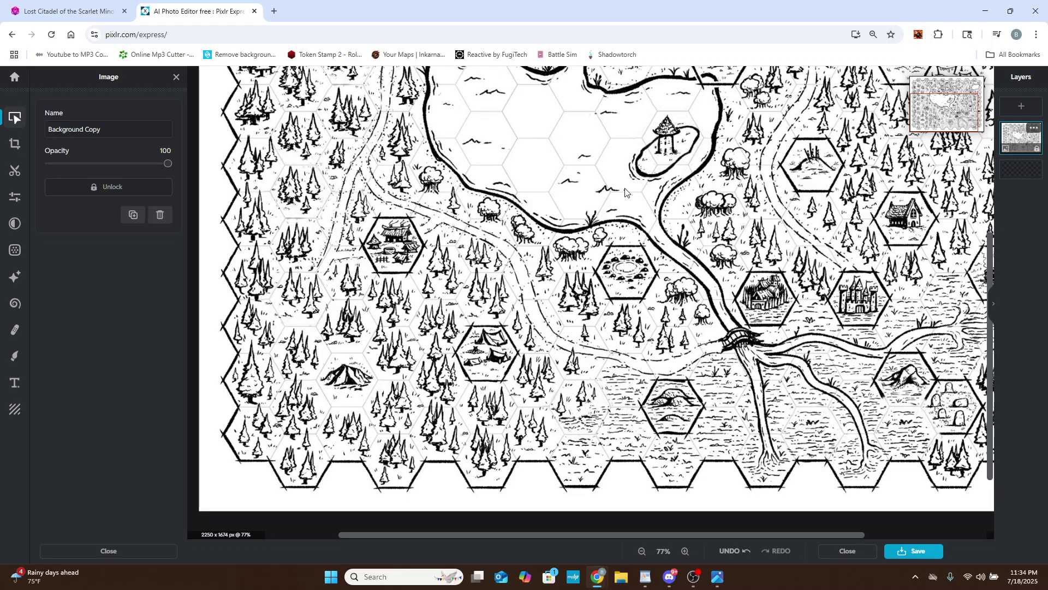
{"action": "scroll", "coordinate": [670, 288], "scroll_direction": "down", "scroll_amount": 3}
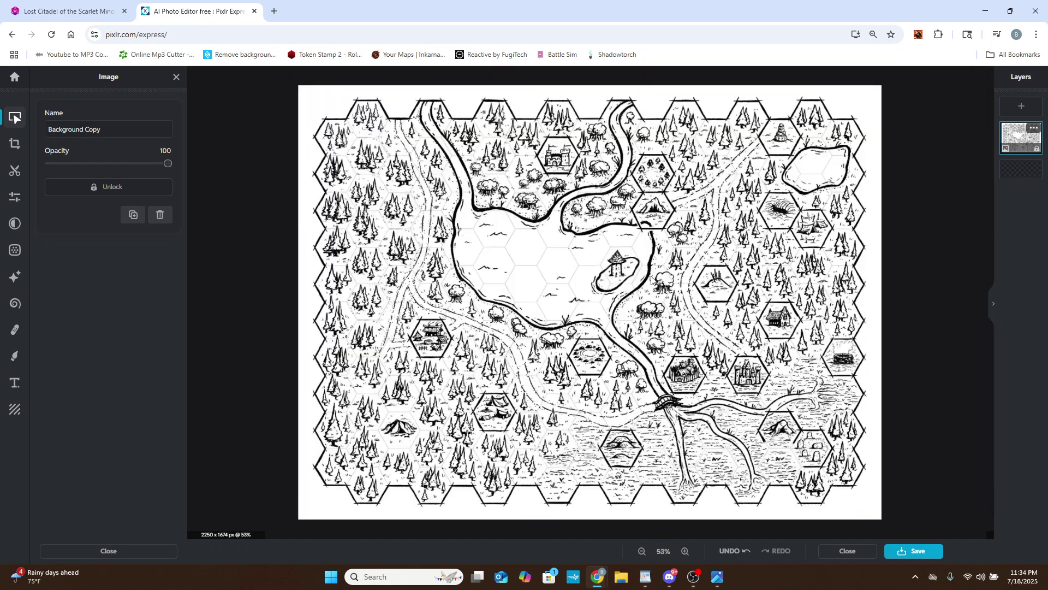
{"action": "scroll", "coordinate": [546, 328], "scroll_direction": "up", "scroll_amount": 2}
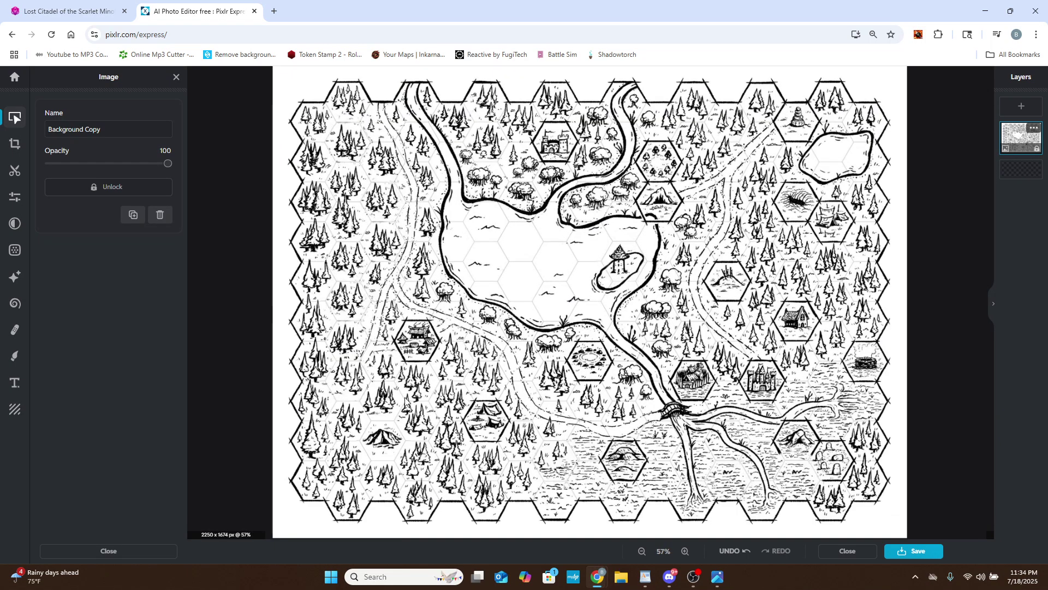
{"action": "scroll", "coordinate": [396, 426], "scroll_direction": "up", "scroll_amount": 2}
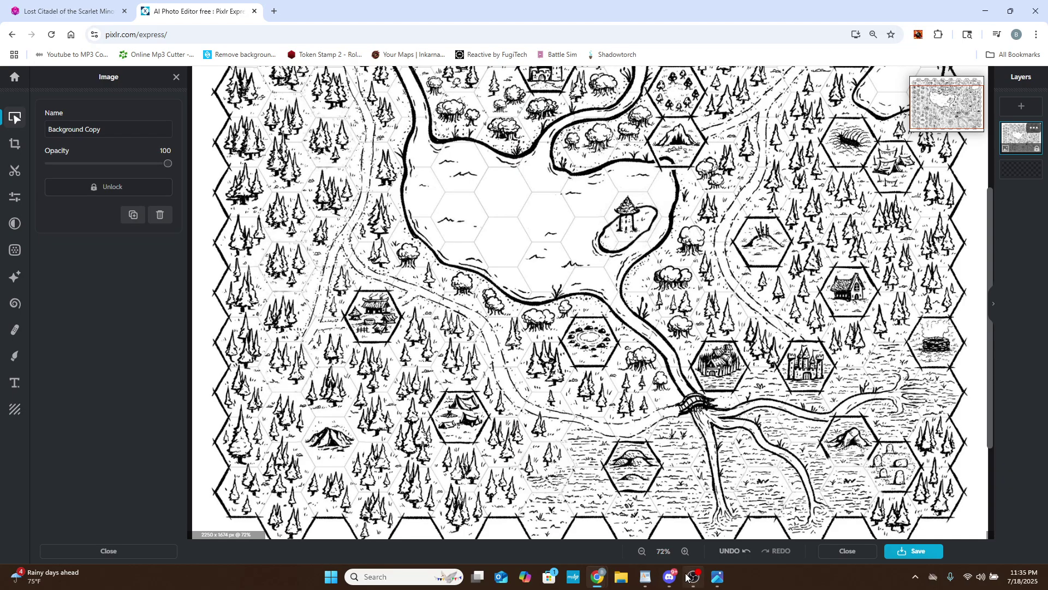
Switch to OBS to check the recording, and return to the map in Pixlr.
{"action": "mouse_move", "coordinate": [691, 577]}
{"action": "left_click", "coordinate": [695, 540]}
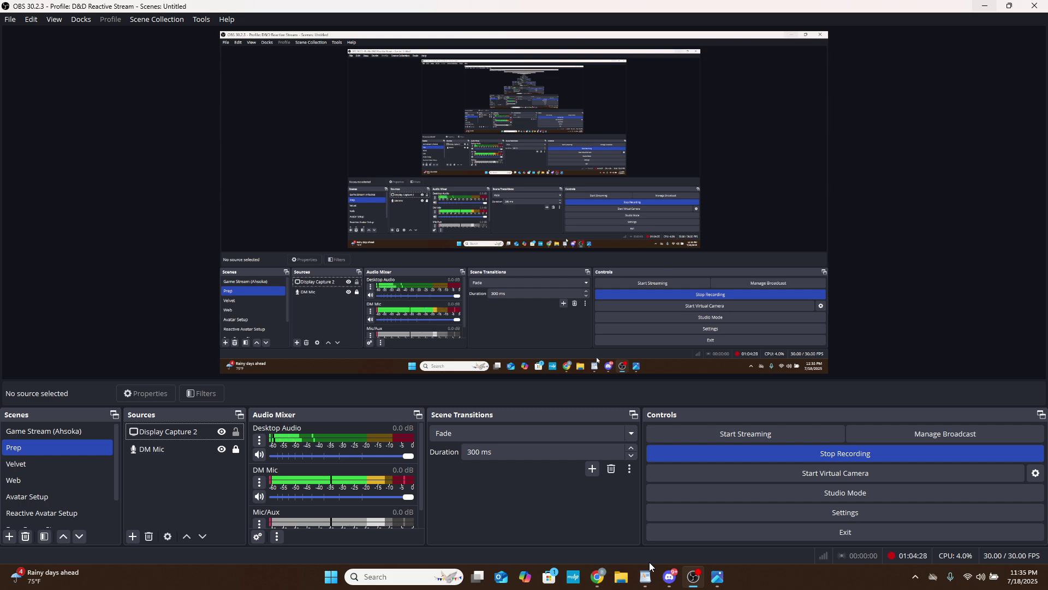
{"action": "mouse_move", "coordinate": [596, 574]}
{"action": "left_click", "coordinate": [546, 539]}
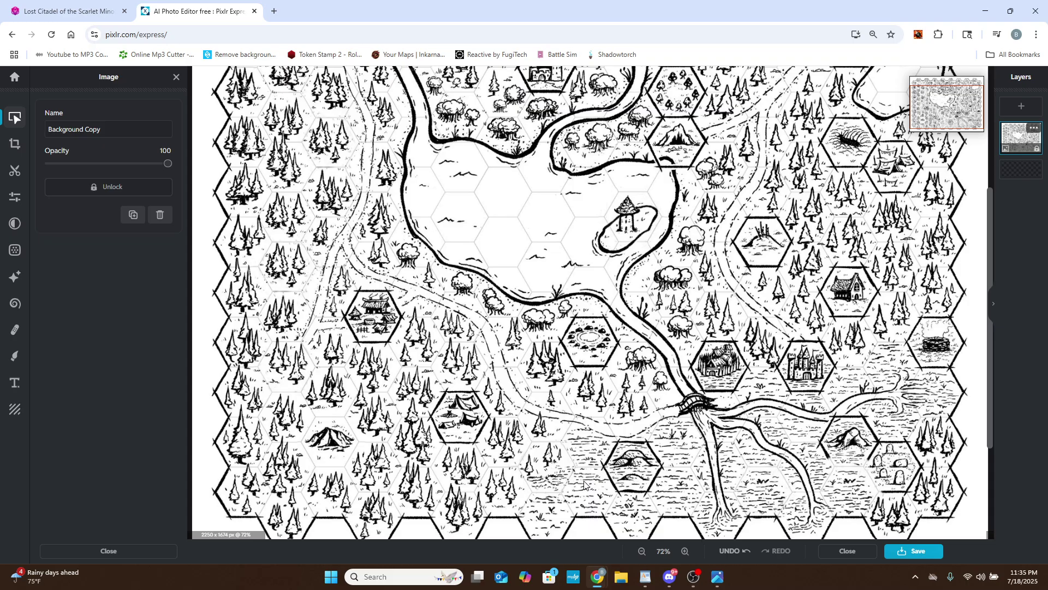
{"action": "scroll", "coordinate": [568, 439], "scroll_direction": "down", "scroll_amount": 3}
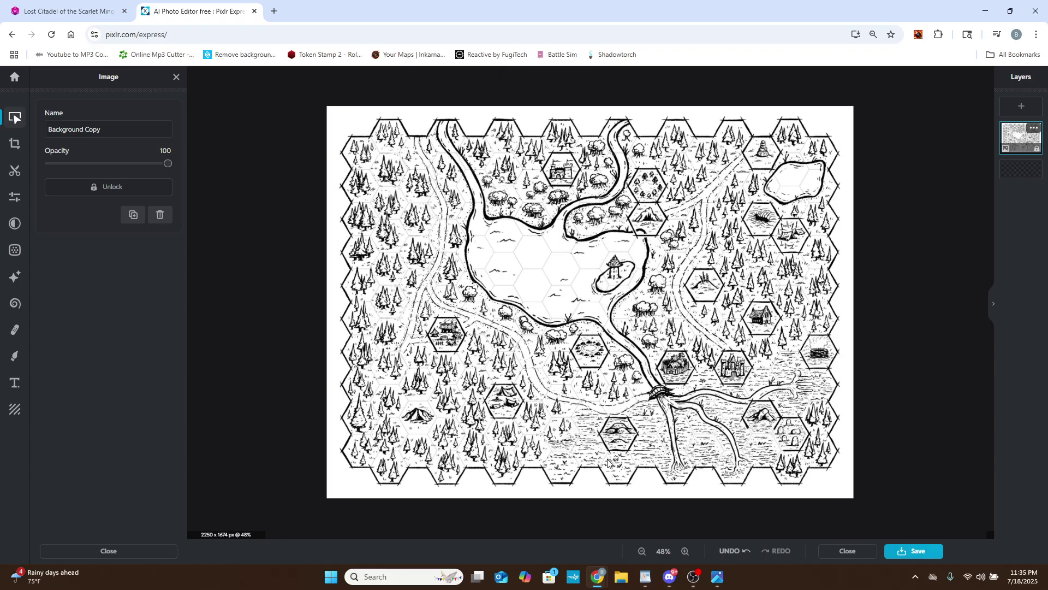
{"action": "scroll", "coordinate": [601, 464], "scroll_direction": "up", "scroll_amount": 2}
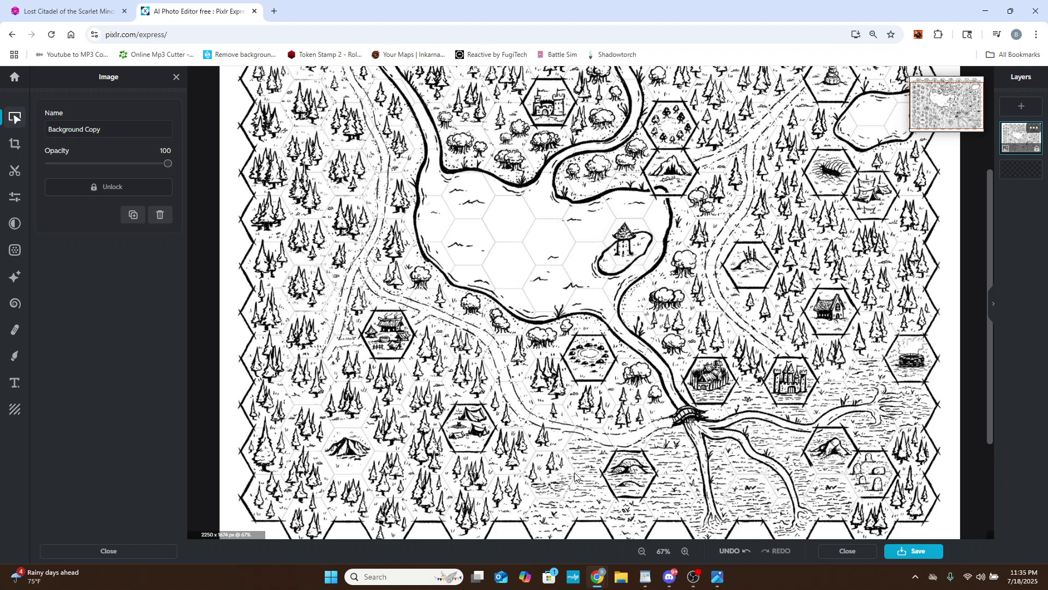
{"action": "scroll", "coordinate": [575, 481], "scroll_direction": "up", "scroll_amount": 1}
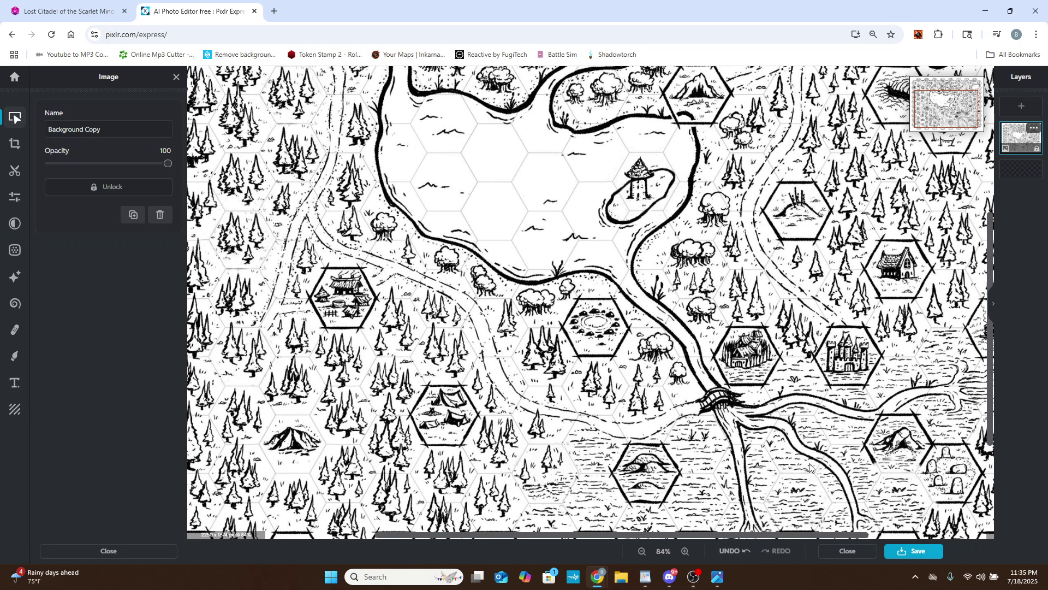
{"action": "scroll", "coordinate": [807, 474], "scroll_direction": "down", "scroll_amount": 2}
{"action": "scroll", "coordinate": [803, 473], "scroll_direction": "down", "scroll_amount": 1}
{"action": "scroll", "coordinate": [803, 473], "scroll_direction": "up", "scroll_amount": 2}
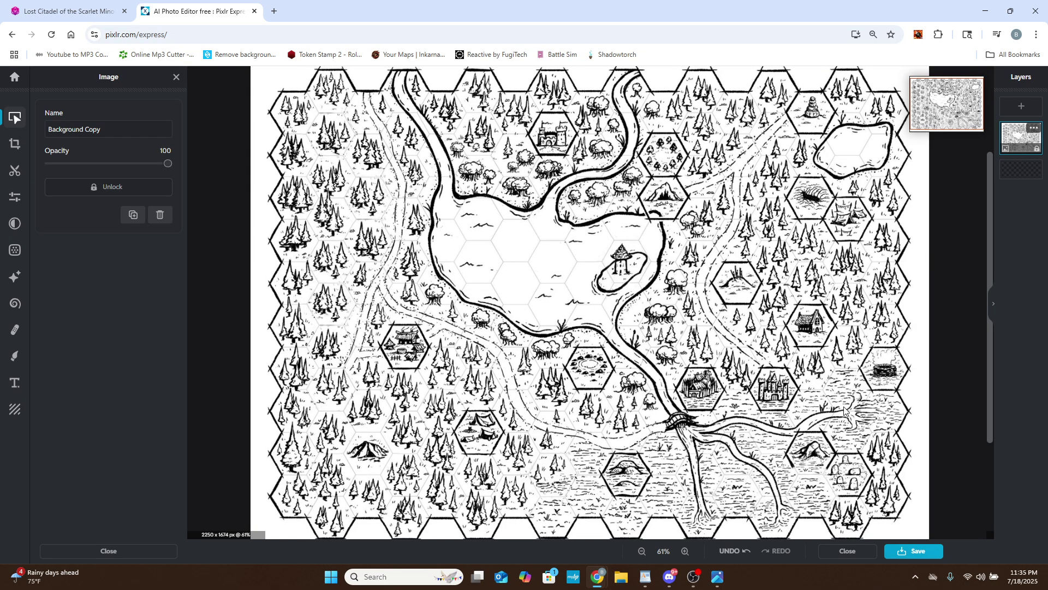
{"action": "scroll", "coordinate": [872, 388], "scroll_direction": "up", "scroll_amount": 1}
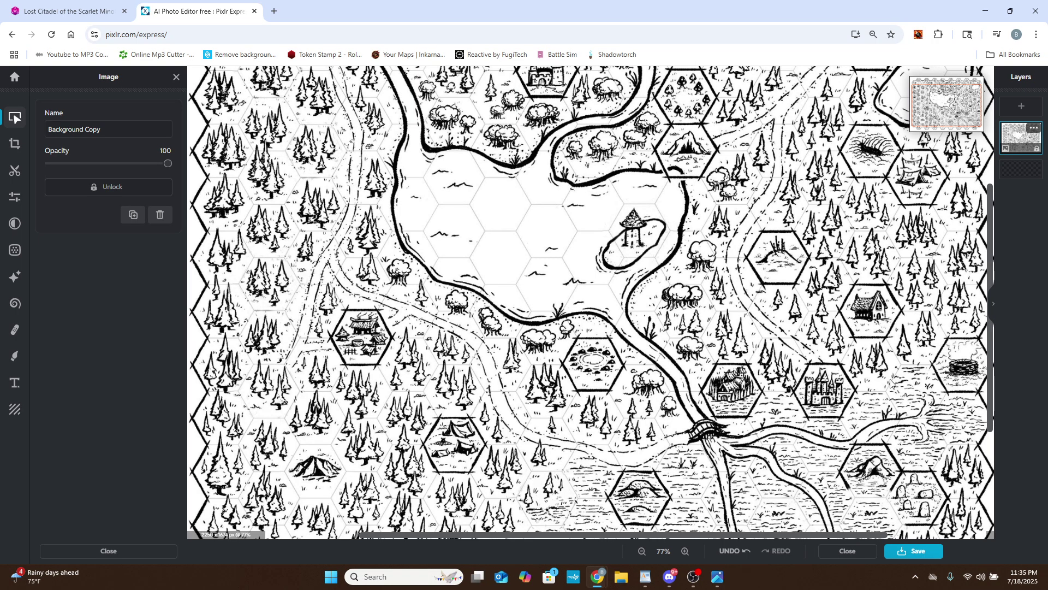
Examine the village, castle, cottage and well hexes in the map's southeast up close, and the whole map at 57% zoom.
{"action": "scroll", "coordinate": [940, 390], "scroll_direction": "up", "scroll_amount": 4}
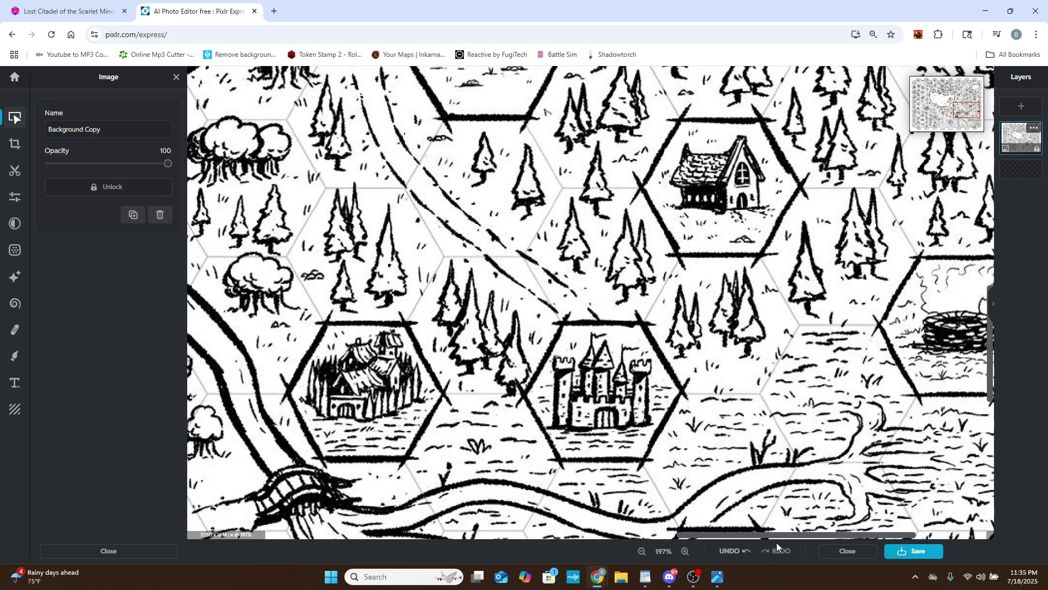
{"action": "mouse_move", "coordinate": [778, 534]}
{"action": "left_mouse_down"}
{"action": "mouse_move", "coordinate": [814, 535]}
{"action": "mouse_move", "coordinate": [778, 533]}
{"action": "left_mouse_up"}
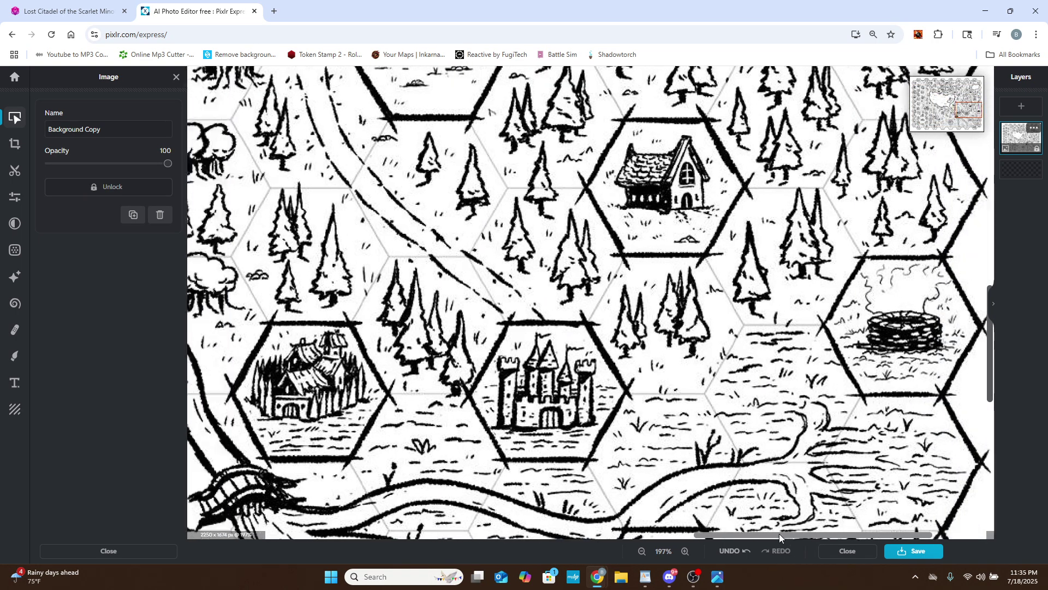
{"action": "scroll", "coordinate": [683, 505], "scroll_direction": "down", "scroll_amount": 4}
{"action": "scroll", "coordinate": [683, 505], "scroll_direction": "down", "scroll_amount": 3}
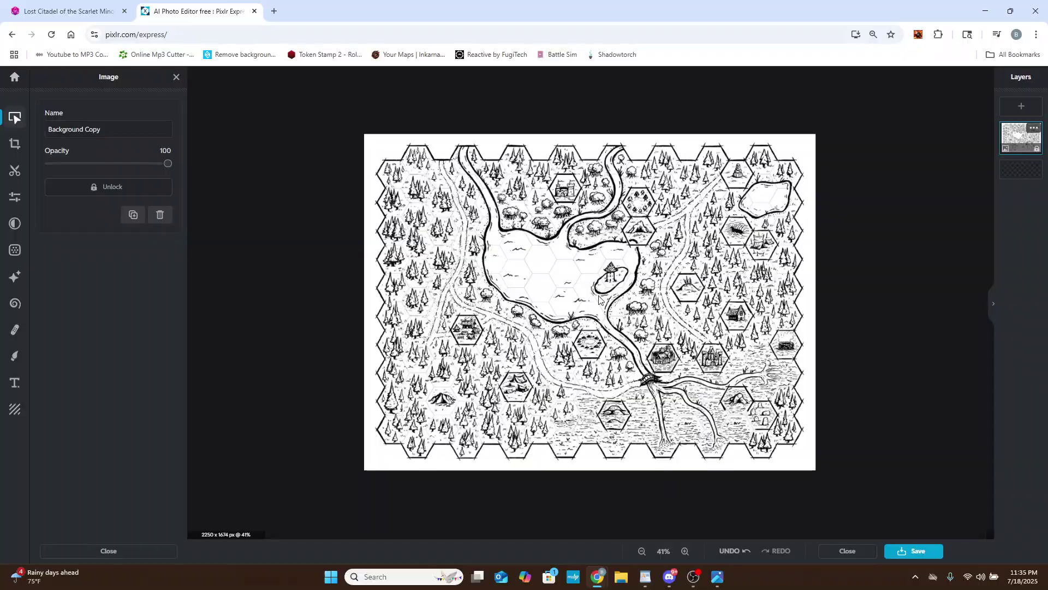
{"action": "scroll", "coordinate": [597, 295], "scroll_direction": "up", "scroll_amount": 2}
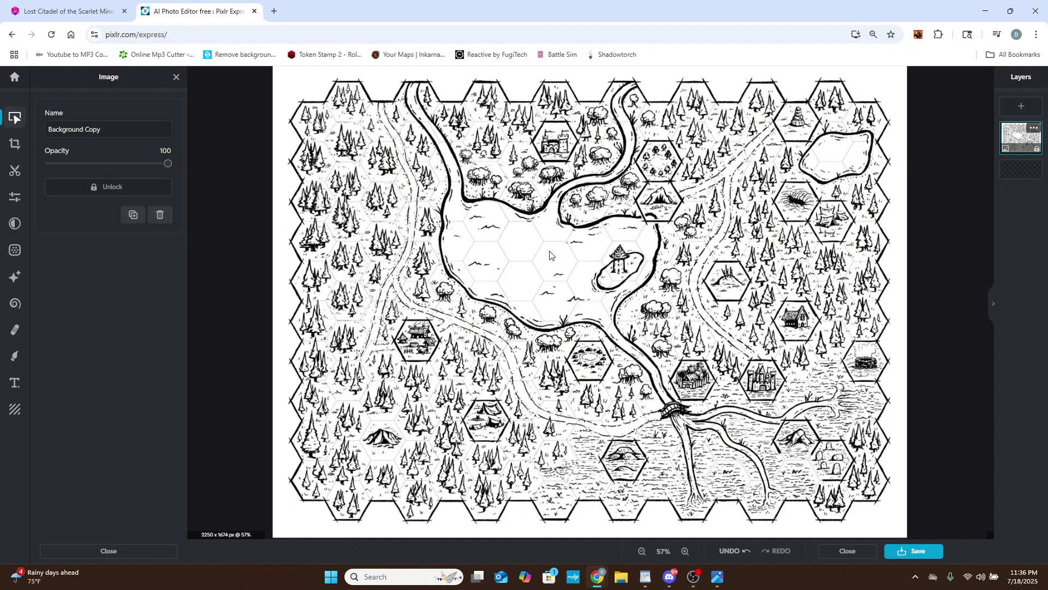
Close the layer's image settings and switch to OBS.
{"action": "left_click", "coordinate": [15, 118]}
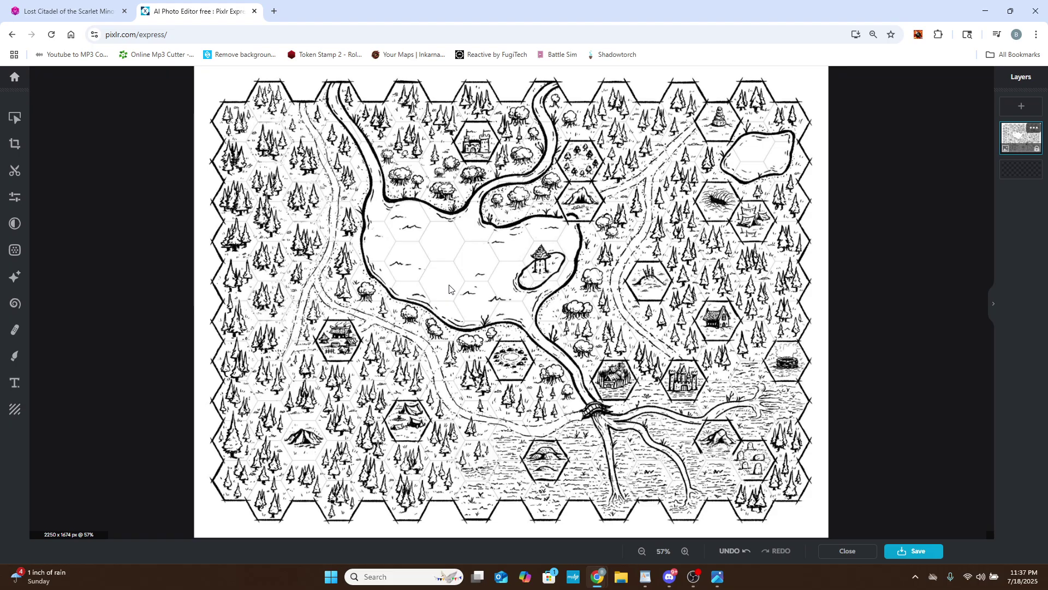
{"action": "left_click", "coordinate": [693, 576]}
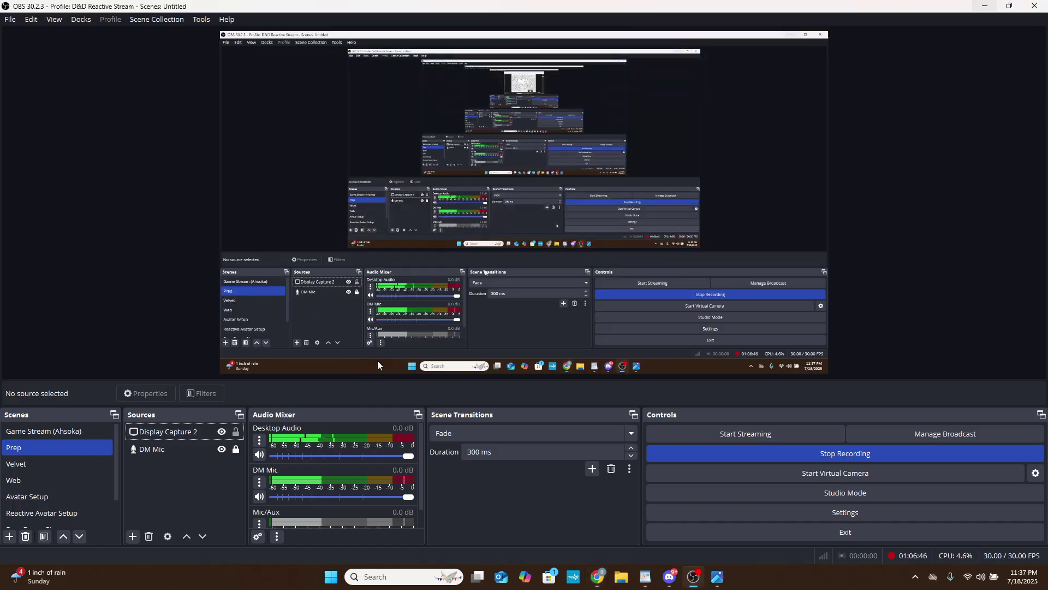